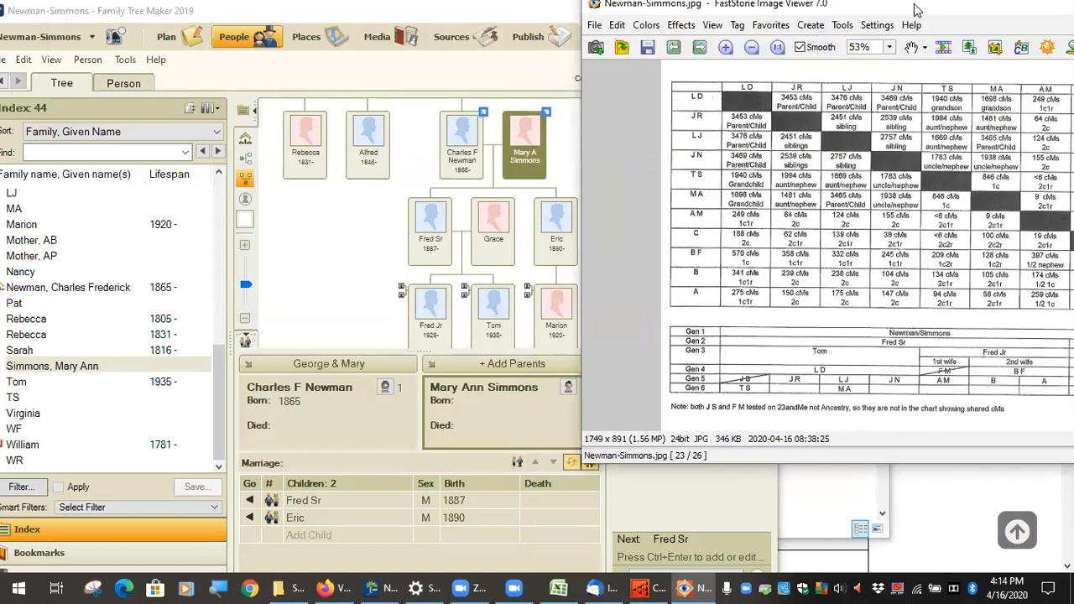
Step: Move the FastStone shared-cM chart window left and bring the Newman-Simmons tree forward
left_click_drag(918, 10, 802, 10)
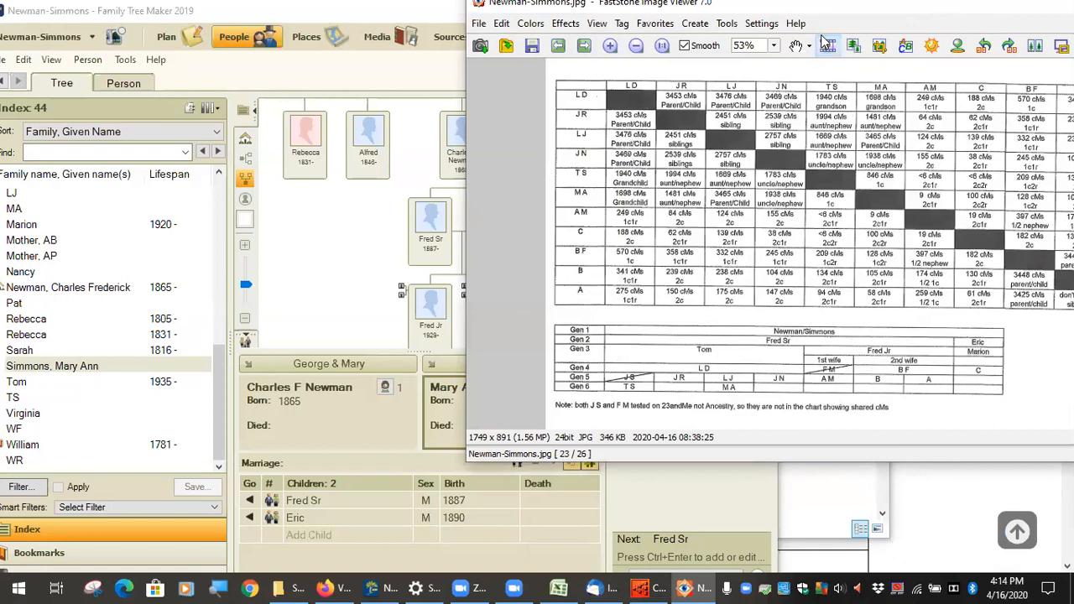
left_click(335, 269)
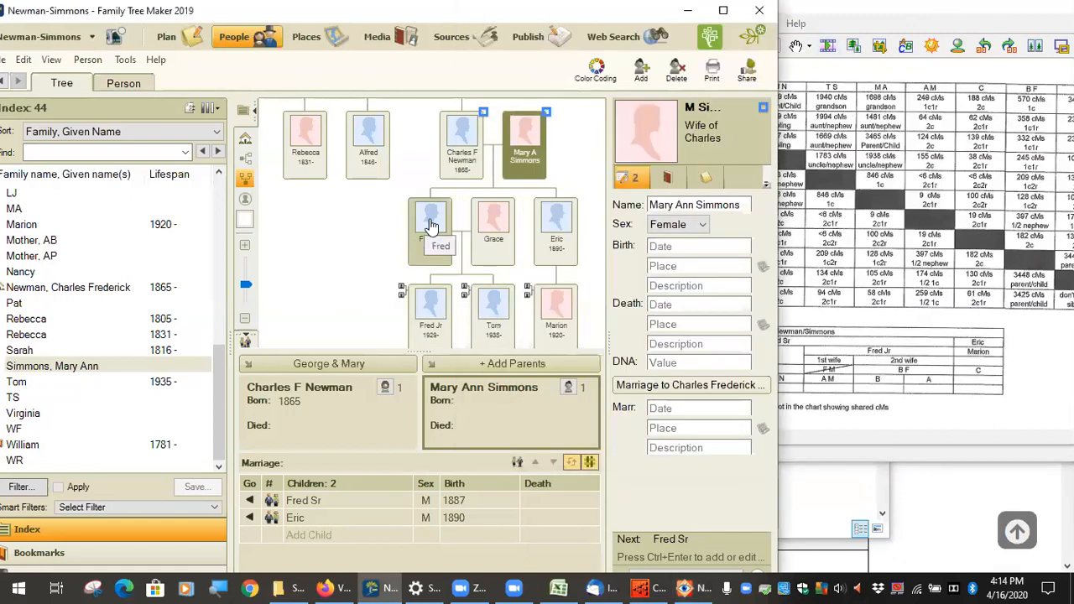
Step: Select Fred Sr, Eric, Grace, Fred Jr and Tom in turn, then bring the shared-cM chart forward
left_click(433, 232)
left_click(558, 239)
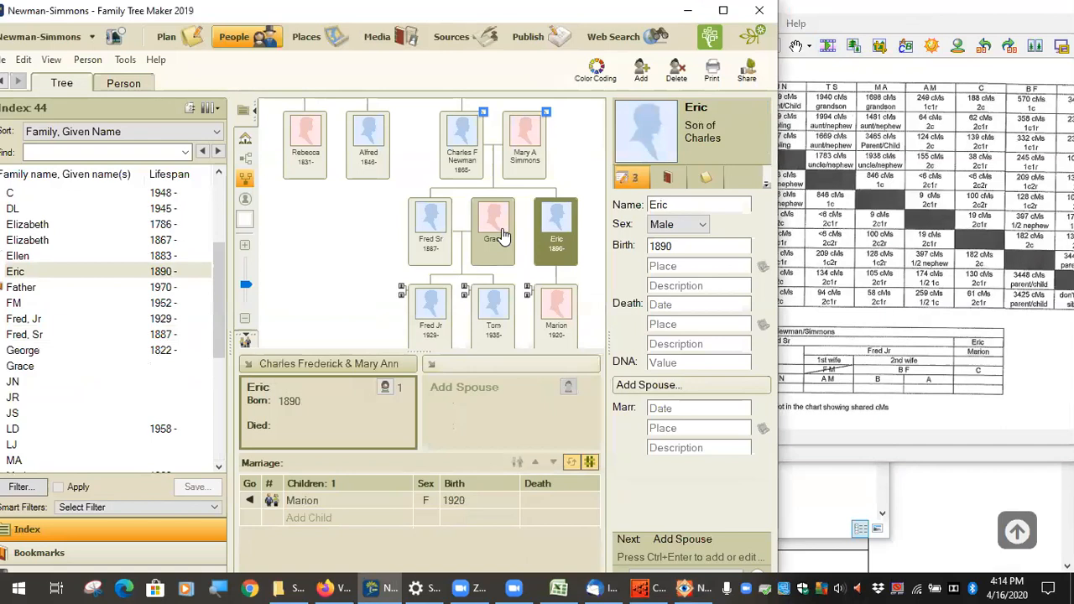
left_click(502, 239)
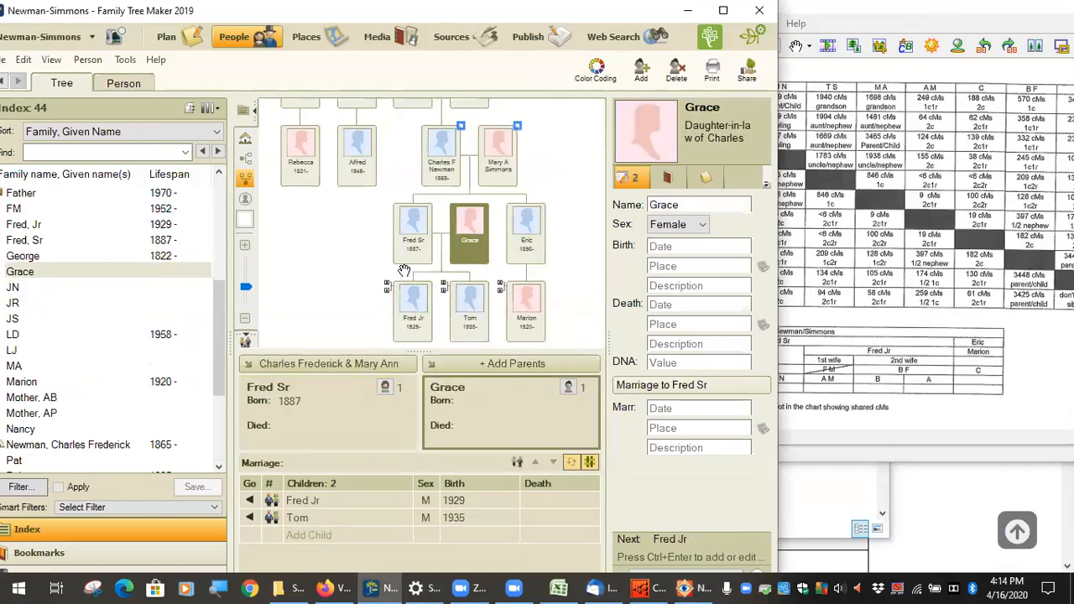
left_click(422, 236)
left_click(413, 300)
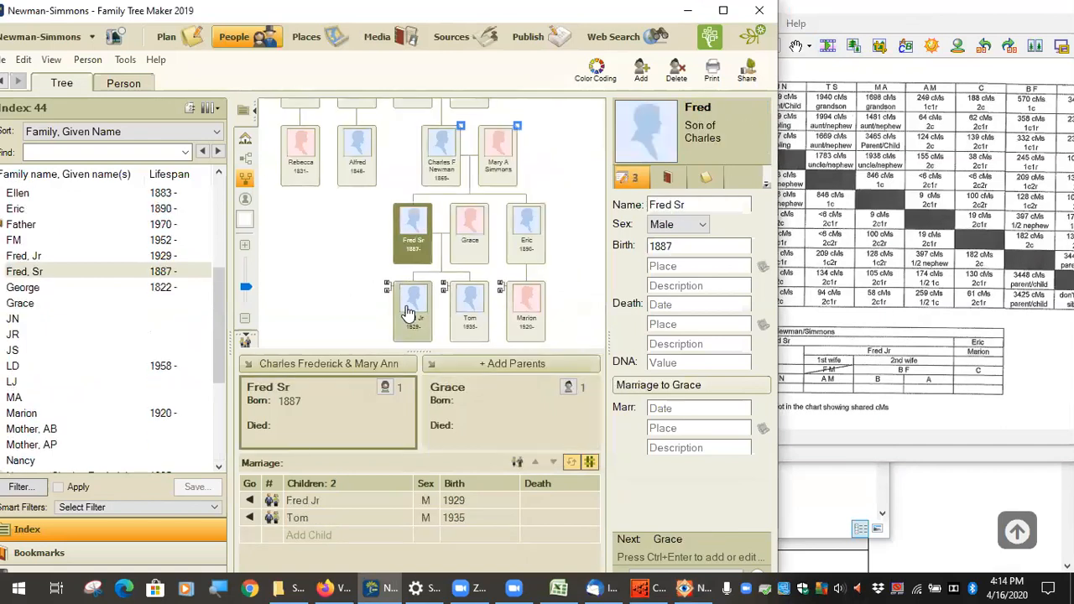
left_click(470, 310)
left_click(931, 18)
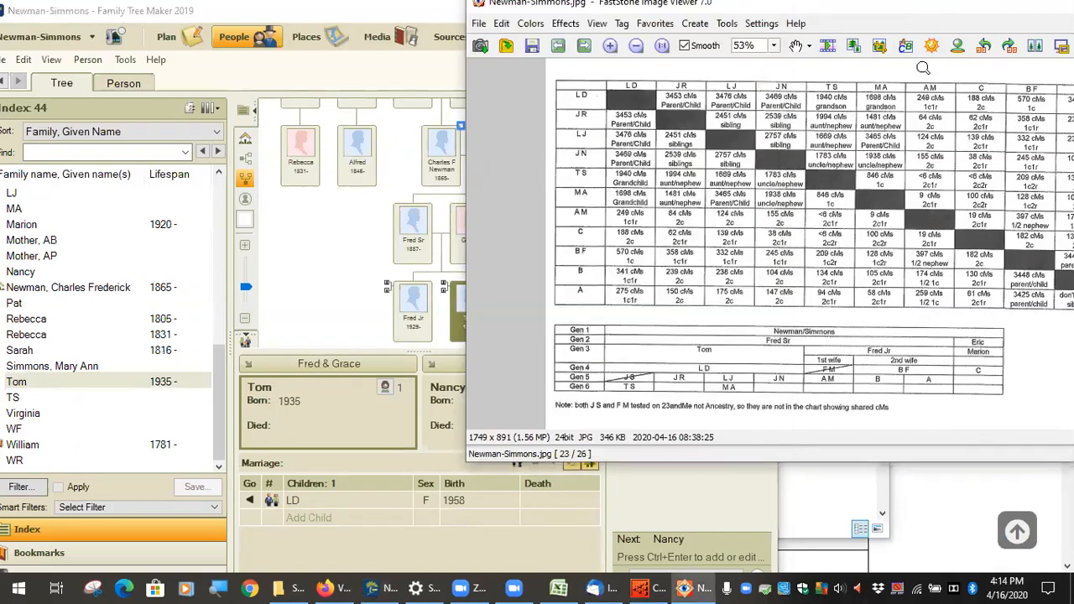
Step: Zoom into the generation chart, zoom back out to 80%, pan to its left edge, then return to the tree
left_click(786, 346)
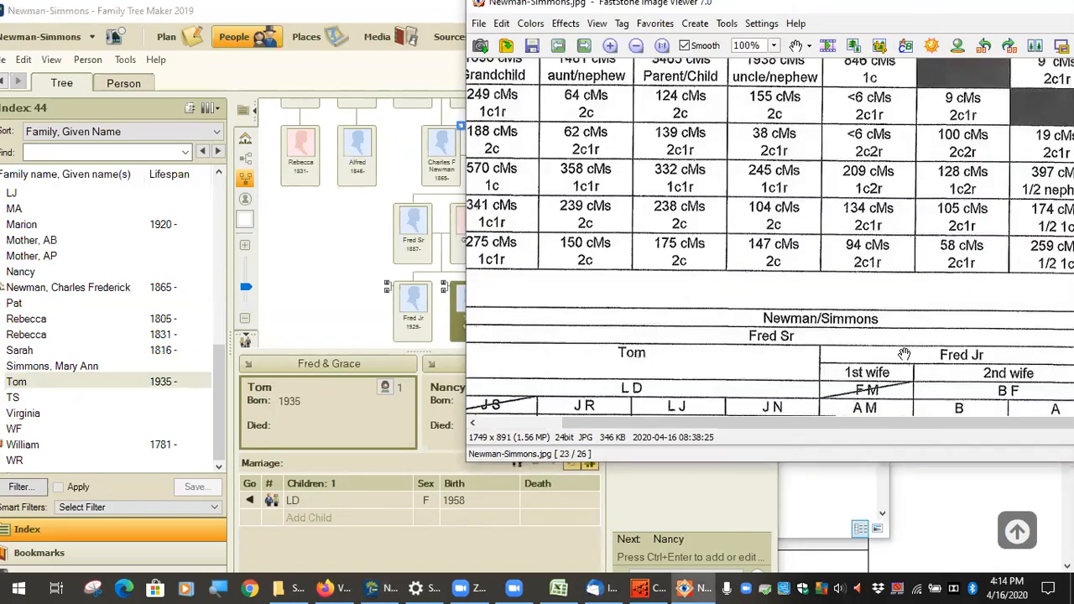
left_click(636, 45)
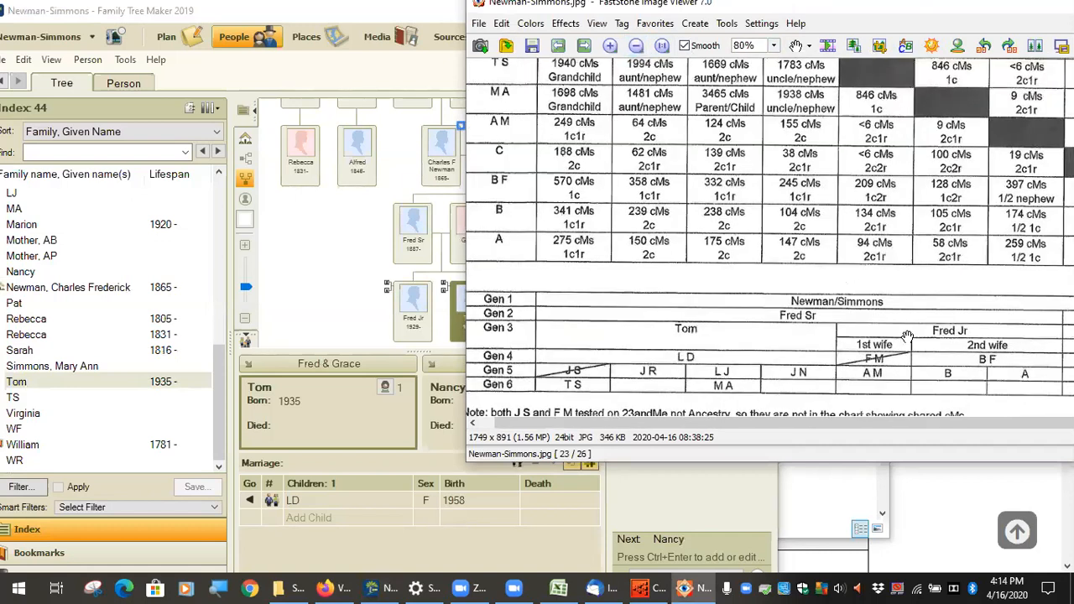
left_click_drag(744, 336, 818, 301)
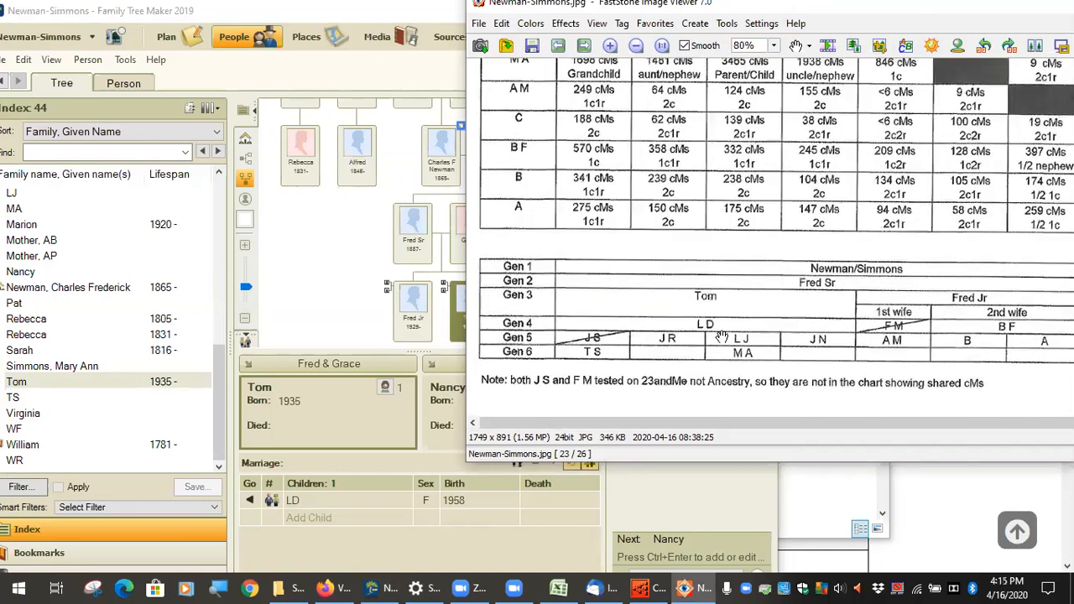
left_click(318, 284)
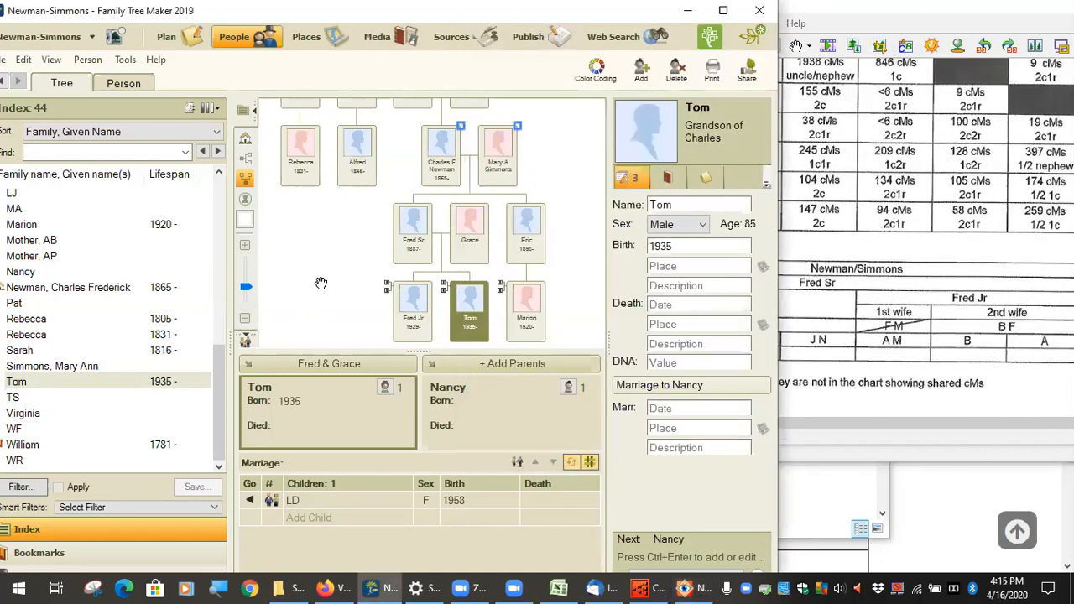
Step: Refocus the tree on Tom's family with LD's children JN, LJ, JR, JS, and compare against the chart
left_click(453, 302)
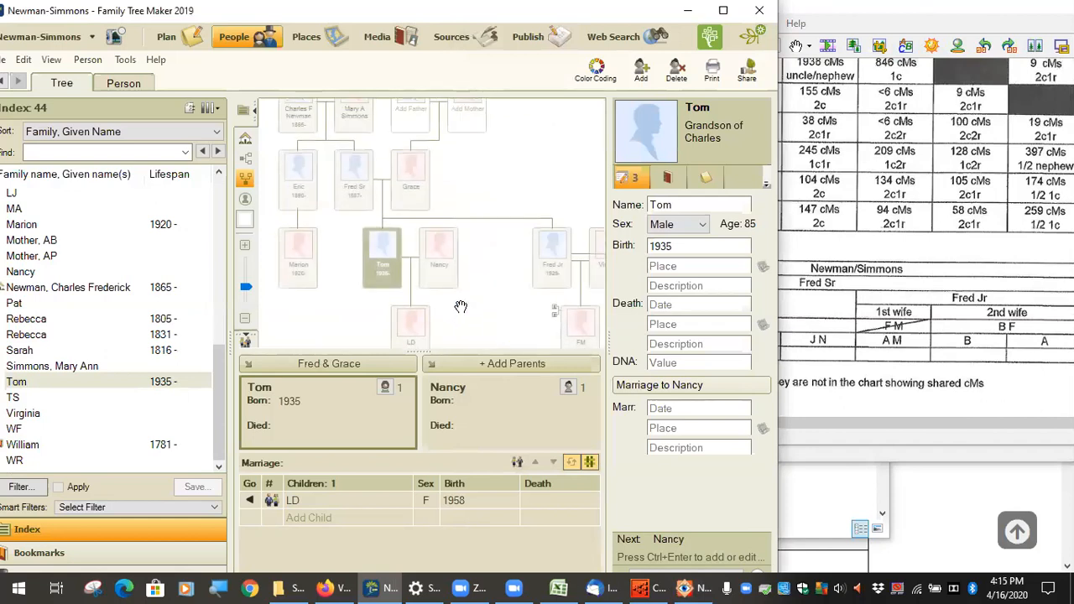
left_click_drag(489, 273, 503, 180)
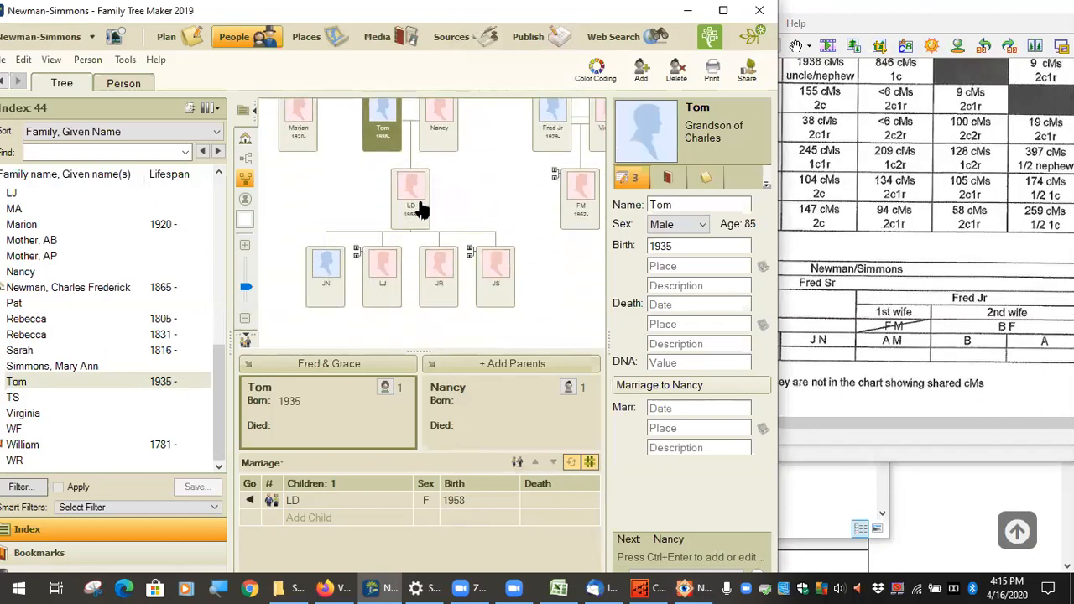
left_click(932, 29)
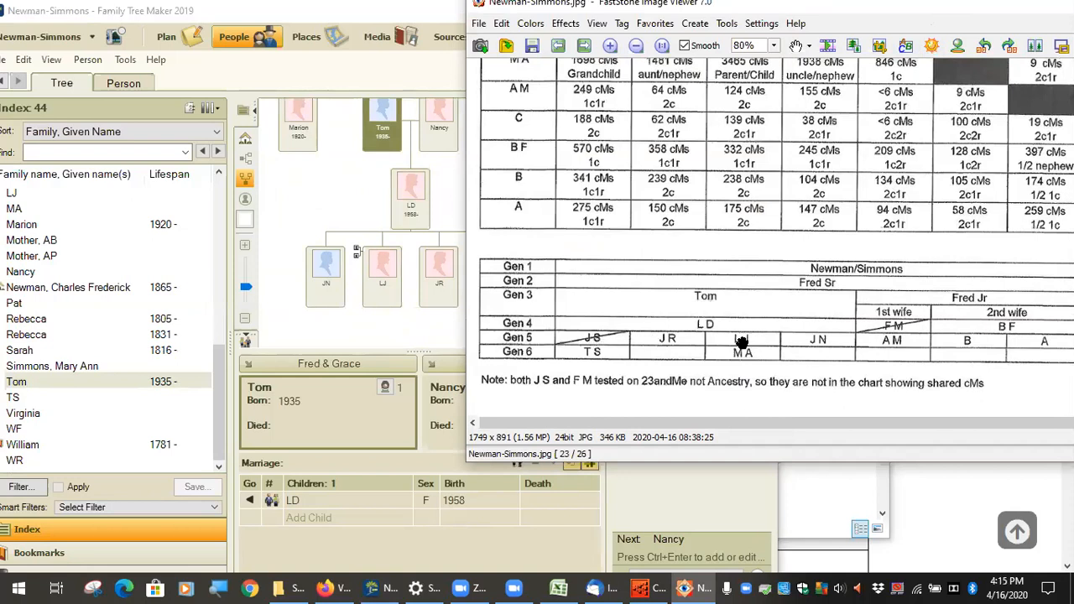
left_click(342, 210)
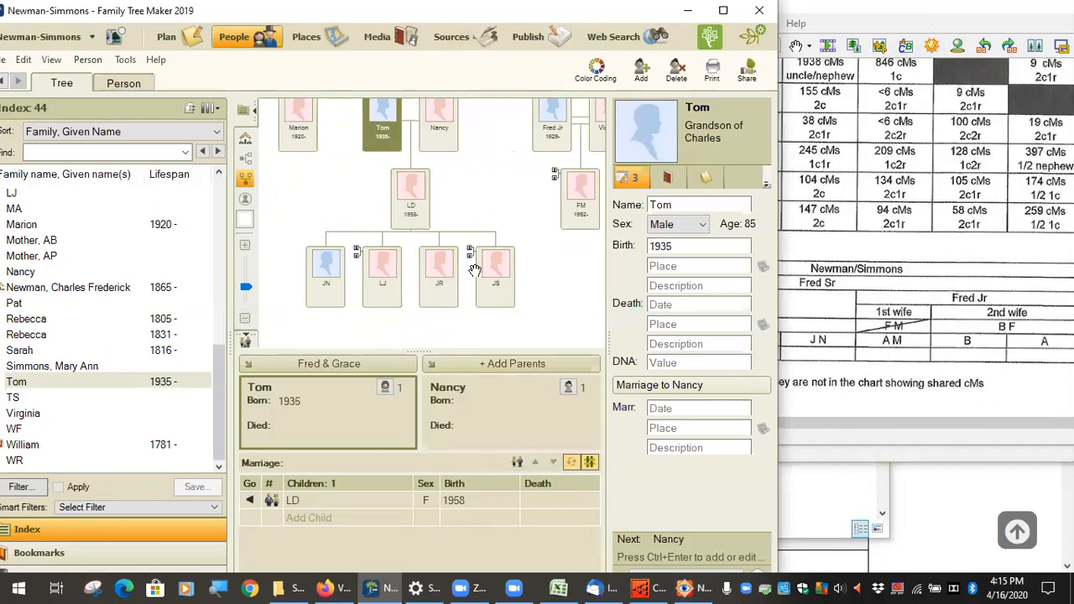
Step: Pan the tree over Fred Jr's family and Tom's relatives, then open LD's details
left_click_drag(517, 200, 382, 229)
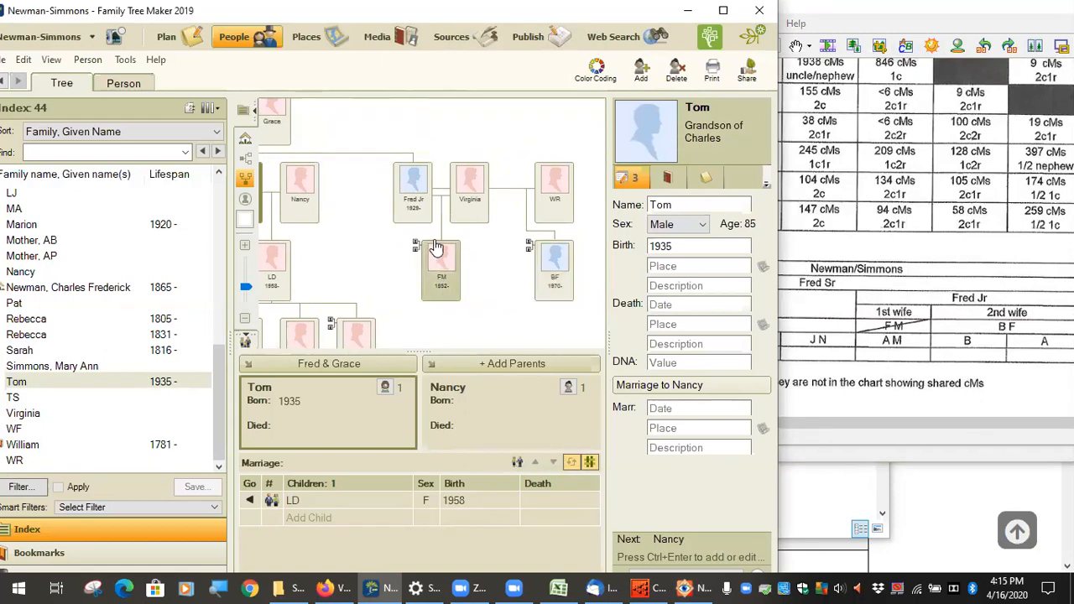
left_click_drag(382, 262, 470, 224)
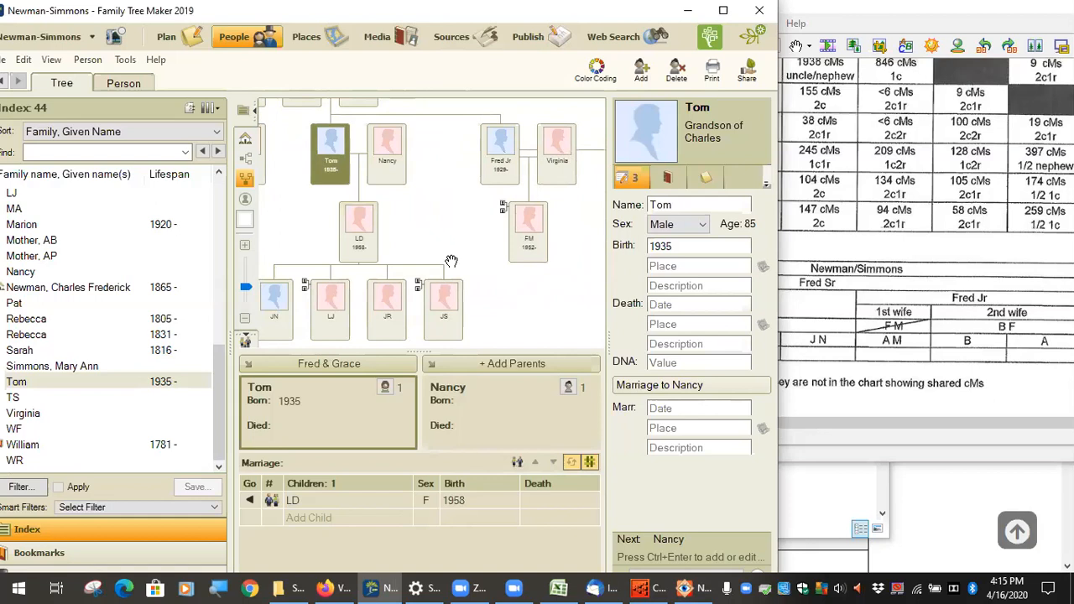
left_click_drag(407, 236, 469, 236)
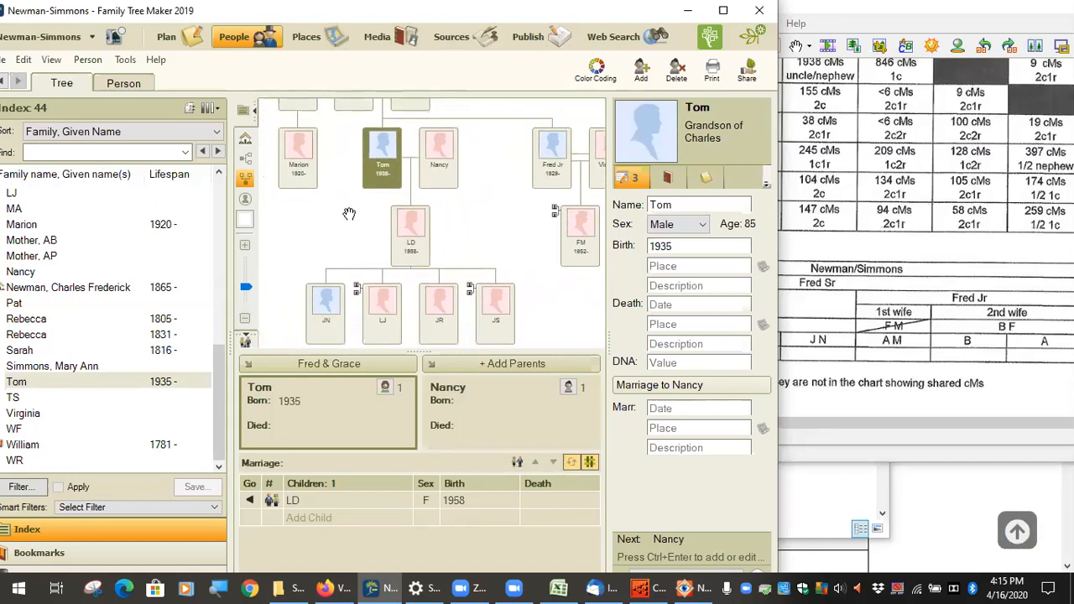
left_click_drag(321, 206, 349, 275)
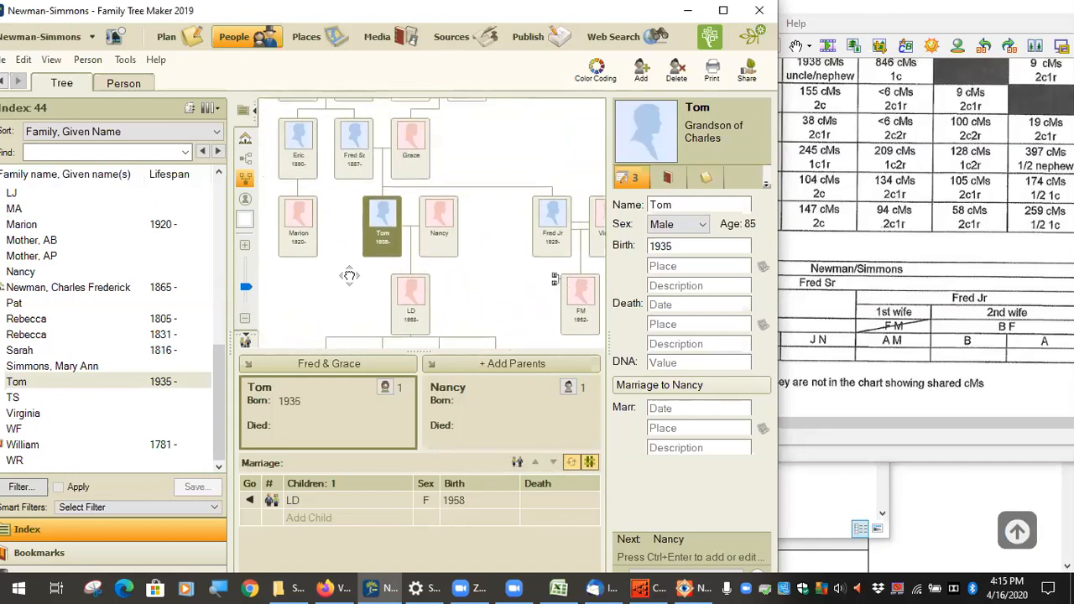
scroll(451, 290, "down", 3)
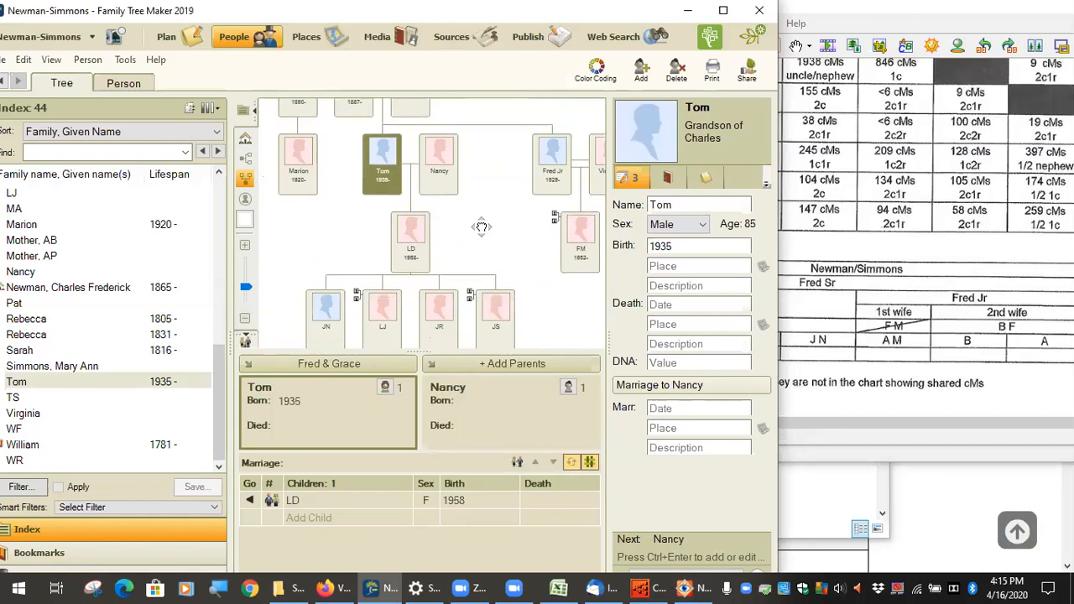
left_click(410, 217)
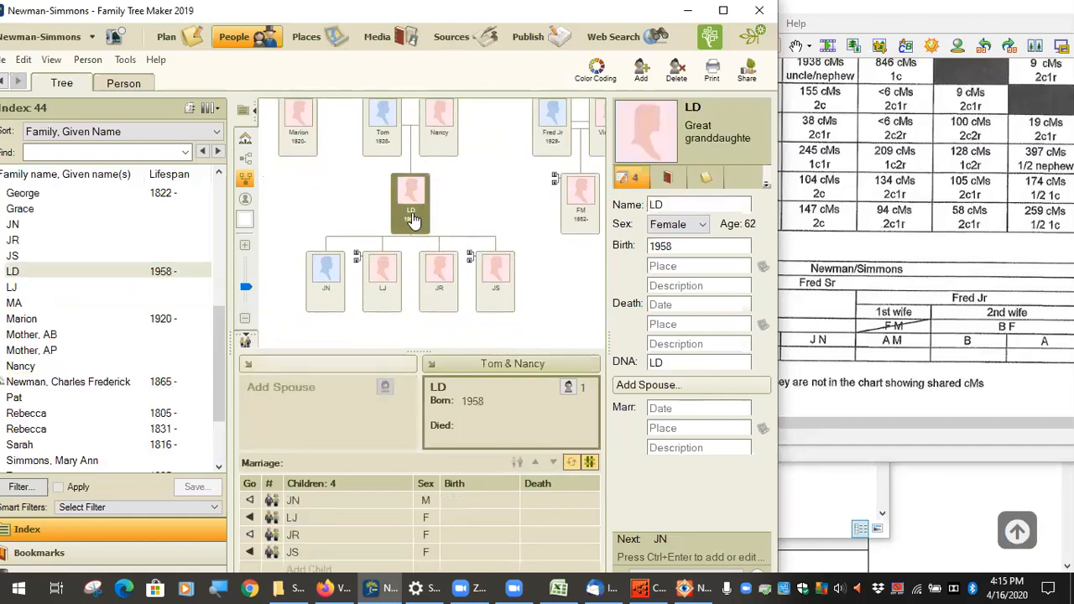
left_click(704, 225)
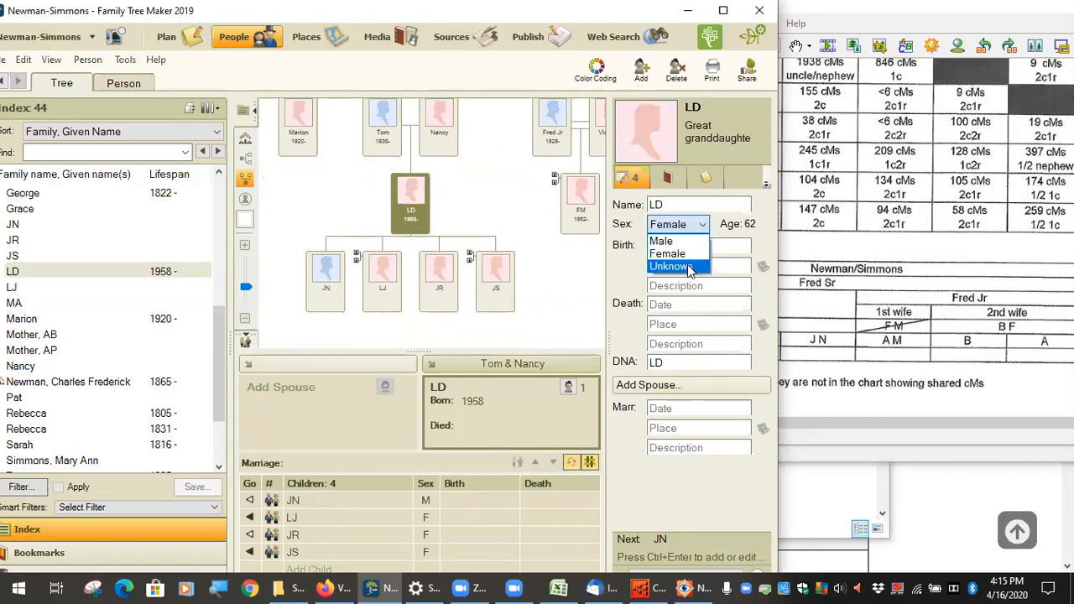
left_click(670, 266)
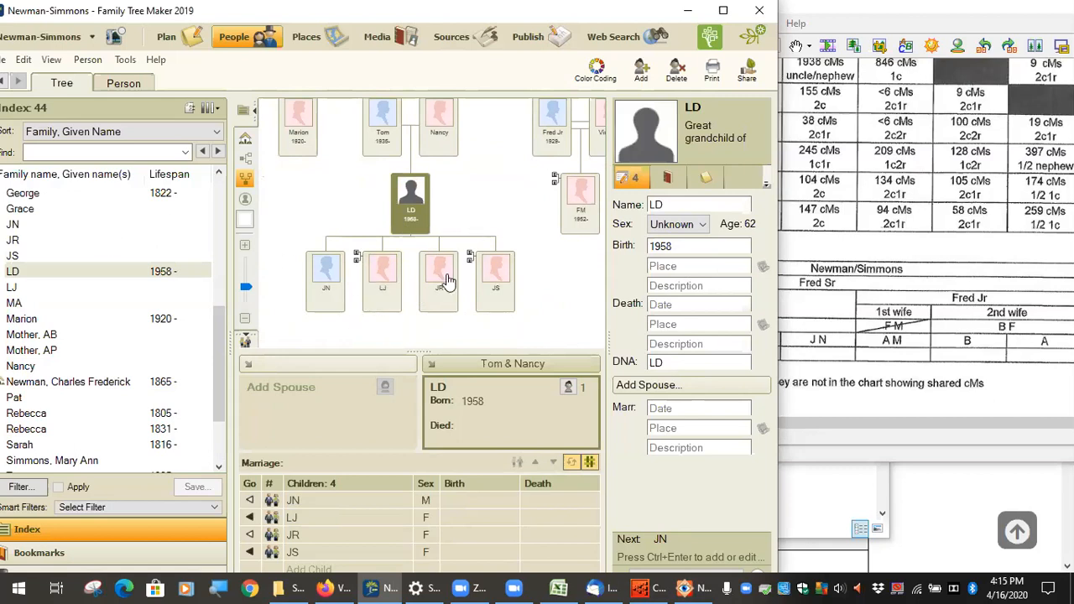
left_click(704, 225)
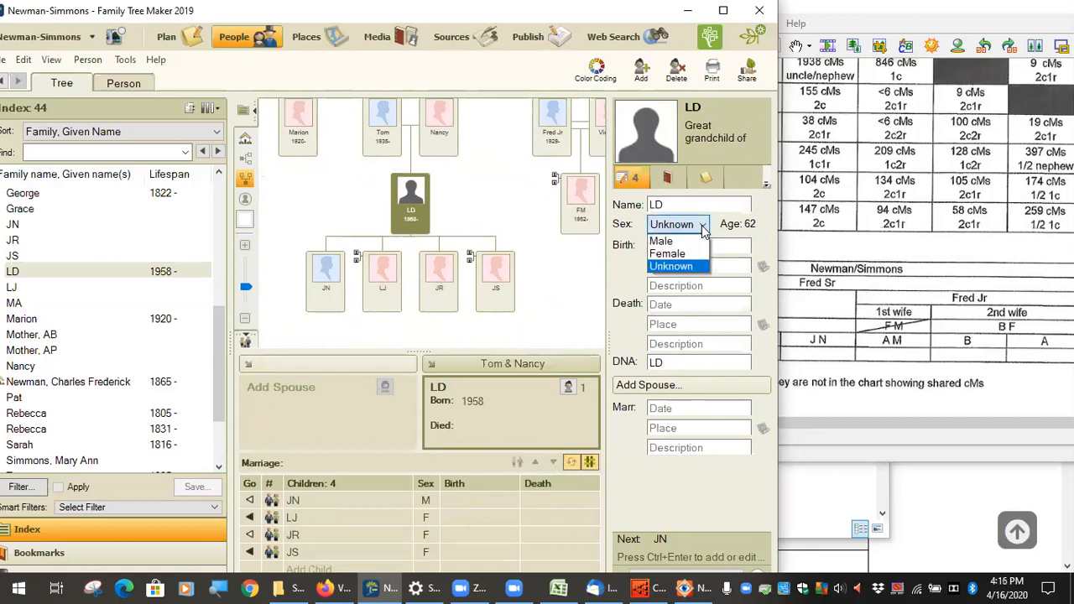
left_click(667, 254)
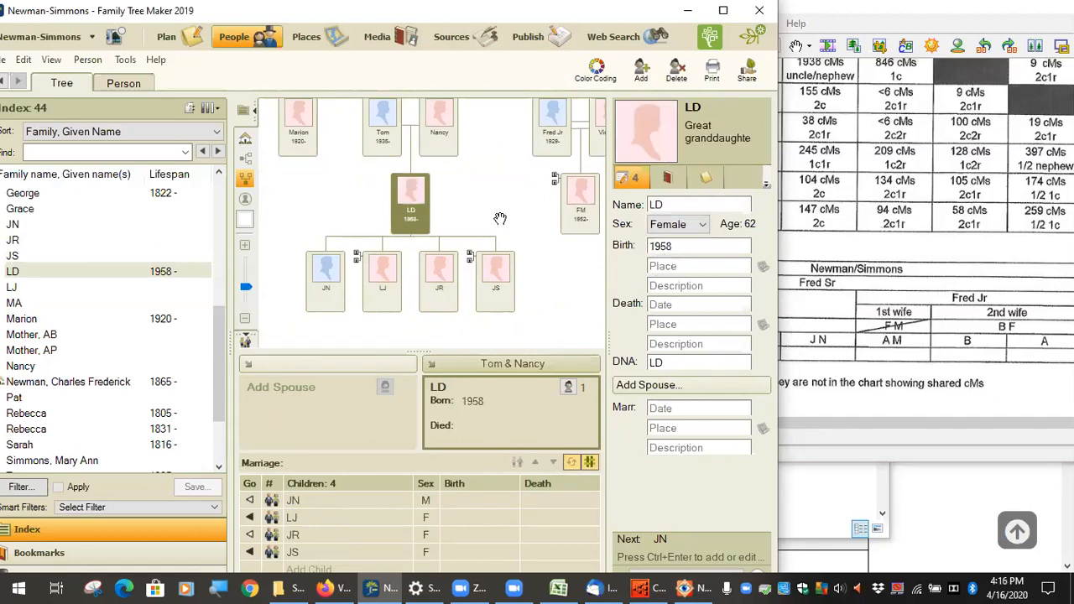
left_click_drag(501, 193, 507, 300)
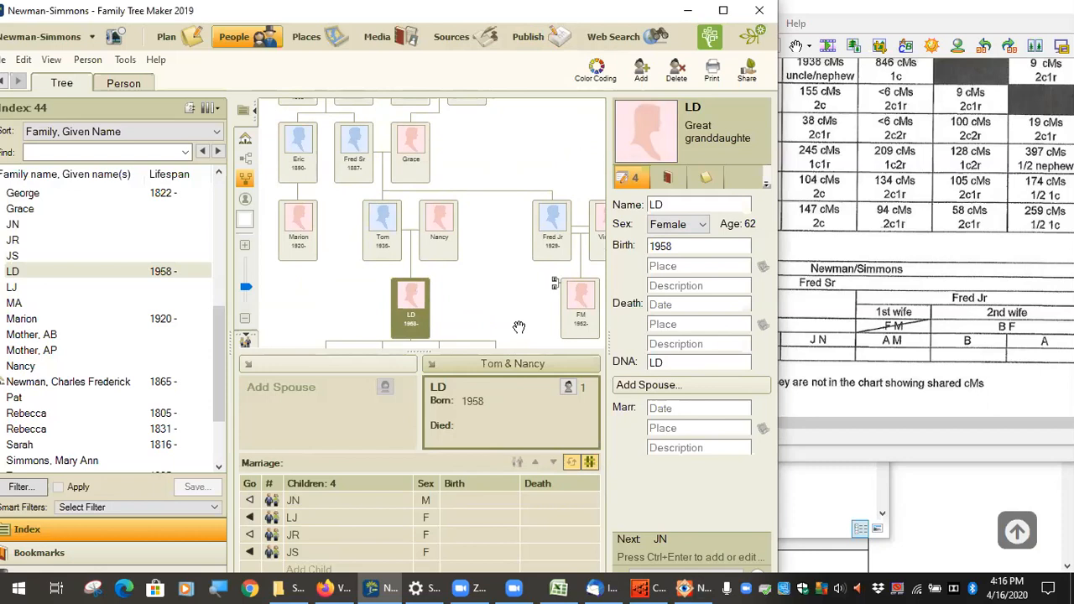
scroll(520, 328, "down", 3)
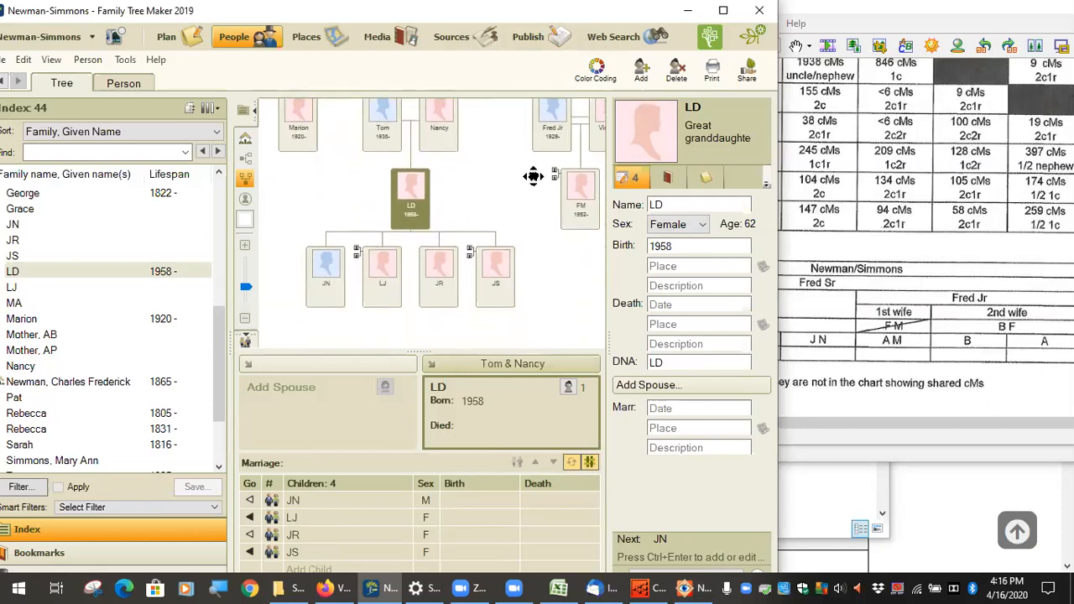
Step: Open LD's facts view, select her DNA Markers fact and highlight its value LD
left_click(132, 89)
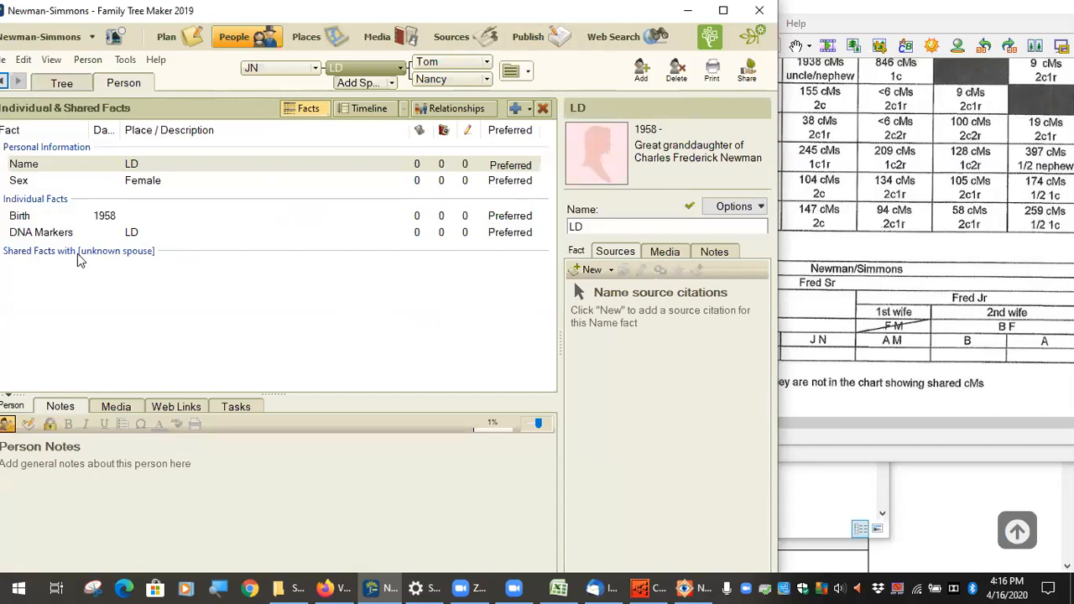
left_click(48, 236)
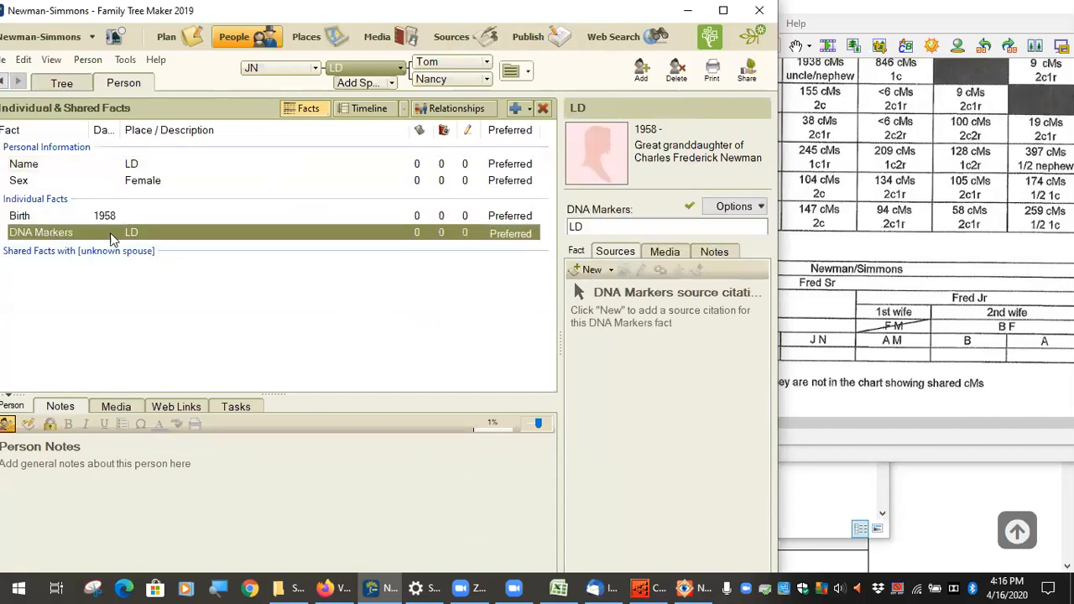
left_click(48, 248)
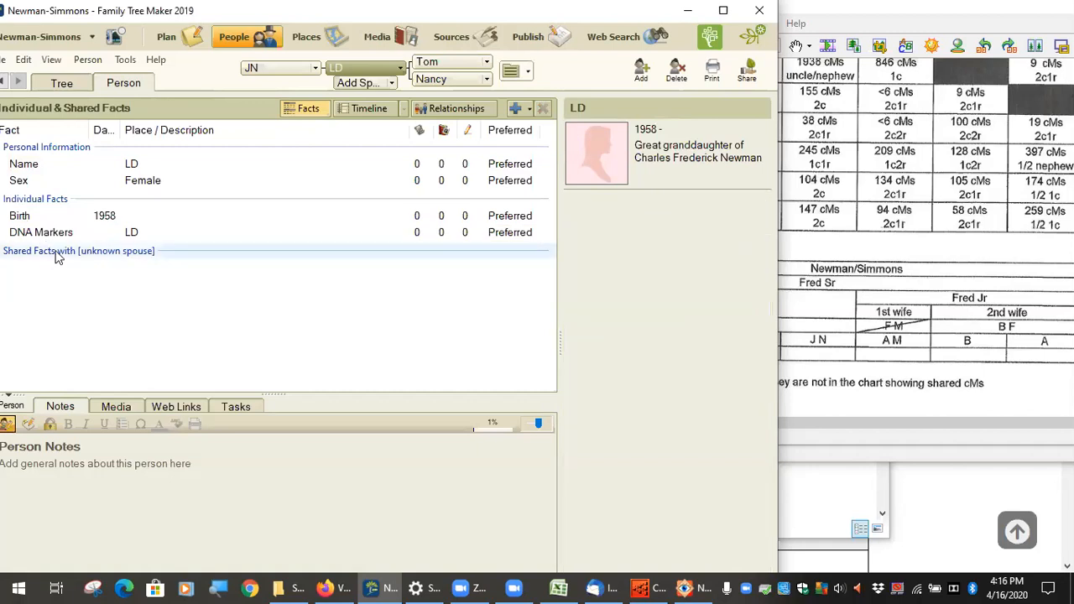
left_click(57, 234)
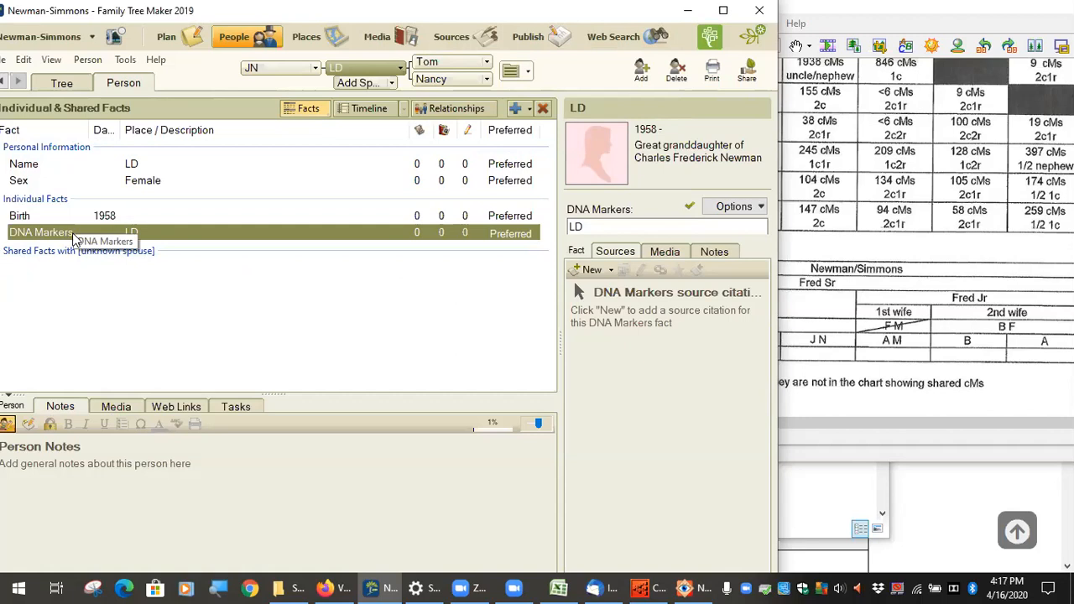
left_click(672, 228)
left_click_drag(629, 229, 556, 222)
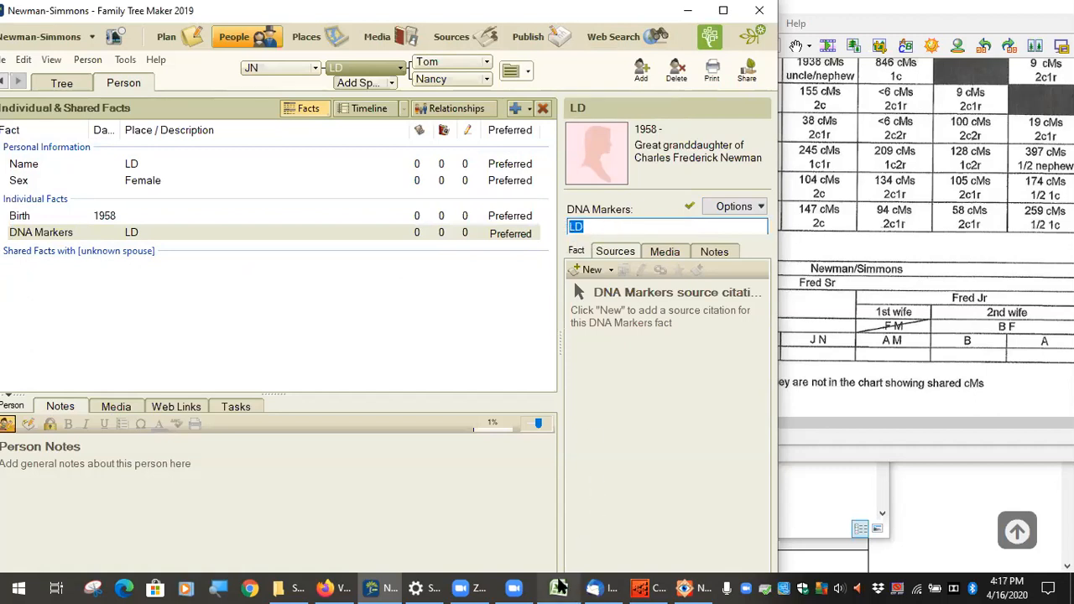
Step: Close CC Meeting.xlsx without saving and shut the empty Excel window
left_click(558, 586)
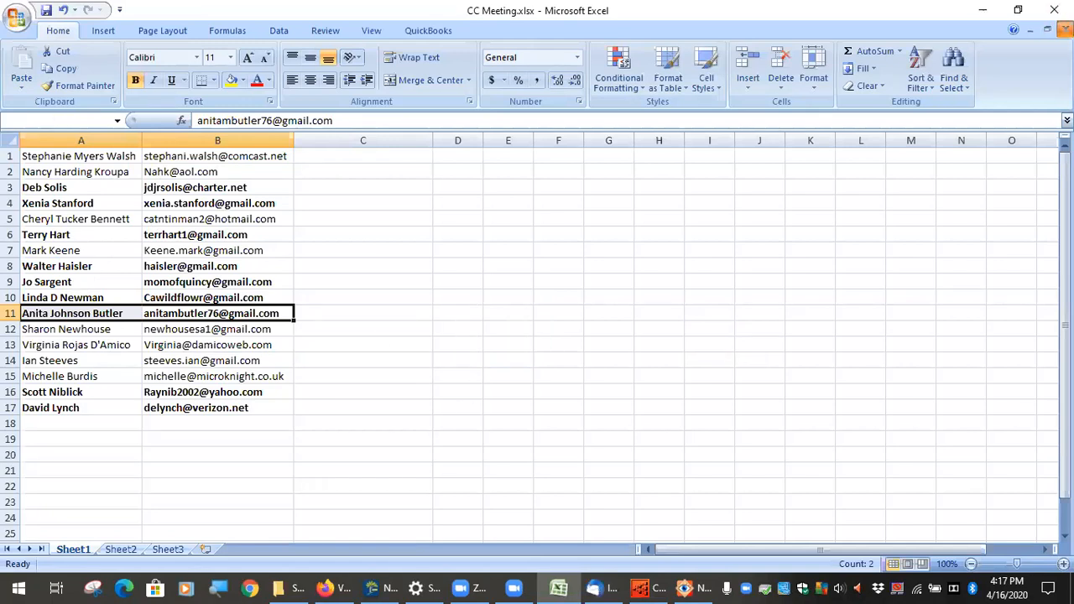
left_click(1066, 29)
left_click(541, 335)
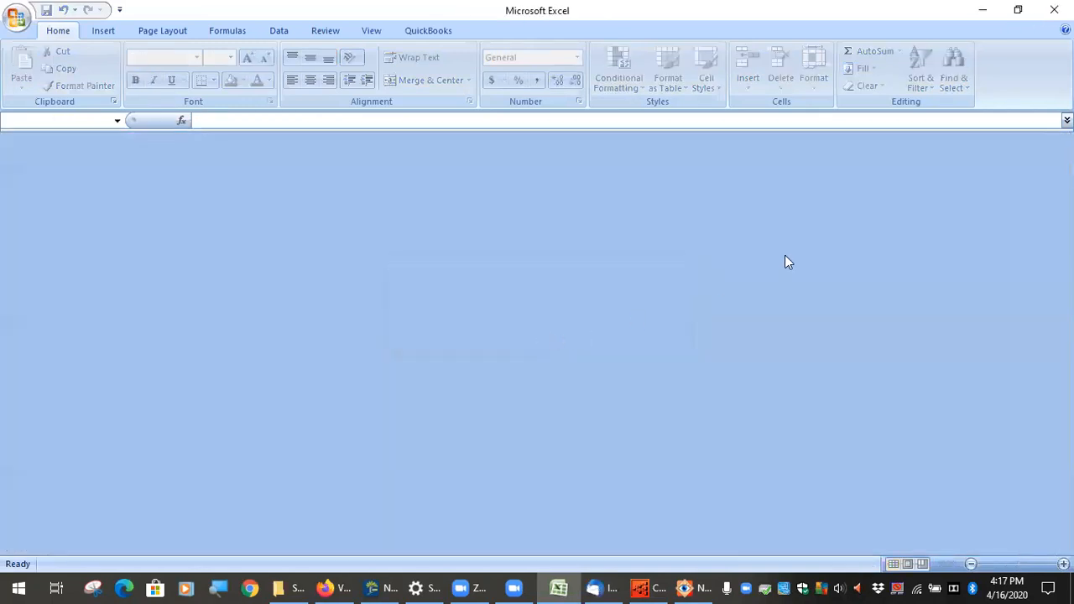
left_click(1054, 10)
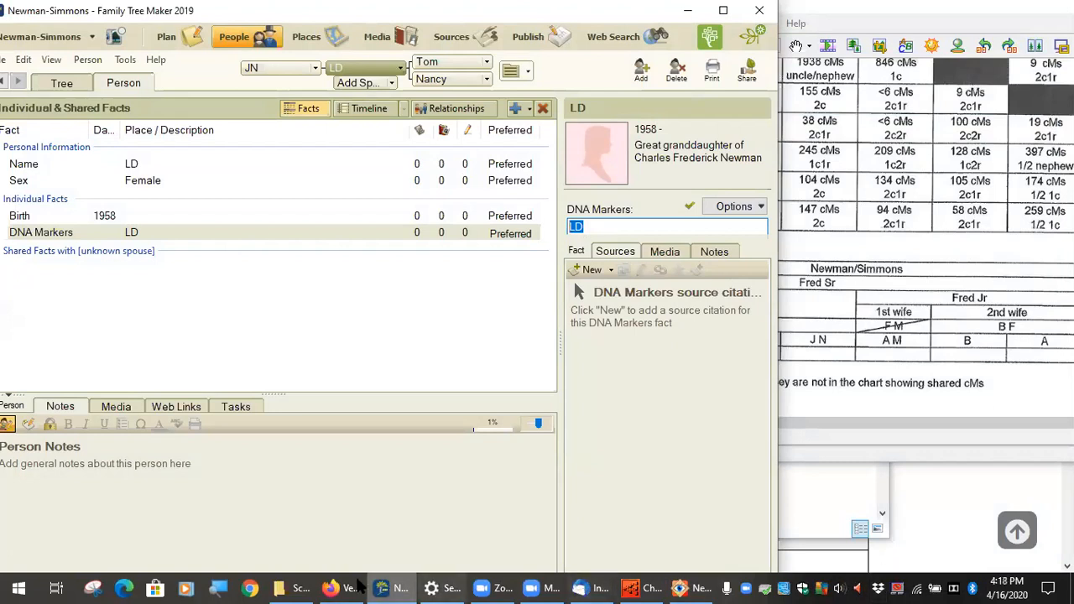
Step: Browse to Documents > 23andMe and open ExampleA.csv
right_click(298, 588)
left_click(282, 421)
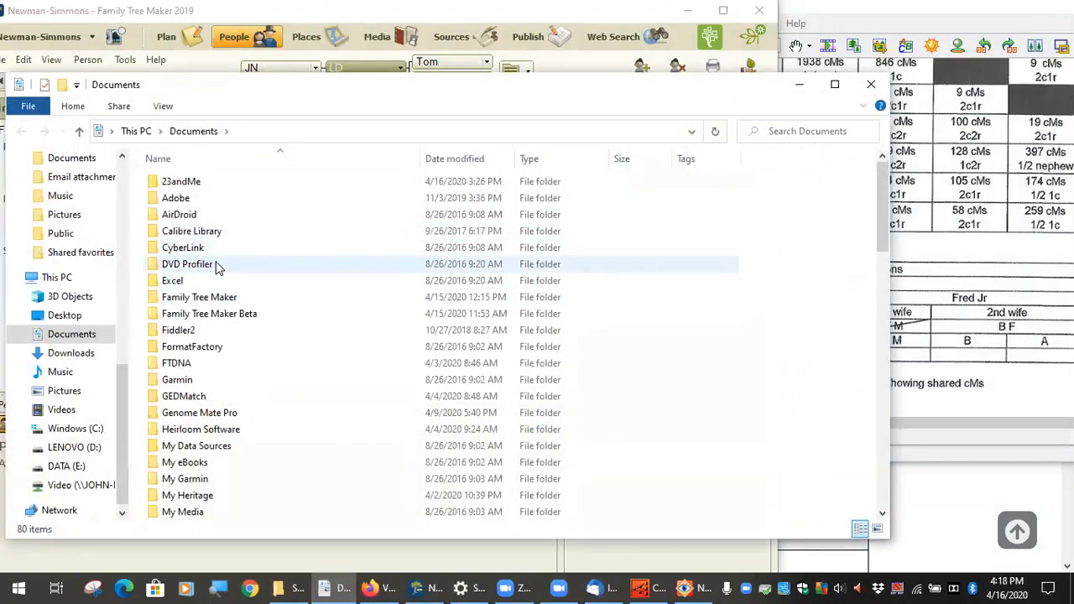
double_click(215, 186)
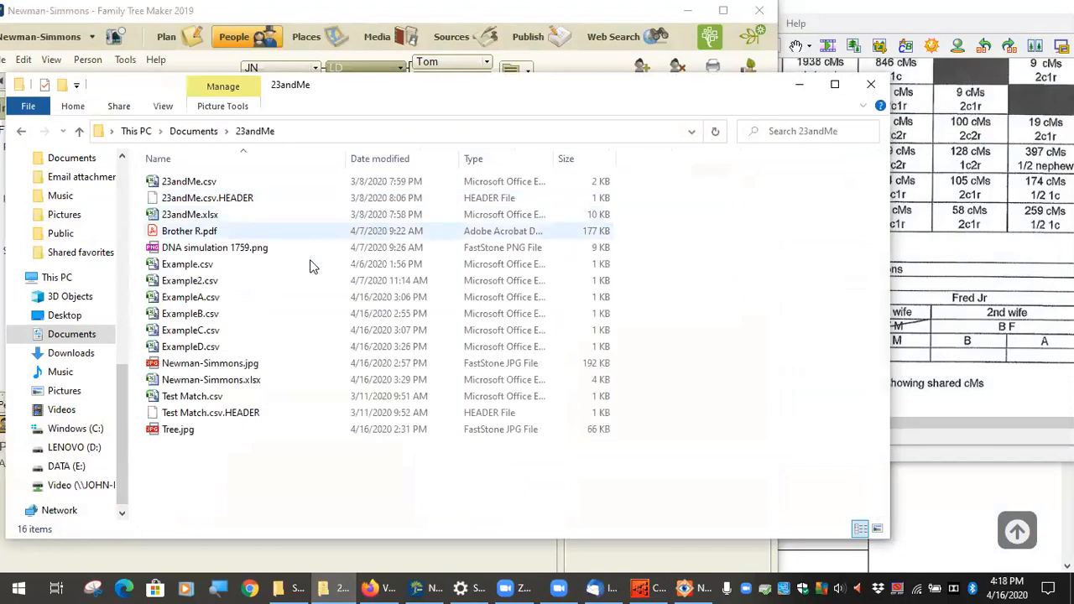
double_click(201, 297)
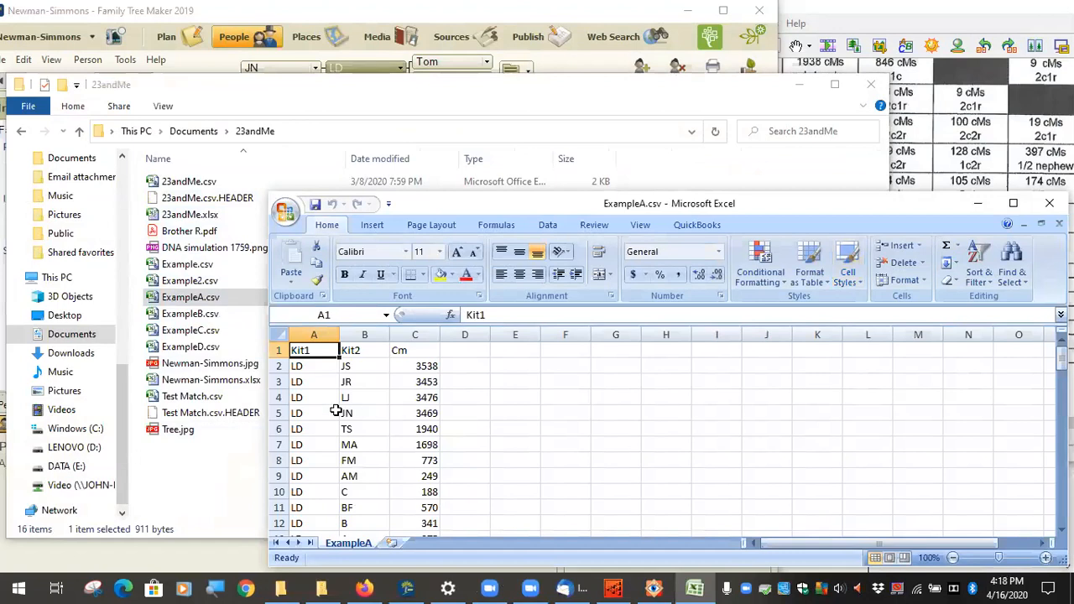
Step: Check LD's matches JN, FM, LJ and JS, and the 3538 cM value in C2
left_click(298, 367)
left_click(305, 411)
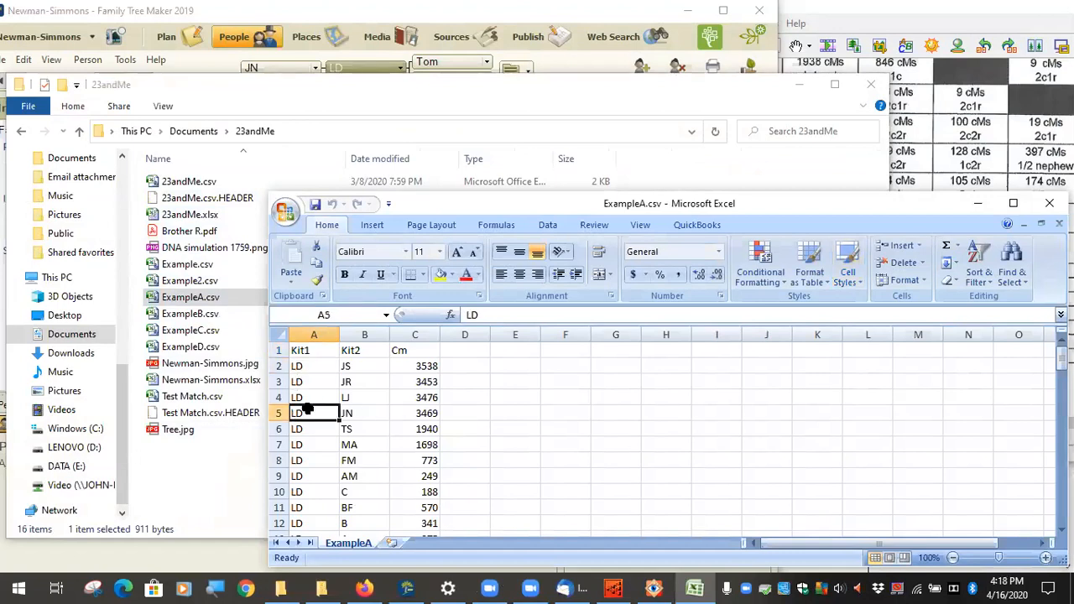
left_click(358, 417)
left_click(349, 462)
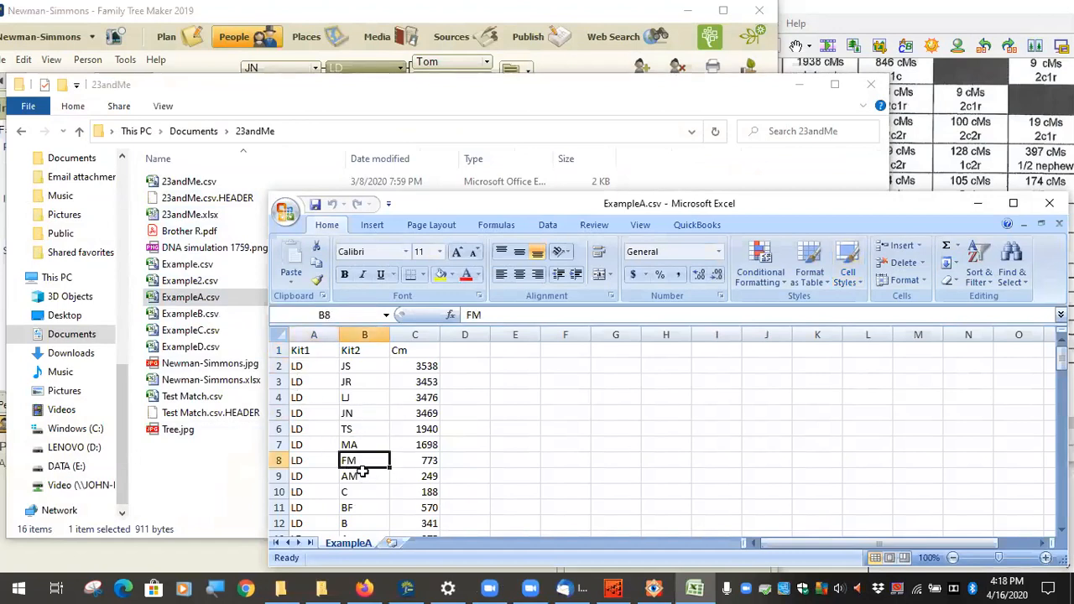
left_click(306, 370)
left_click(357, 395)
left_click(301, 364)
left_click(359, 365)
left_click(426, 367)
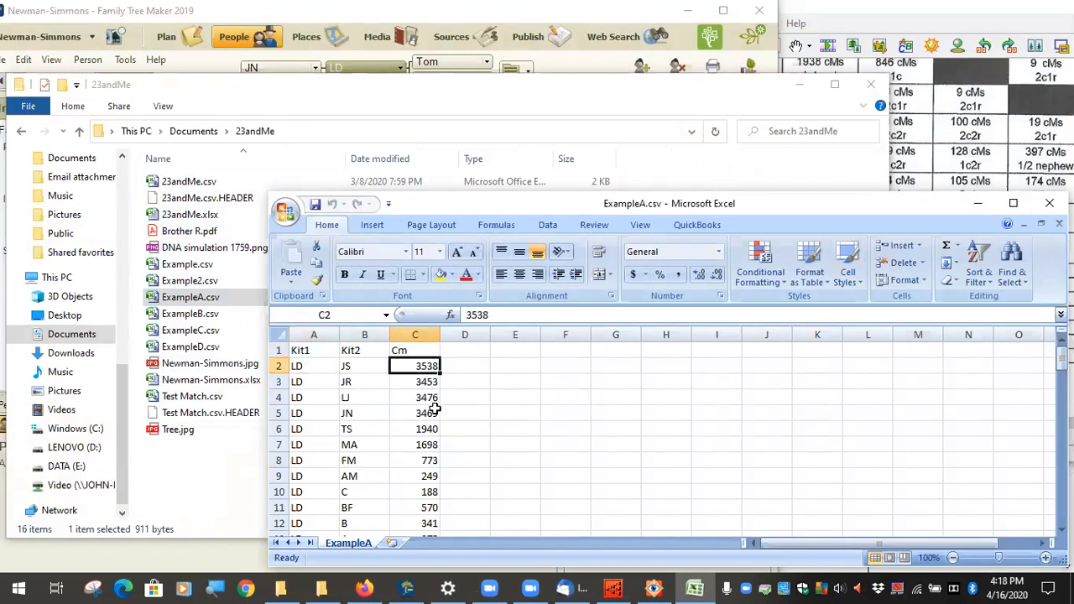
Step: Scroll through the sheet, then recheck LD rows and the MA match in row 7
scroll(425, 401, "down", 13)
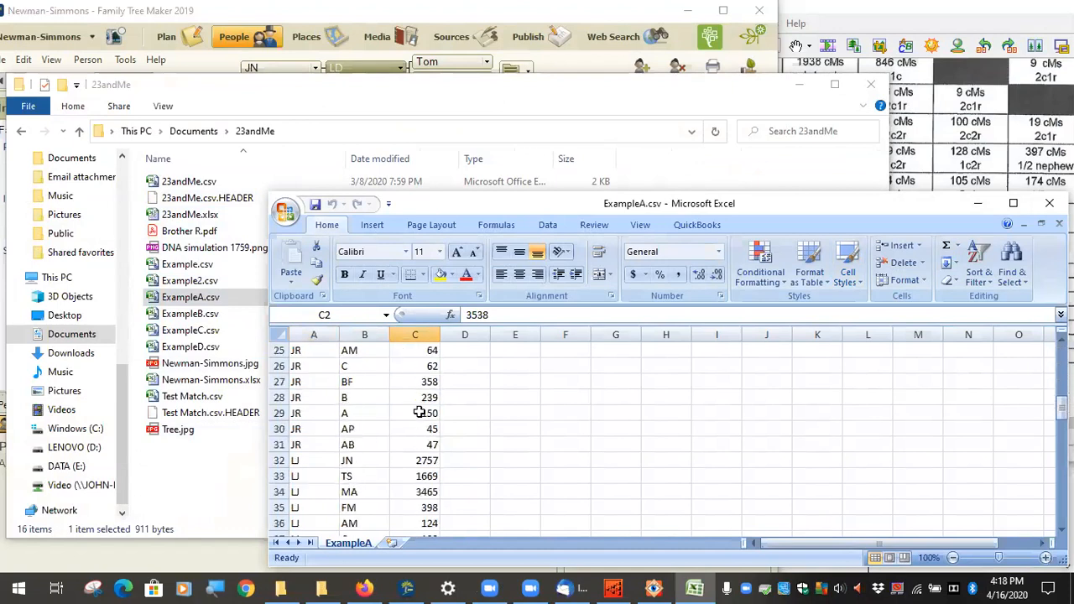
scroll(417, 419, "down", 12)
scroll(421, 444, "up", 11)
scroll(422, 444, "up", 14)
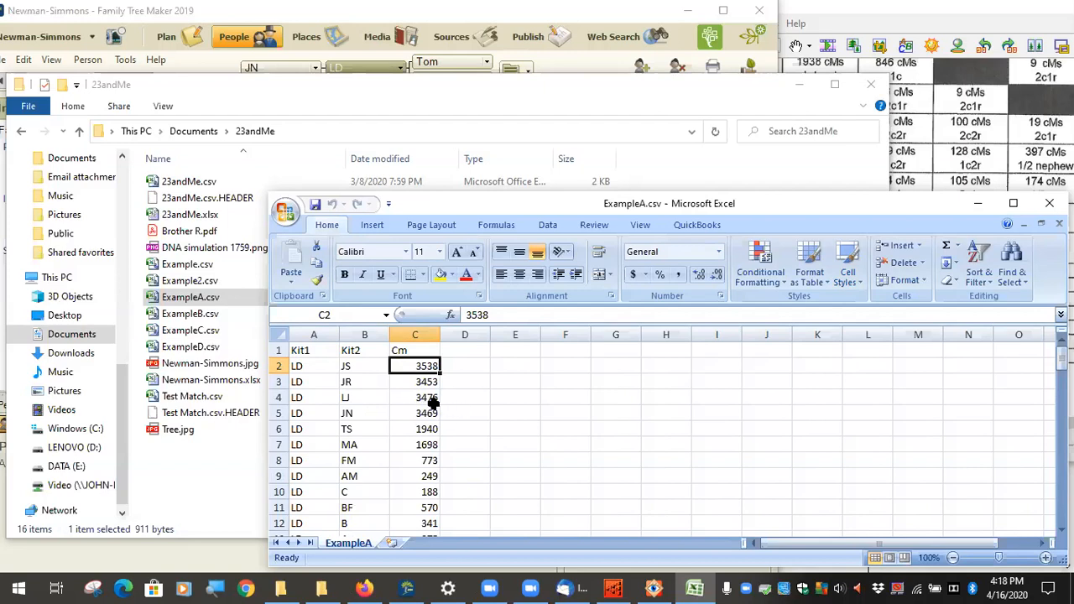
left_click(309, 369)
left_click(307, 408)
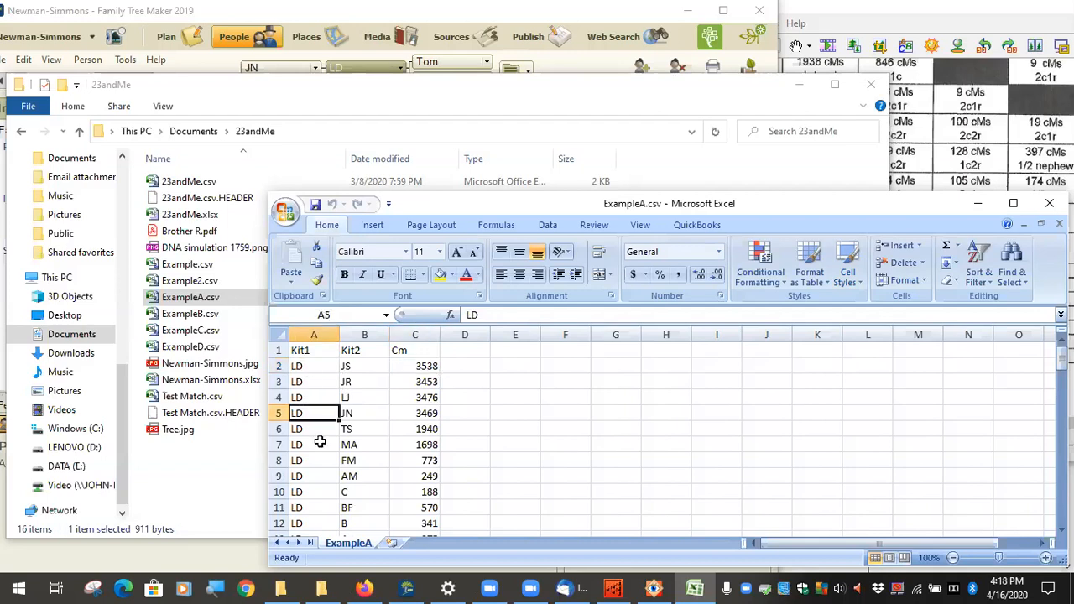
left_click(380, 443)
left_click(279, 444)
Step: Check the JN, FM and AP matches in rows 5, 8 and 16, then bring the Newman-Simmons chart forward
left_click(361, 413)
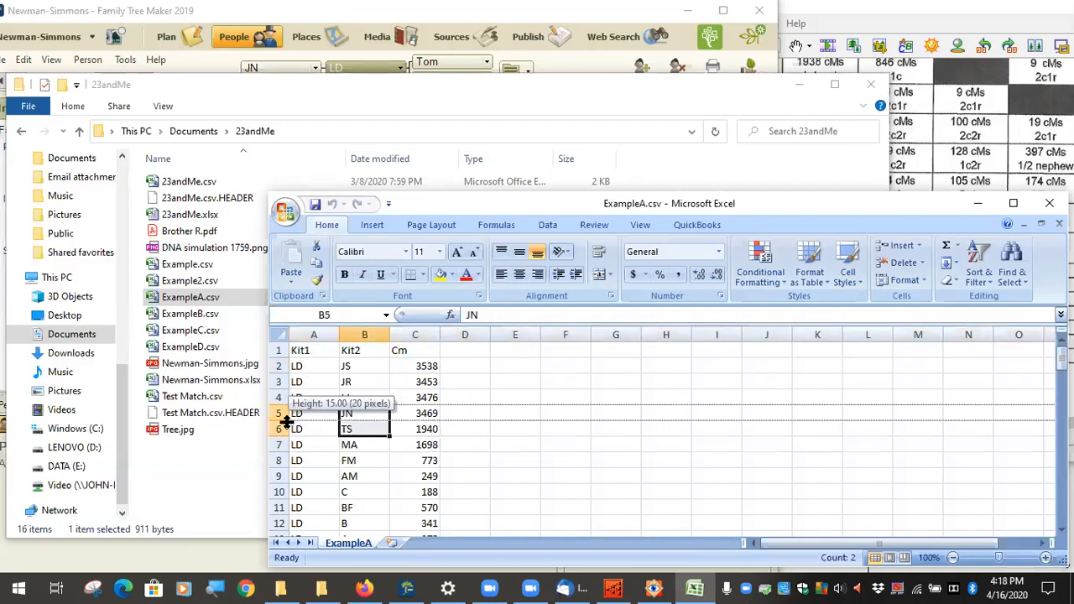
left_click(366, 461)
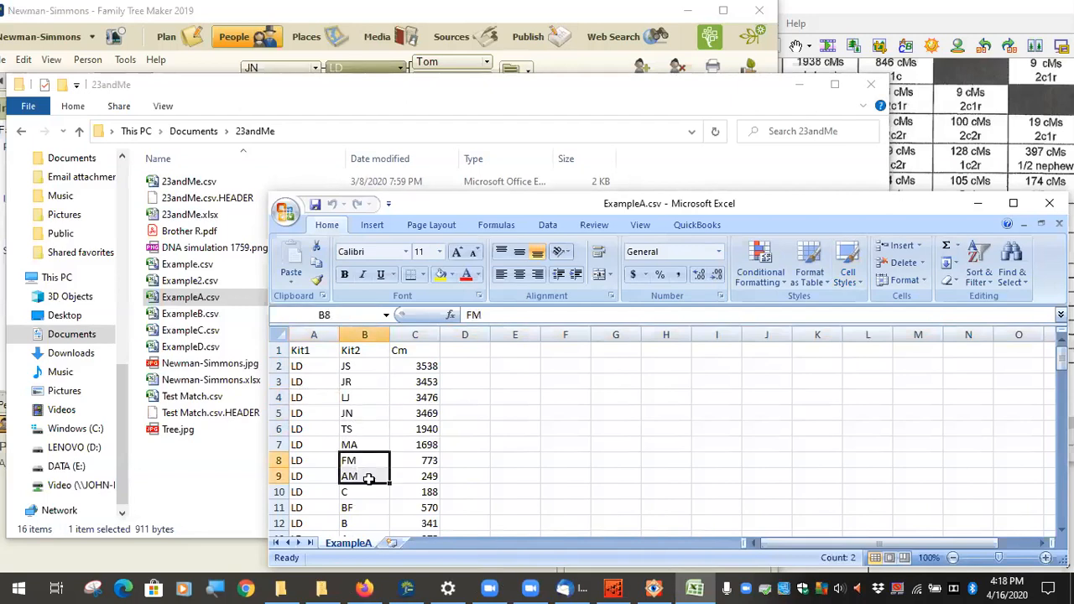
scroll(367, 470, "down", 2)
left_click(365, 490)
left_click(326, 495)
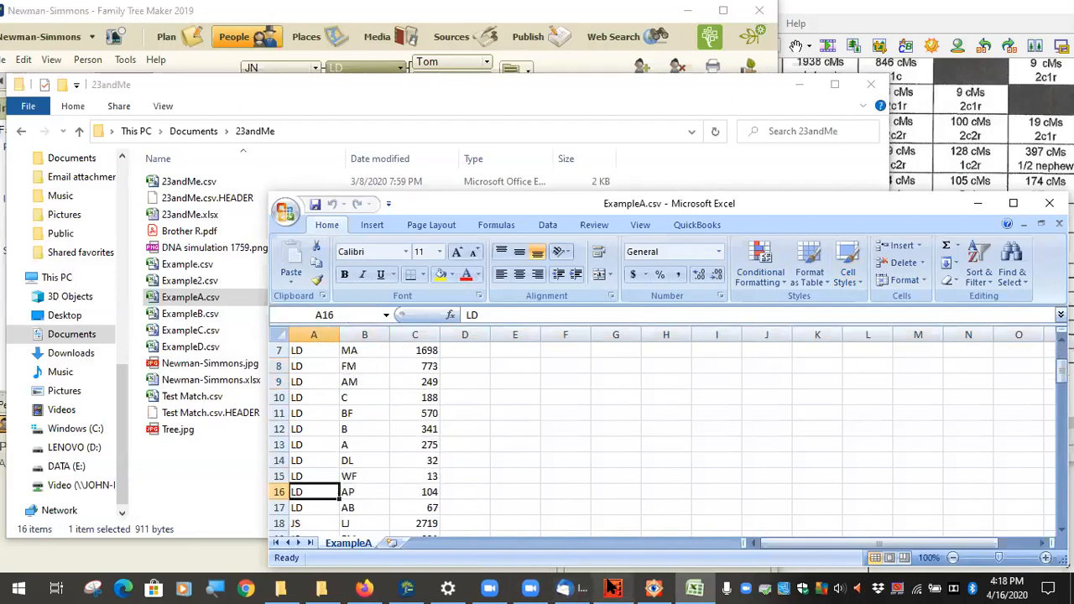
left_click(938, 100)
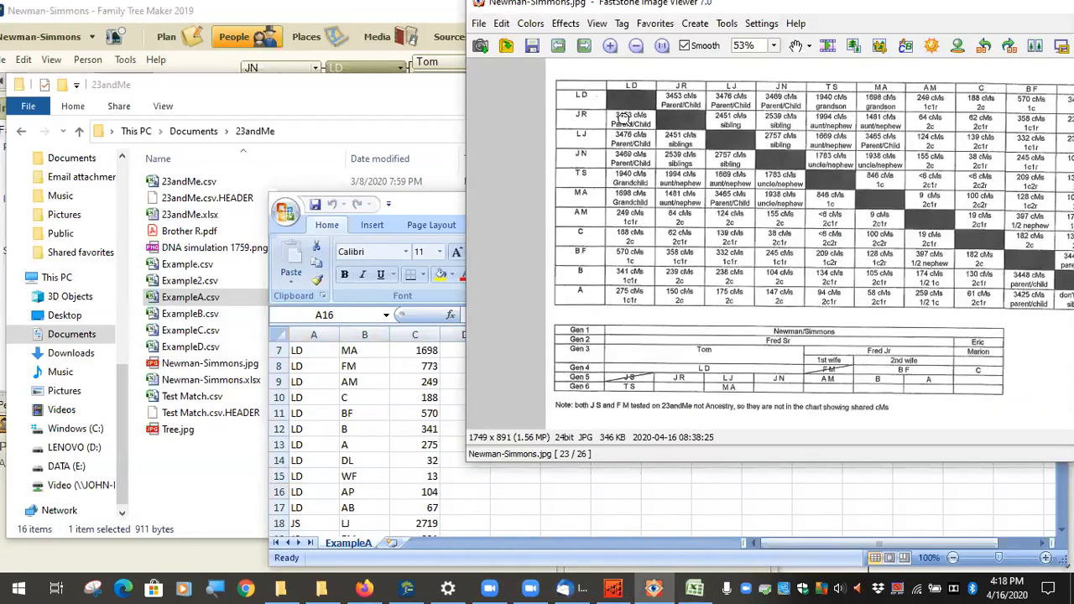
Step: Magnify the shared cM table, view the chart at 100% and pan it, then return to the 23andMe folder
left_click_drag(999, 106, 982, 126)
left_click_drag(1005, 113, 950, 133)
left_click(628, 193)
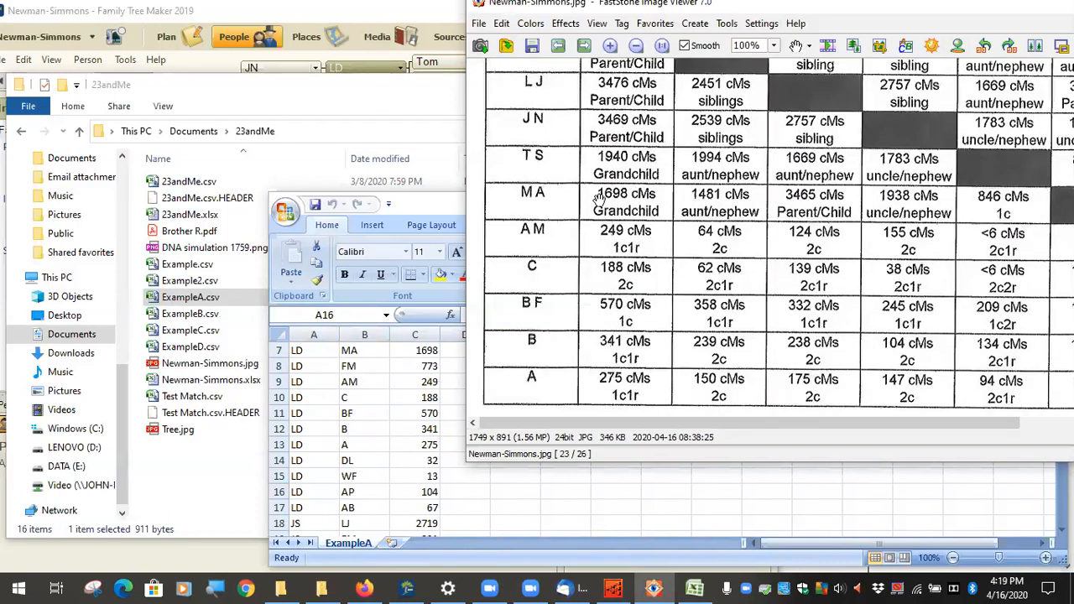
left_click_drag(749, 163, 715, 373)
left_click_drag(645, 292, 770, 206)
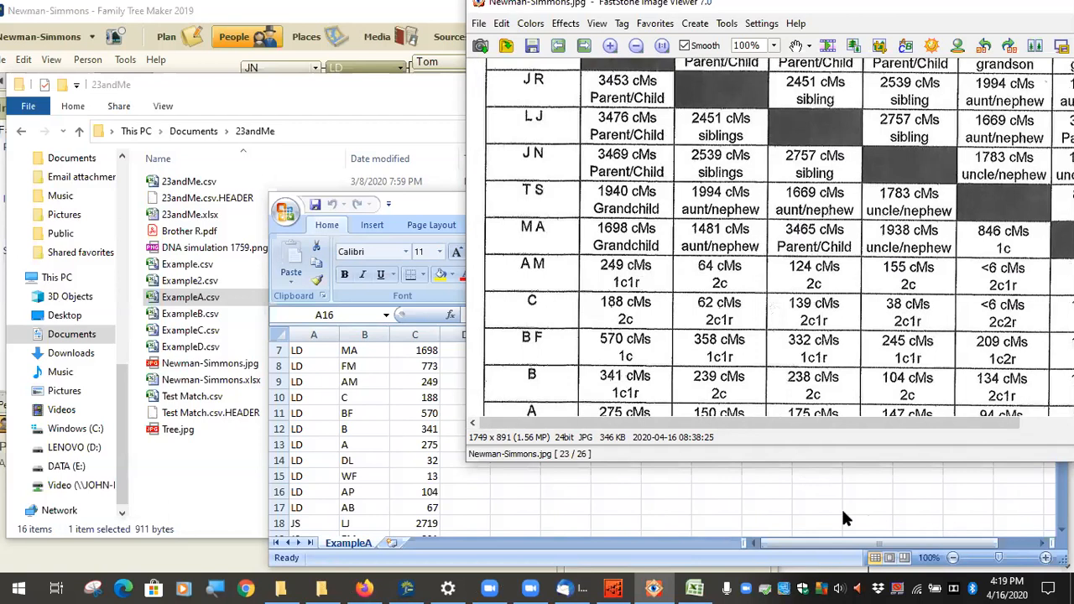
left_click(320, 588)
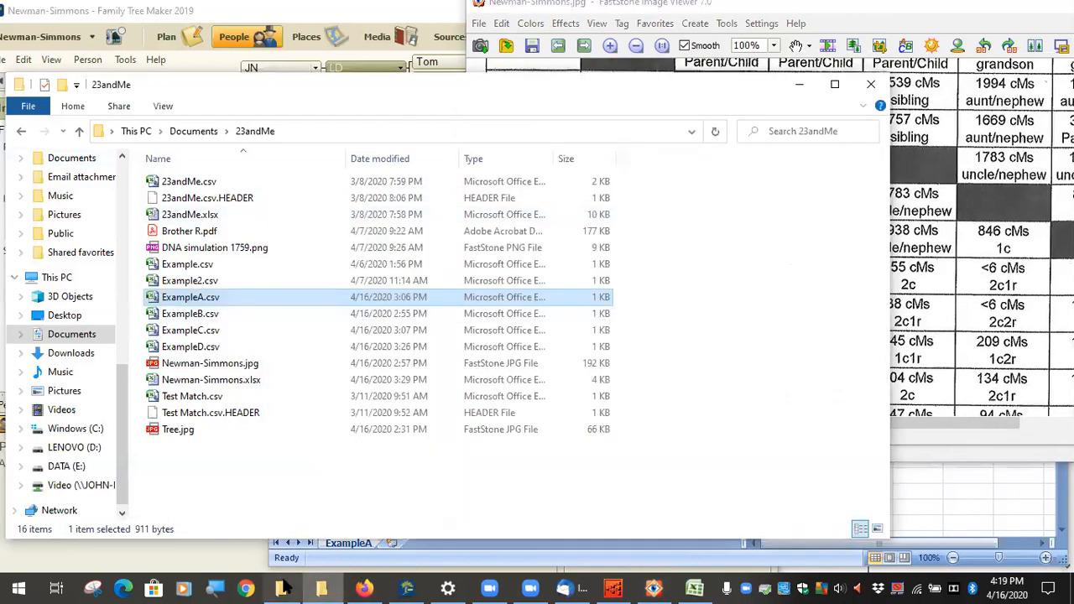
Step: Go up to Documents, enter Heirloom Software and open the 14.3 MB match CSV
left_click(191, 133)
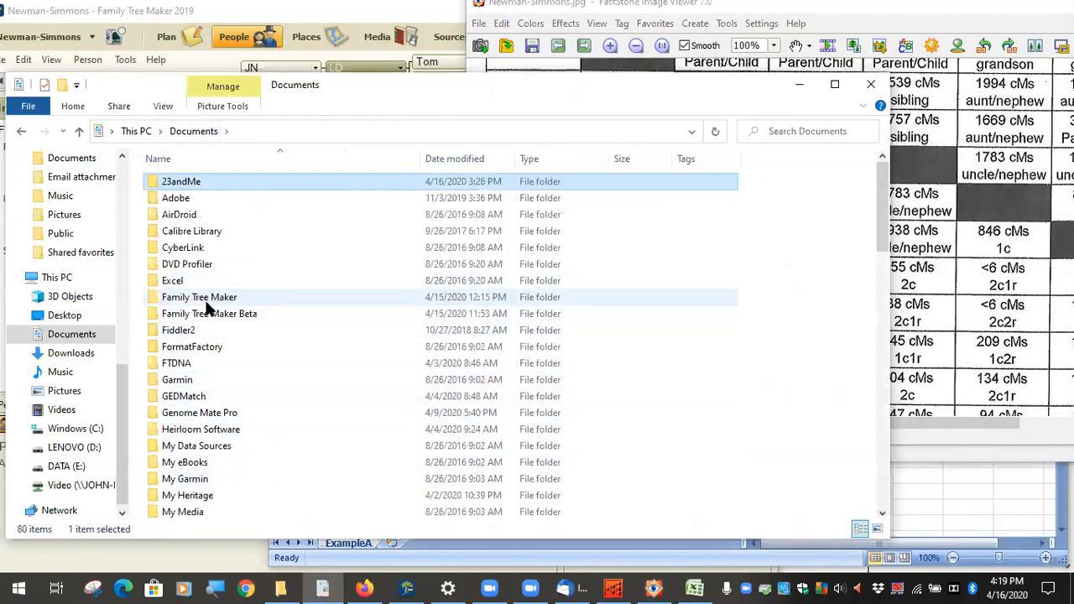
double_click(200, 429)
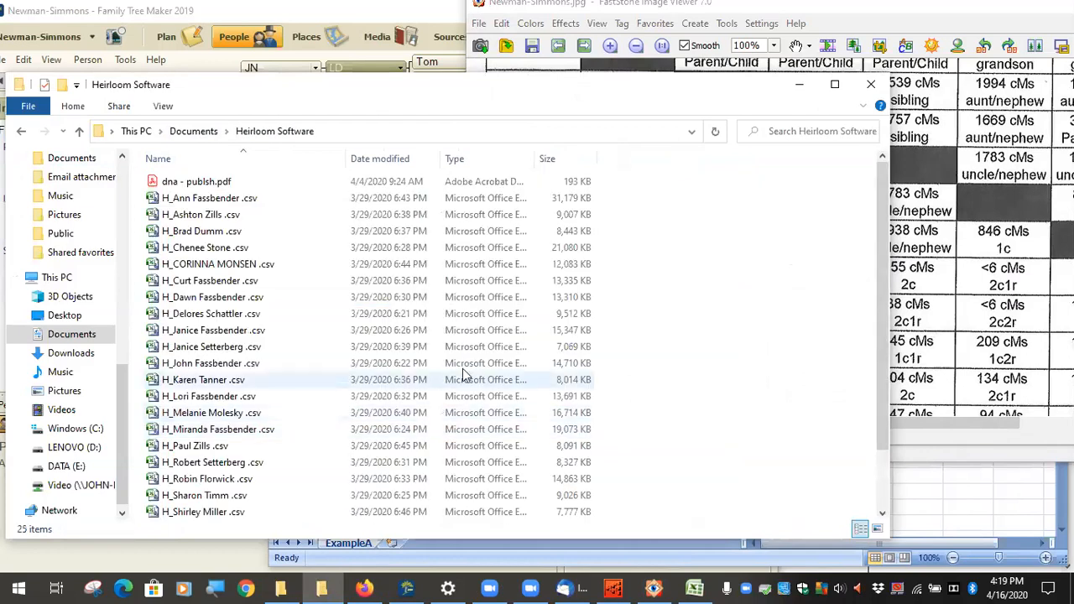
left_click(201, 367)
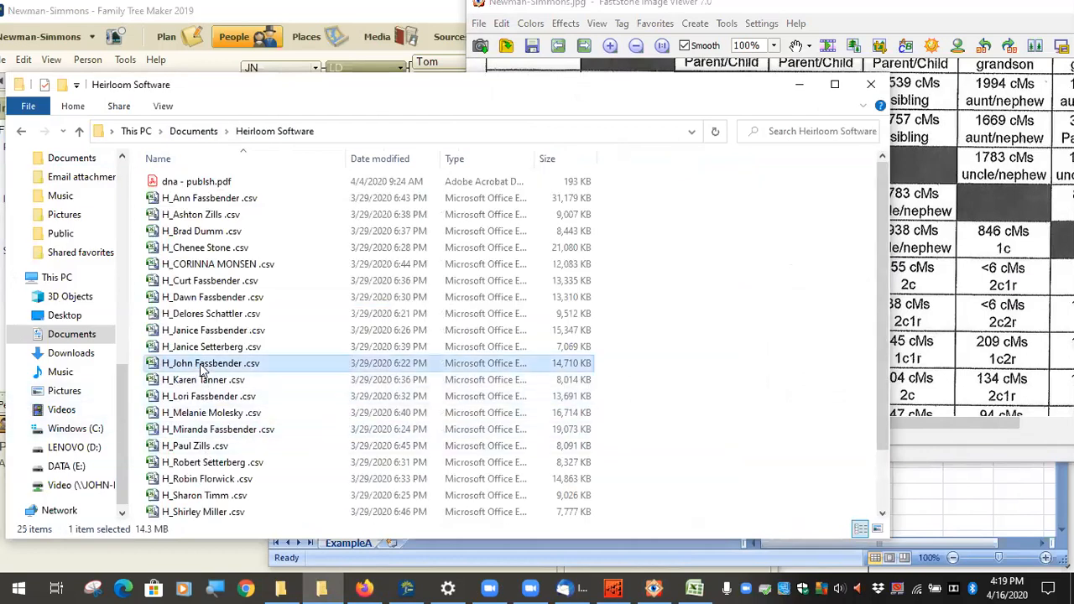
double_click(201, 368)
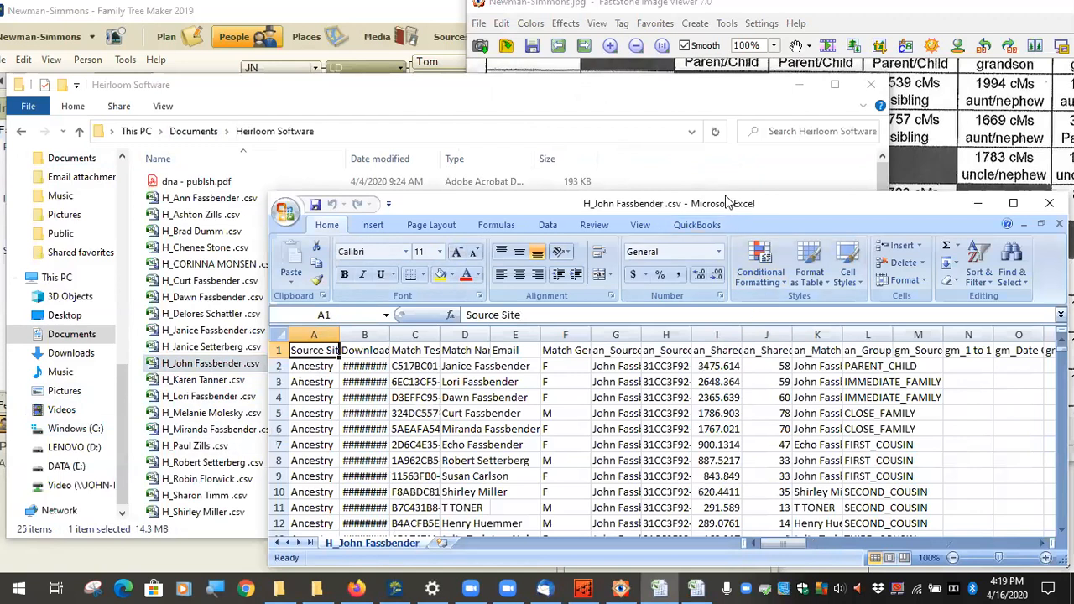
Step: Maximize the spreadsheet window and auto-fit every column to its contents
left_click_drag(727, 203, 613, 116)
left_click(901, 119)
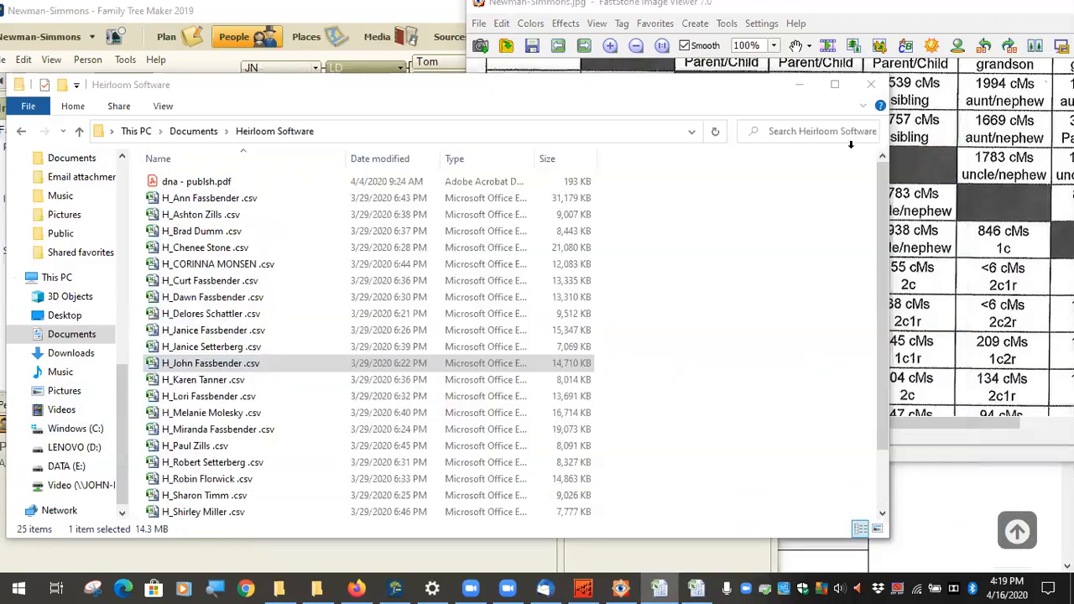
left_click(9, 139)
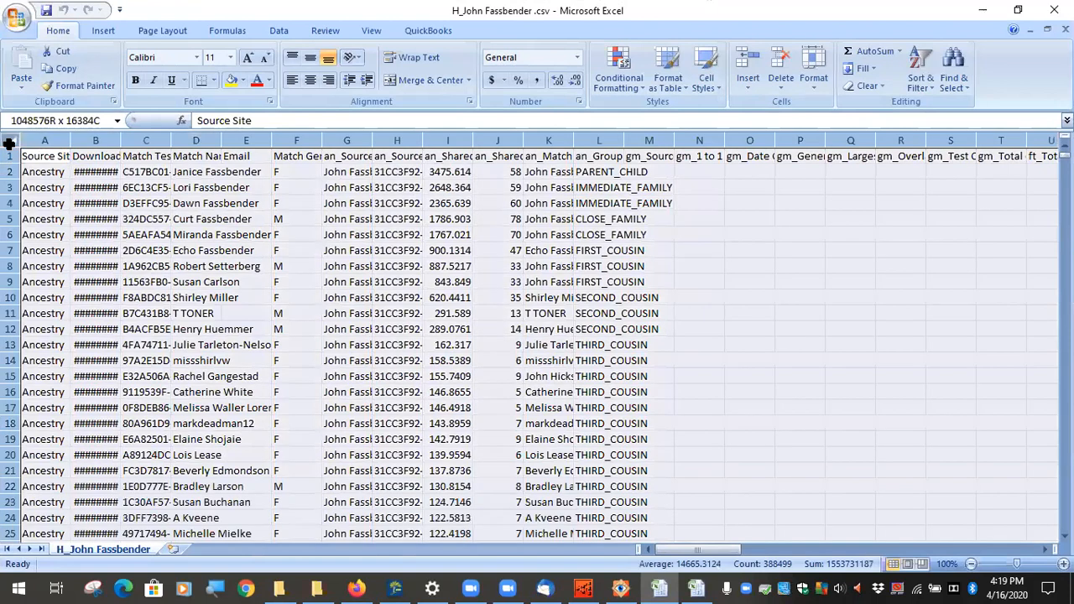
double_click(67, 141)
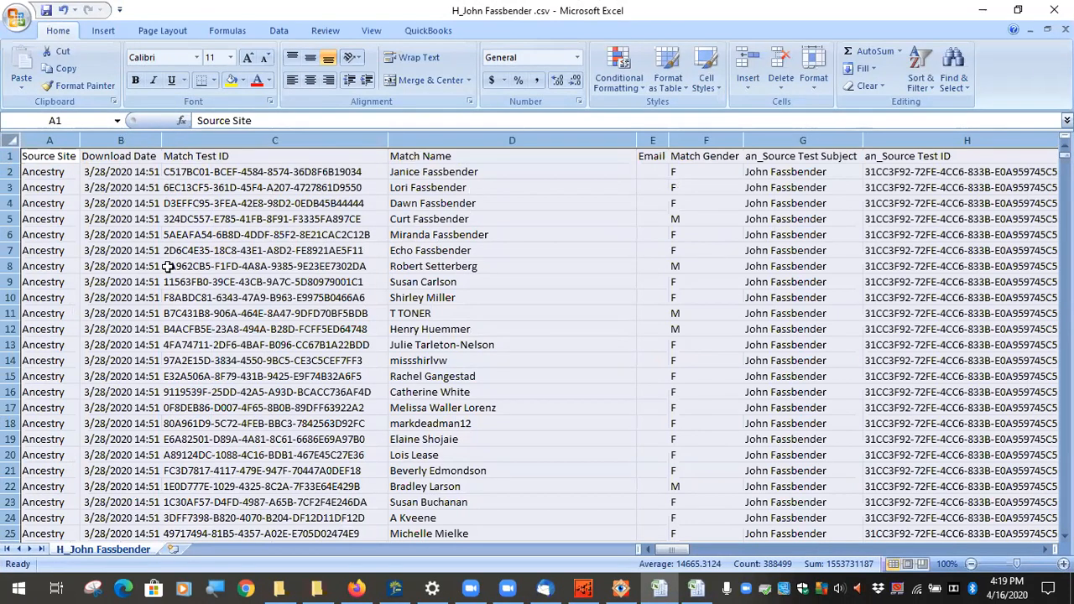
Step: Check the Match Test ID in C3 and the source test IDs in H2 to H14
left_click(363, 187)
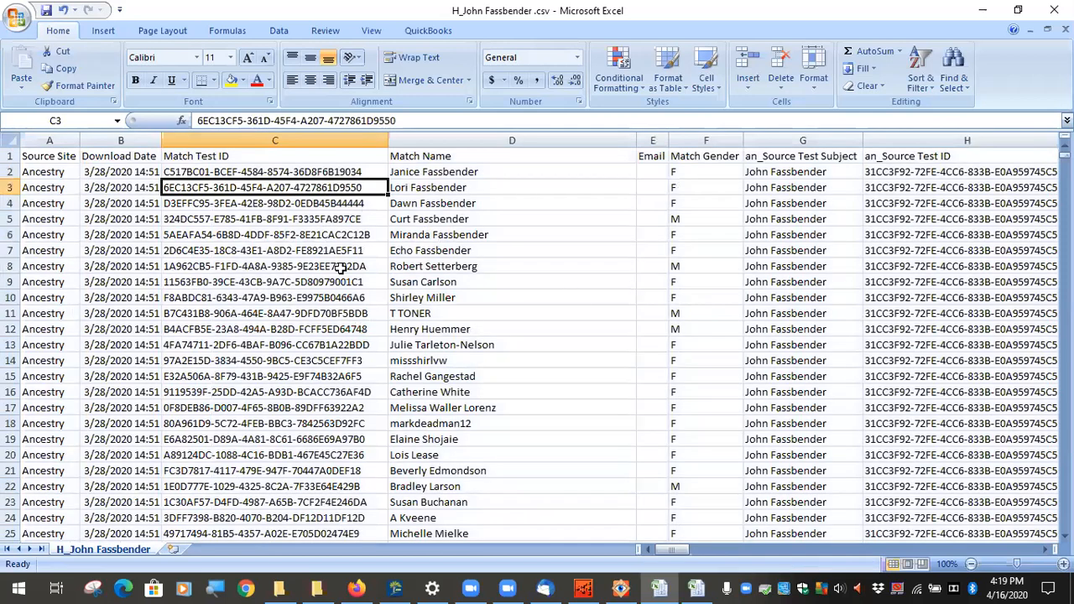
left_click_drag(917, 171, 917, 361)
key("Down")
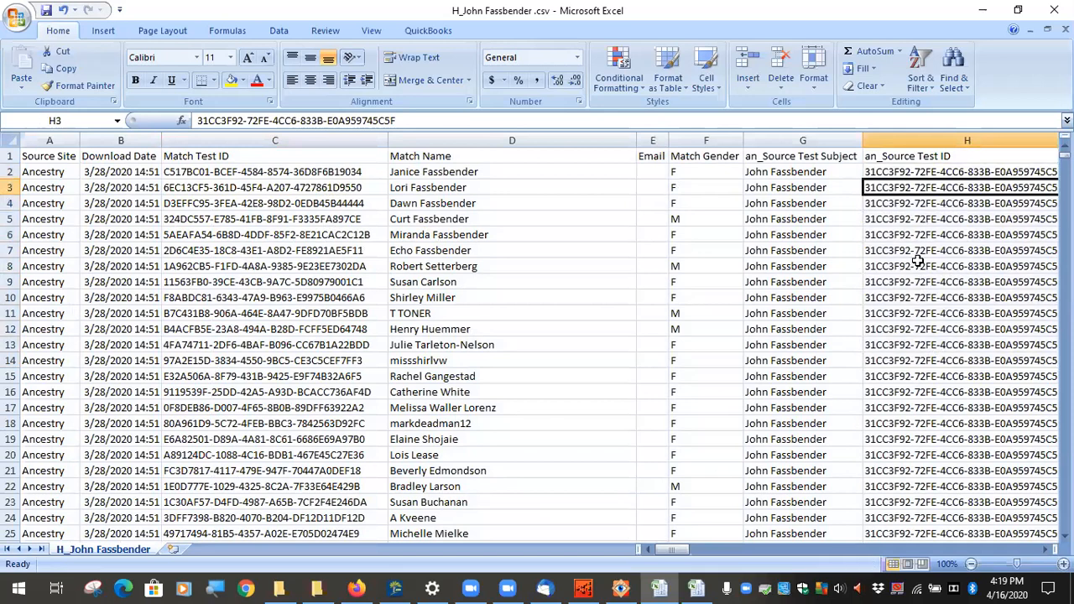
left_click(912, 172)
scroll(919, 202, "down", 3)
scroll(923, 223, "up", 3)
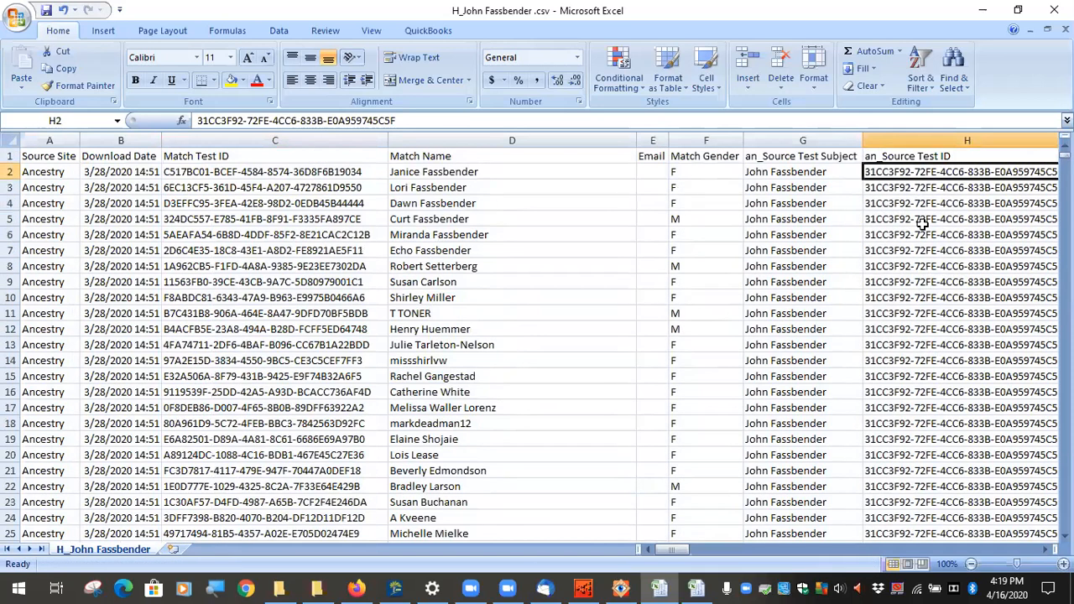
Step: Compare the source test IDs in cells H2 through H12 against one another
left_click(930, 217)
left_click(928, 251)
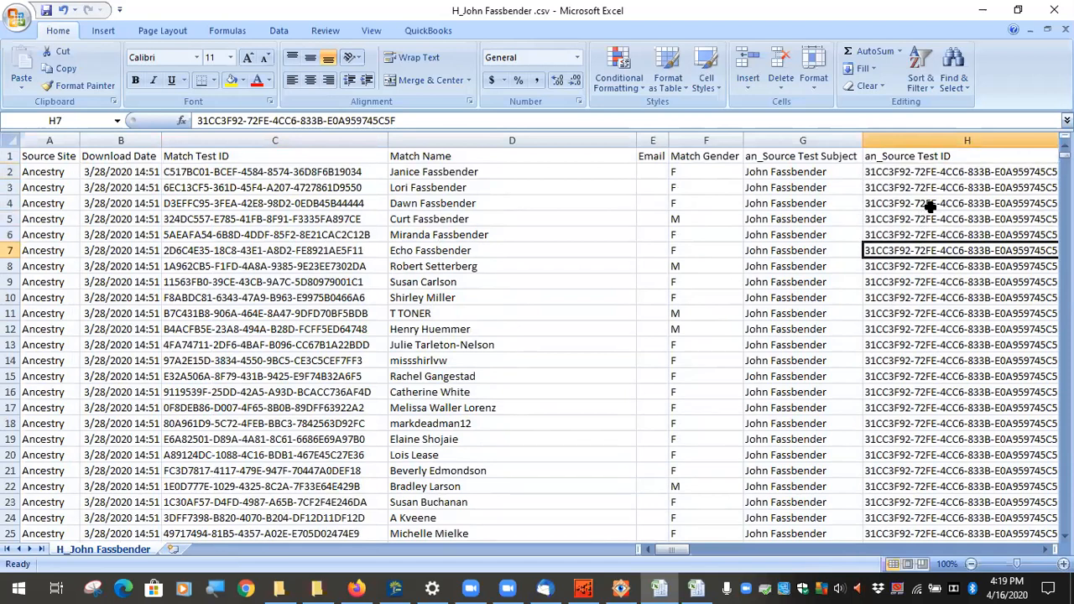
left_click(919, 175)
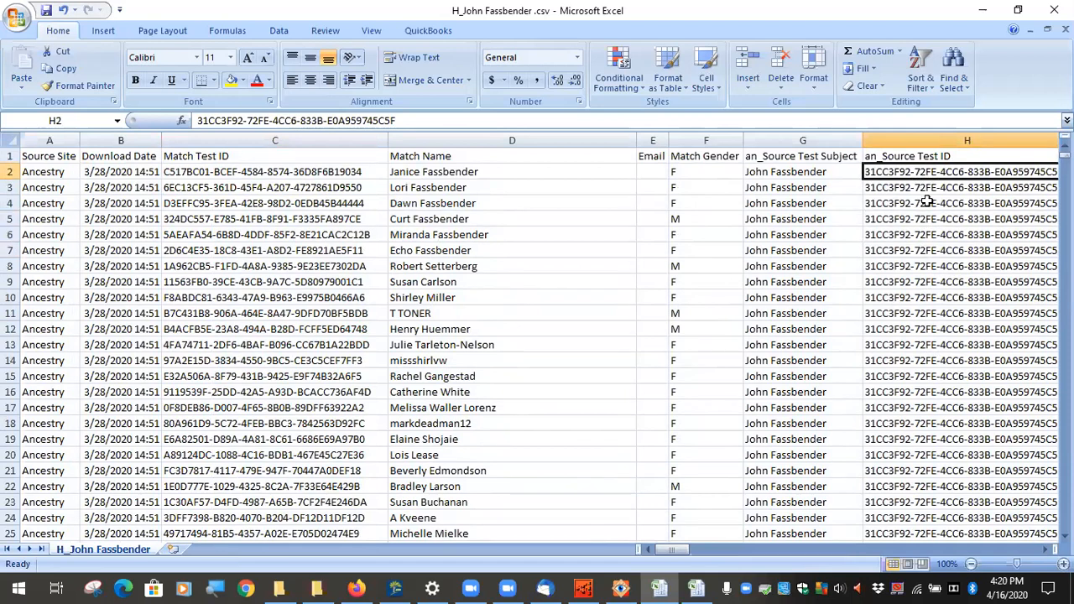
left_click(937, 202)
left_click(940, 234)
left_click(946, 247)
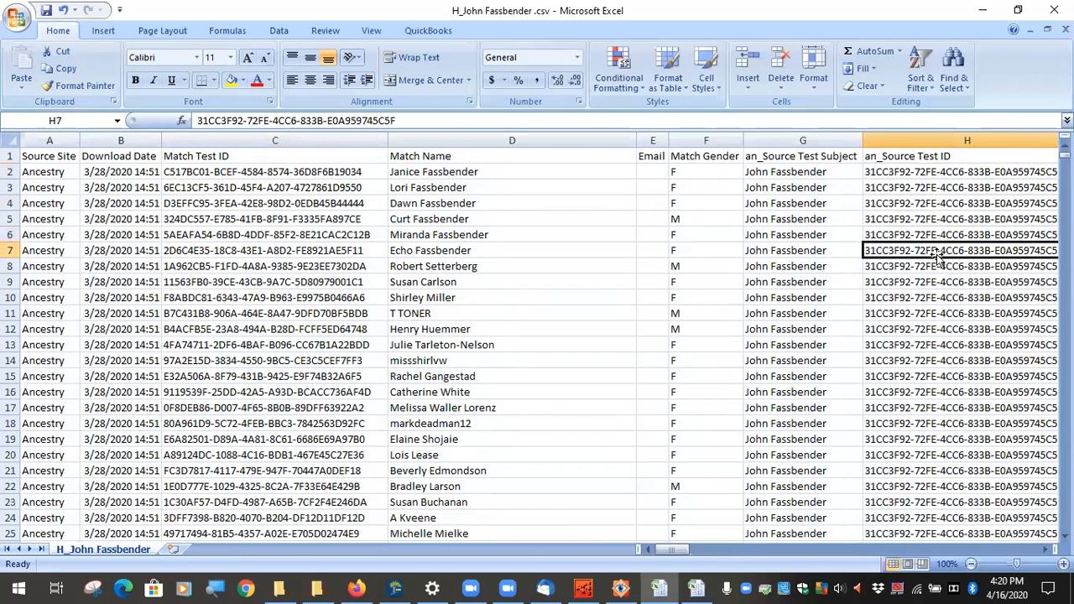
left_click(938, 188)
left_click(954, 251)
left_click(974, 329)
left_click(987, 235)
Step: Select source test IDs H3–H34 and the top matches' shared cM values, then return to Family Tree Maker
left_click_drag(987, 182, 1012, 562)
scroll(965, 369, "up", 11)
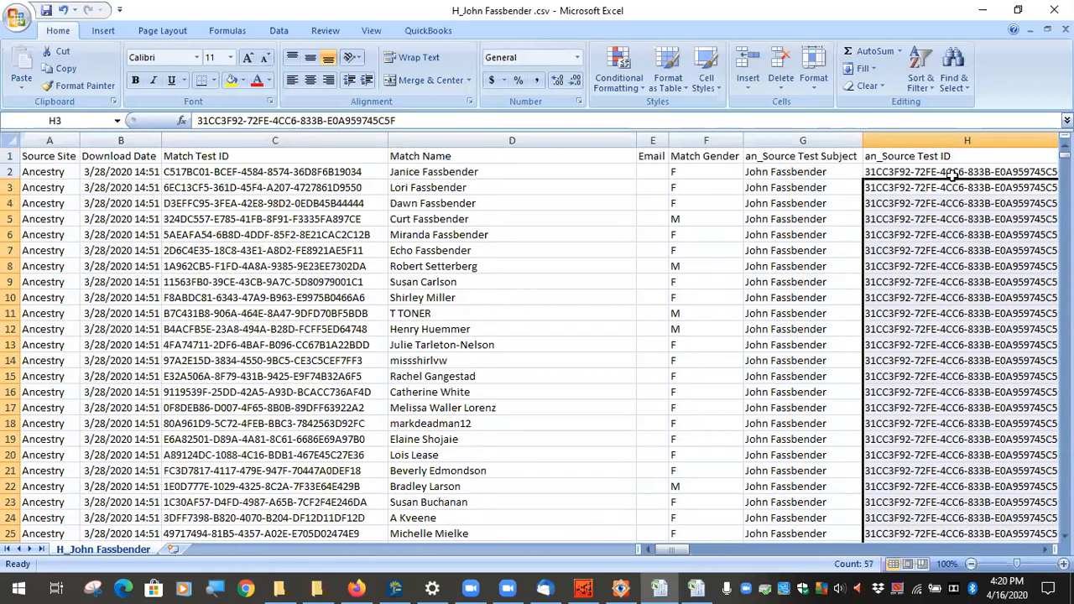
left_click(952, 174)
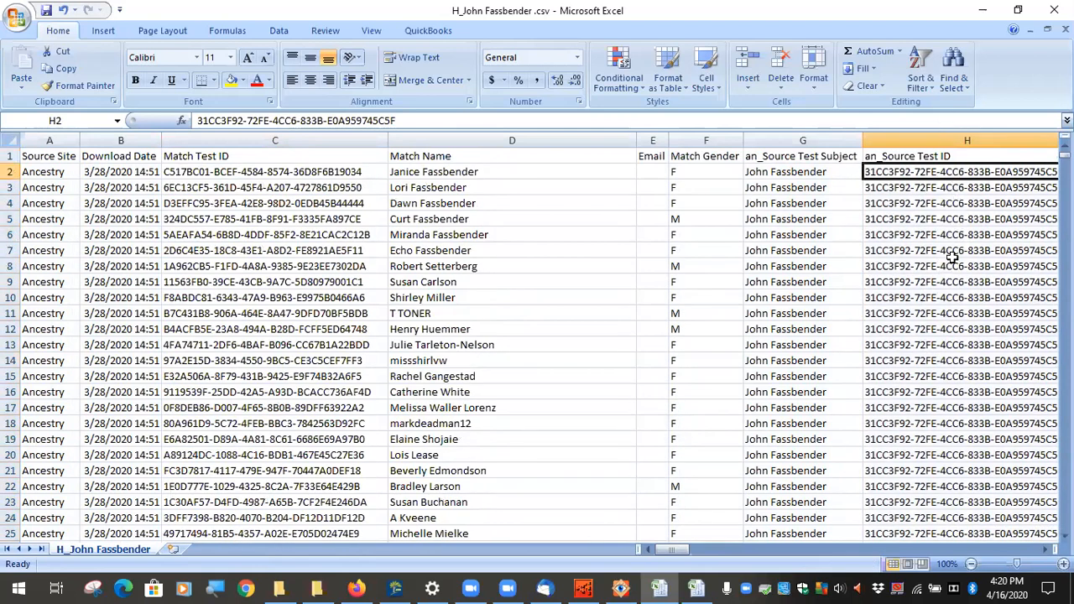
left_click_drag(683, 552, 693, 551)
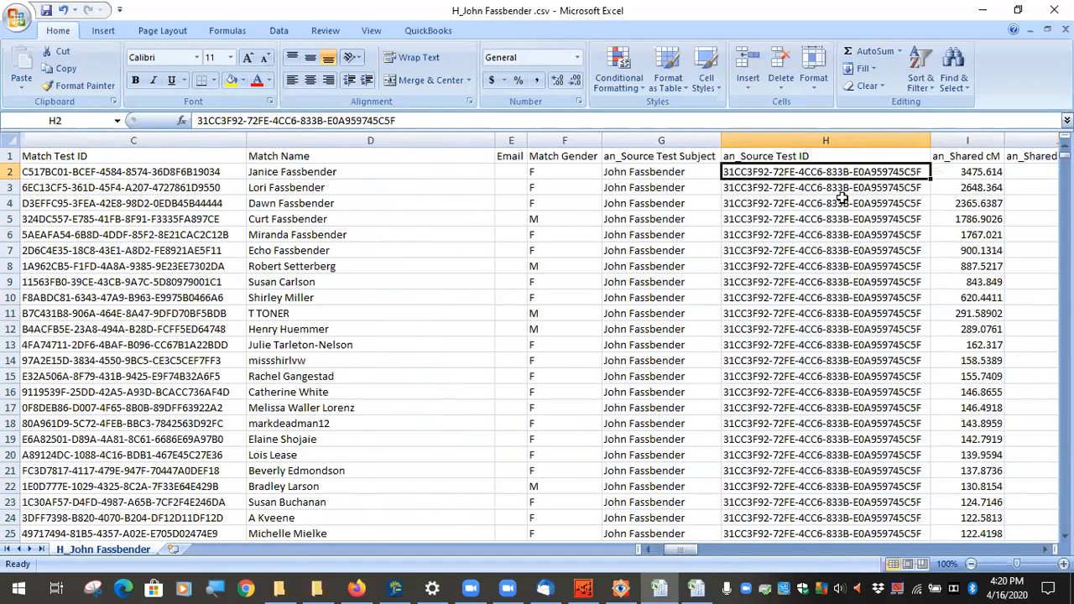
left_click_drag(817, 244, 828, 378)
left_click_drag(973, 174, 974, 486)
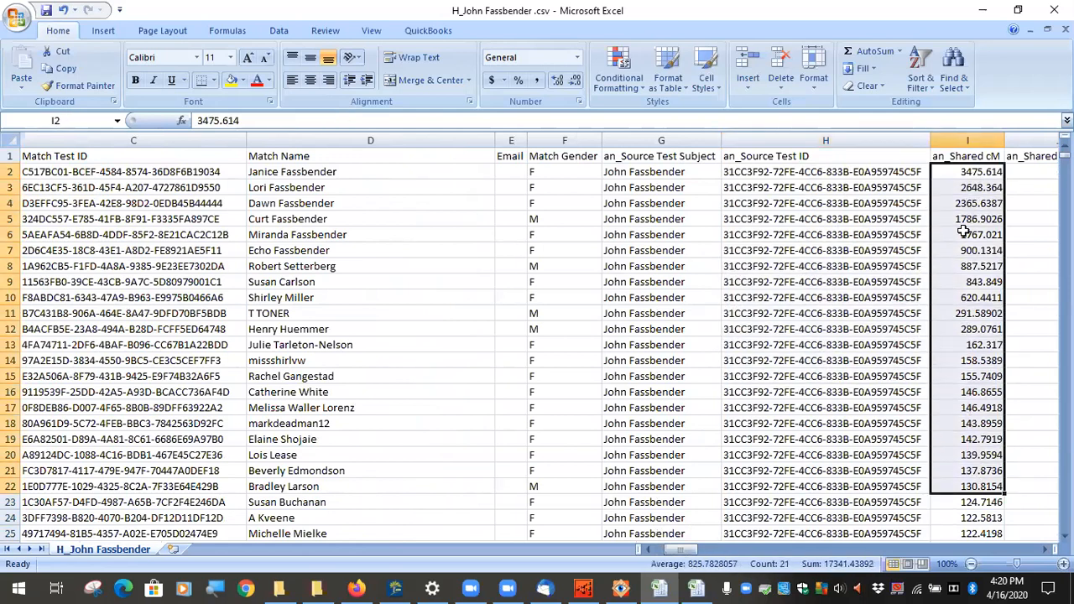
left_click(831, 247)
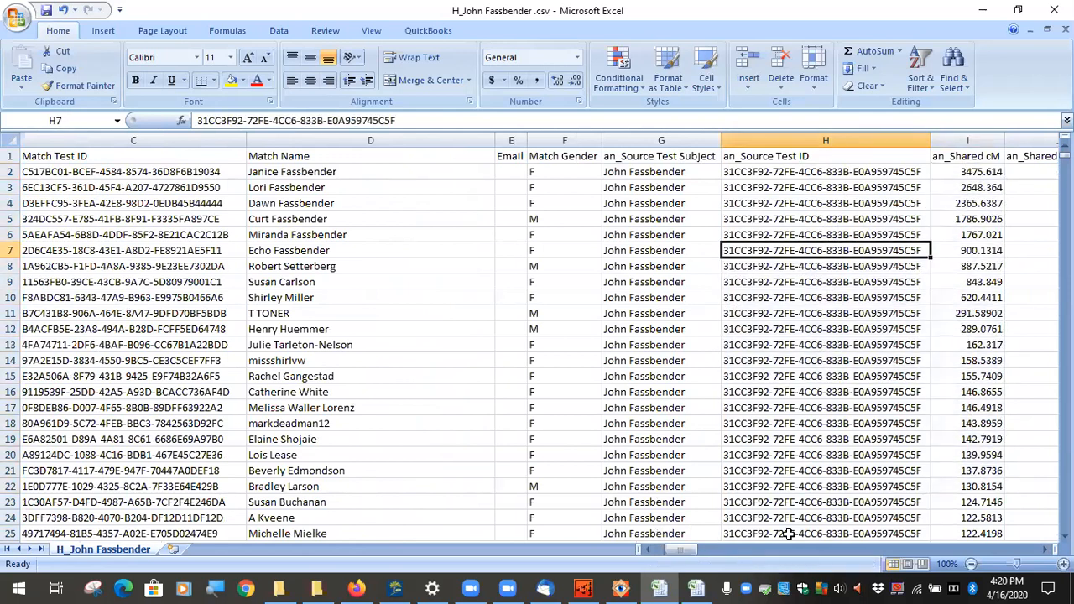
left_click(396, 588)
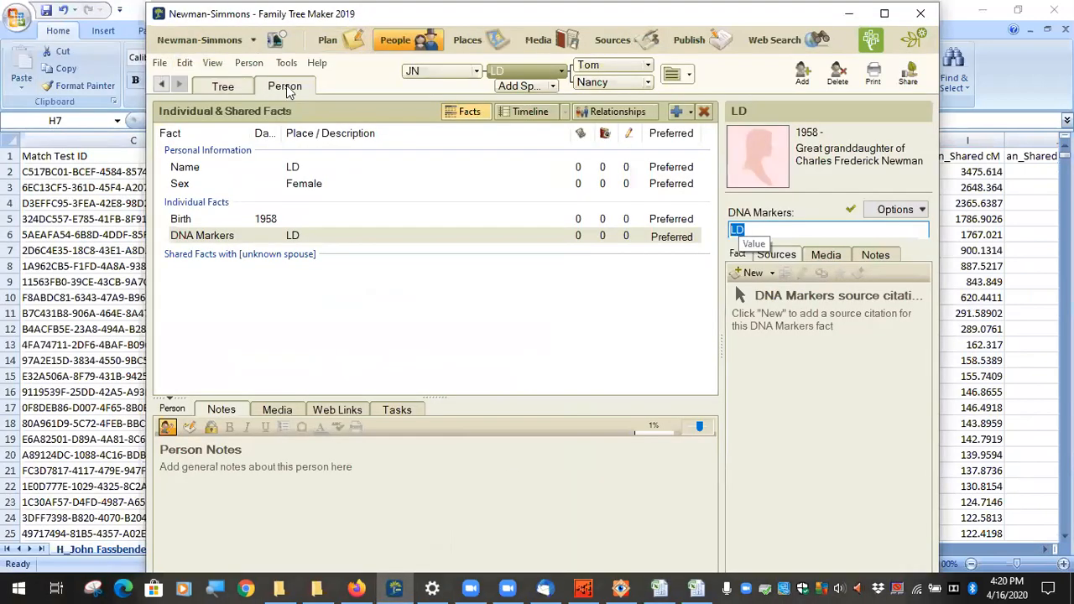
Step: Open the FFWH-2019-24-0 tree from the tree list in a new window
left_click(253, 42)
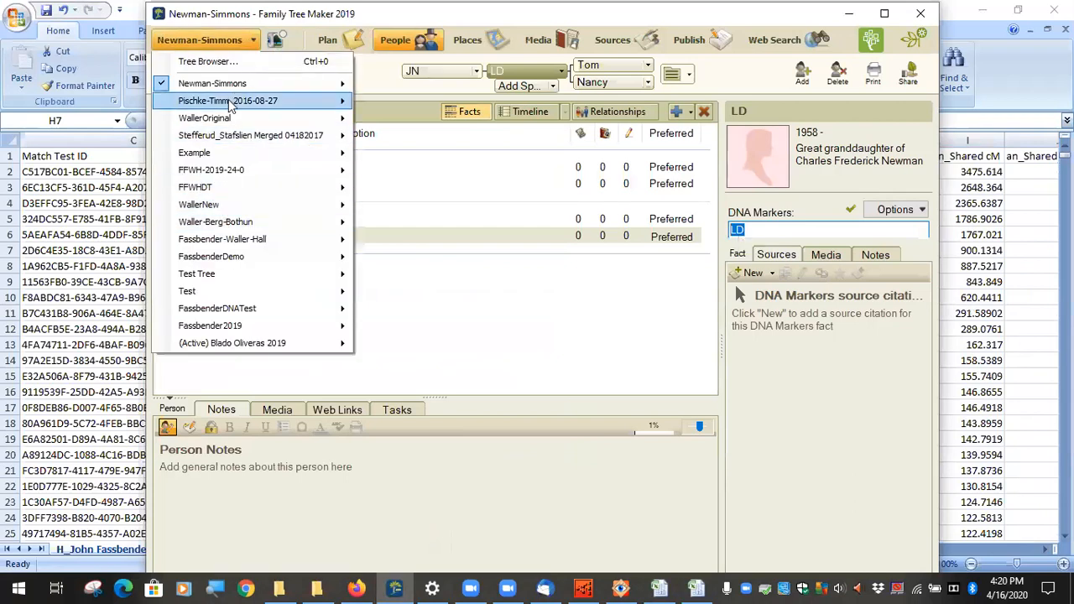
mouse_move(236, 171)
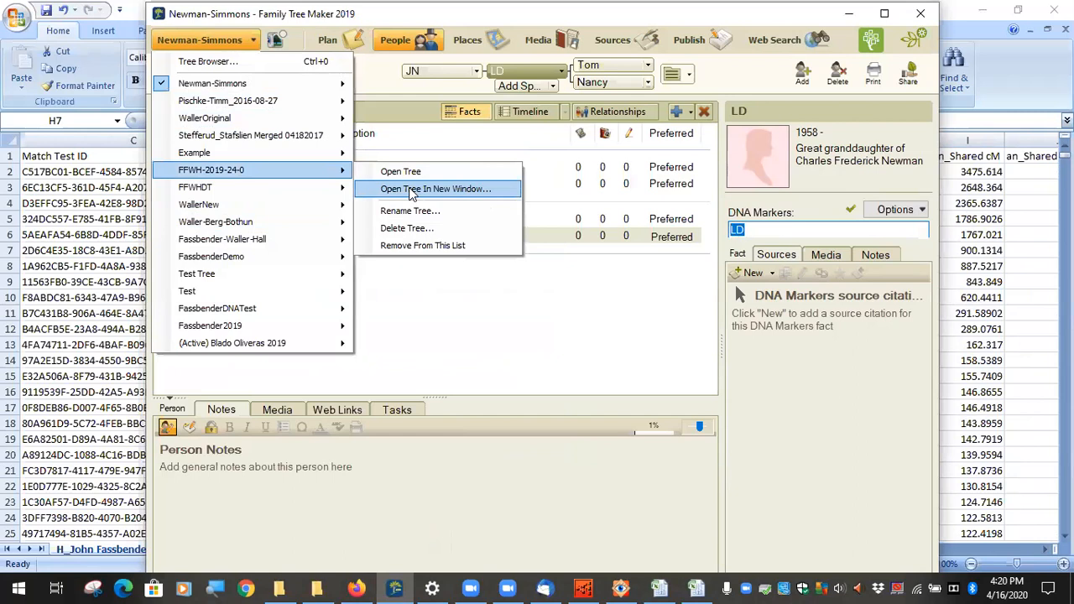
left_click(411, 190)
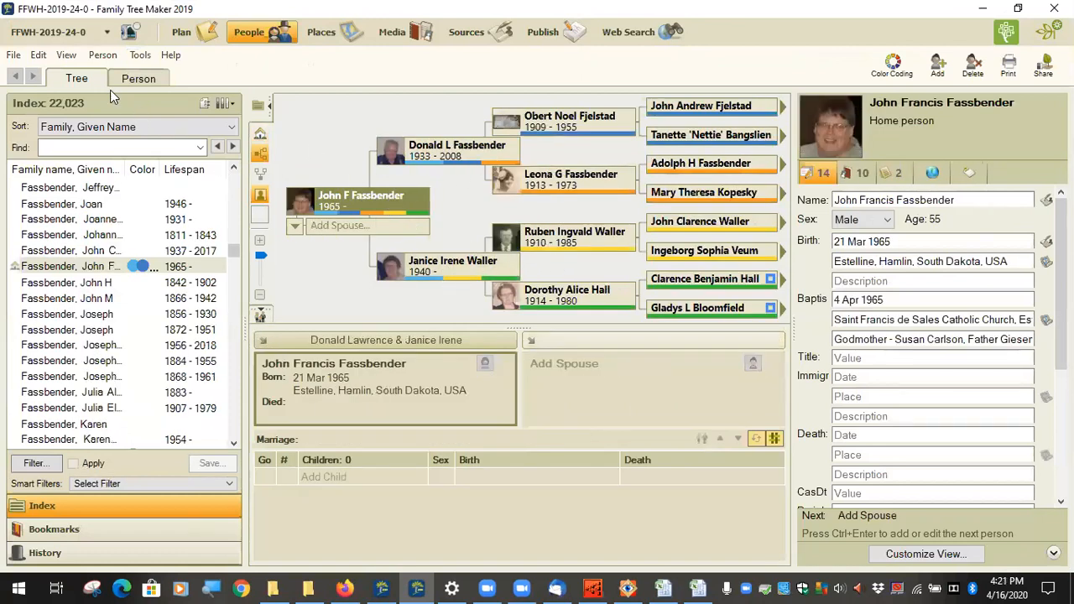
Step: Inspect the DNA Kit fact in the Customize View settings and cancel without changes
scroll(867, 397, "down", 3)
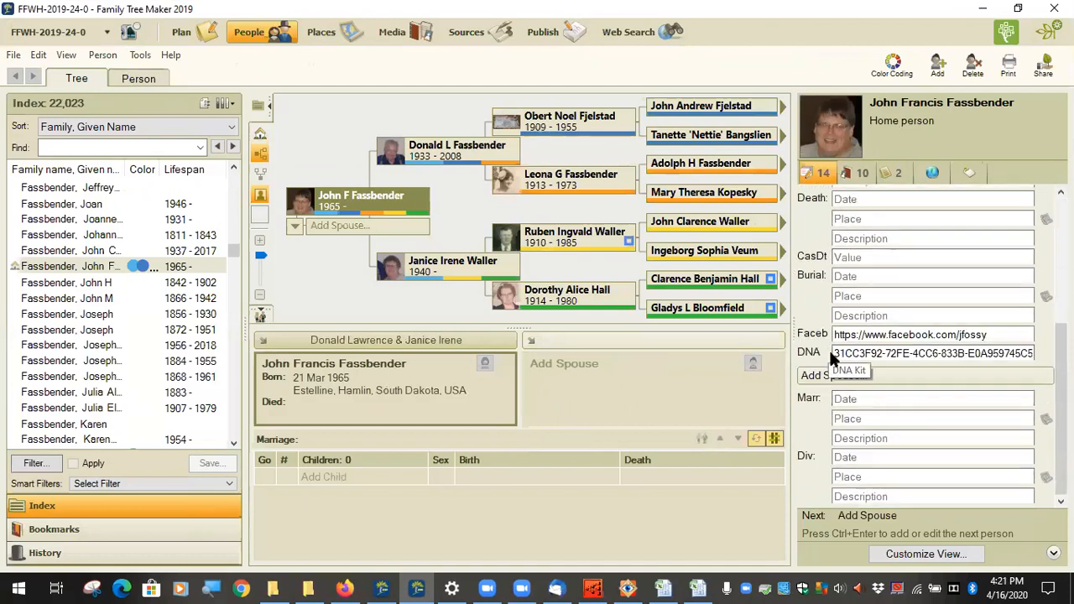
left_click(895, 550)
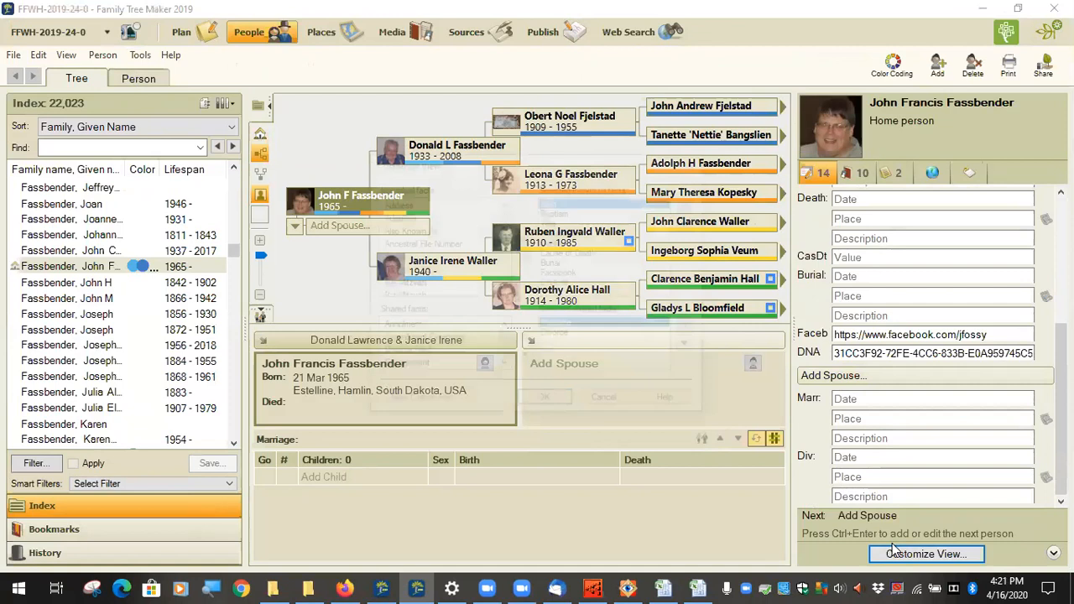
scroll(474, 277, "down", 1)
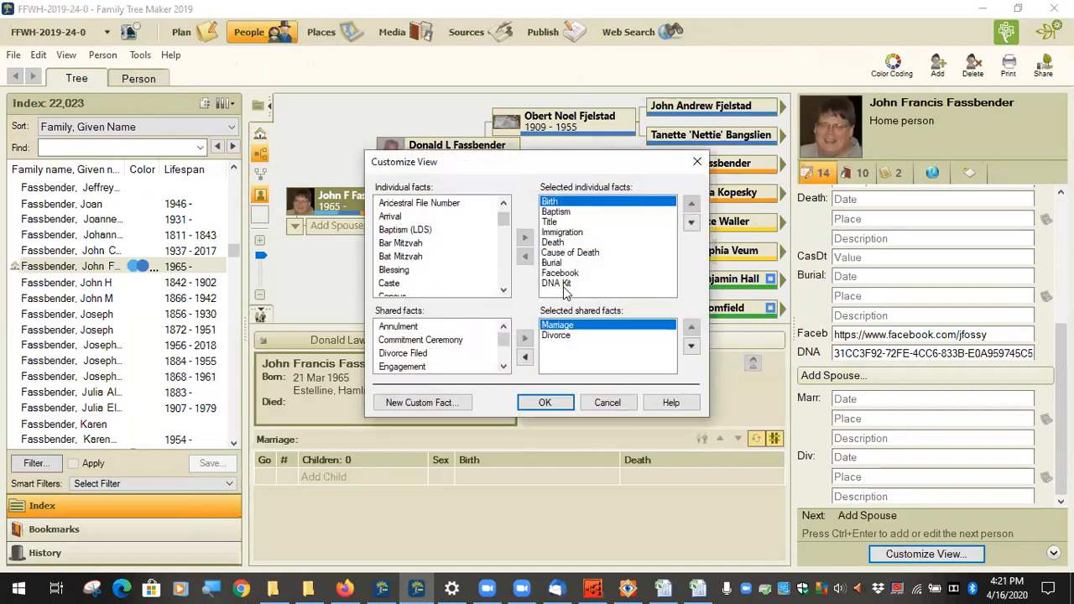
left_click(573, 284)
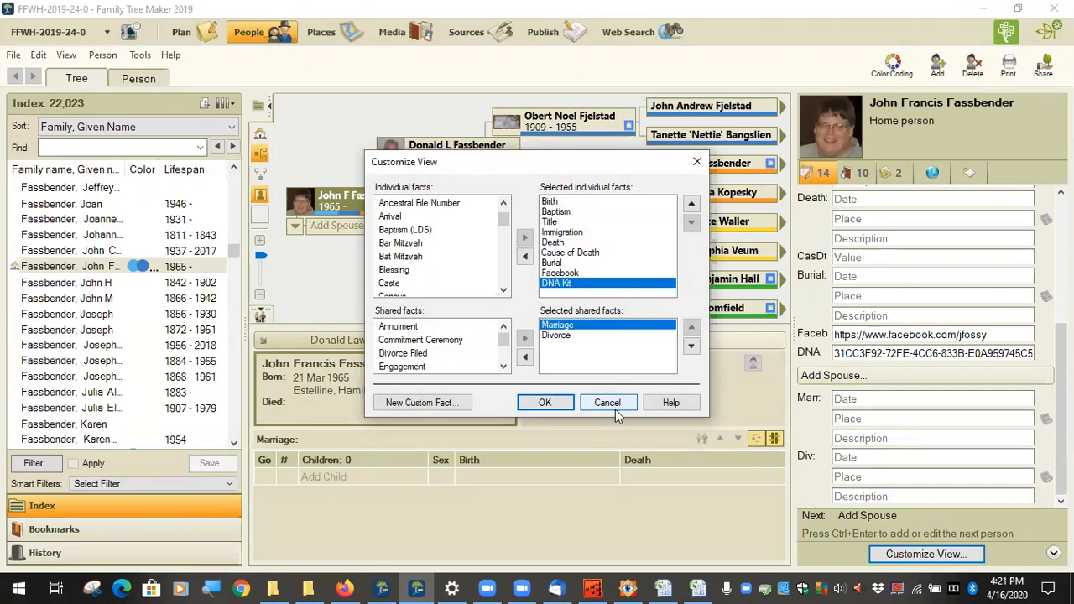
left_click(617, 403)
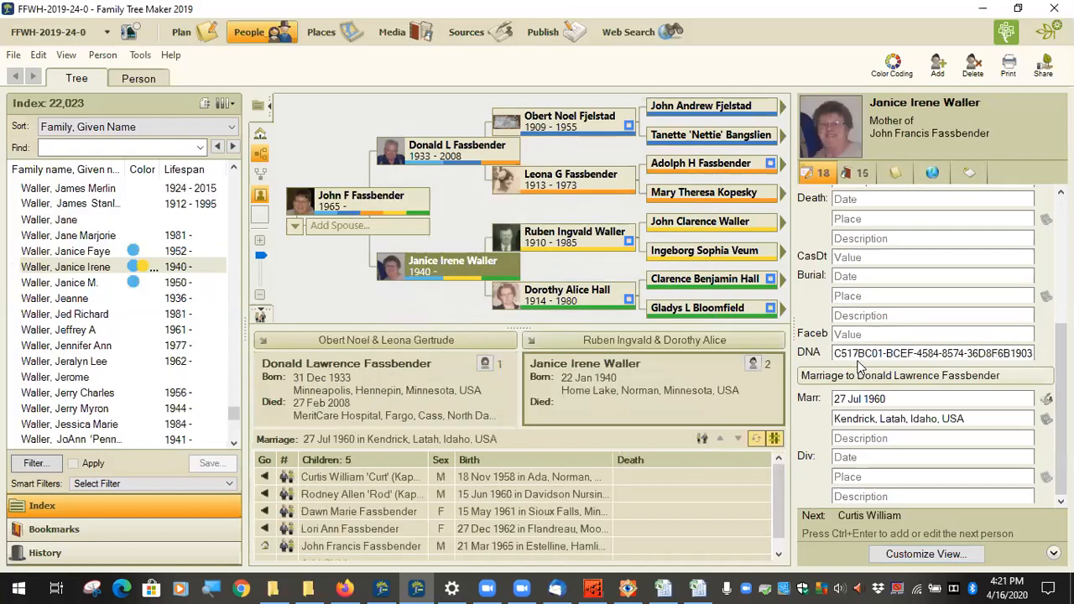
Step: Check the top match's name and test ID against the DNA IDs recorded in the tree
left_click(698, 588)
left_click(353, 171)
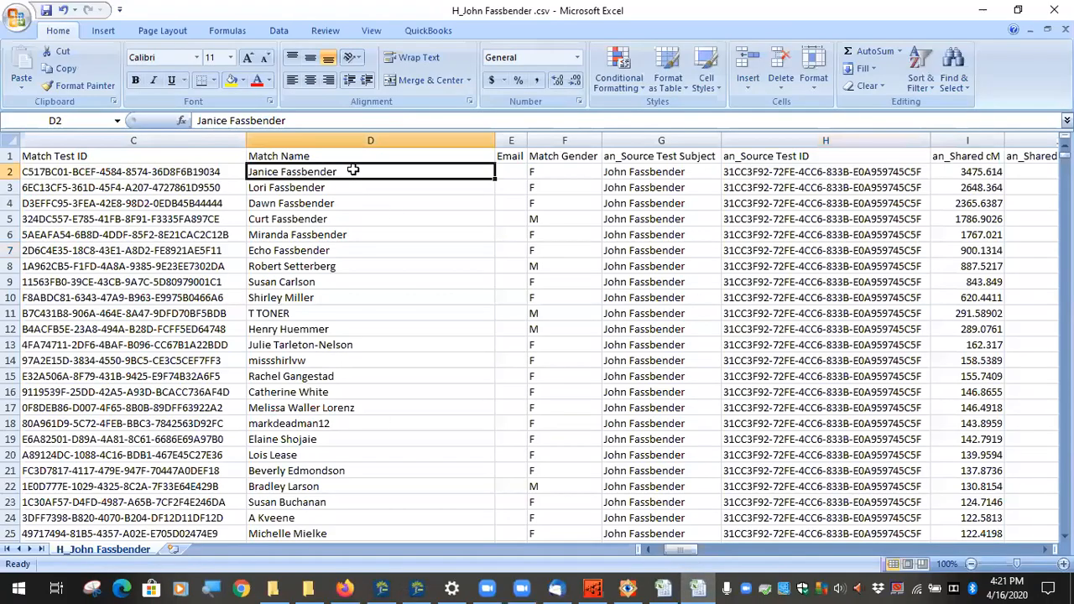
left_click(159, 172)
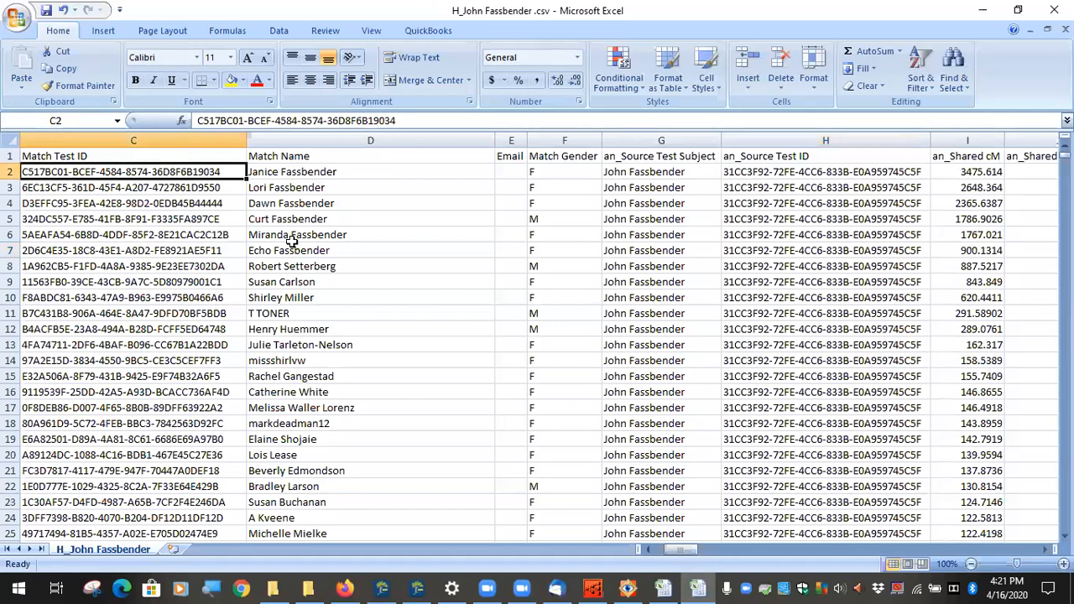
left_click(416, 587)
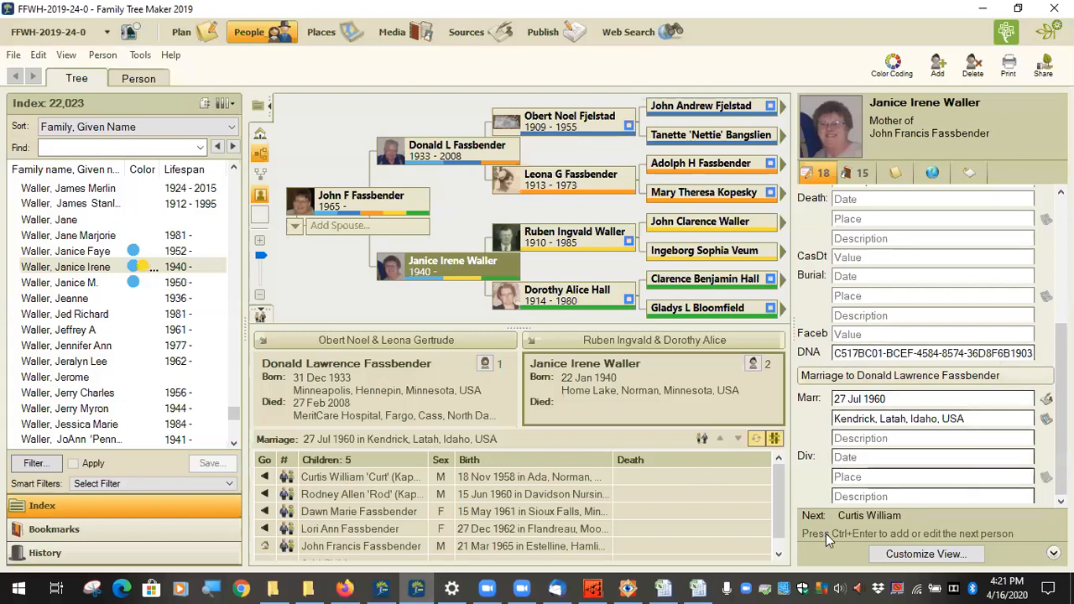
left_click(698, 588)
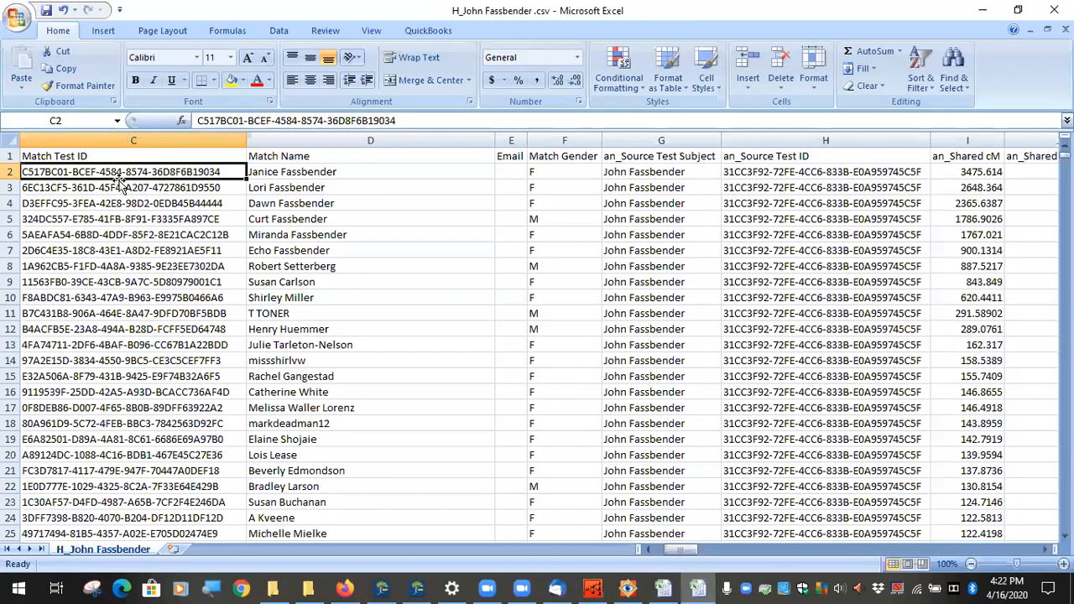
Step: Select the top matches' match test IDs in column C and their source test IDs
left_click_drag(132, 177, 126, 502)
left_click_drag(830, 173, 810, 518)
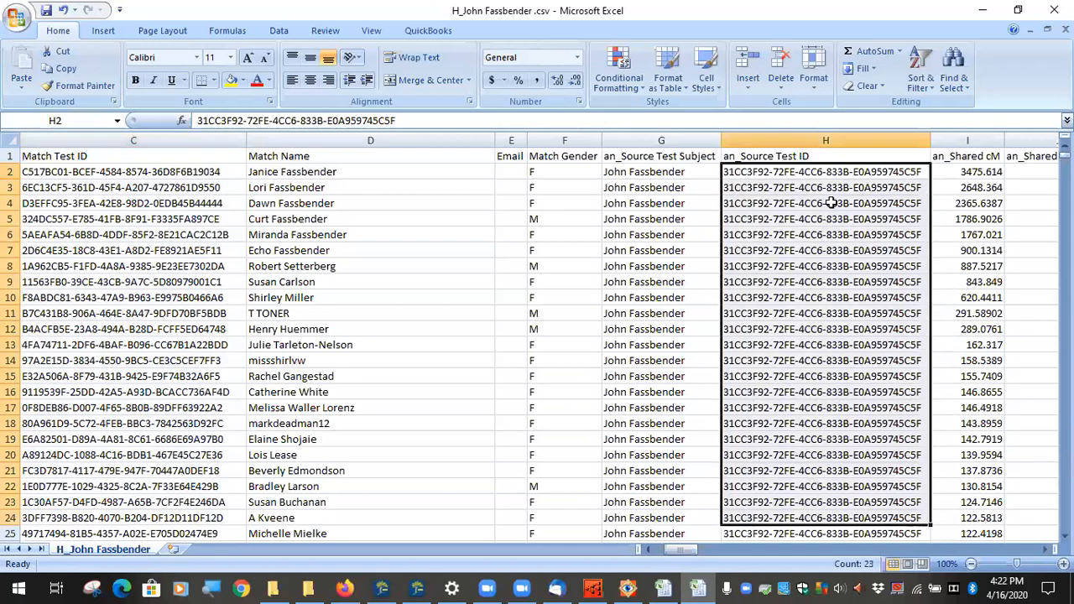
scroll(833, 201, "down", 5)
scroll(836, 214, "down", 5)
scroll(831, 215, "up", 5)
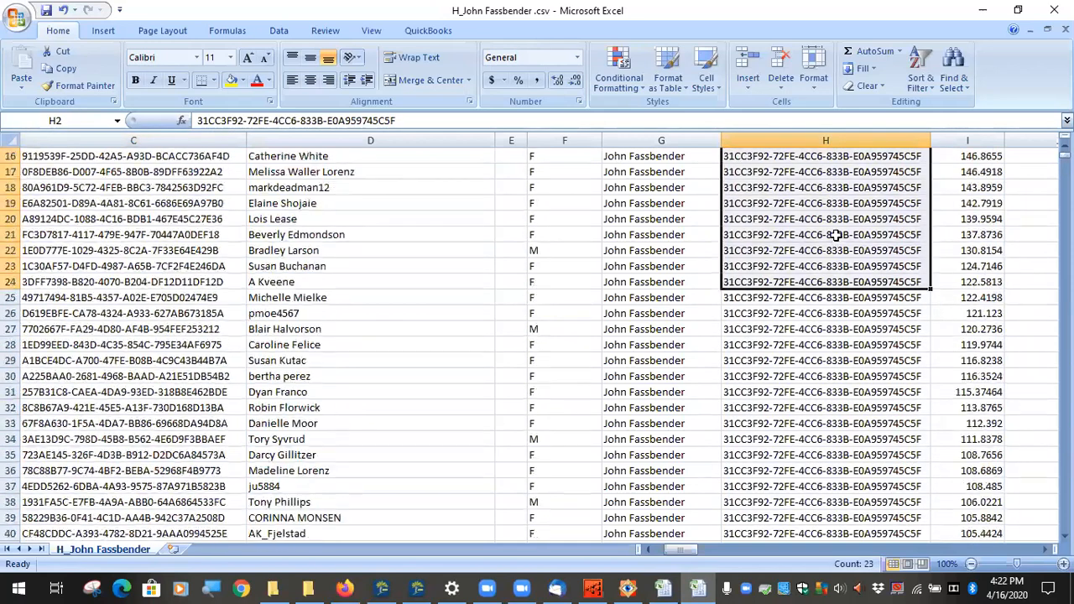
scroll(827, 226, "down", 2)
left_click_drag(827, 250, 829, 537)
scroll(846, 384, "down", 2)
scroll(846, 384, "up", 9)
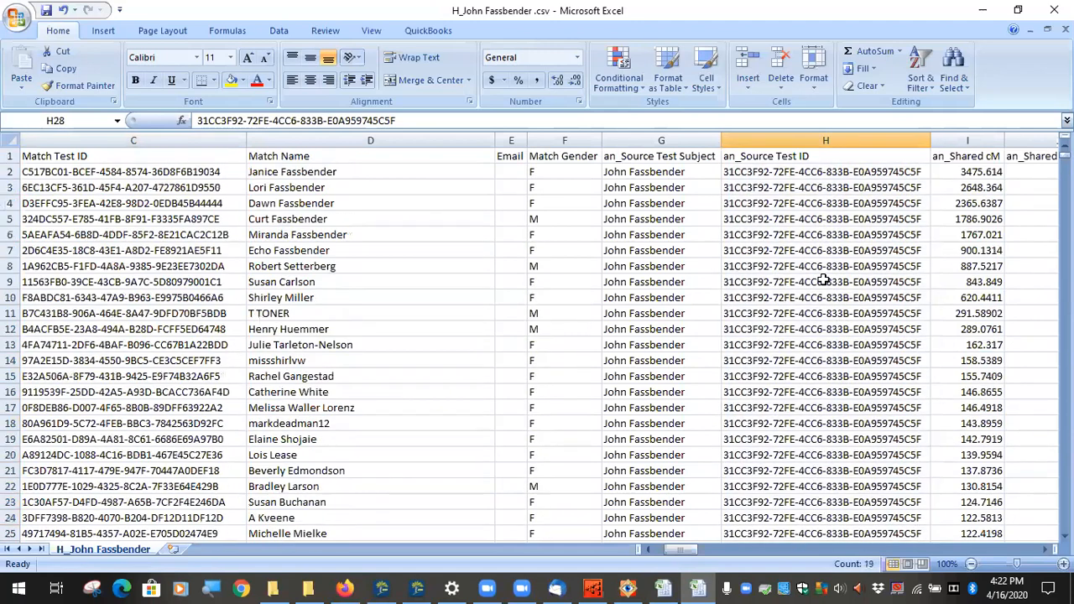
left_click(847, 172)
Step: Compare individual match and source test IDs across rows 2 to 19
left_click(121, 173)
left_click(836, 295)
left_click(109, 266)
left_click(809, 376)
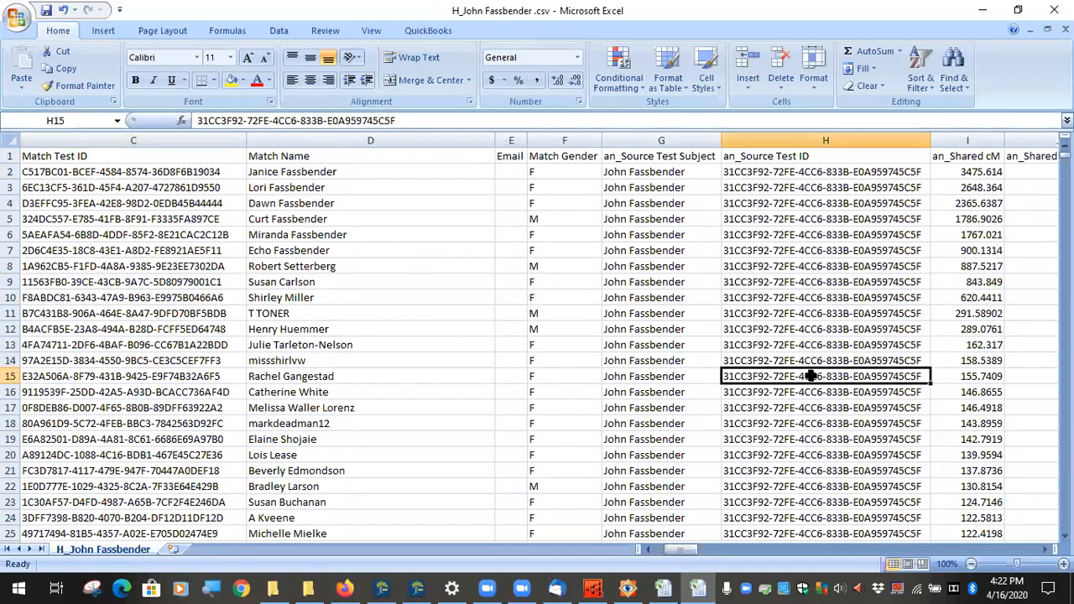
left_click(845, 203)
left_click_drag(143, 172, 102, 427)
scroll(103, 418, "down", 4)
scroll(102, 411, "up", 4)
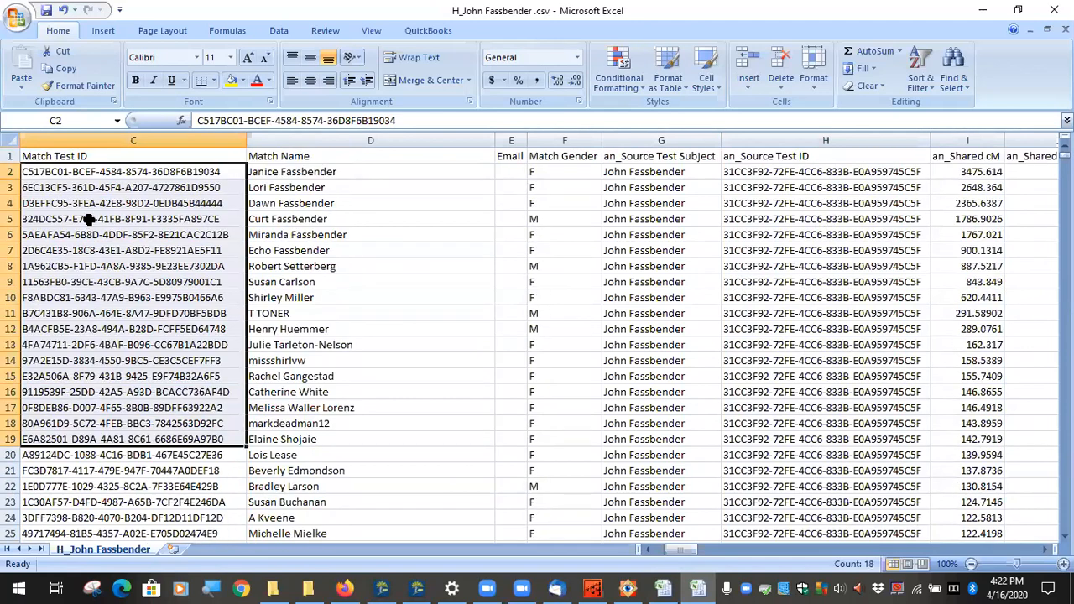
left_click(139, 172)
Step: Select the match names in rows 3 to 6 and point out the matches in rows 12 and 13
left_click_drag(280, 188, 298, 313)
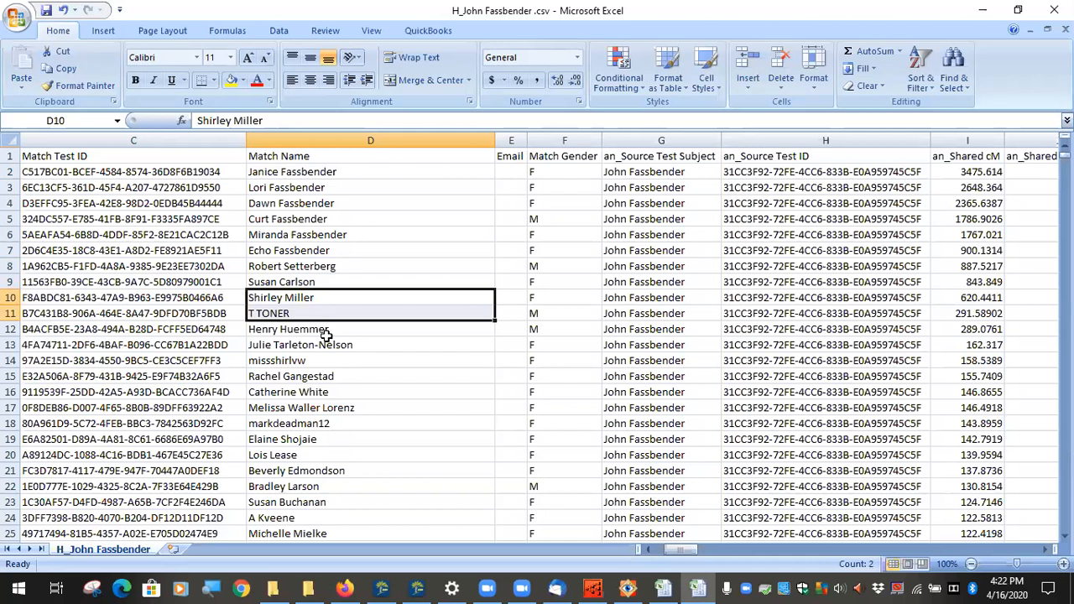
left_click(323, 331)
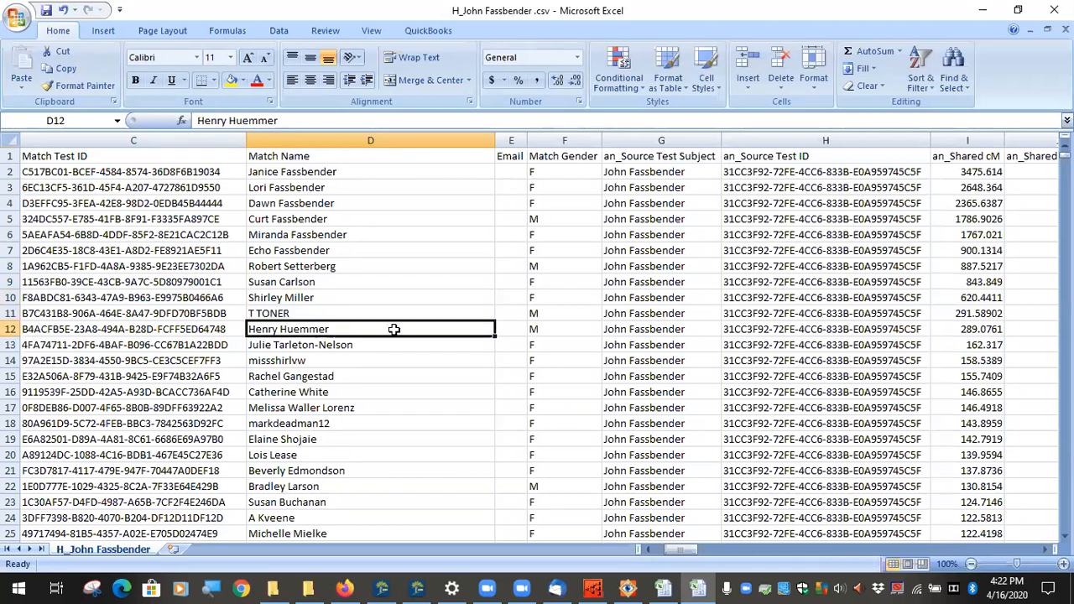
left_click(340, 345)
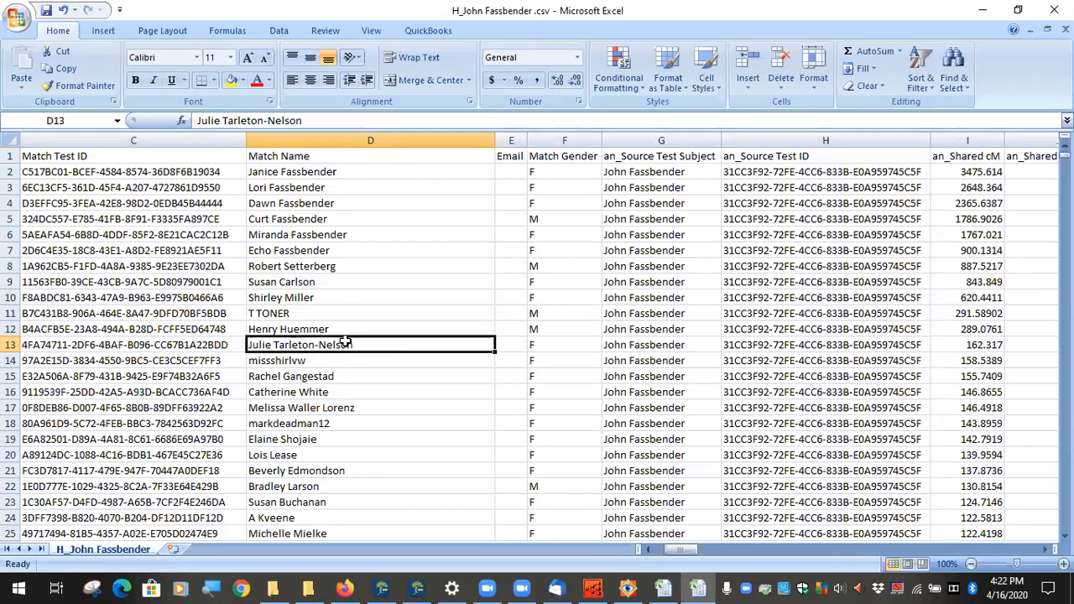
left_click(334, 330)
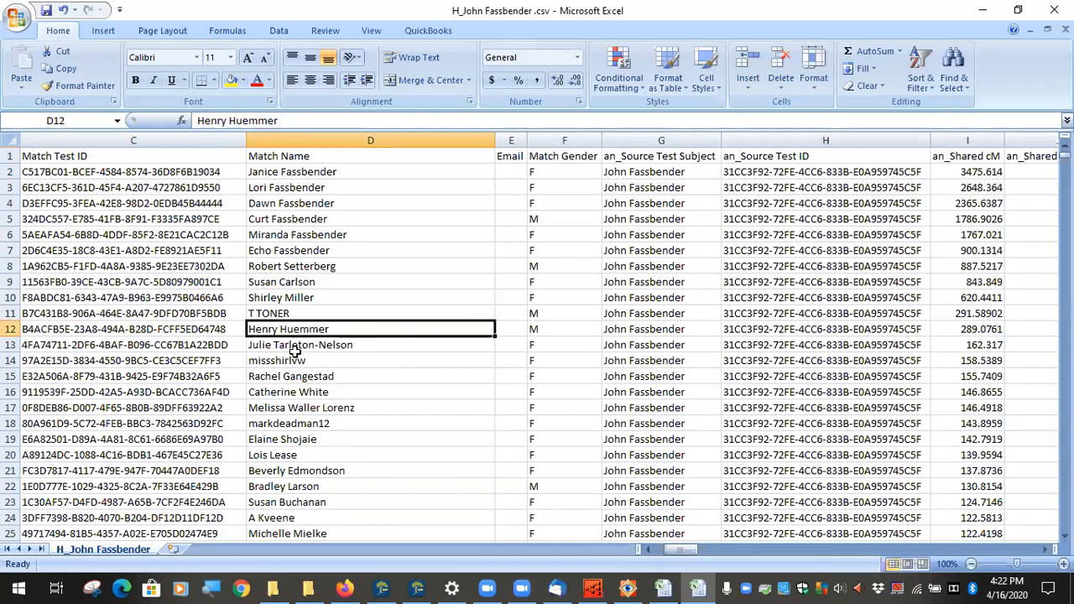
left_click(317, 344)
left_click(300, 361)
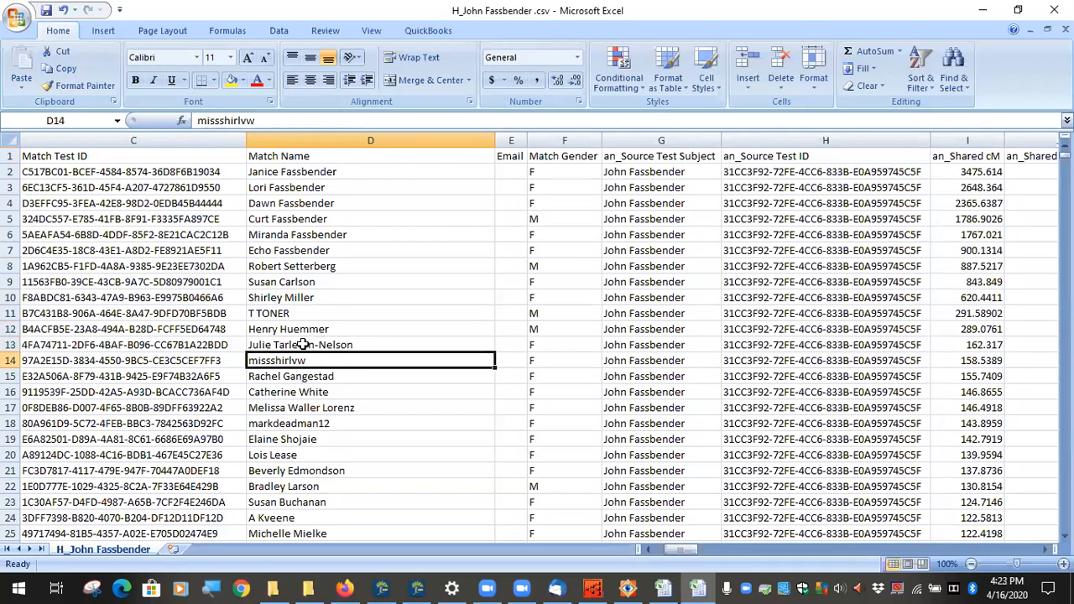
left_click(304, 184)
left_click(304, 234)
left_click(286, 297)
left_click(288, 408)
left_click_drag(301, 225, 290, 361)
left_click(332, 344)
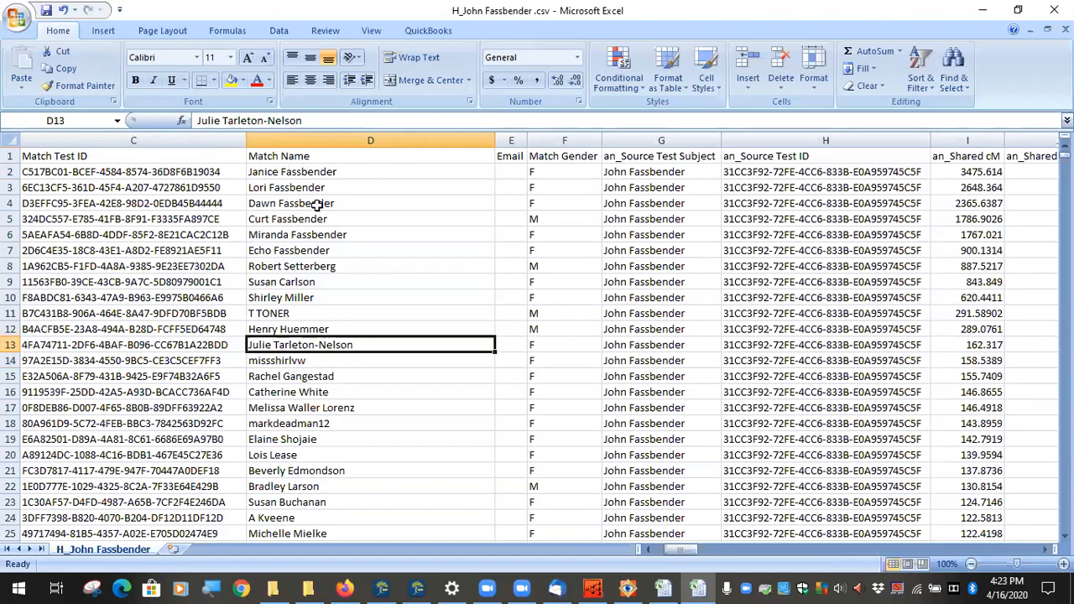
left_click_drag(298, 173, 303, 188)
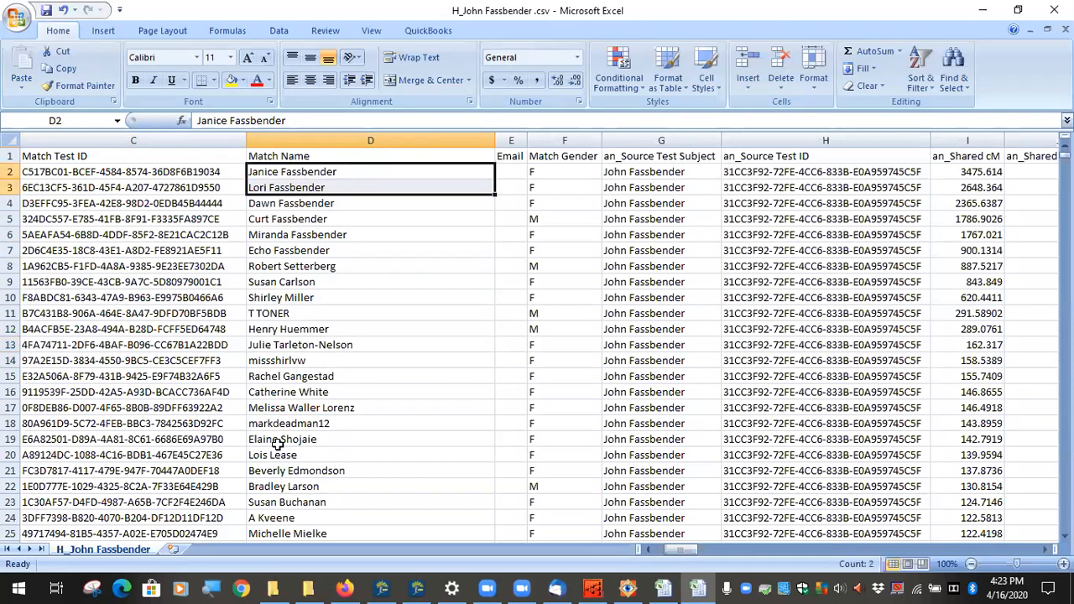
left_click(283, 347)
left_click(291, 363)
left_click(300, 411)
left_click(300, 425)
left_click(300, 440)
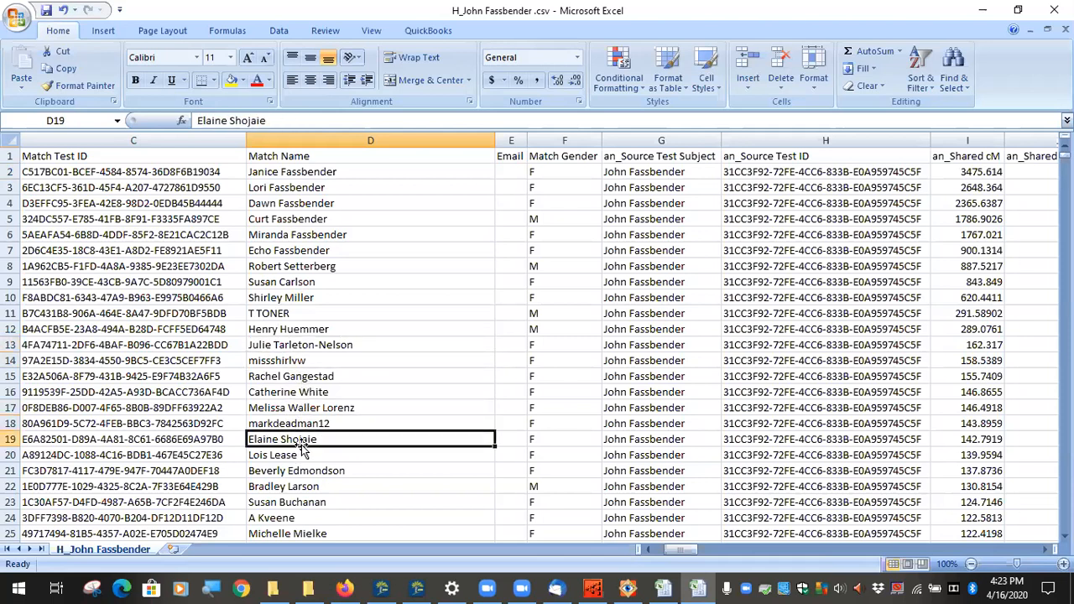
left_click(291, 455)
left_click(296, 471)
scroll(302, 498, "down", 1)
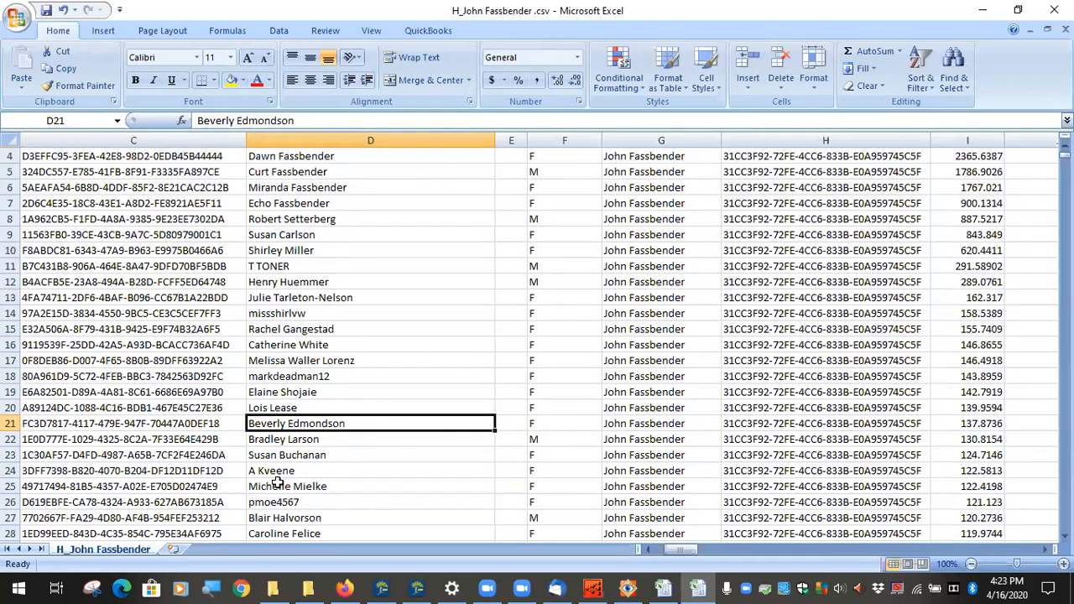
left_click(285, 470)
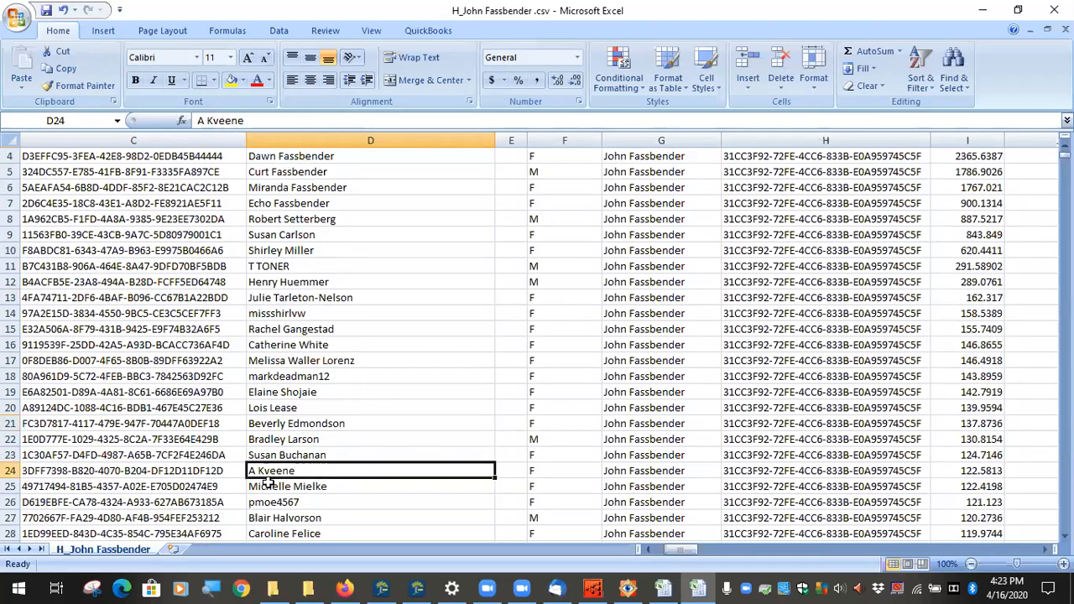
left_click(296, 487)
left_click(294, 502)
left_click(303, 518)
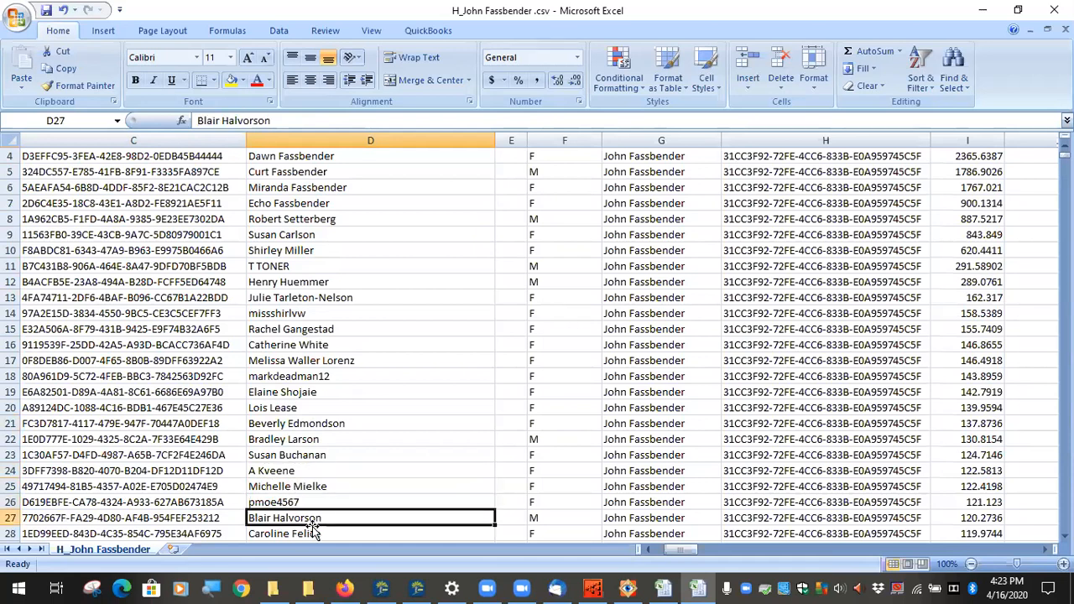
scroll(332, 493, "down", 1)
left_click(324, 487)
left_click(313, 507)
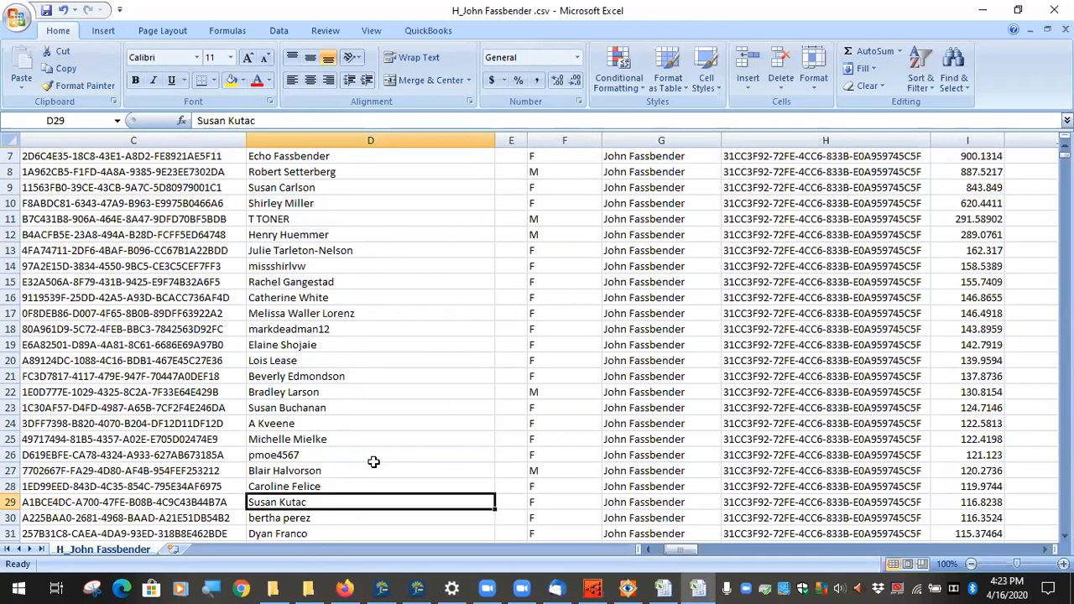
Step: Review several match names near the bottom of the list, marking two matches together
left_click(355, 483)
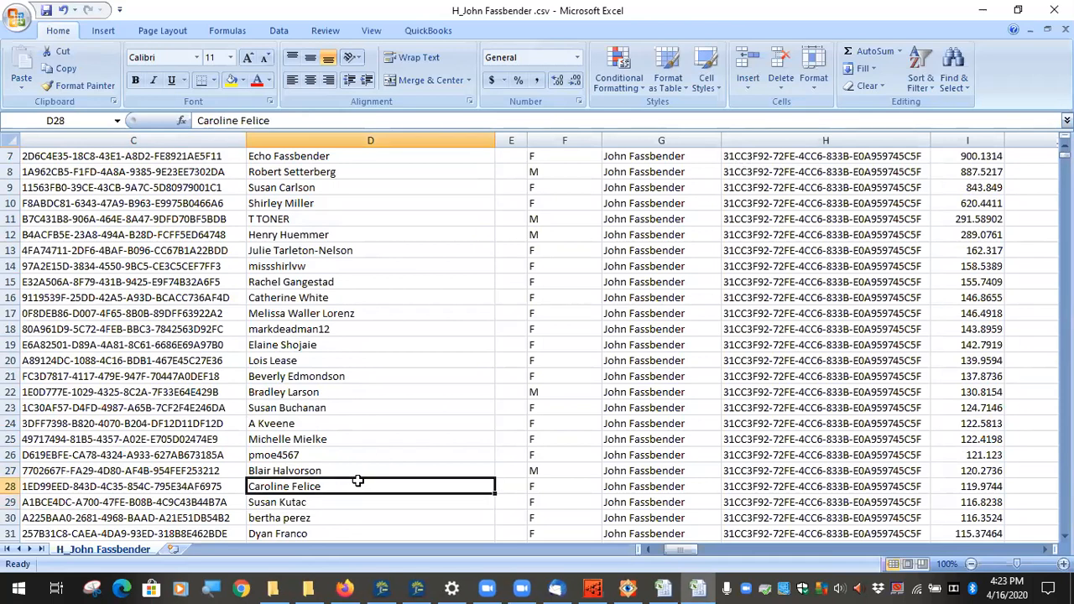
scroll(355, 481, "down", 1)
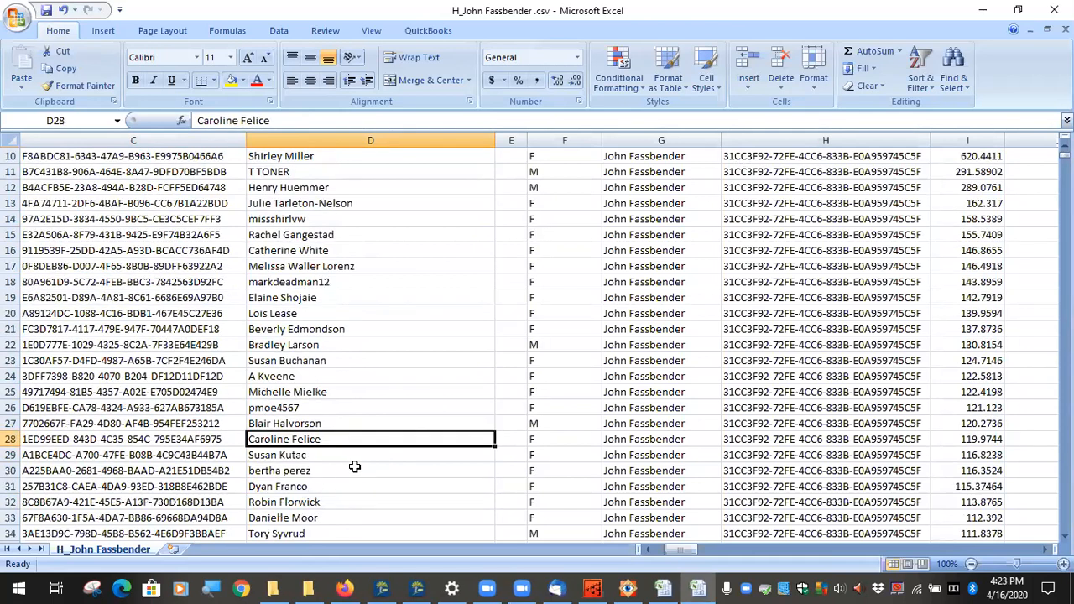
left_click(343, 472)
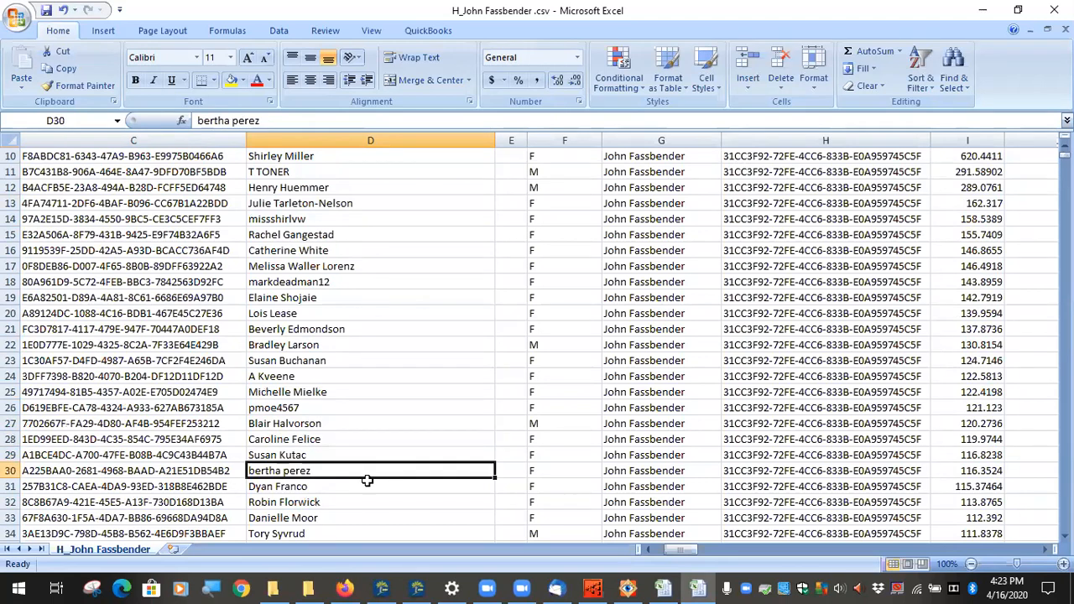
scroll(352, 480, "down", 1)
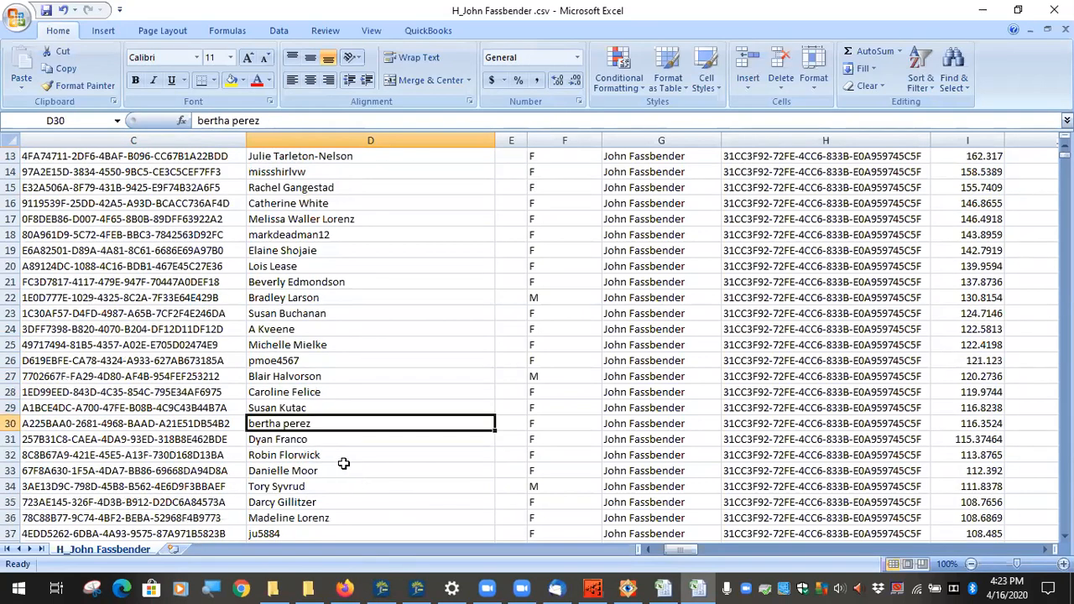
left_click(318, 491)
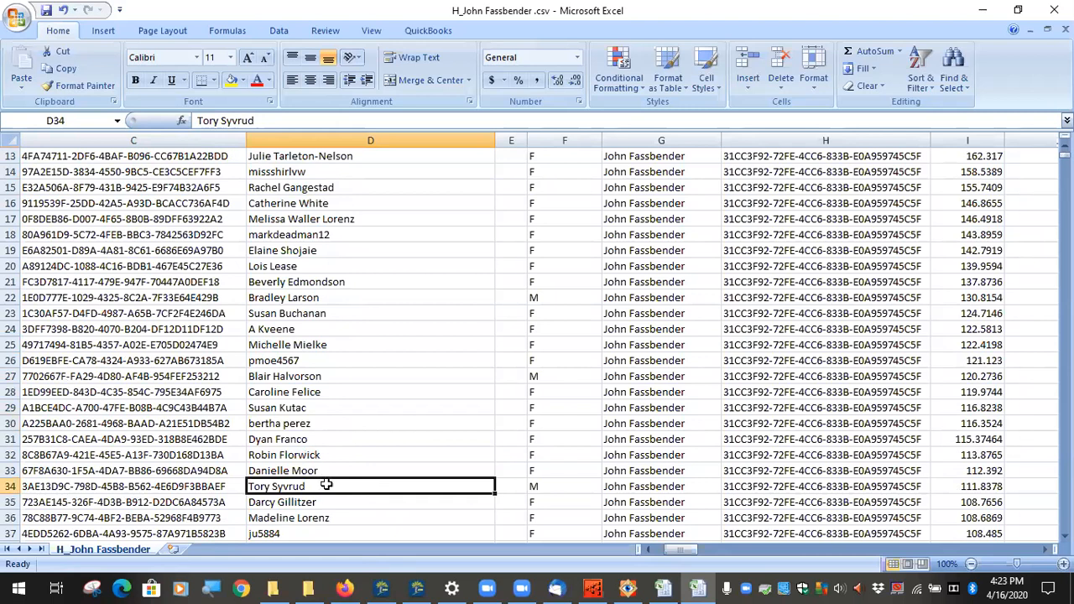
left_click_drag(327, 472, 319, 499)
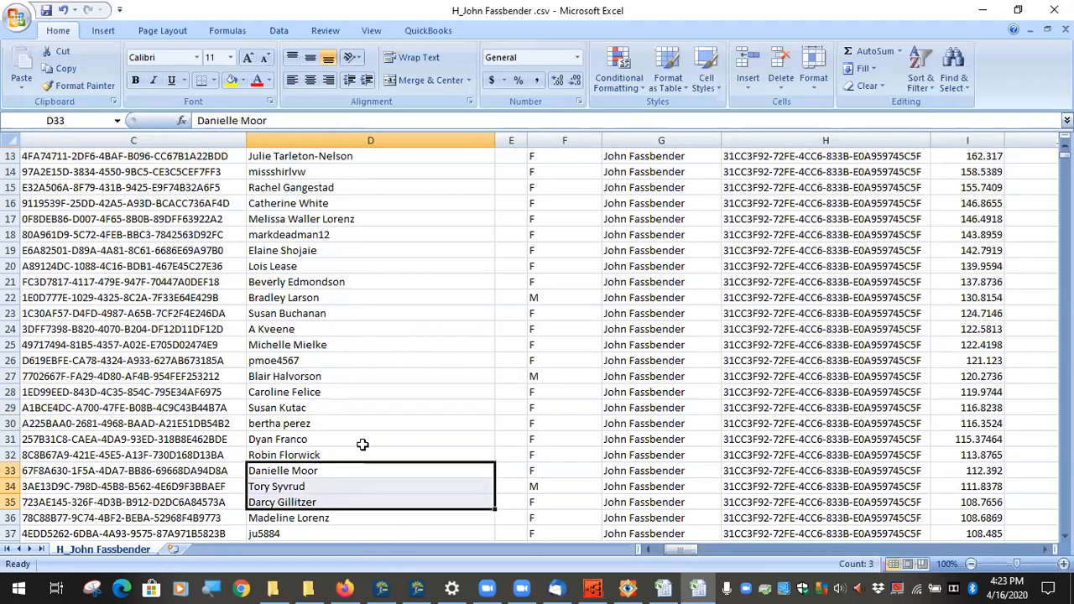
scroll(353, 447, "up", 4)
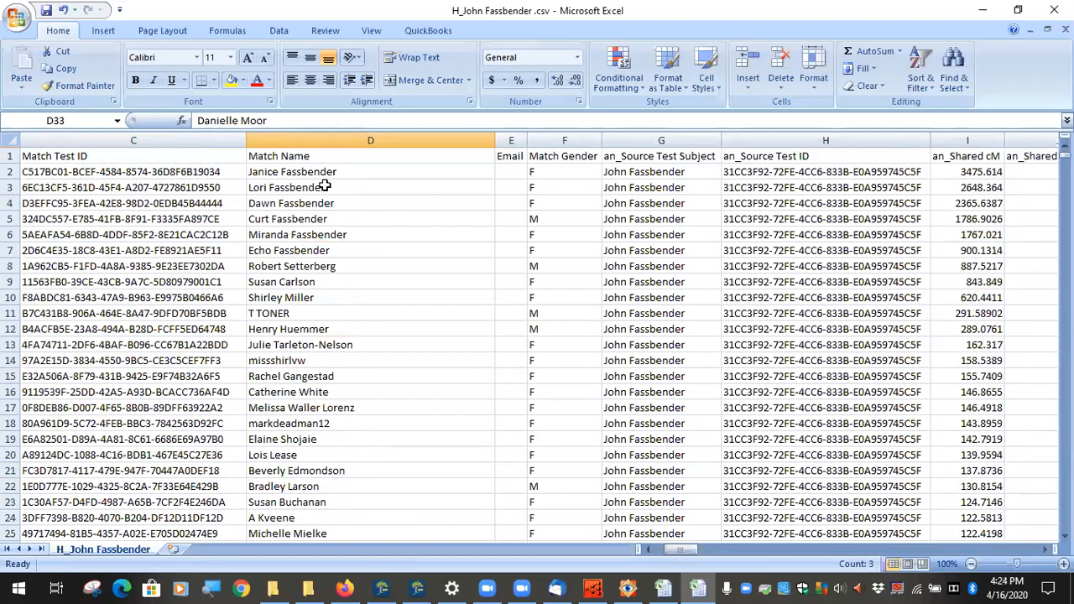
Step: Select match test IDs in rows 3 to 12 and two further match rows, then switch to Family Tree Maker
left_click_drag(148, 182, 133, 329)
left_click_drag(147, 200, 144, 277)
left_click(136, 250)
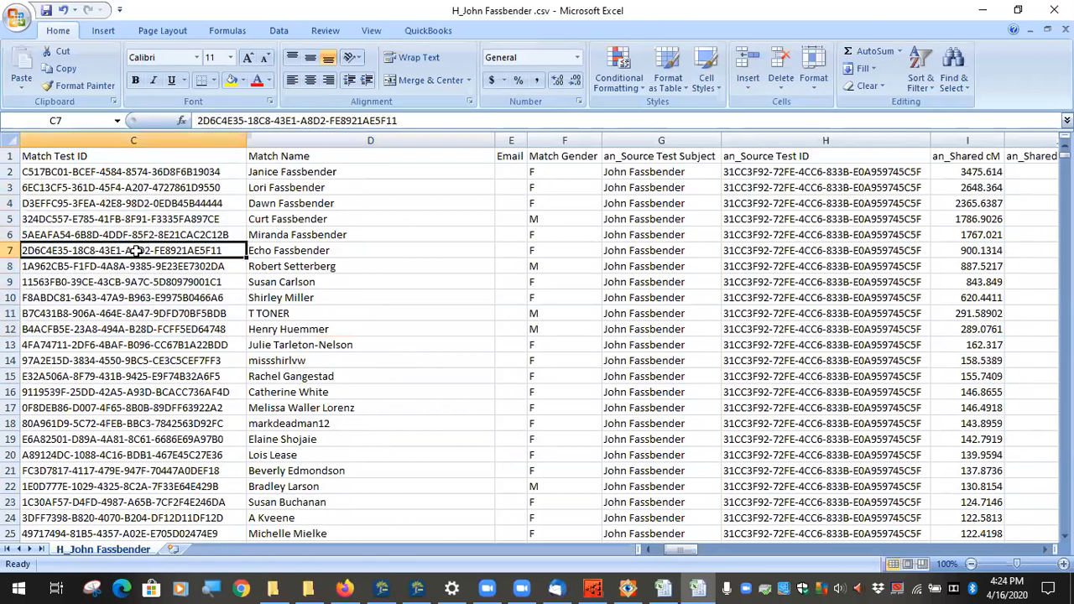
left_click(818, 299)
left_click_drag(11, 361, 10, 376)
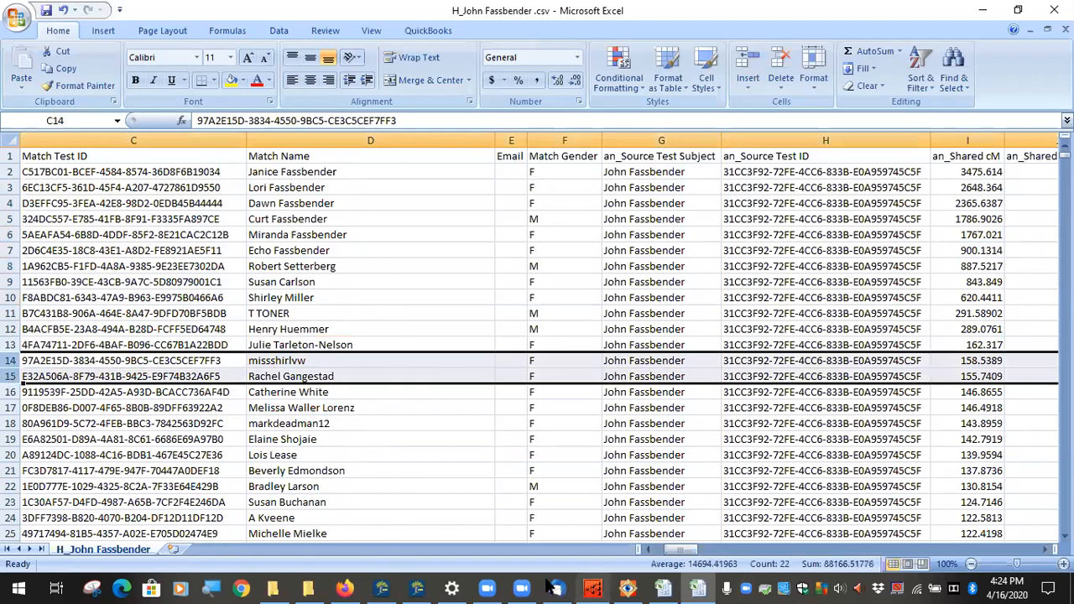
left_click(423, 579)
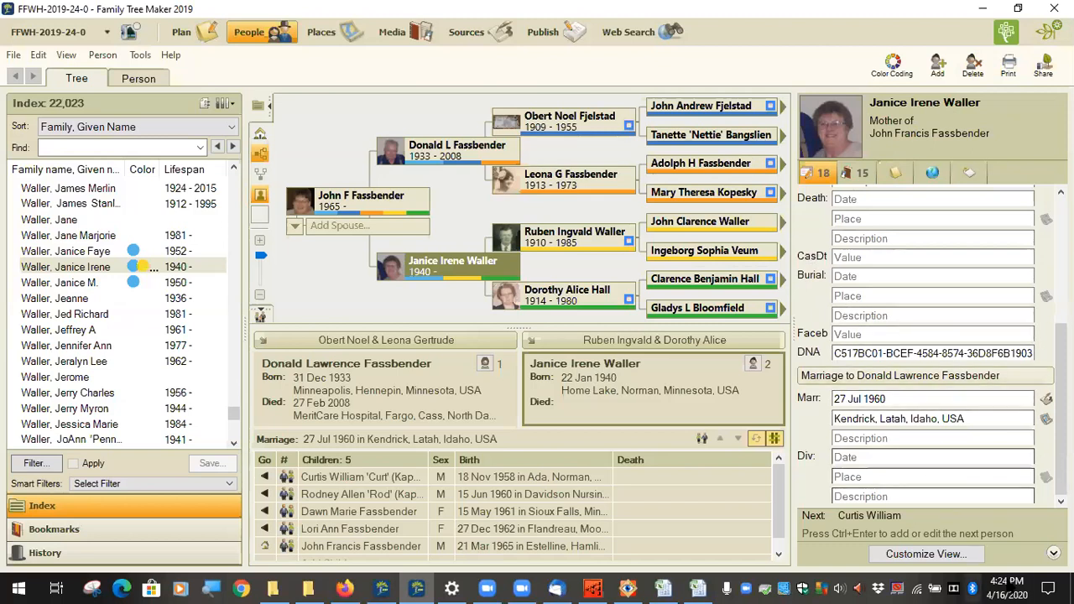
Step: Scroll through the Start menu's installed programs list, then close it
left_click(19, 589)
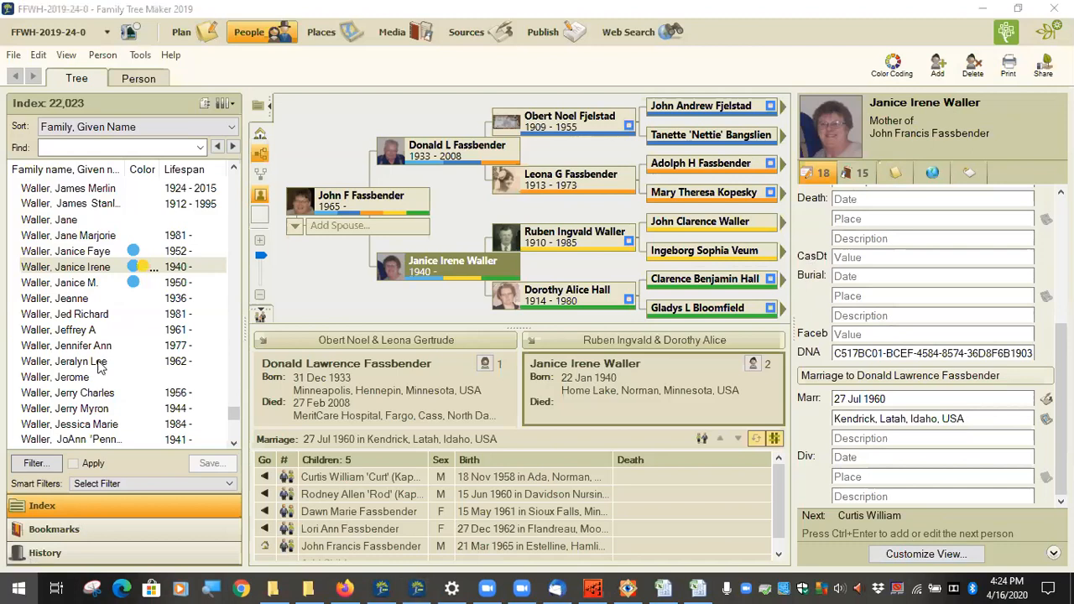
scroll(143, 369, "down", 10)
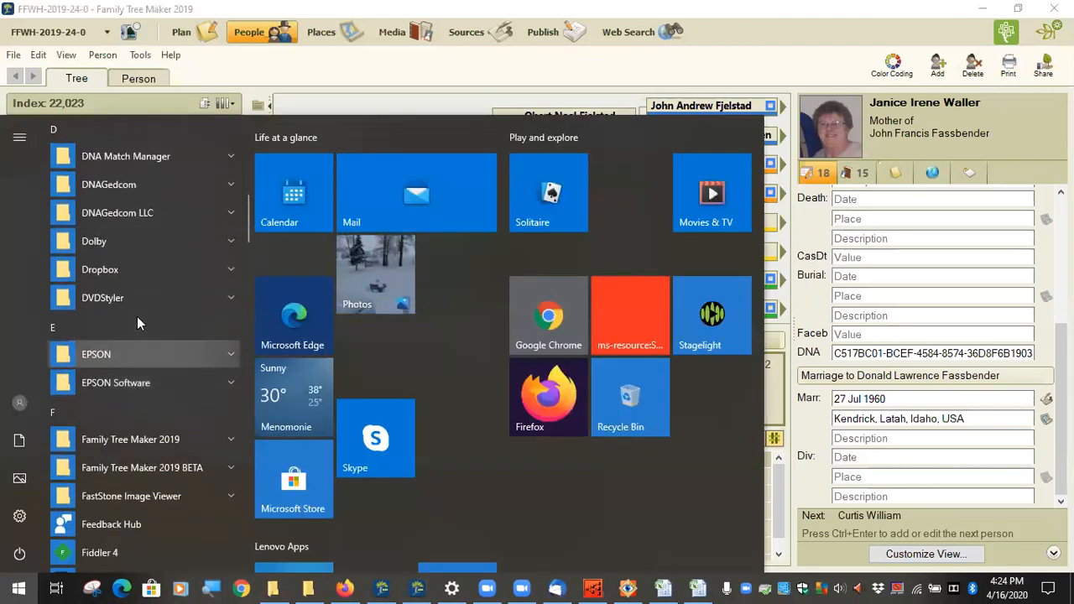
scroll(140, 388, "down", 6)
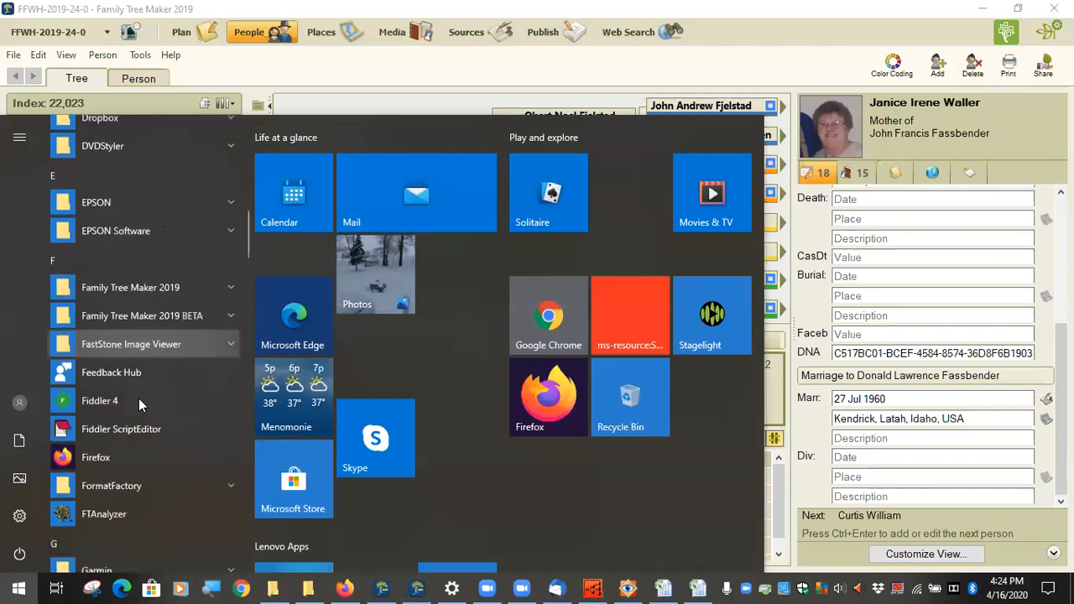
scroll(138, 398, "down", 5)
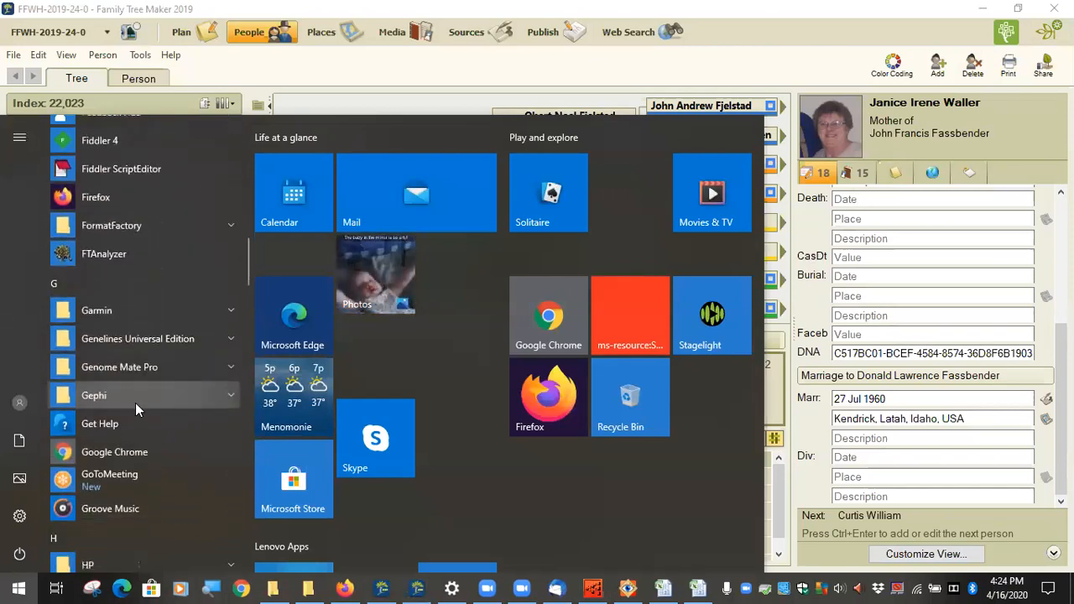
scroll(137, 408, "down", 1)
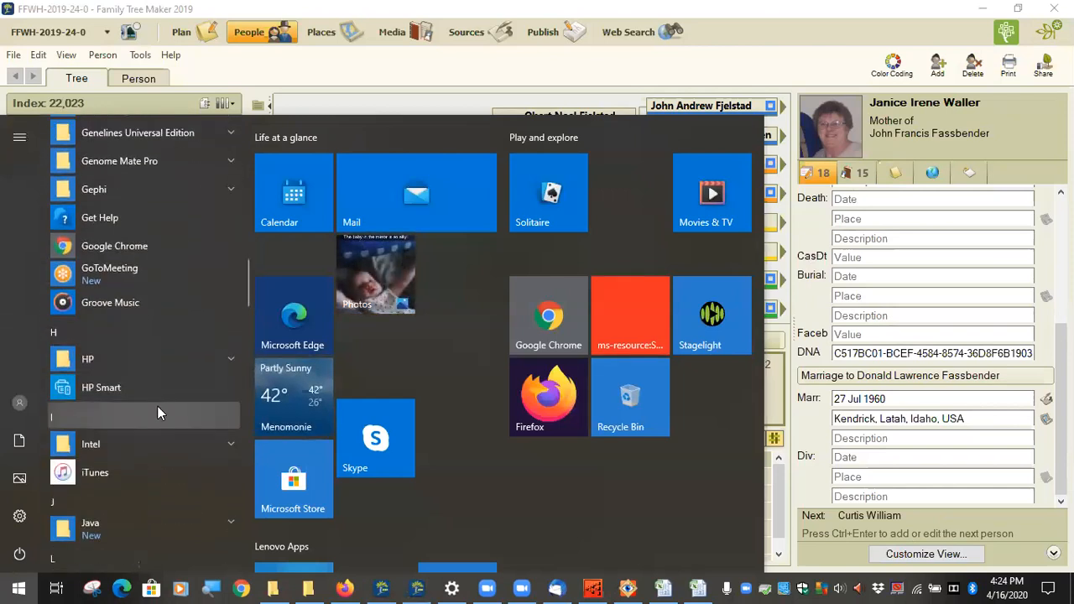
scroll(159, 382, "up", 9)
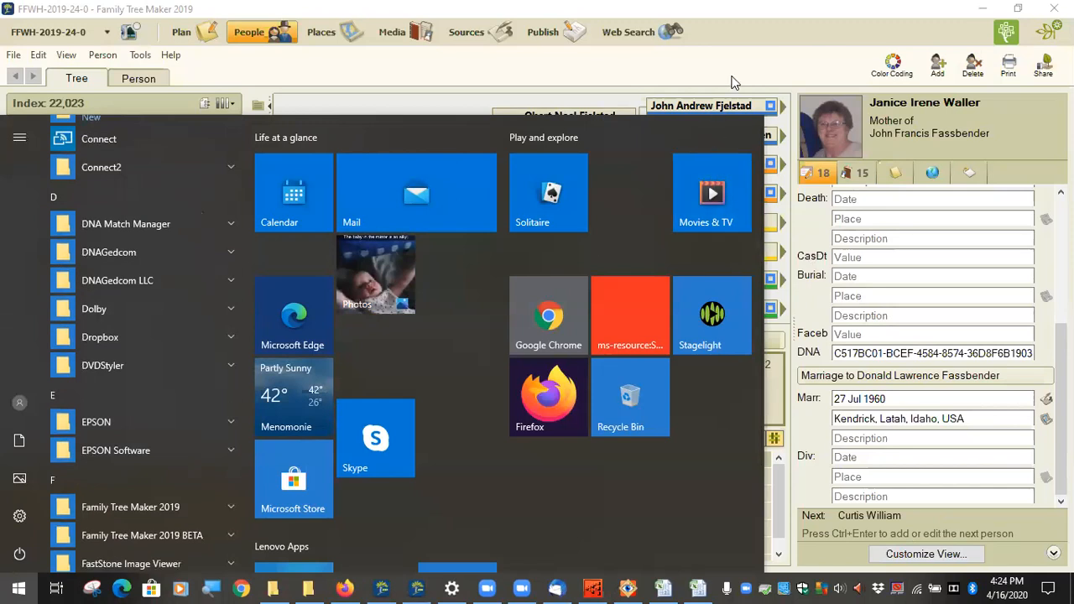
left_click(732, 81)
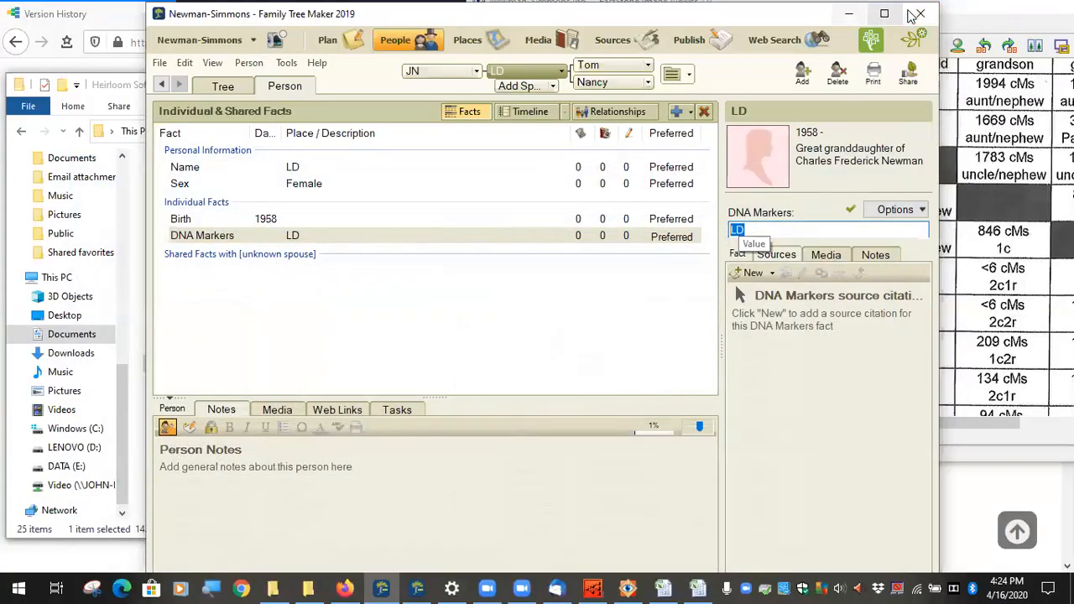
Step: Close the Newman-Simmons family file, show the desktop, and launch the DNA Match Manager shortcut
left_click(917, 14)
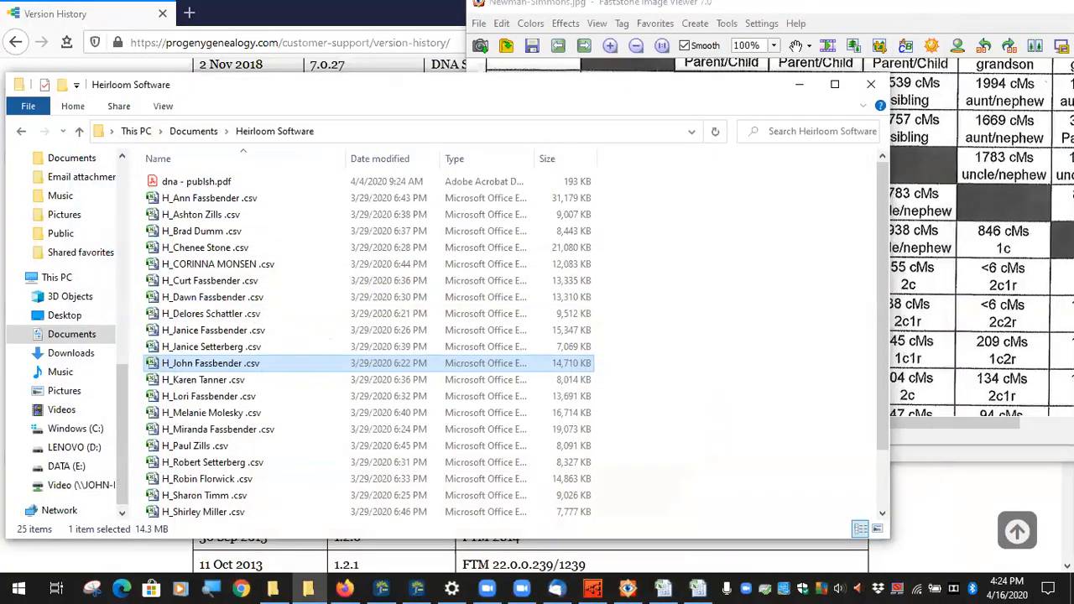
left_click(1072, 590)
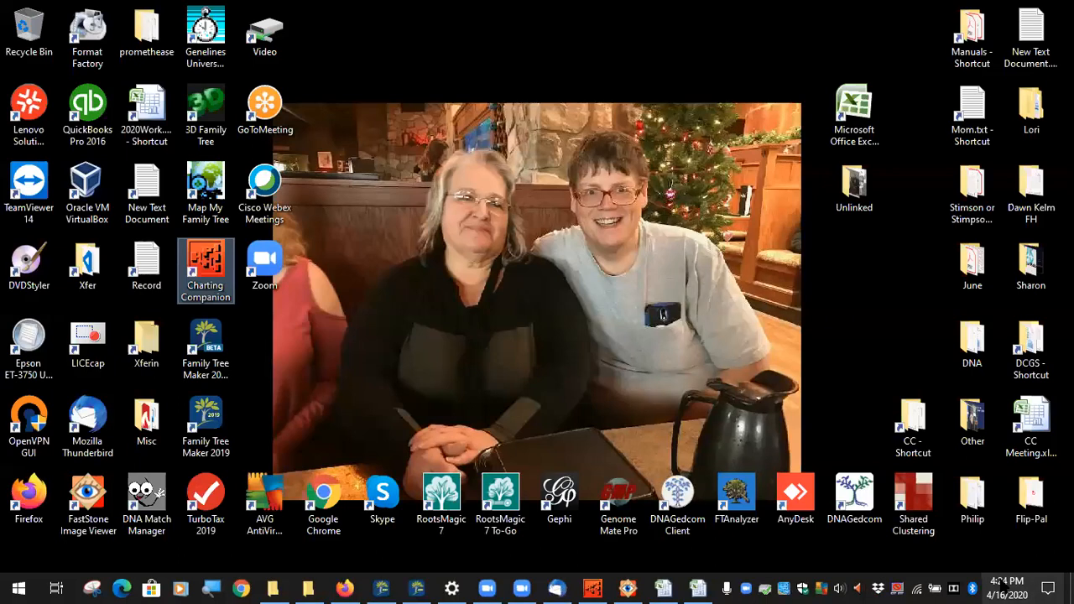
left_click(158, 491)
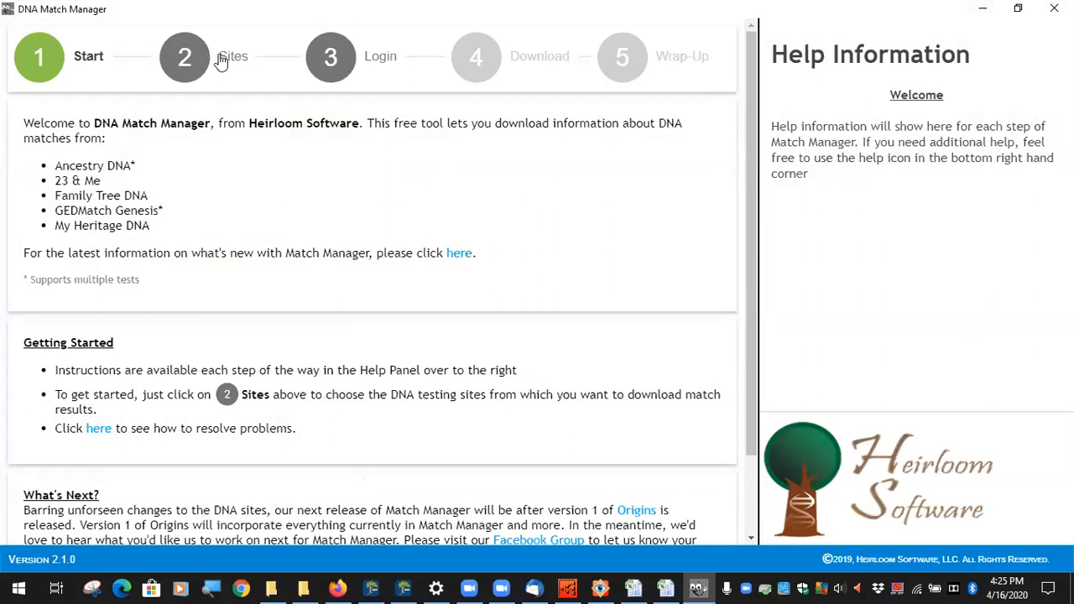
Step: In the Sites step, deselect 23 & Me, My Heritage, GEDMatch and Family Tree DNA
left_click(220, 59)
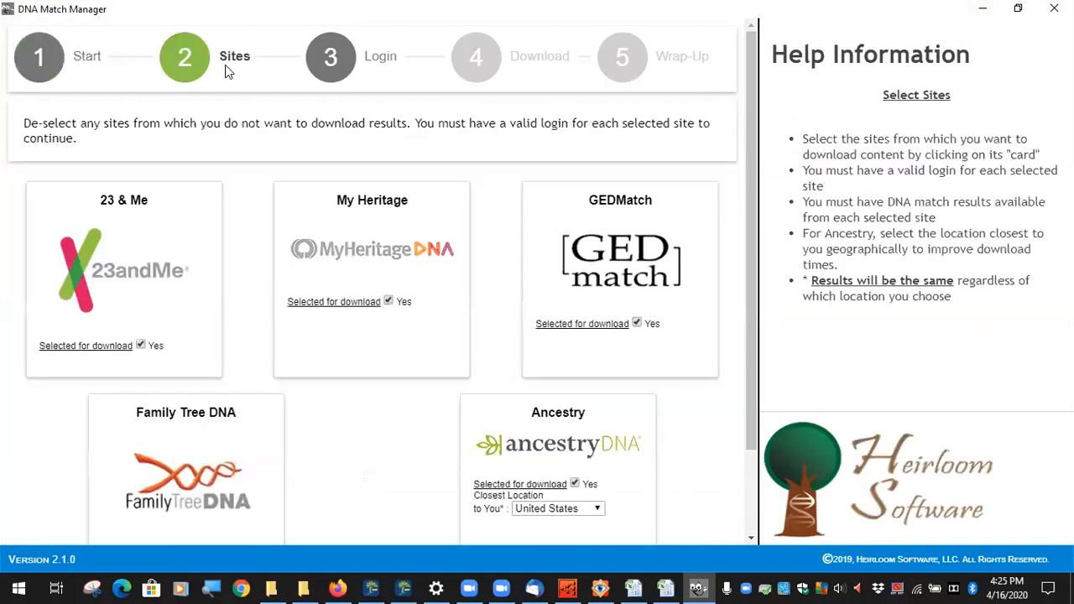
left_click(141, 345)
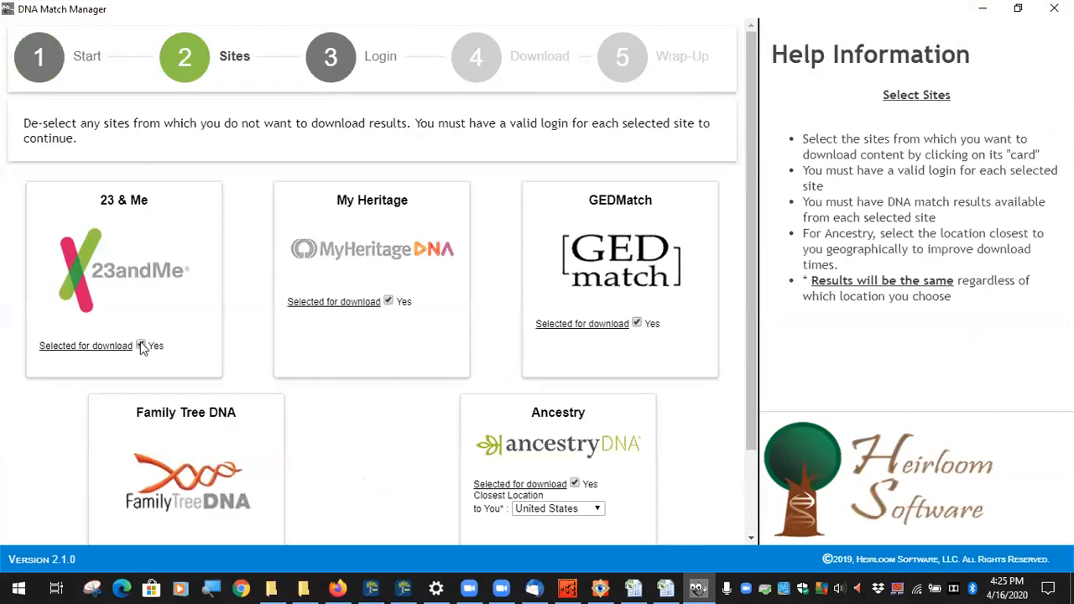
left_click(389, 301)
left_click(637, 324)
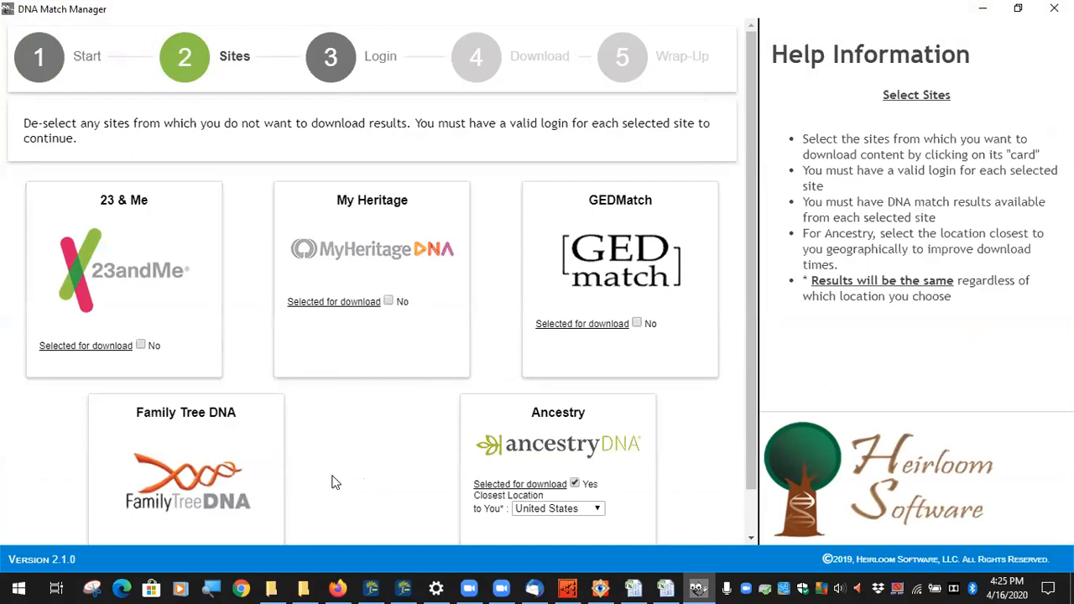
scroll(319, 480, "down", 1)
left_click(201, 507)
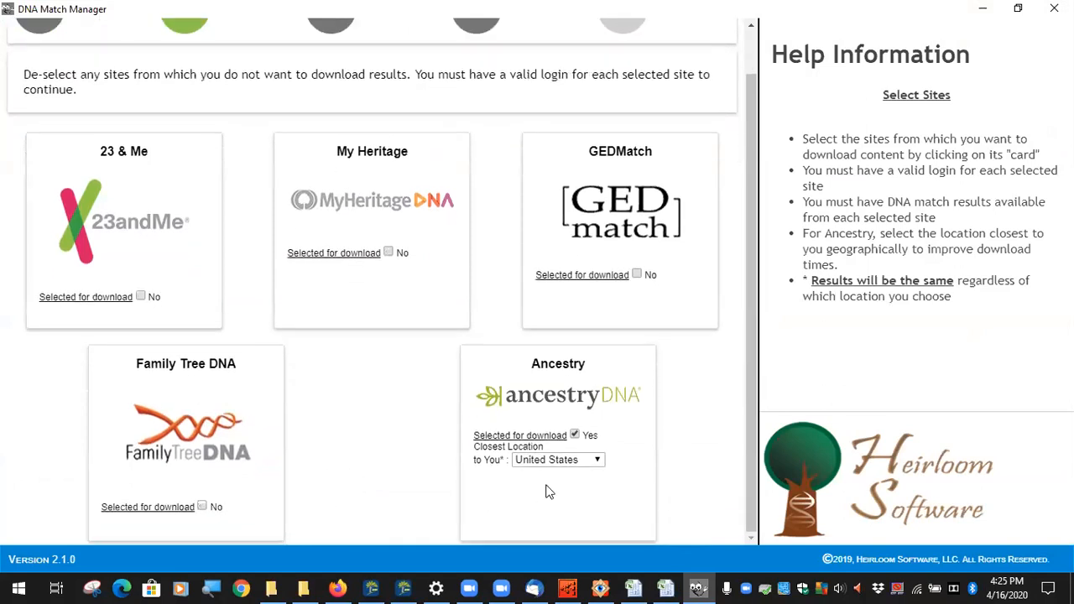
Step: Set Ancestry's closest location to Canada
left_click(598, 467)
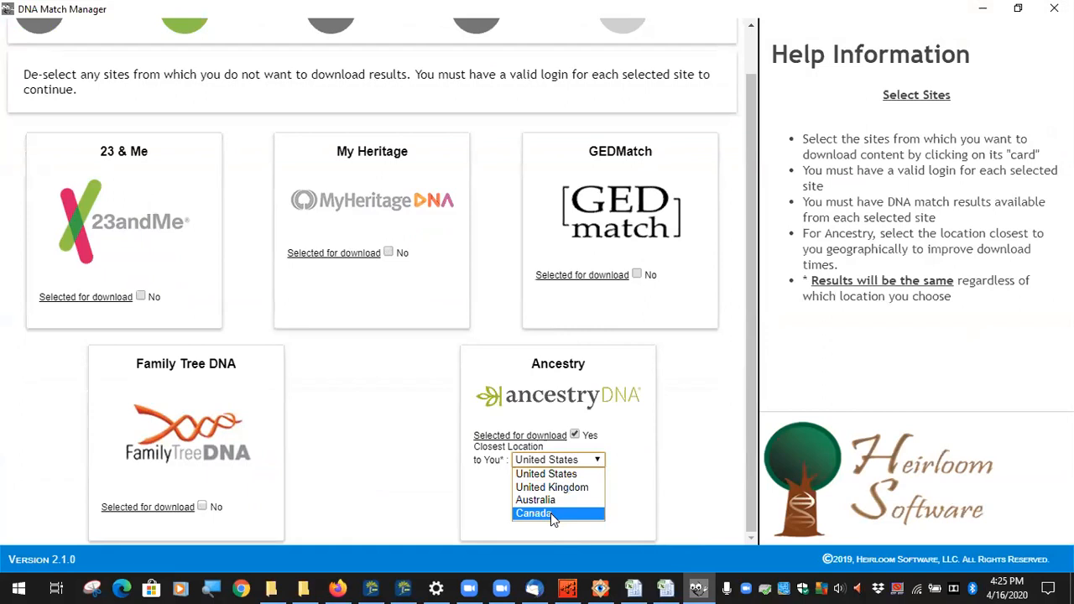
left_click(552, 514)
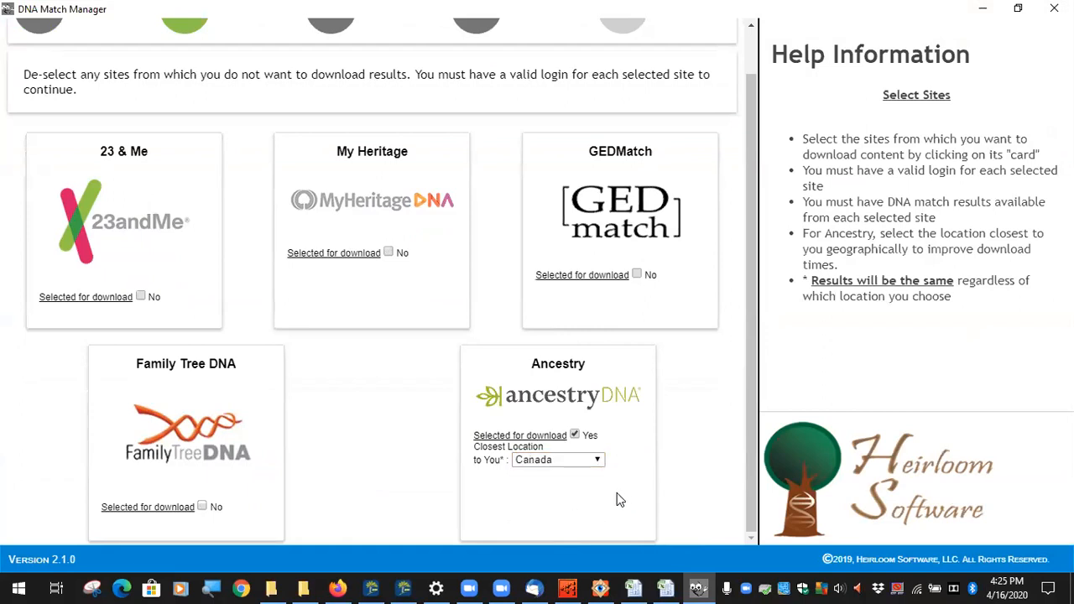
left_click(598, 462)
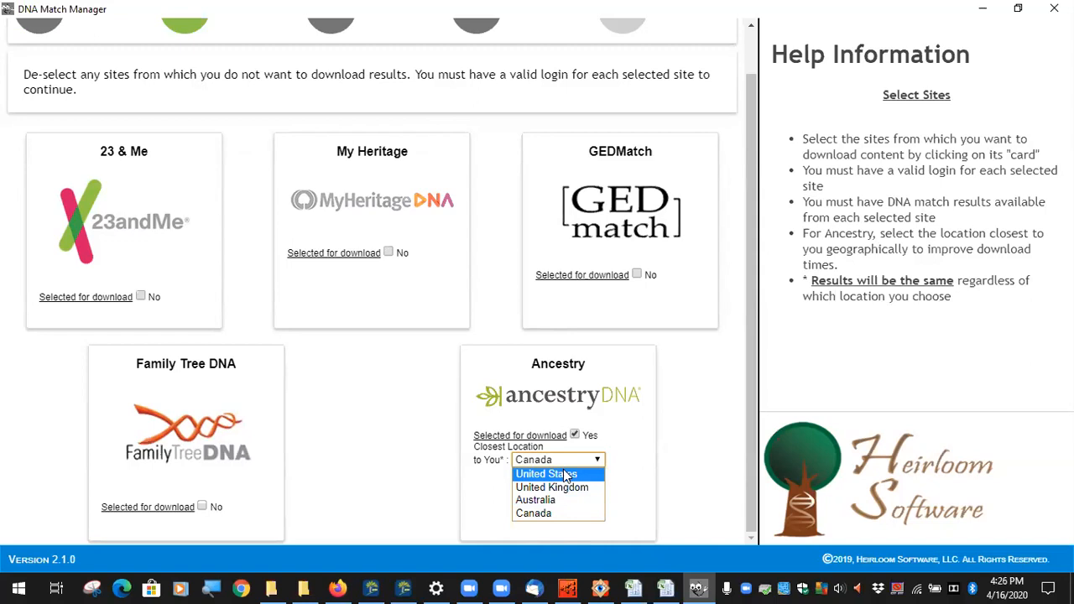
left_click(700, 379)
scroll(670, 385, "up", 1)
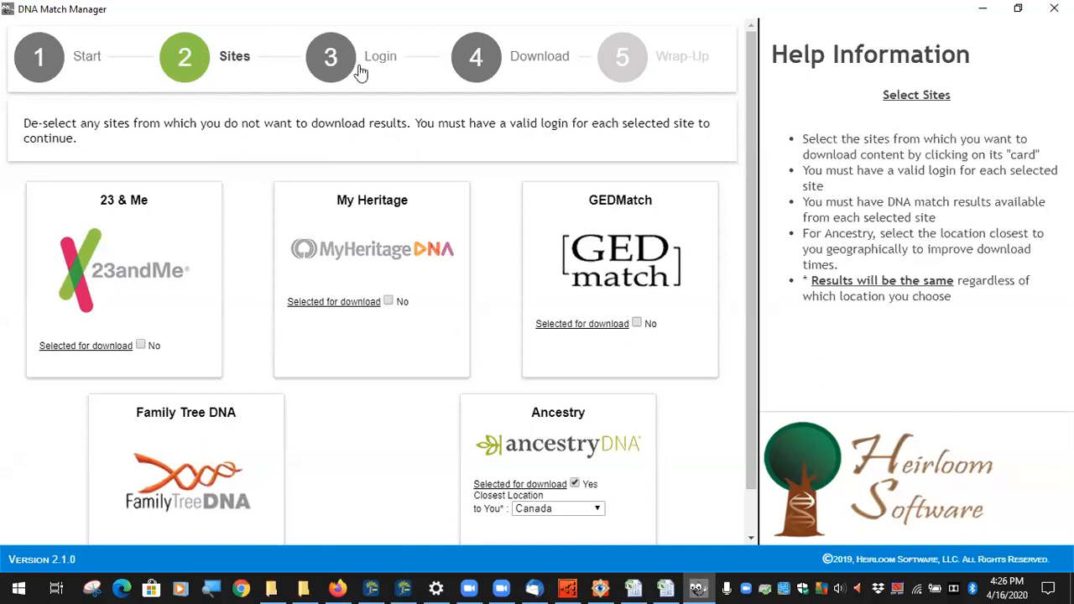
Step: Advance past login to the Download step, select the Minimum cM value 10, and open Ancestry's test selection
left_click(401, 64)
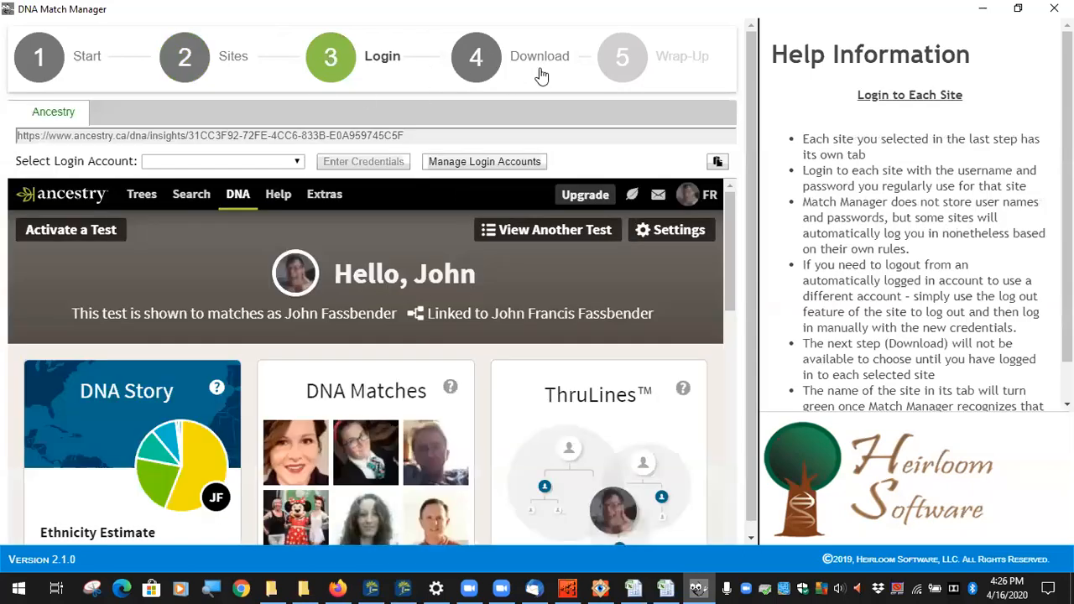
left_click(479, 65)
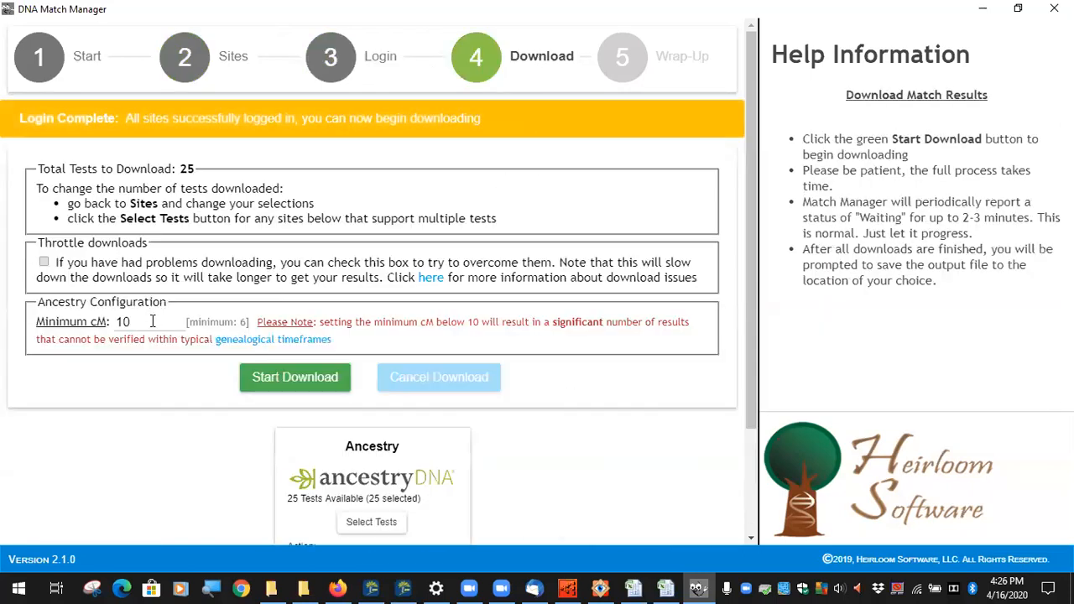
left_click_drag(143, 322, 97, 321)
scroll(160, 364, "down", 3)
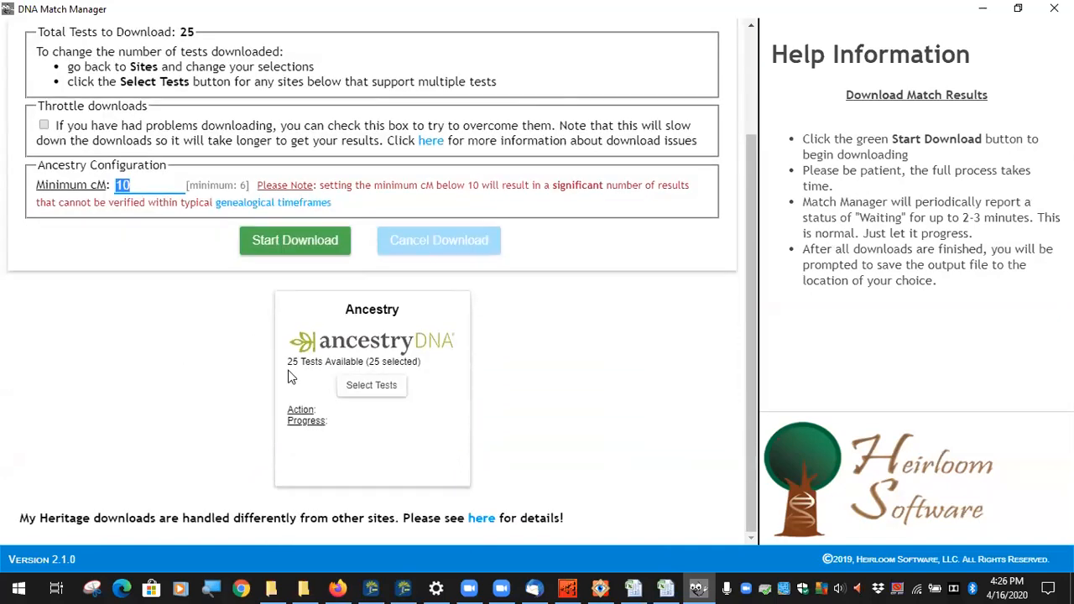
left_click(361, 388)
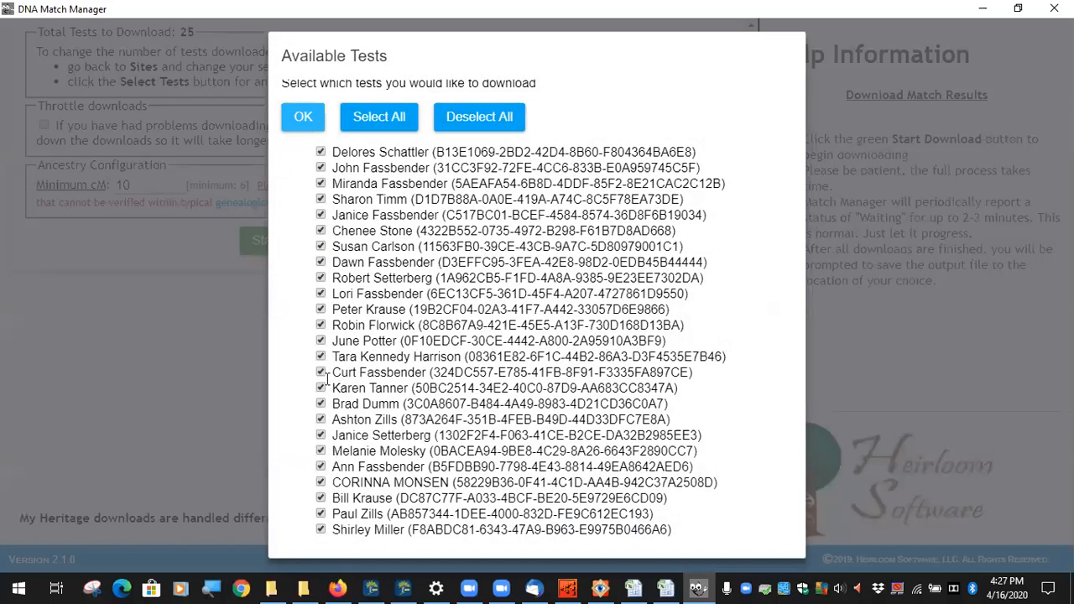
Step: Uncheck two tests in Available Tests, confirm with OK, and scroll back to the top
left_click(320, 340)
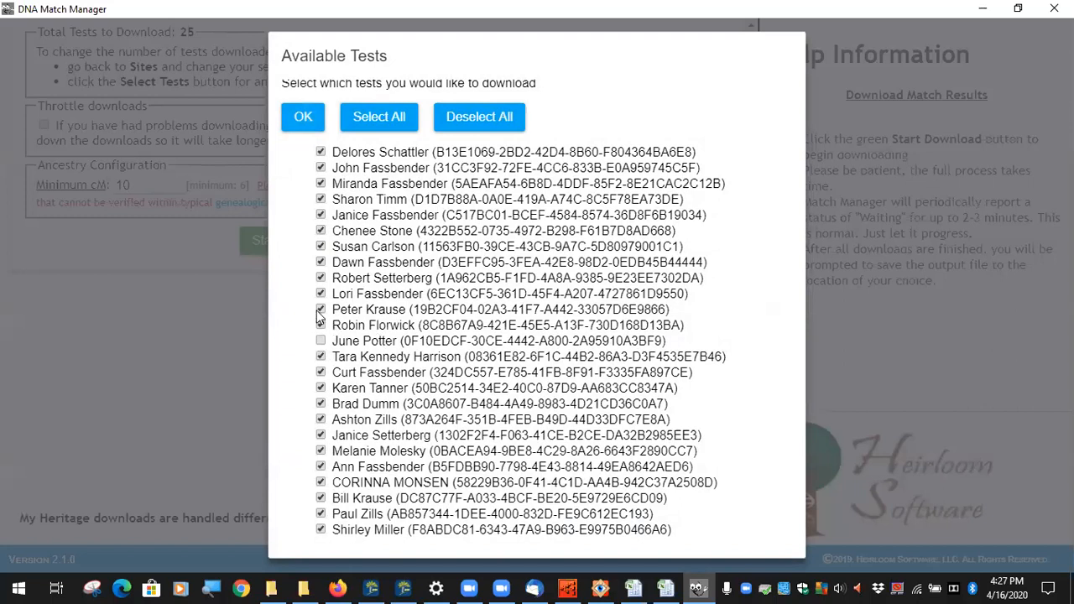
left_click(321, 310)
left_click(318, 120)
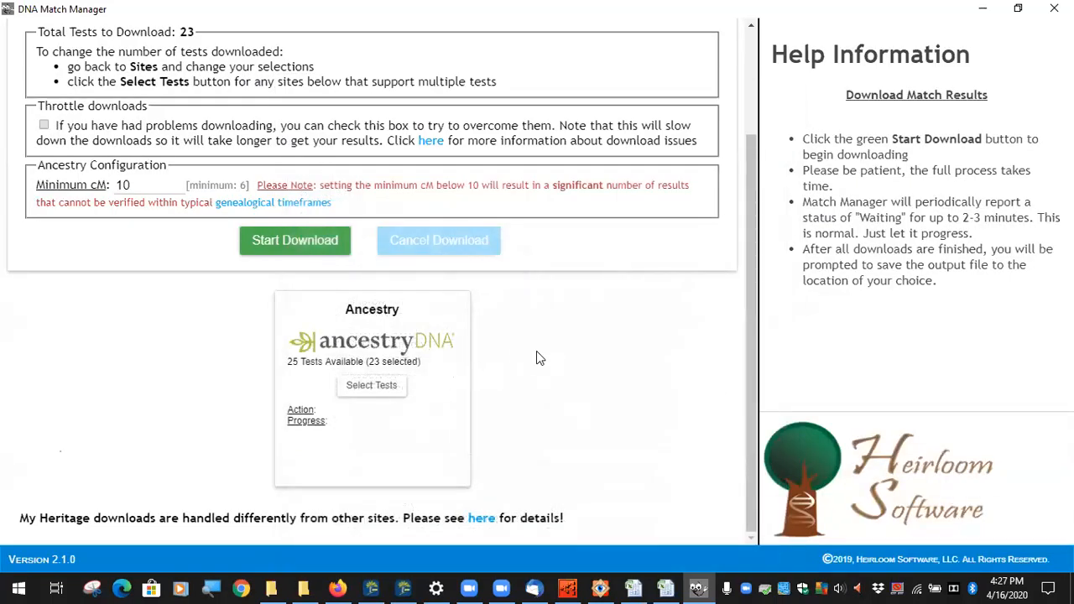
scroll(537, 351, "up", 2)
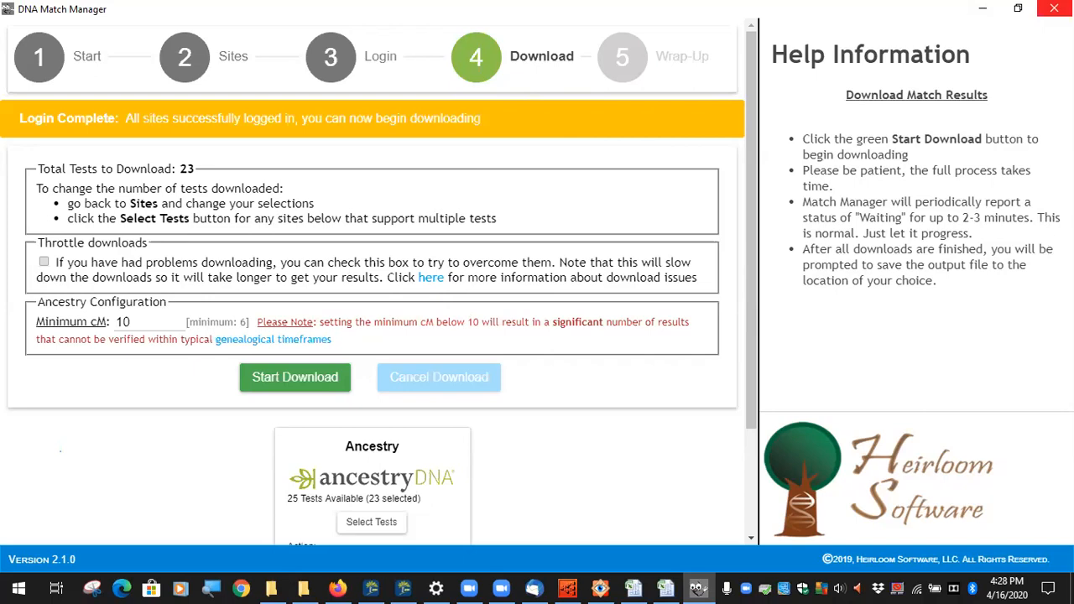
Step: Close DNA Match Manager, bring back the Newman-Simmons tree window, and open the tree-name list
left_click(1054, 9)
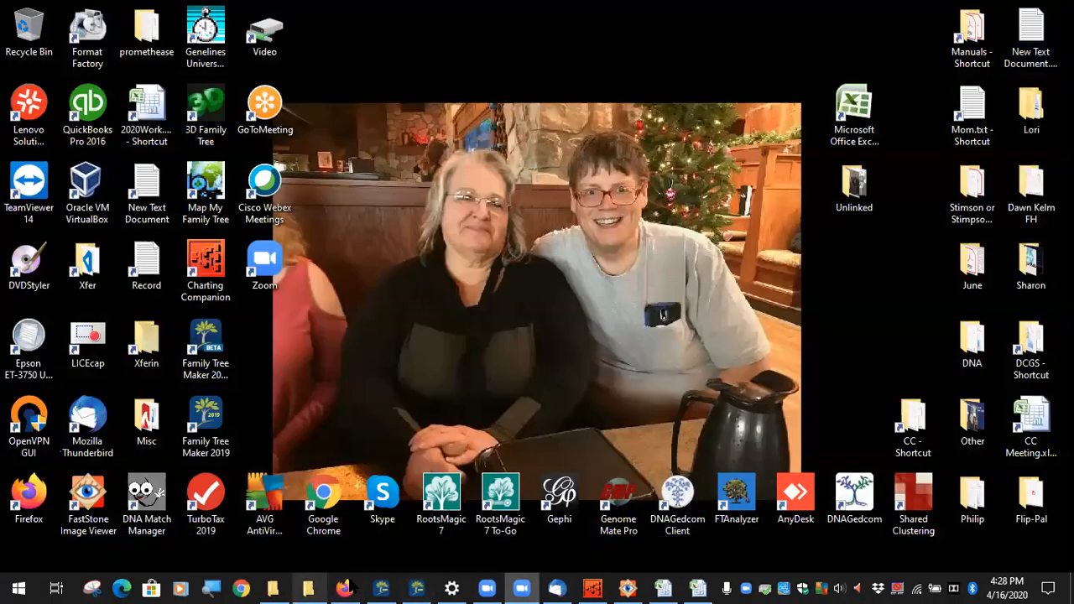
left_click(382, 588)
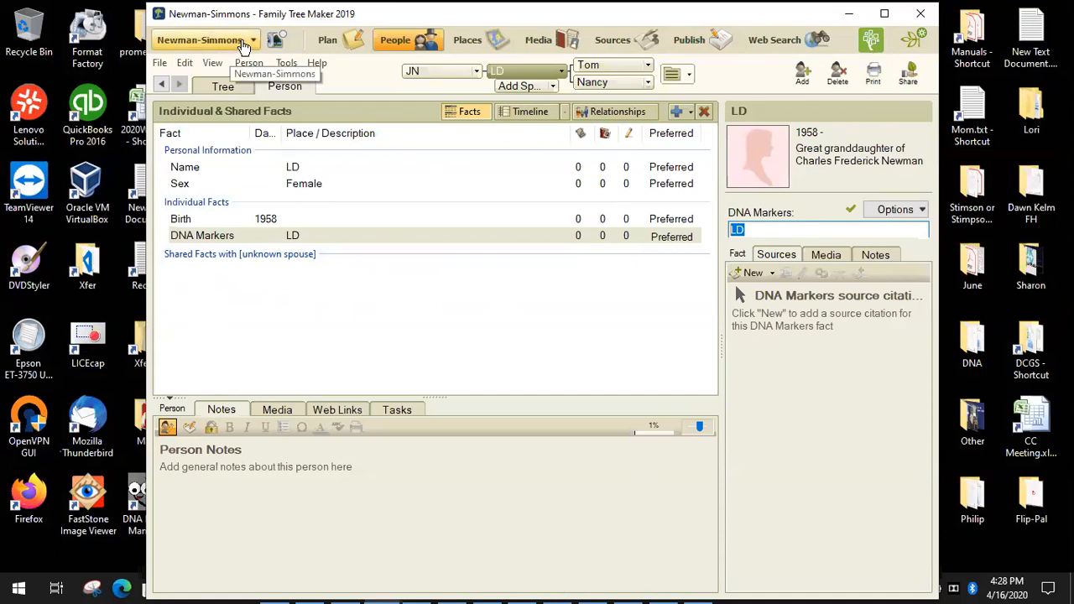
left_click(242, 46)
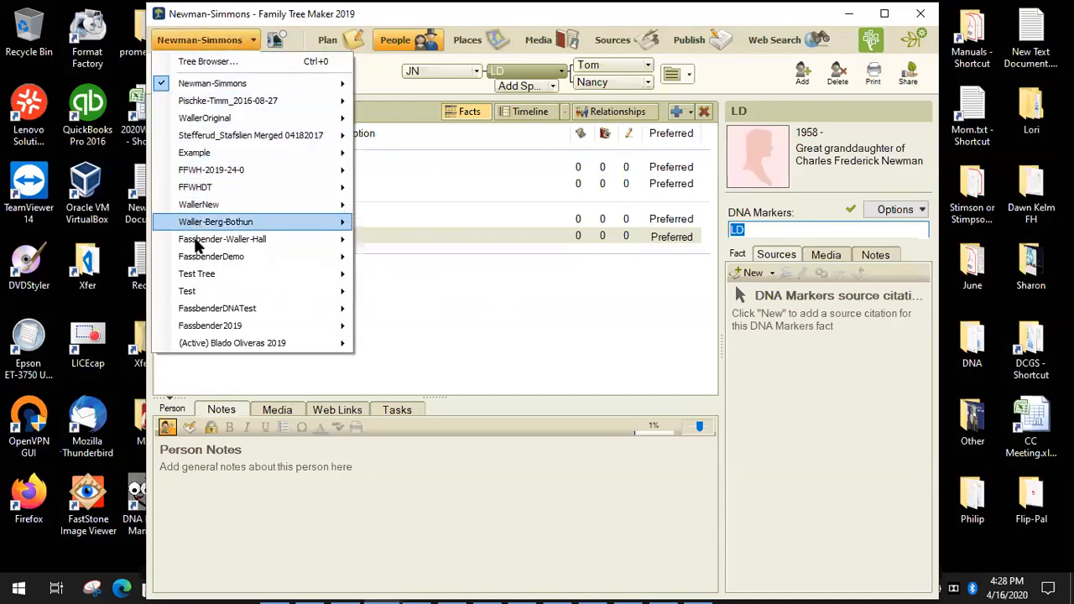
Step: Try opening the FFWH-2019-24-0 tree in a new window and dismiss the file-in-use error
mouse_move(232, 158)
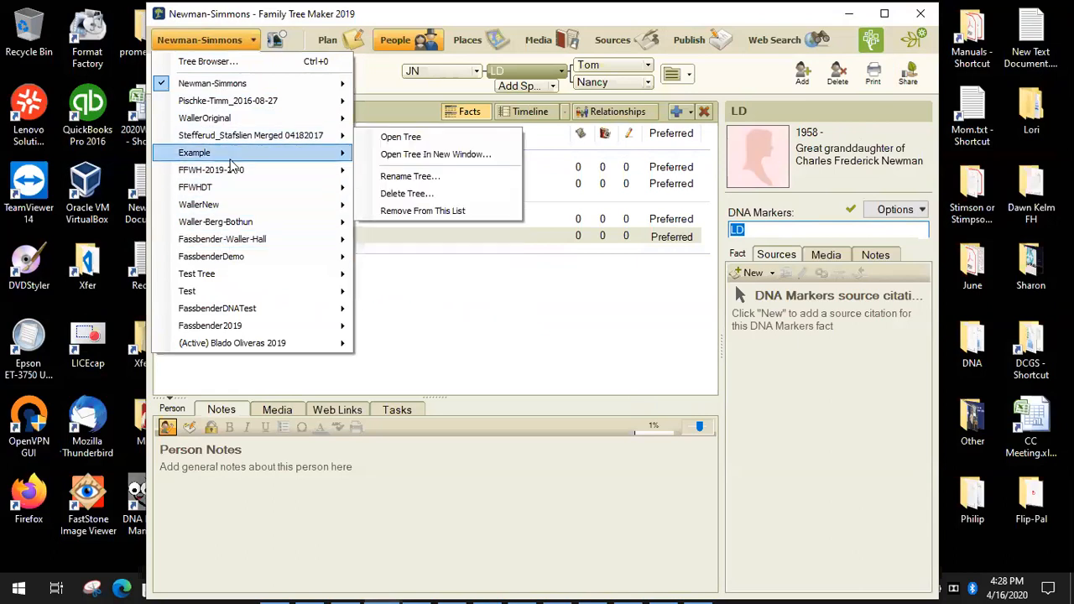
mouse_move(350, 174)
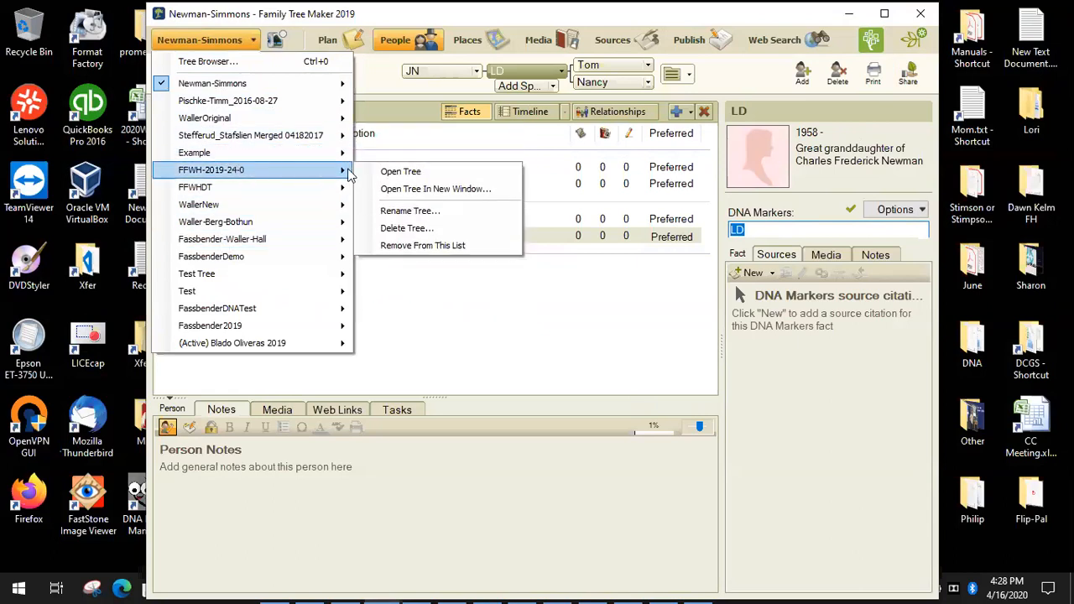
left_click(419, 189)
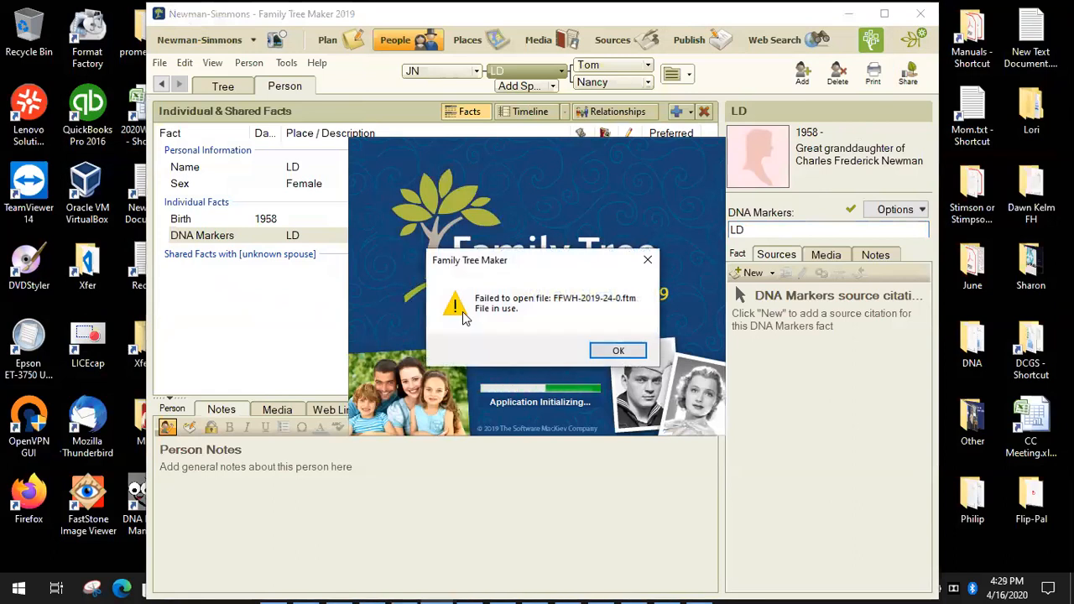
left_click(618, 351)
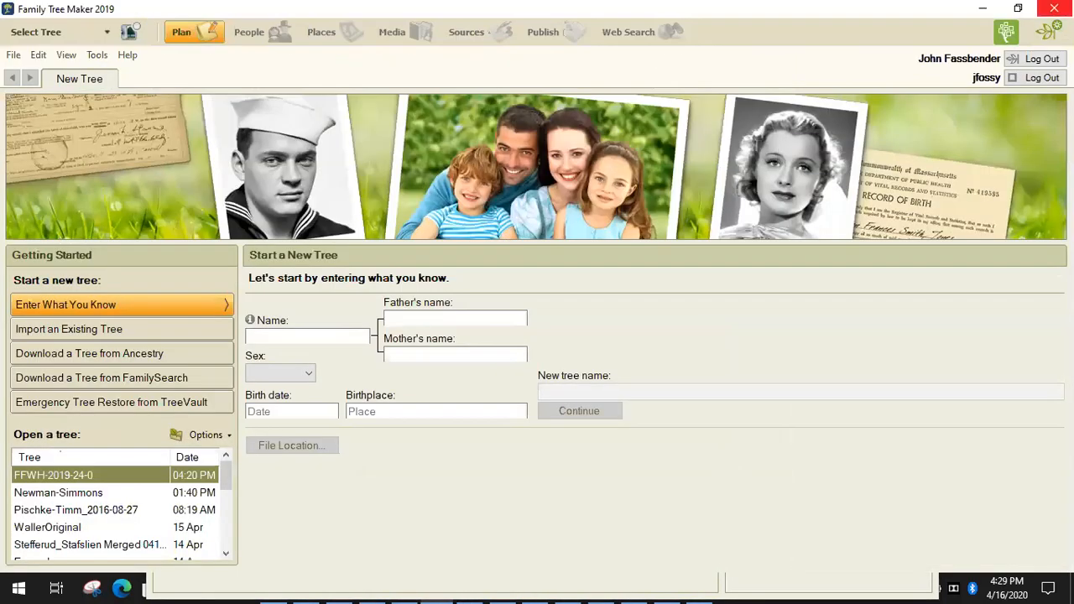
Step: Close the empty start-page window and switch among the open windows with Alt+Tab
left_click(1055, 8)
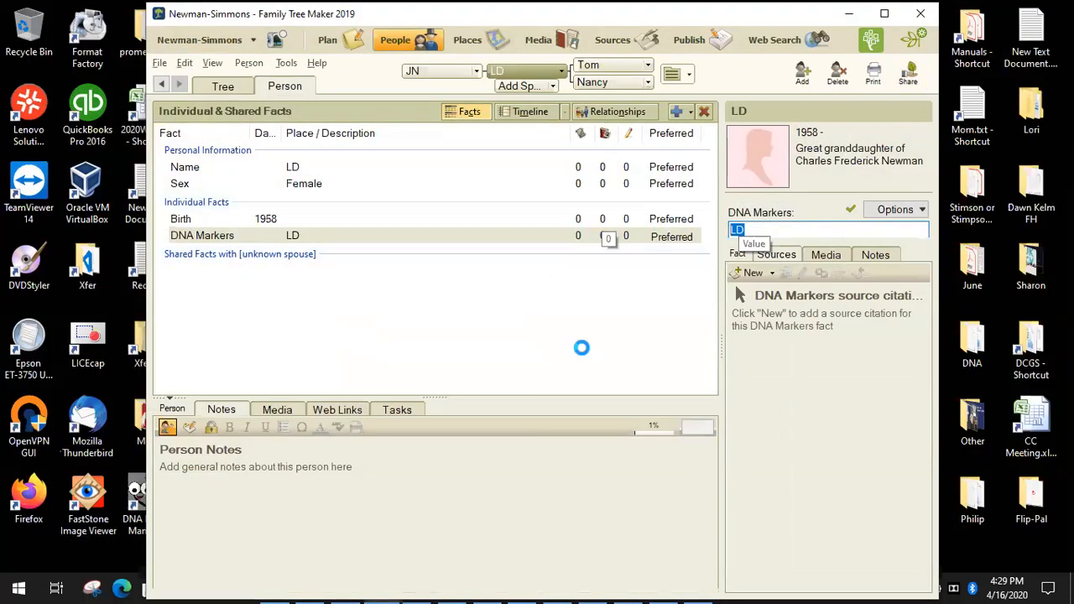
key("alt+Tab")
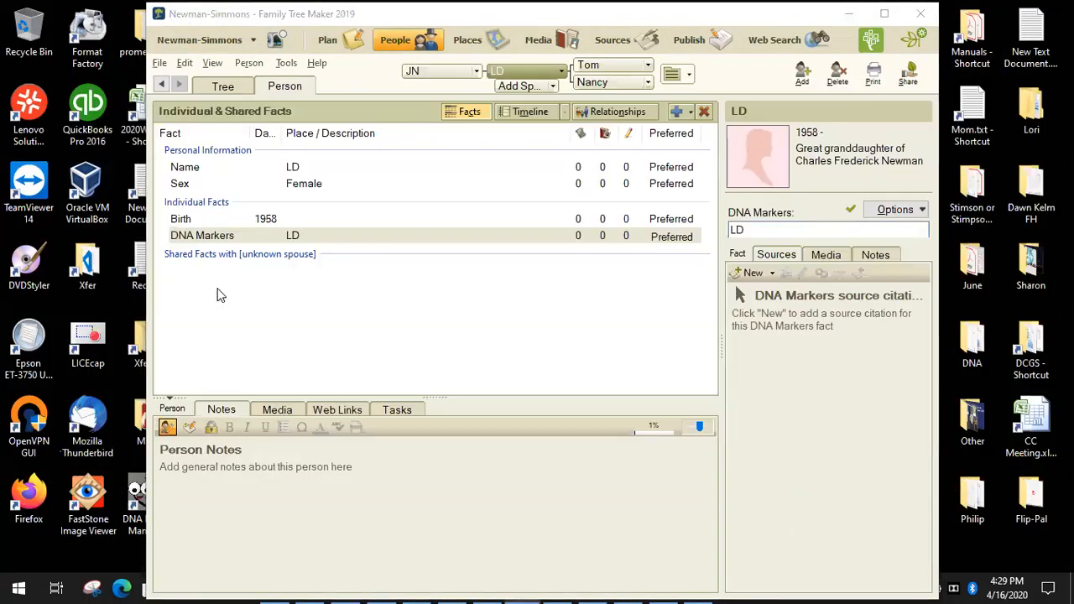
key("alt+Tab")
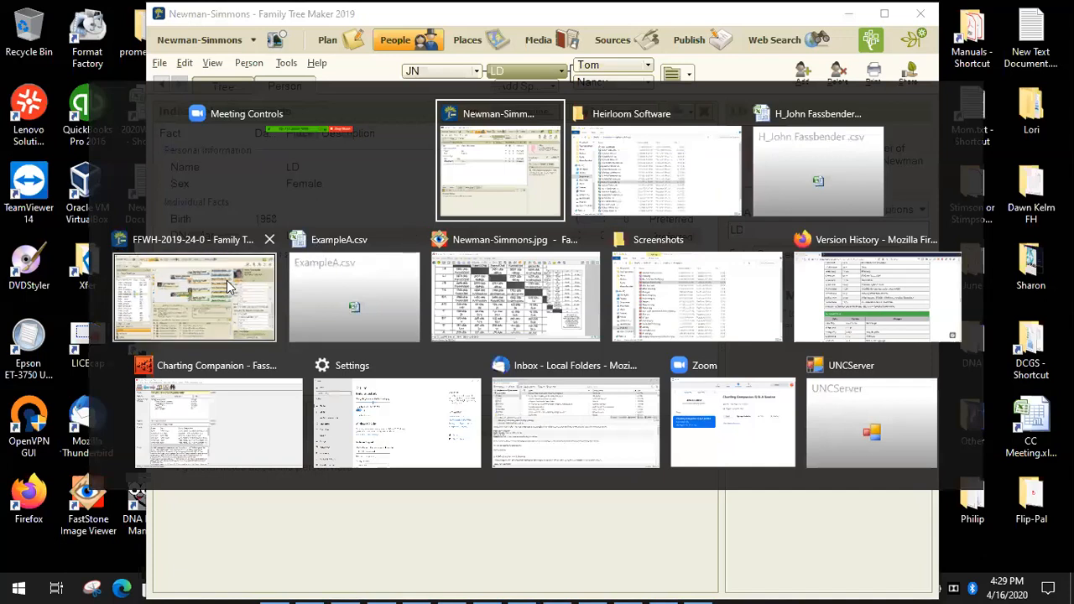
Step: Switch to the FFWH-2019-24-0 tree and show the mother's full list of facts
left_click(230, 285)
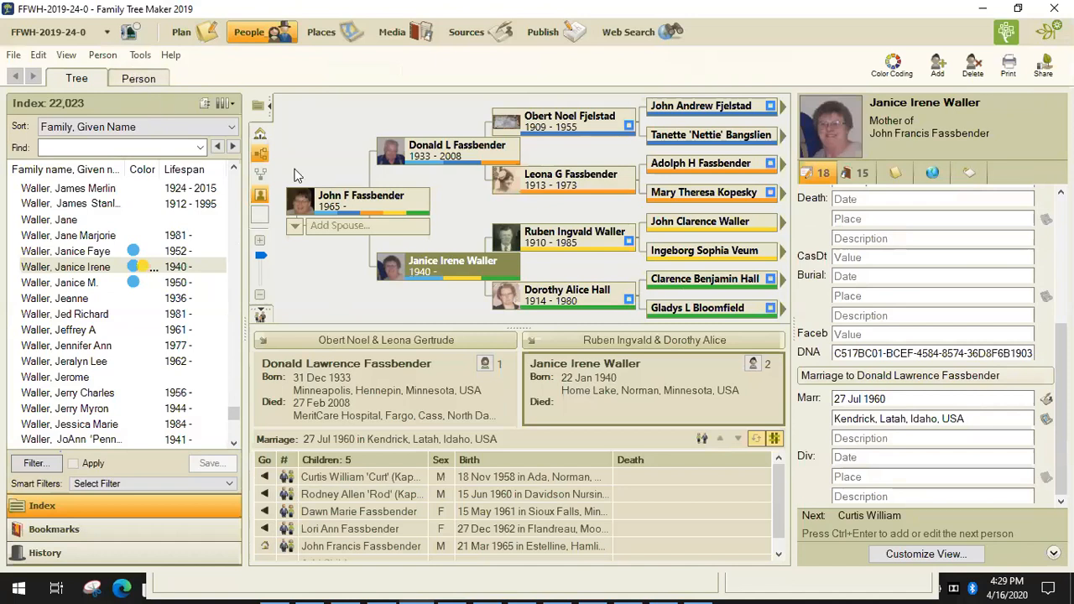
left_click(139, 79)
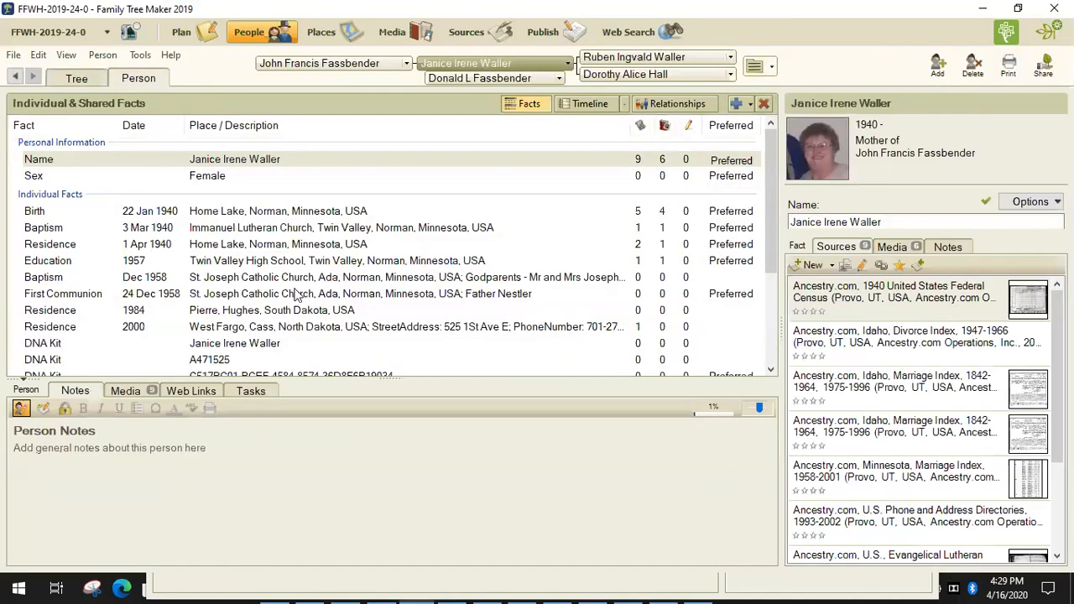
scroll(286, 293, "down", 5)
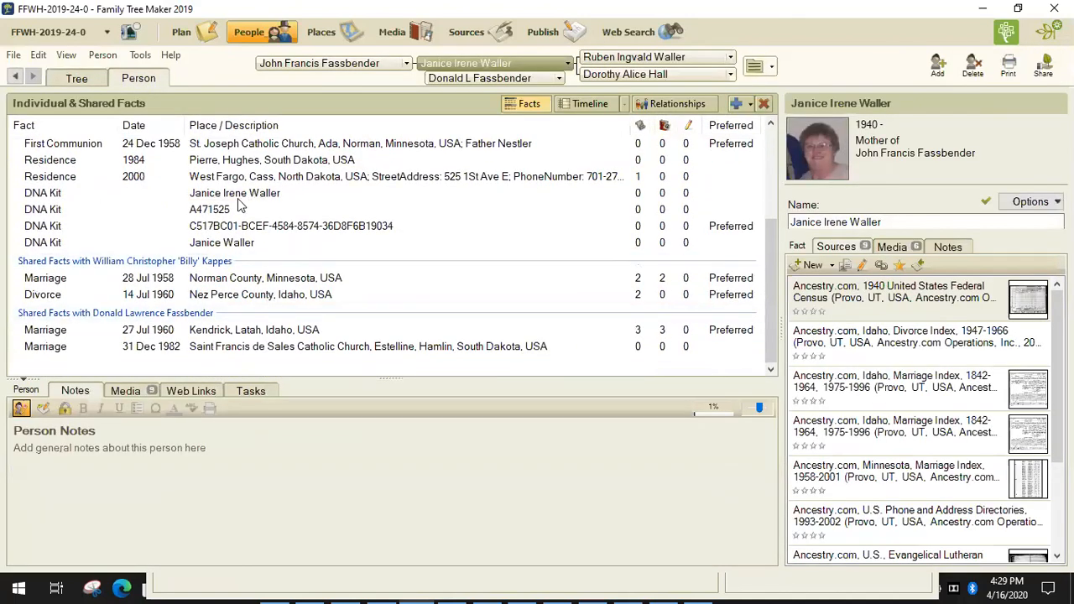
Step: Inspect each of her four DNA Kit facts: long kit id, short kit number, full name, shortened name
left_click(186, 232)
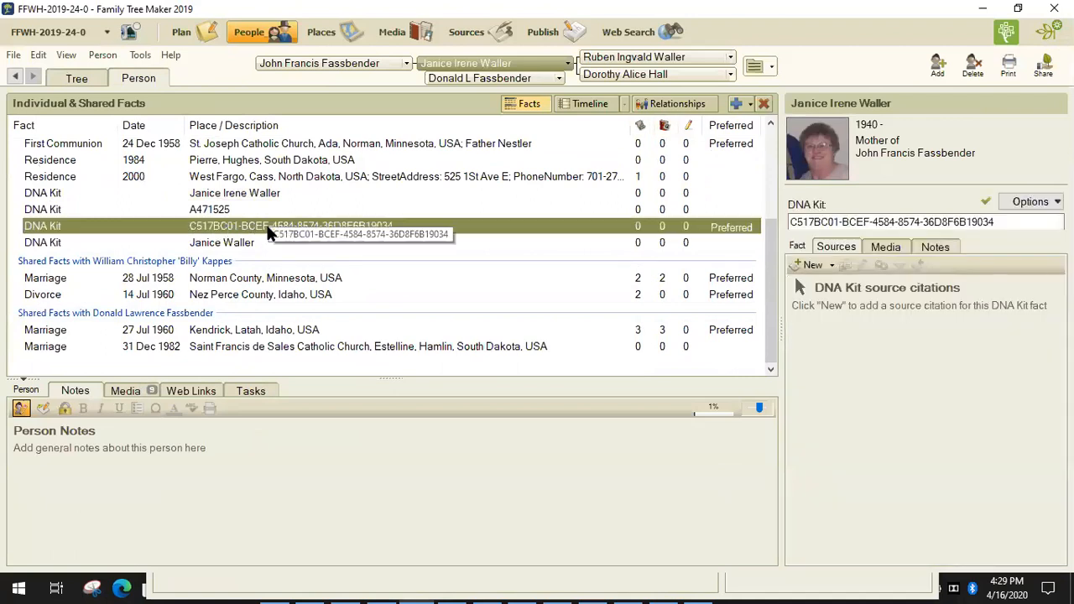
left_click(214, 211)
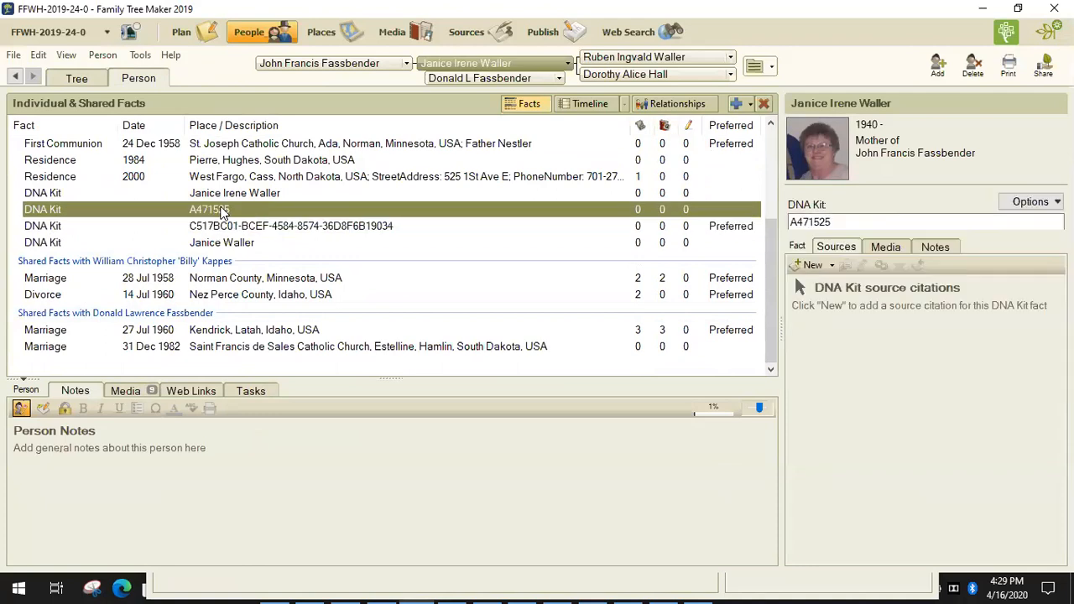
left_click(239, 194)
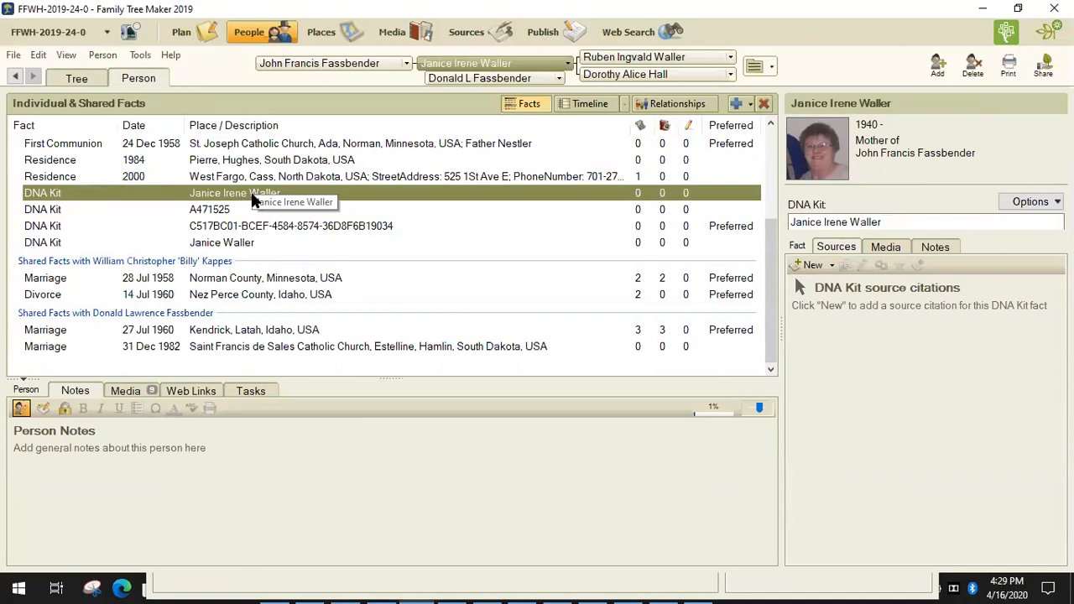
left_click(226, 246)
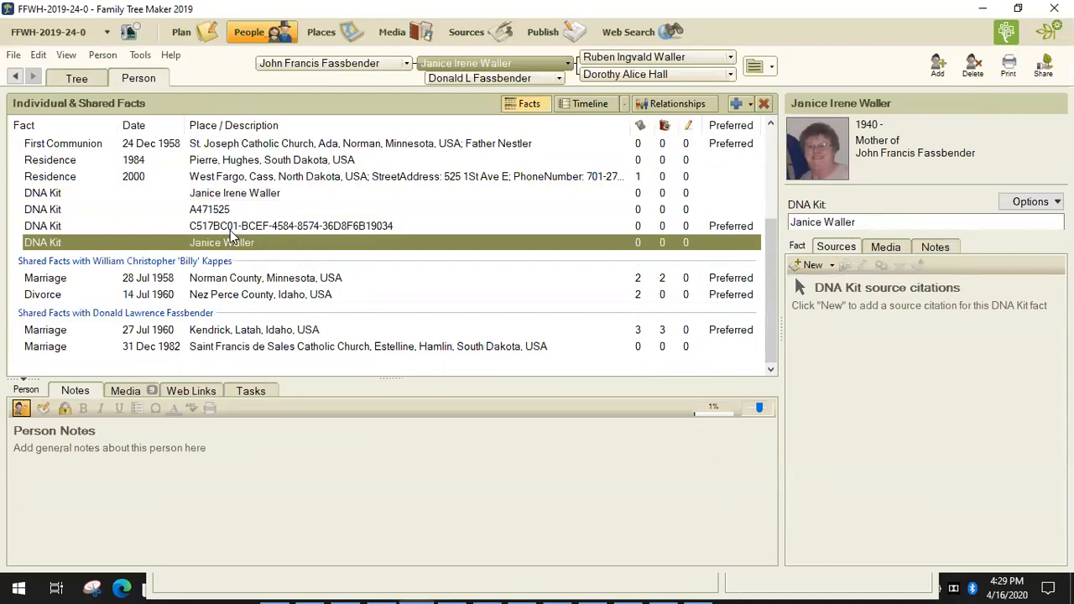
left_click(231, 229)
left_click(220, 212)
left_click(224, 198)
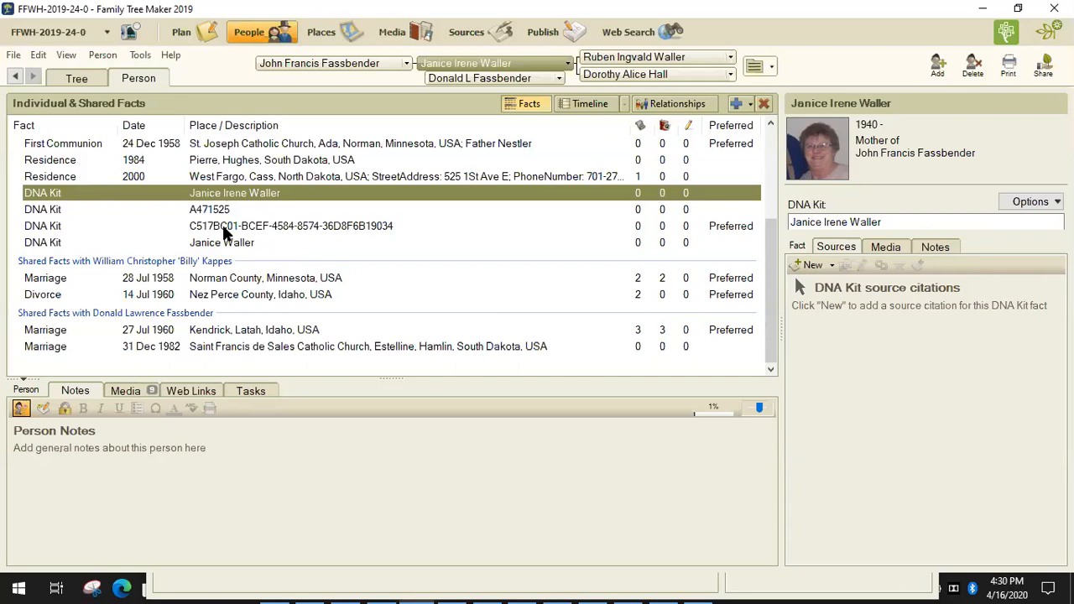
left_click(39, 57)
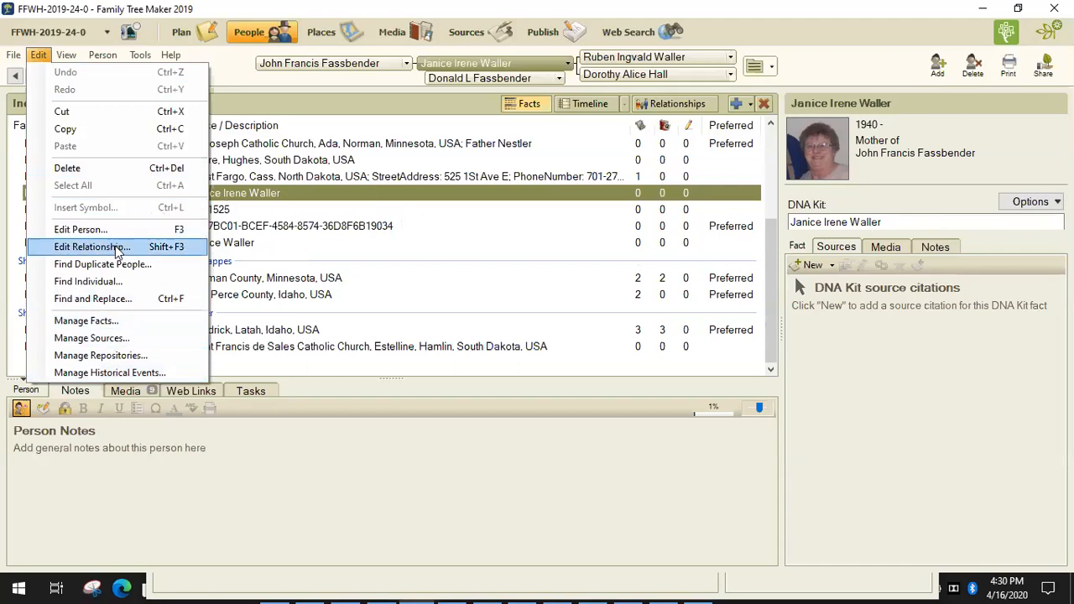
Step: In Manage Facts, change the DNA Kit fact type's elements to Date / Place / Description
left_click(147, 320)
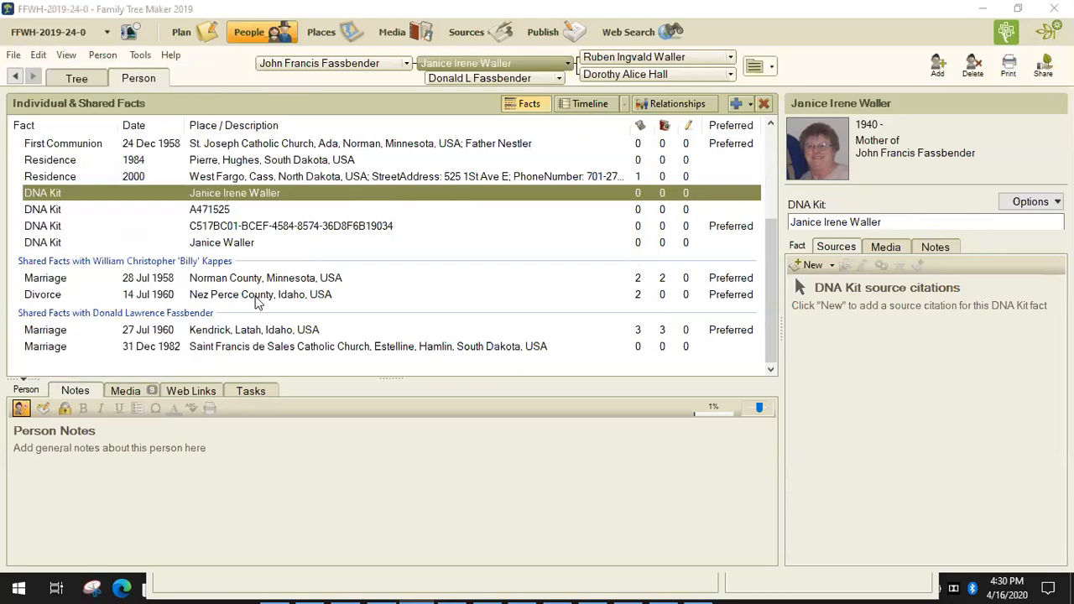
scroll(419, 297, "down", 6)
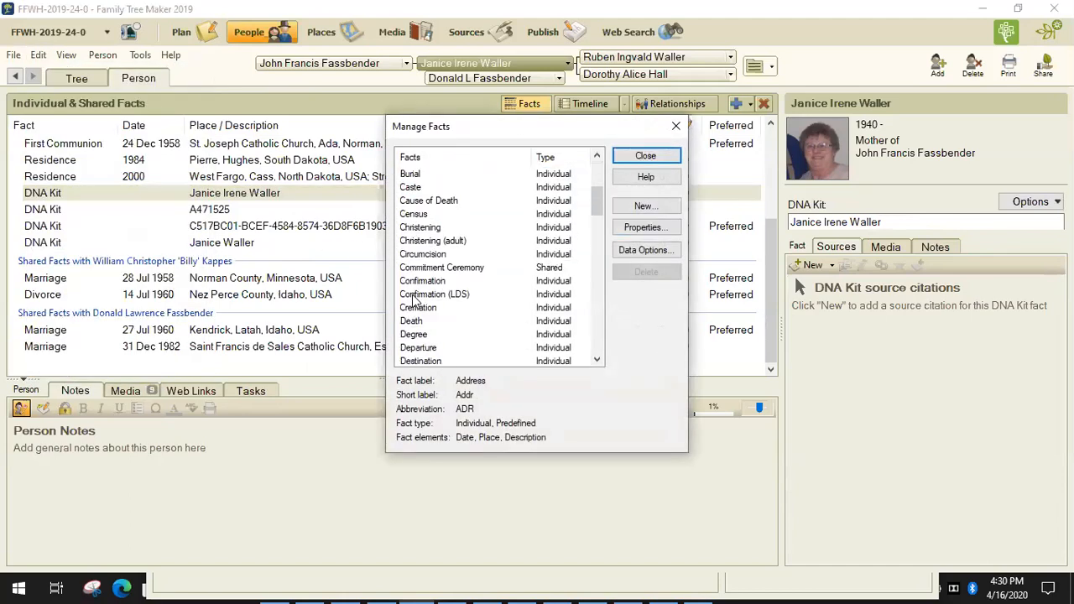
scroll(434, 320, "down", 1)
left_click(424, 282)
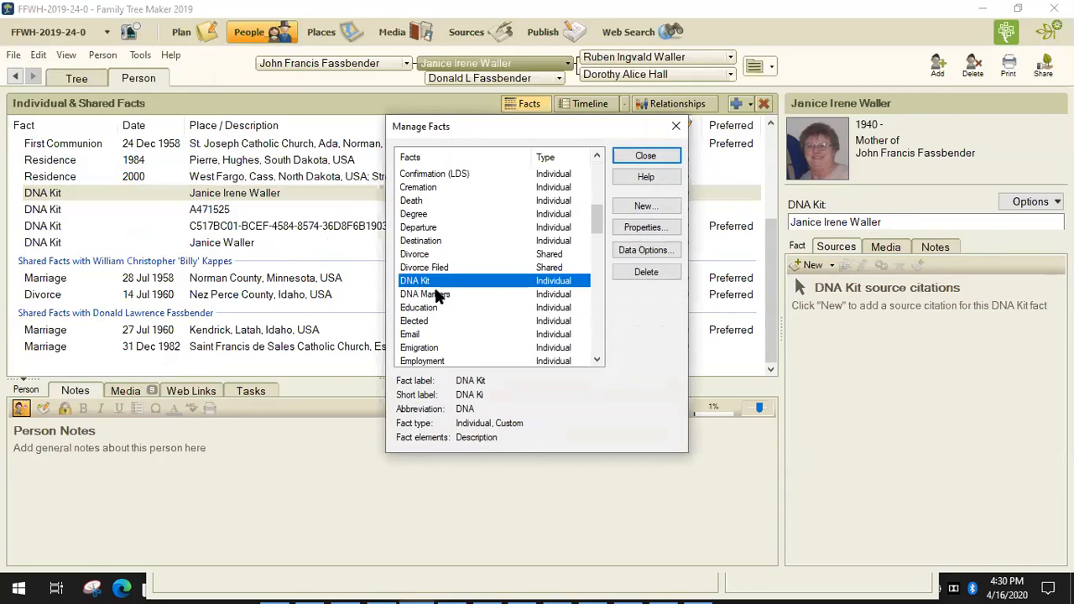
left_click(643, 228)
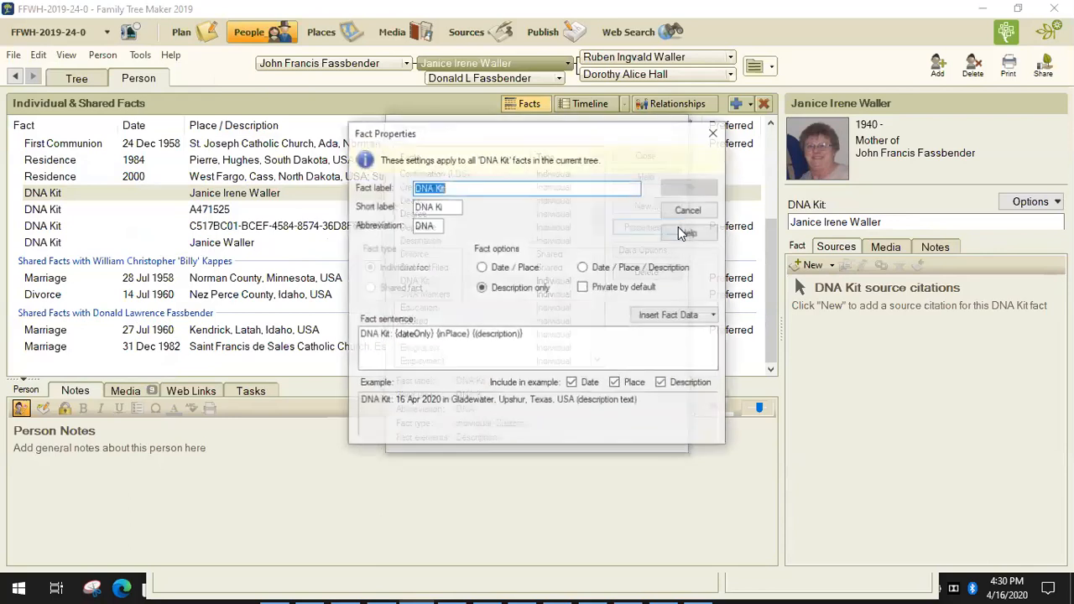
left_click(583, 267)
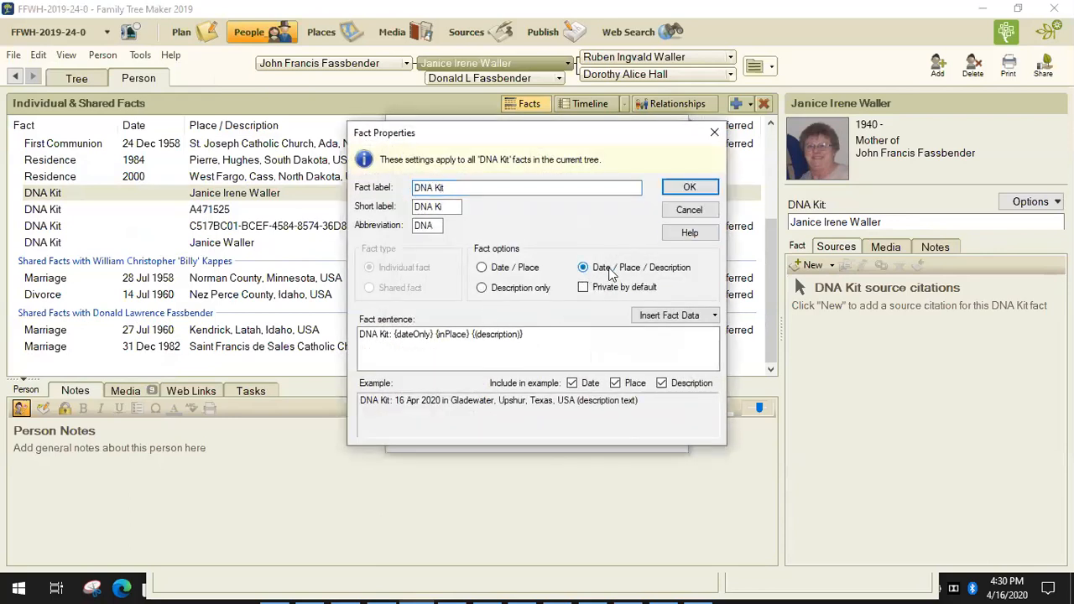
left_click(690, 189)
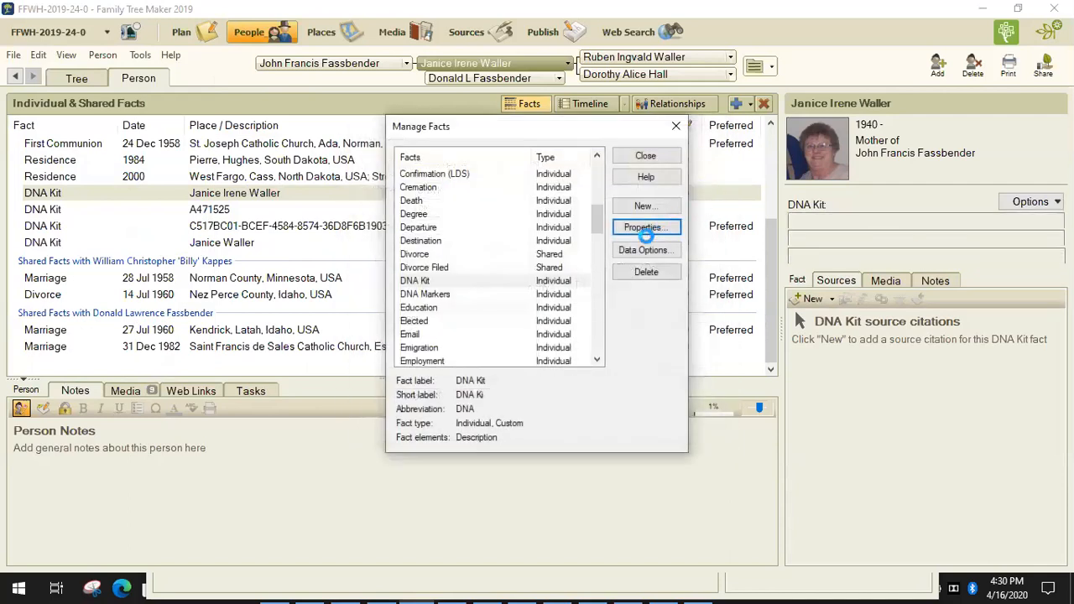
left_click(653, 155)
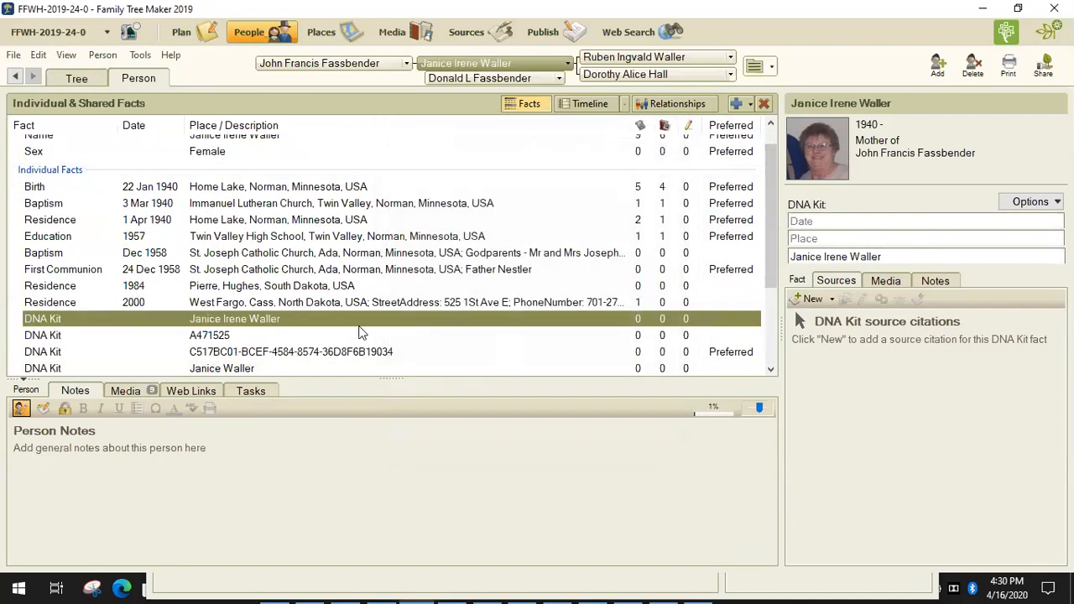
Step: Set the first two DNA Kit places to Ancestry and GEDMatch, leaving Ancestry unresolved
scroll(359, 333, "down", 1)
left_click(306, 307)
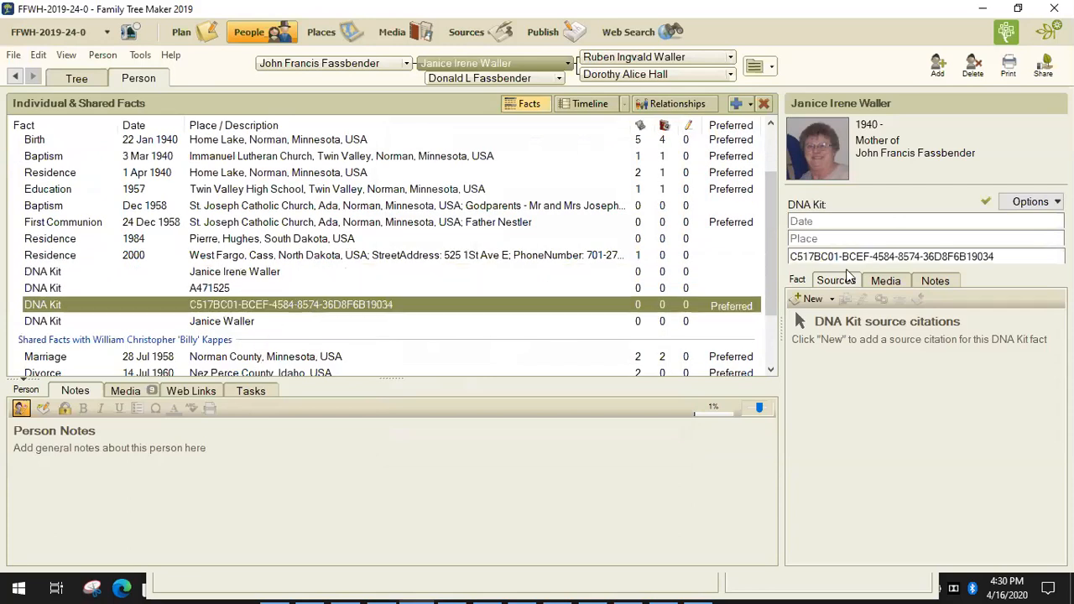
left_click(824, 239)
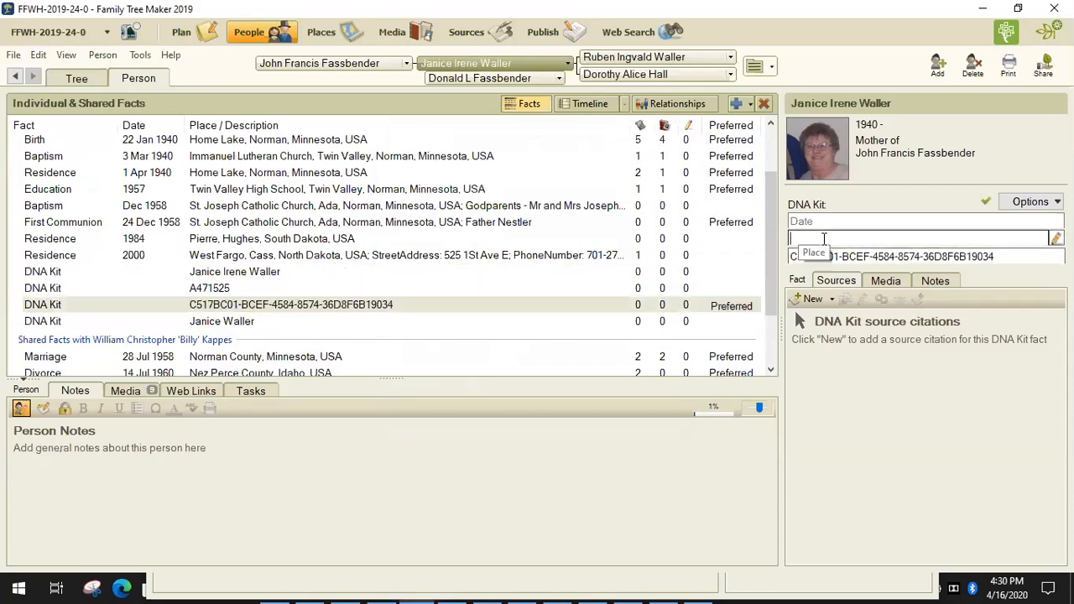
type("Ancestry")
key("Tab")
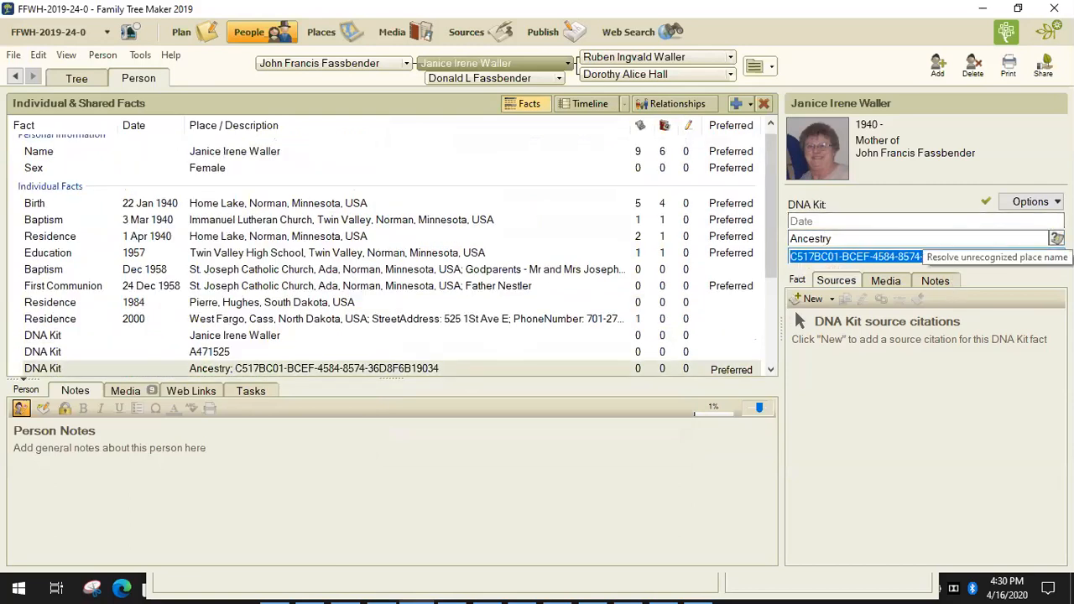
left_click(1057, 238)
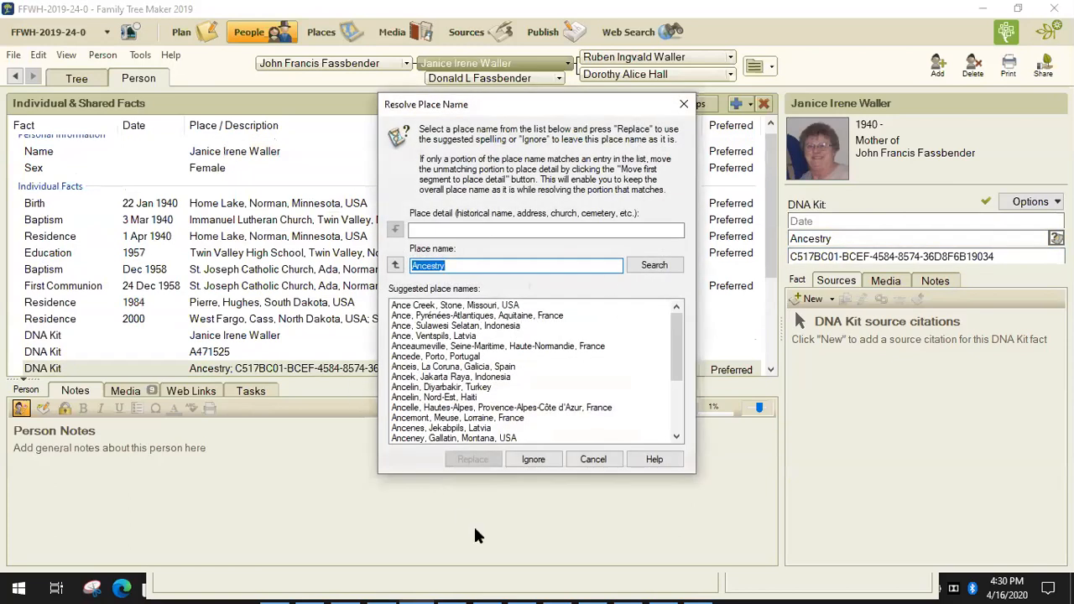
left_click(601, 462)
scroll(293, 353, "down", 1)
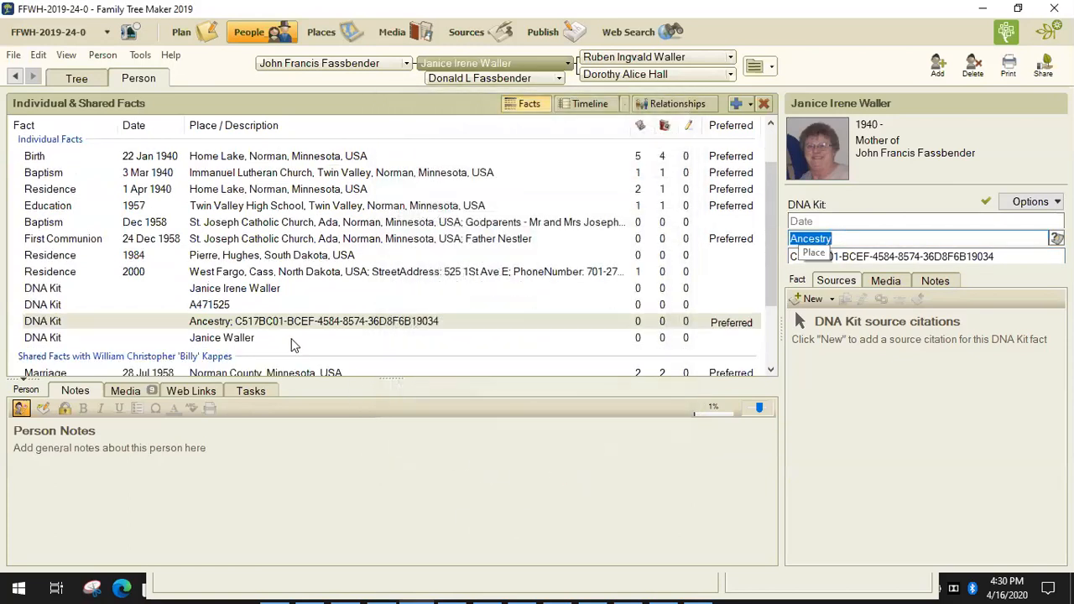
left_click(229, 308)
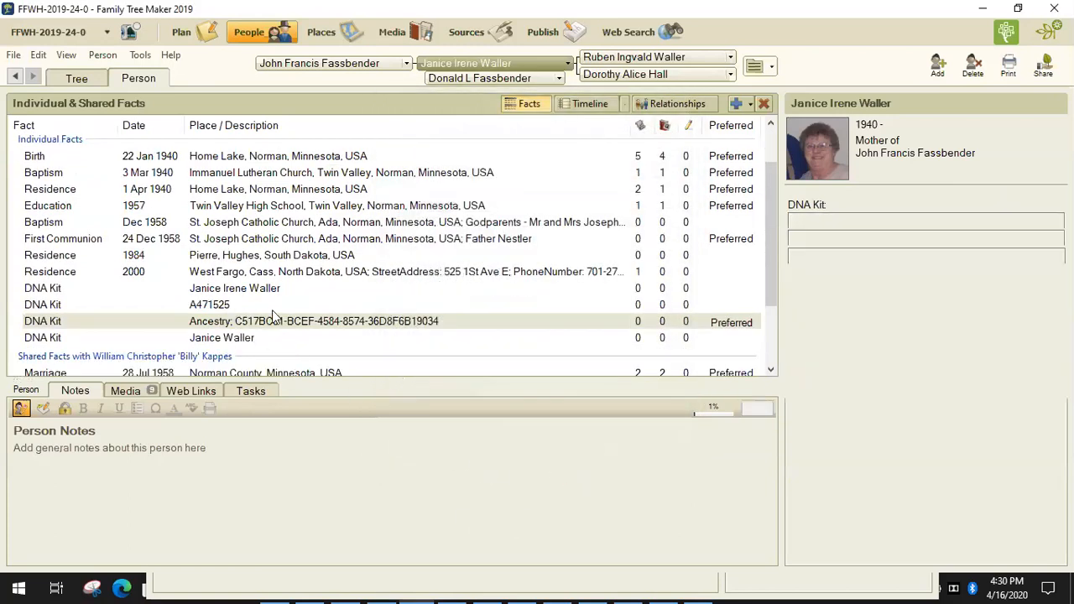
left_click(841, 239)
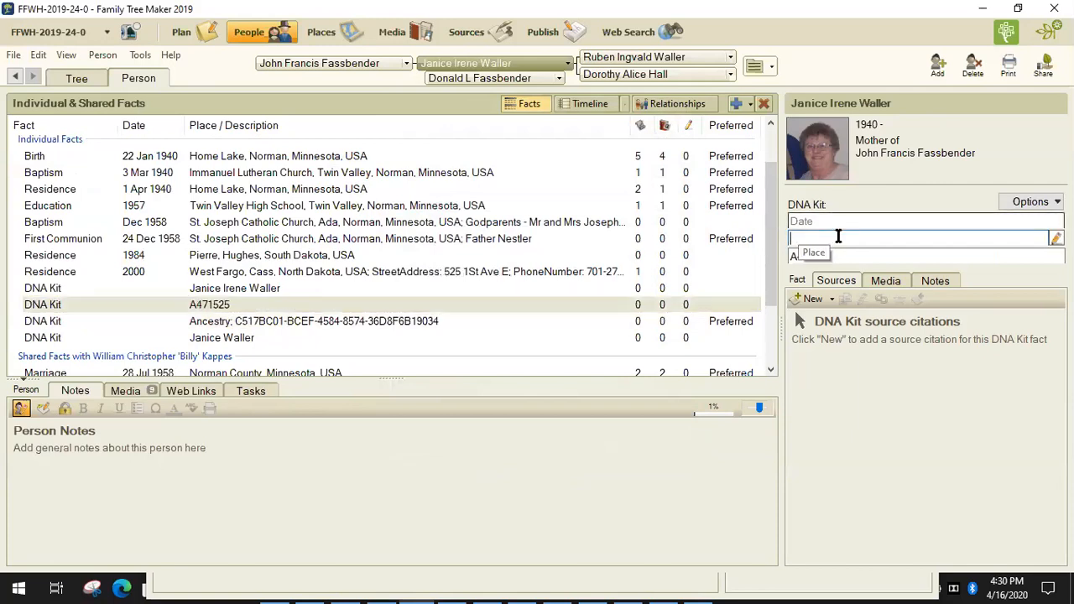
type("GEDMatch")
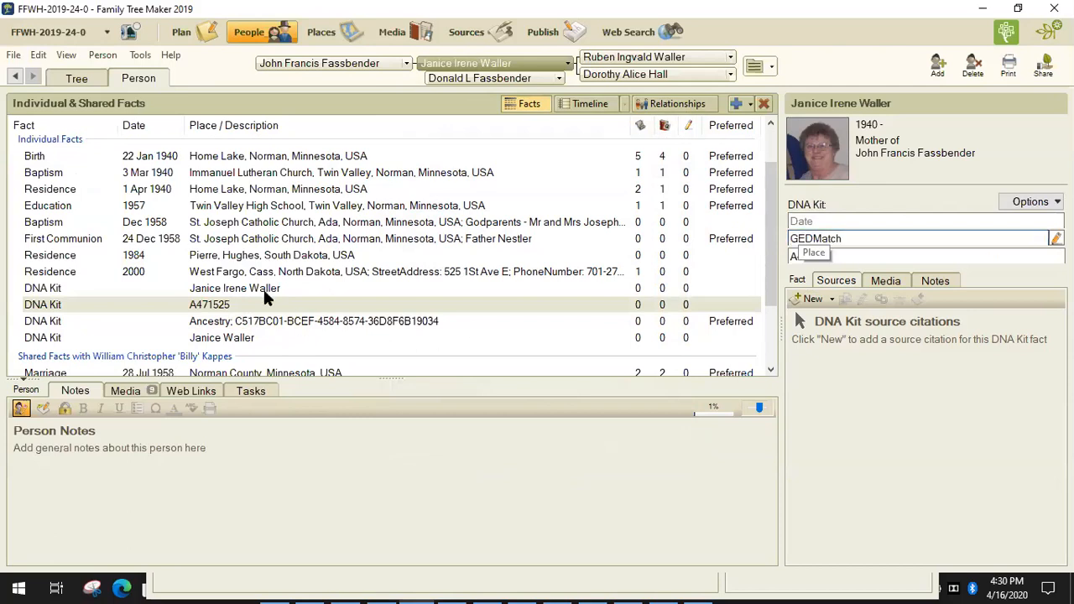
left_click(741, 292)
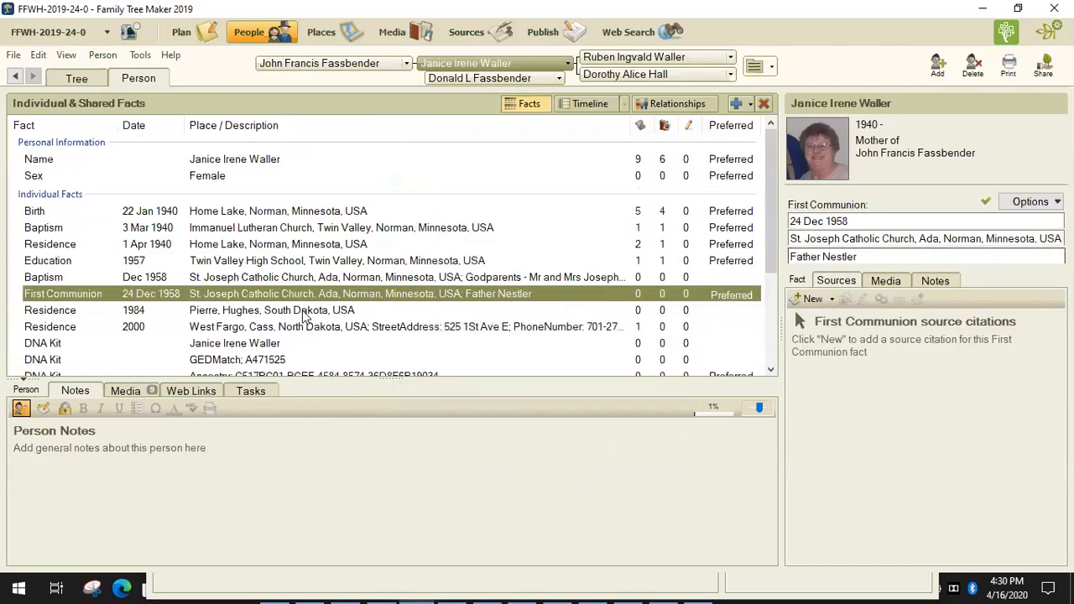
Step: Set the remaining DNA Kit places to My Heritage and FTDNA, then review the kit facts
scroll(282, 345, "down", 1)
left_click(254, 298)
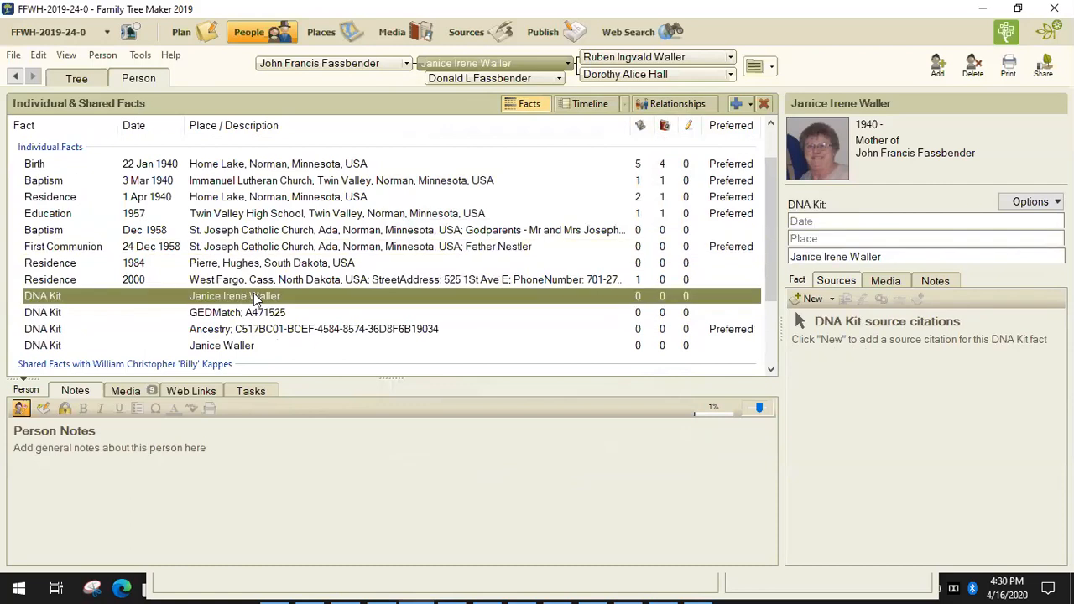
left_click(821, 239)
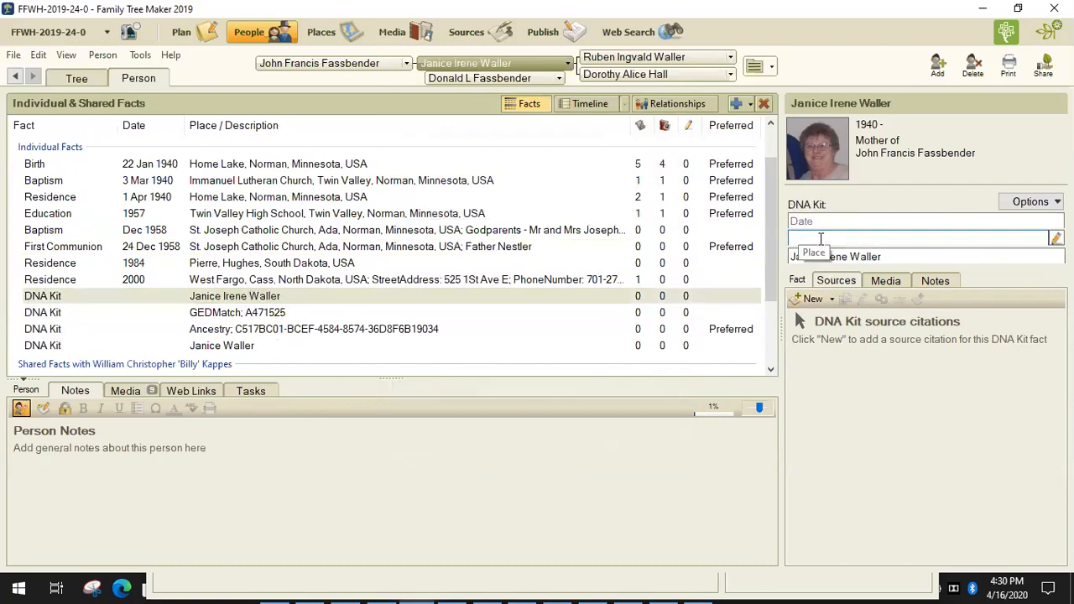
type("My Heritage")
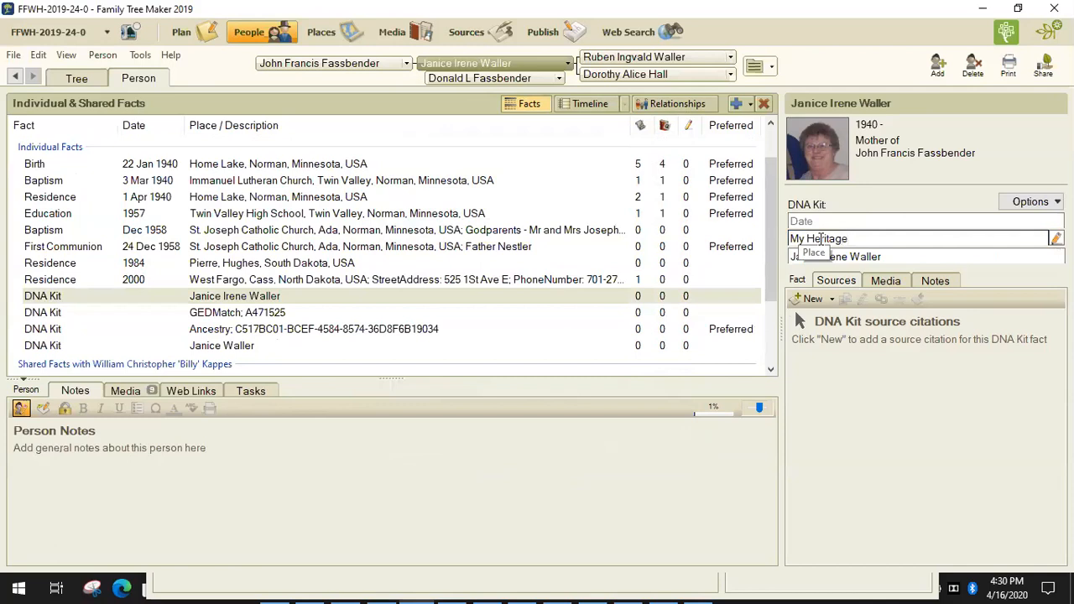
left_click(248, 346)
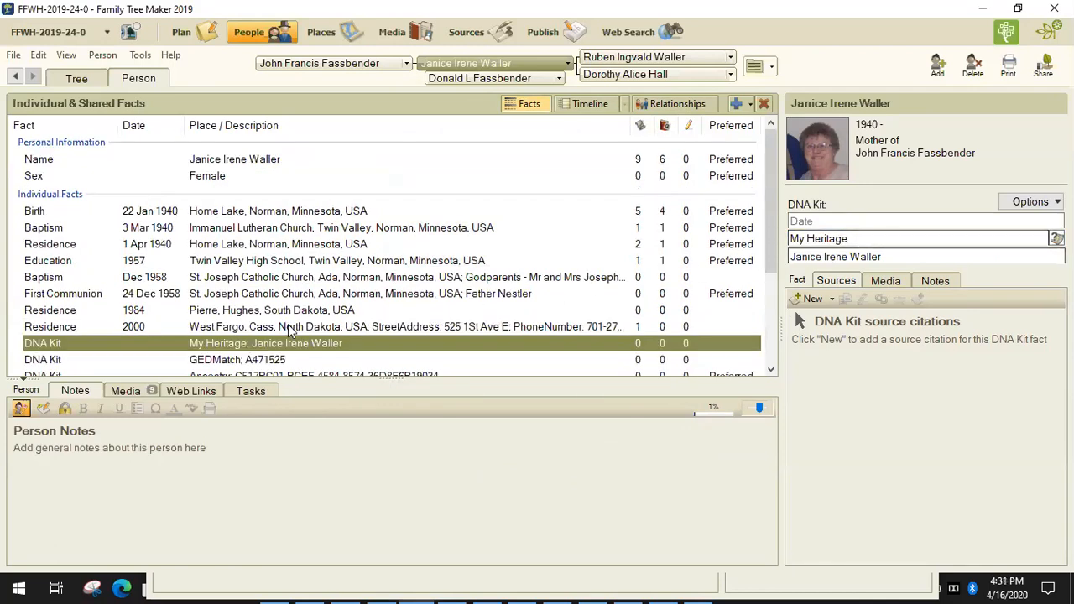
scroll(288, 317, "down", 2)
left_click(238, 300)
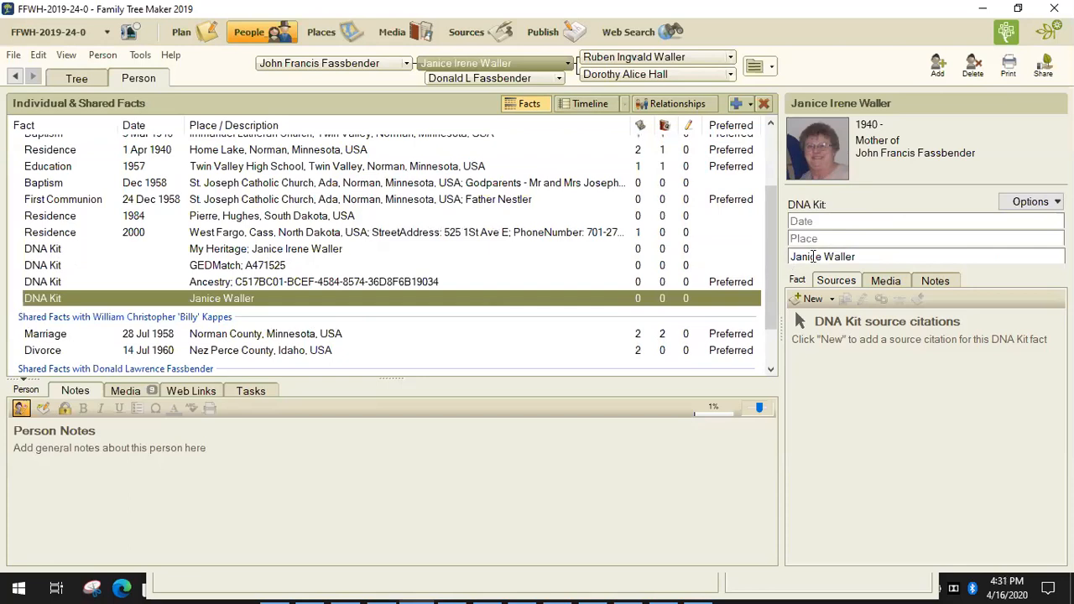
type("FTDNA")
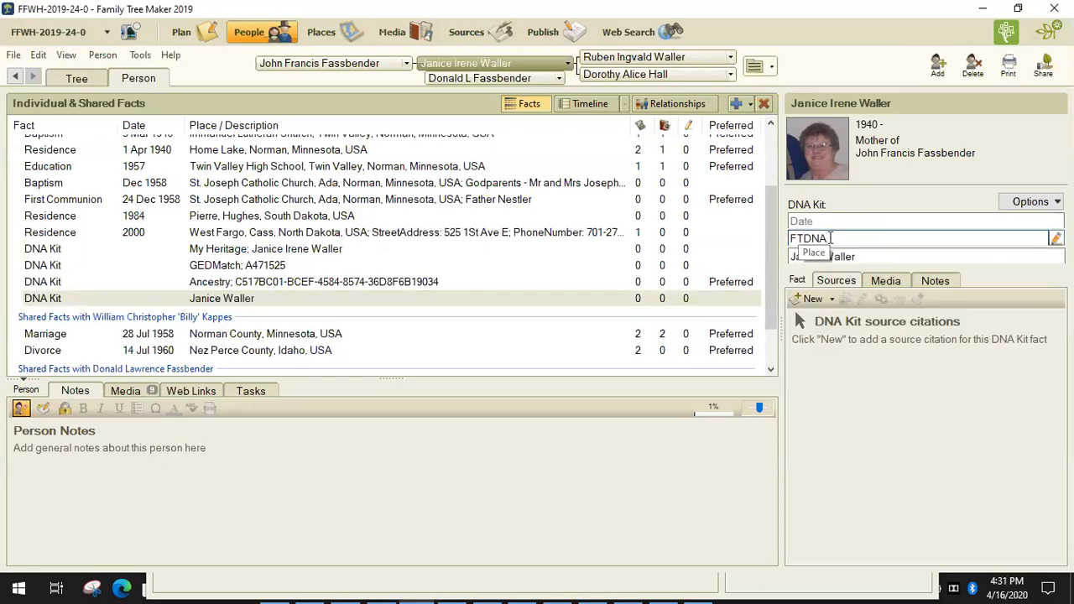
key("Tab")
scroll(348, 300, "down", 3)
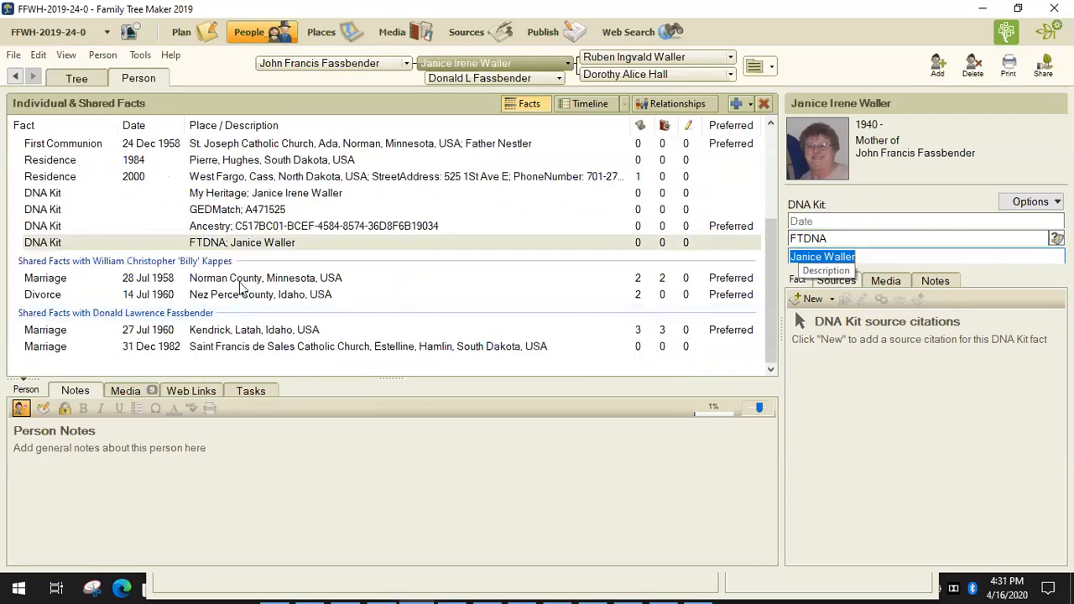
left_click(258, 228)
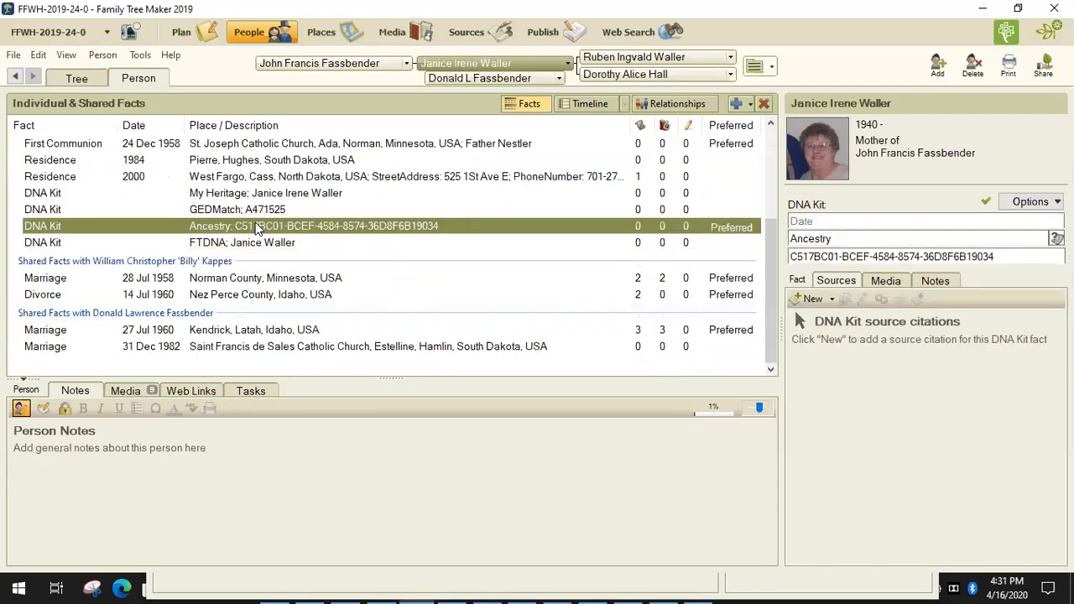
scroll(262, 212, "up", 1)
left_click(251, 240)
Step: Review the GEDMatch and Ancestry kit facts and notes, then close the FFWH-2019-24-0 tree
left_click(263, 258)
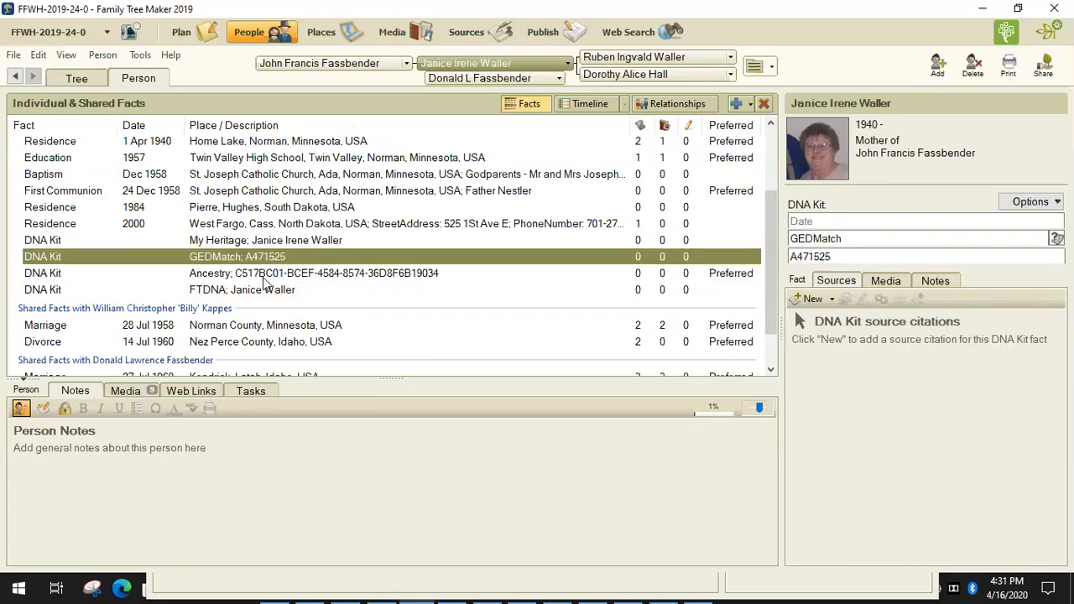
left_click(266, 277)
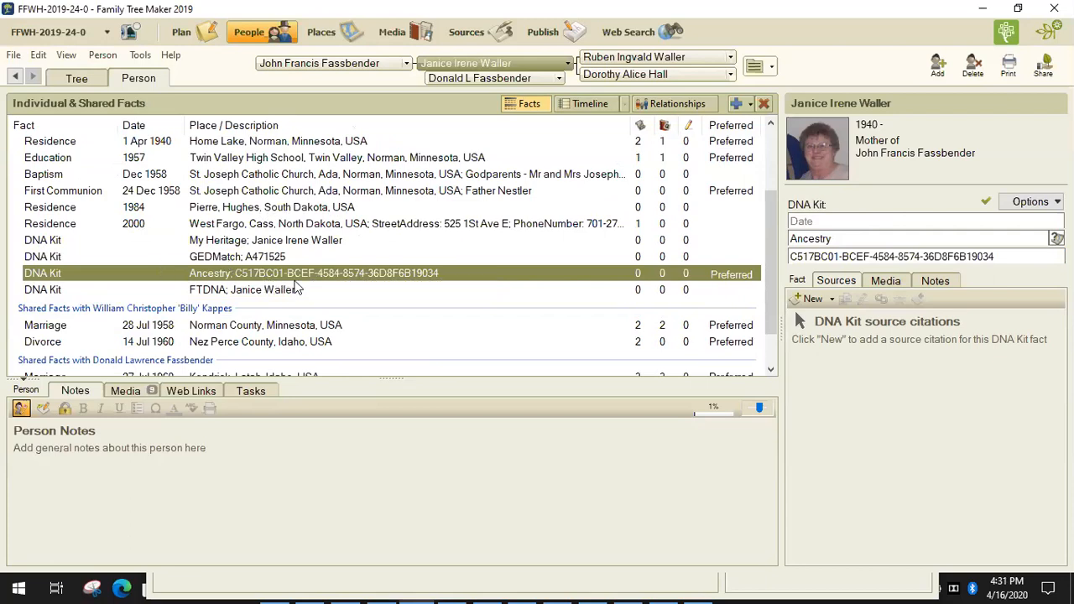
left_click(935, 280)
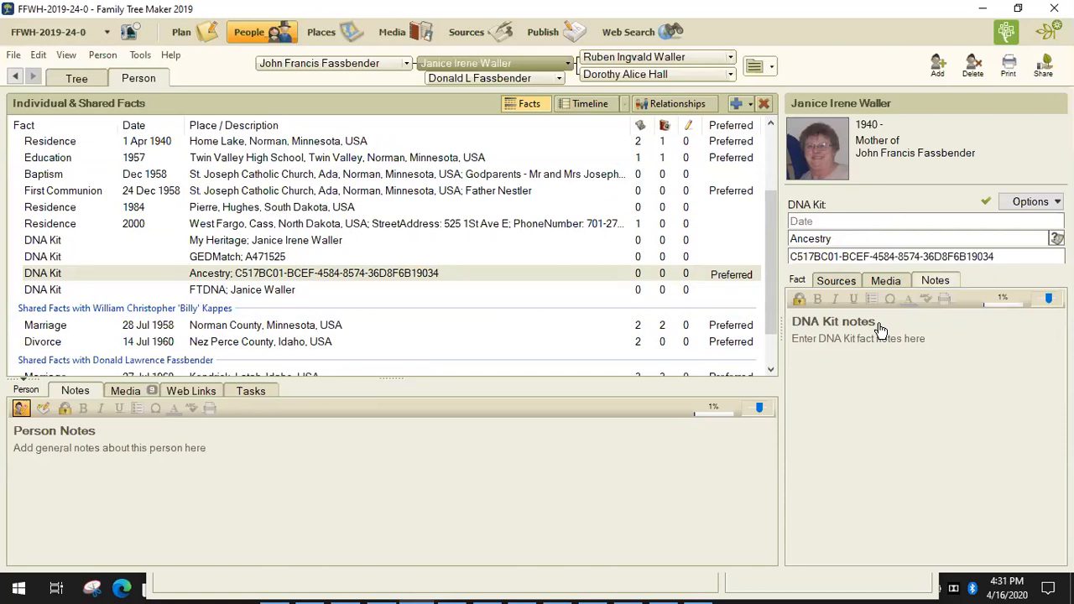
left_click(869, 240)
left_click(1055, 9)
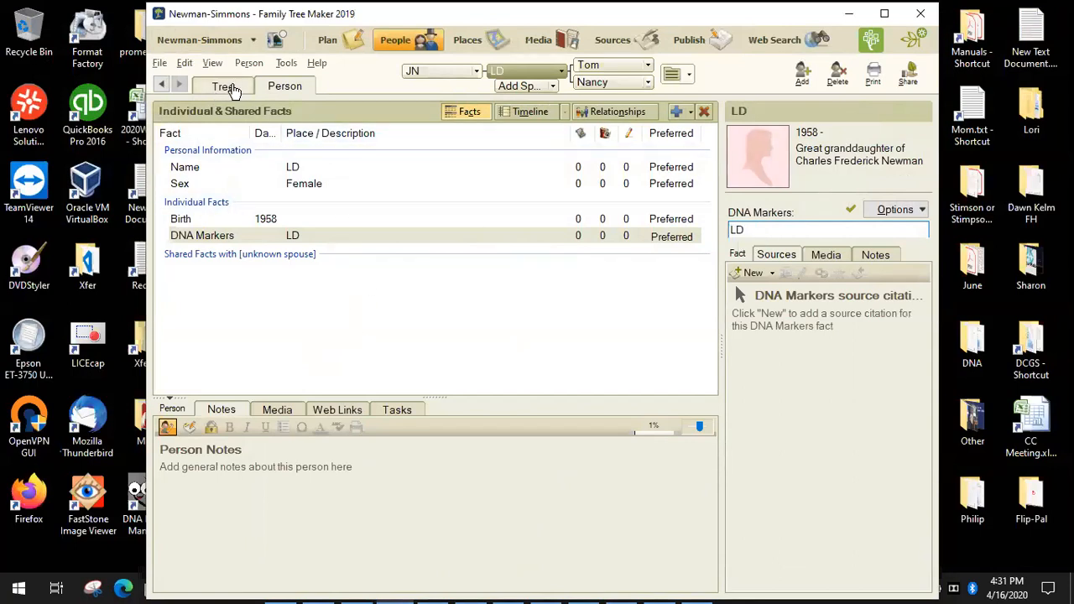
Step: Show the Newman-Simmons tree maximized as an ancestor pedigree with the home person current
left_click(232, 87)
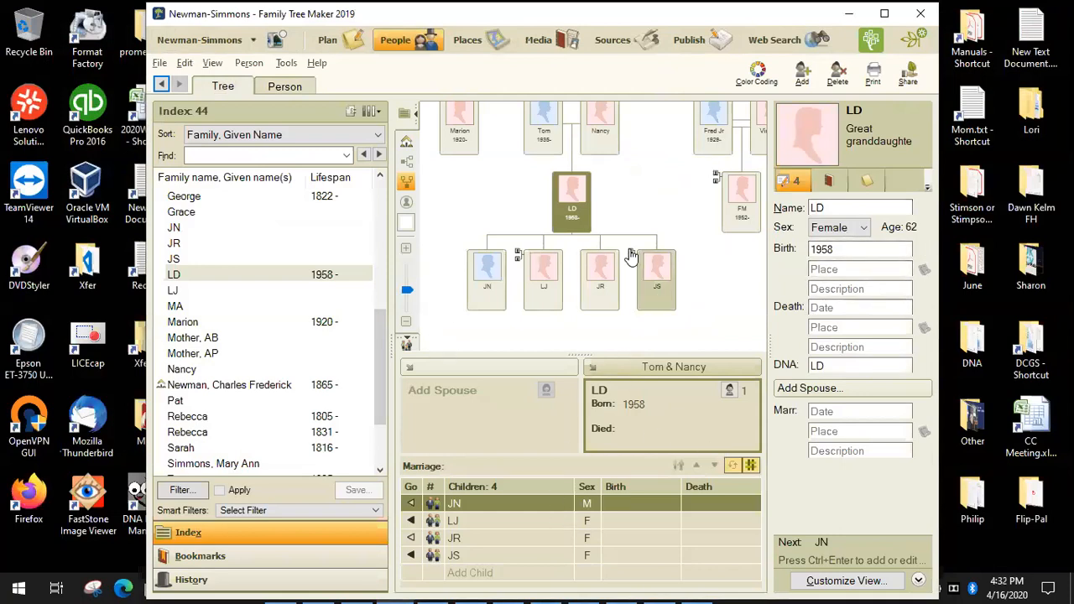
left_click(860, 368)
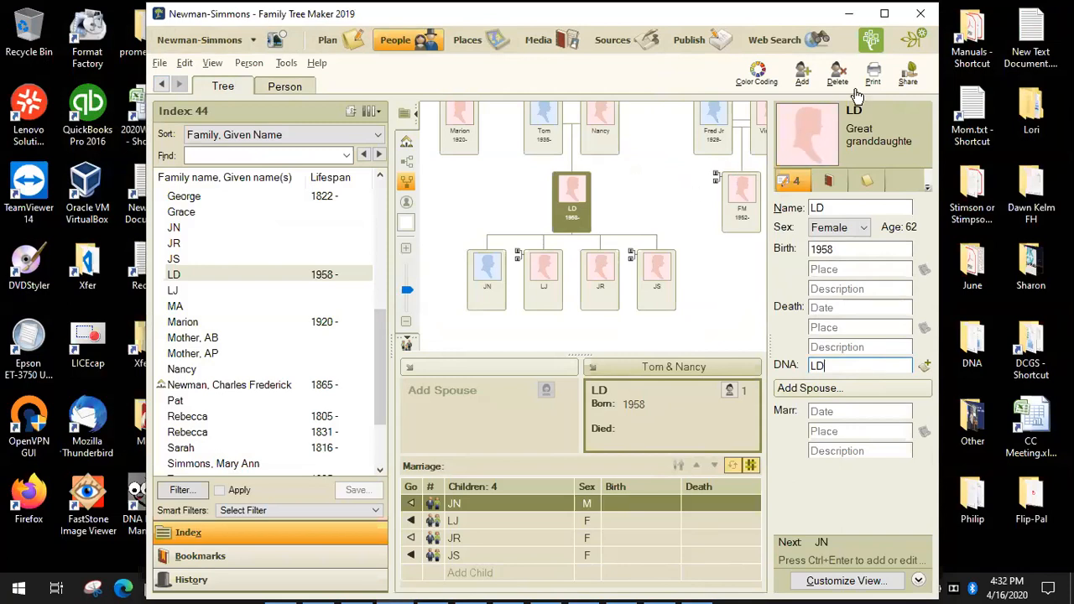
left_click(884, 14)
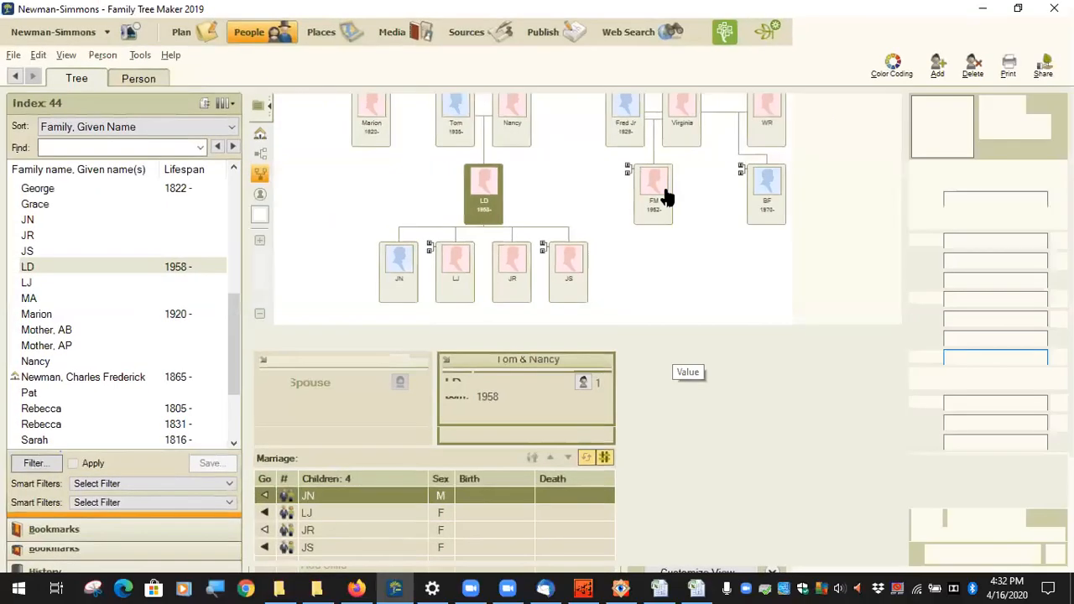
scroll(643, 297, "up", 1)
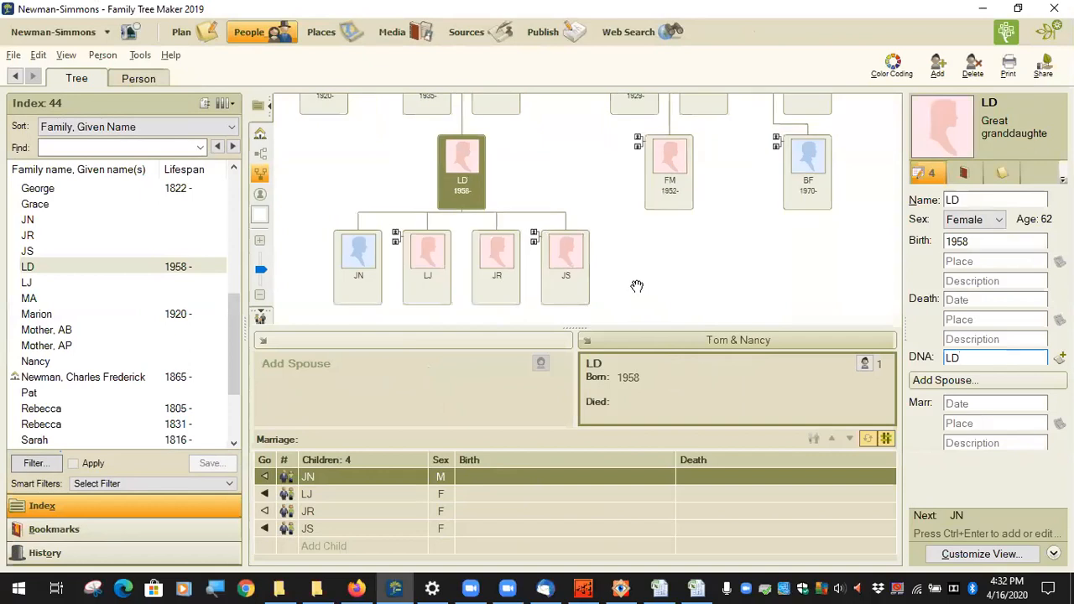
scroll(637, 286, "down", 3)
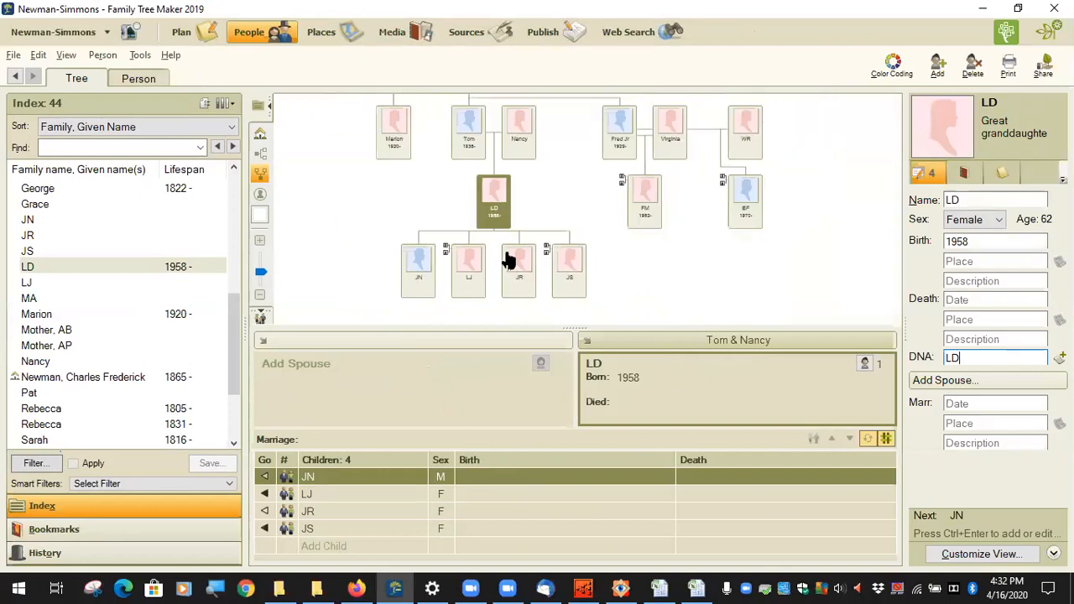
left_click(260, 154)
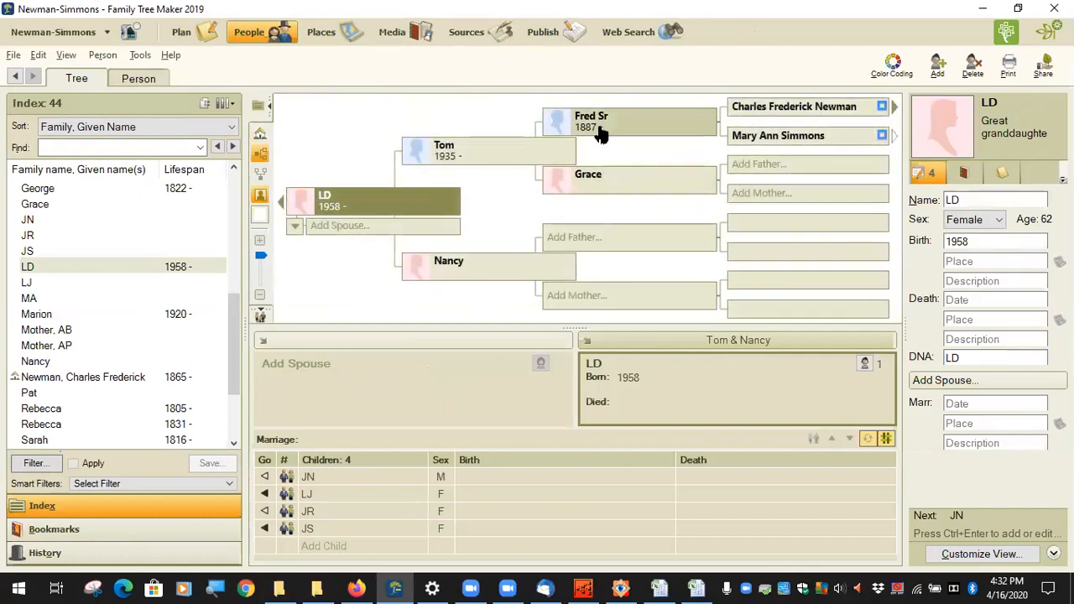
left_click(829, 114)
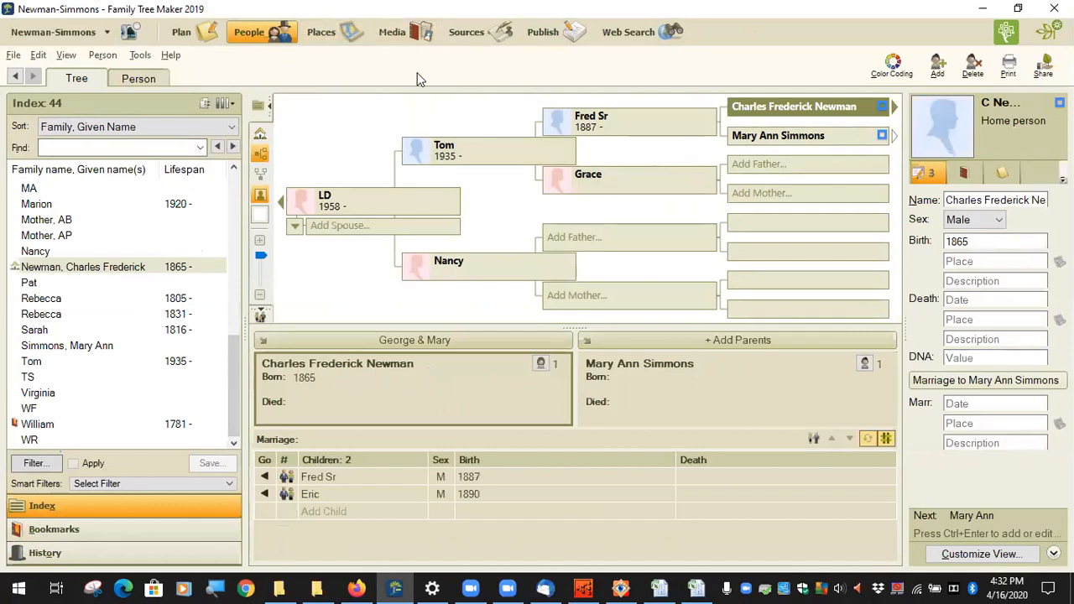
Step: Export the tree to Charting Companion through Tools > Plugins > Export With Plugin
left_click(149, 57)
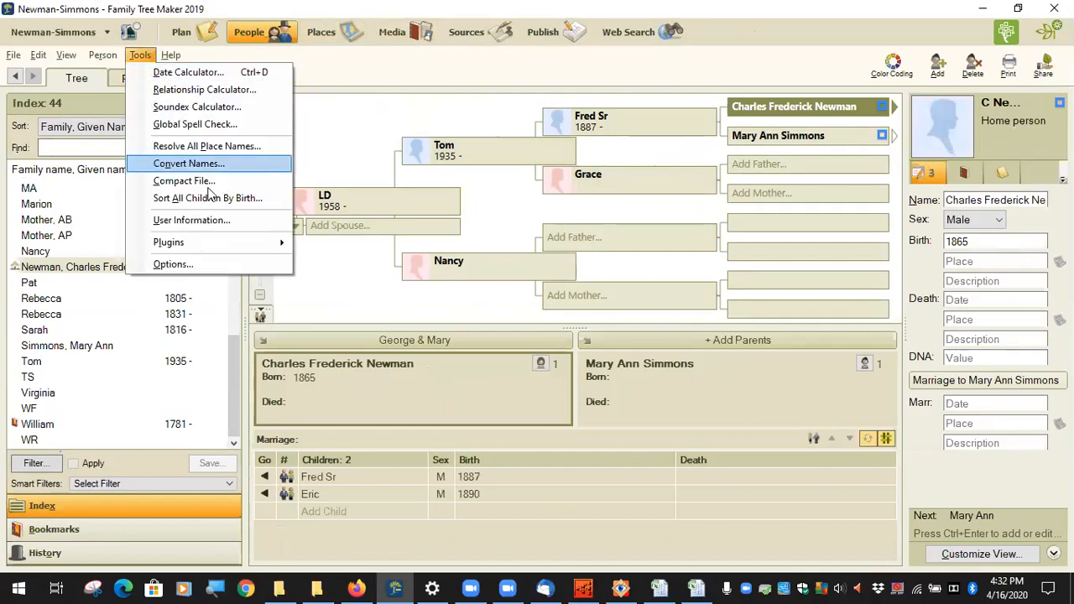
mouse_move(240, 243)
mouse_move(373, 244)
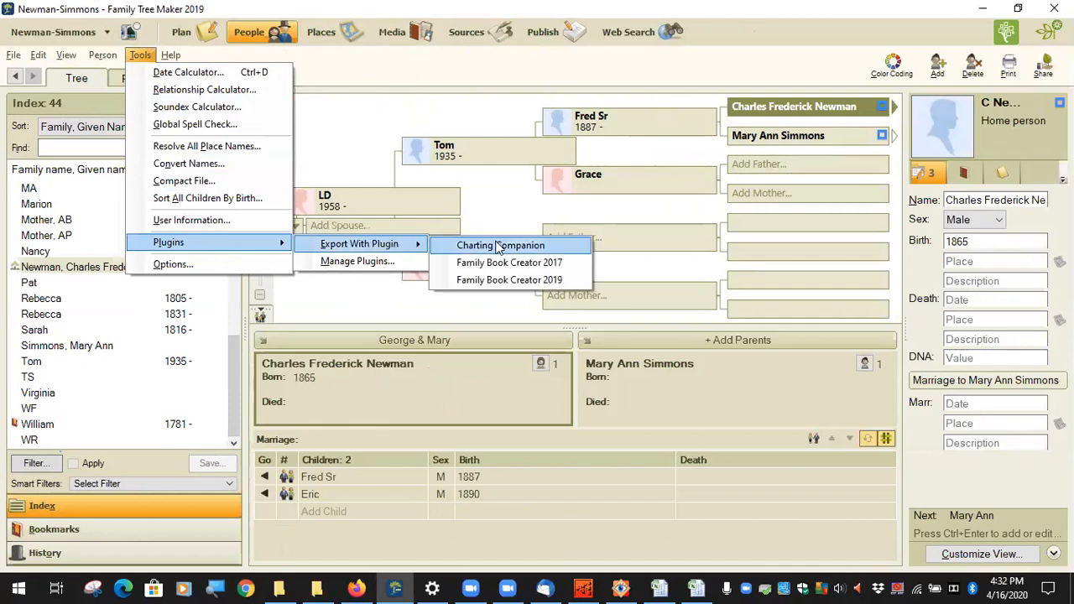
left_click(507, 249)
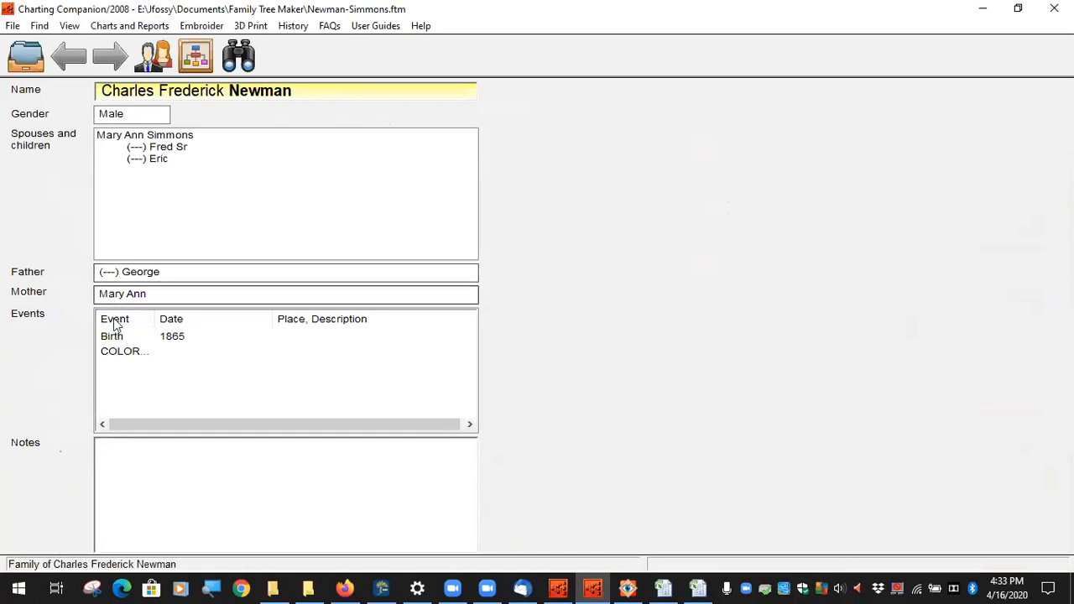
Step: Navigate from the first son's family up two generations to George's family, then open Charts and Reports
double_click(176, 151)
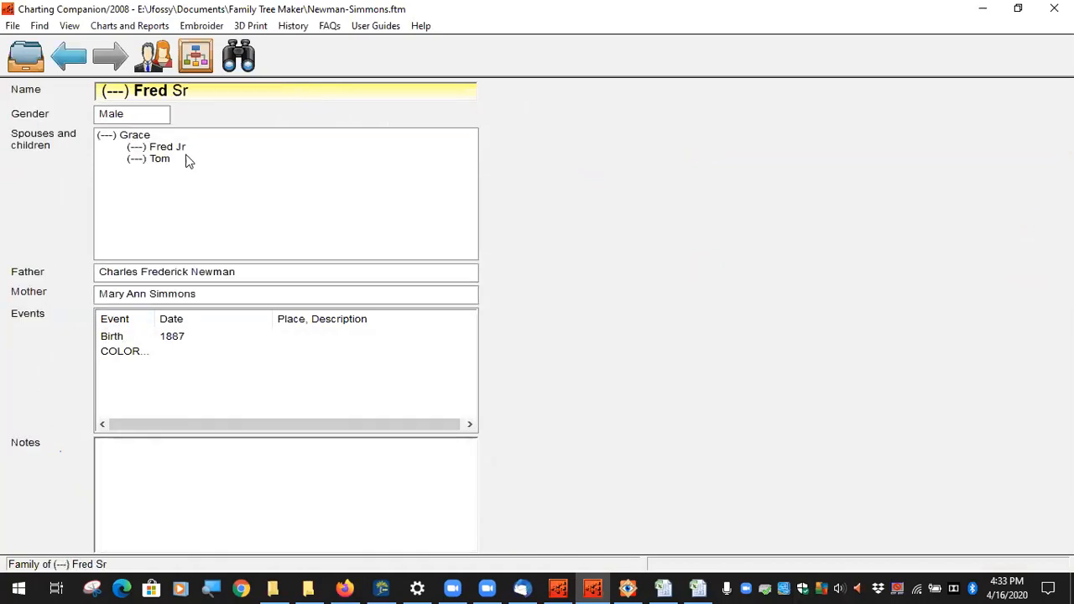
double_click(223, 278)
double_click(144, 278)
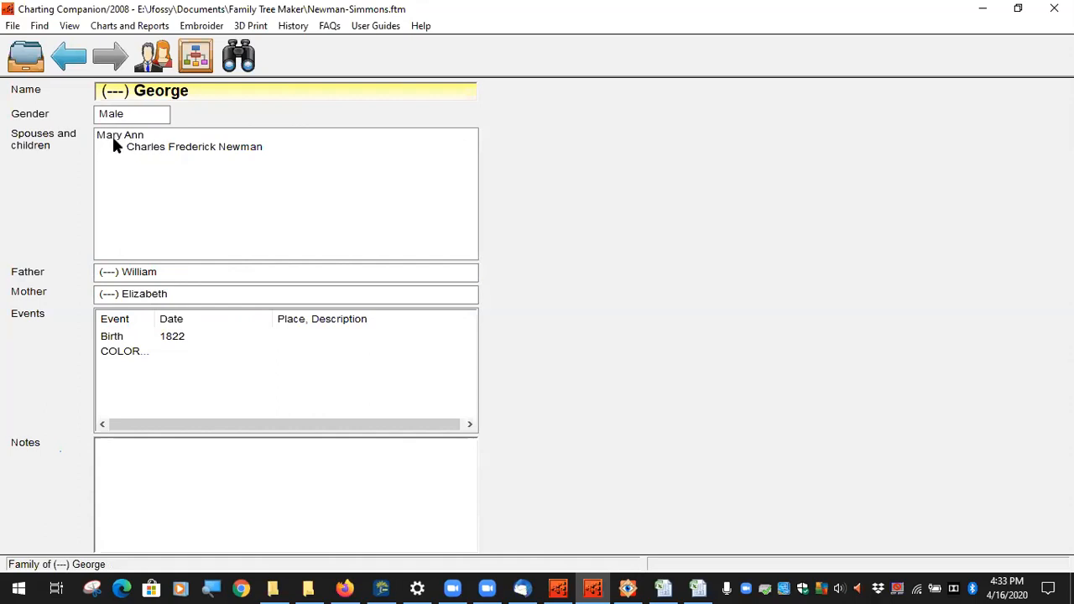
left_click(130, 26)
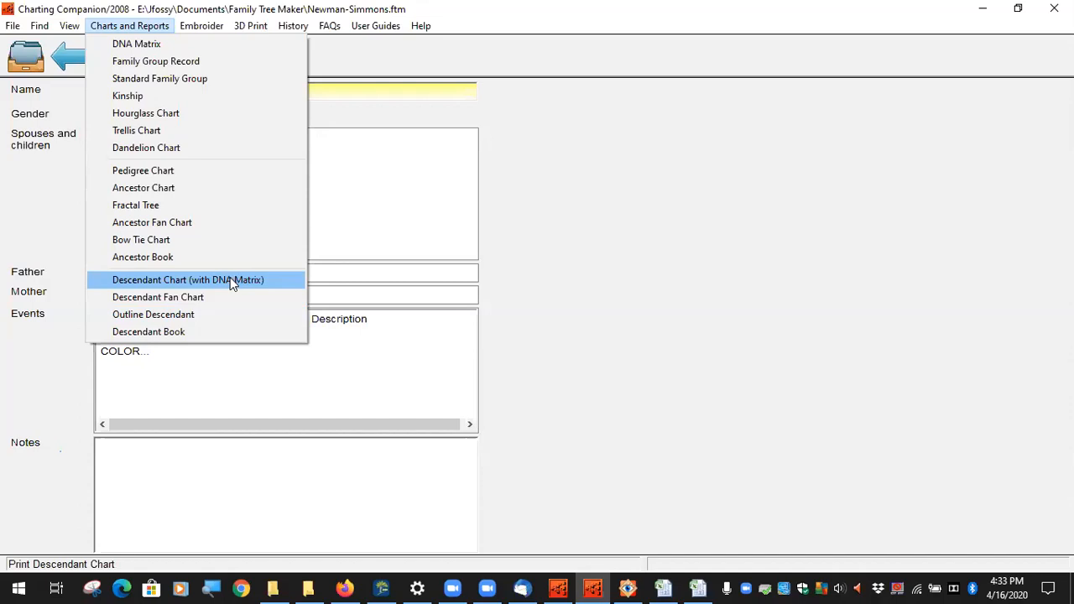
Step: Preview a Descendant Chart for George with its default settings
left_click(175, 280)
left_click(416, 79)
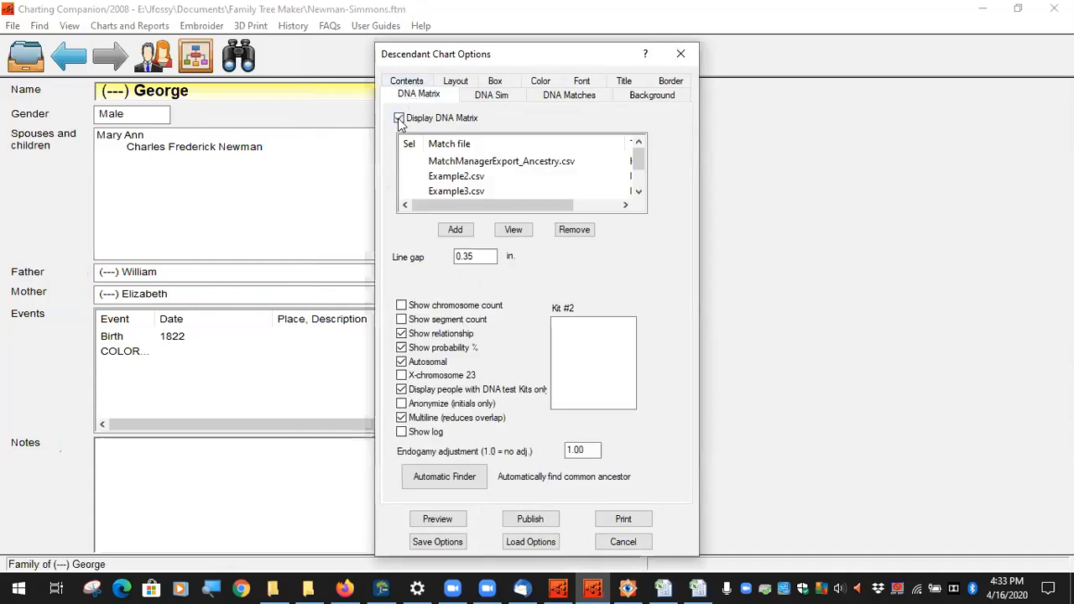
left_click(406, 80)
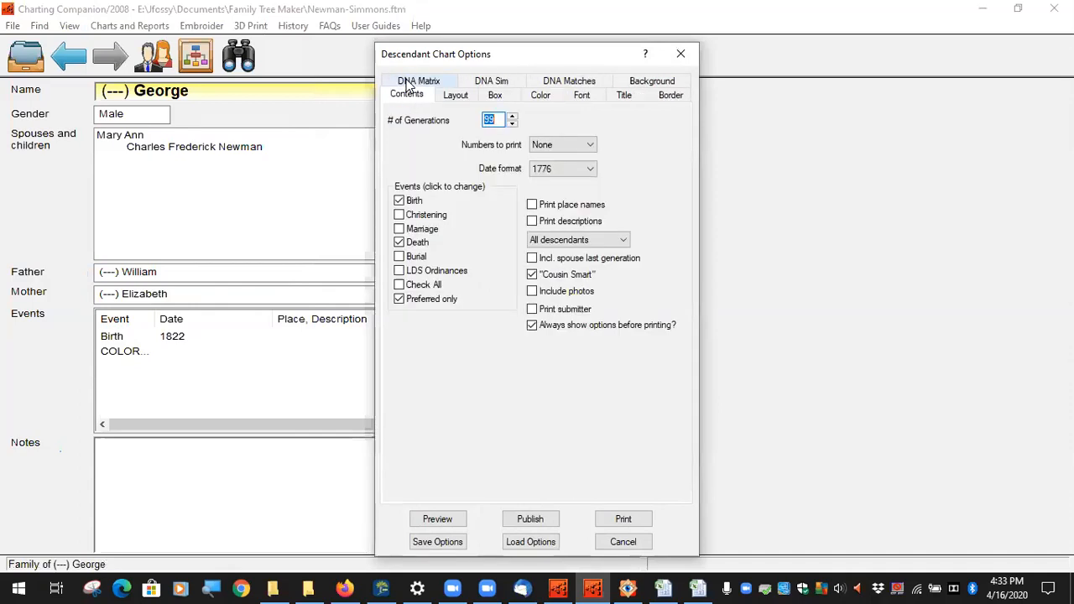
left_click(438, 519)
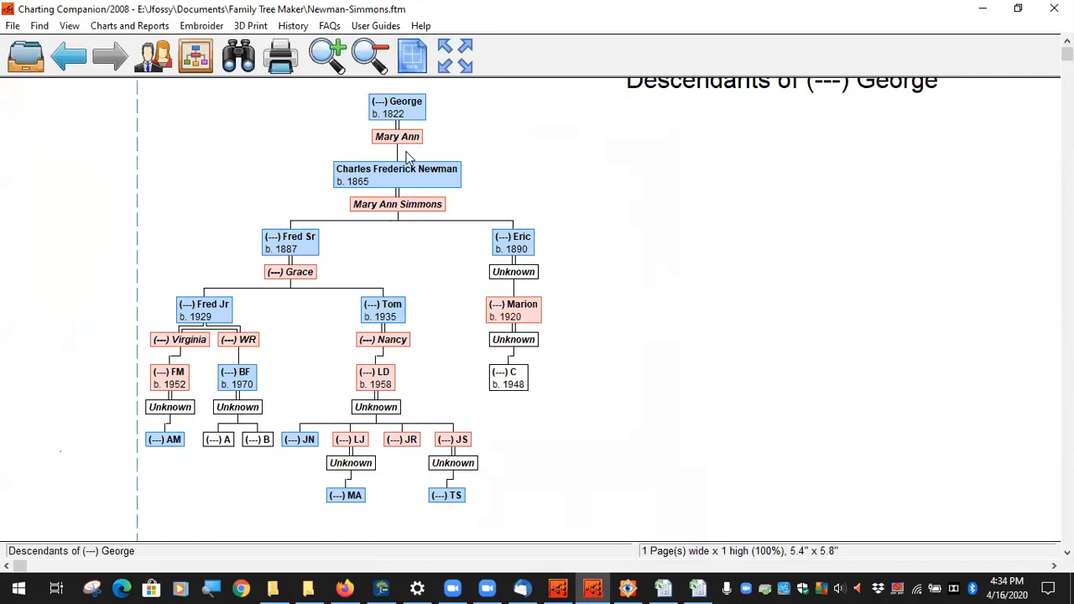
Step: Redraw the chart top-down with spouses on the same level and bring its title into view
left_click(129, 26)
left_click(200, 284)
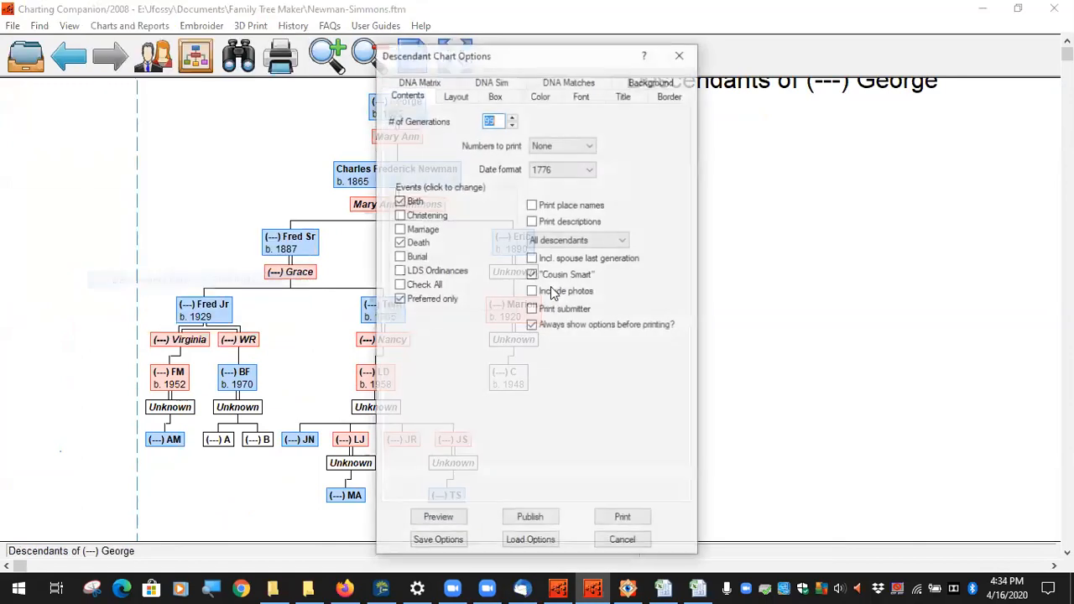
left_click(459, 95)
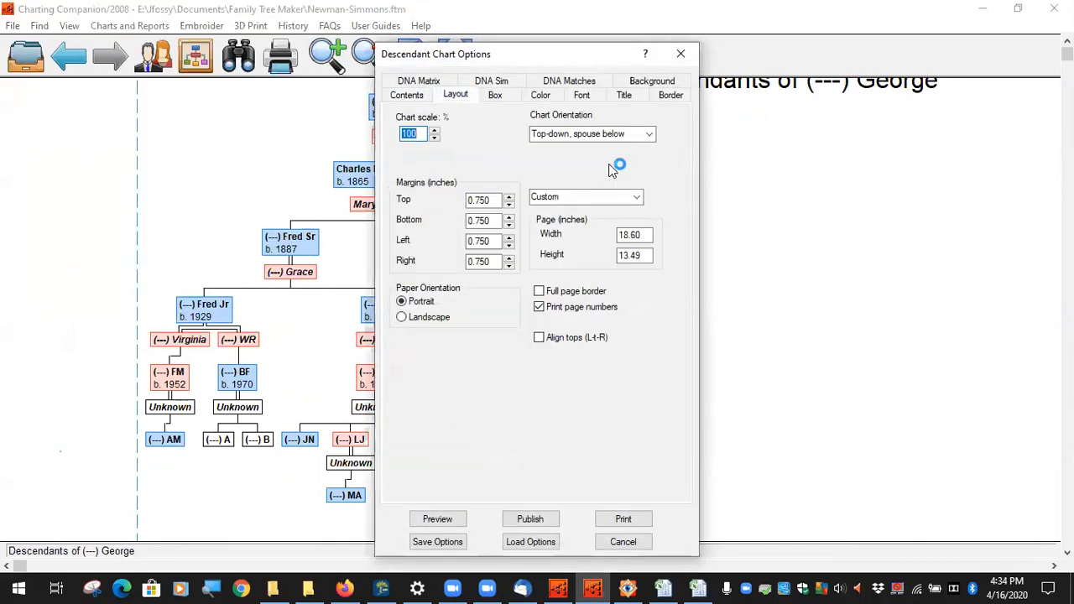
left_click(648, 134)
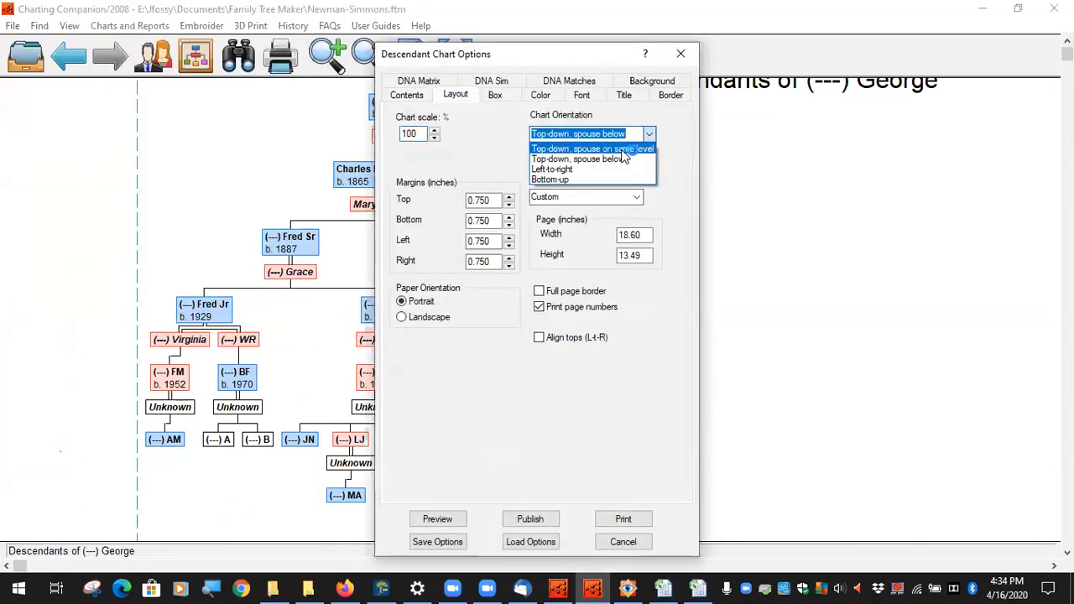
left_click(588, 146)
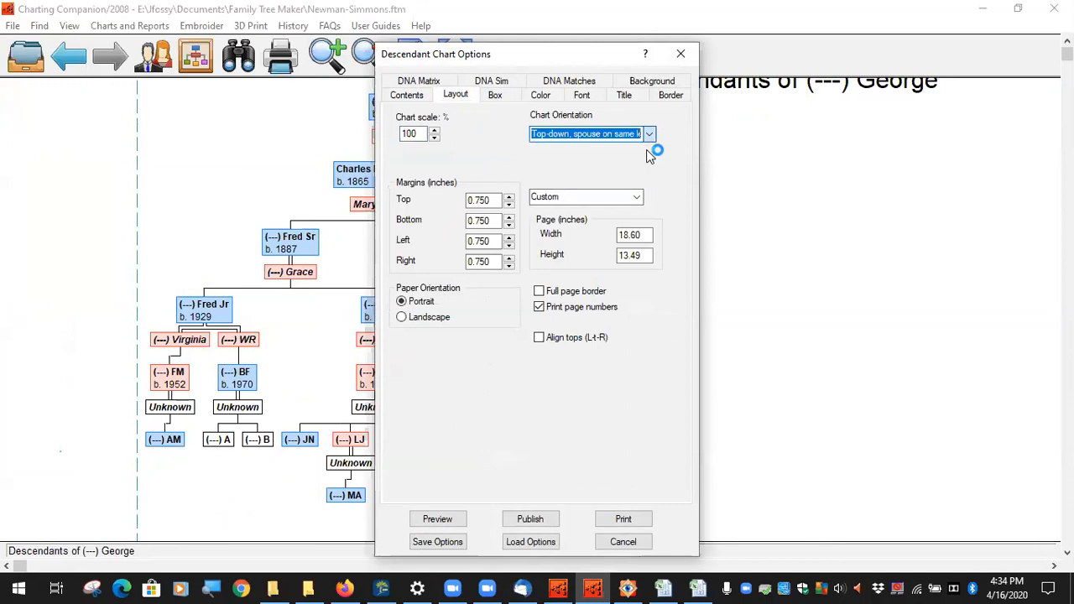
left_click(437, 519)
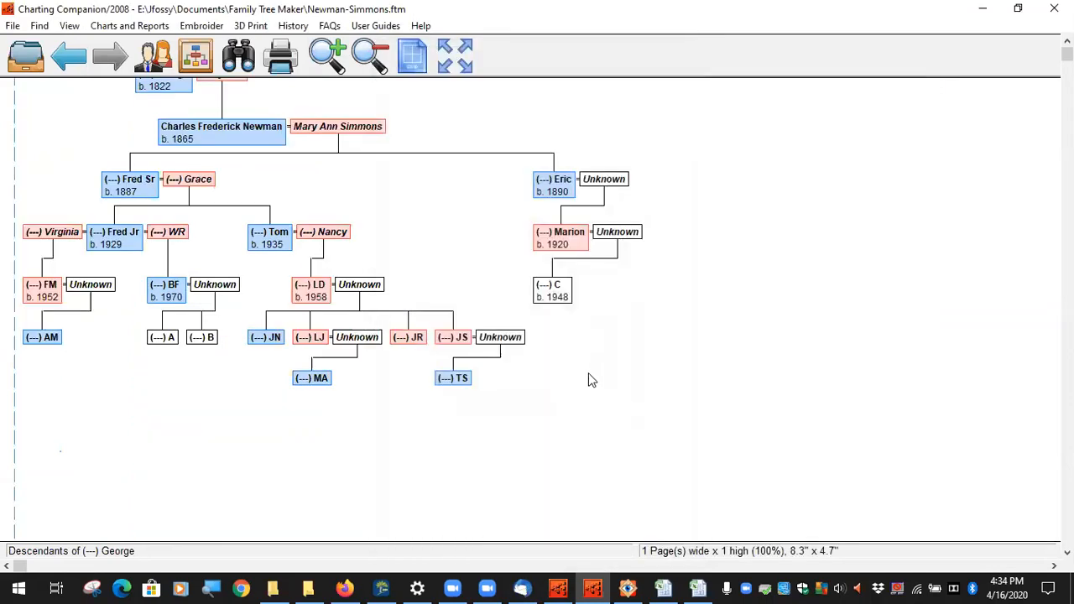
left_click_drag(417, 203, 525, 314)
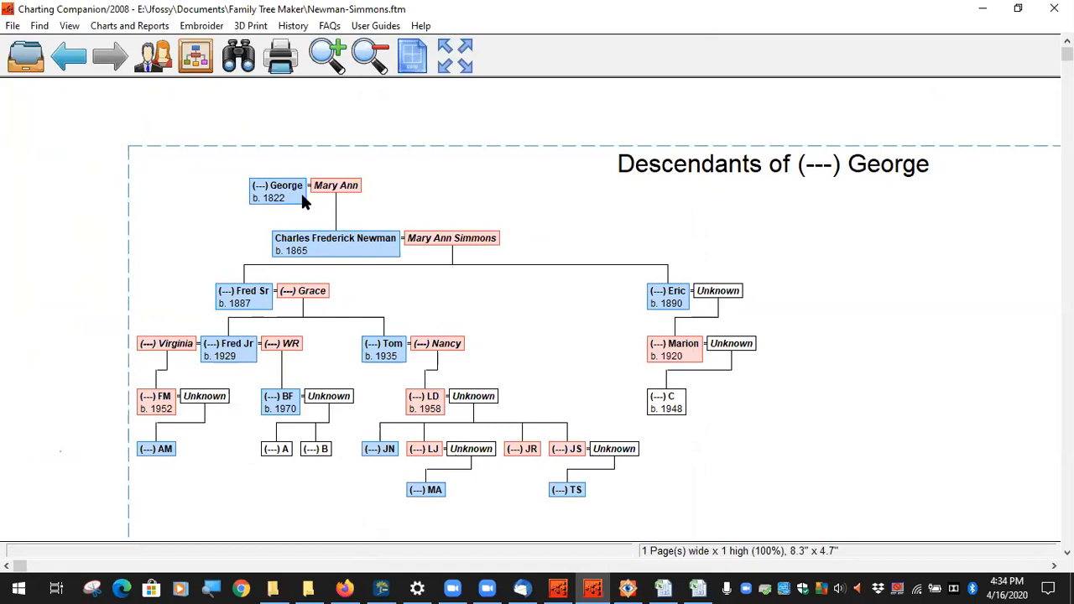
Step: Preview George's descendant chart with spouses omitted from the contents
left_click(129, 26)
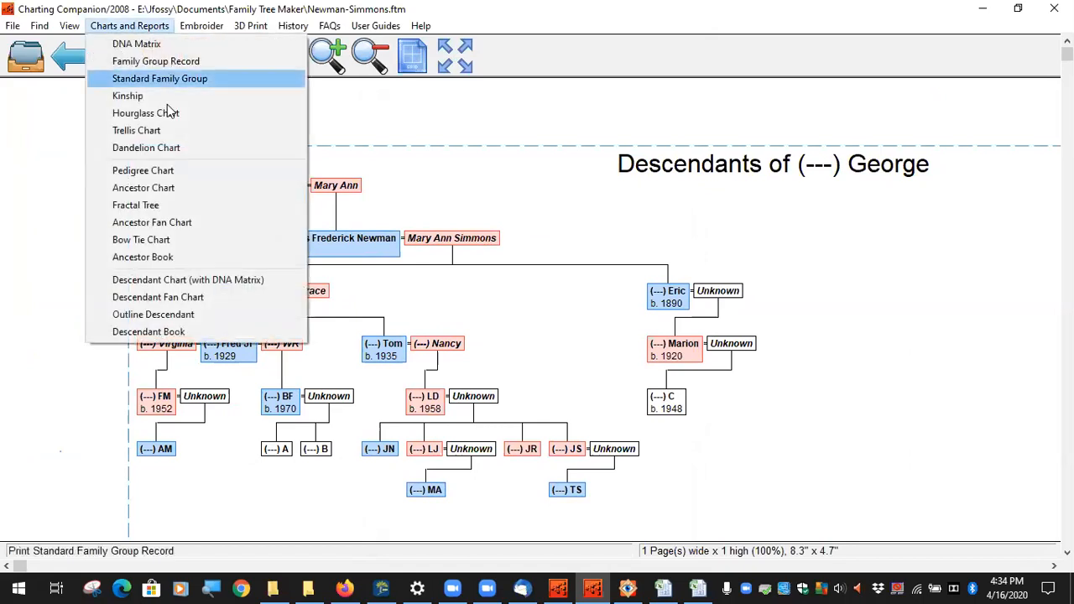
left_click(211, 279)
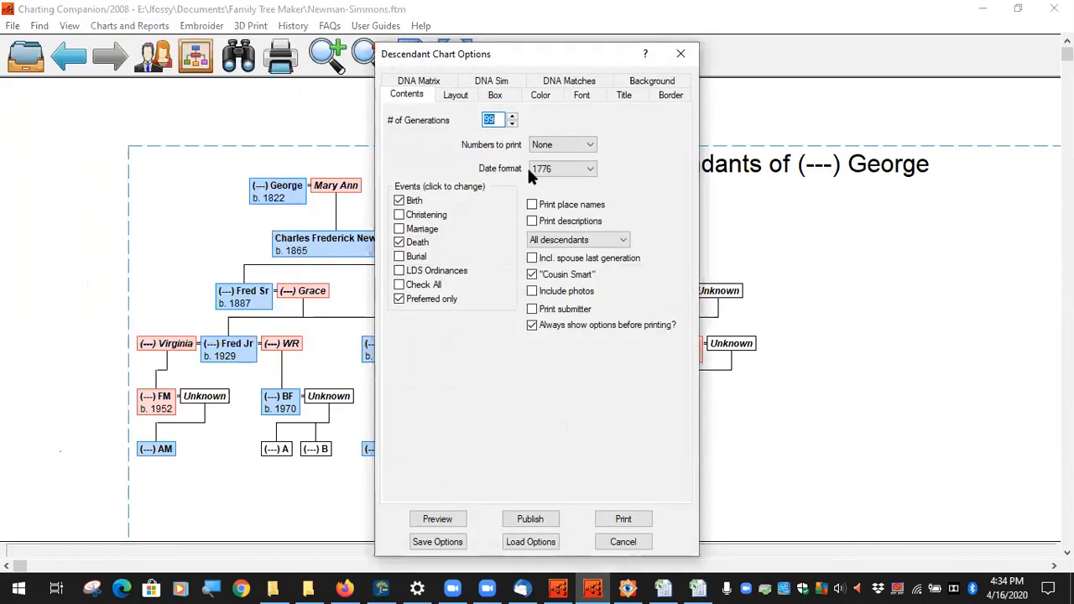
left_click(627, 239)
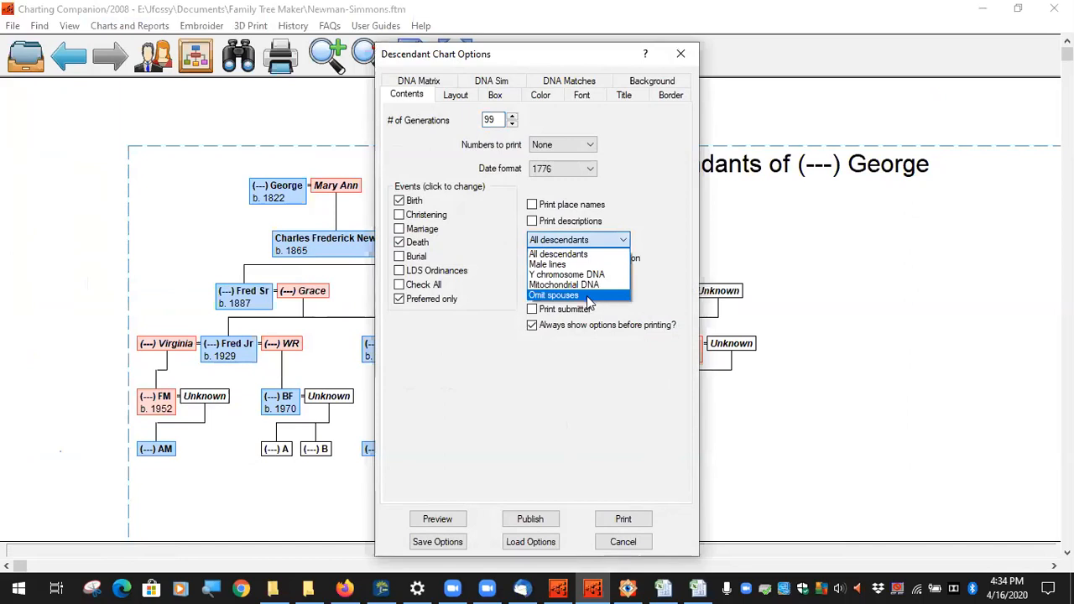
left_click(587, 296)
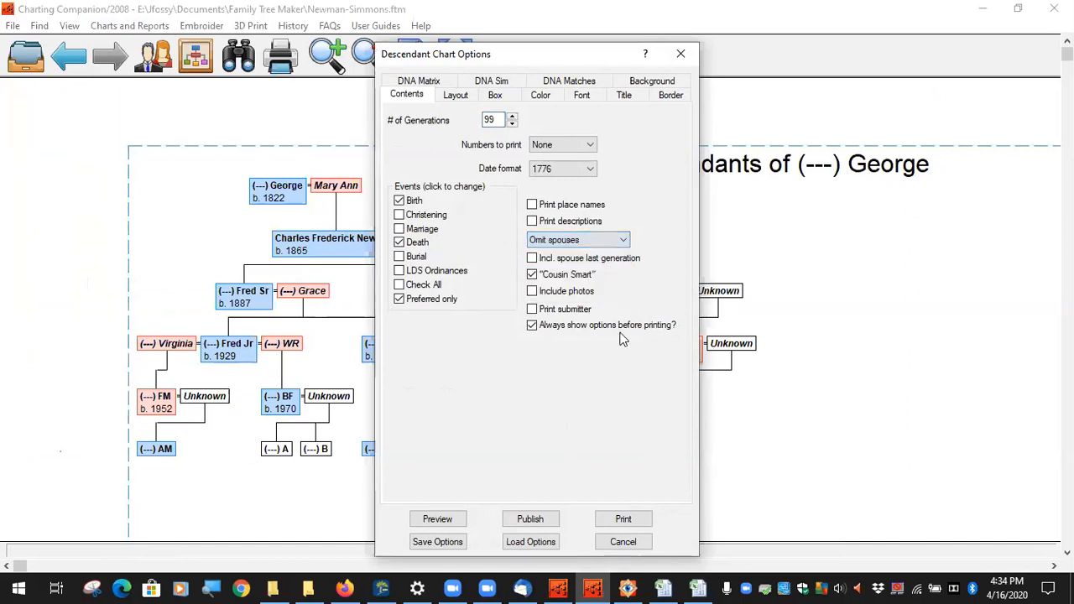
left_click(625, 240)
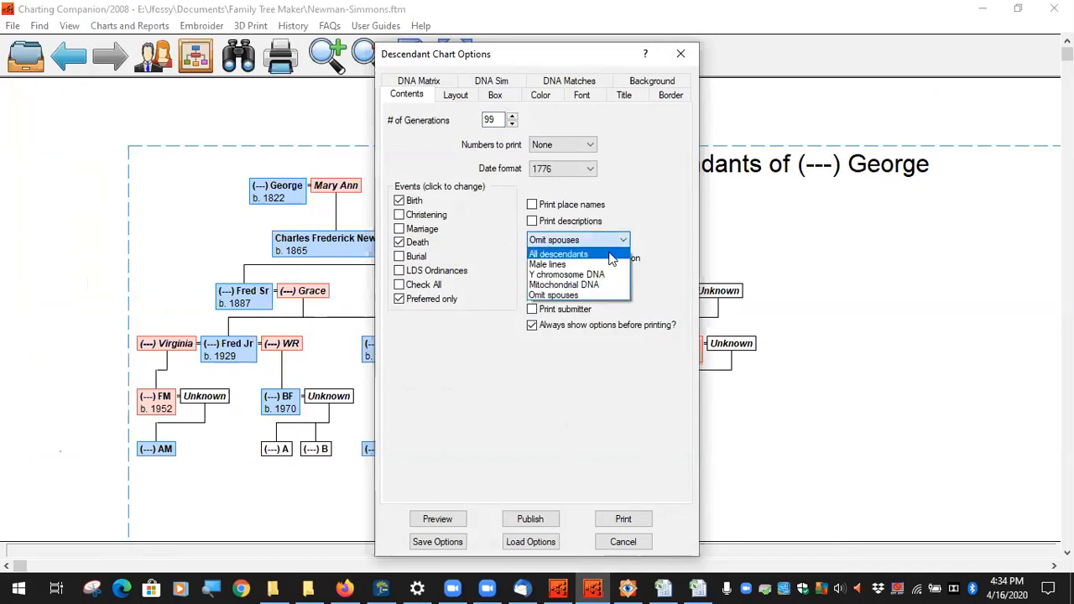
left_click(614, 255)
left_click(624, 241)
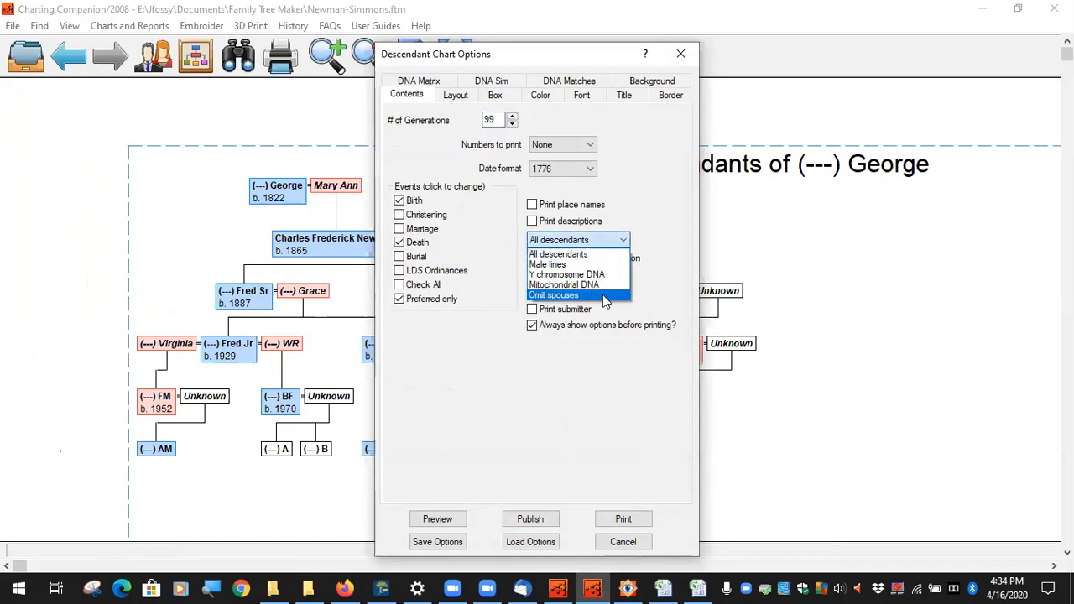
left_click(579, 296)
left_click(439, 515)
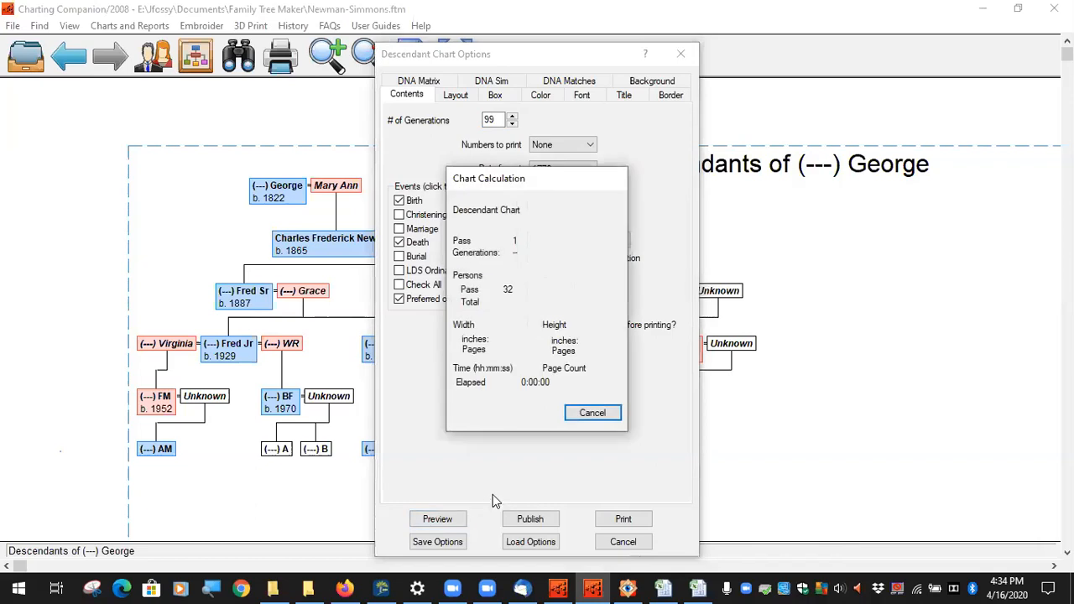
left_click_drag(455, 229, 547, 305)
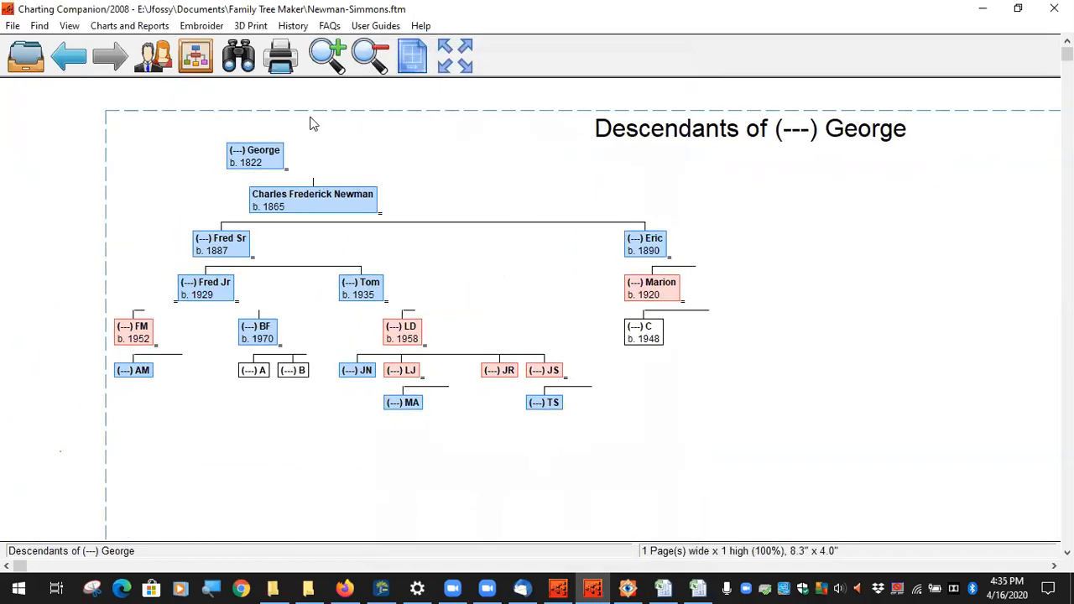
Step: Change the chart orientation to top-down with spouses below and preview again
left_click(128, 25)
left_click(180, 278)
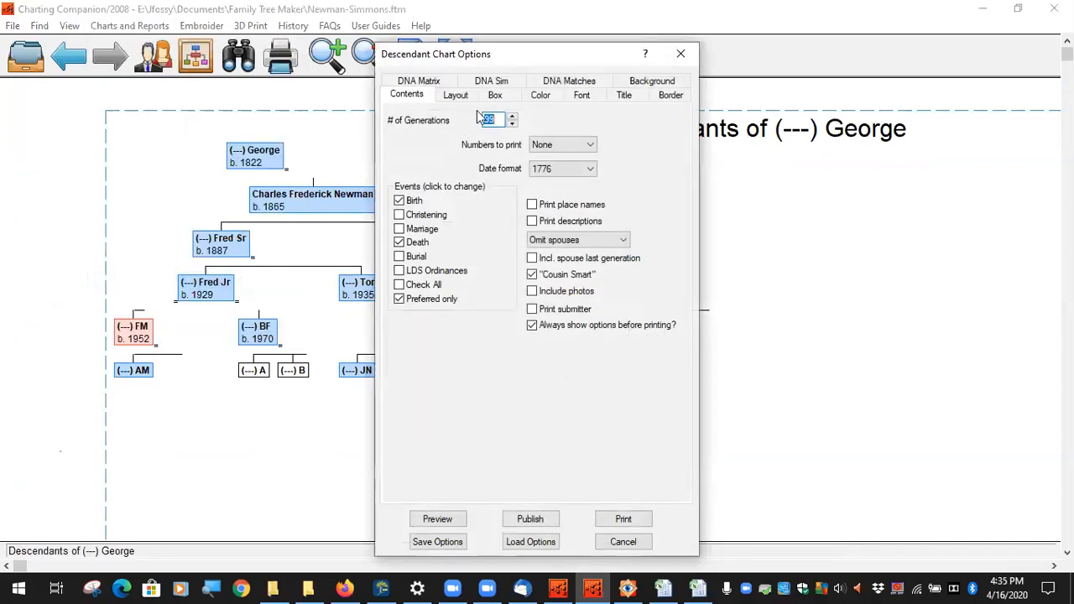
left_click(454, 95)
left_click(649, 134)
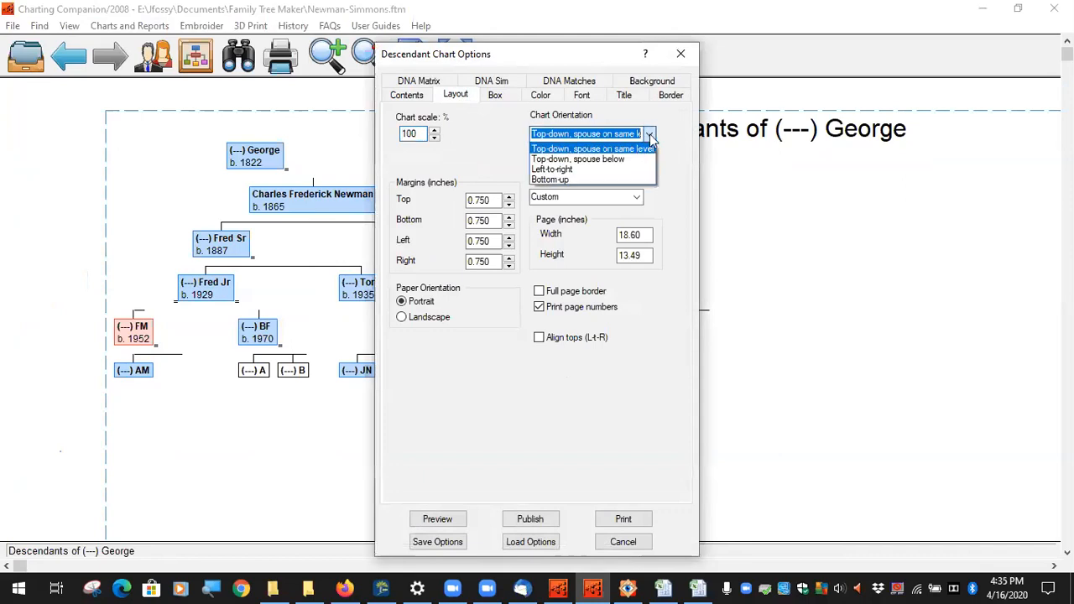
left_click(632, 160)
left_click(444, 518)
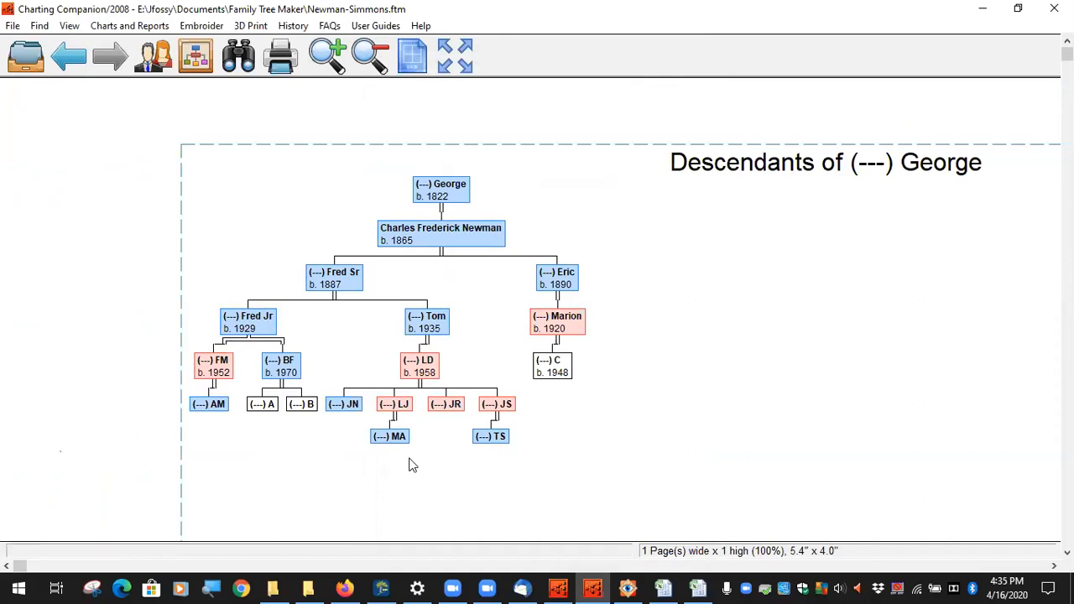
Step: Keep the descendant chart layout top-down with spouses placed below each descendant, and preview it
left_click(126, 26)
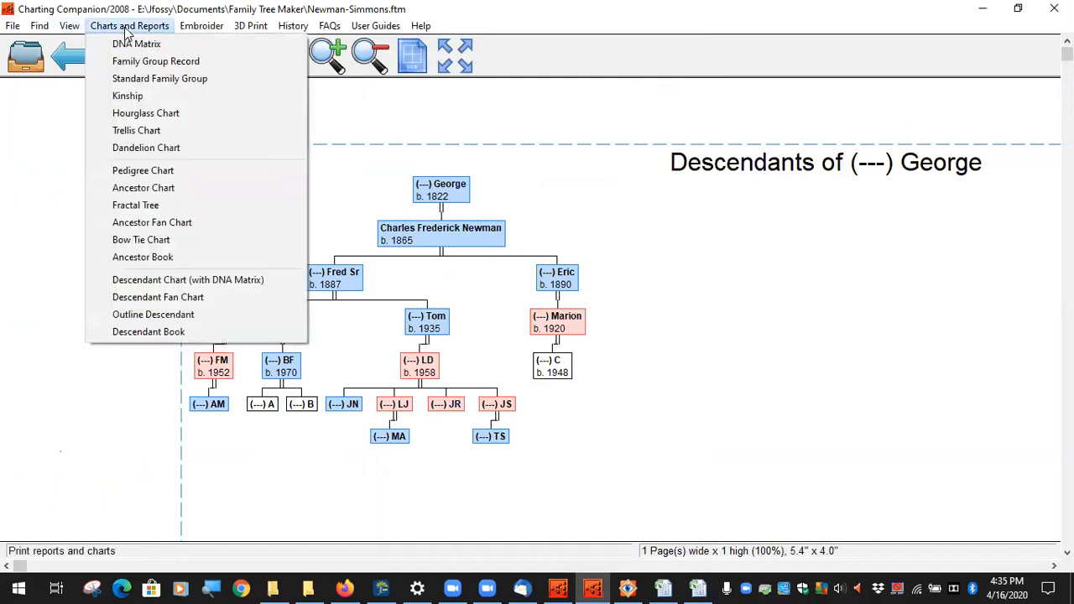
left_click(165, 280)
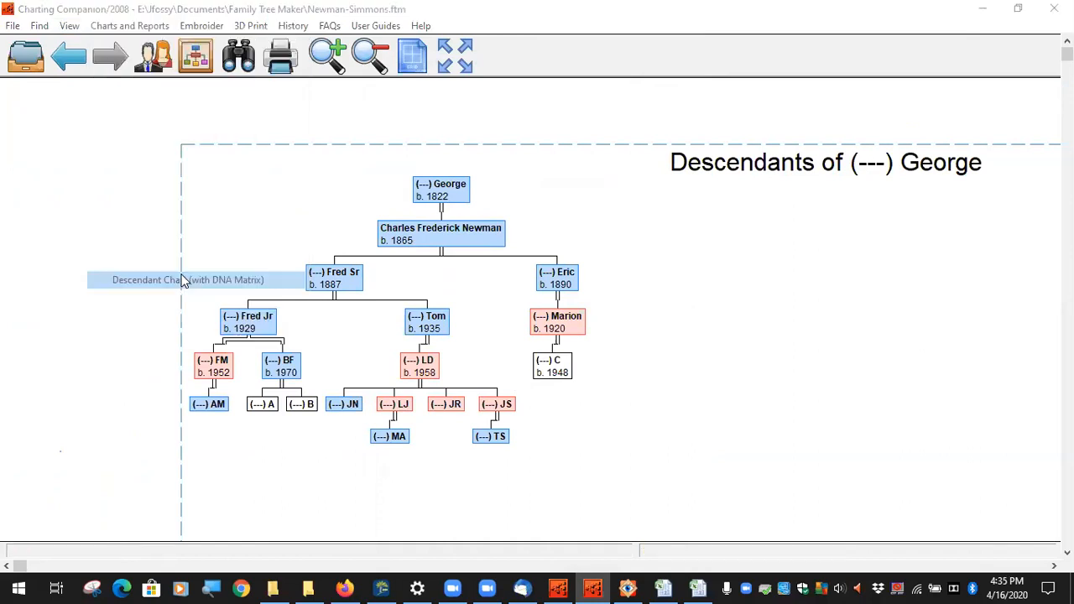
left_click(454, 97)
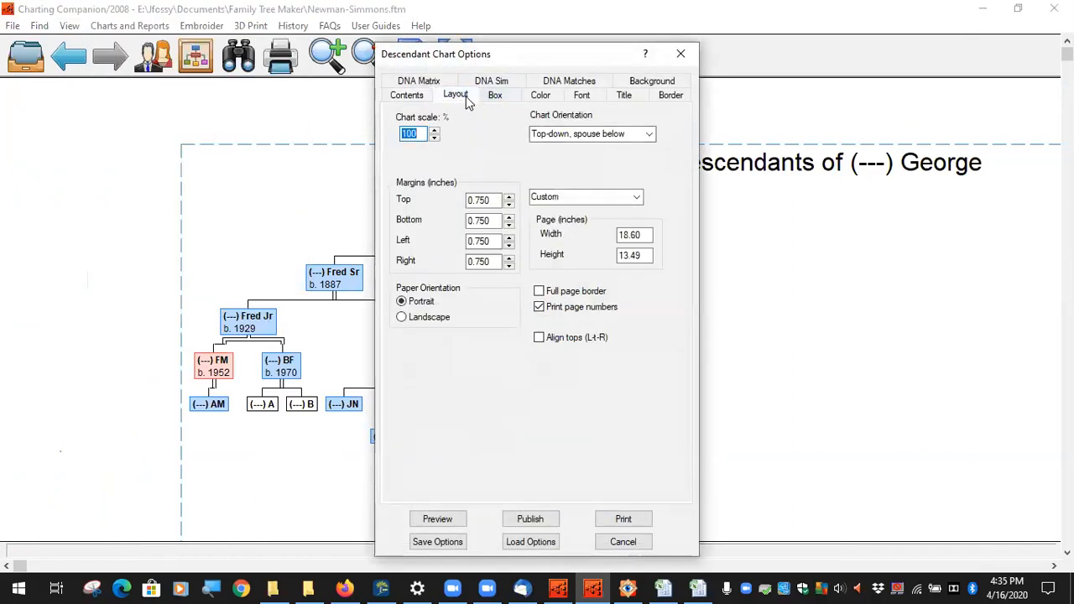
left_click(650, 134)
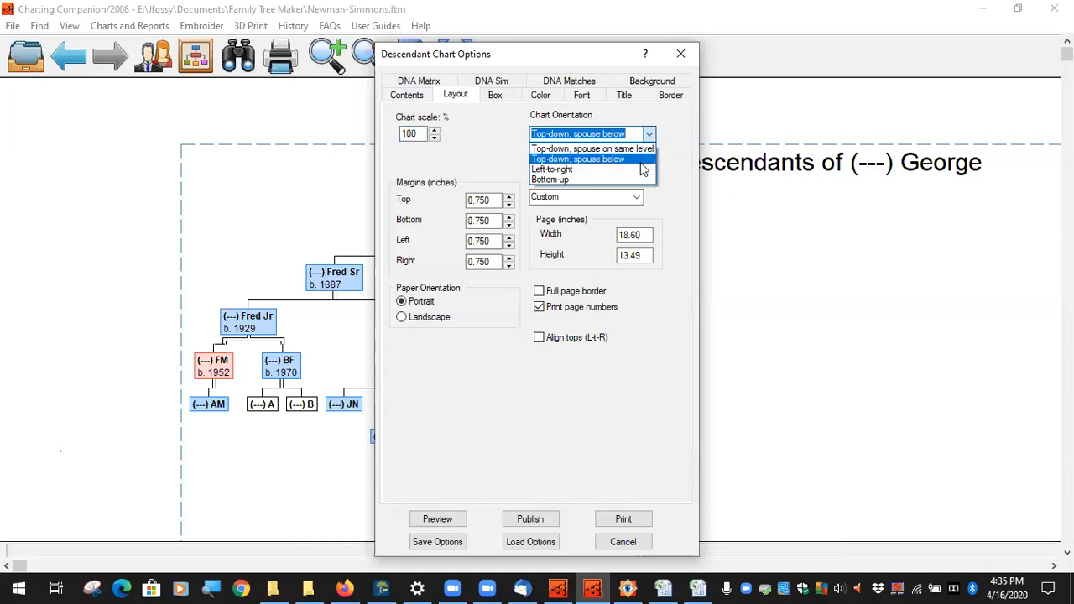
left_click(641, 163)
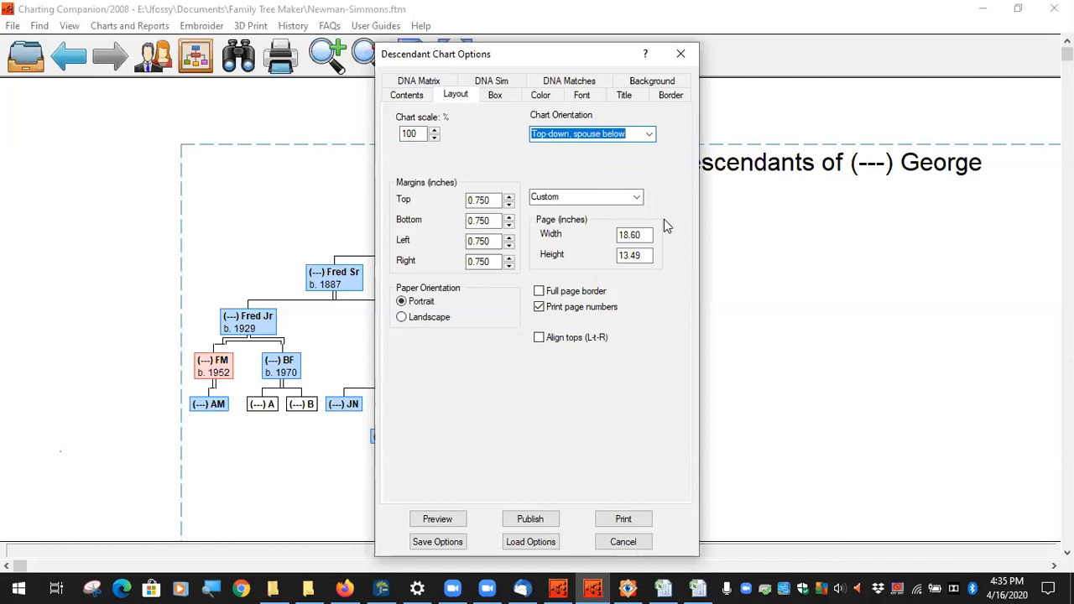
left_click(440, 520)
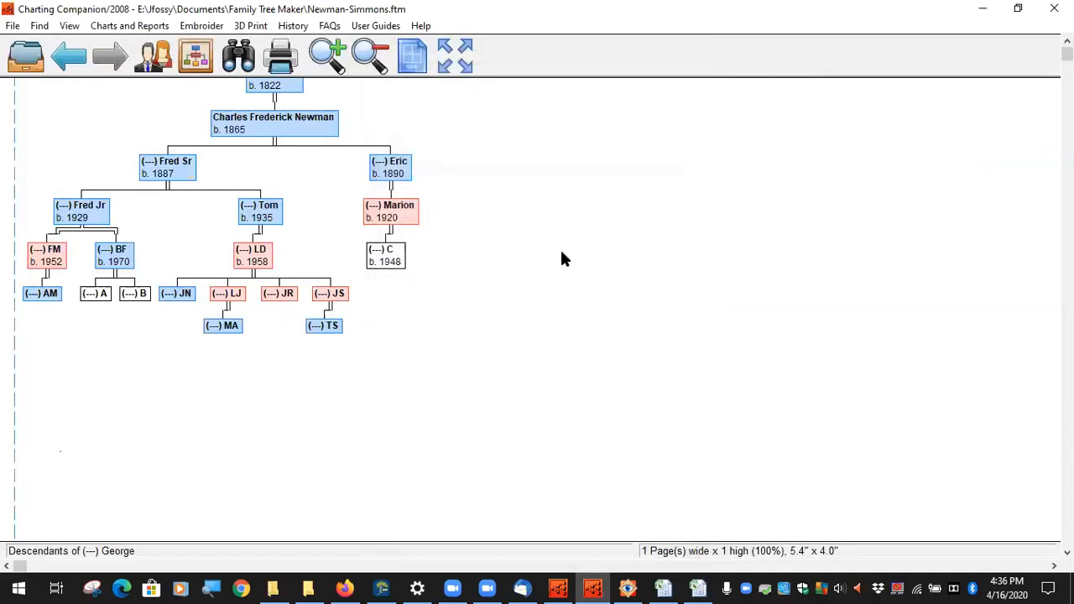
Step: Set the chart contents to include All descendants with spouses, then preview the chart
left_click(126, 25)
left_click(212, 280)
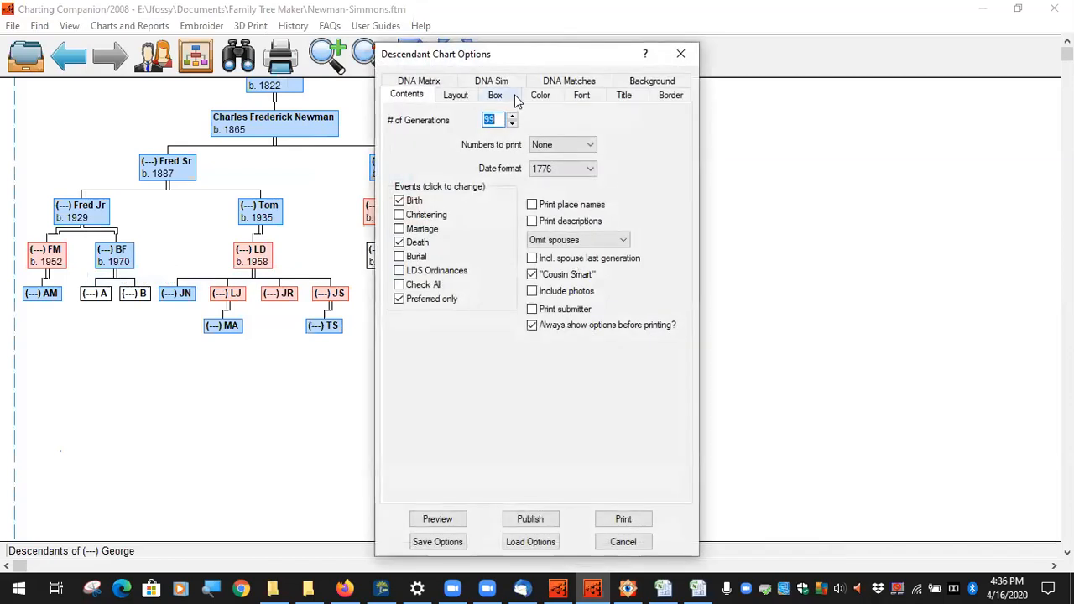
left_click(453, 97)
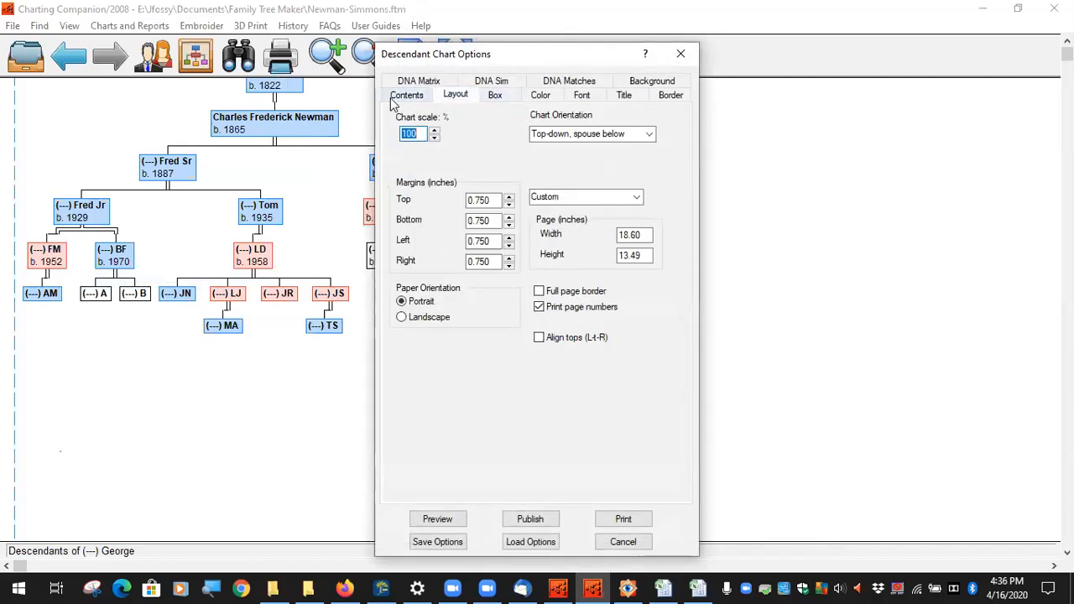
left_click(397, 95)
left_click(588, 240)
left_click(579, 252)
left_click(435, 518)
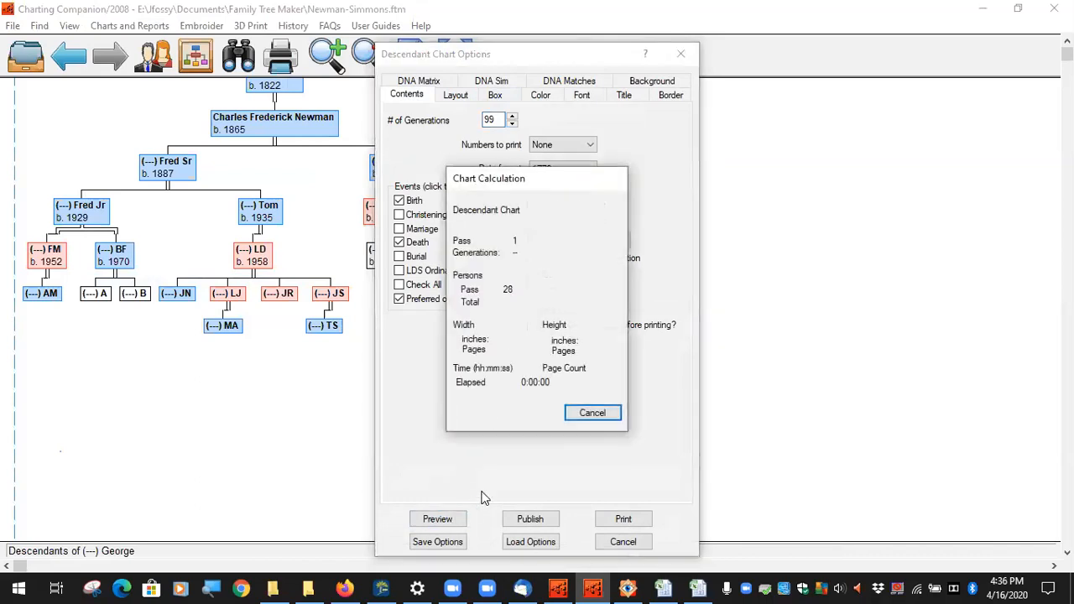
left_click_drag(304, 237, 467, 287)
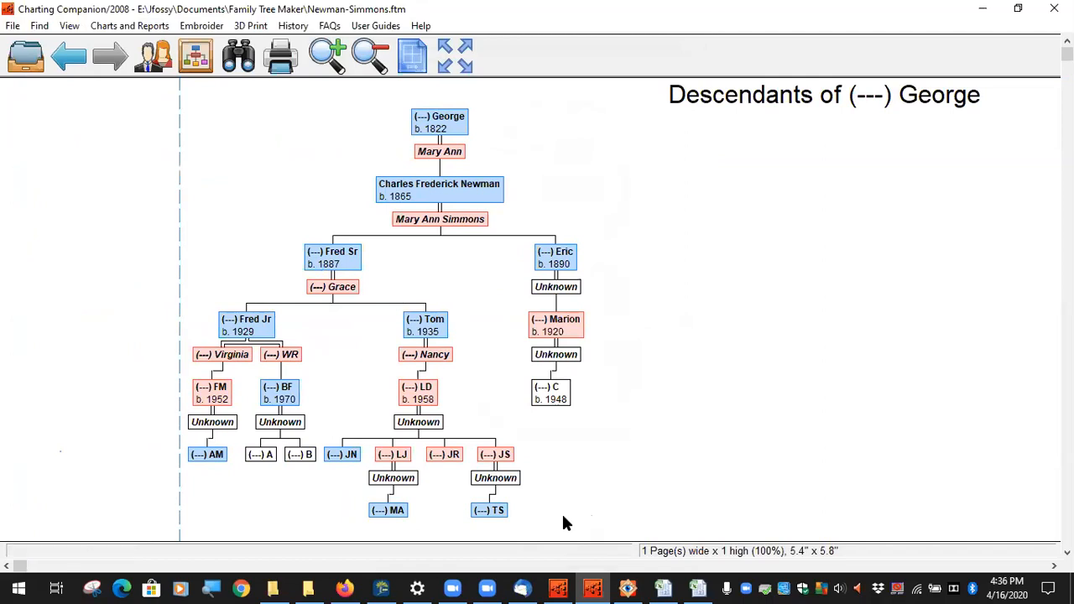
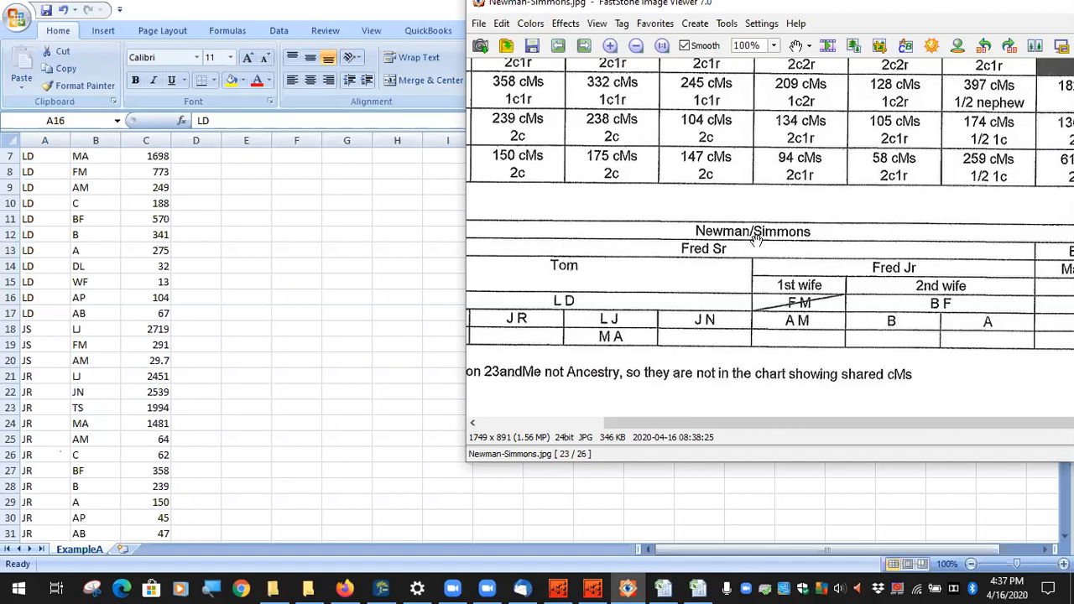
Step: Look over the ExampleA shared cM list in Excel, then return to George's descendant chart
left_click(122, 15)
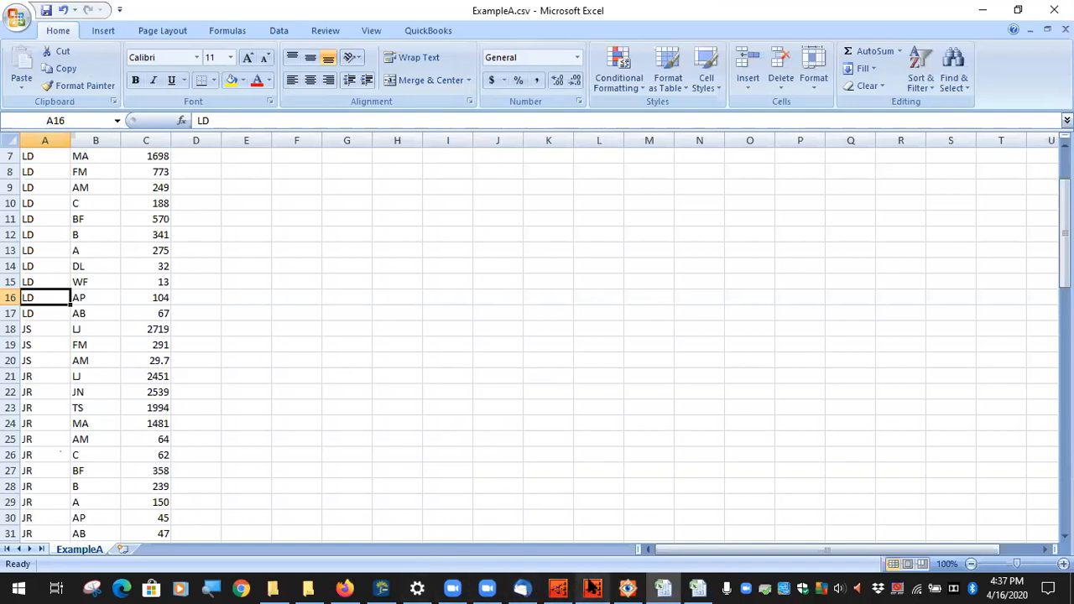
left_click(593, 587)
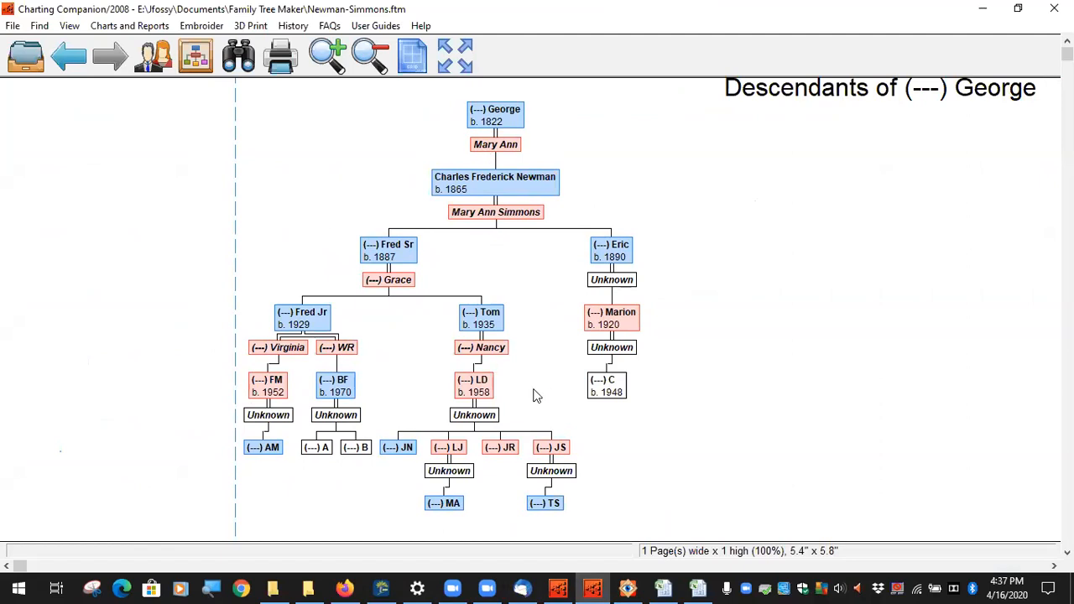
Step: Start a Descendant Chart (with DNA Matrix) and turn on Display DNA Matrix
left_click(128, 27)
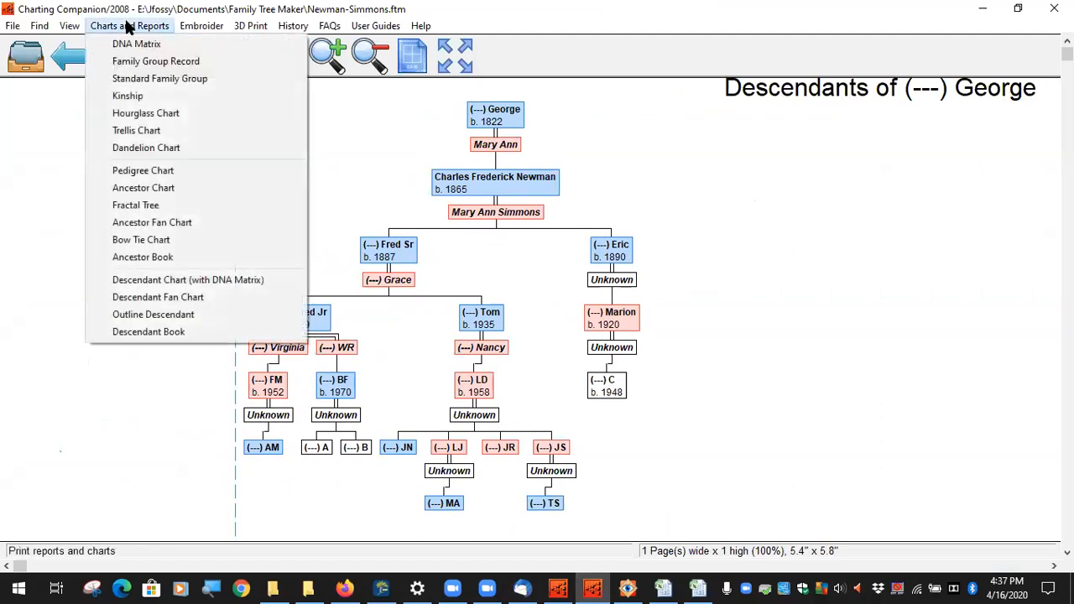
left_click(210, 281)
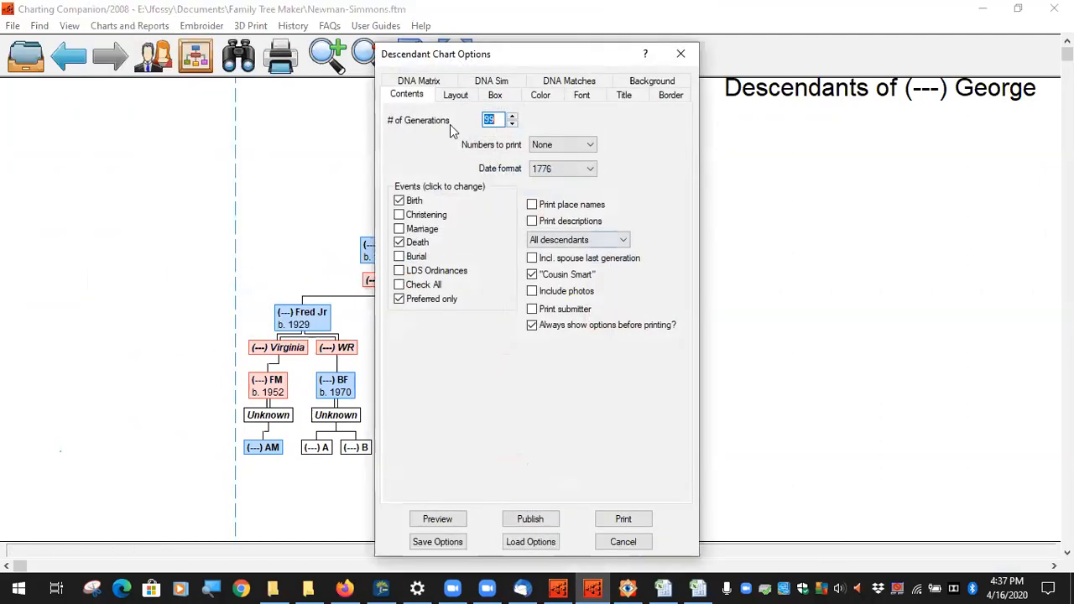
left_click(424, 83)
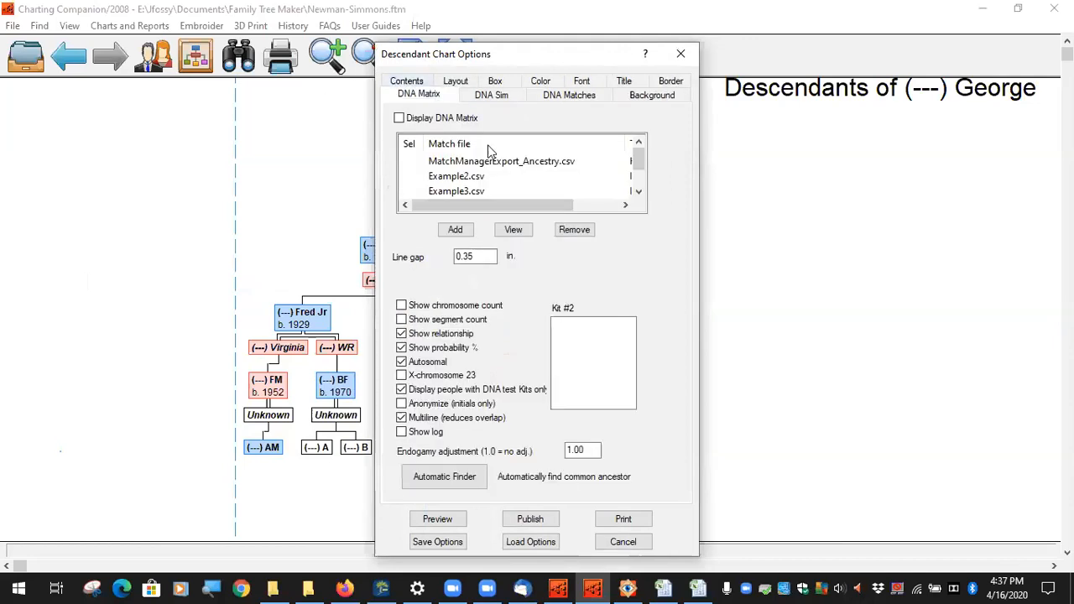
left_click(399, 118)
Step: Deselect ExampleB and mark only ExampleA.csv as the match file
scroll(474, 166, "down", 1)
scroll(468, 172, "up", 1)
scroll(453, 181, "down", 1)
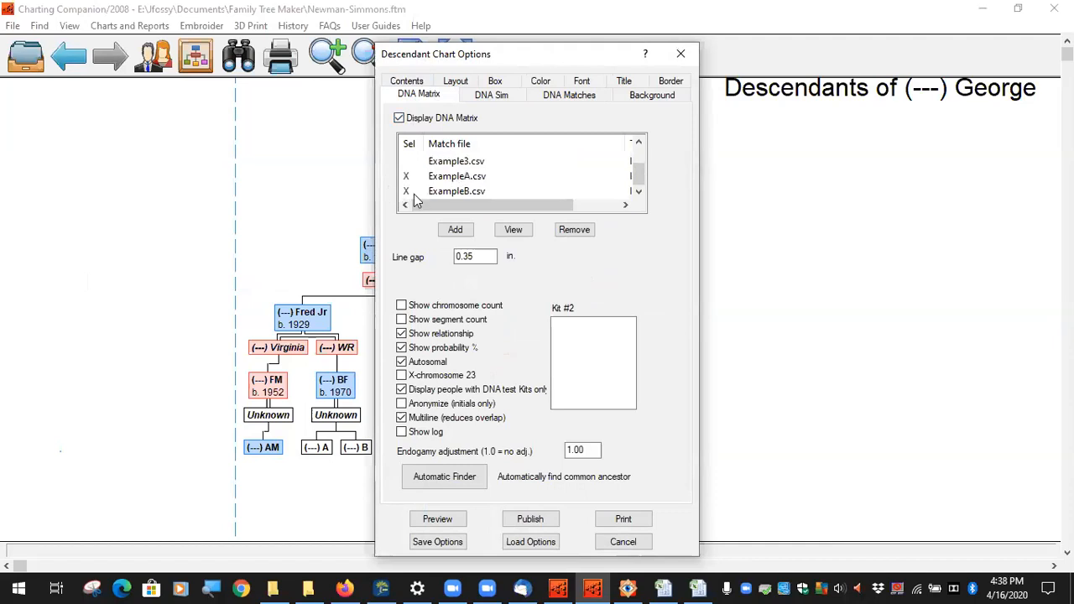
left_click(406, 193)
left_click(433, 180)
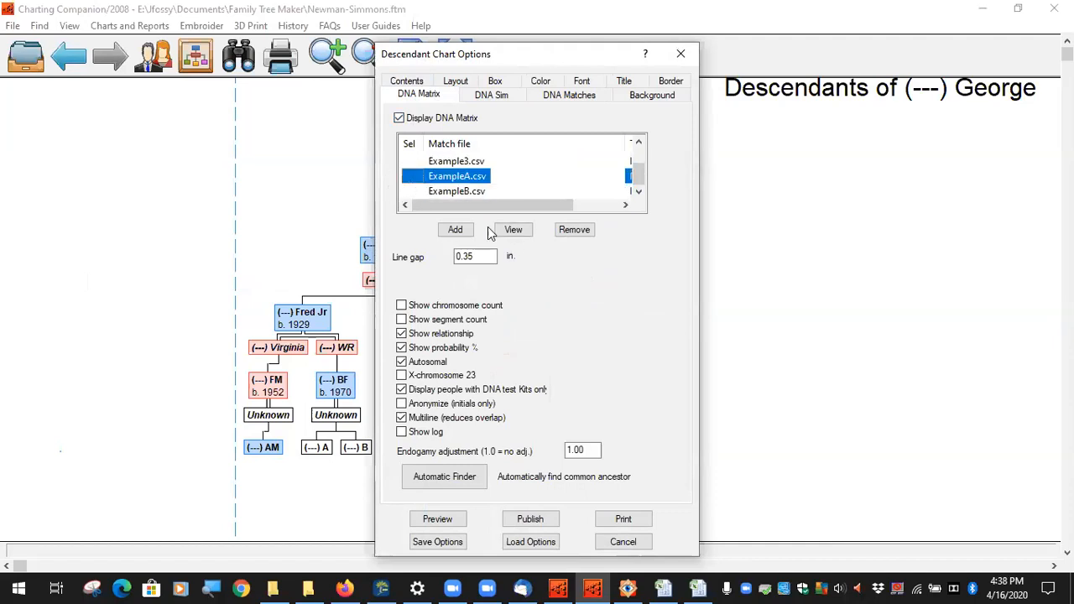
left_click(411, 178)
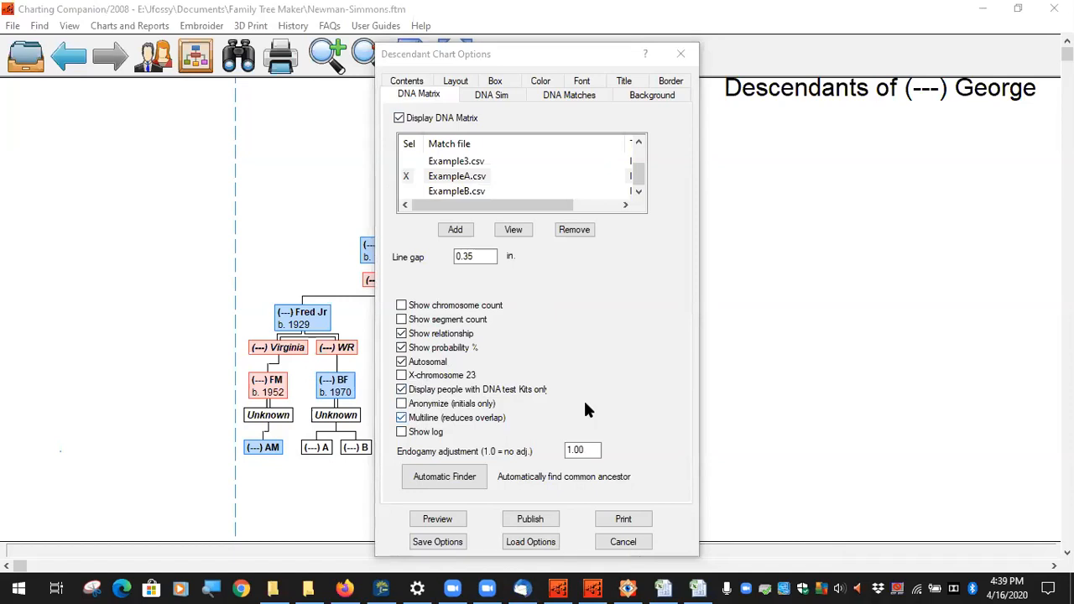
Step: Uncheck 'Multiline (reduces overlap)' on the DNA Matrix tab
left_click(567, 420)
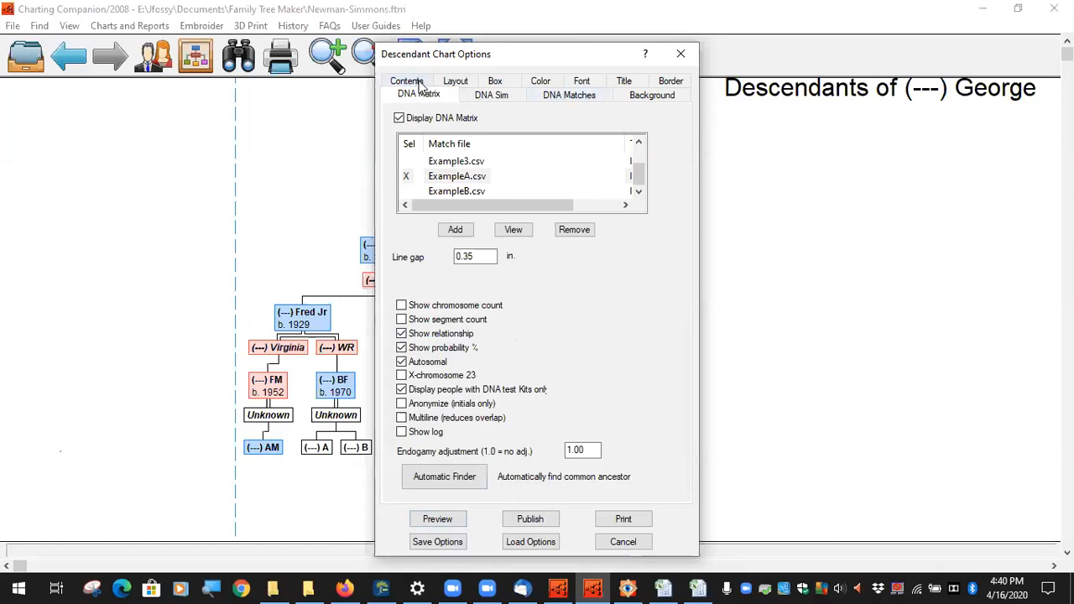
left_click(456, 84)
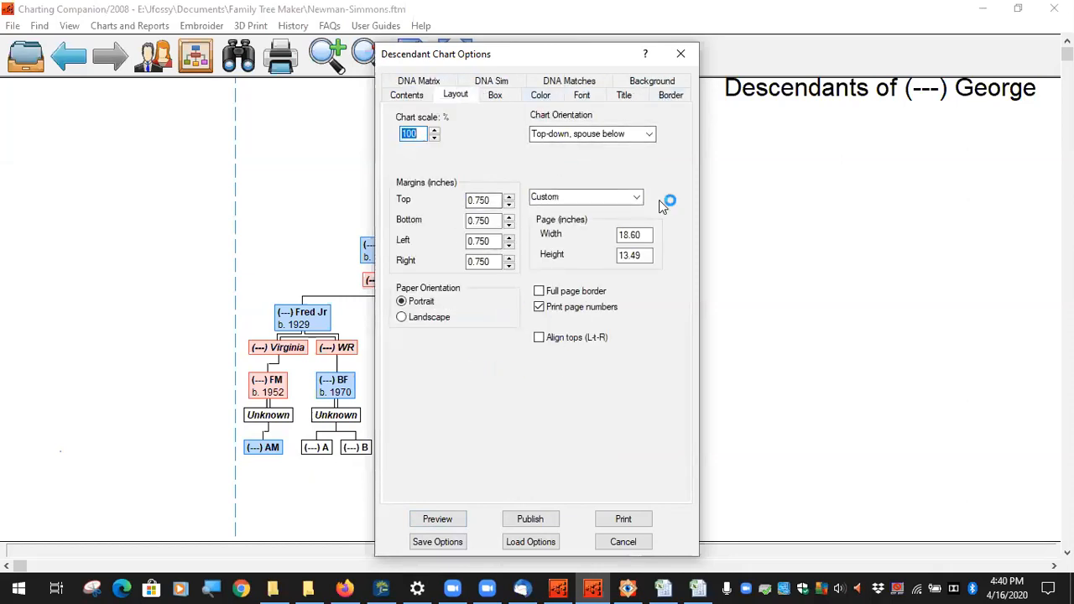
left_click(502, 97)
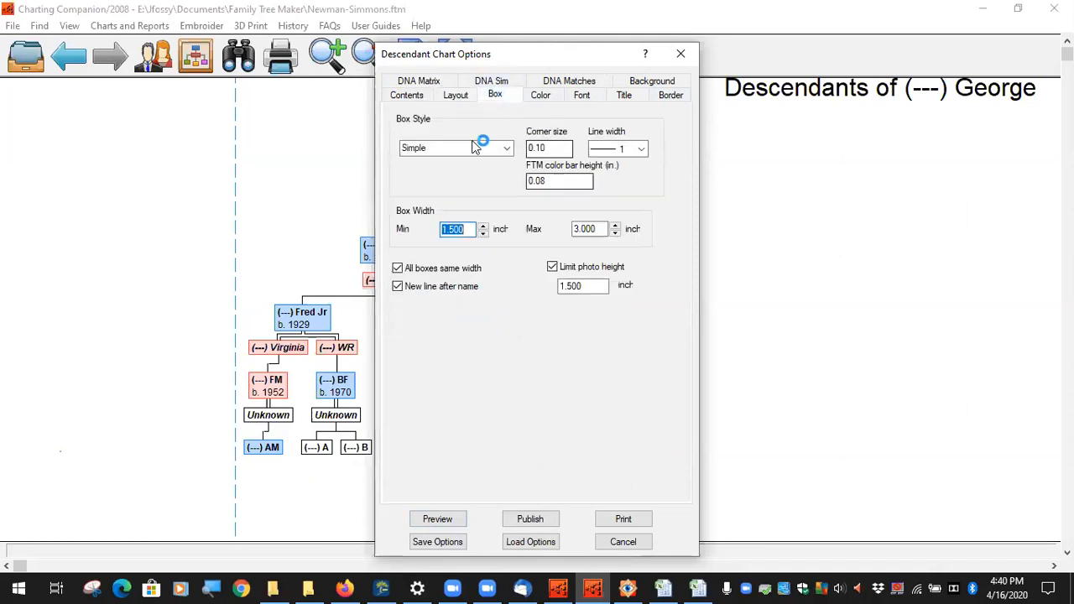
left_click(548, 96)
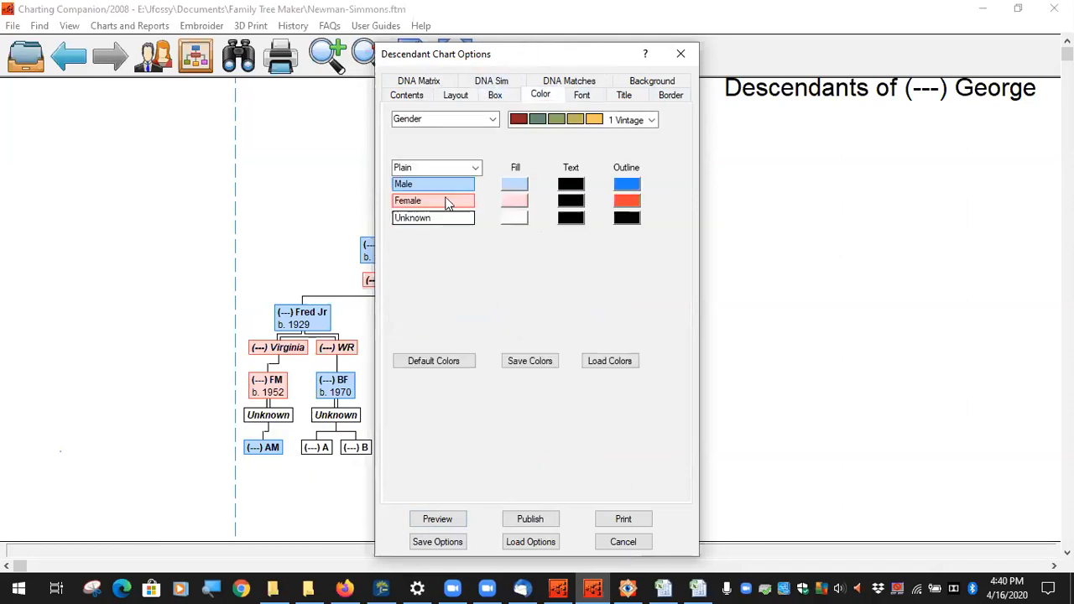
left_click(489, 120)
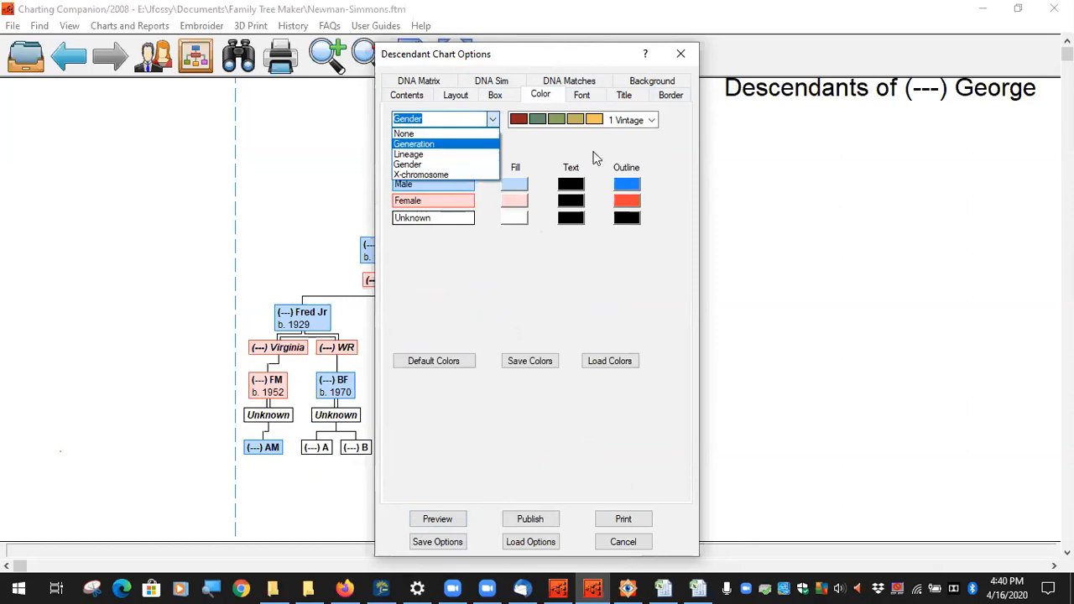
left_click(634, 155)
left_click(588, 96)
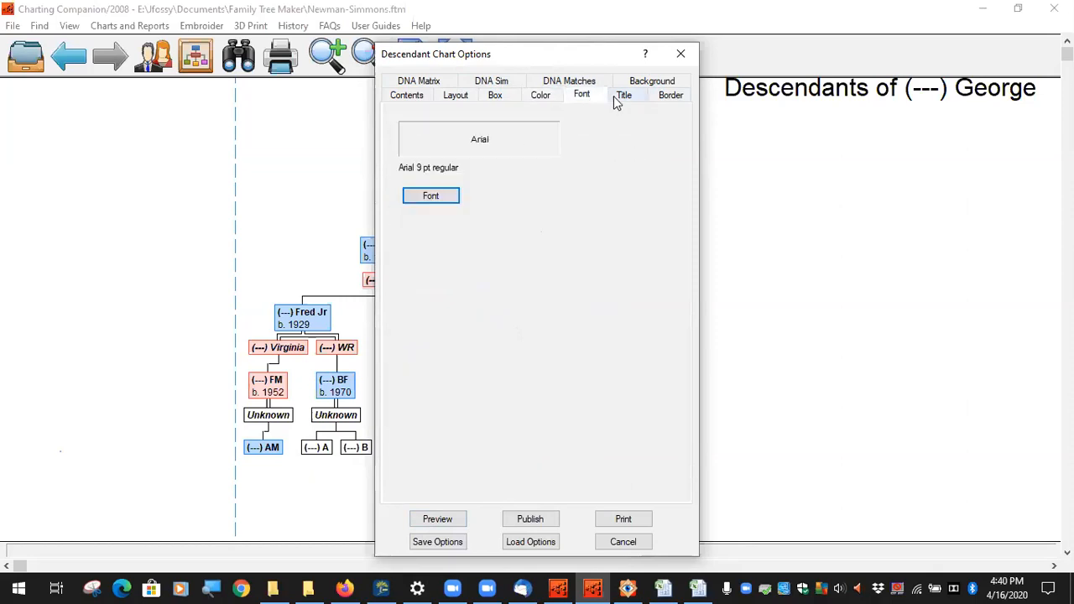
left_click(623, 97)
left_click(669, 94)
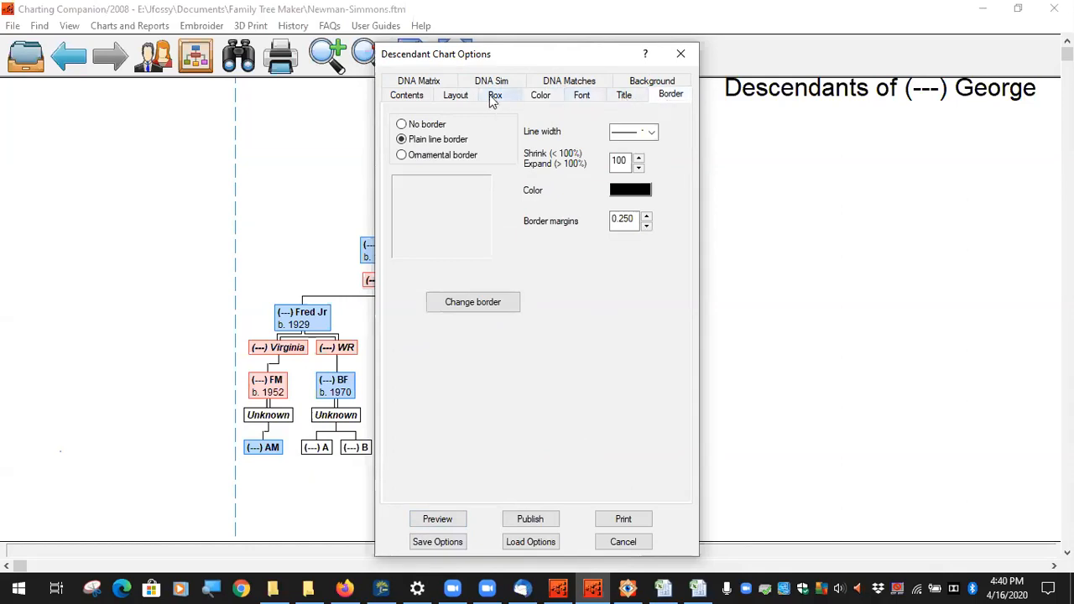
left_click(639, 82)
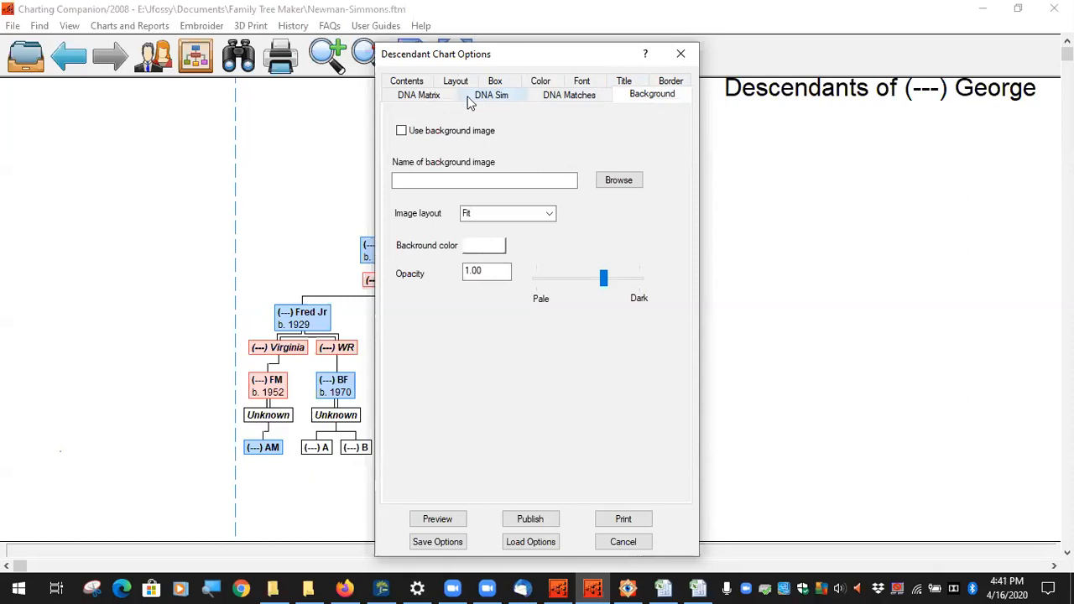
left_click(408, 82)
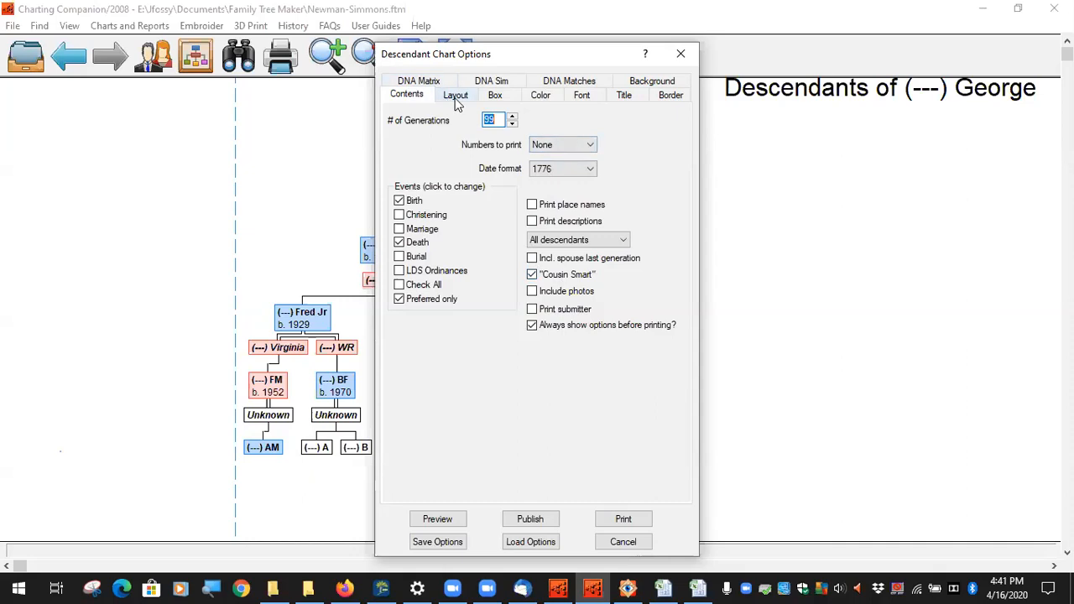
left_click(436, 79)
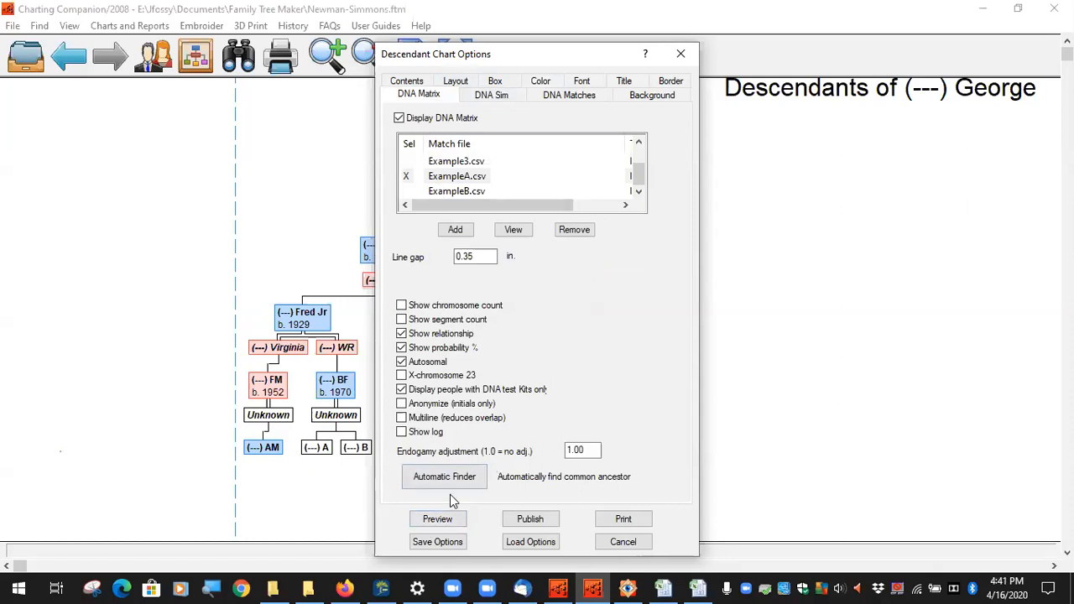
Step: Preview the chart zoomed out, moving the MA box left under LJ and nudging AM right
left_click(437, 519)
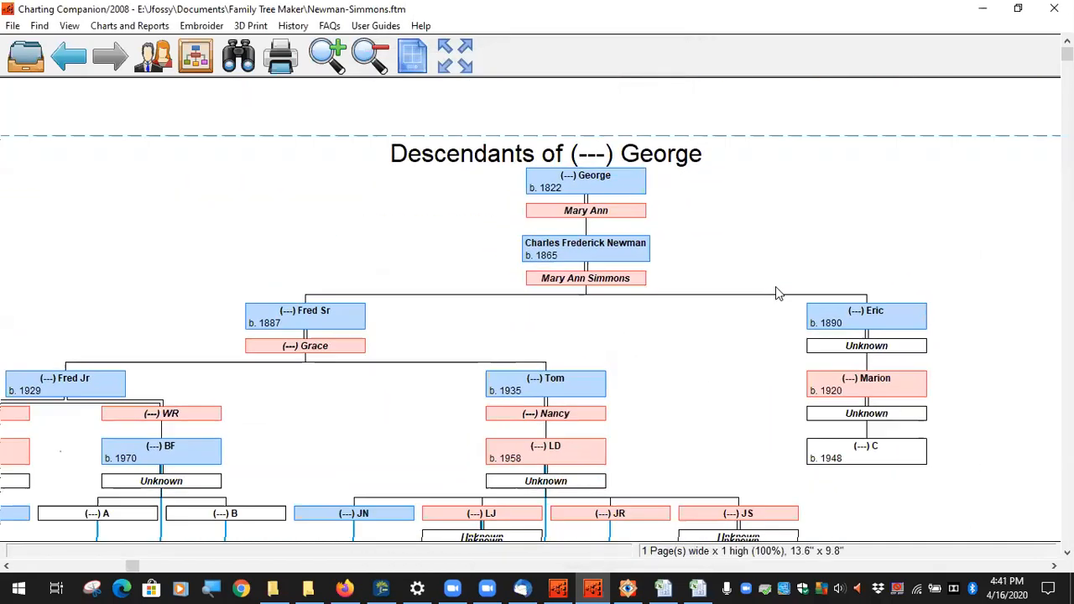
left_click(376, 64)
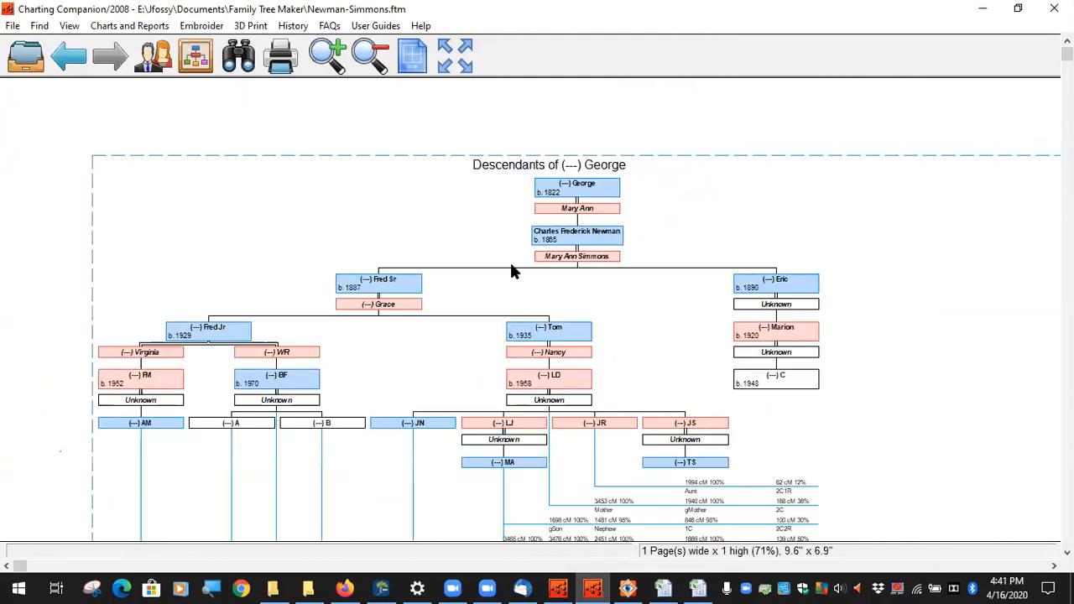
left_click_drag(659, 315, 701, 159)
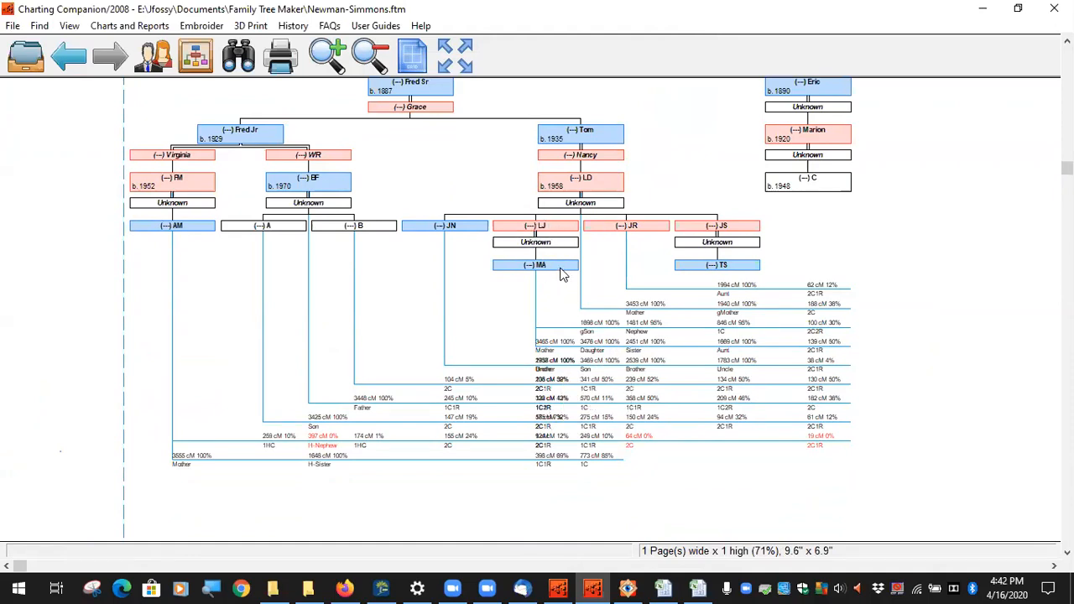
left_click_drag(564, 273, 520, 276)
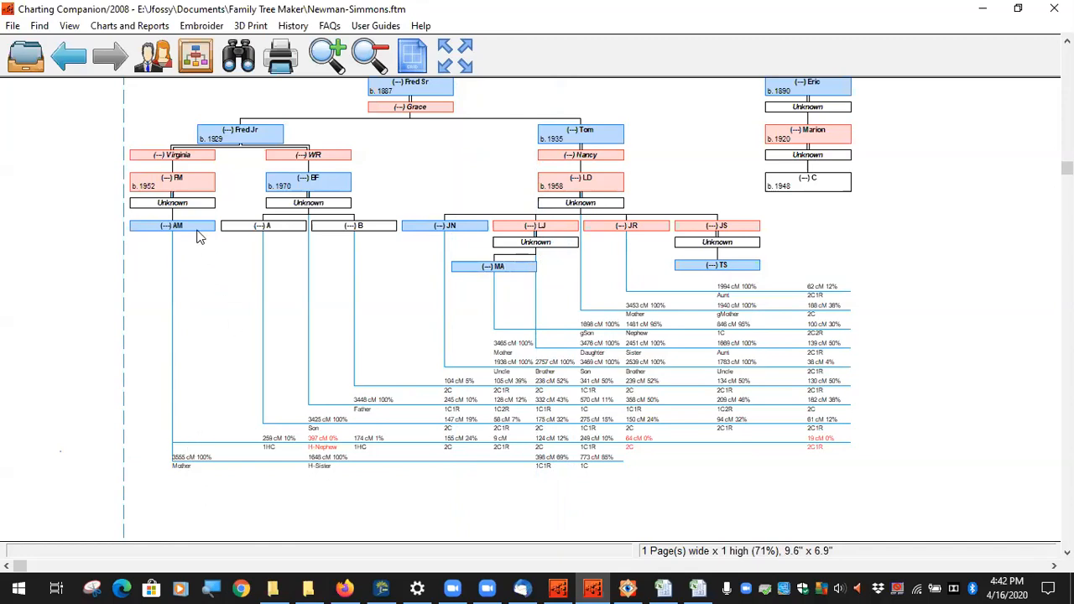
left_click_drag(198, 229, 202, 228)
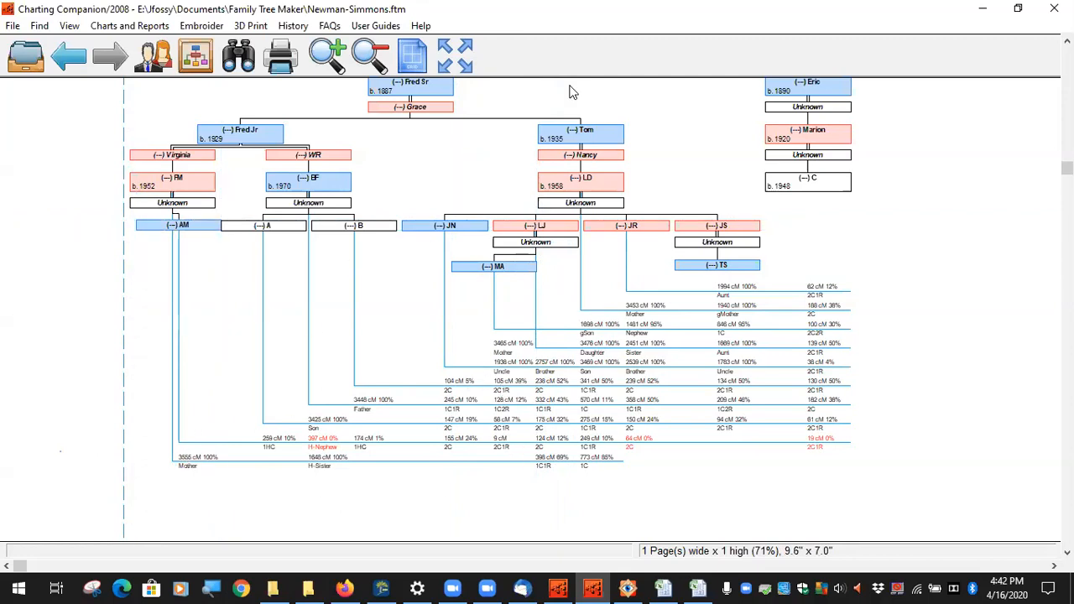
Step: Zoom in and pan across the chart to read the cM relationship tables
left_click(328, 55)
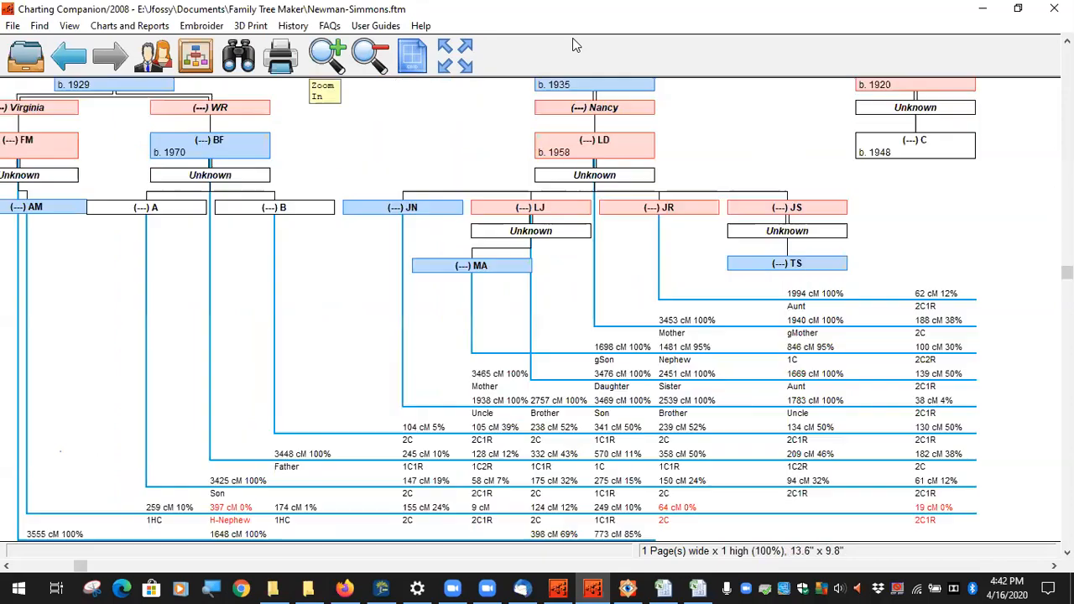
left_click_drag(633, 303, 752, 205)
mouse_move(446, 254)
left_mouse_down()
mouse_move(501, 381)
mouse_move(441, 267)
left_mouse_up()
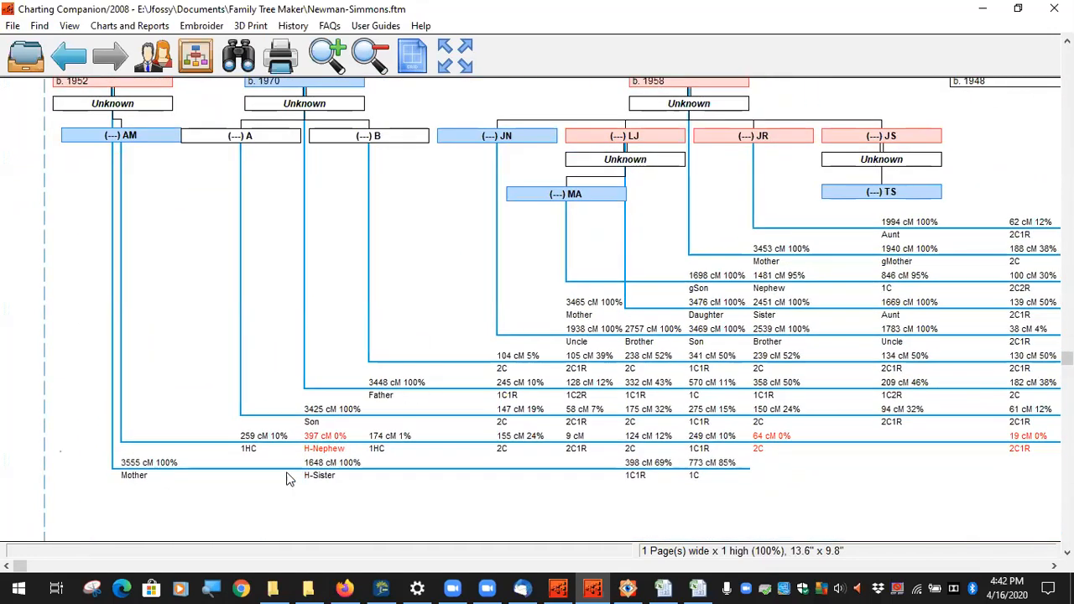
mouse_move(593, 194)
left_mouse_down()
mouse_move(635, 198)
mouse_move(590, 191)
left_mouse_up()
left_click_drag(676, 228, 704, 187)
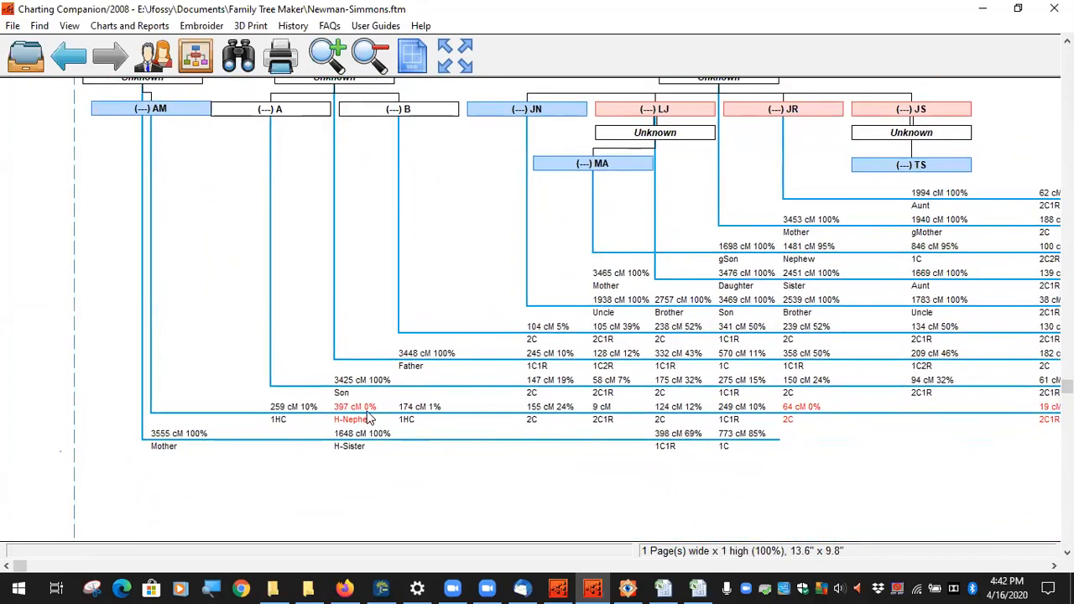
left_click_drag(883, 465, 758, 468)
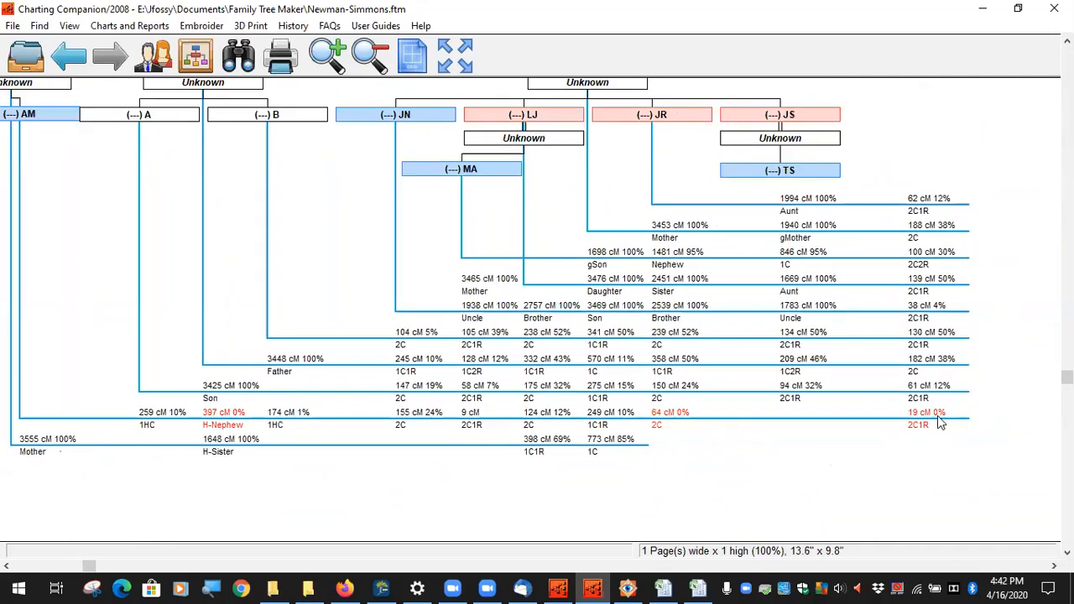
mouse_move(923, 426)
mouse_move(675, 416)
Step: Look up DNA Painter's Shared cM Project 4.0 relationship chart, then return to Charting Companion
left_click(346, 587)
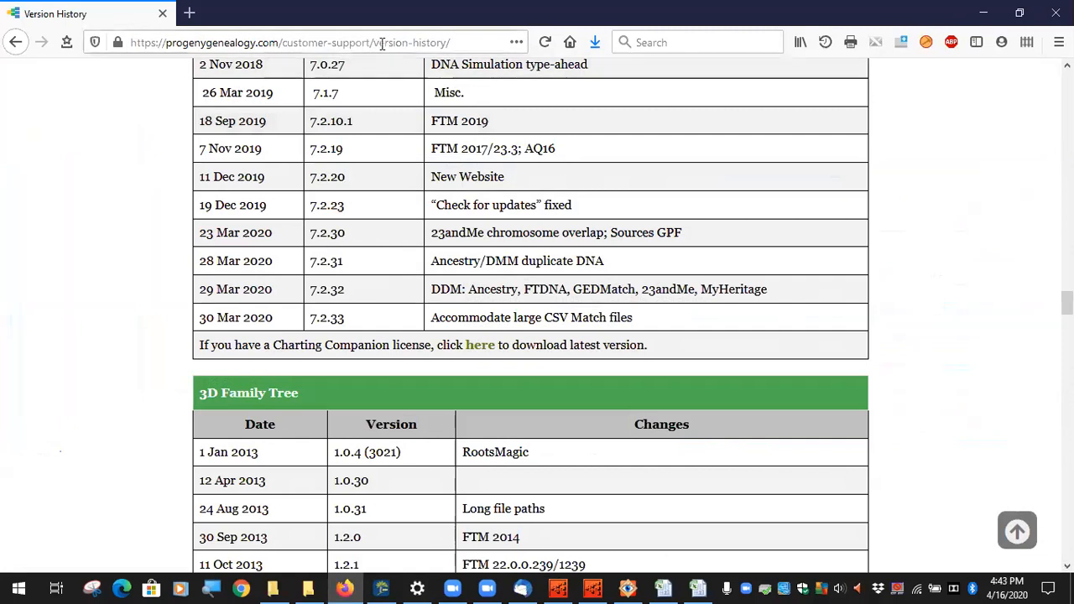
left_click(386, 45)
type("dnapainter.com/")
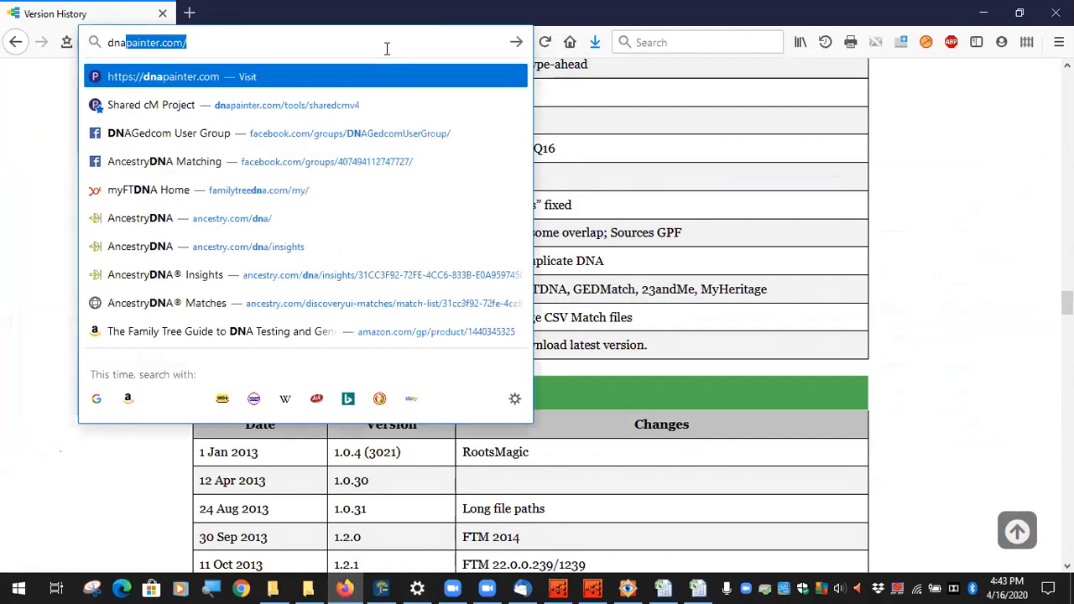
left_click(361, 101)
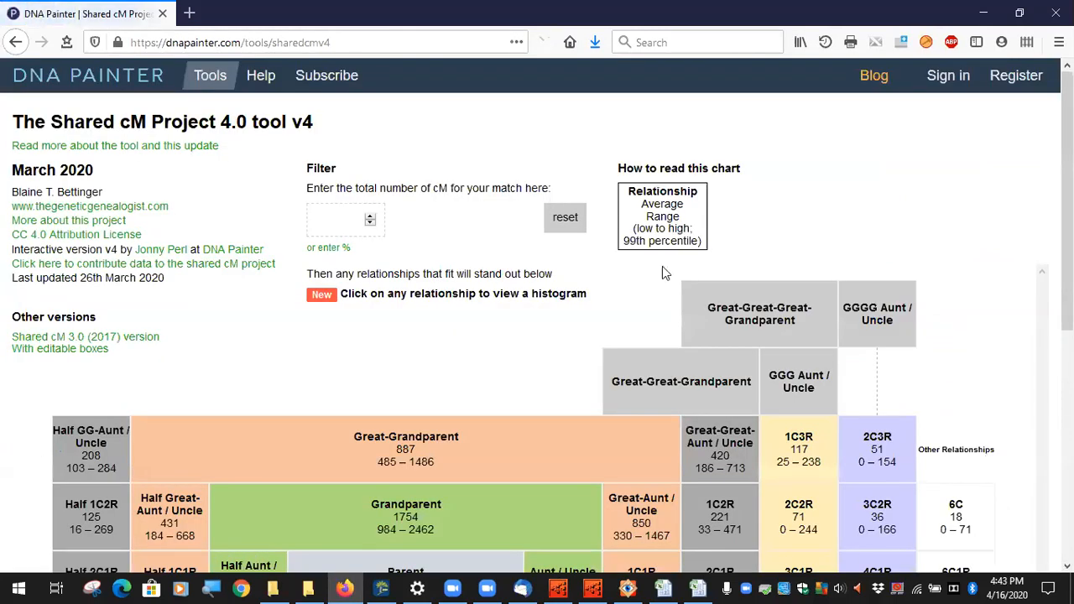
scroll(525, 307, "down", 5)
scroll(526, 314, "up", 1)
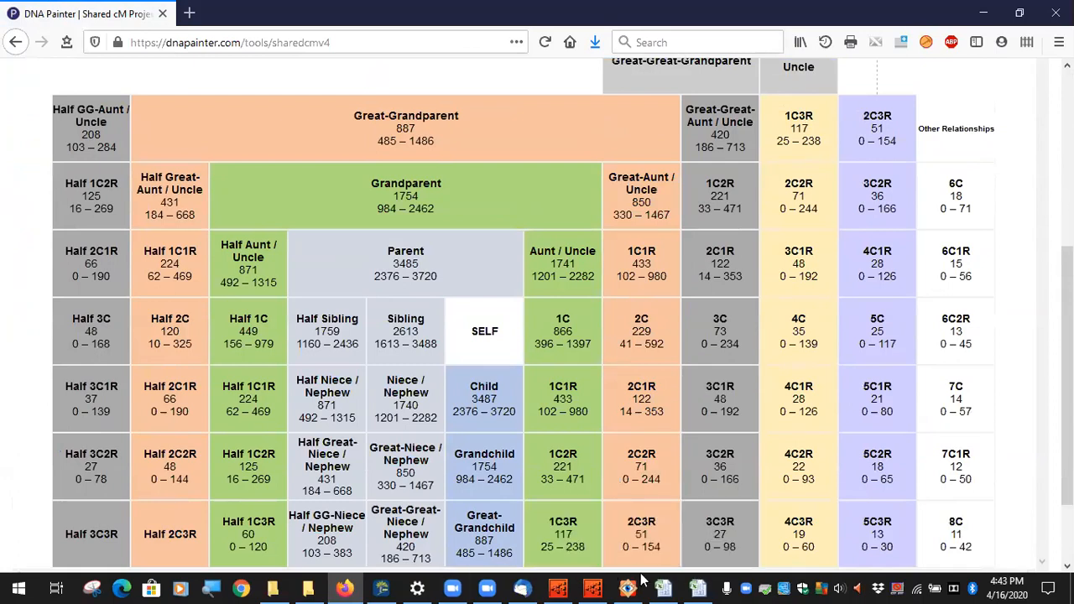
left_click(593, 587)
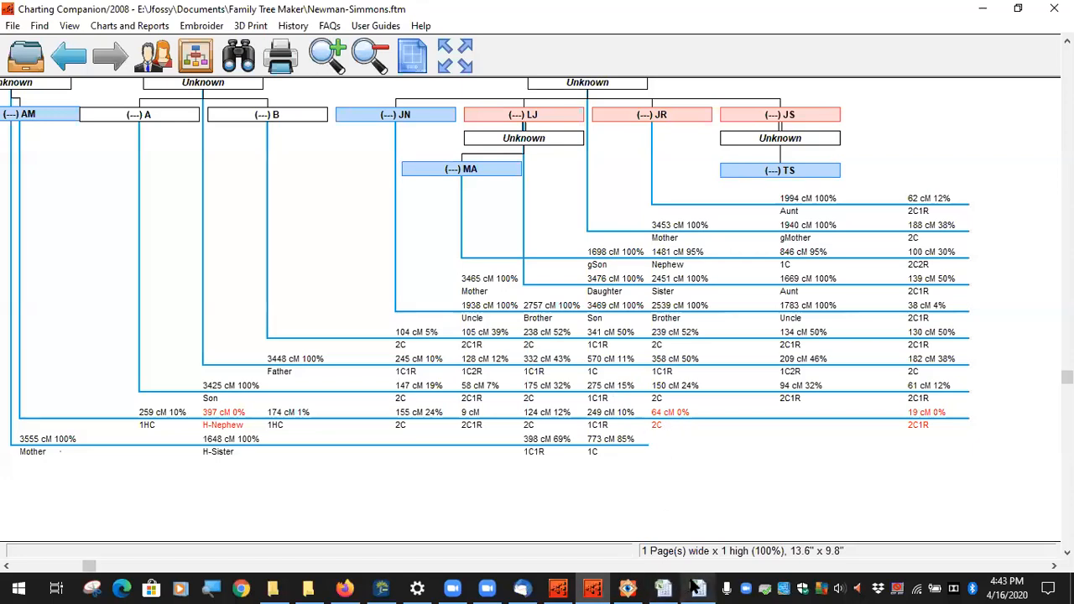
Step: Bring DNA Painter's Shared cM Project 4.0 table back in front via Firefox
left_click(359, 588)
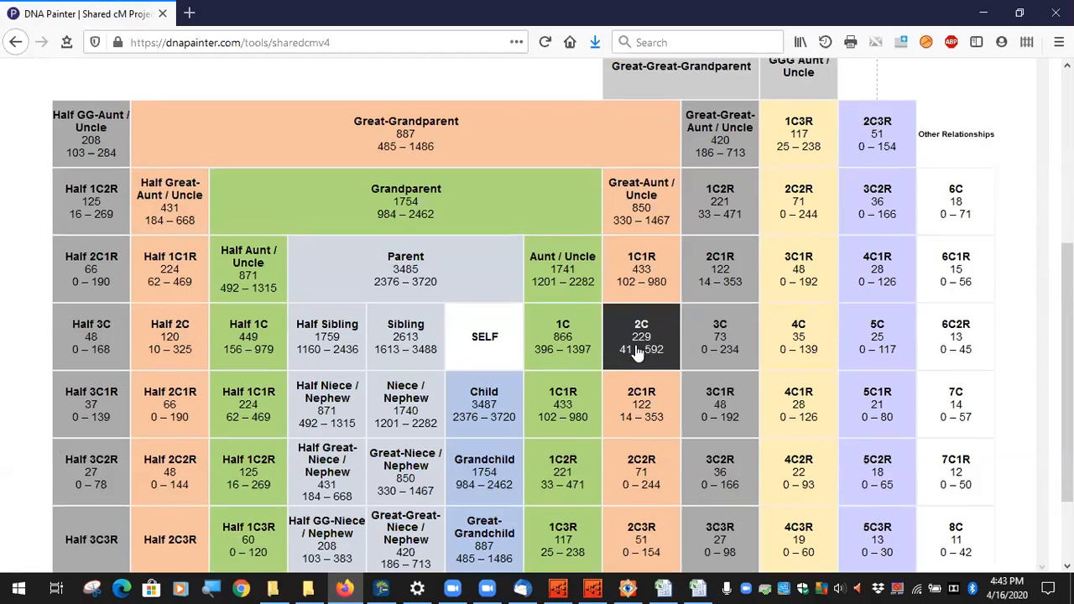
Step: Filter DNA Painter to 64 cM, review relationship probabilities, reset, and return to Charting Companion
scroll(621, 348, "up", 4)
left_click(347, 225)
type("64")
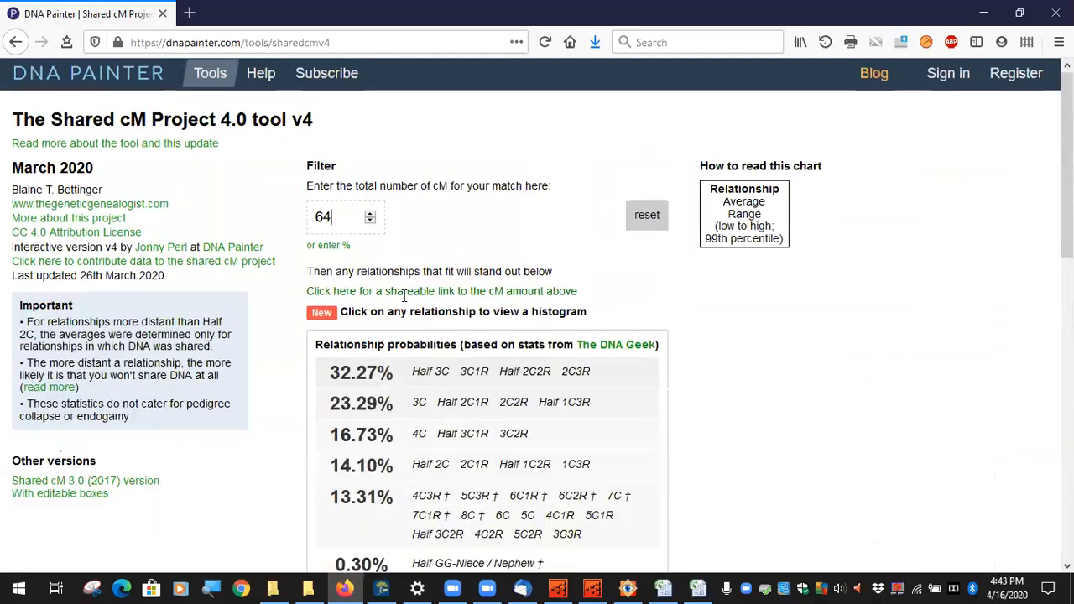
scroll(403, 340, "down", 3)
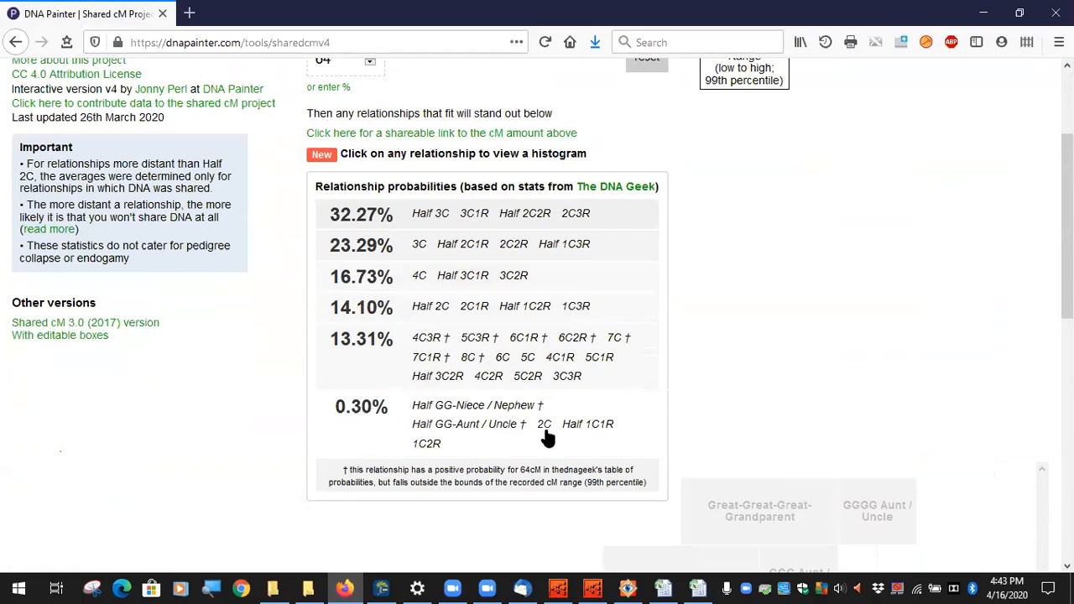
scroll(648, 333, "up", 3)
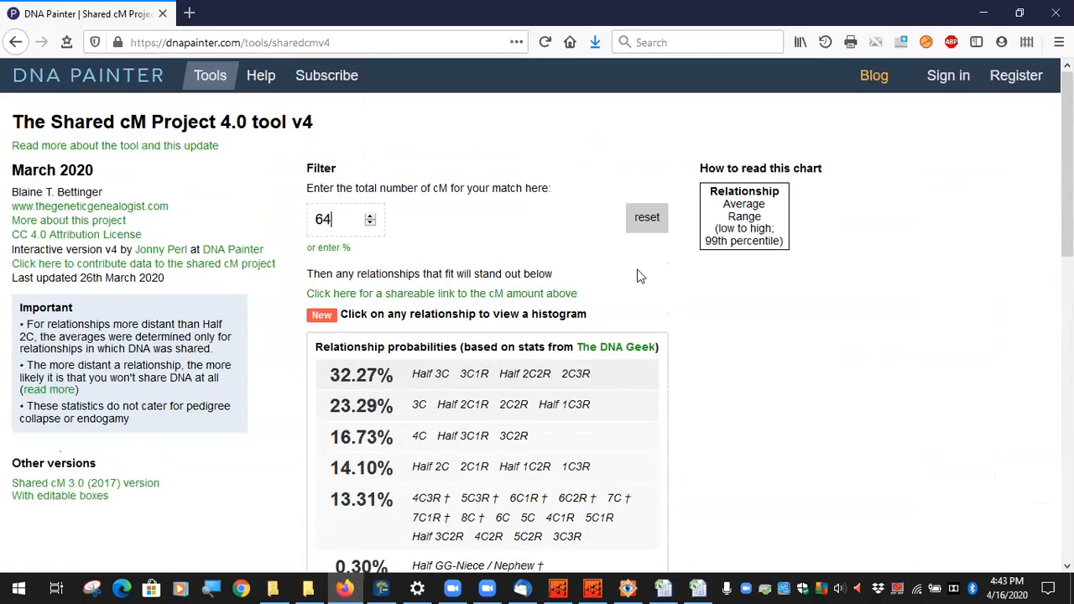
left_click(646, 224)
scroll(653, 352, "down", 5)
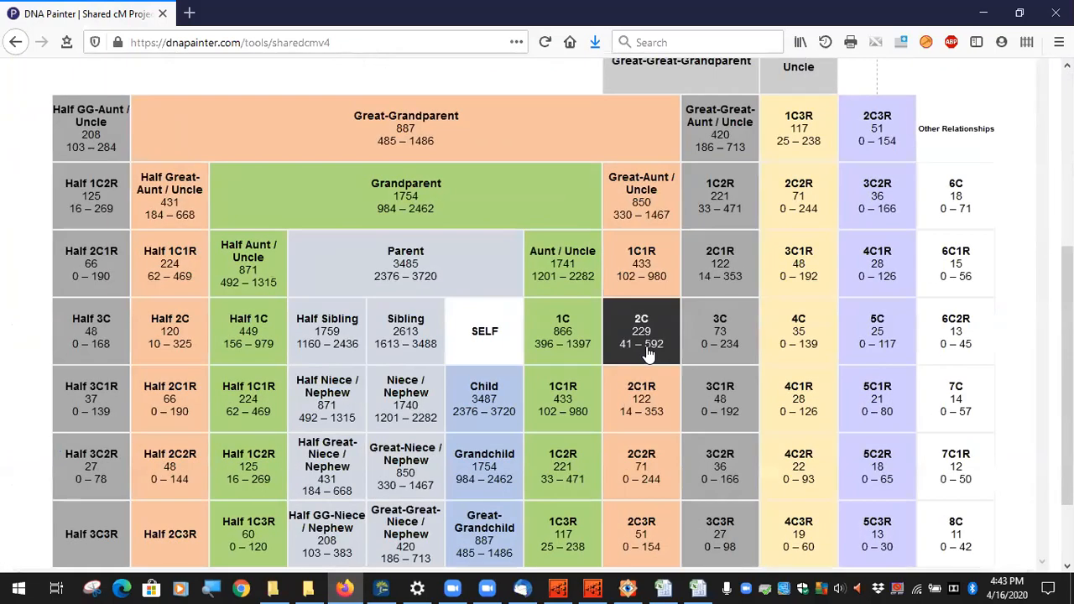
scroll(655, 369, "up", 1)
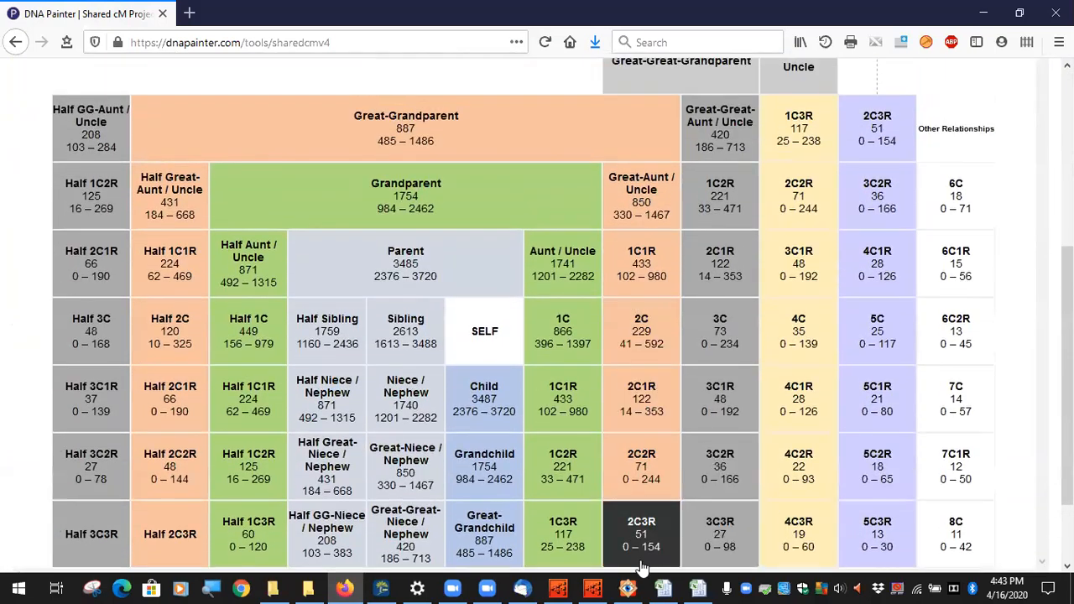
left_click(593, 588)
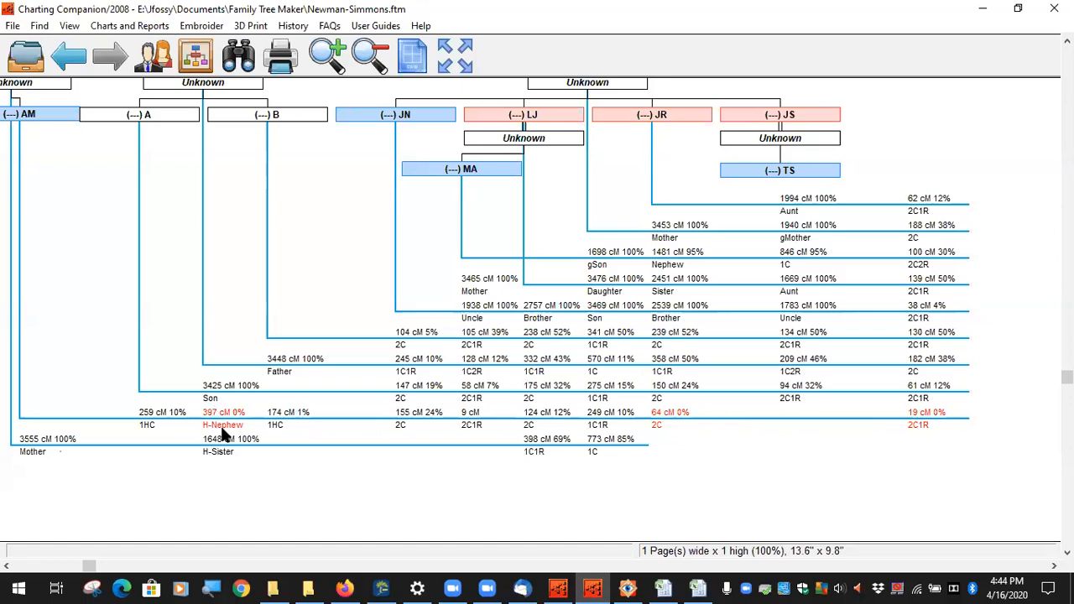
Step: Read the H-Nephew match info box, then bring DNA Painter's Shared cM table forward
mouse_move(220, 425)
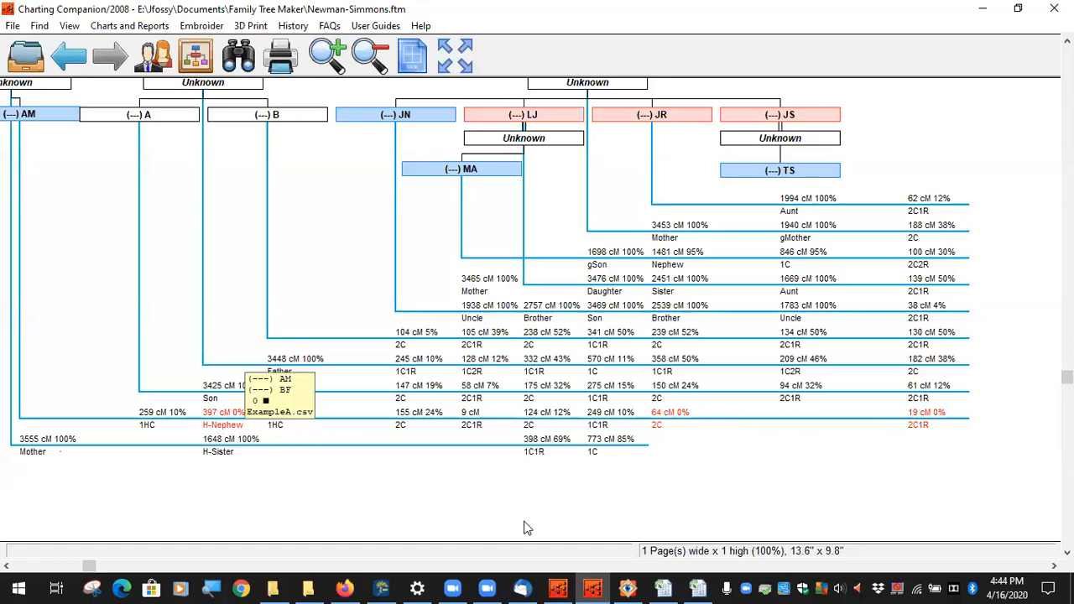
left_click(346, 588)
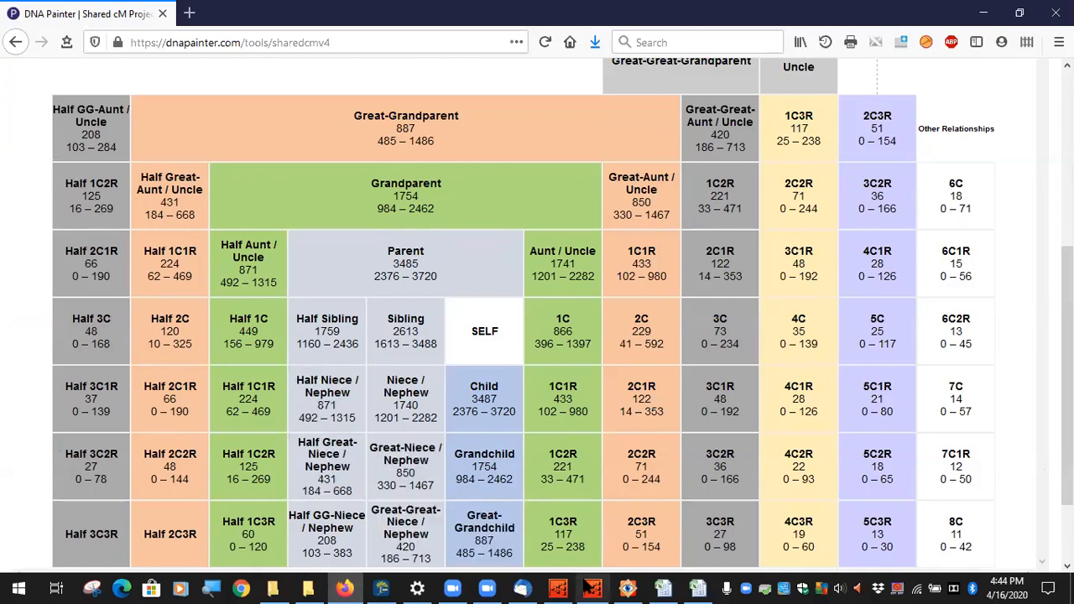
Step: Return to the Charting Companion chart through its taskbar window preview
mouse_move(592, 588)
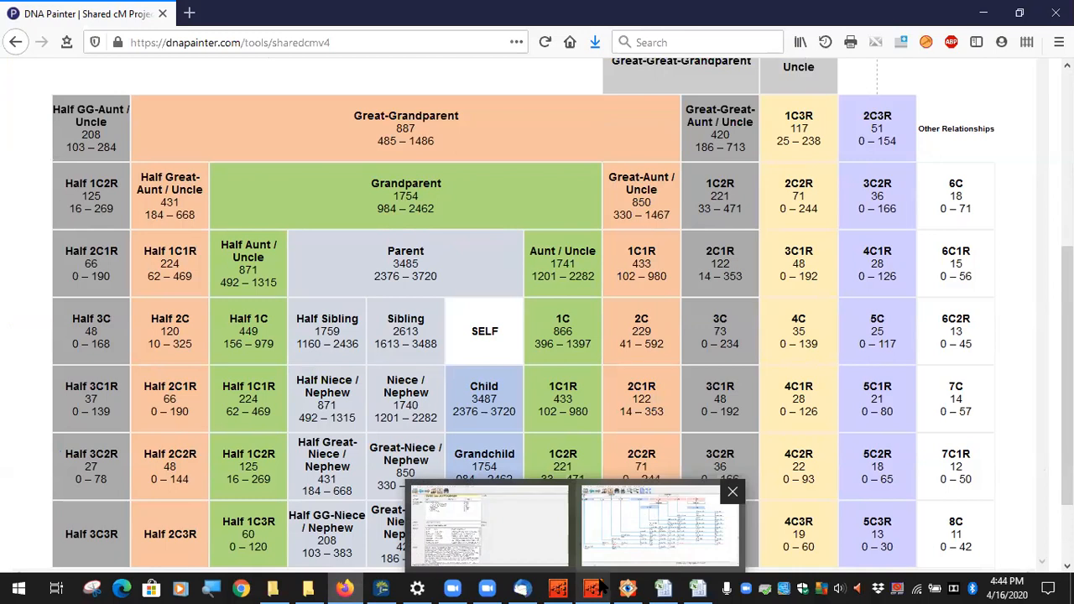
left_click(597, 587)
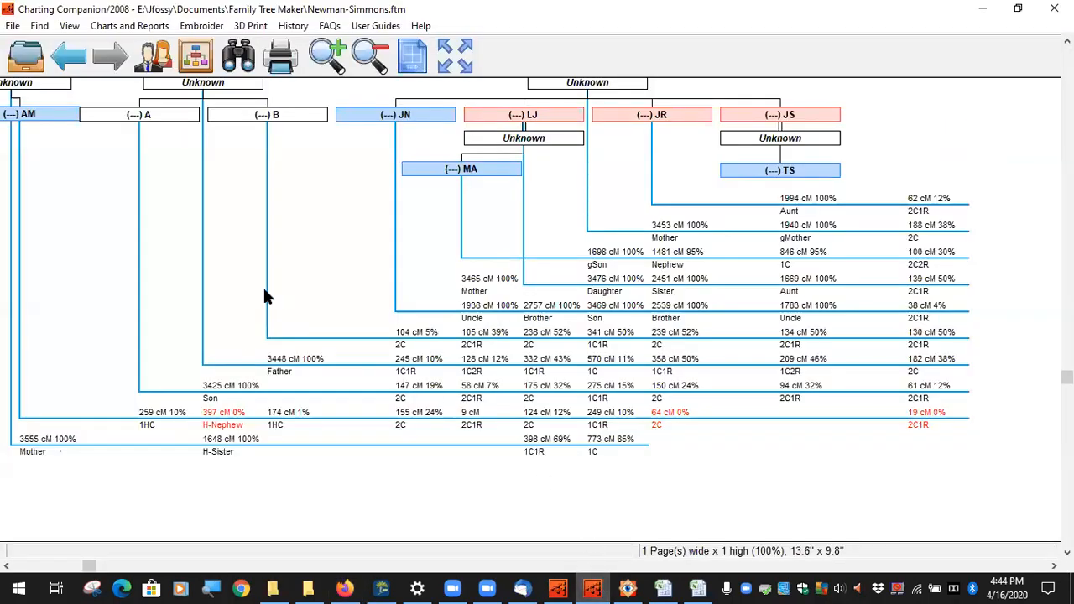
left_click_drag(247, 289, 332, 355)
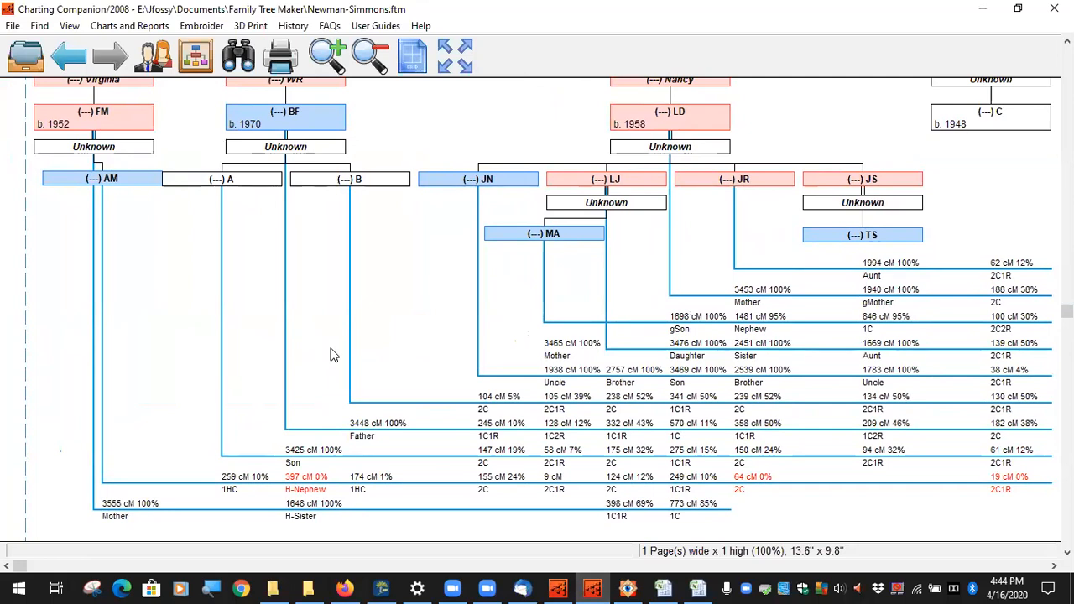
left_click_drag(330, 379, 388, 373)
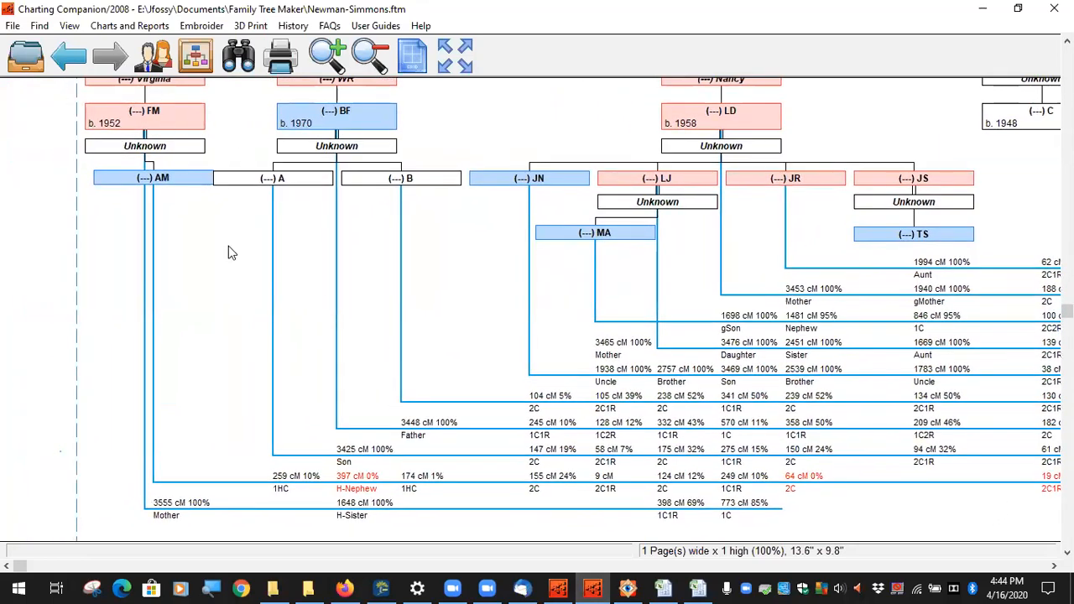
left_click_drag(232, 253, 223, 377)
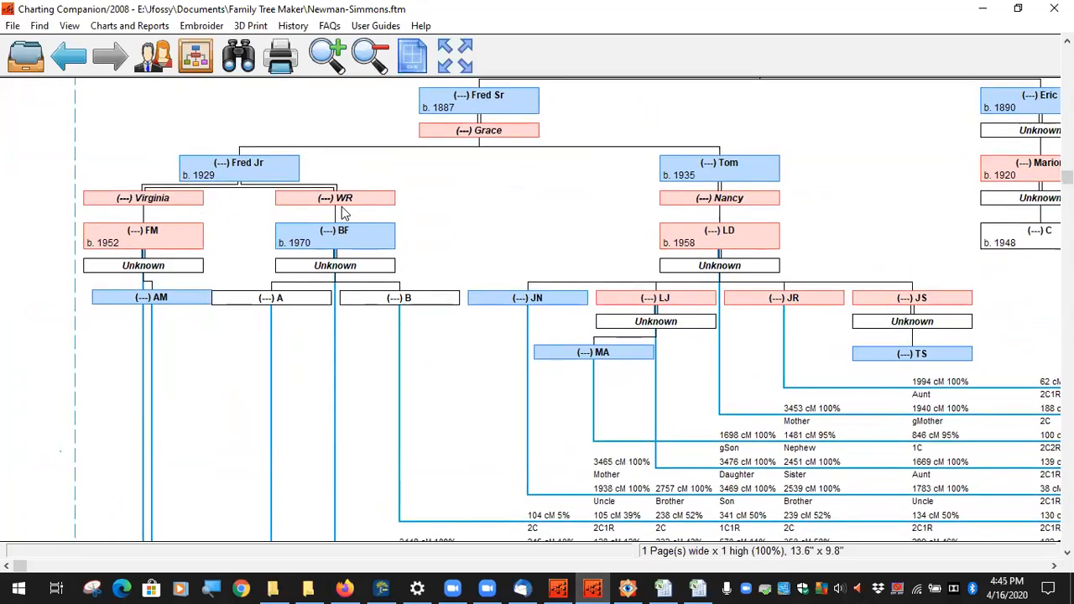
left_click_drag(232, 248, 240, 202)
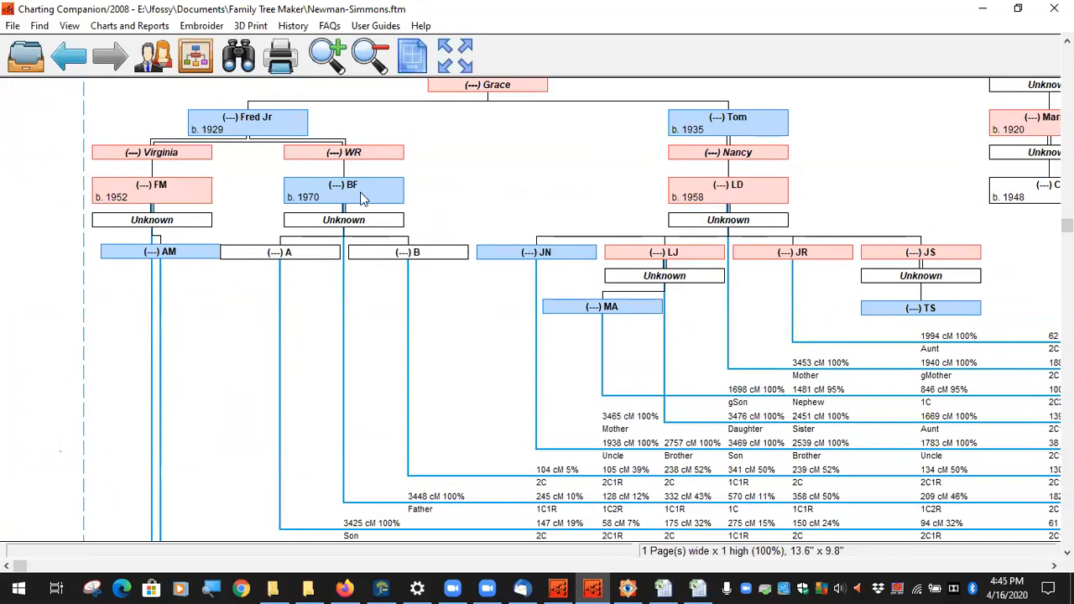
left_click_drag(213, 371, 223, 238)
left_click_drag(222, 199, 210, 279)
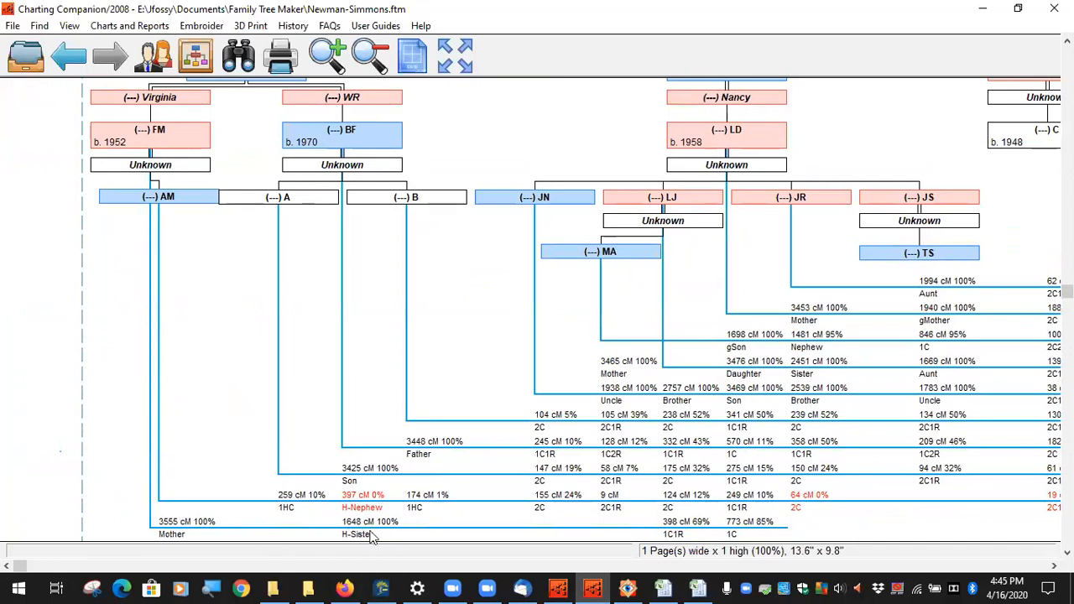
Step: Pan the chart and read the AM, A and B match info boxes, then switch to FastStone Image Viewer
mouse_move(352, 537)
left_click_drag(162, 371, 195, 297)
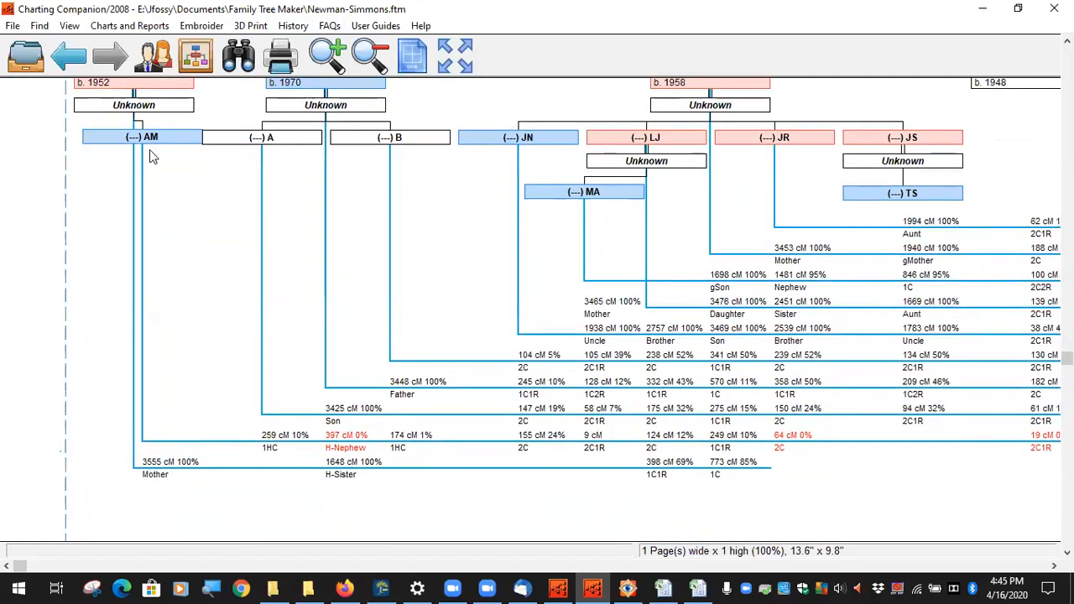
mouse_move(279, 438)
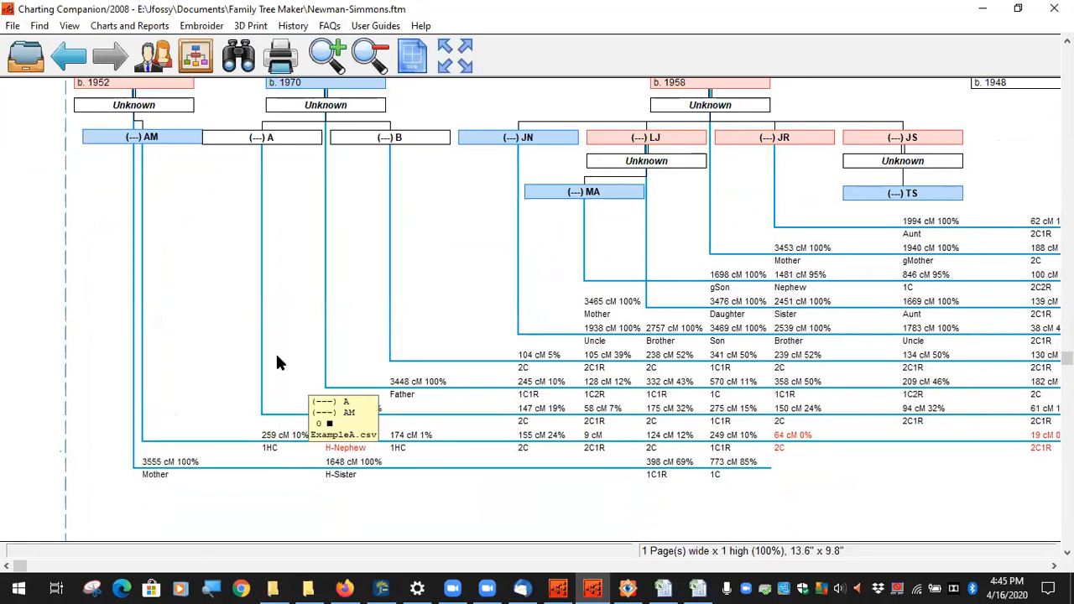
left_click_drag(276, 203, 280, 243)
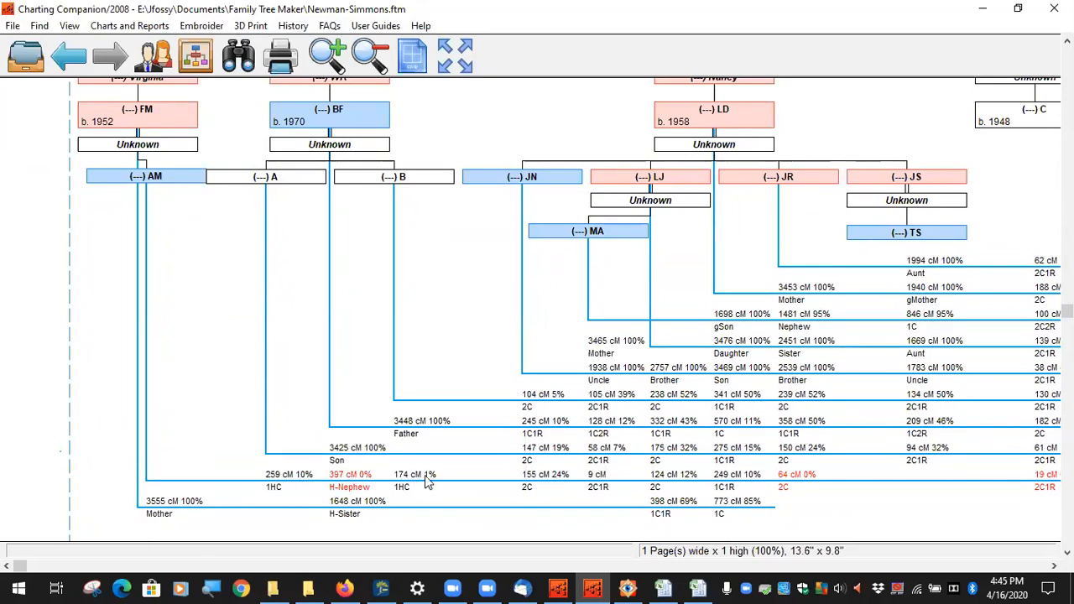
mouse_move(432, 489)
mouse_move(305, 481)
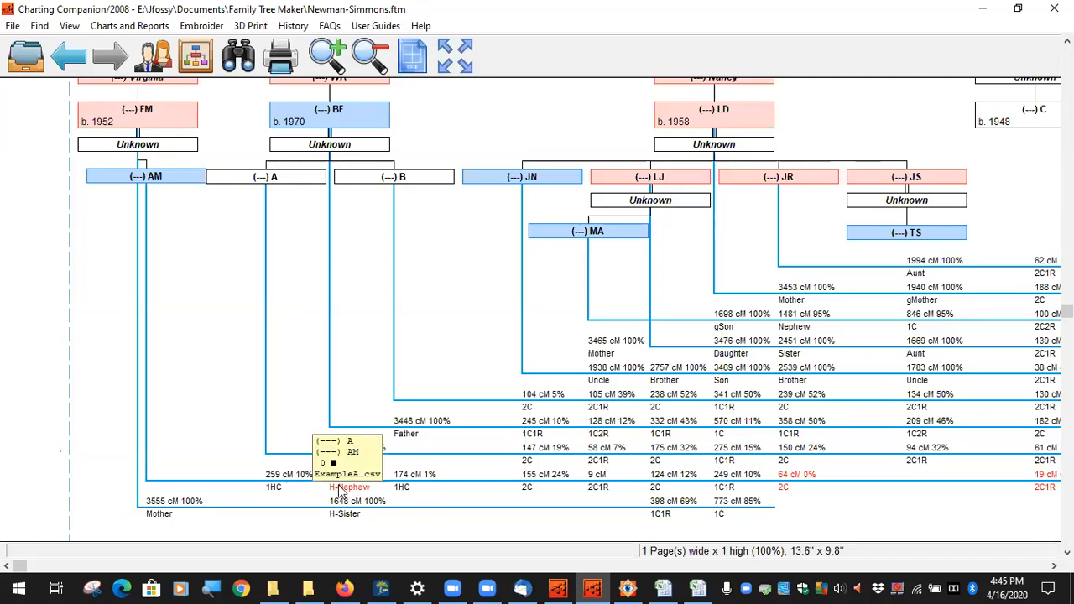
mouse_move(400, 492)
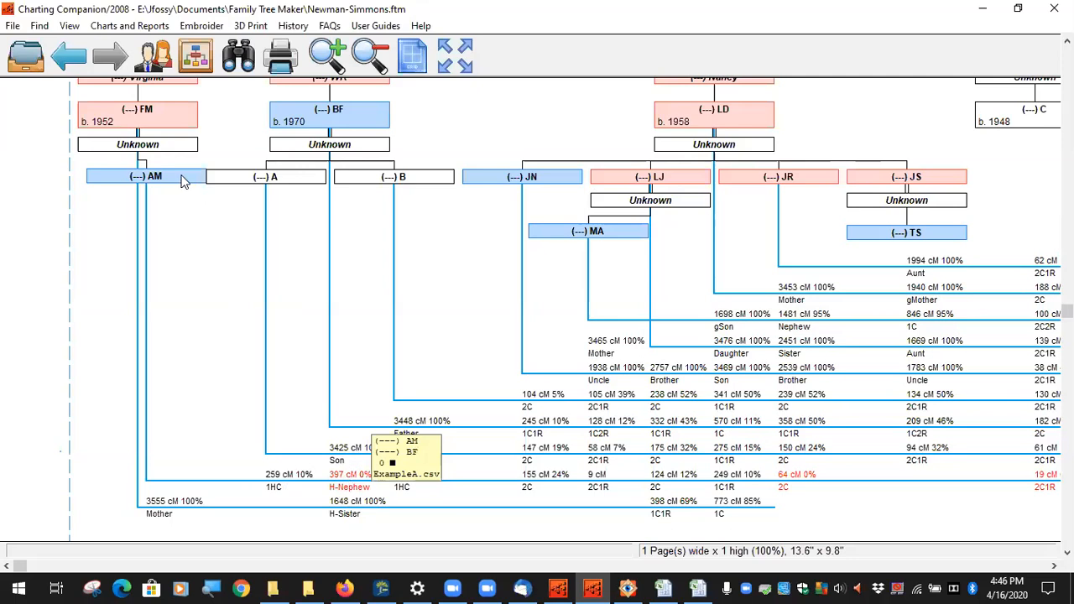
left_click_drag(190, 254, 199, 308)
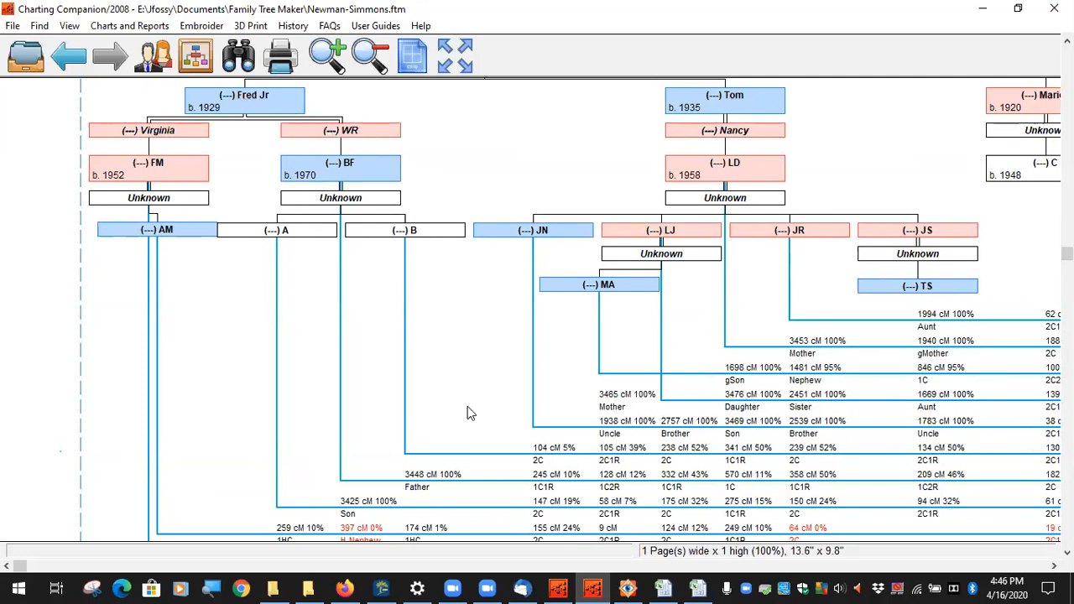
scroll(411, 405, "down", 3)
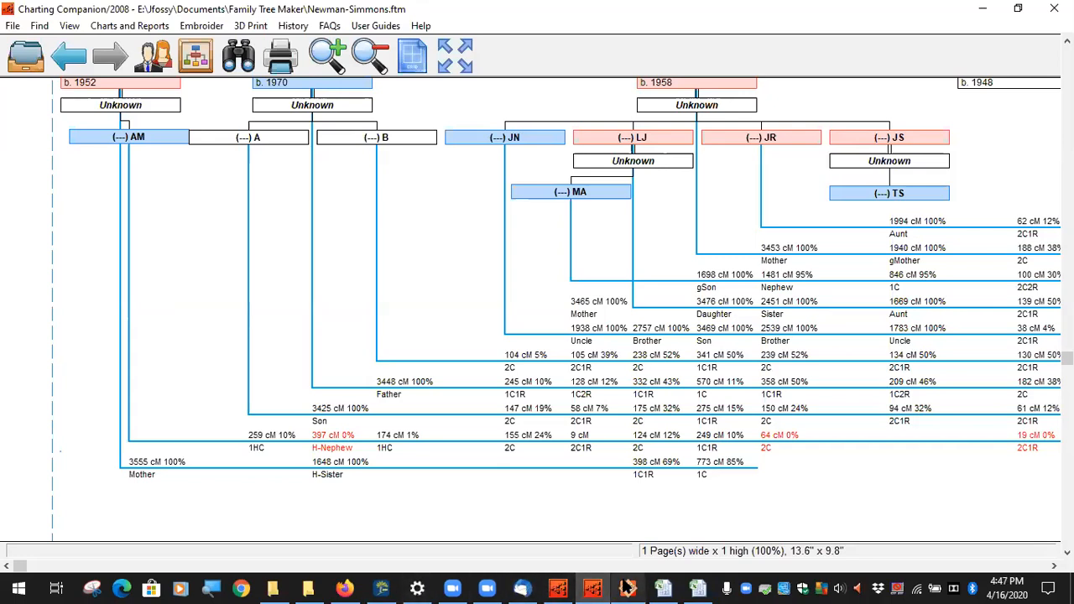
left_click(593, 587)
Step: Pan Newman-Simmons.jpg to review the upper and lower rows of the shared-cM table
left_click_drag(867, 269, 490, 253)
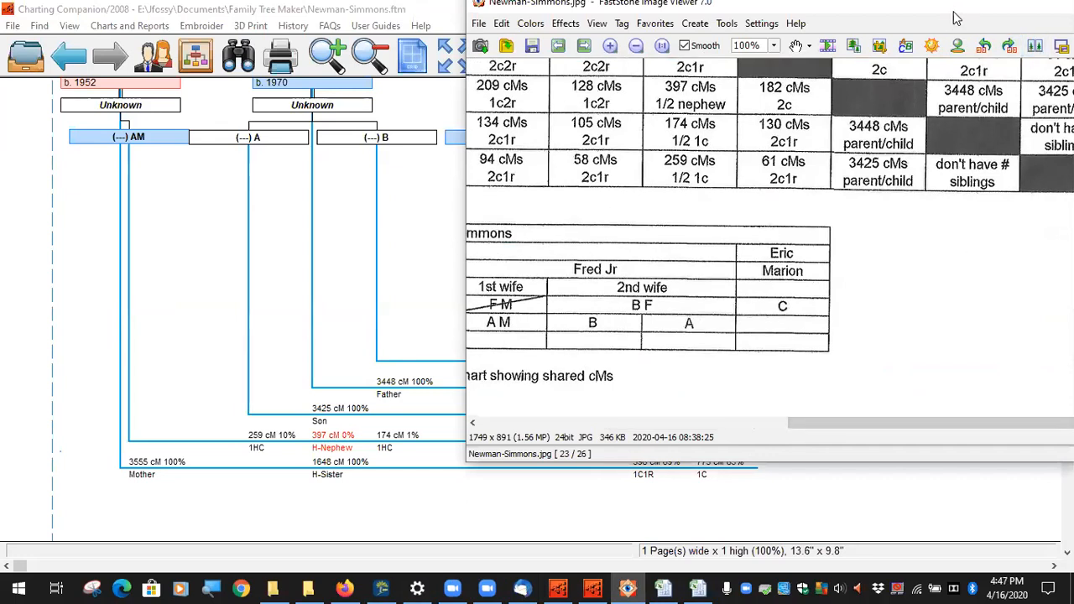
left_click_drag(954, 12, 553, 32)
left_click_drag(660, 222, 626, 232)
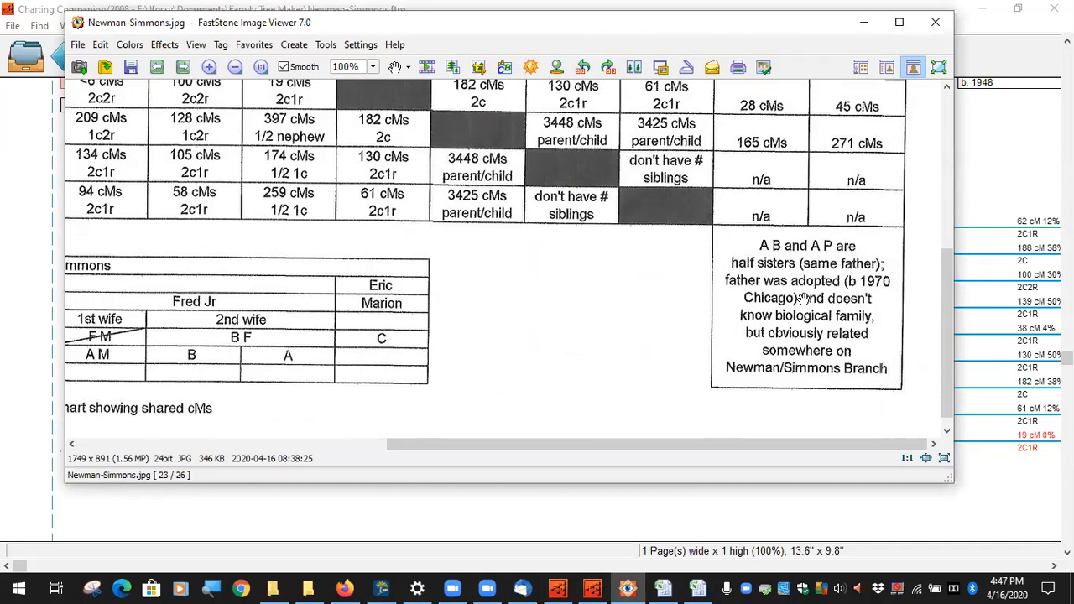
left_click_drag(691, 212, 678, 538)
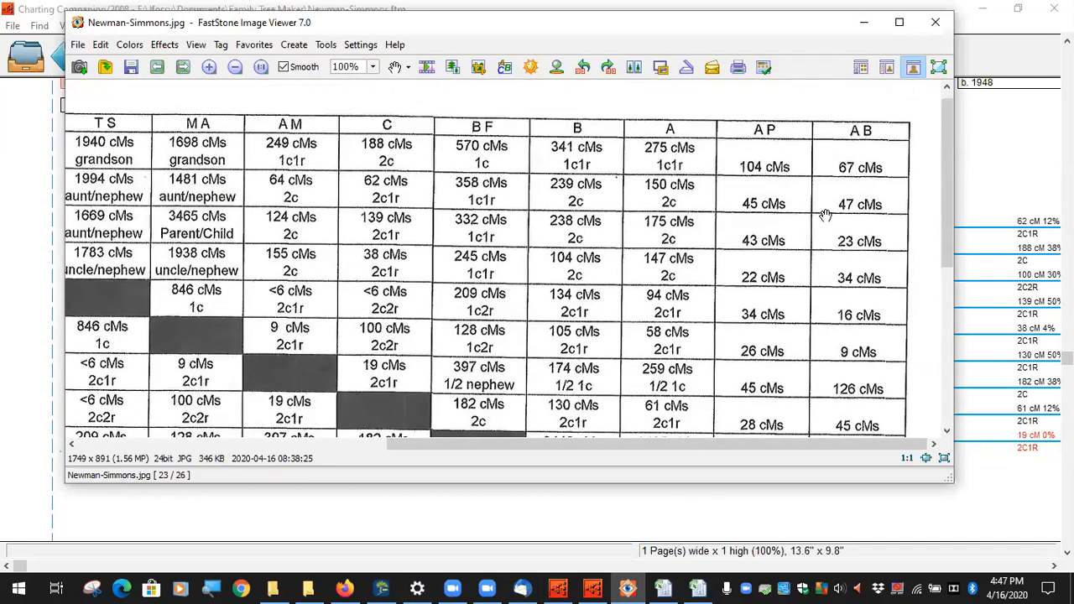
left_click_drag(887, 363, 917, 316)
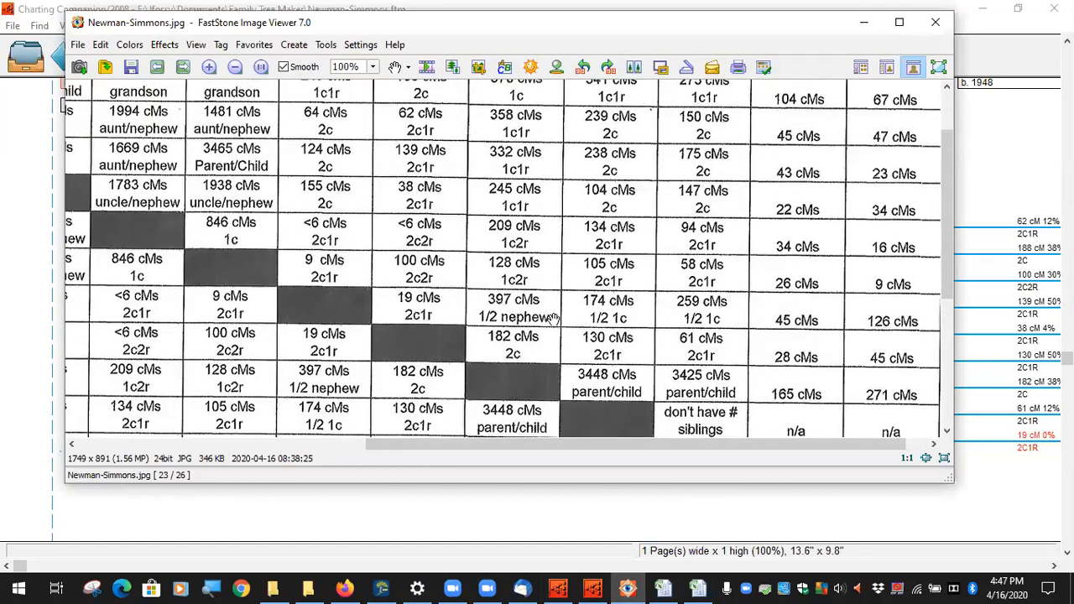
left_click_drag(512, 265, 439, 99)
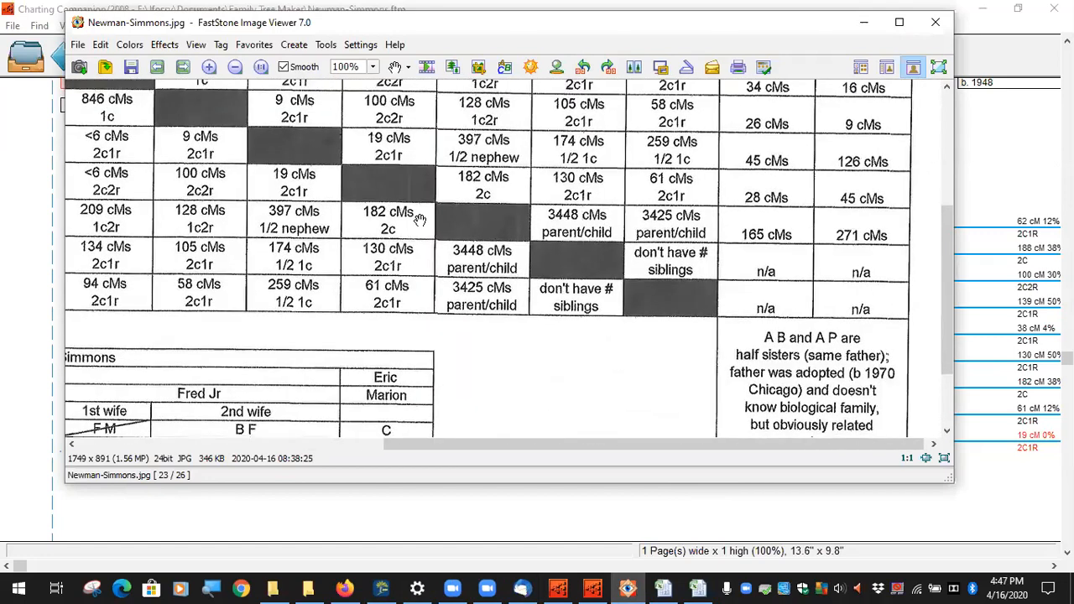
Step: Check the table header and the note that A B and A P are half sisters, then return to the chart
left_click_drag(420, 220, 719, 238)
left_click_drag(461, 191, 579, 421)
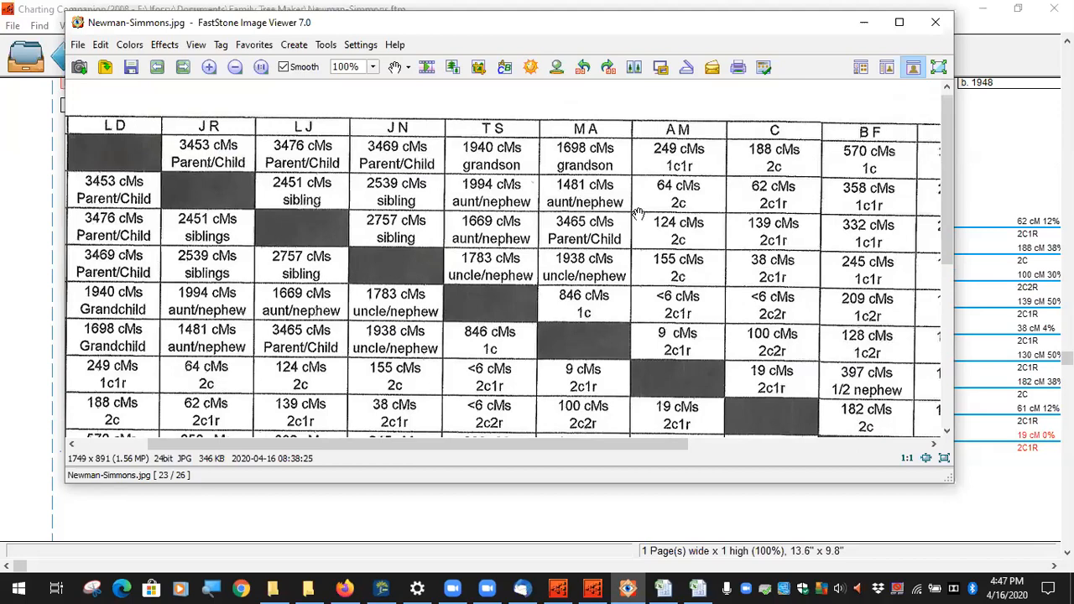
left_click_drag(638, 213, 556, 127)
left_click_drag(571, 370, 478, 138)
left_click_drag(863, 377, 585, 263)
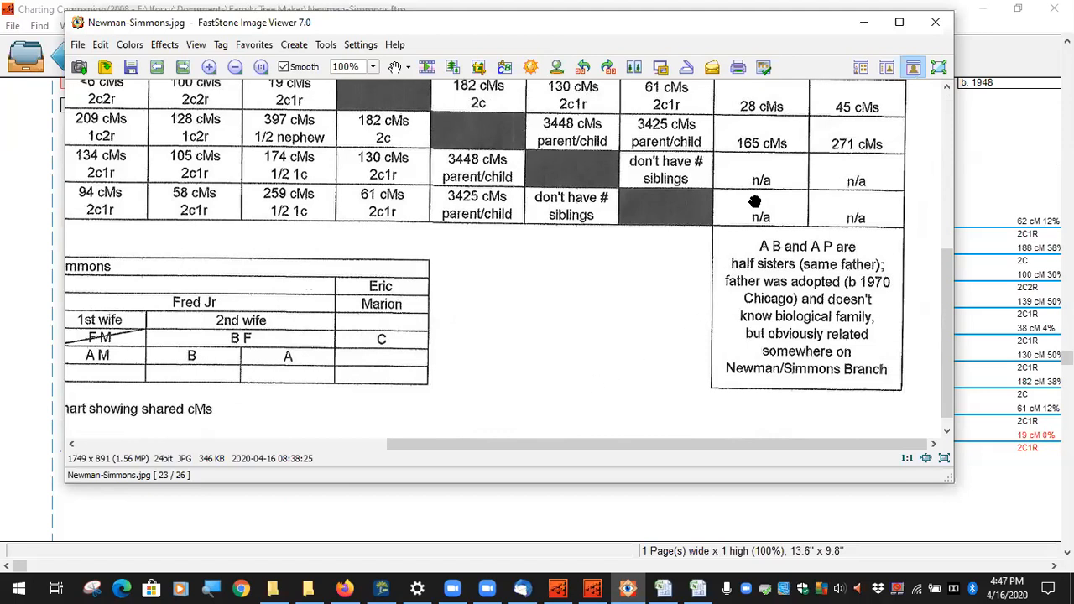
left_click(594, 588)
left_click_drag(580, 251, 653, 207)
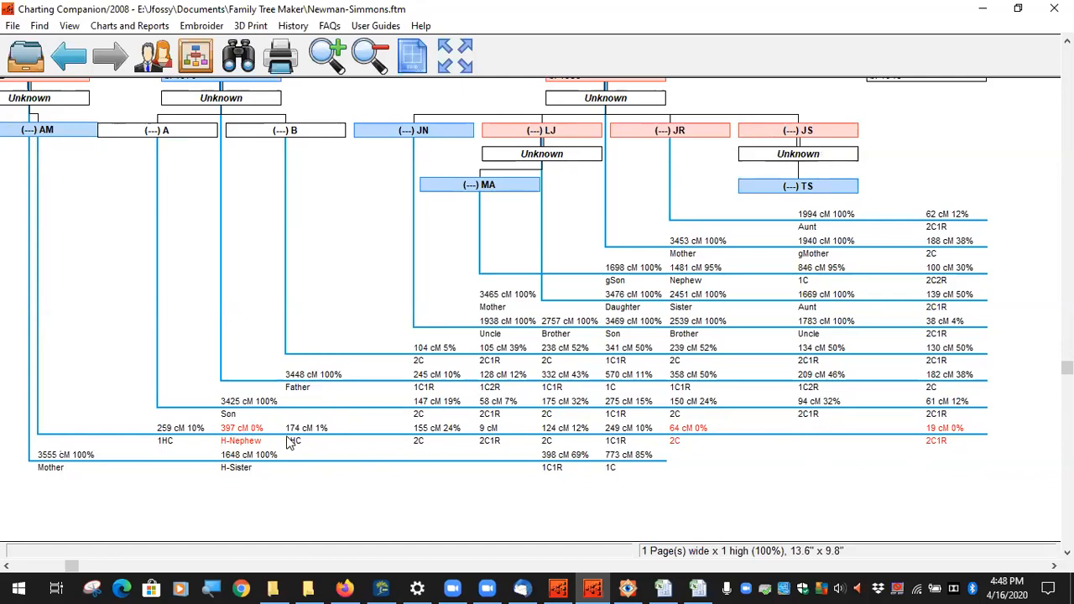
mouse_move(249, 449)
mouse_move(227, 430)
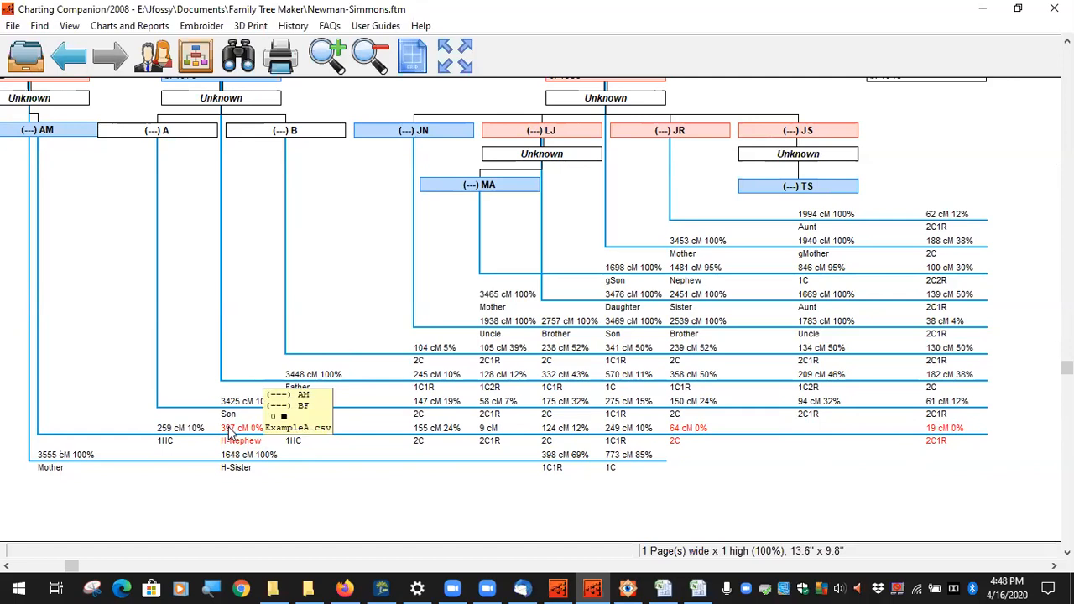
mouse_move(941, 443)
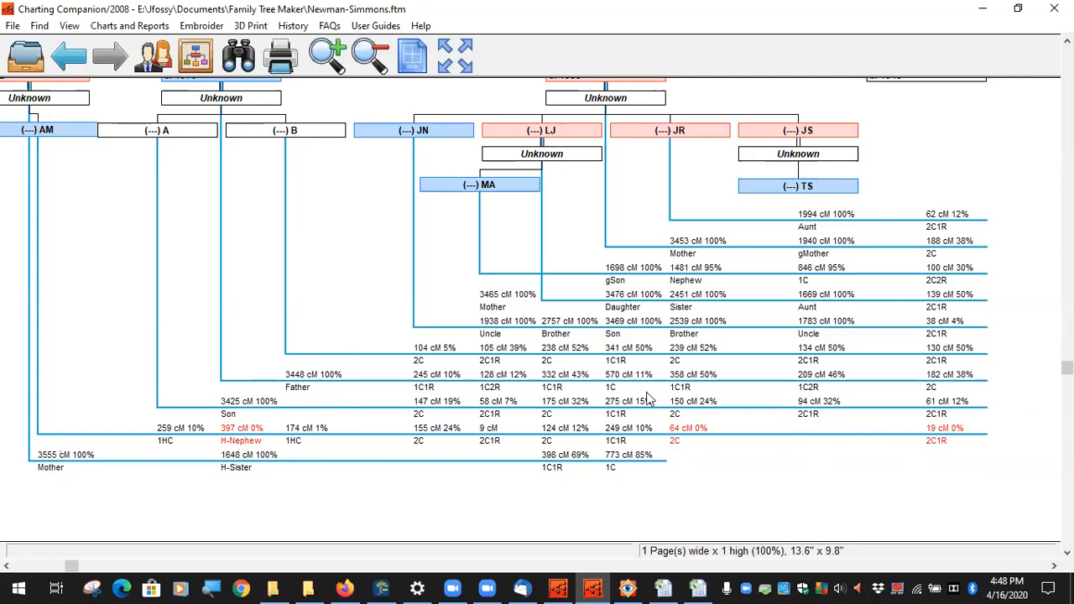
left_click(126, 26)
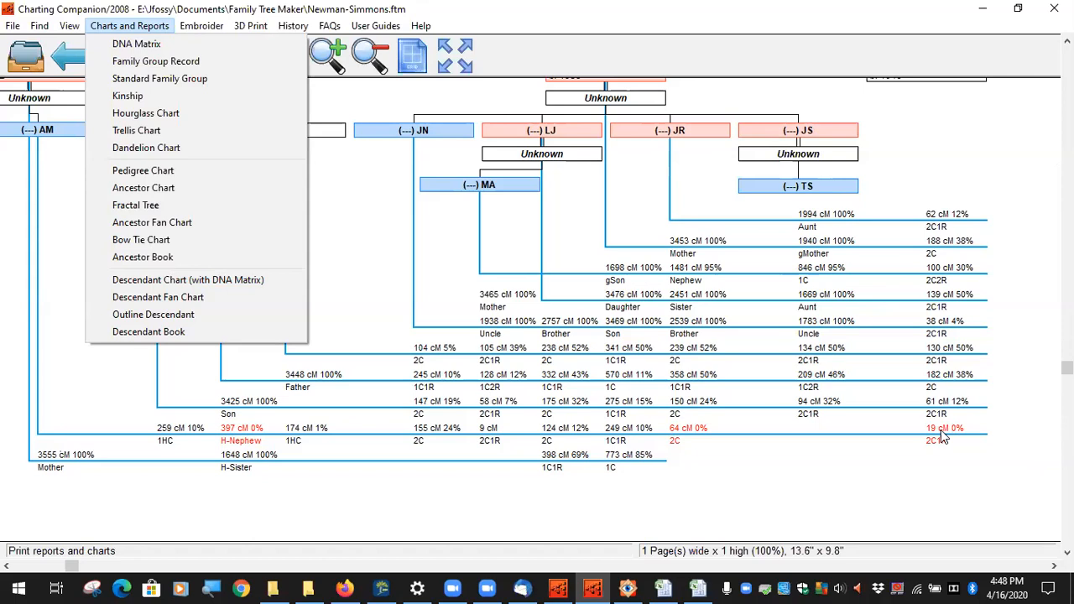
left_click(382, 287)
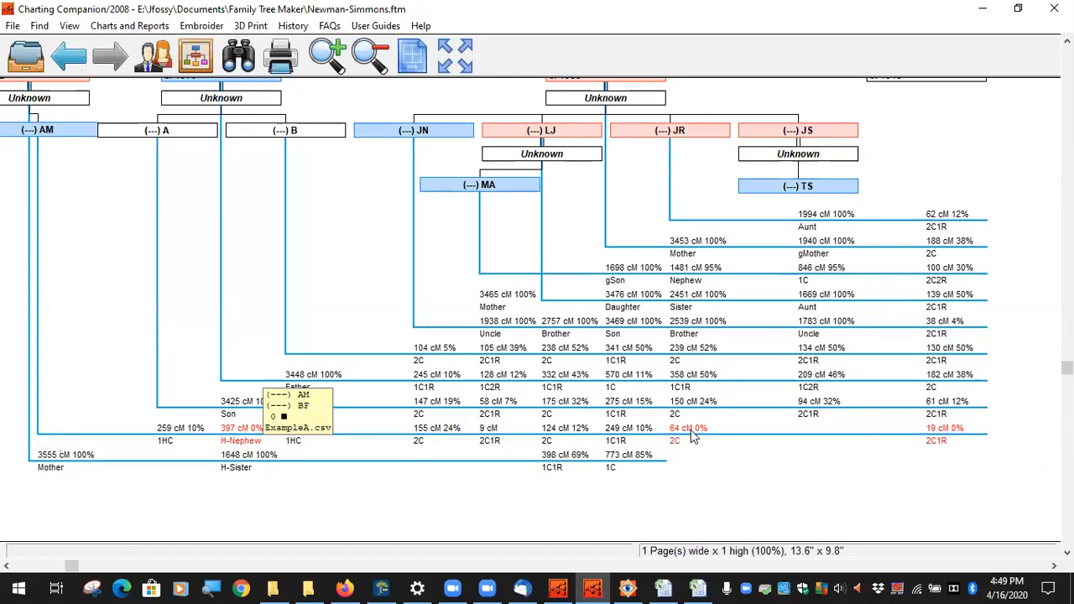
mouse_move(692, 429)
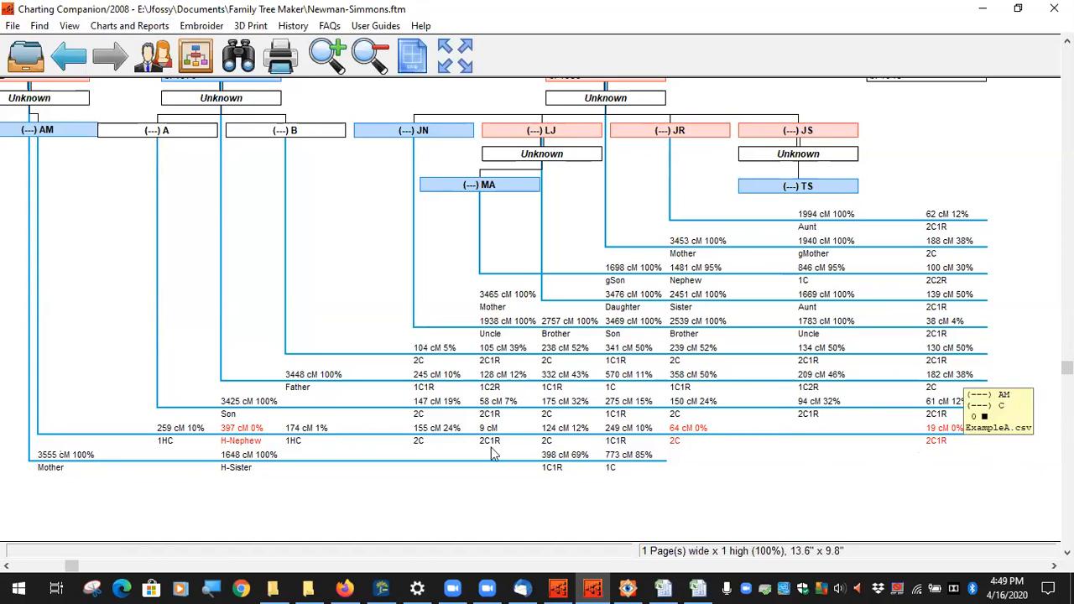
Step: Look up the JR–AM 64 cM match in cell B25 of ExampleA.csv, then return to Charting Companion
left_click(664, 587)
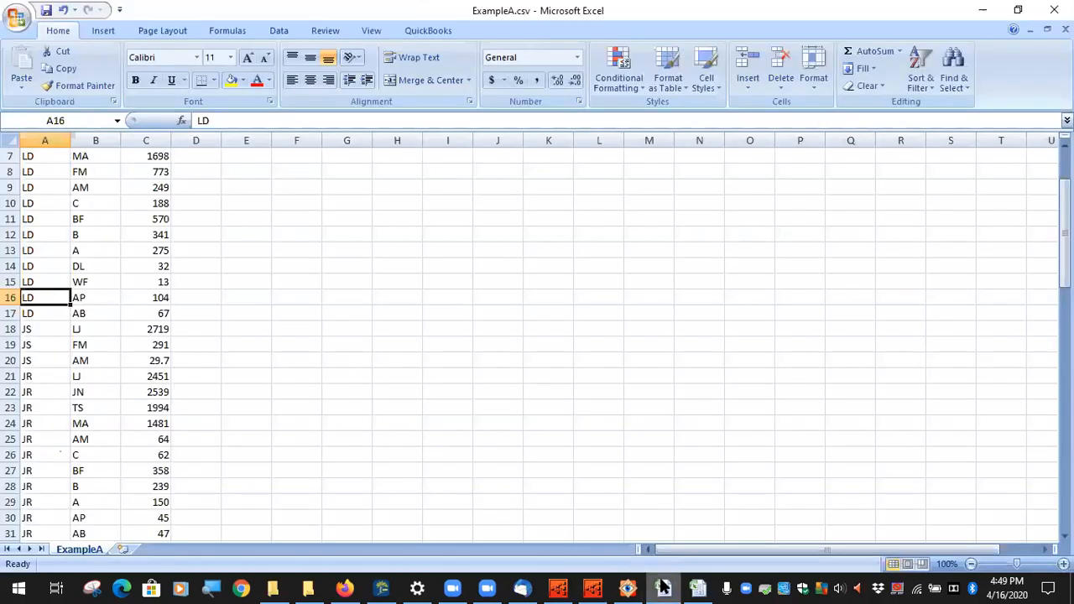
scroll(39, 424, "down", 1)
scroll(79, 381, "down", 1)
scroll(79, 384, "up", 2)
scroll(79, 389, "down", 3)
scroll(65, 345, "up", 5)
scroll(65, 344, "down", 5)
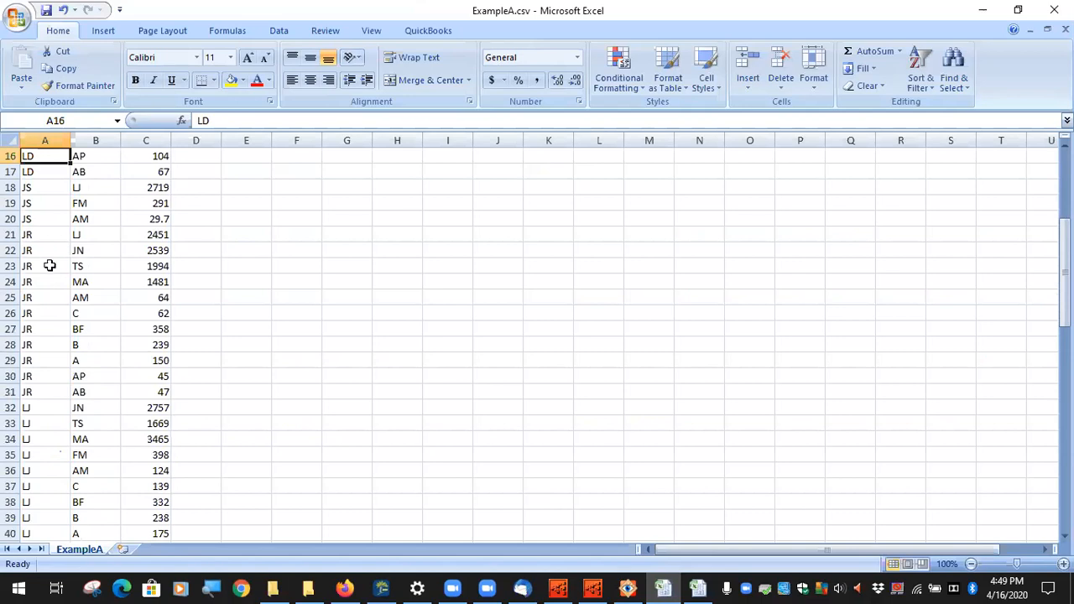
left_click(80, 301)
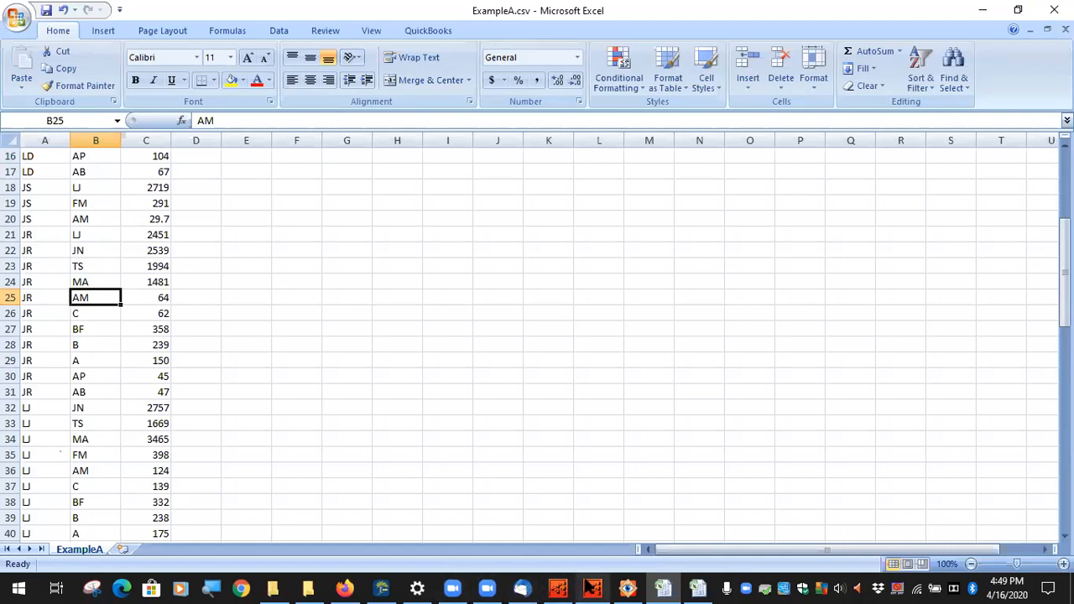
left_click(592, 589)
Step: Open the Descendant Chart (with DNA Matrix) options on the DNA Matrix tab and select ExampleA.csv
left_click(129, 26)
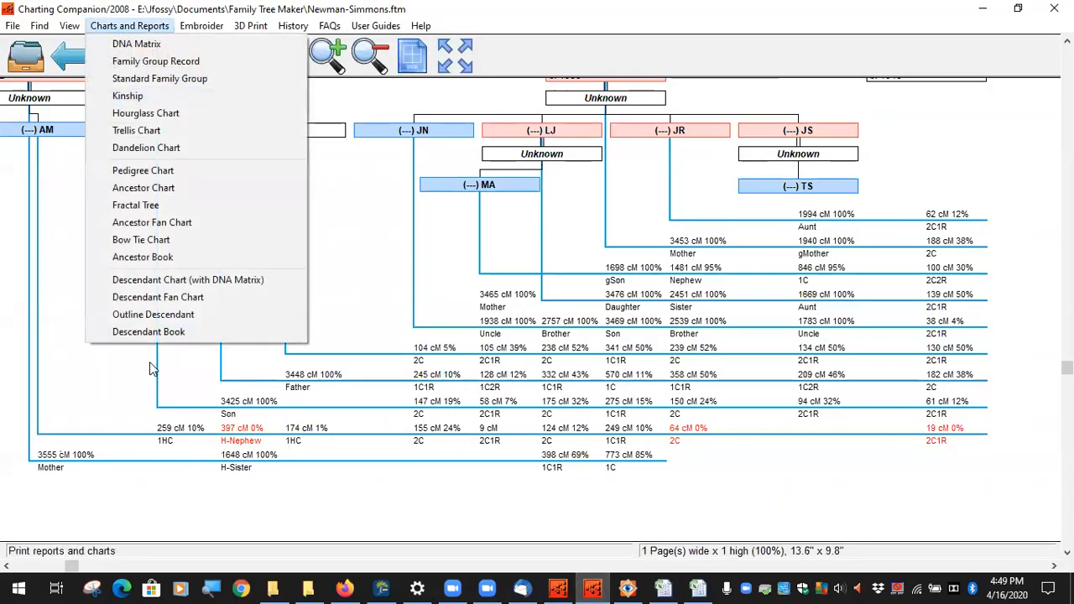
left_click(168, 282)
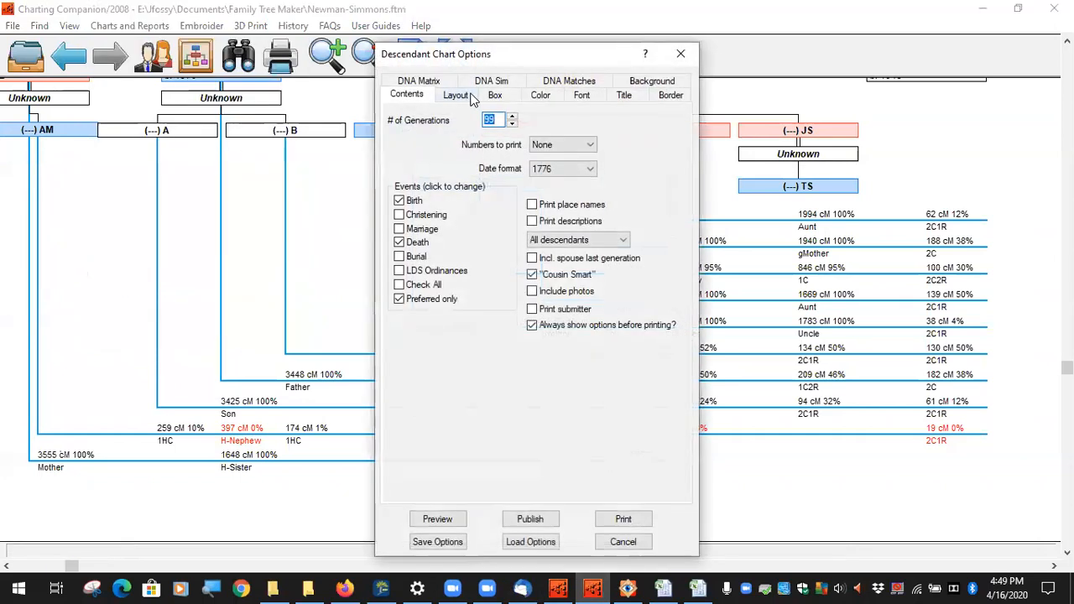
left_click(420, 84)
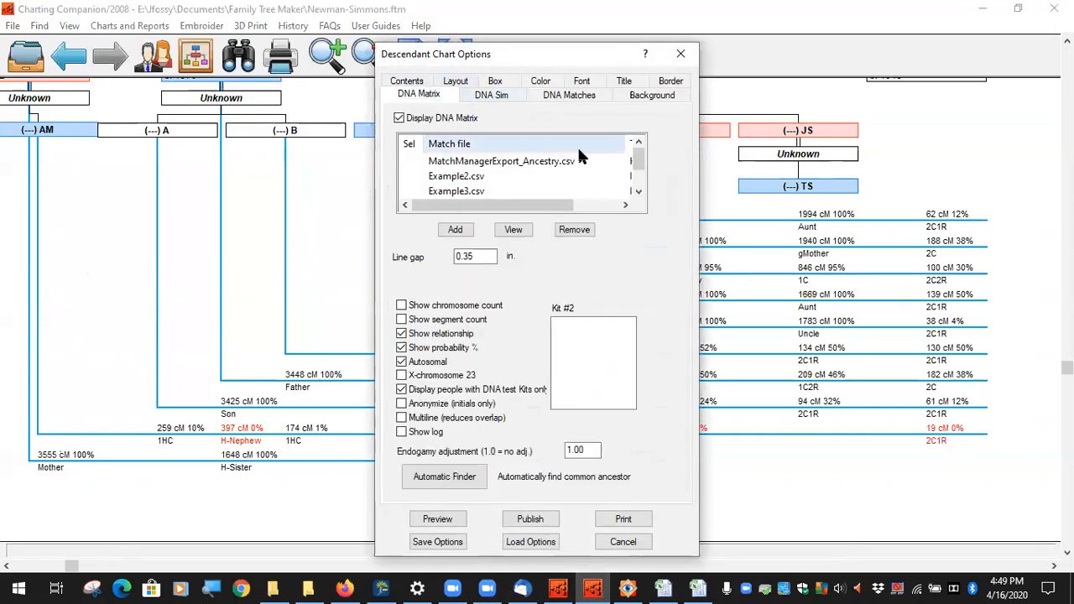
scroll(453, 180, "down", 1)
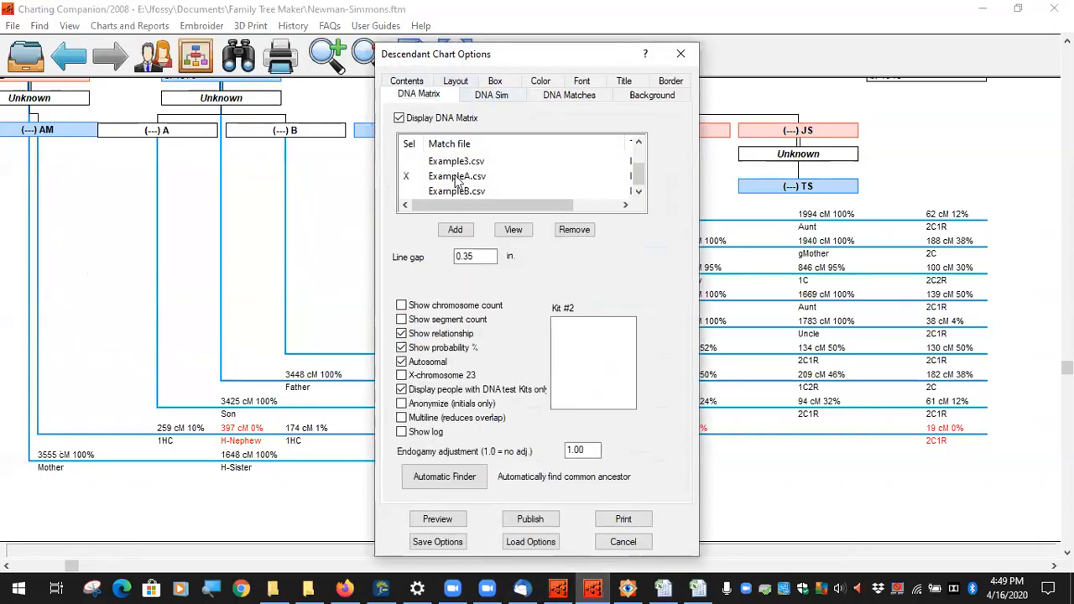
left_click(410, 182)
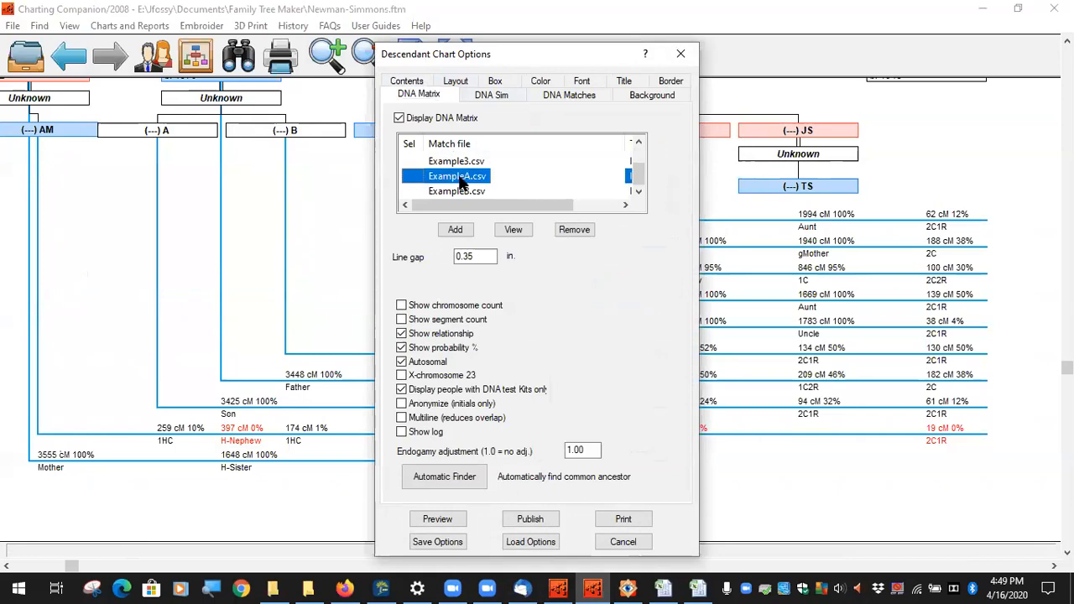
left_click(638, 192)
Step: Add ExampleD.csv as a new DNA match file and select it
left_click(455, 229)
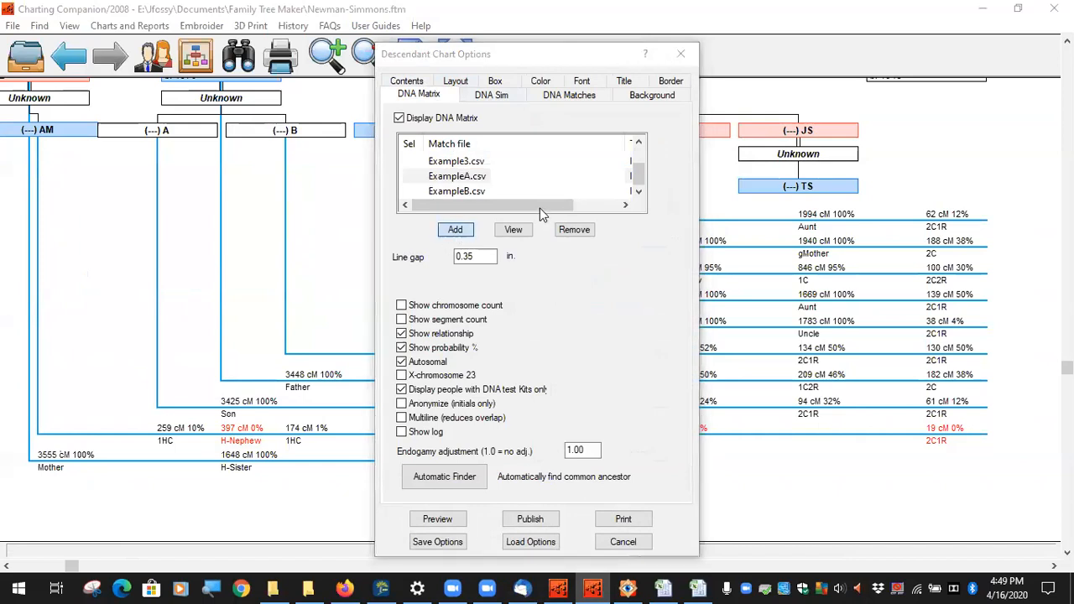
left_click(939, 290)
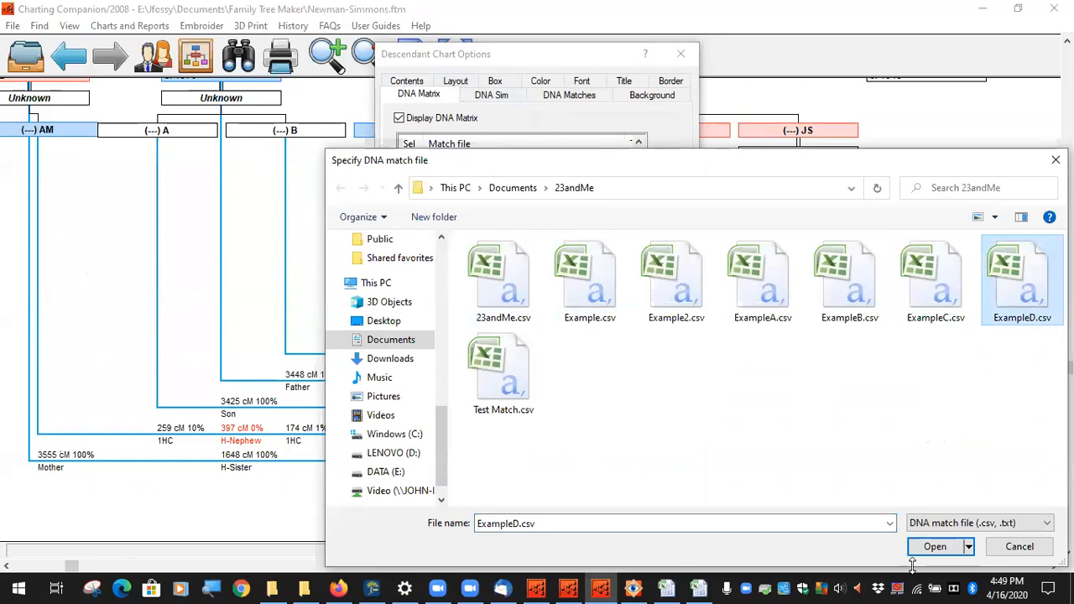
left_click(933, 546)
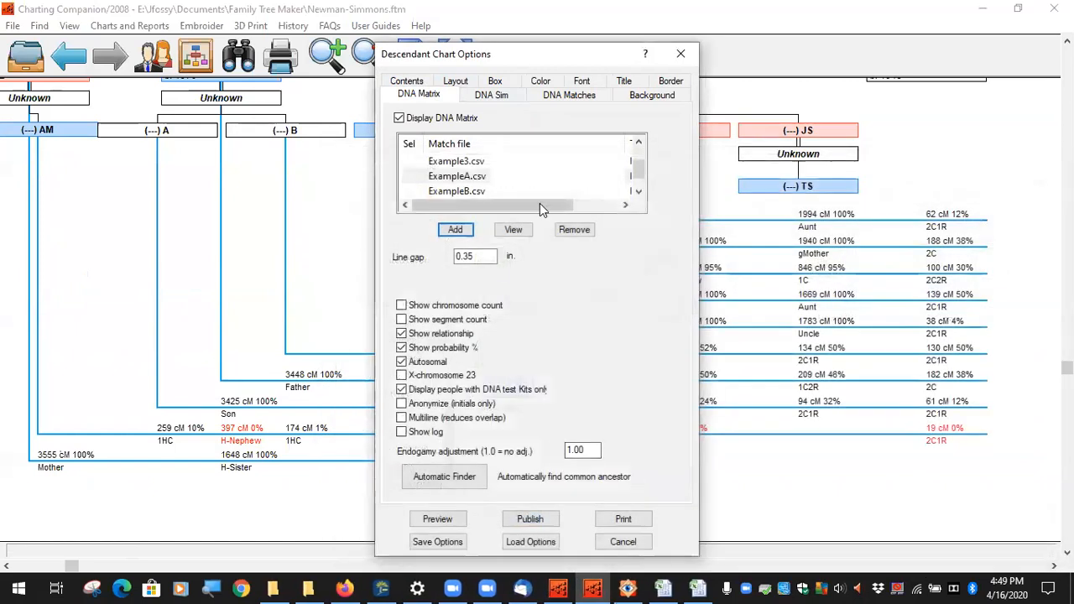
scroll(514, 160, "down", 1)
left_click(453, 192)
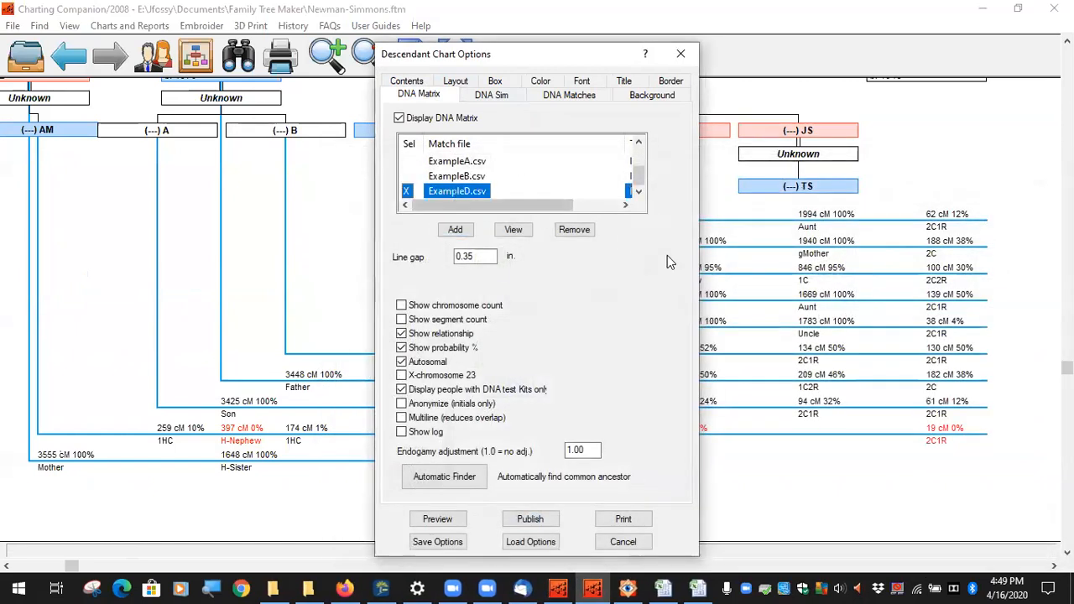
Step: Review ExampleD.csv's Kit 1, Kit 2 and centiMorgans columns and accept the layout
left_click(513, 232)
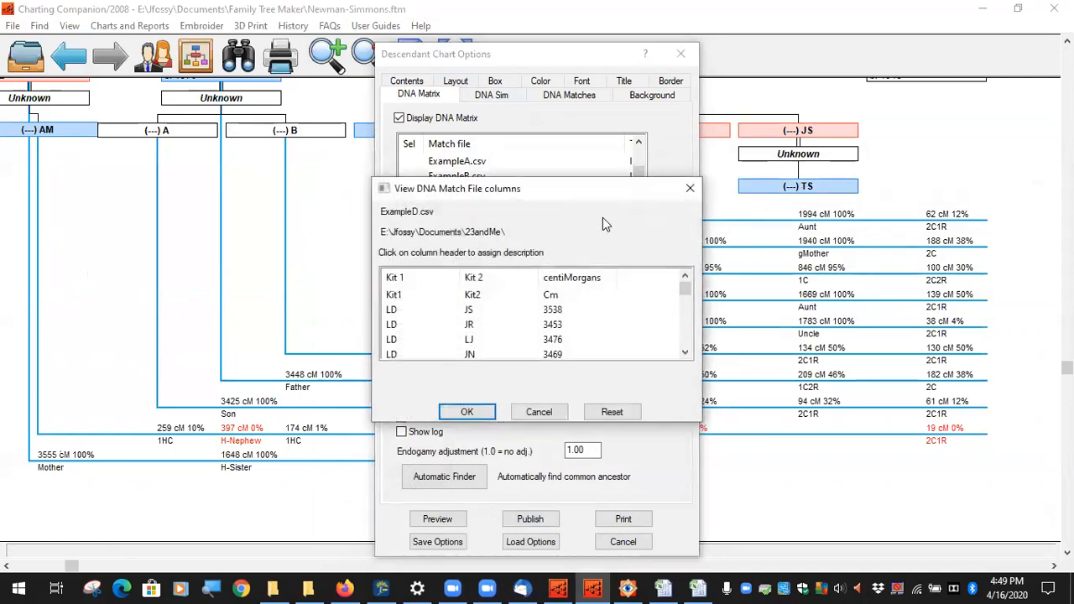
scroll(458, 319, "down", 2)
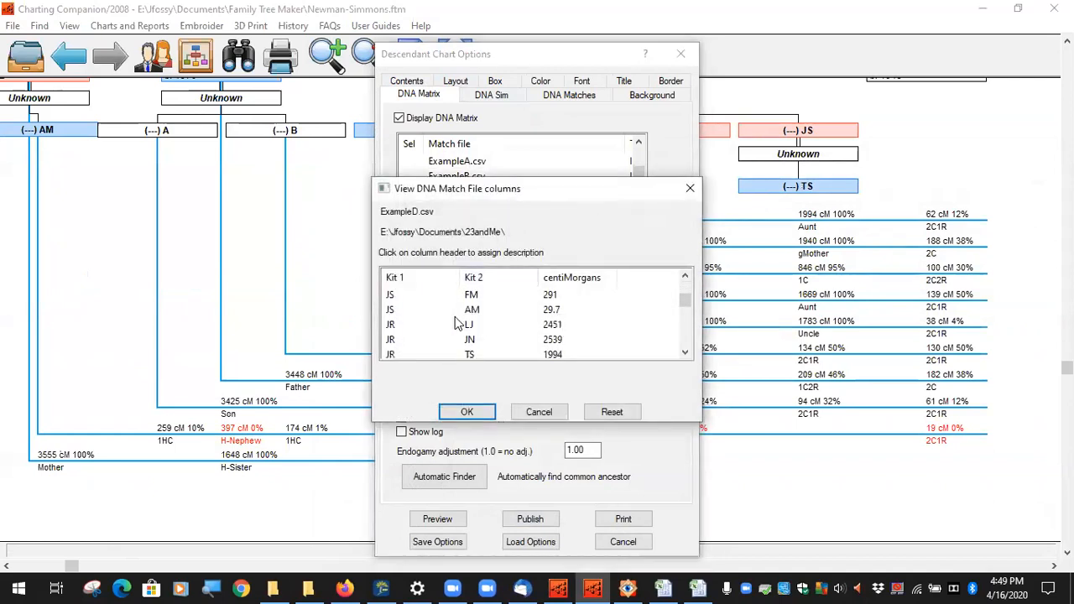
scroll(452, 317, "up", 2)
scroll(452, 318, "down", 2)
scroll(452, 317, "down", 6)
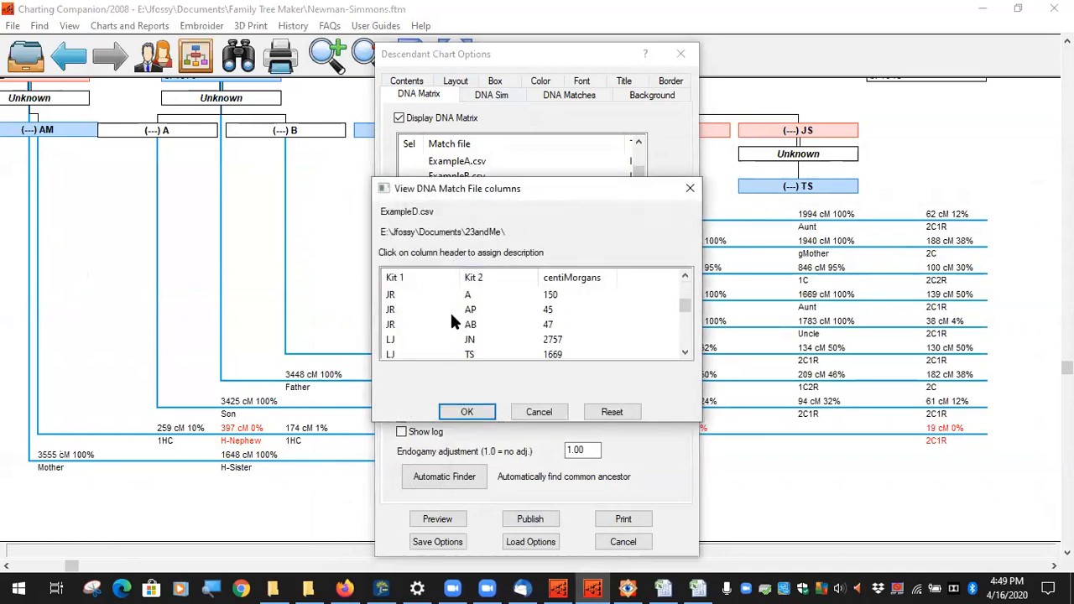
scroll(452, 319, "down", 4)
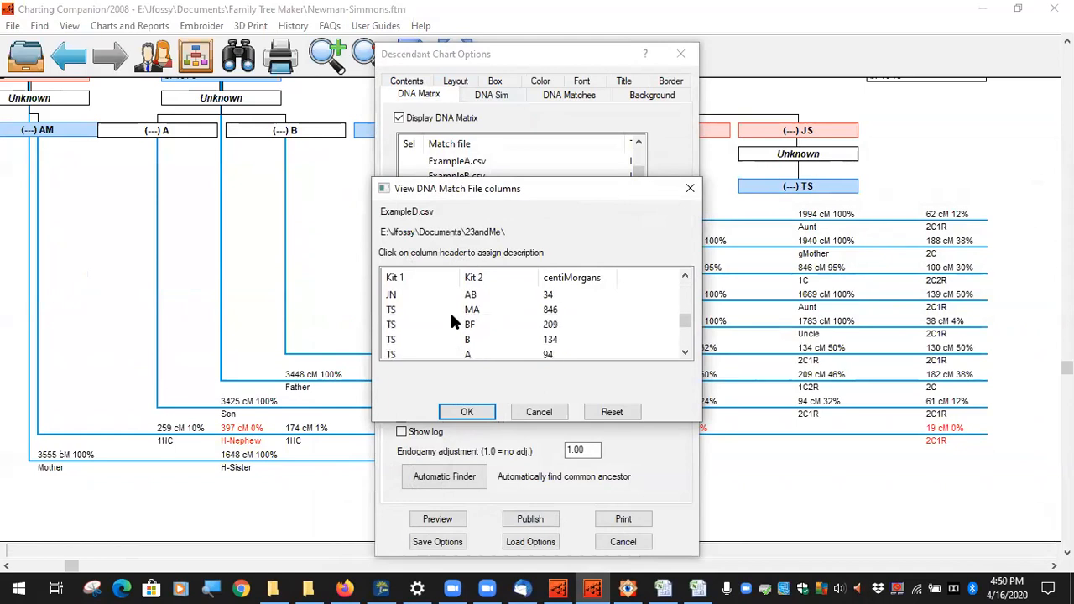
left_click(467, 412)
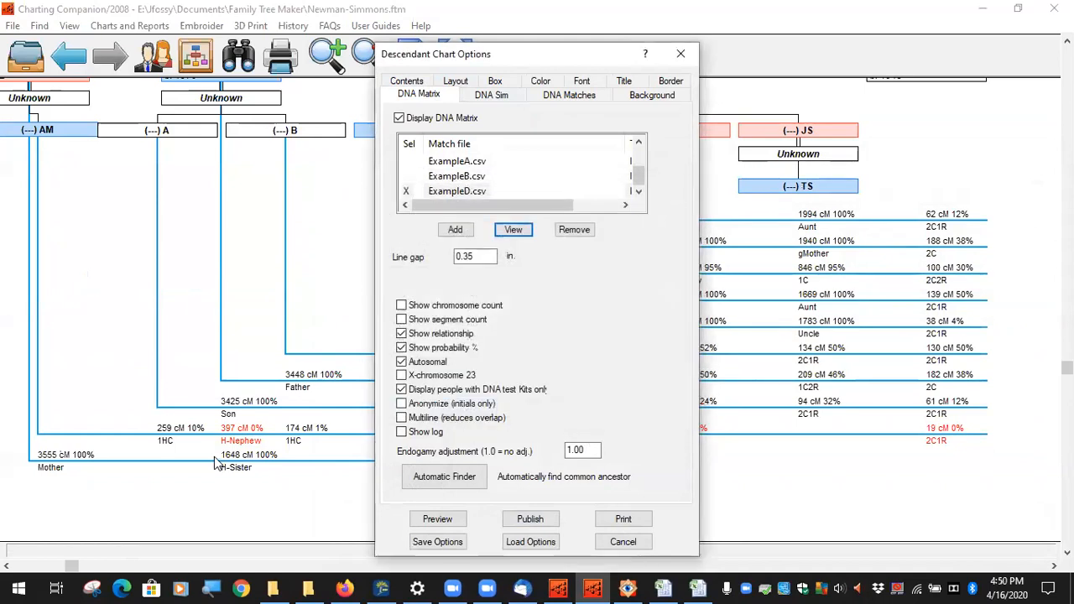
Step: Preview the DNA-matrix descendant chart, move the MA box left, and pan back up to the ancestors
left_click(437, 521)
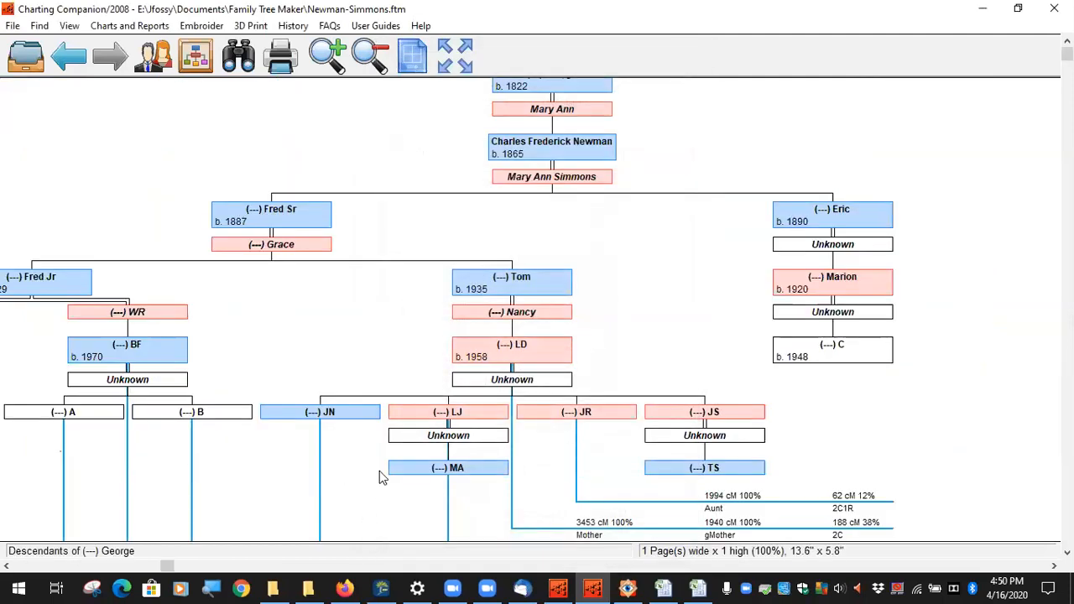
scroll(666, 307, "down", 3)
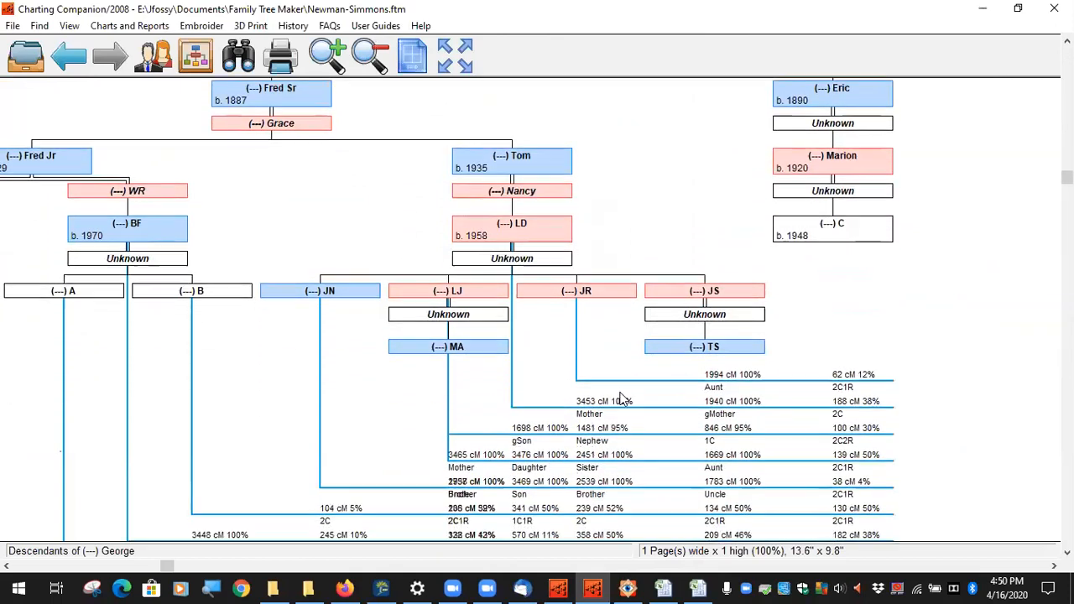
scroll(623, 398, "down", 1)
scroll(495, 294, "down", 3)
scroll(453, 281, "down", 2)
scroll(523, 211, "left", 3)
left_click_drag(554, 122, 487, 123)
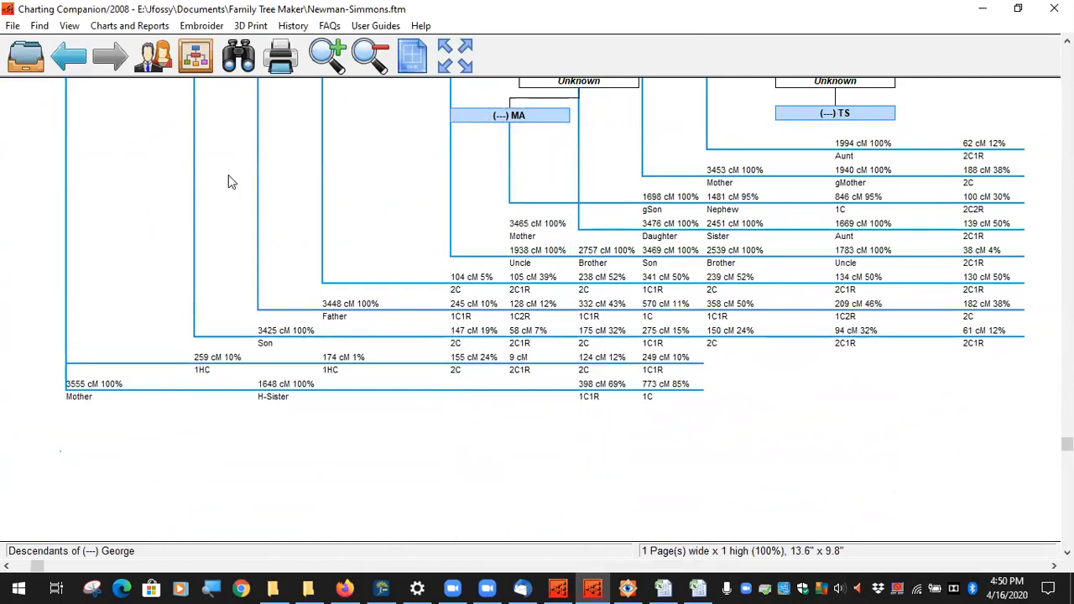
scroll(363, 223, "up", 3)
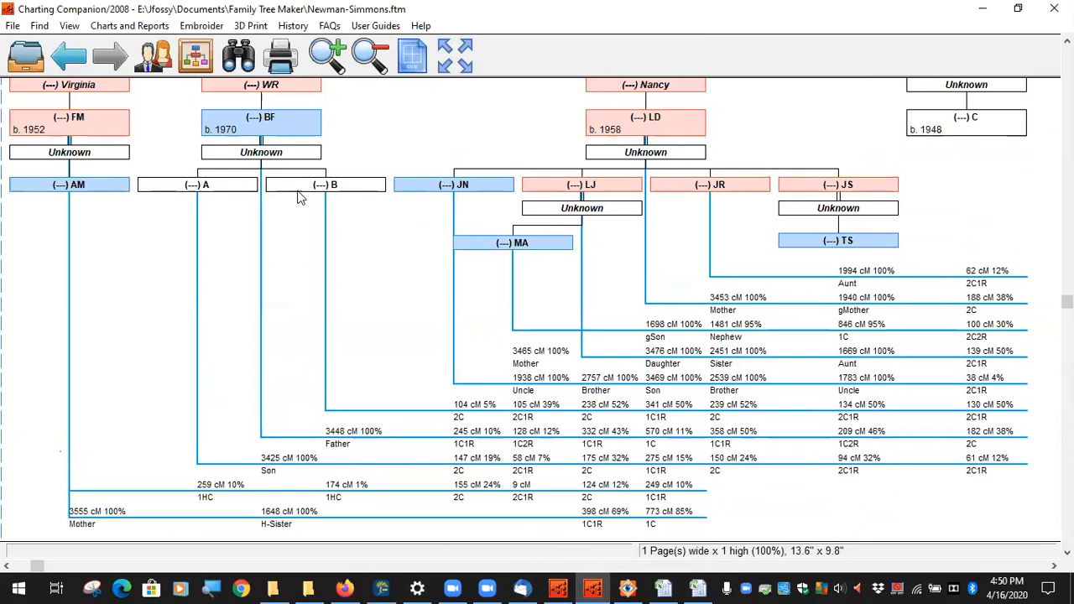
left_click_drag(484, 131, 461, 317)
Step: Reopen the Descendant Chart (with DNA Matrix) DNA Matrix settings with ExampleD.csv selected
left_click(129, 25)
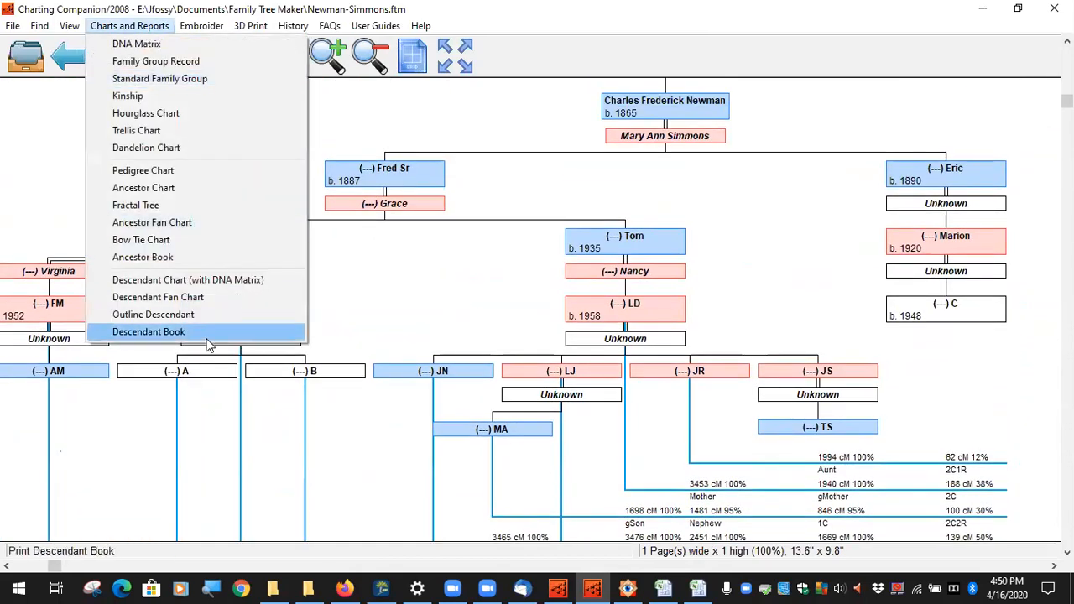
left_click(200, 282)
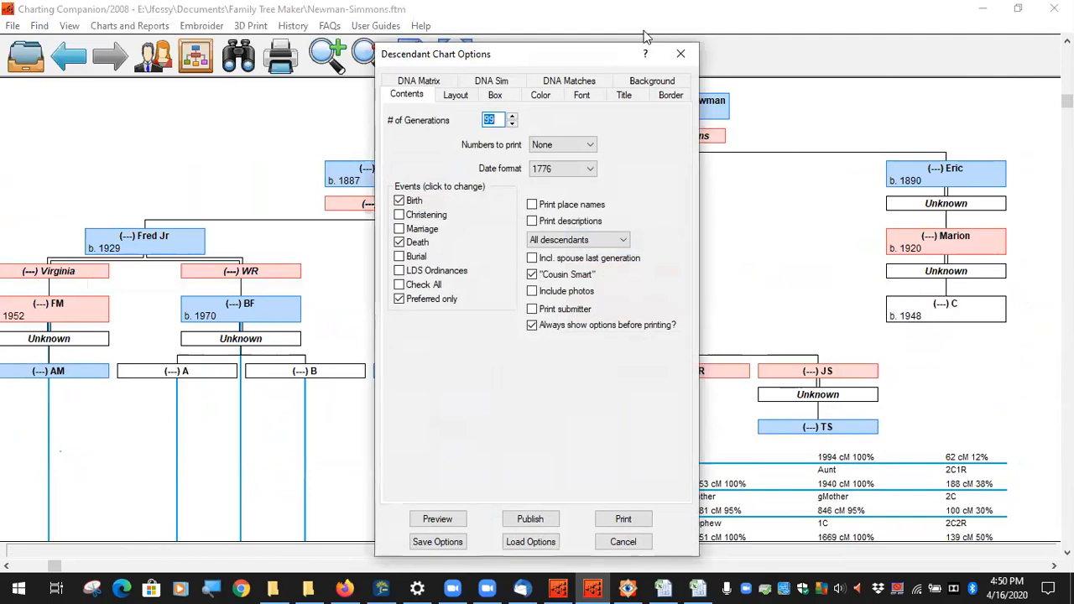
left_click(426, 82)
scroll(515, 178, "down", 1)
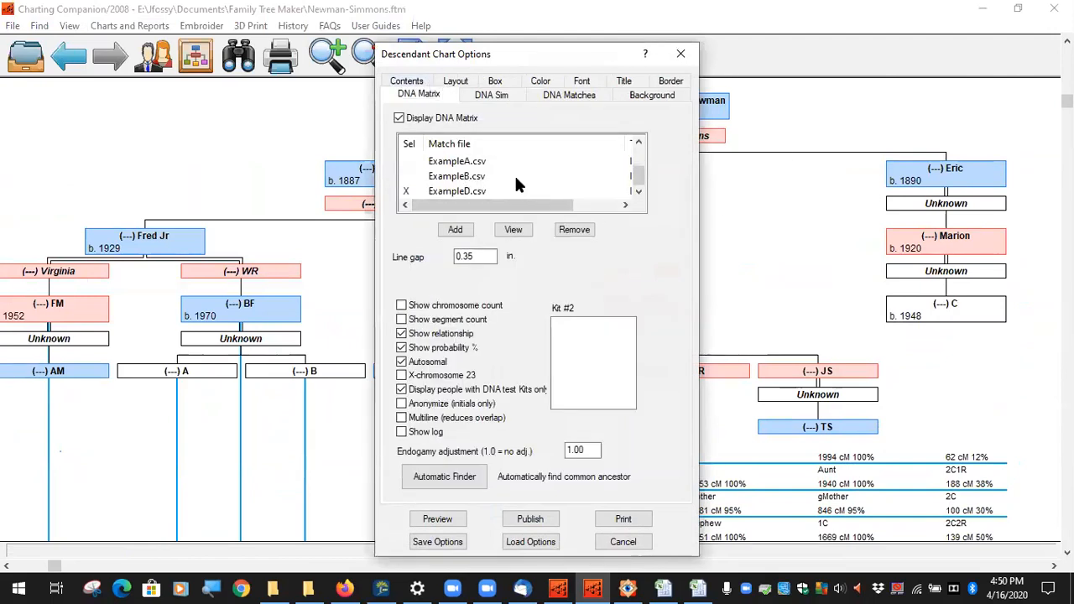
left_click(495, 191)
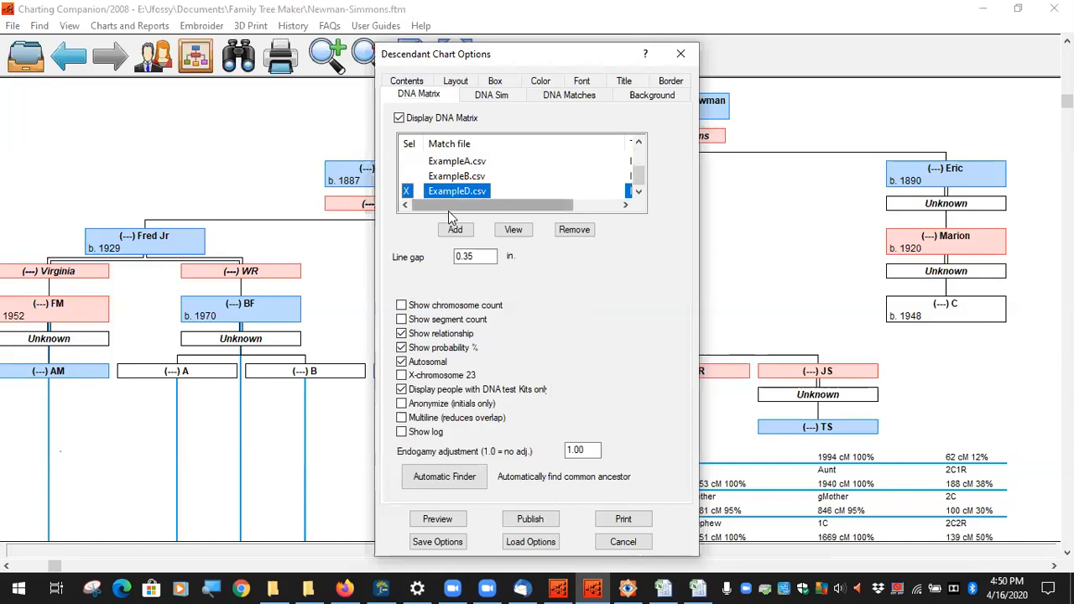
mouse_move(448, 211)
left_mouse_down()
mouse_move(486, 210)
mouse_move(453, 210)
left_mouse_up()
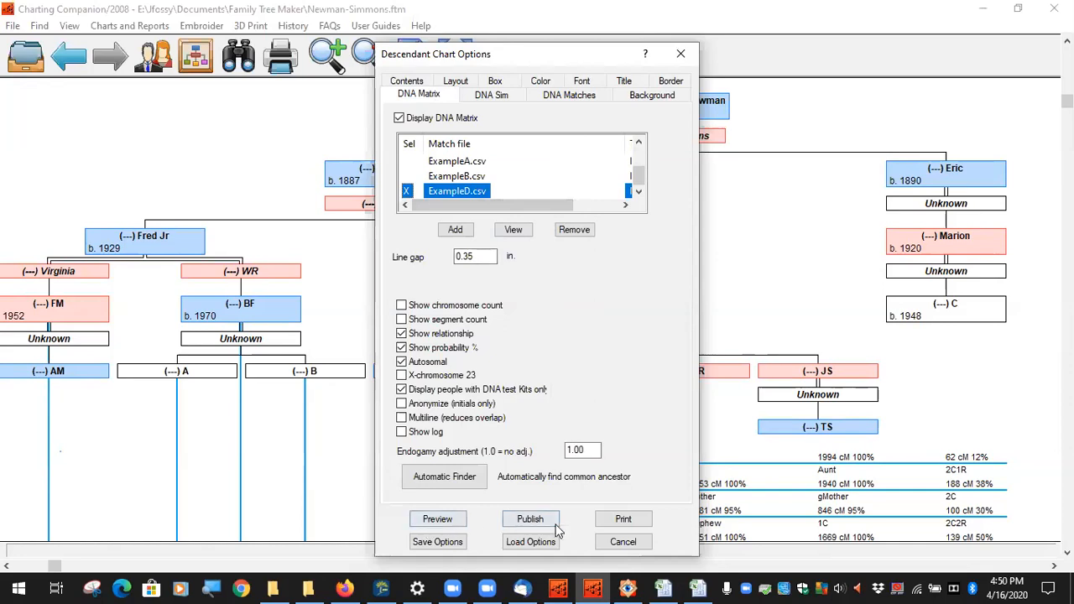
left_click(455, 229)
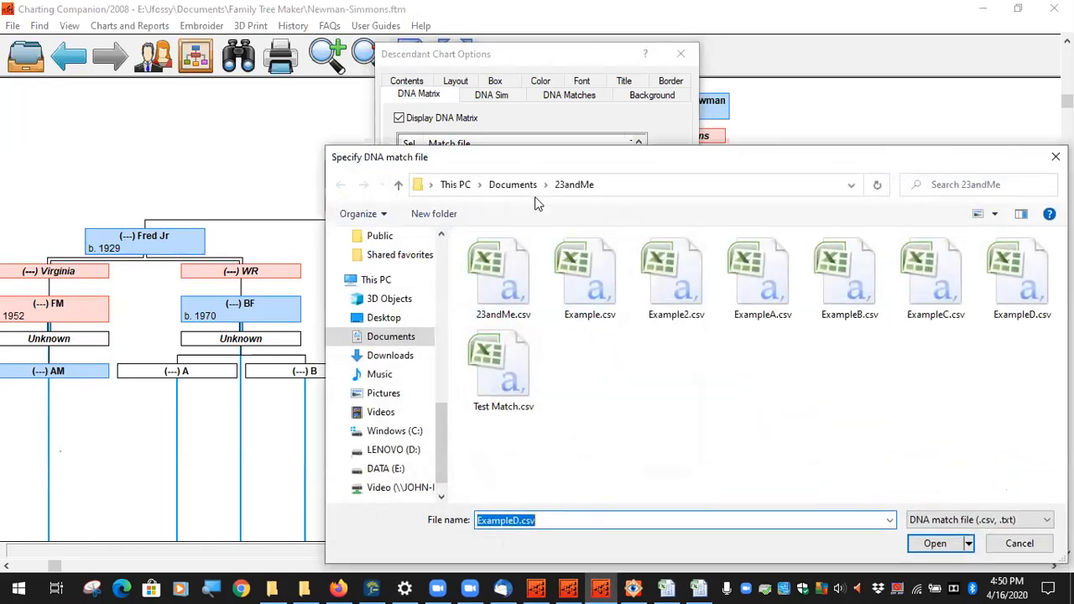
left_click(529, 188)
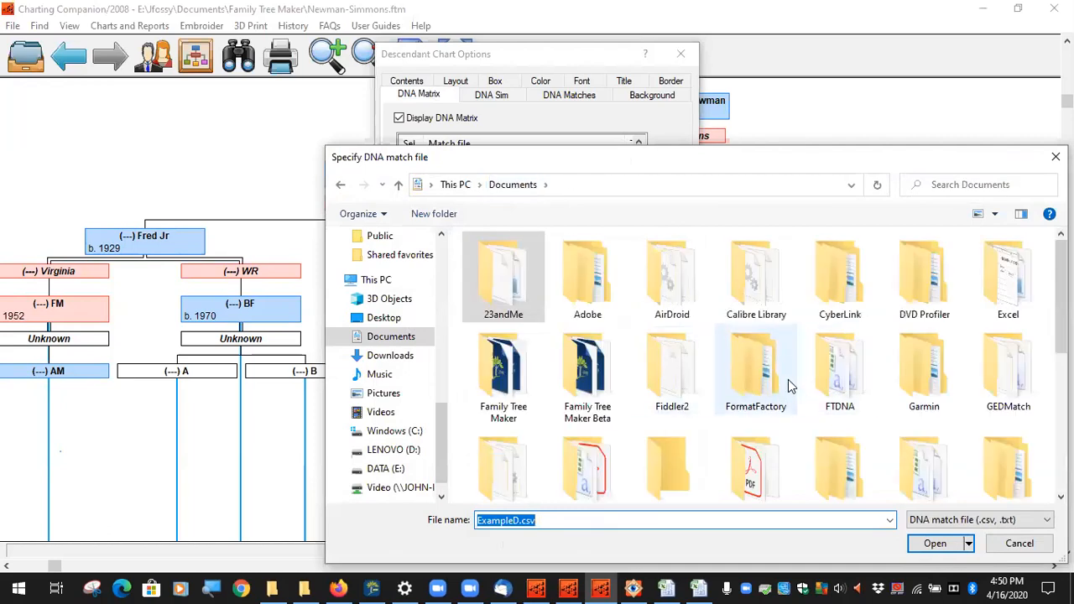
scroll(825, 382, "down", 1)
scroll(831, 383, "down", 2)
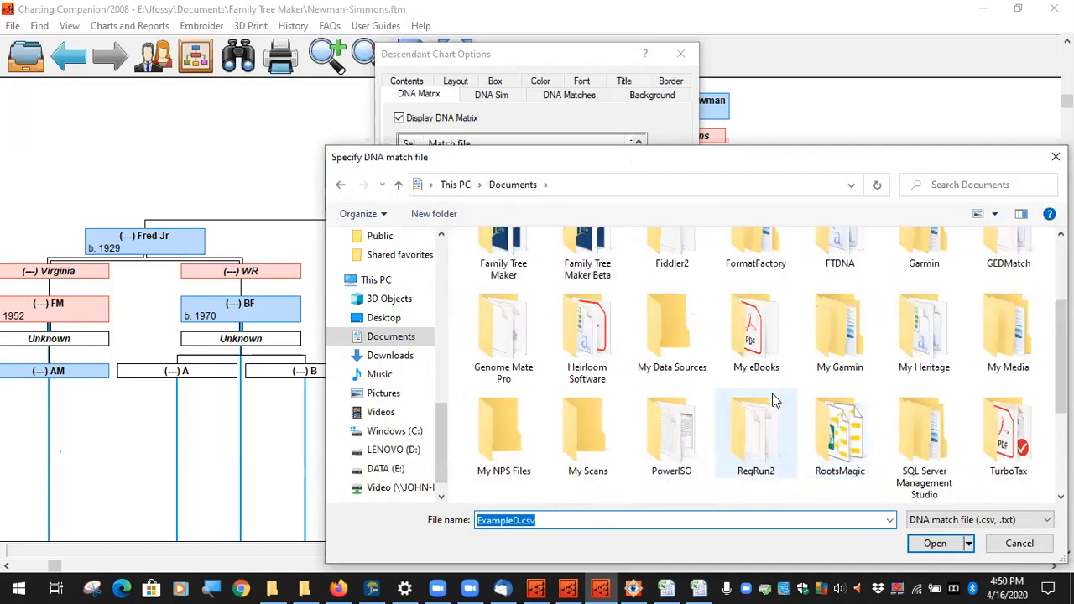
scroll(714, 403, "up", 1)
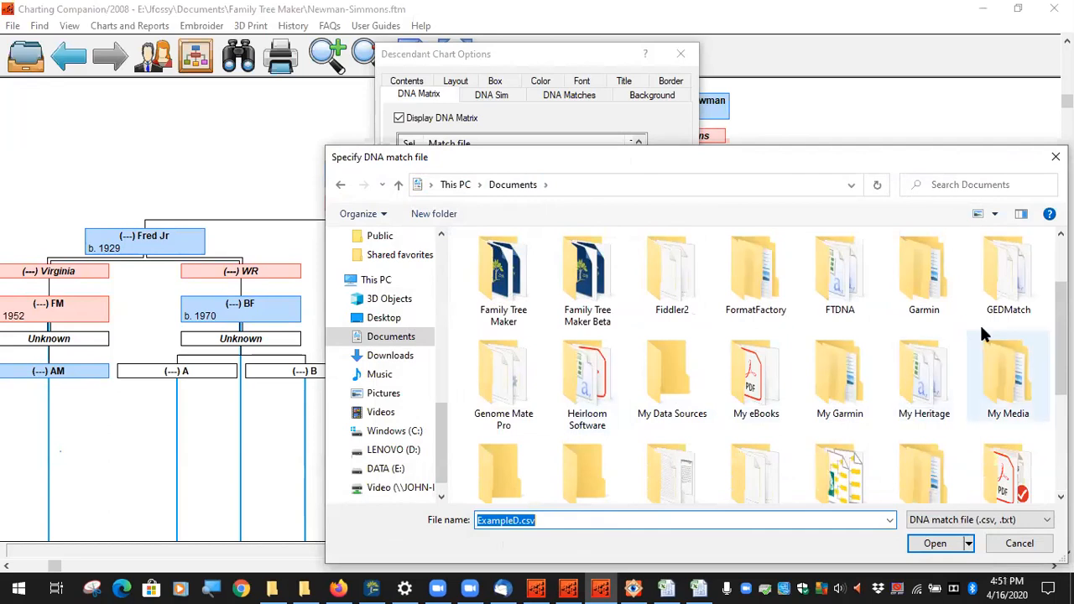
double_click(1003, 273)
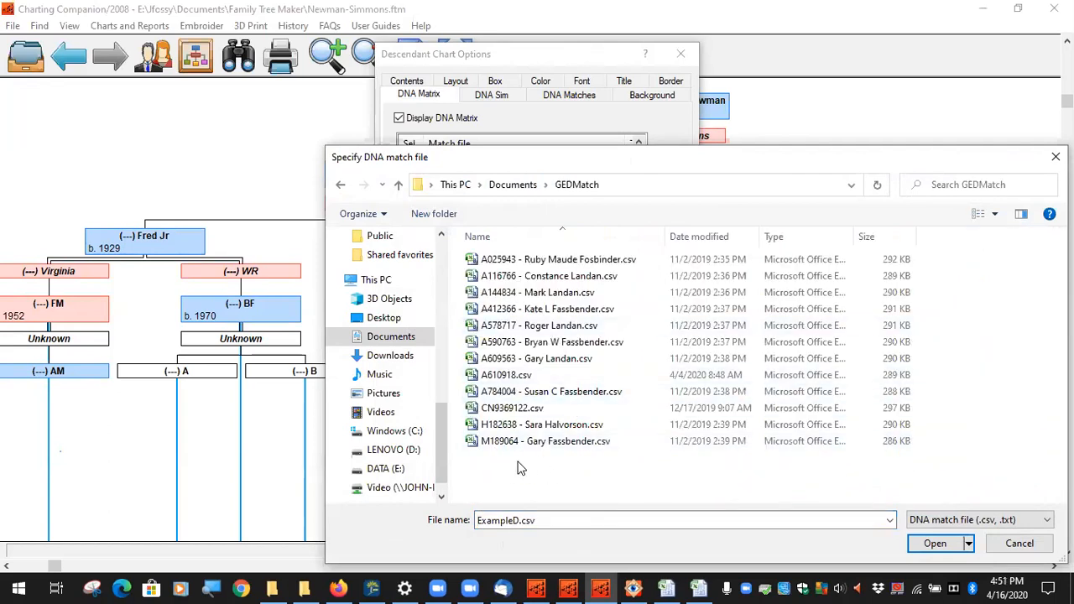
double_click(508, 409)
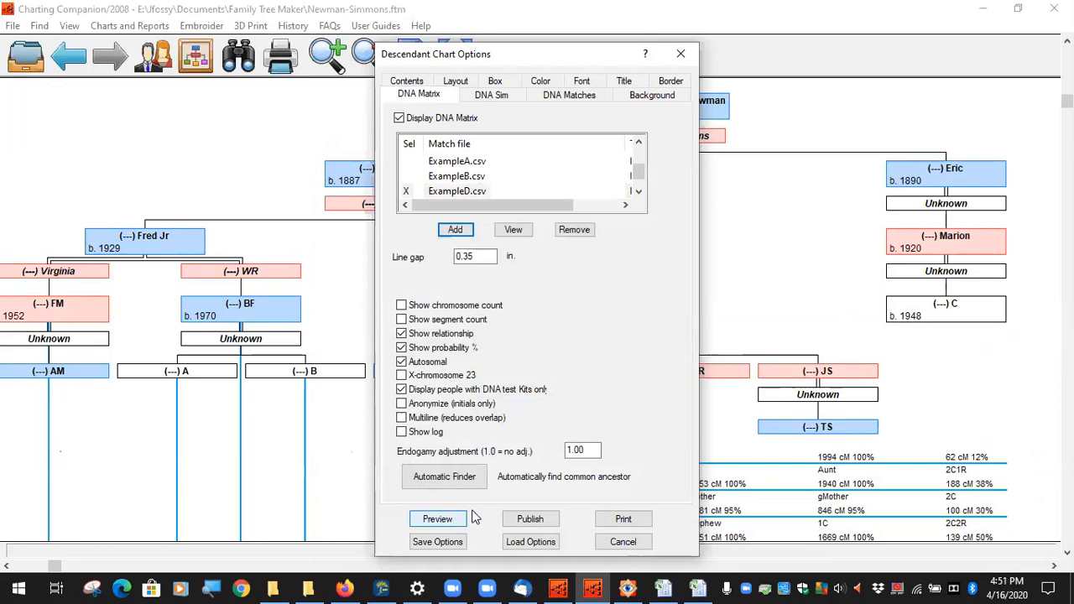
scroll(527, 178, "down", 1)
left_click_drag(523, 205, 475, 204)
left_click(407, 181)
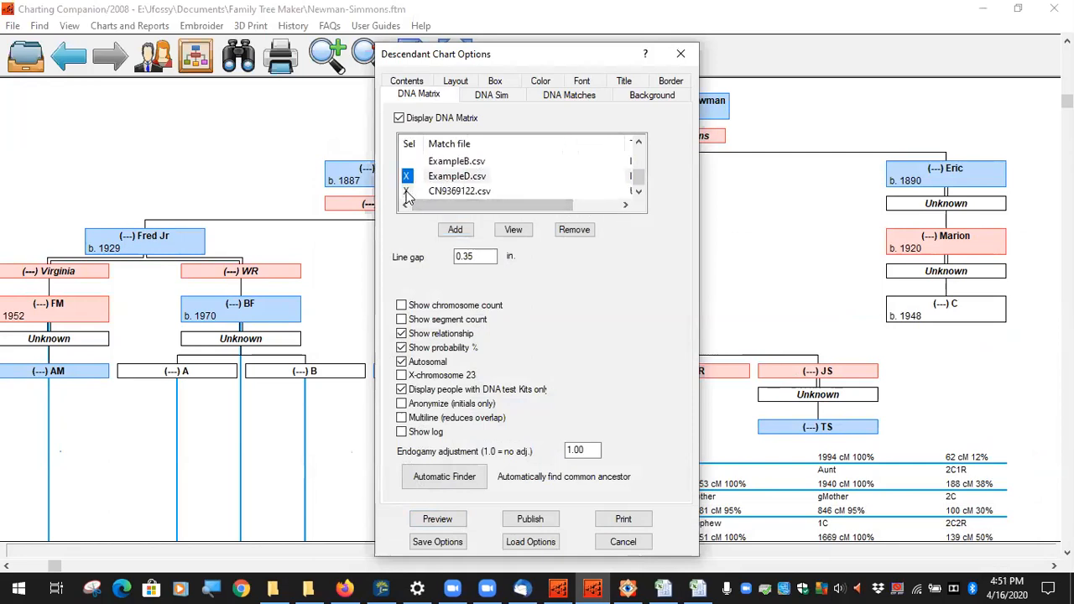
left_click(407, 192)
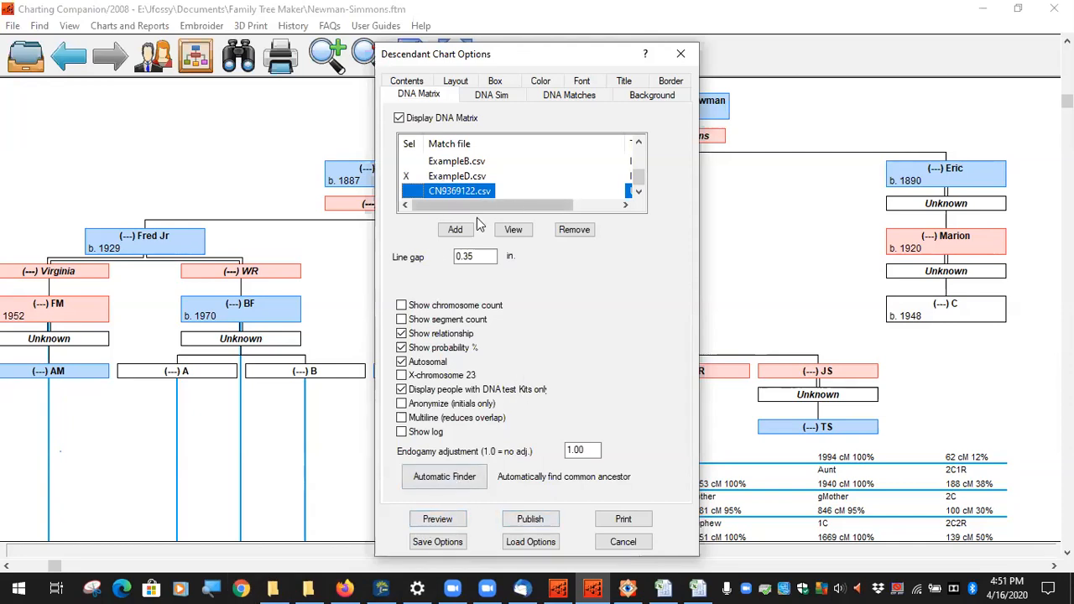
left_click(407, 191)
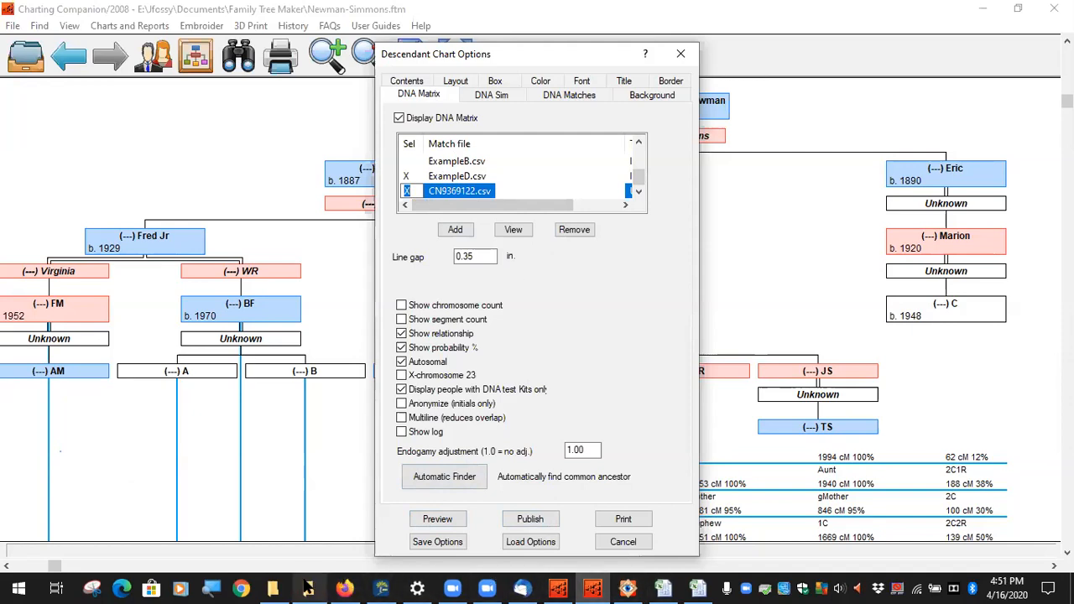
mouse_move(309, 588)
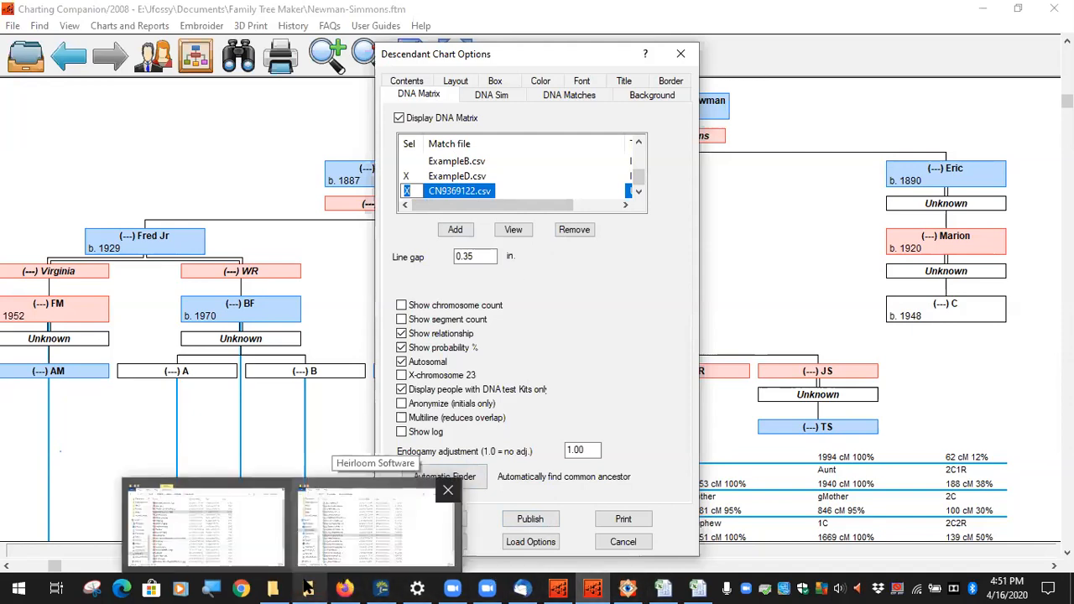
left_click(317, 587)
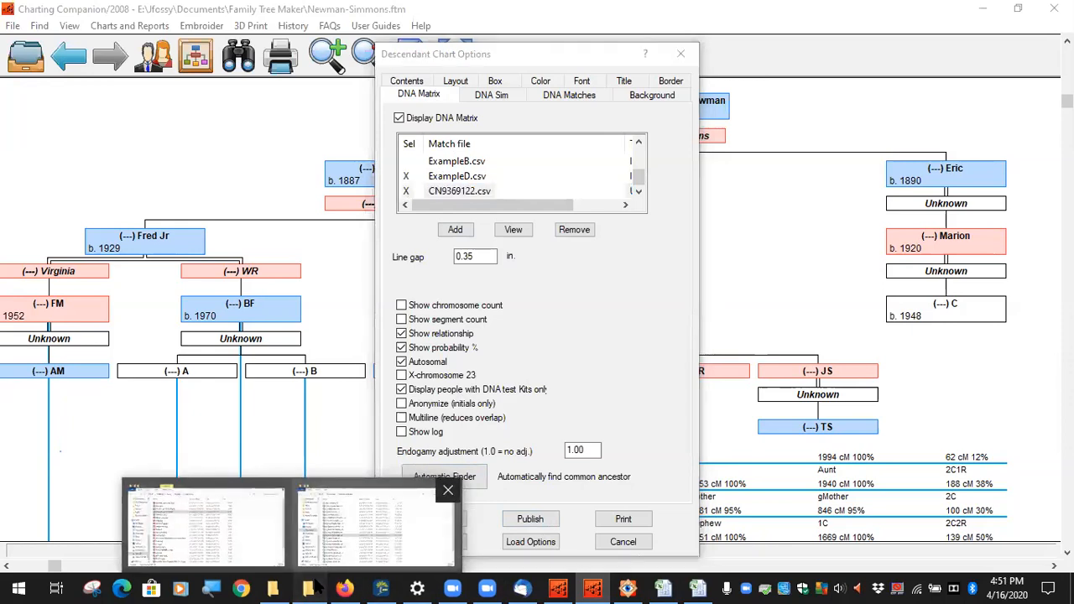
Step: Delete the match file's .csv.HEADER companion from Documents > GEDMatch and close File Explorer
left_click(388, 560)
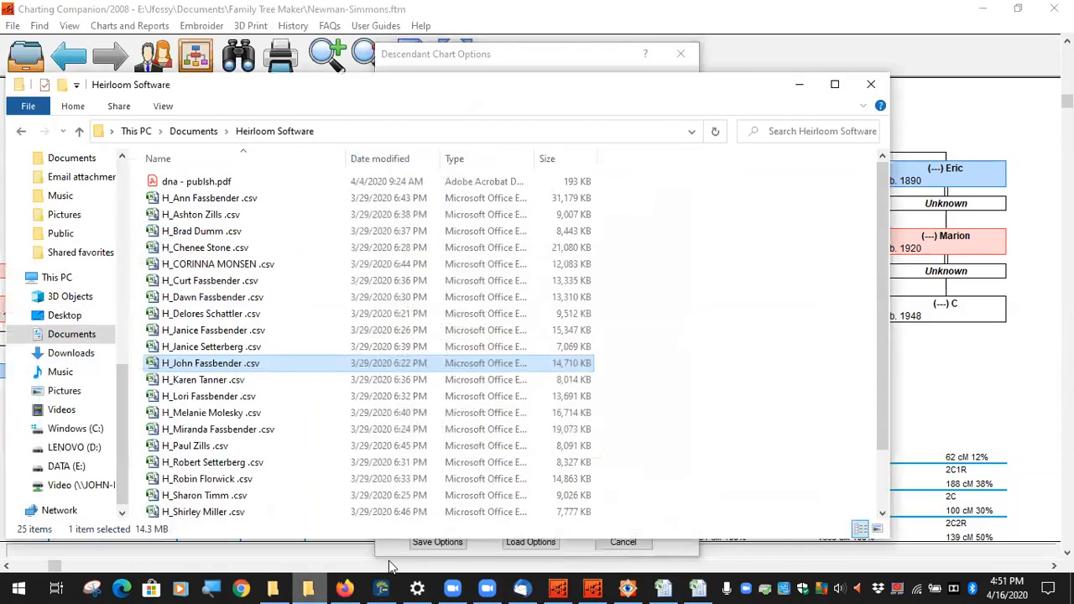
left_click(192, 132)
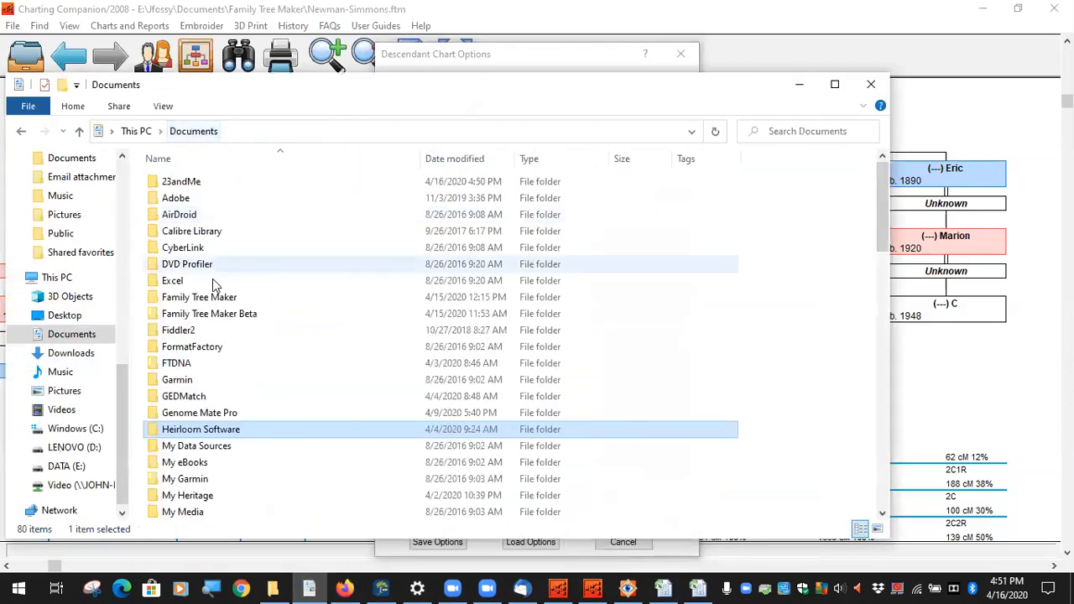
double_click(188, 397)
scroll(237, 336, "down", 1)
scroll(223, 403, "up", 1)
scroll(214, 454, "down", 1)
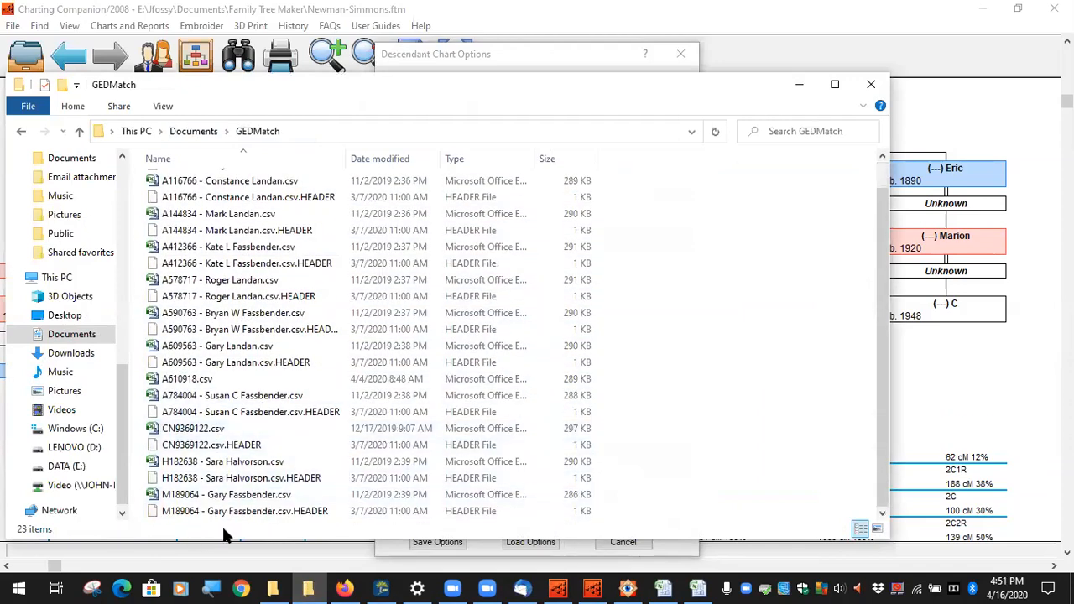
left_click(248, 484)
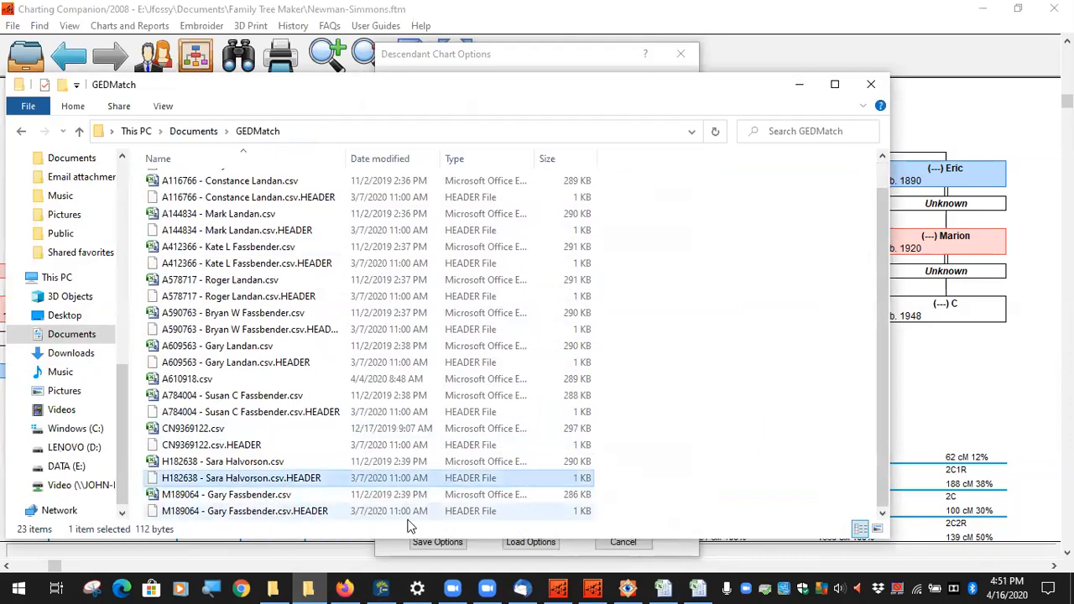
key("shift+Delete")
key("Return")
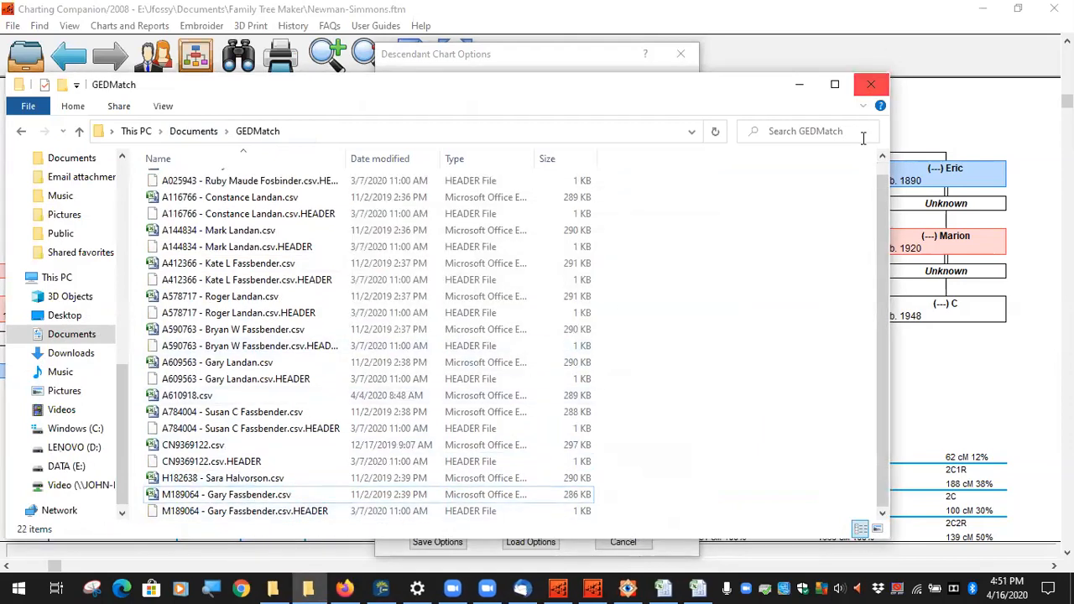
left_click(871, 84)
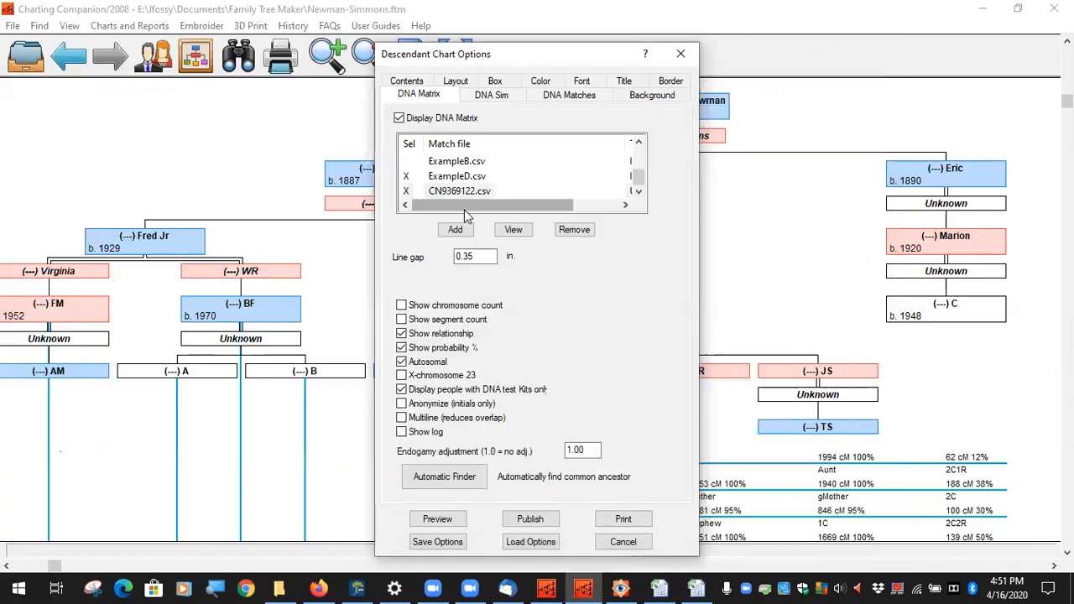
Step: Unmark the earlier match file, add and mark the other GEDMatch CSV despite its missing-columns warning
left_click(406, 193)
left_click(453, 231)
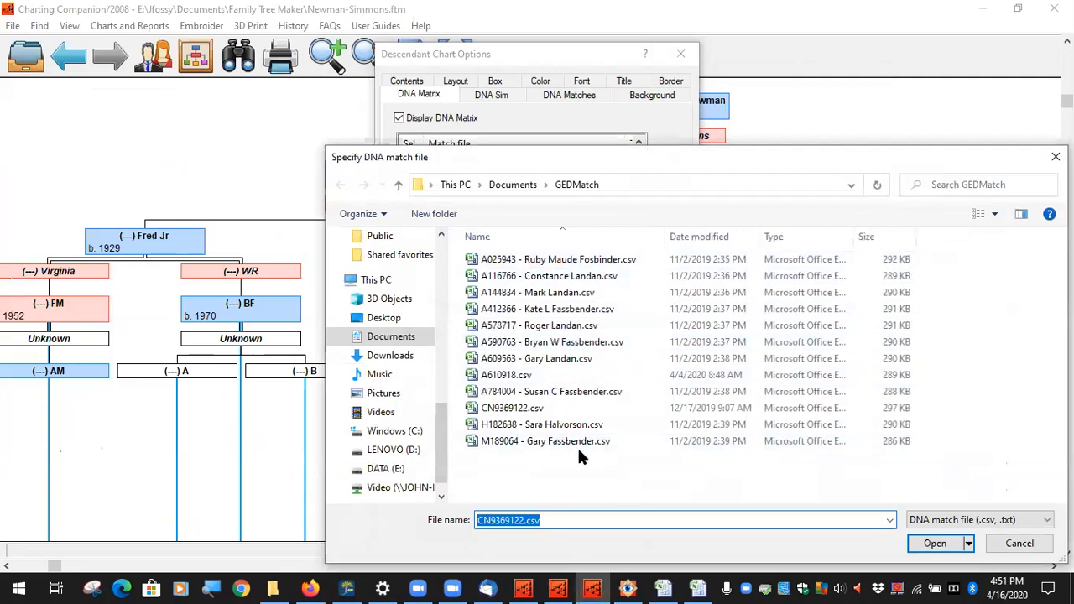
left_click(576, 425)
left_click(924, 542)
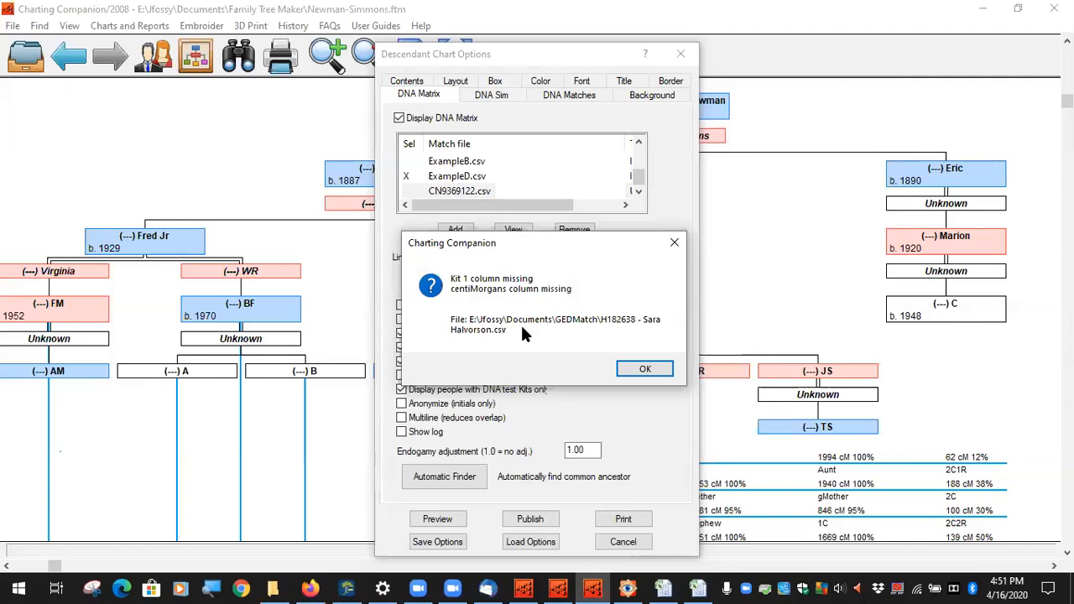
left_click(645, 371)
scroll(521, 166, "down", 1)
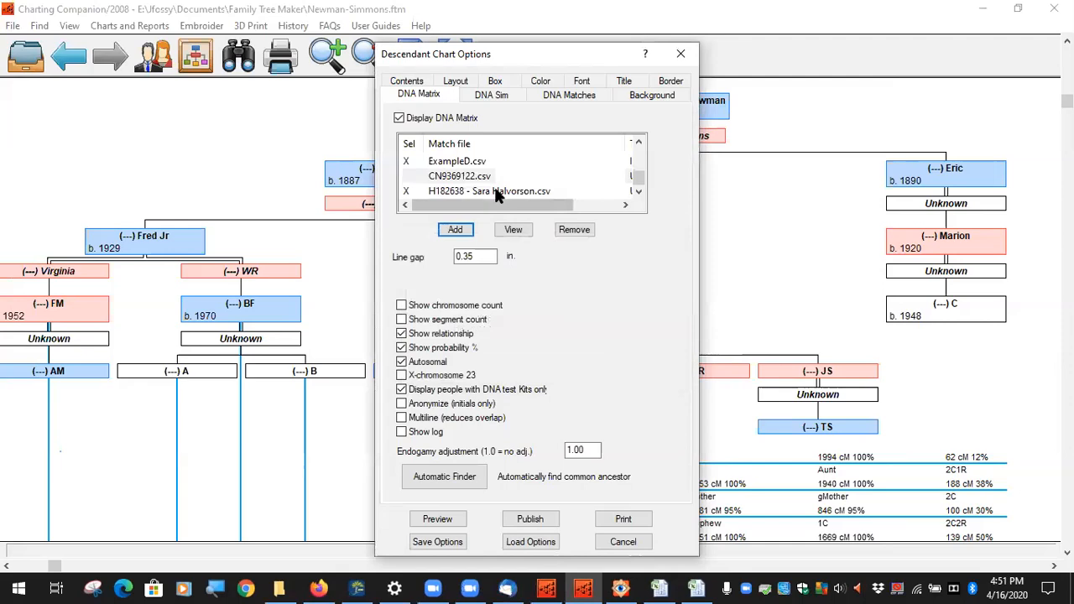
left_click(495, 189)
left_click(517, 234)
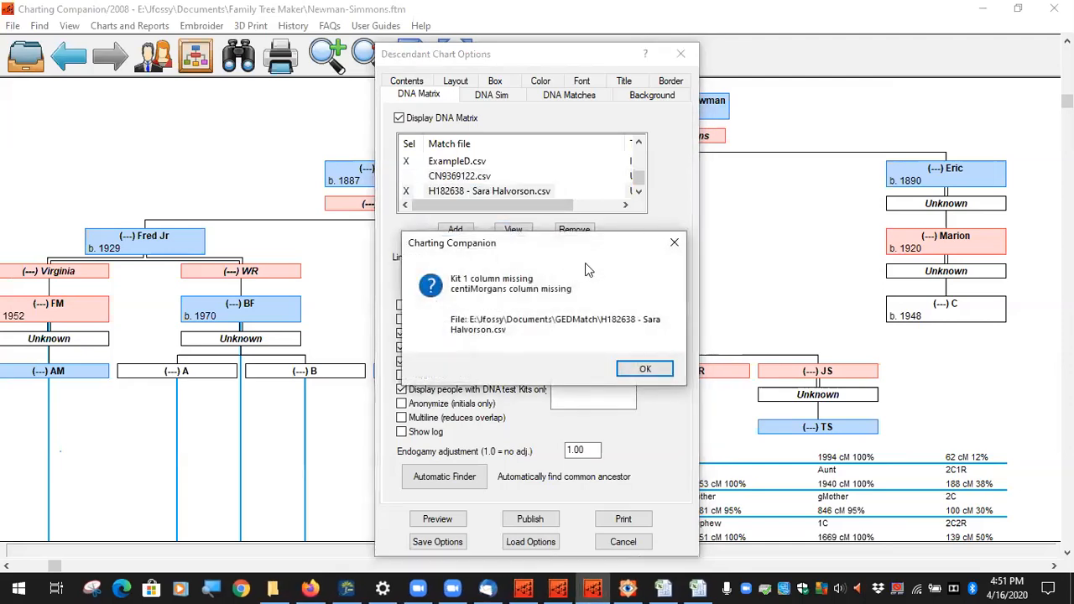
Step: Label the match file's first column Kit 1 and second column Kit 2
left_click(646, 371)
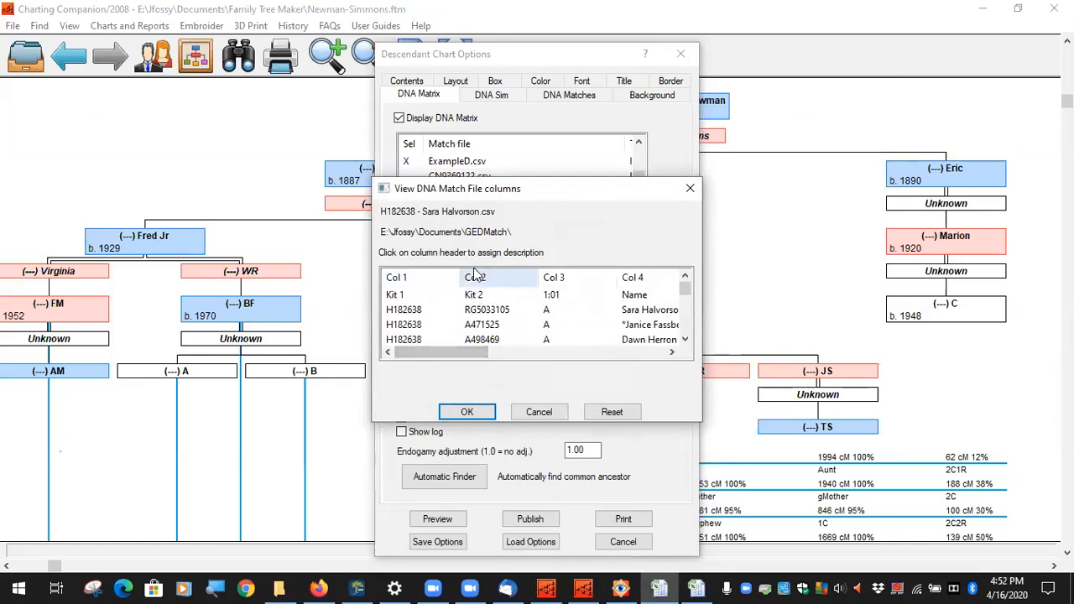
scroll(403, 326, "down", 5)
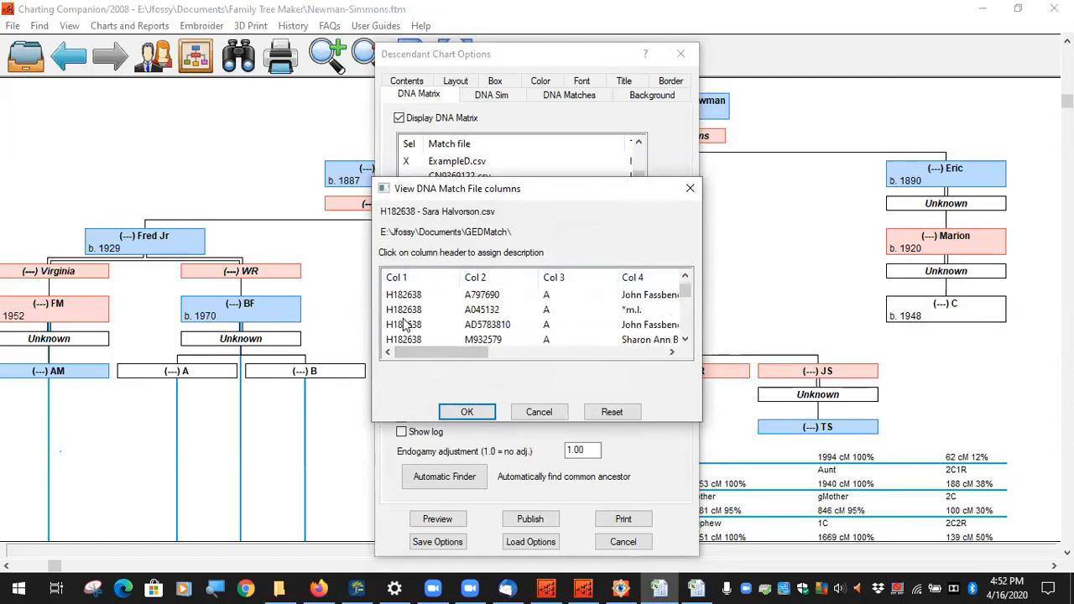
scroll(404, 334, "up", 5)
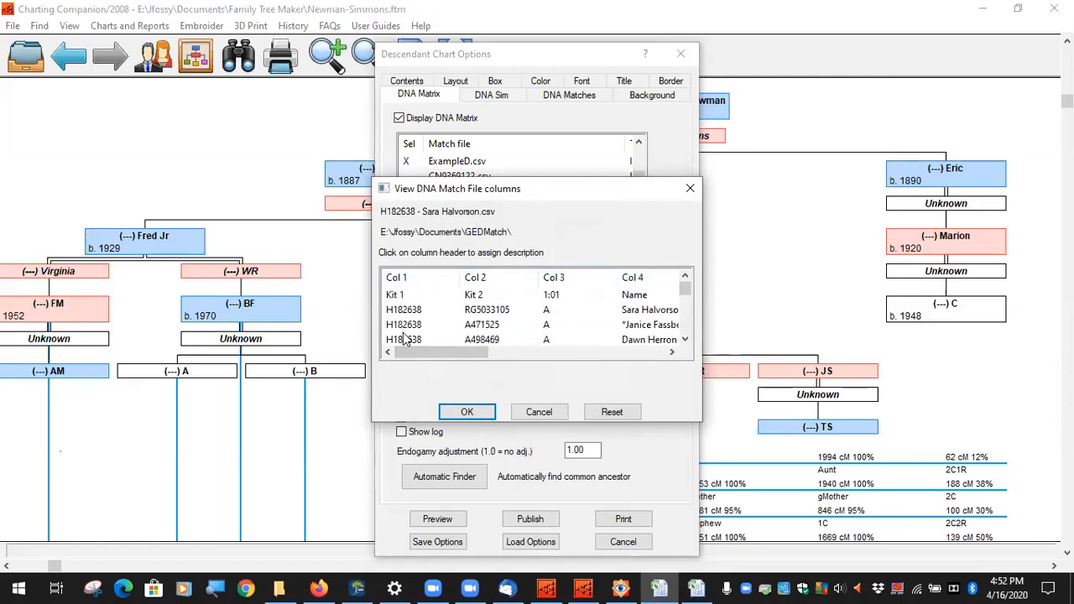
left_click(414, 279)
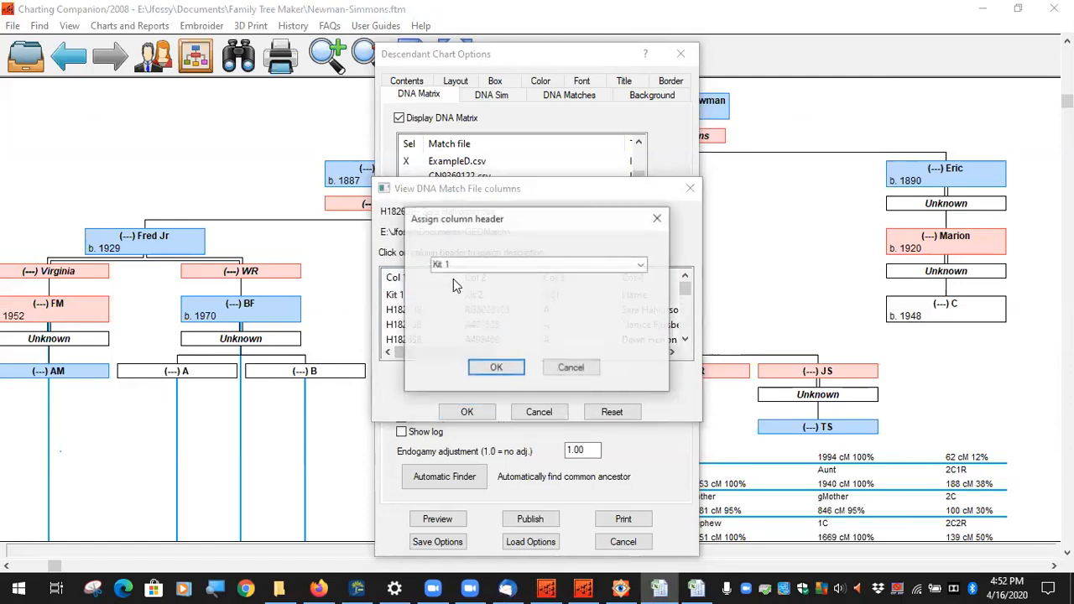
left_click(504, 368)
left_click(527, 279)
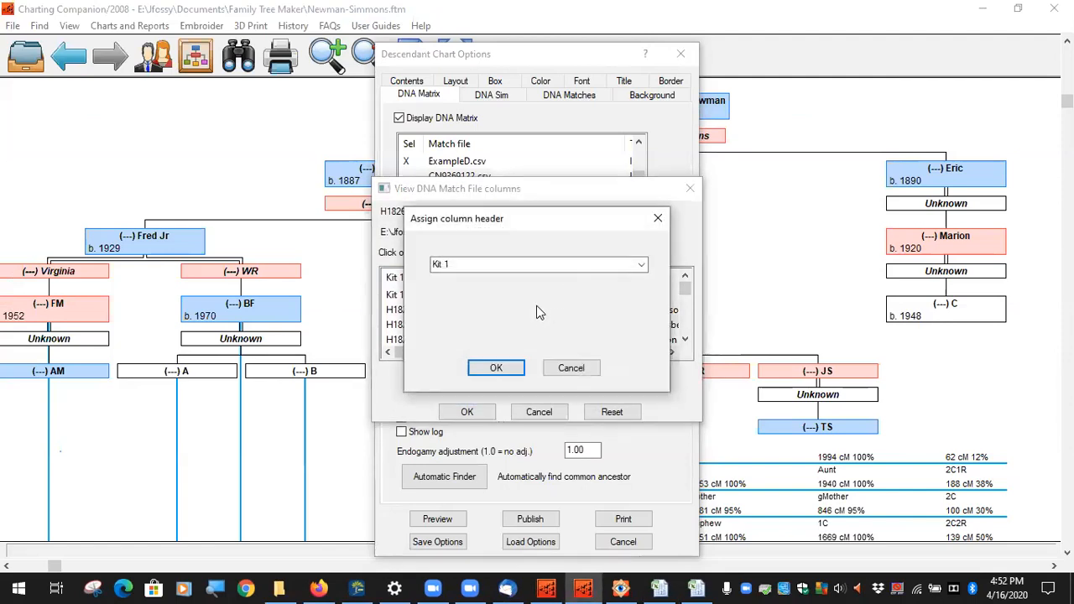
left_click(642, 264)
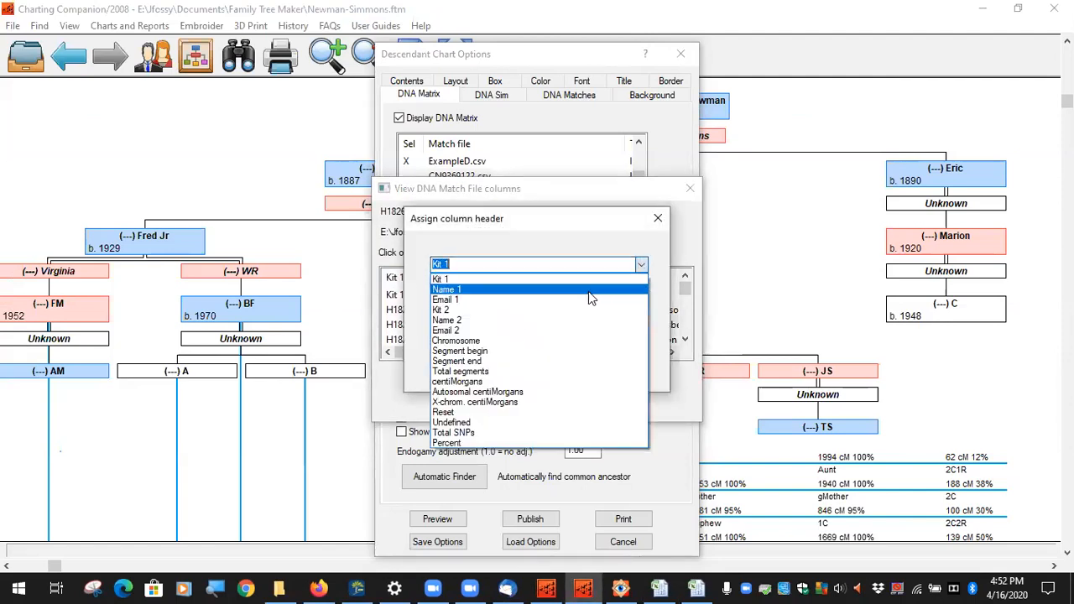
left_click(532, 310)
left_click(495, 368)
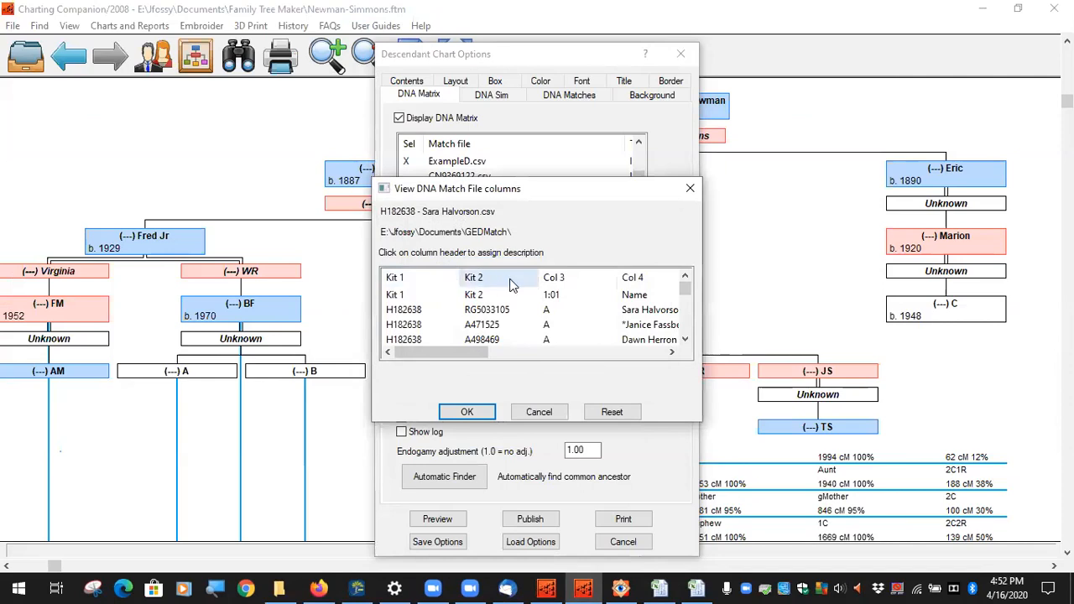
Step: Assign centiMorgans to the Total cM column
left_click_drag(477, 359, 577, 353)
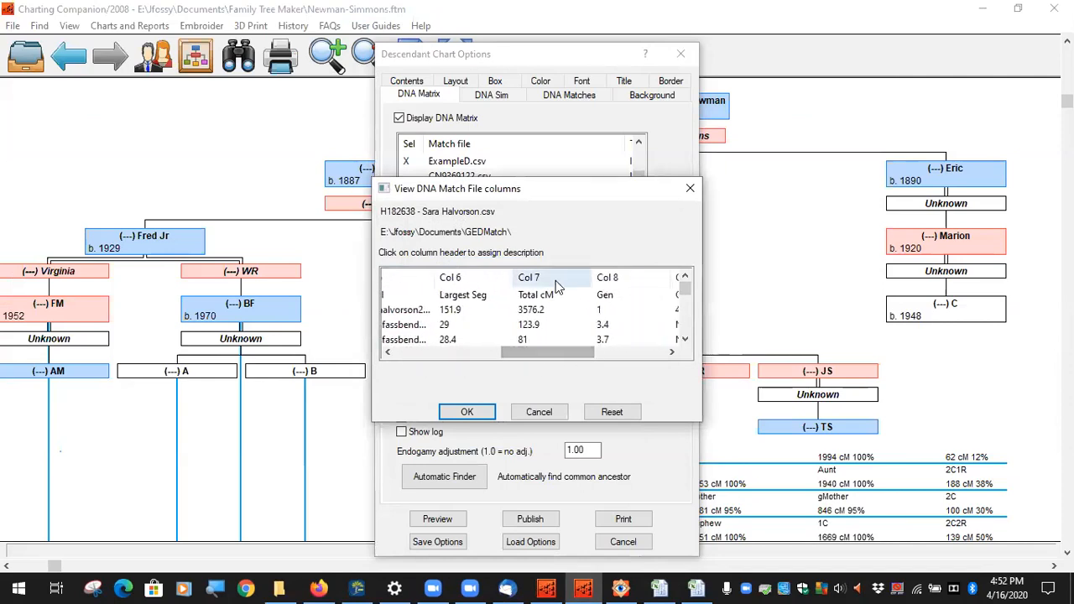
left_click(565, 279)
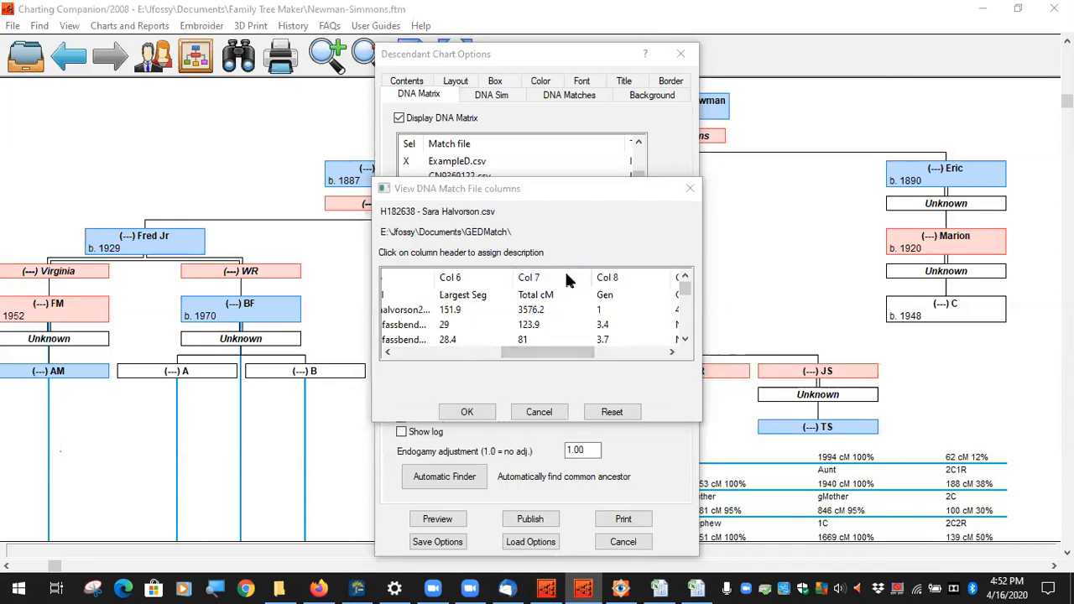
left_click(642, 265)
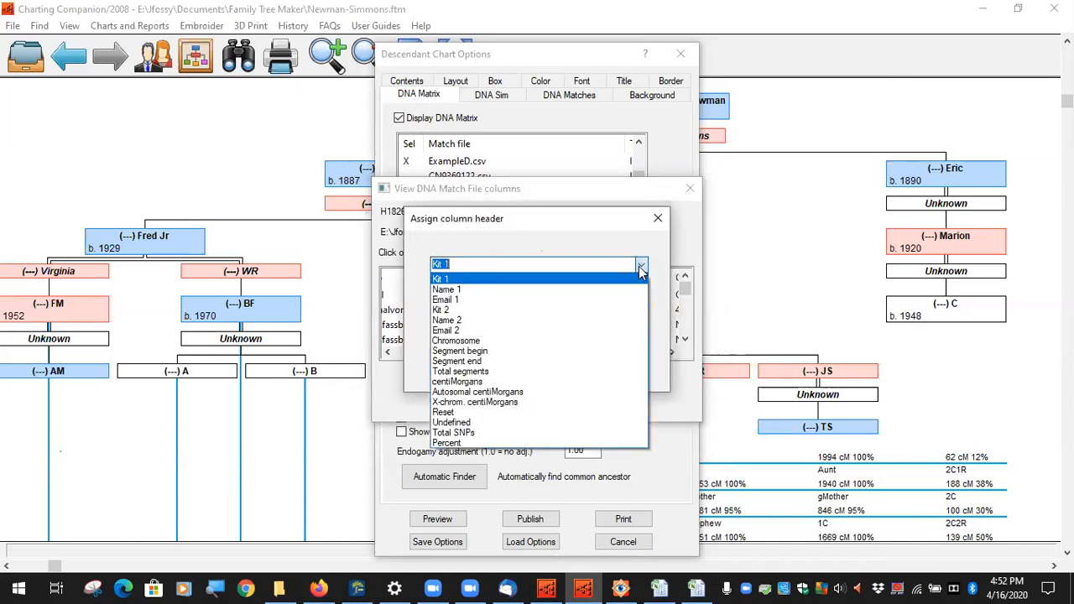
left_click(562, 383)
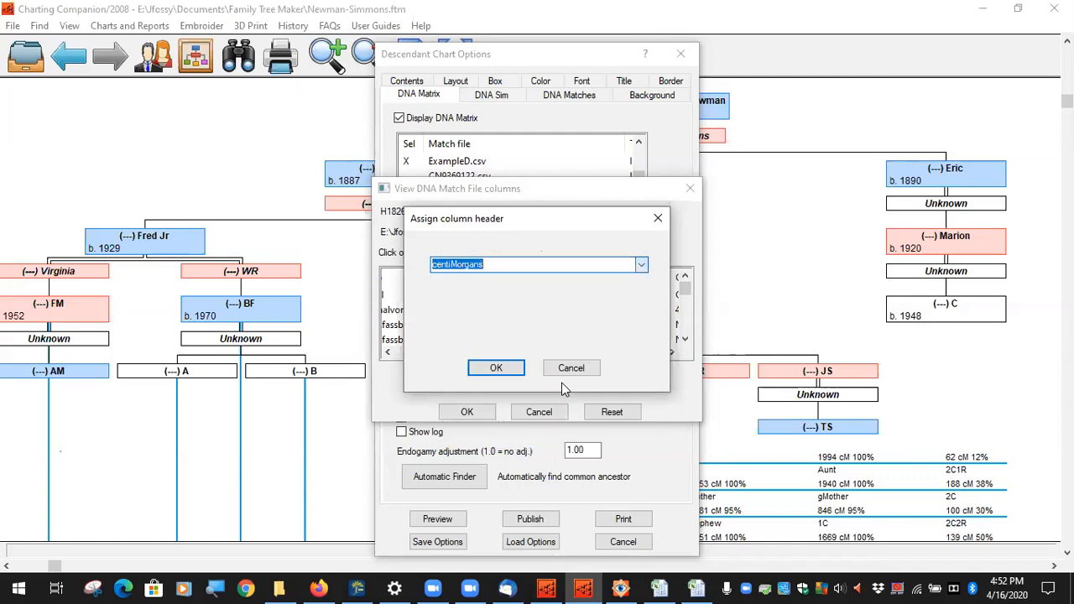
left_click(497, 367)
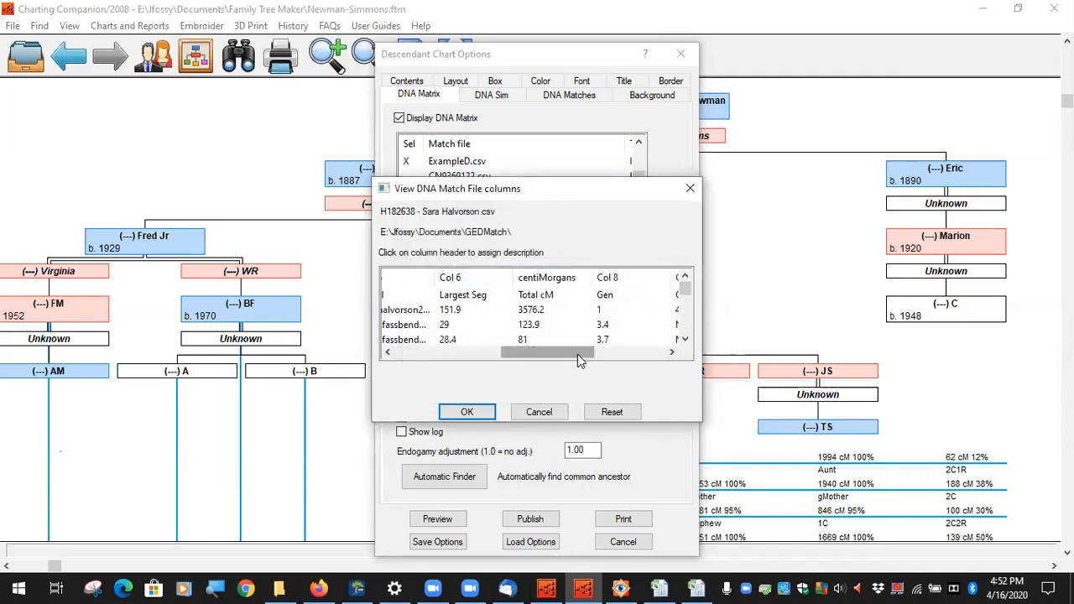
left_click_drag(579, 359, 426, 344)
scroll(407, 313, "down", 5)
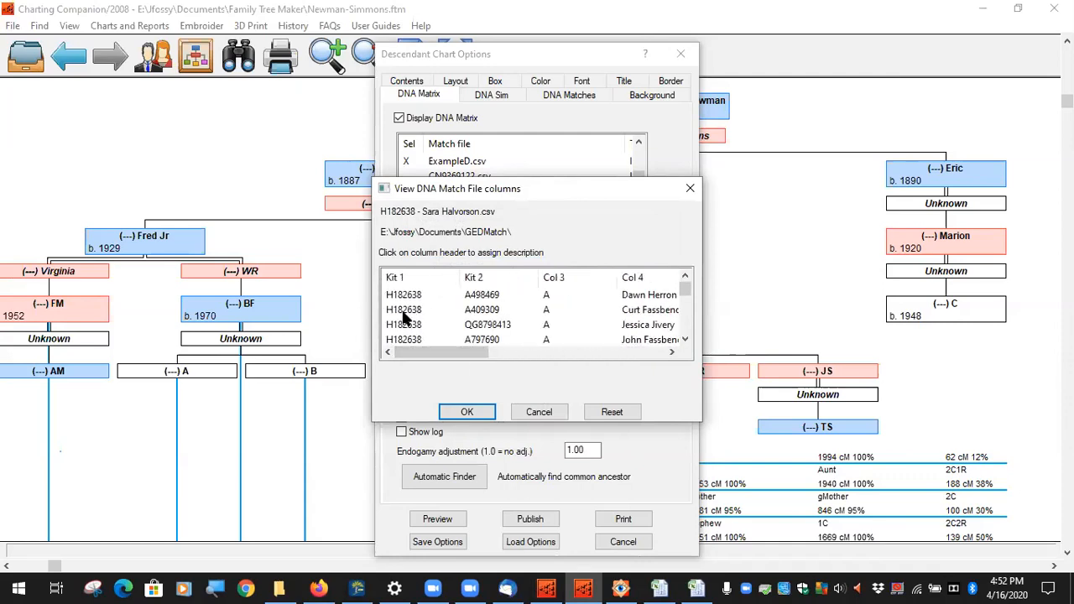
scroll(407, 312, "up", 5)
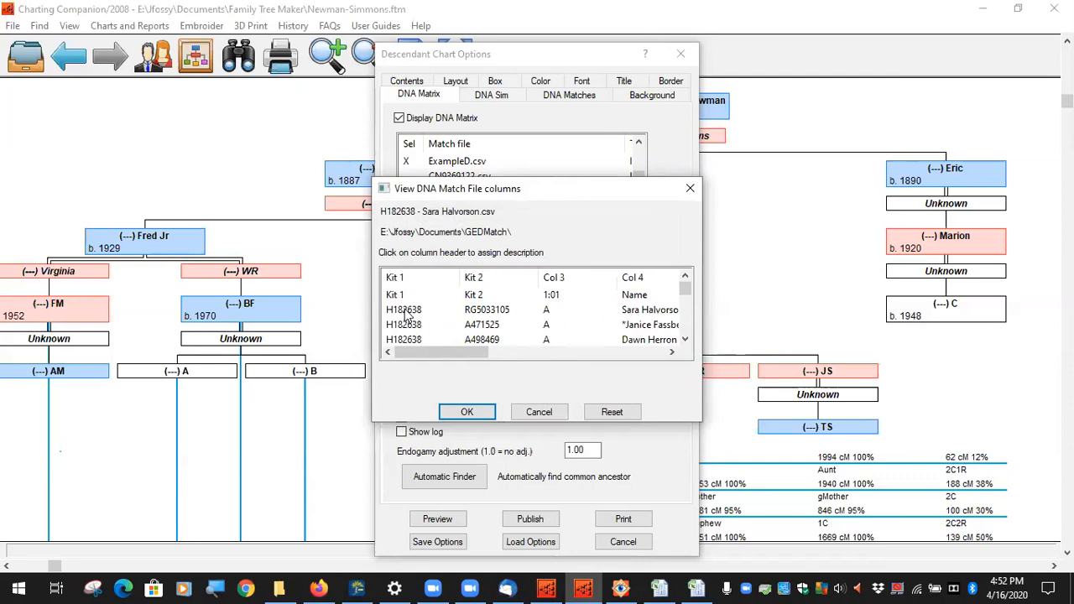
scroll(407, 312, "down", 1)
scroll(403, 322, "down", 2)
scroll(403, 321, "up", 4)
scroll(587, 312, "down", 1)
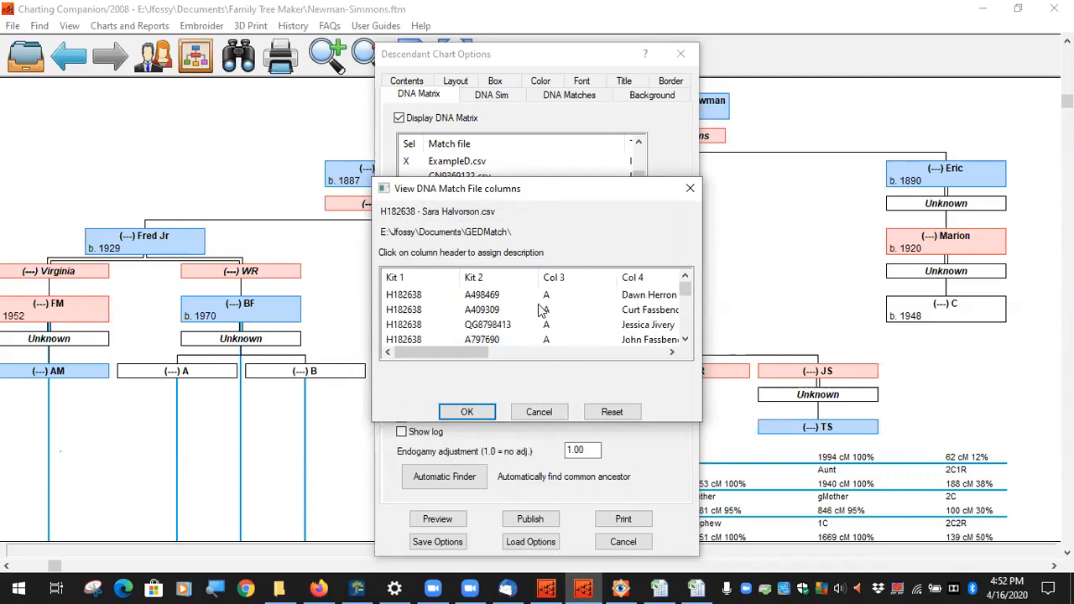
scroll(518, 311, "up", 1)
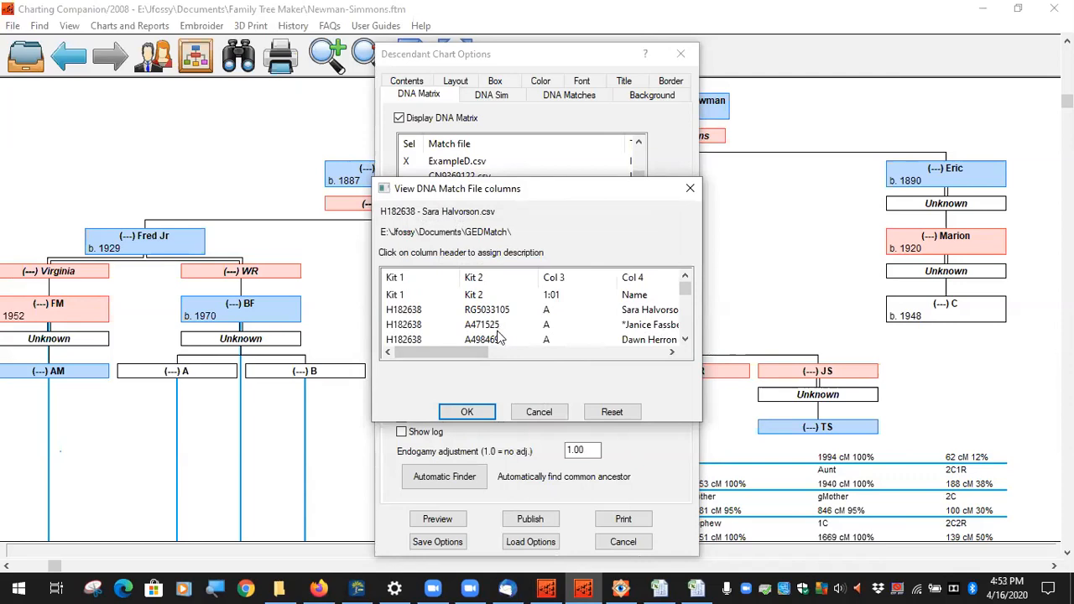
scroll(498, 333, "down", 1)
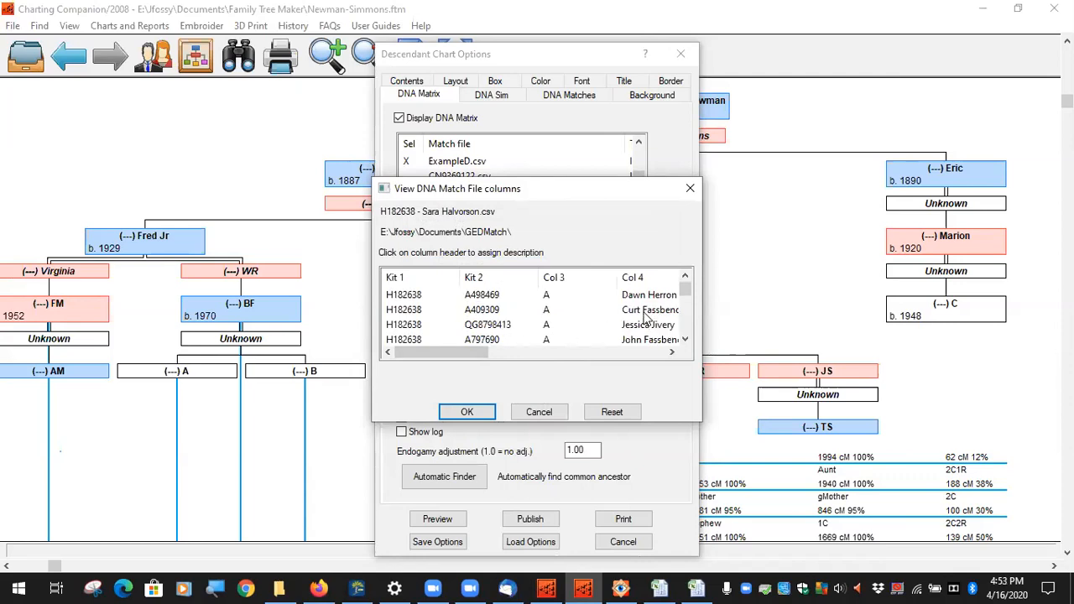
scroll(635, 334, "down", 1)
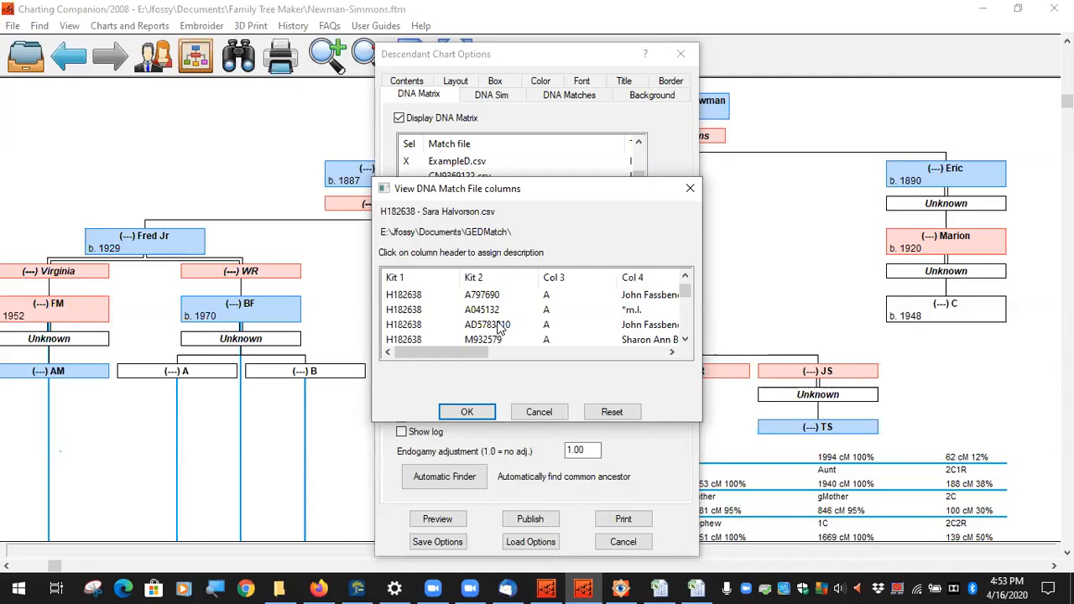
scroll(498, 327, "down", 1)
scroll(498, 304, "down", 1)
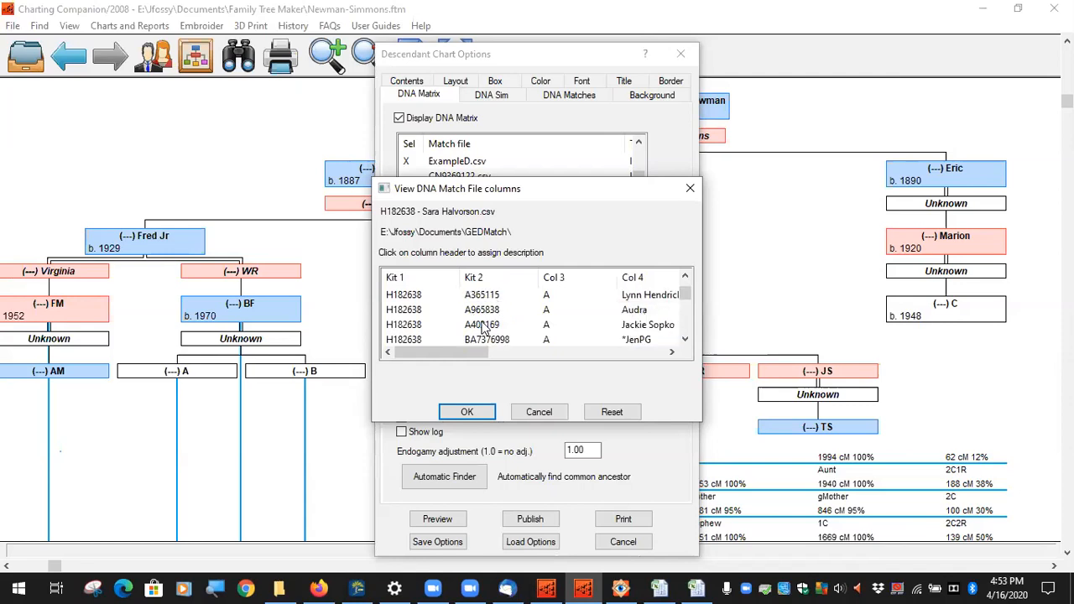
scroll(490, 323, "down", 3)
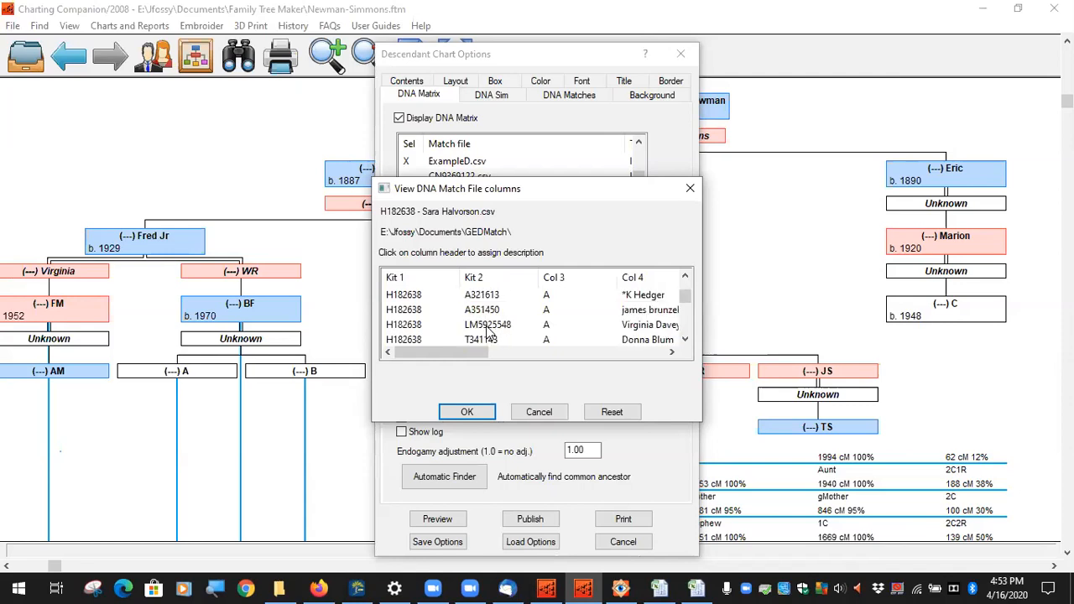
scroll(489, 329, "up", 1)
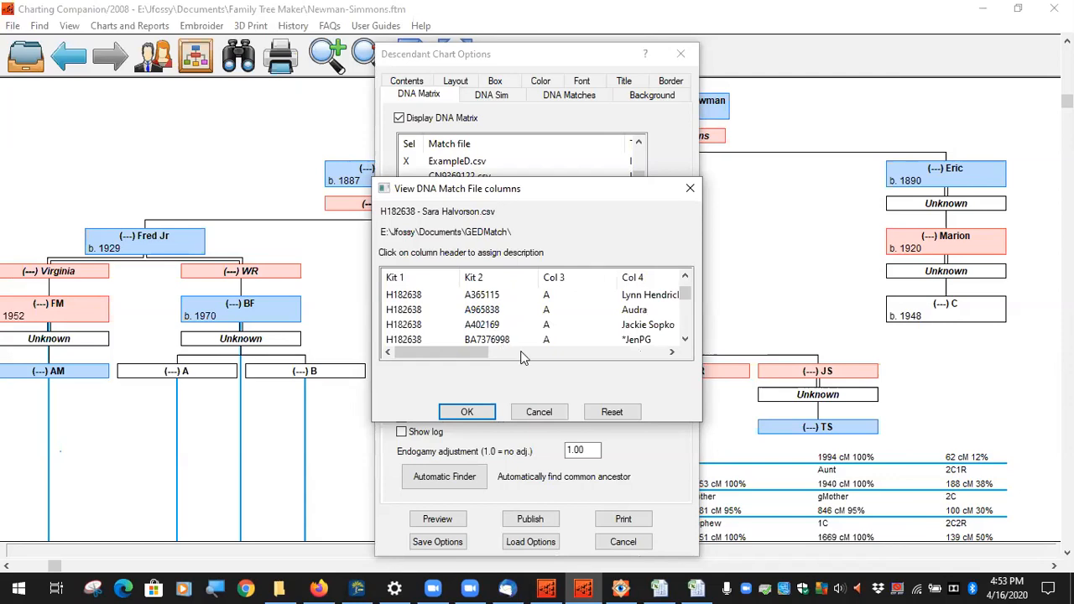
left_click(477, 411)
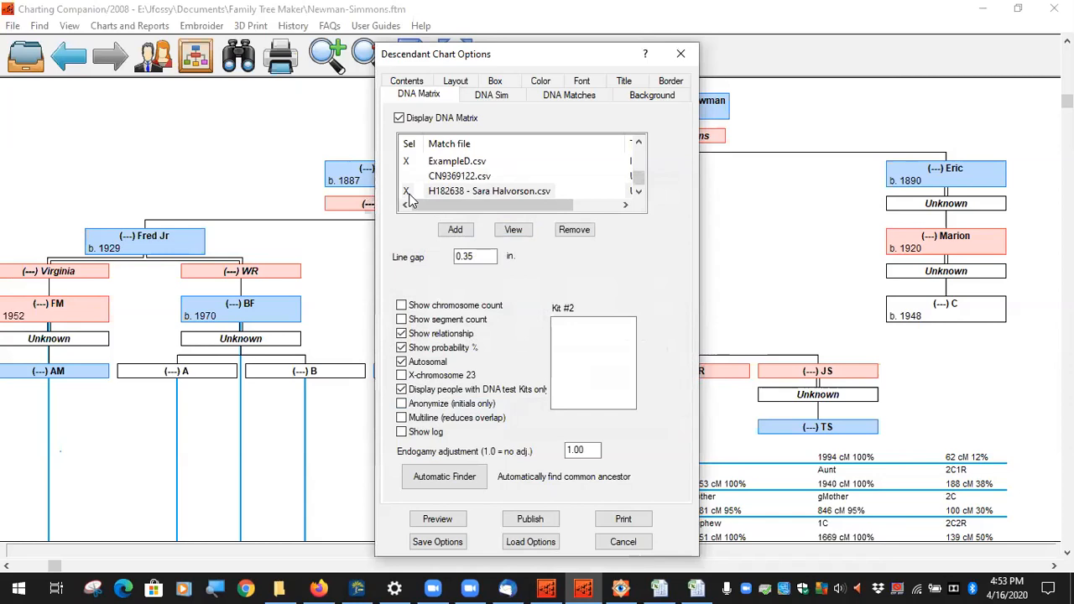
Step: Dismiss the chart options, pan the DNA chart to its cM tables, then close Charting Companion
left_click(463, 189)
scroll(462, 186, "up", 2)
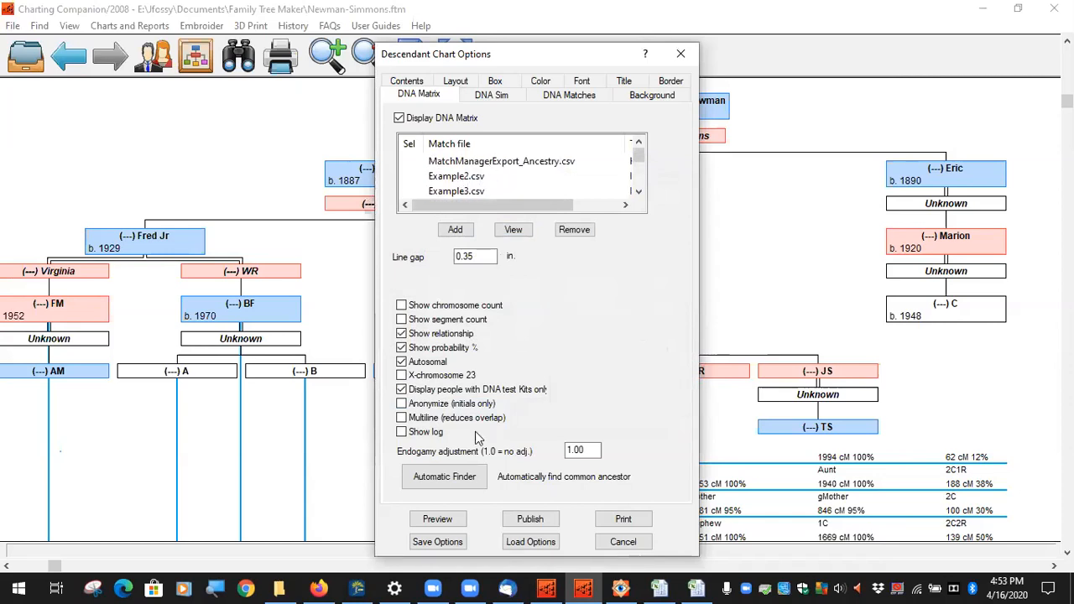
left_click(623, 543)
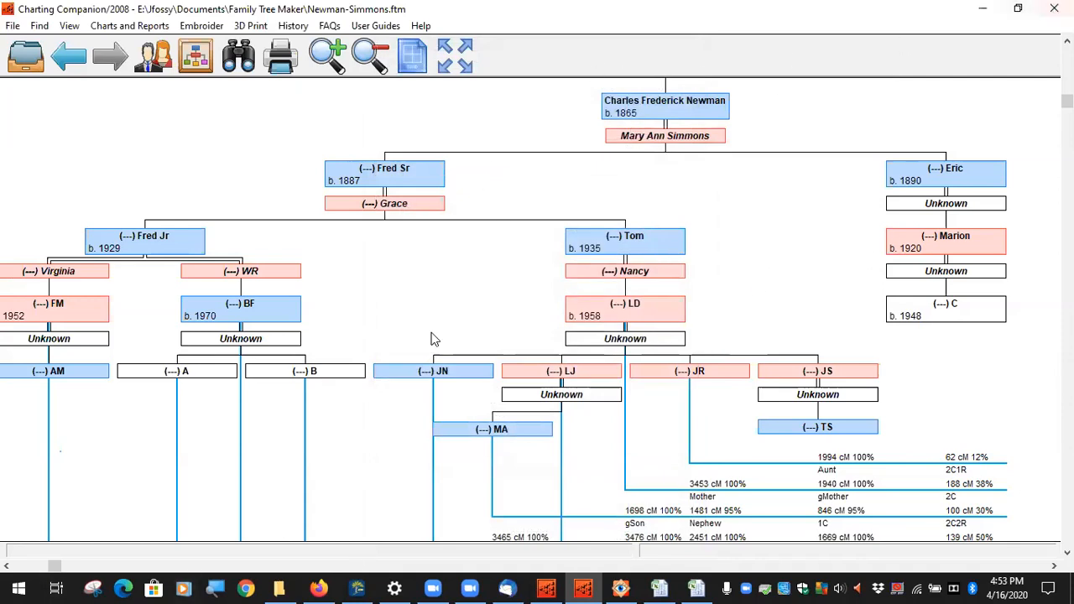
left_click_drag(436, 486, 432, 280)
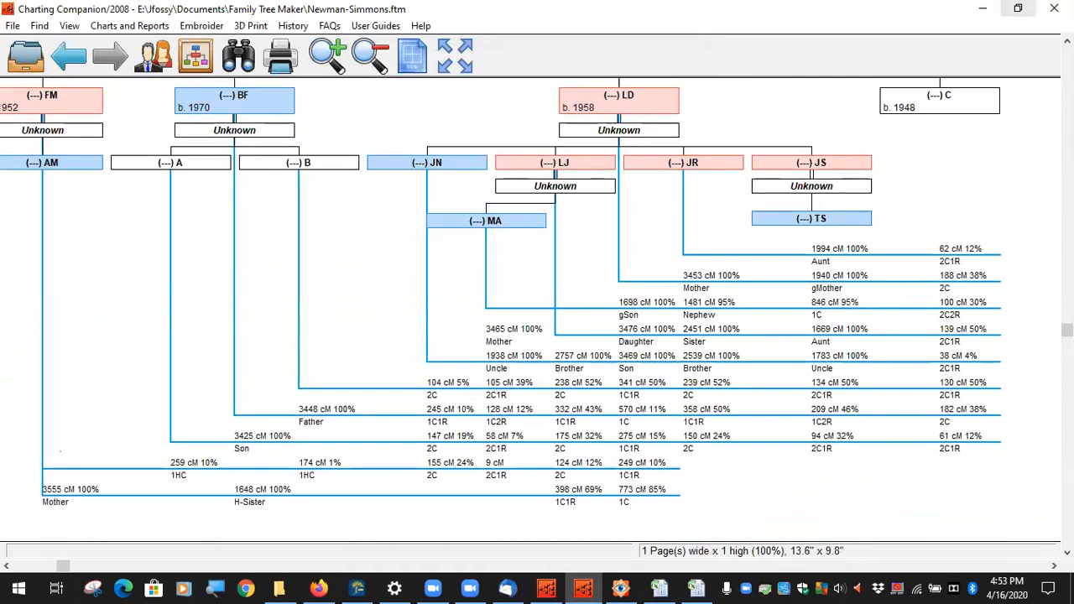
left_click(1054, 8)
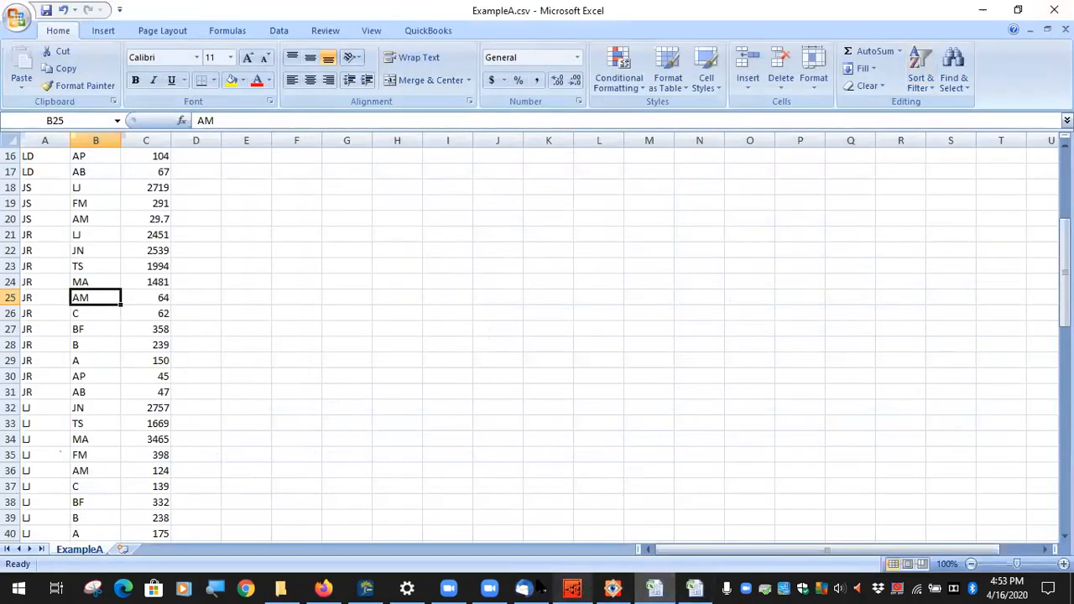
left_click(366, 587)
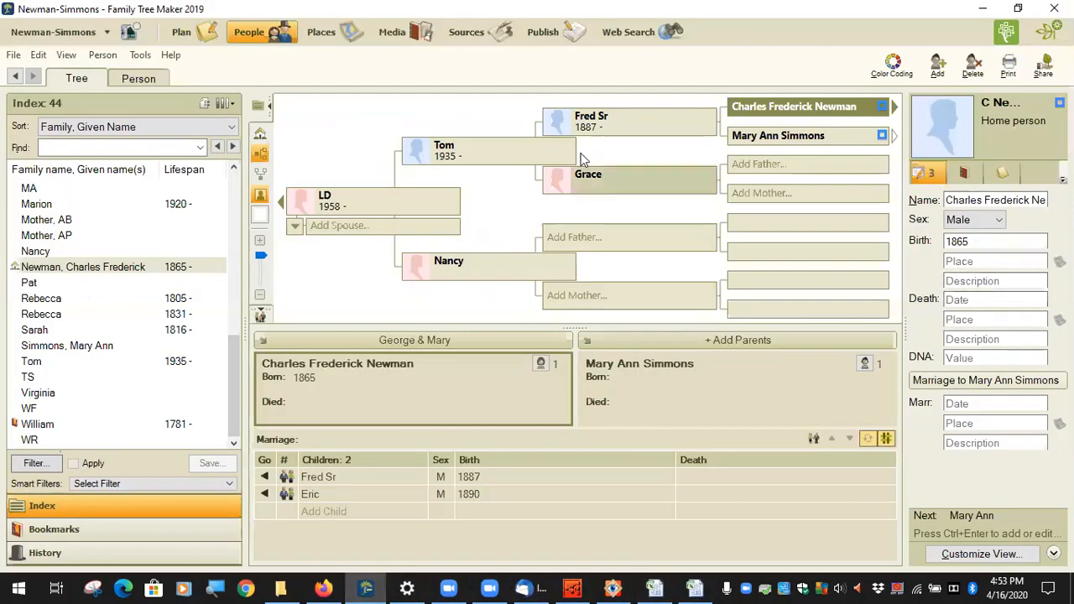
Step: View Newman-Simmons.jpg's shared-cM grid and half-sisters note, then return to Family Tree Maker
left_click(606, 587)
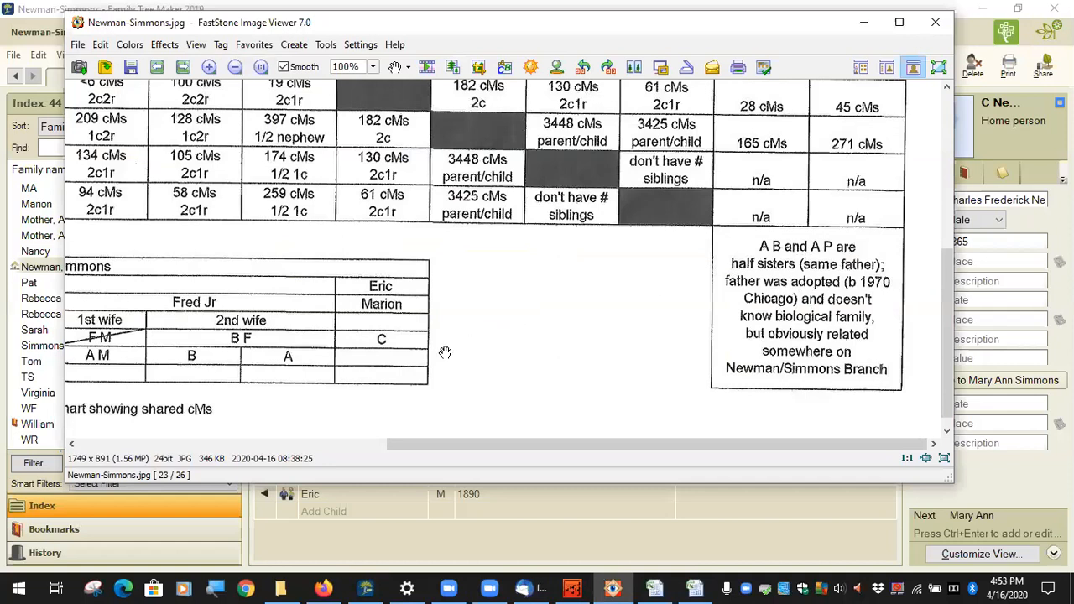
scroll(781, 256, "up", 6)
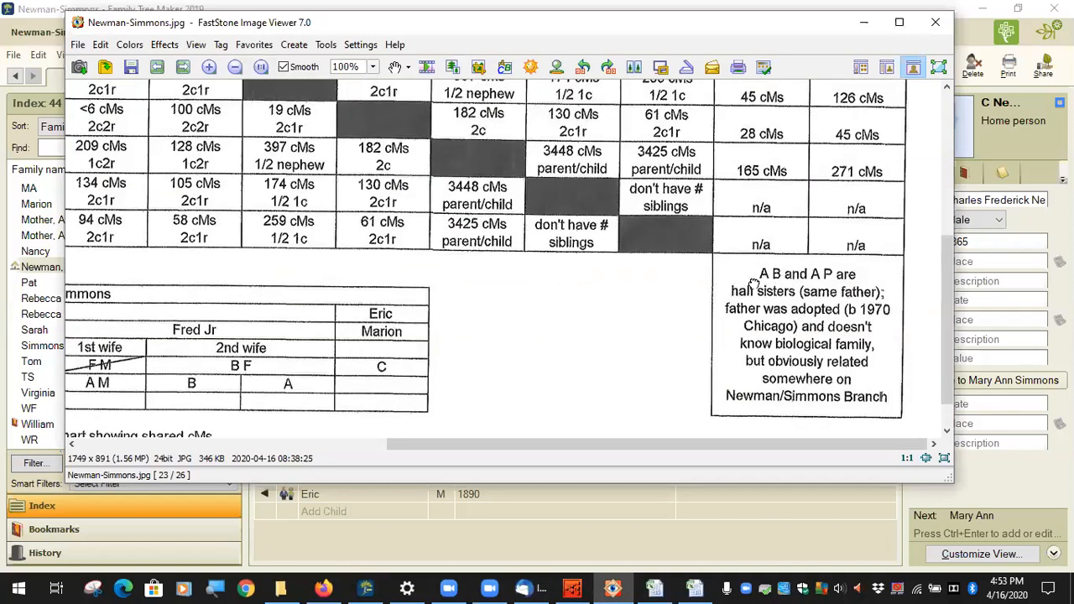
scroll(795, 377, "down", 6)
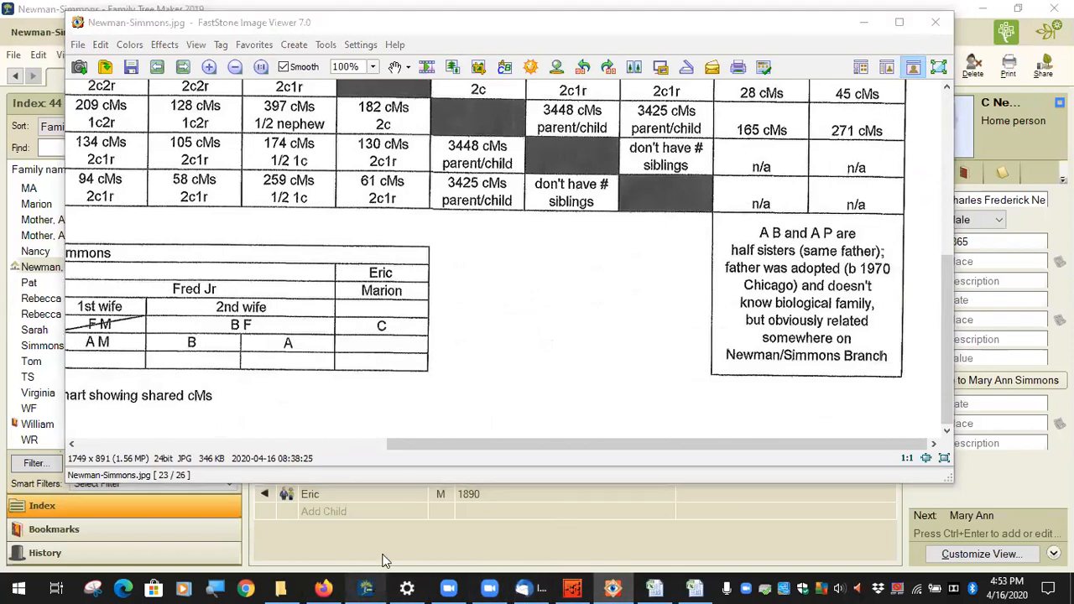
left_click(367, 588)
Step: Select Father (born 1970, Chicago) from the People Index to show his record
scroll(57, 338, "up", 4)
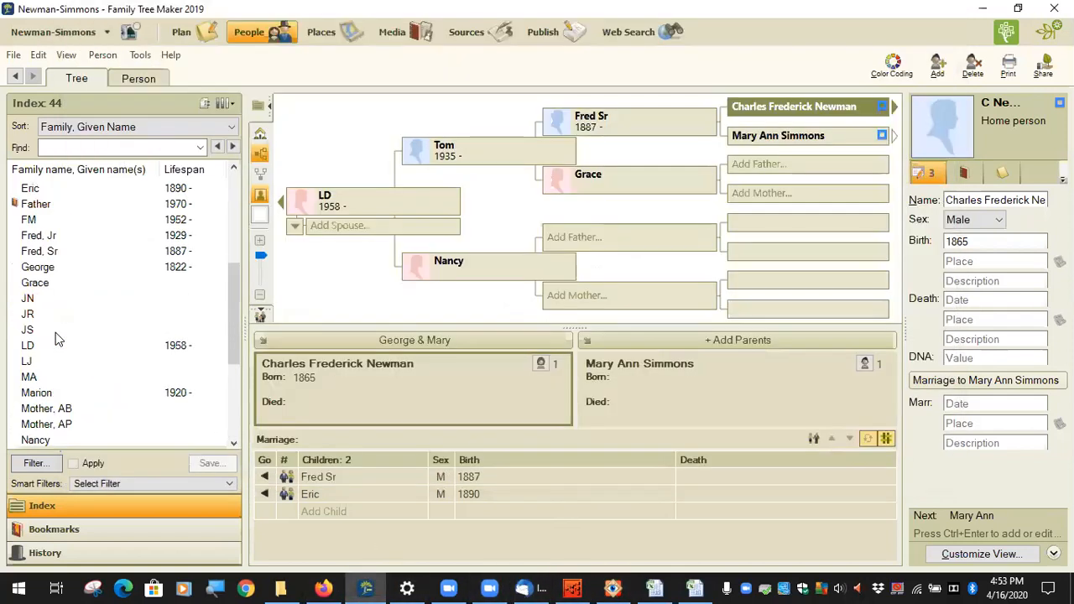
scroll(59, 339, "up", 1)
scroll(61, 342, "down", 5)
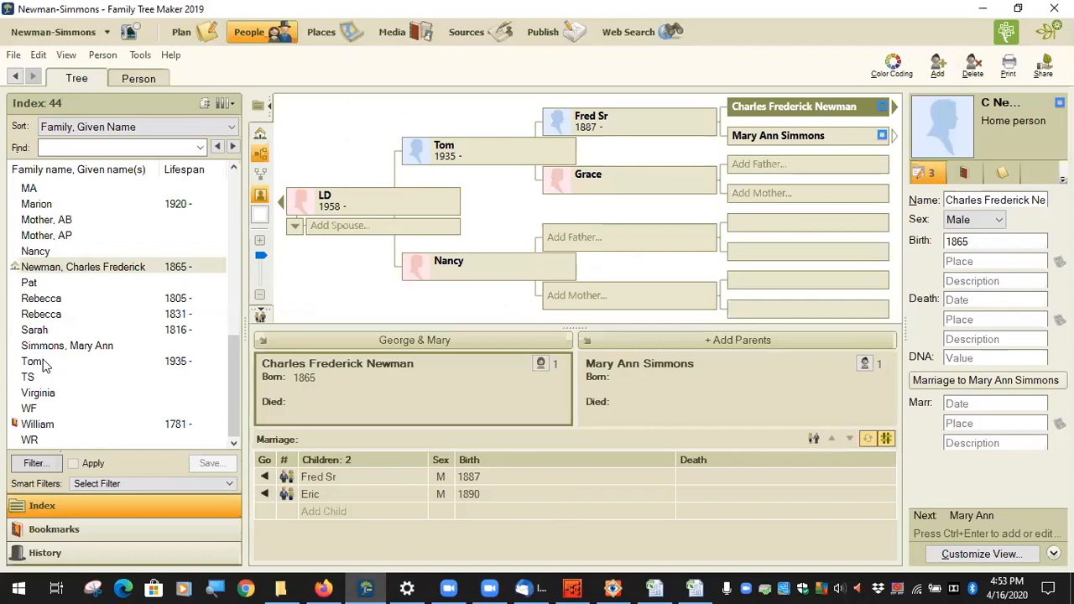
scroll(74, 365, "up", 4)
scroll(76, 386, "down", 2)
left_click(82, 367)
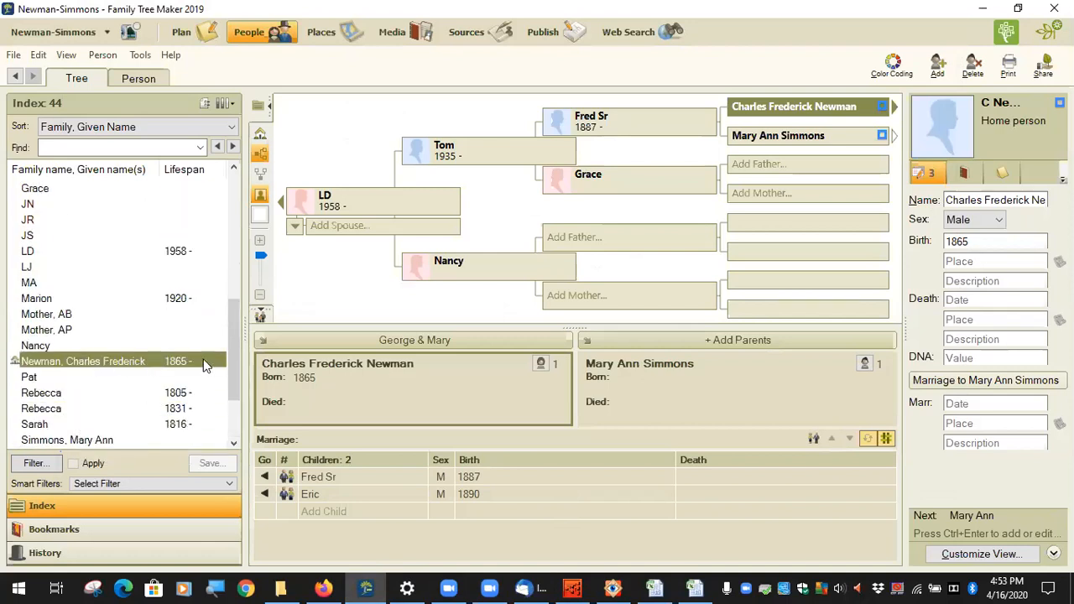
scroll(58, 306, "up", 4)
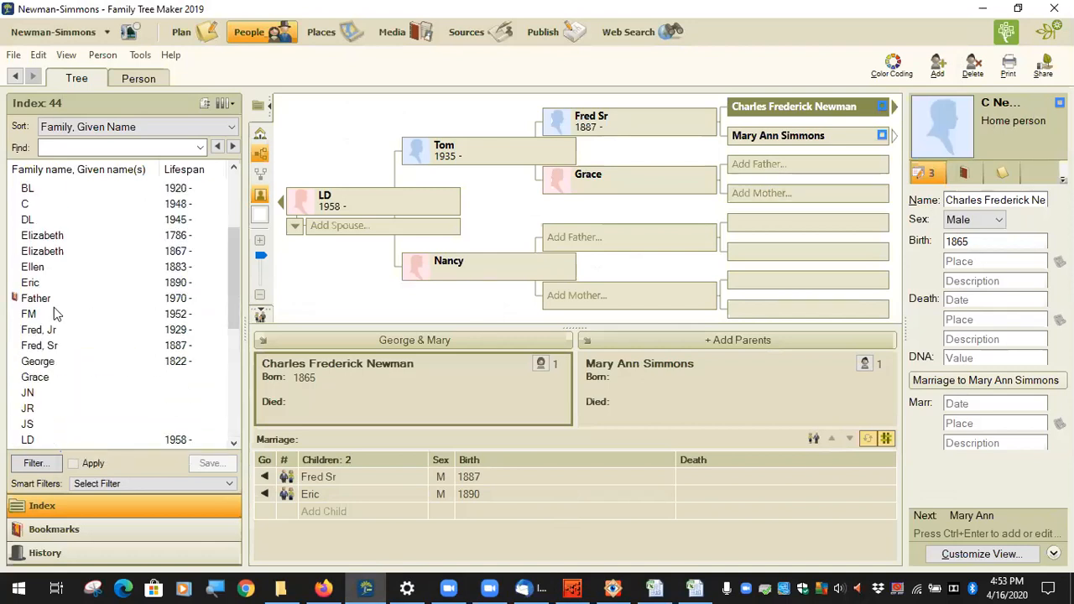
left_click(38, 298)
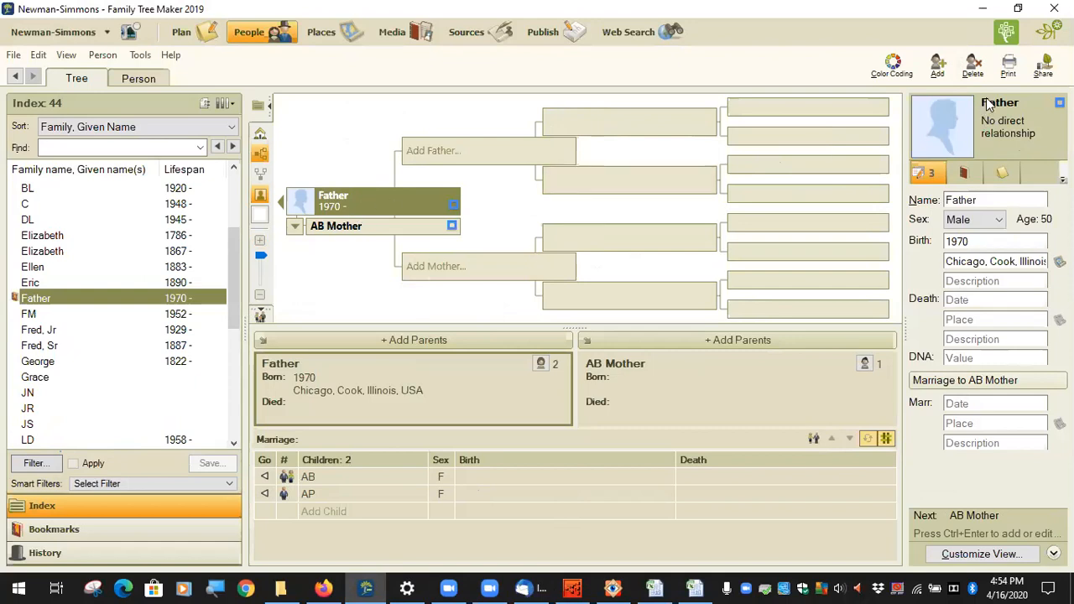
Step: Look over the add-person options, Father's spouse list and daughters AB and AP's details
left_click(947, 72)
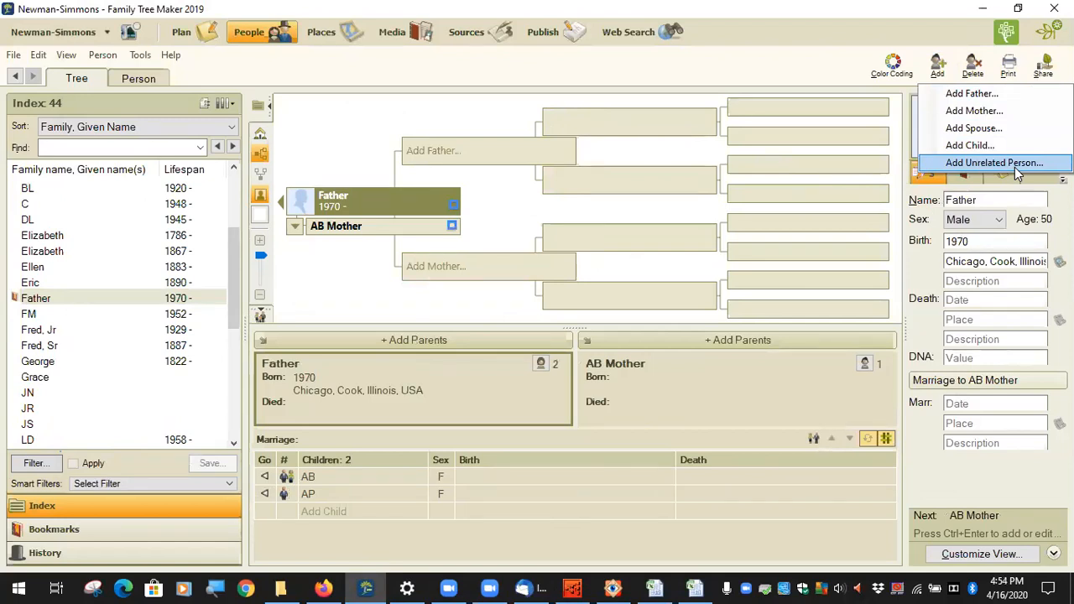
left_click(374, 185)
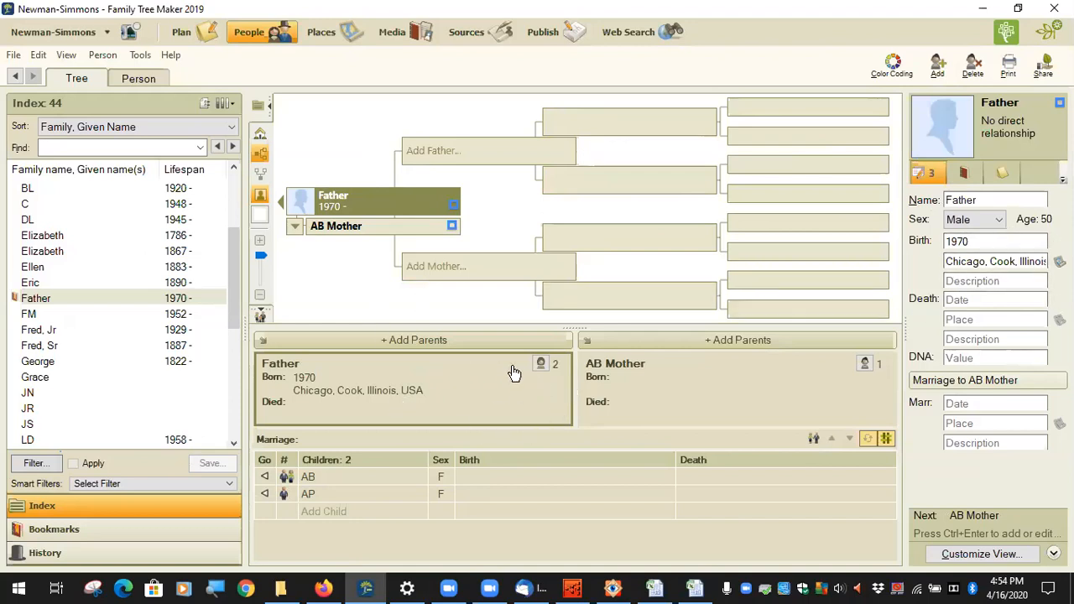
left_click(541, 365)
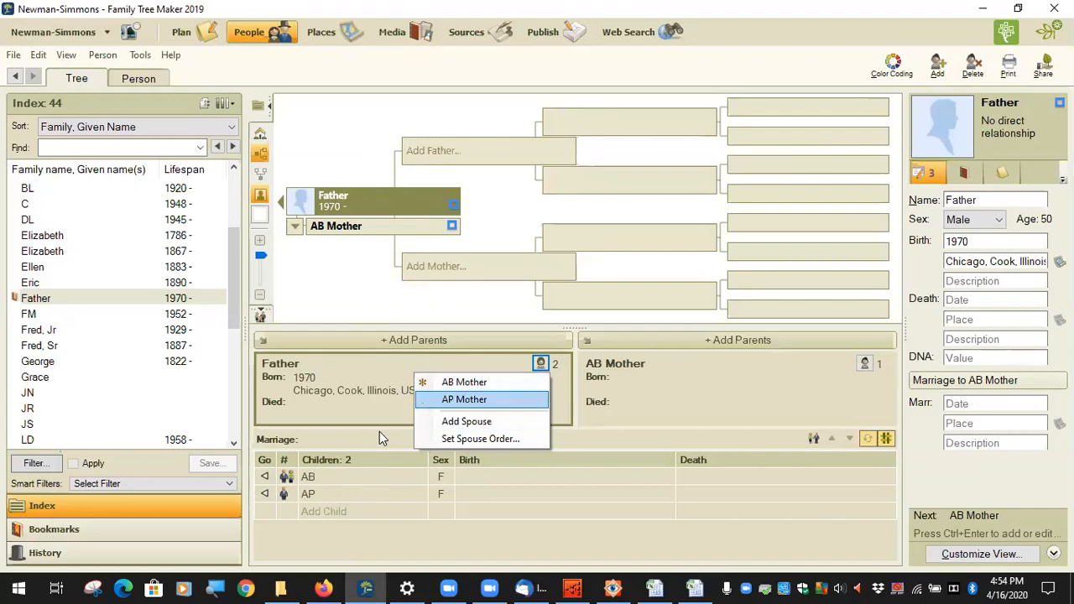
left_click(352, 476)
left_click(368, 496)
left_click(375, 479)
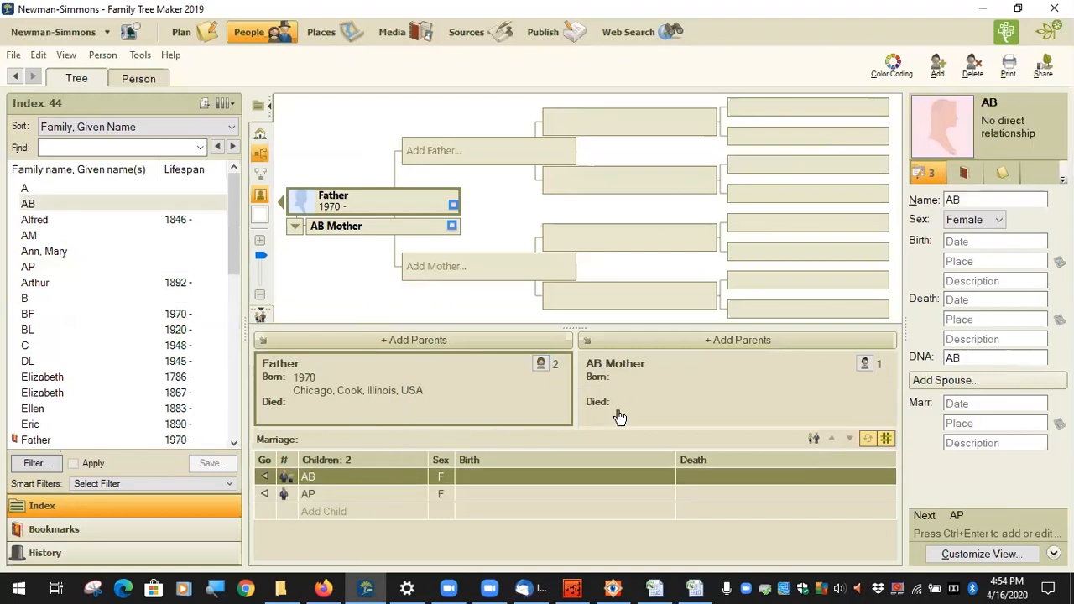
Step: Make AP Mother Father's displayed spouse and check AB's and AP's DNA values
left_click(540, 363)
left_click(538, 404)
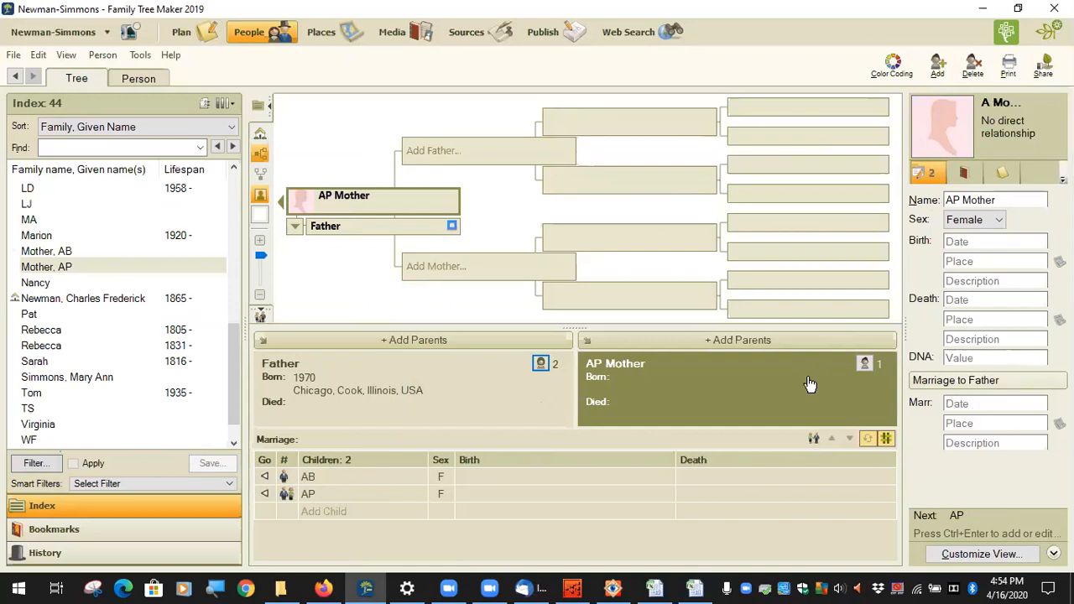
left_click(340, 476)
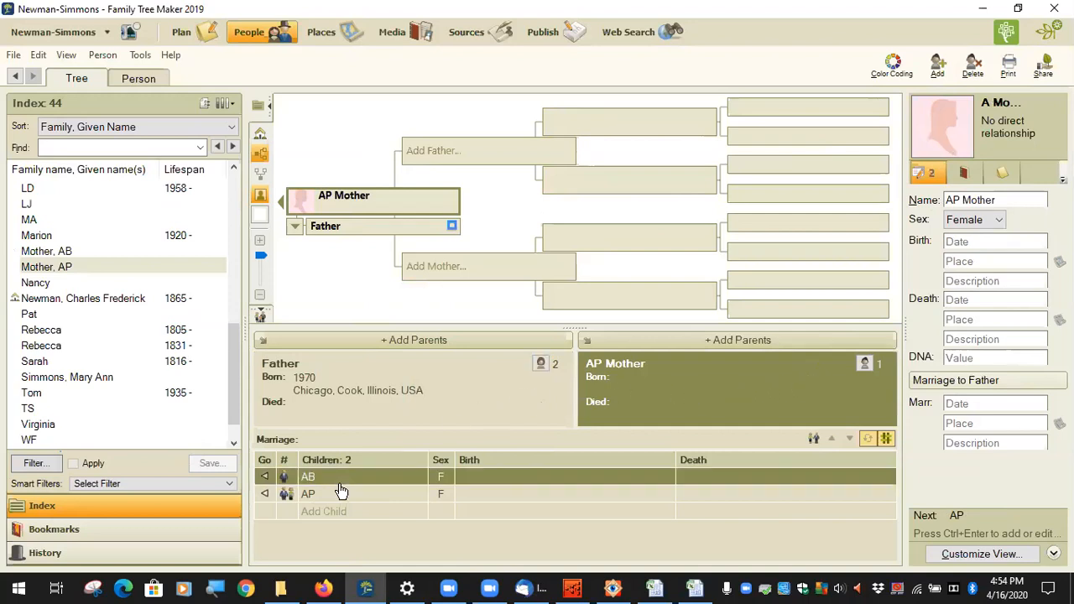
left_click(977, 359)
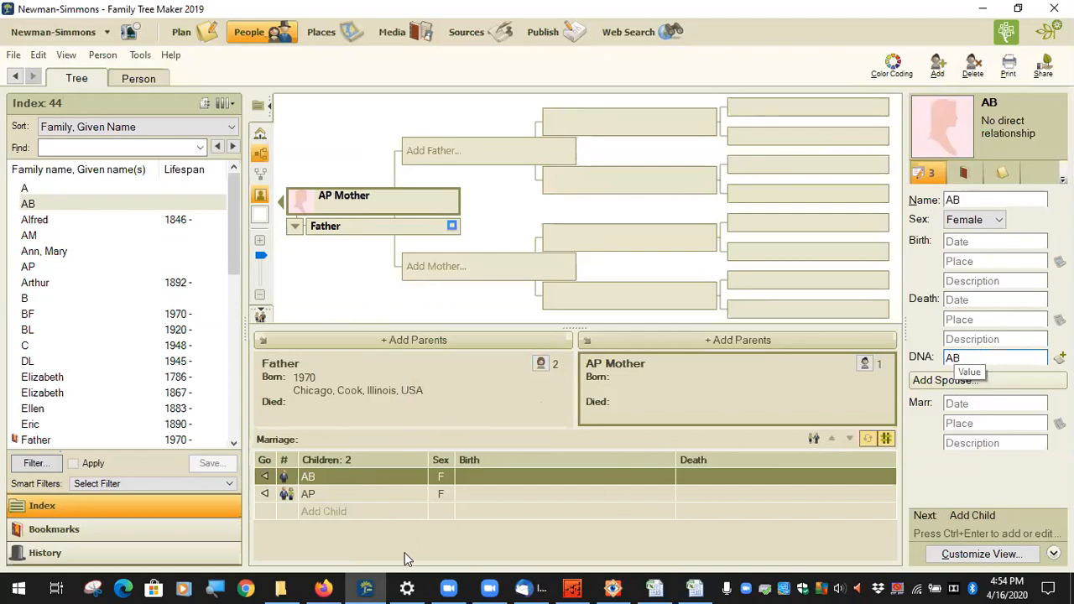
left_click(355, 496)
left_click(957, 361)
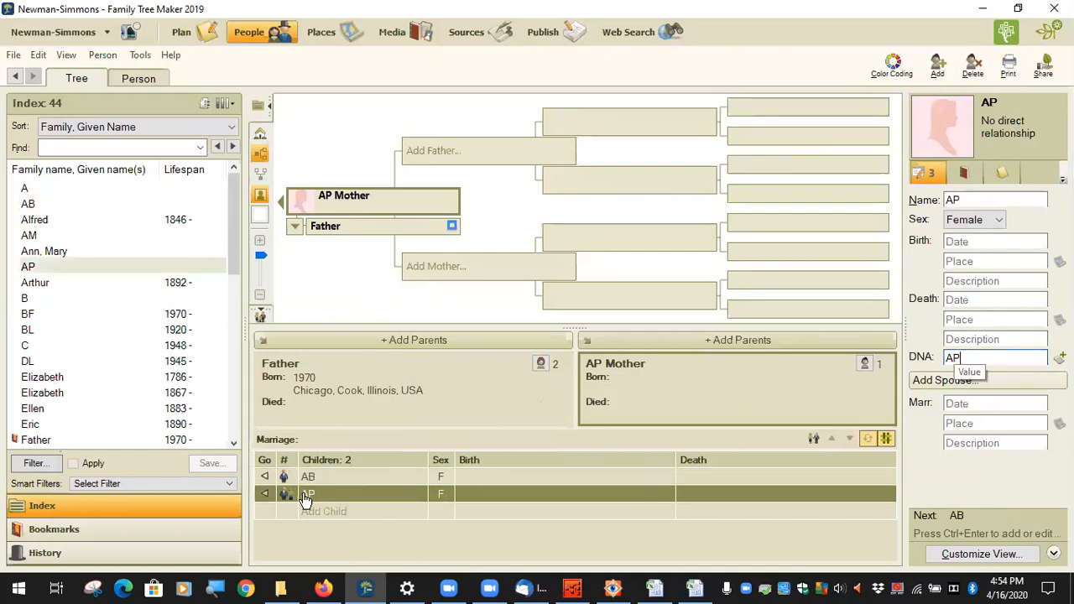
left_click(442, 380)
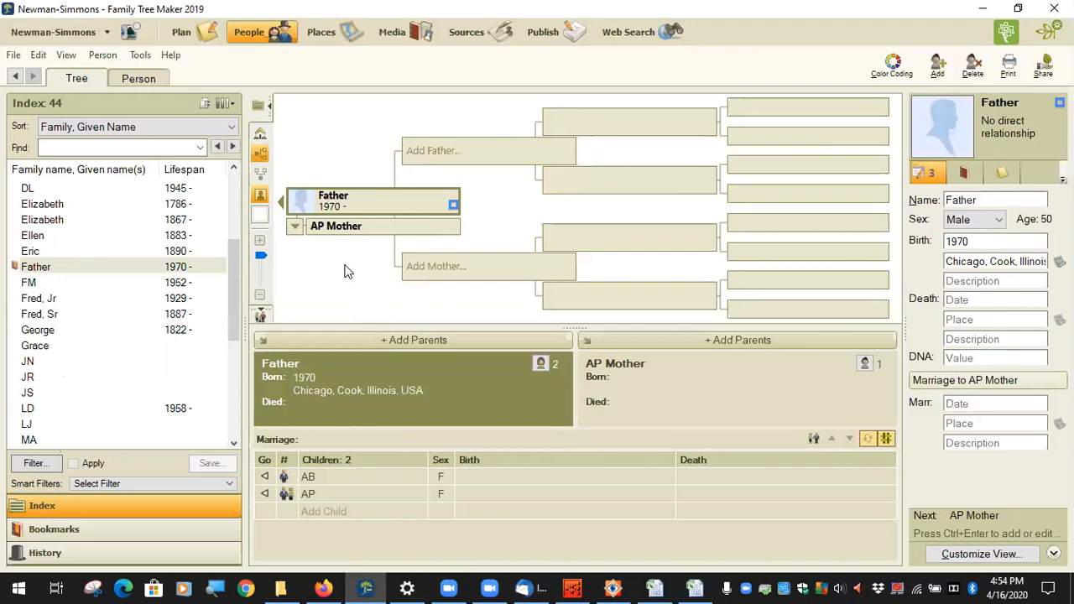
left_click(103, 55)
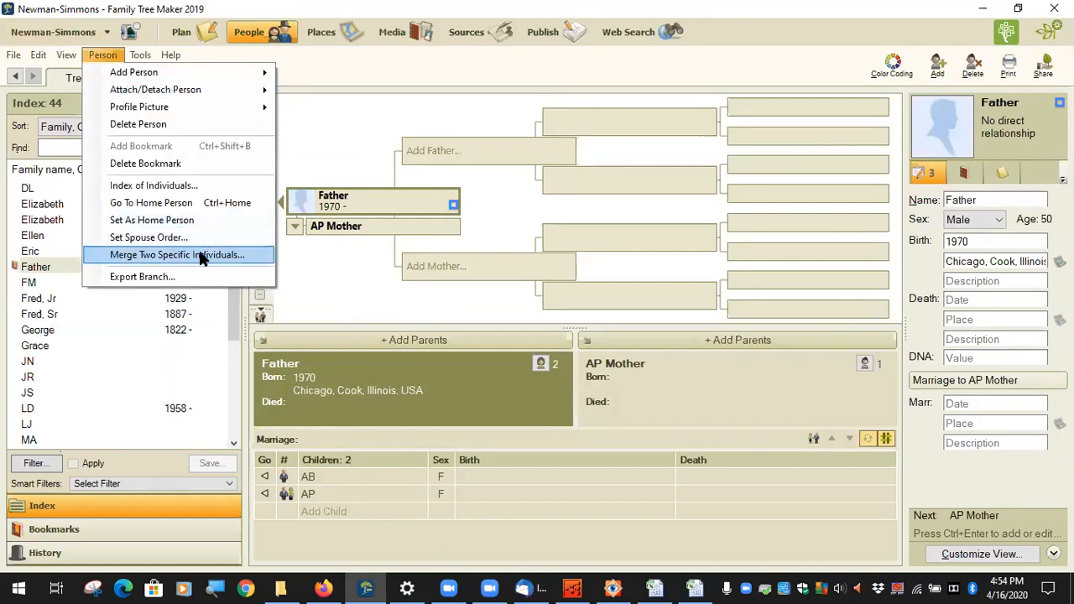
mouse_move(144, 58)
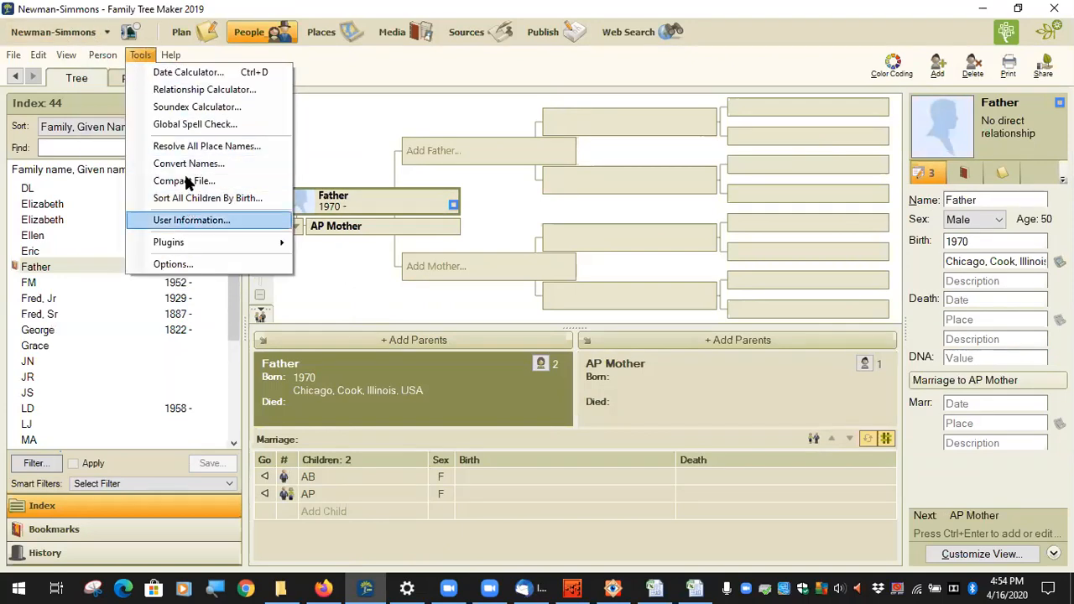
mouse_move(203, 242)
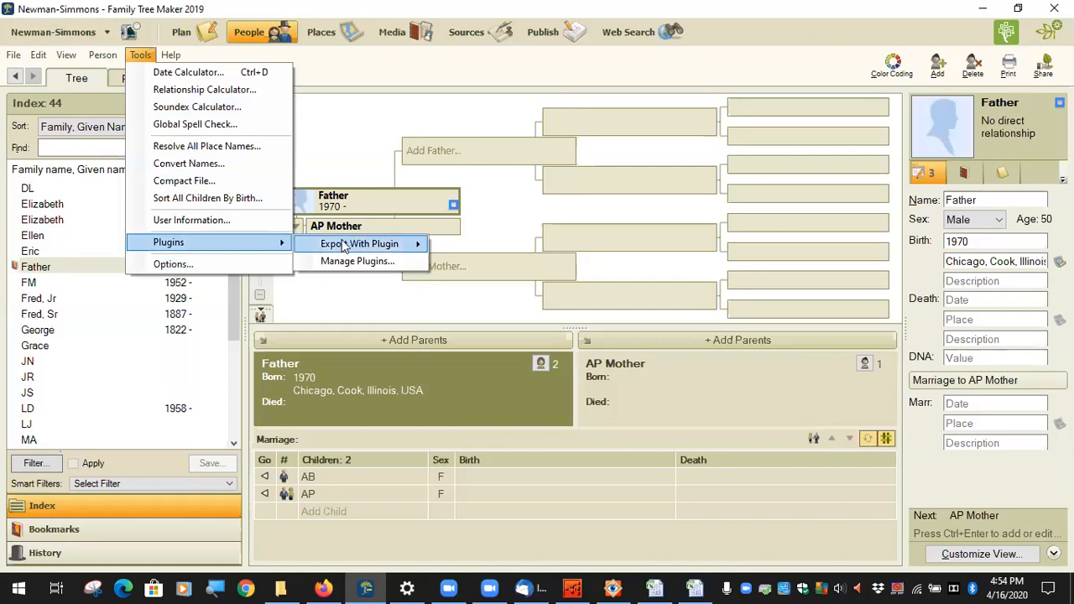
mouse_move(353, 242)
left_click(500, 245)
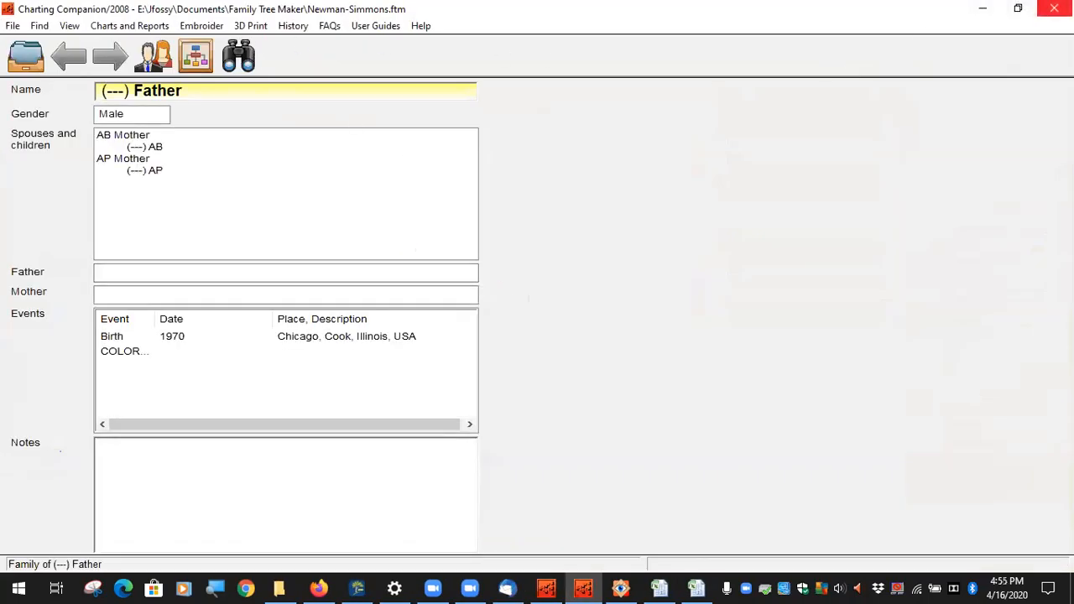
left_click(1055, 8)
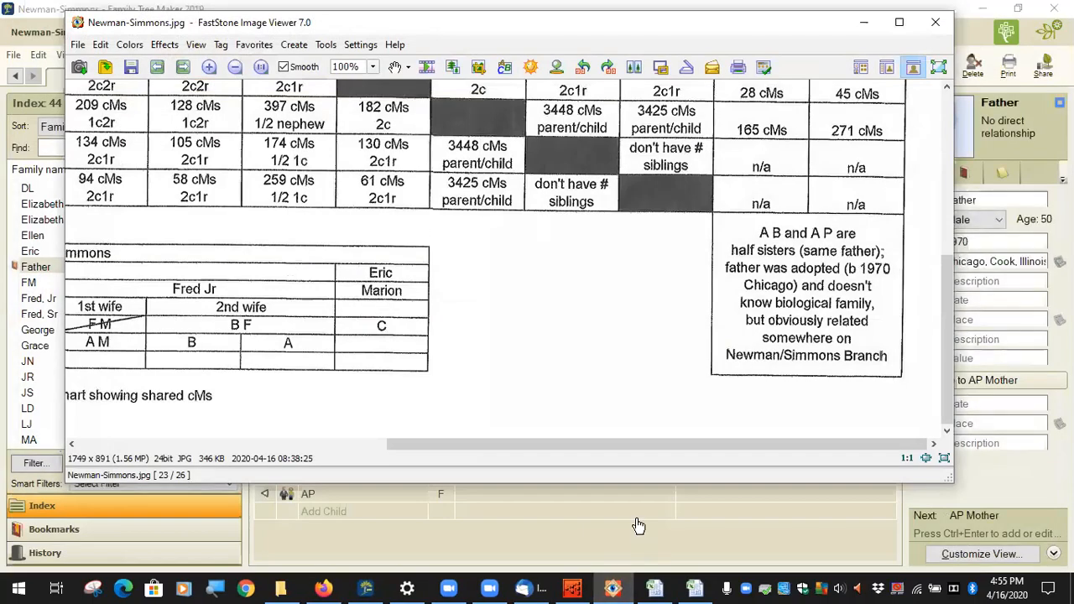
left_click(617, 588)
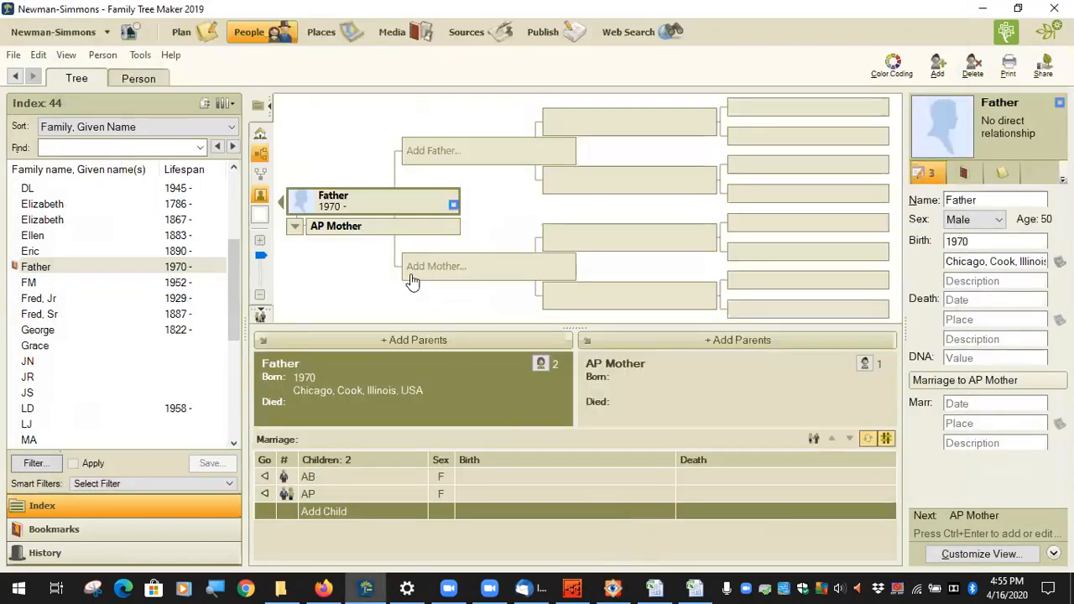
left_click(261, 174)
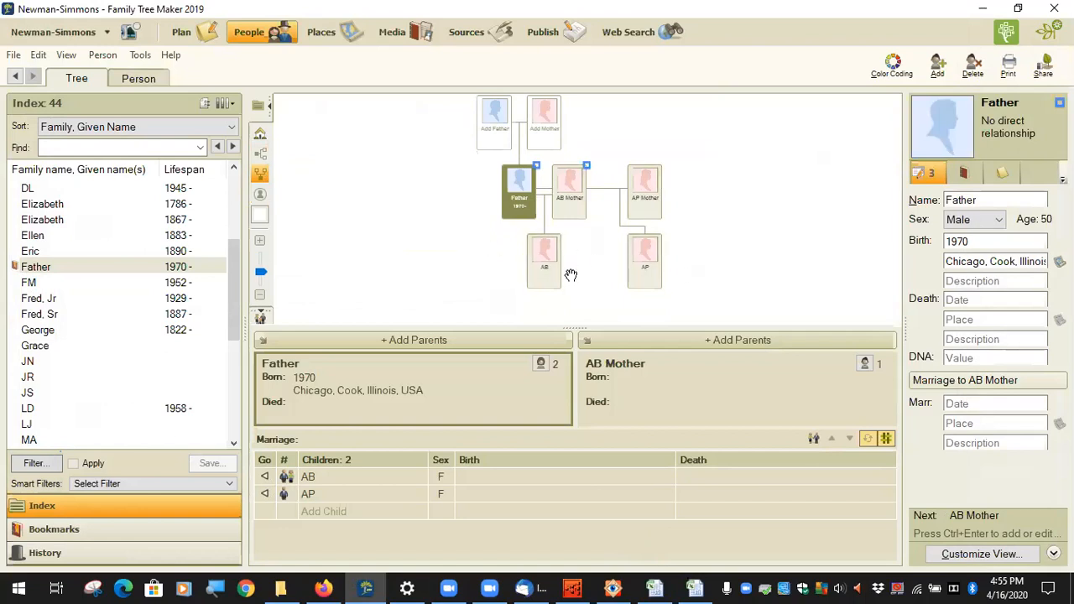
mouse_move(472, 179)
left_mouse_down()
mouse_move(452, 194)
mouse_move(458, 171)
left_mouse_up()
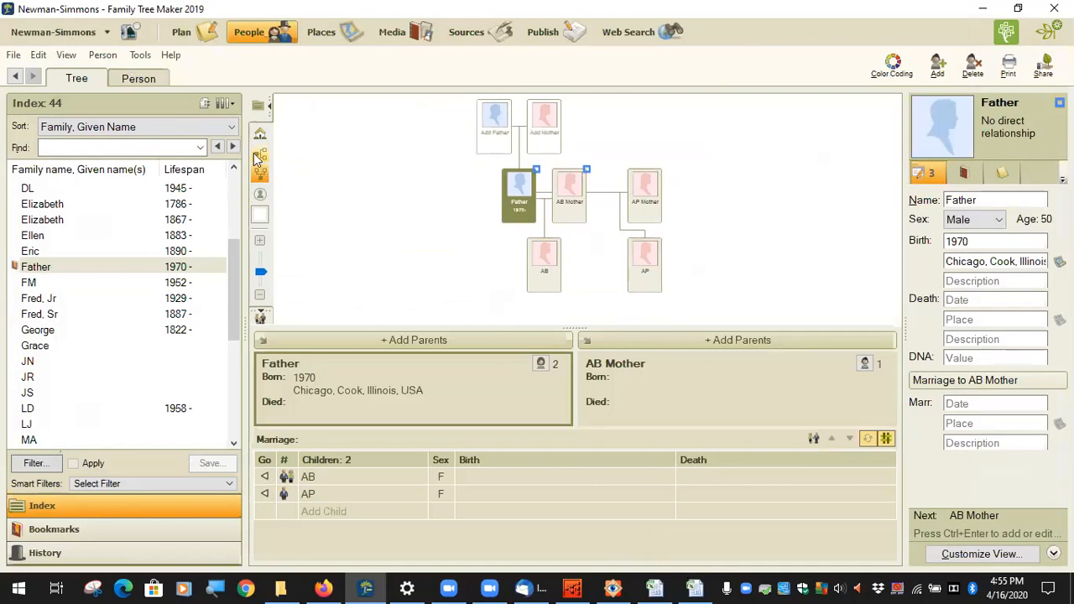
scroll(93, 394, "down", 5)
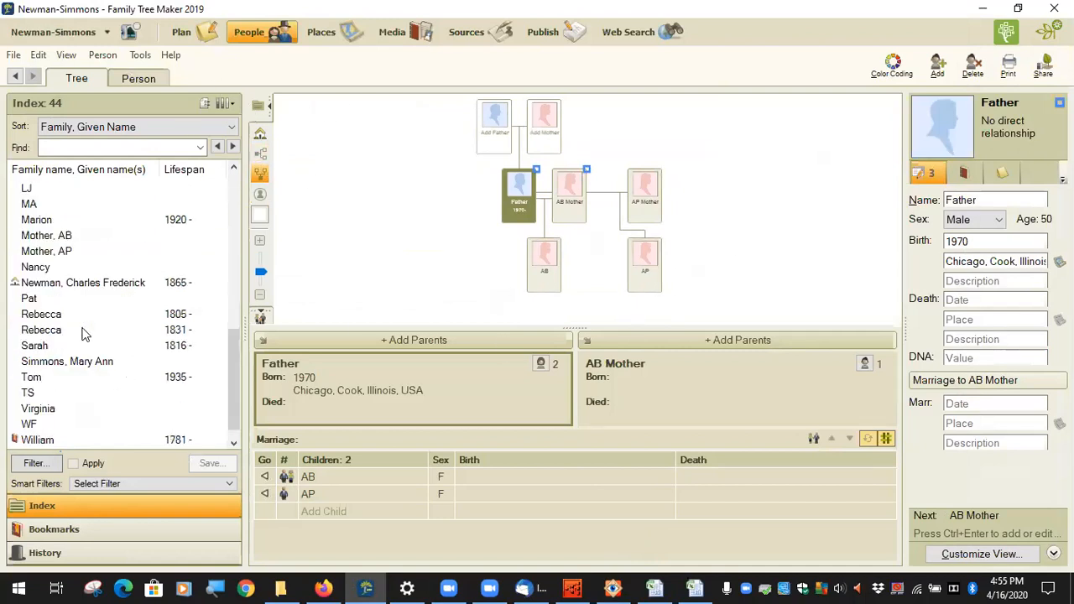
left_click(84, 283)
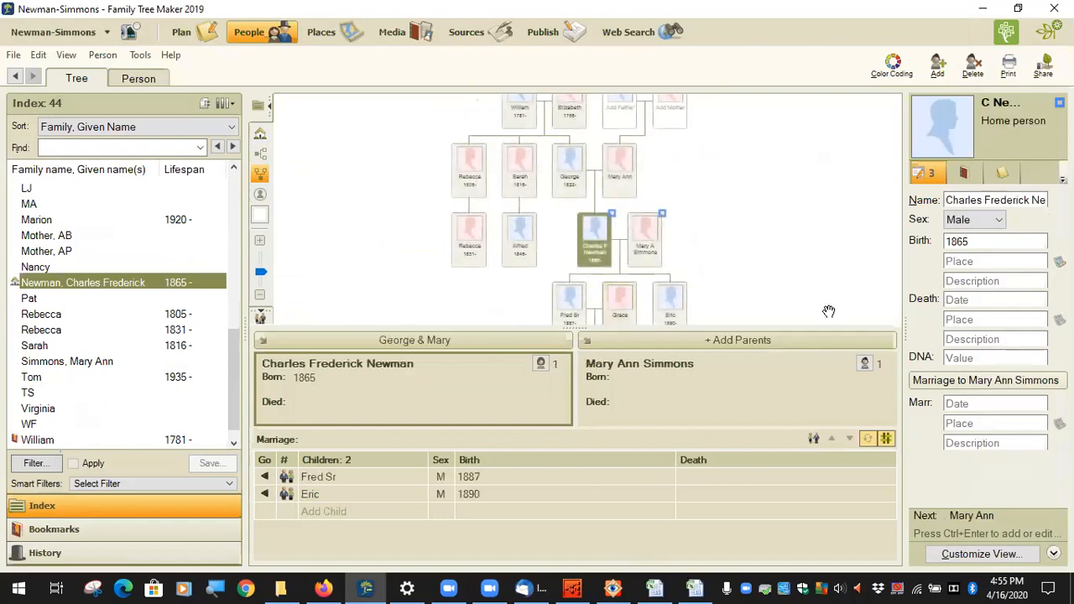
left_click(260, 172)
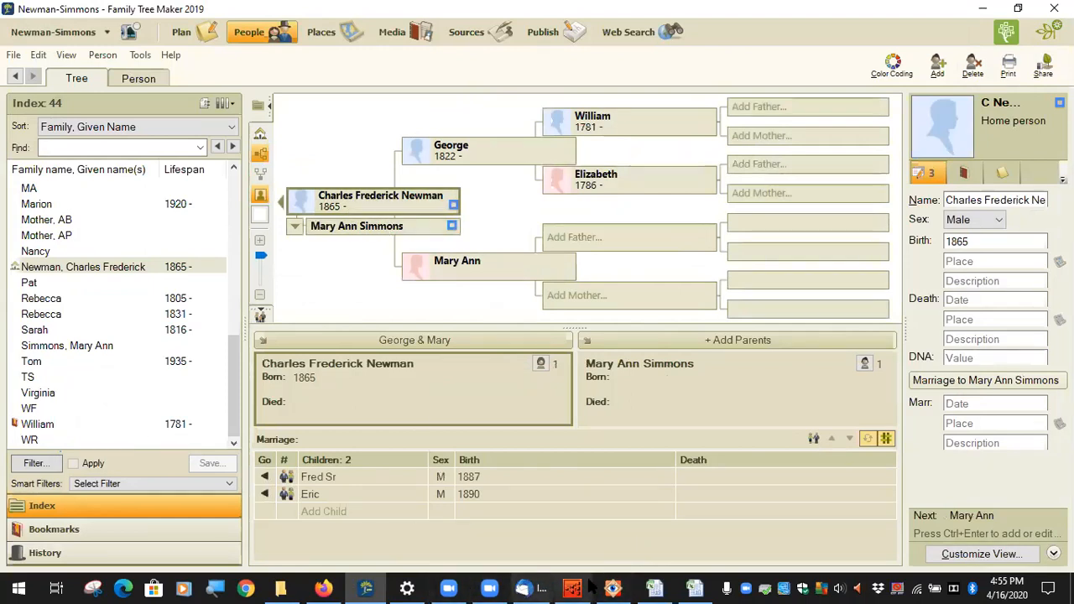
Step: Bring the Newman-Simmons.jpg shared-cM chart image to the front in FastStone
mouse_move(556, 588)
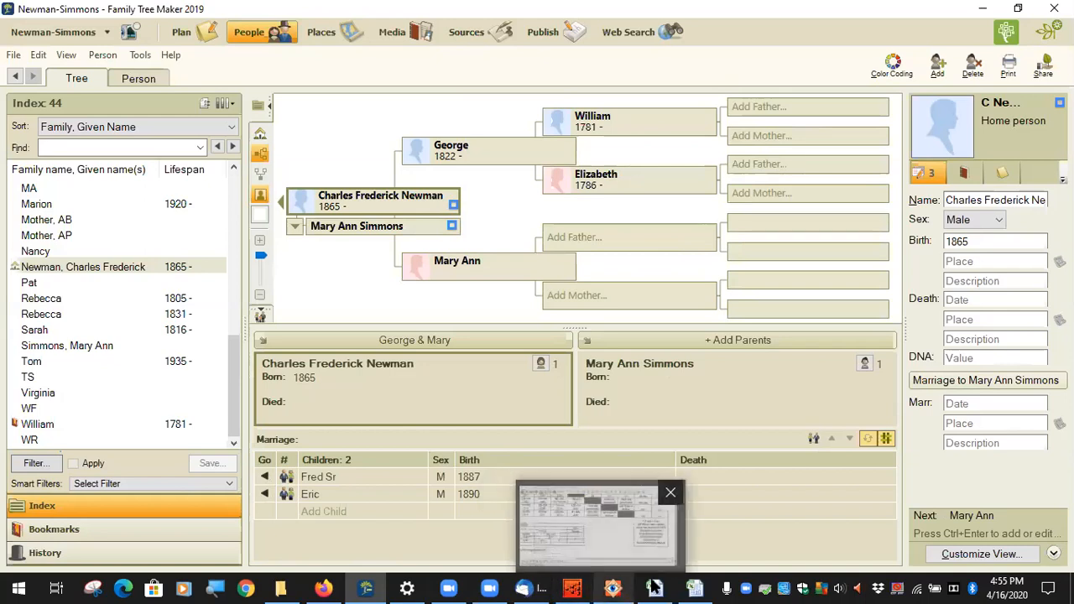
mouse_move(695, 585)
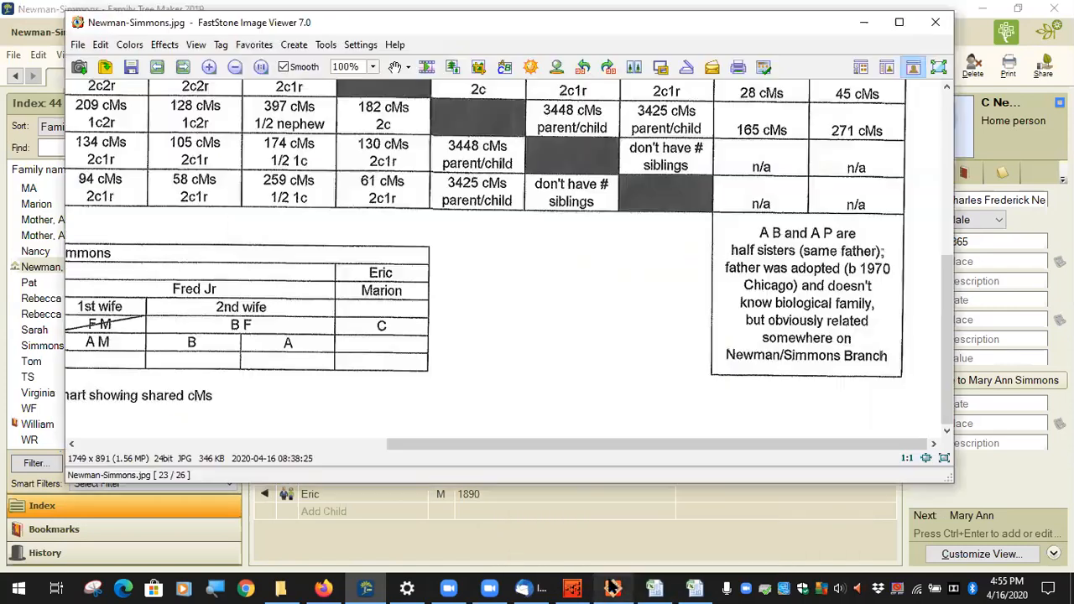
left_click(614, 588)
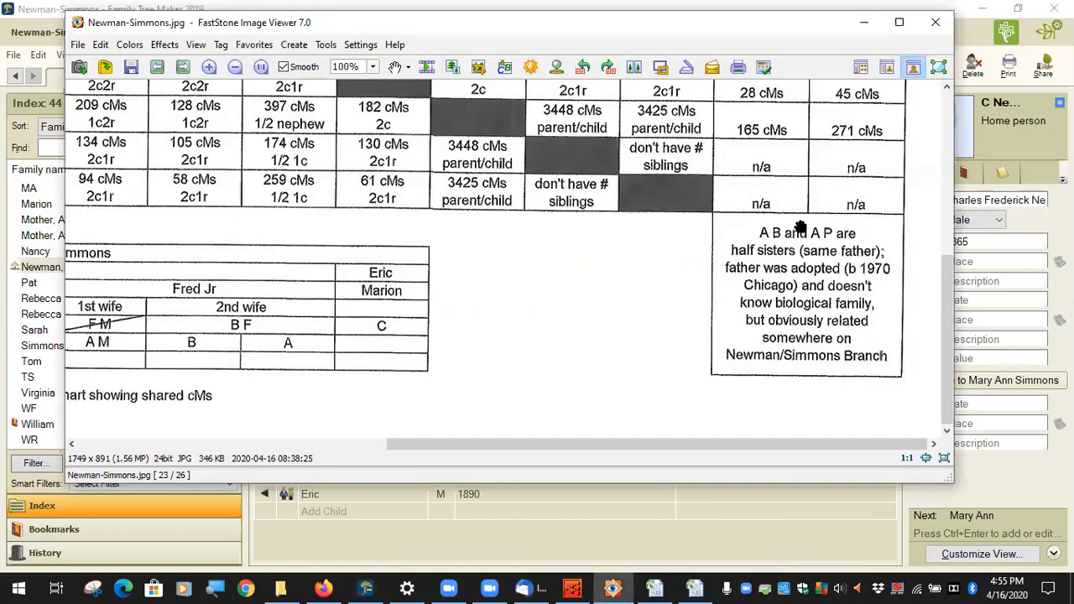
Step: Scroll through Newman-Simmons.jpg, zoom out to 53%, then return to Family Tree Maker
scroll(798, 239, "up", 3)
scroll(785, 378, "up", 2)
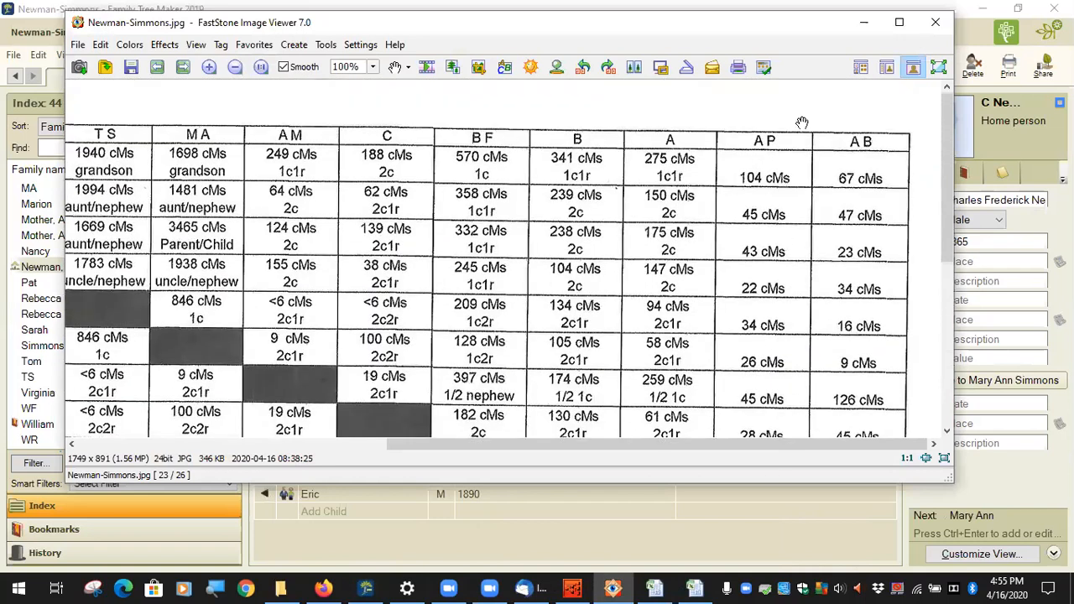
scroll(777, 252, "down", 5)
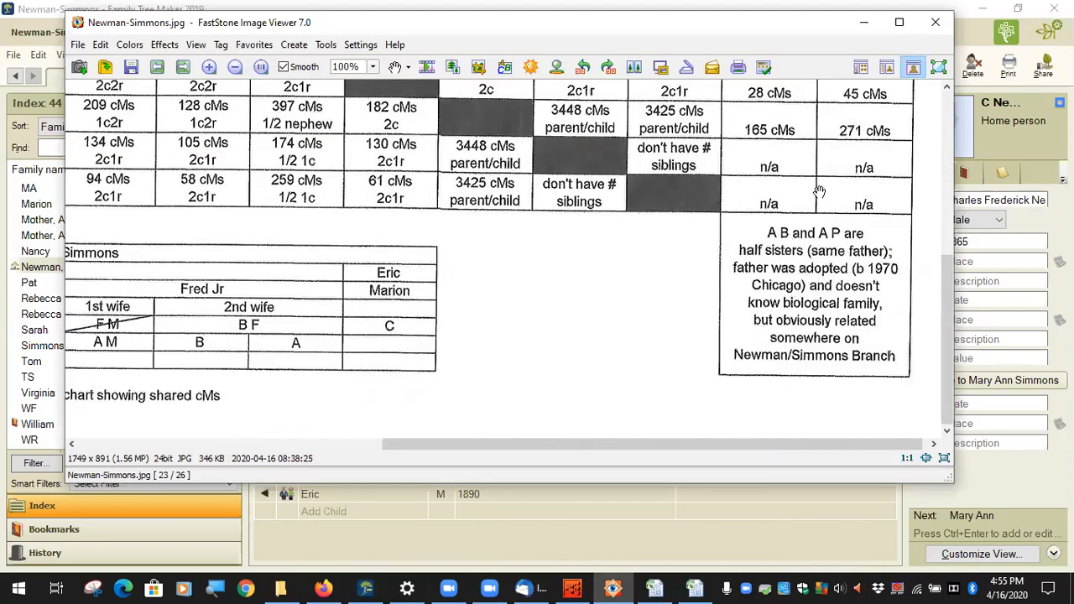
left_click(783, 237)
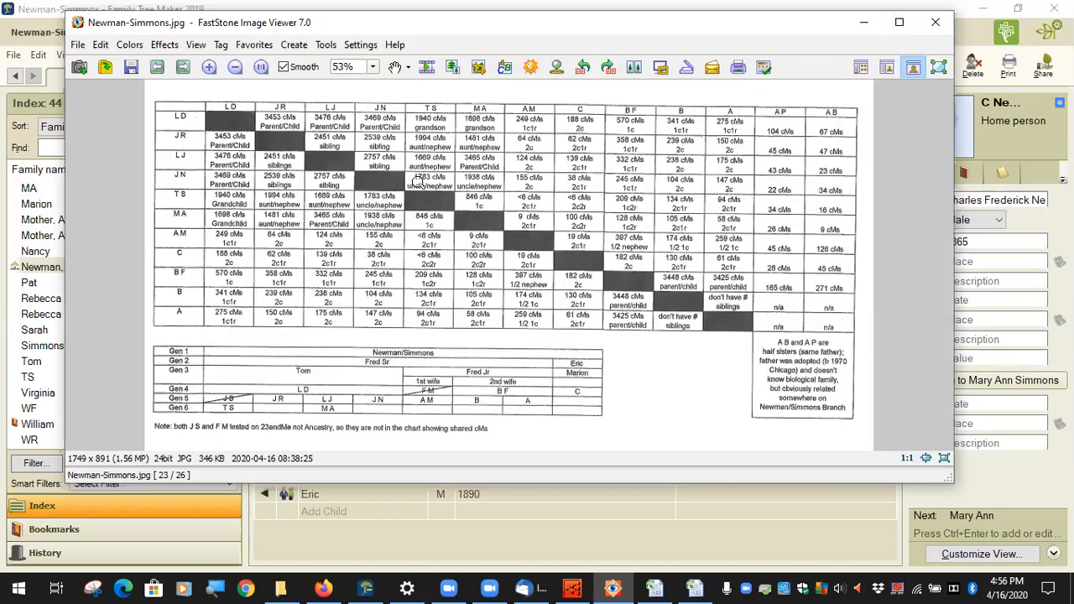
left_click(709, 513)
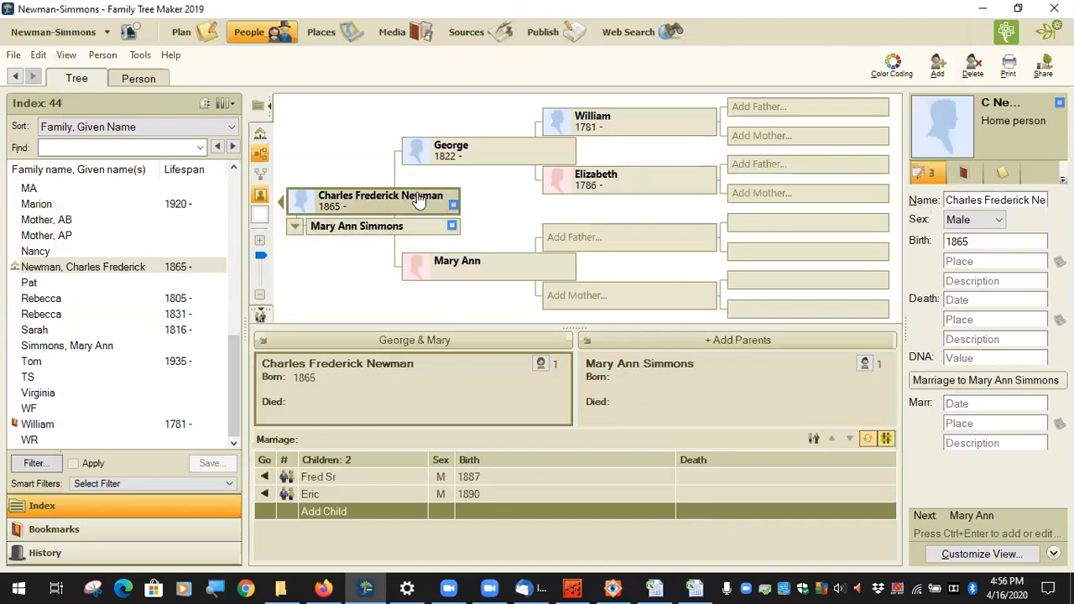
mouse_move(394, 203)
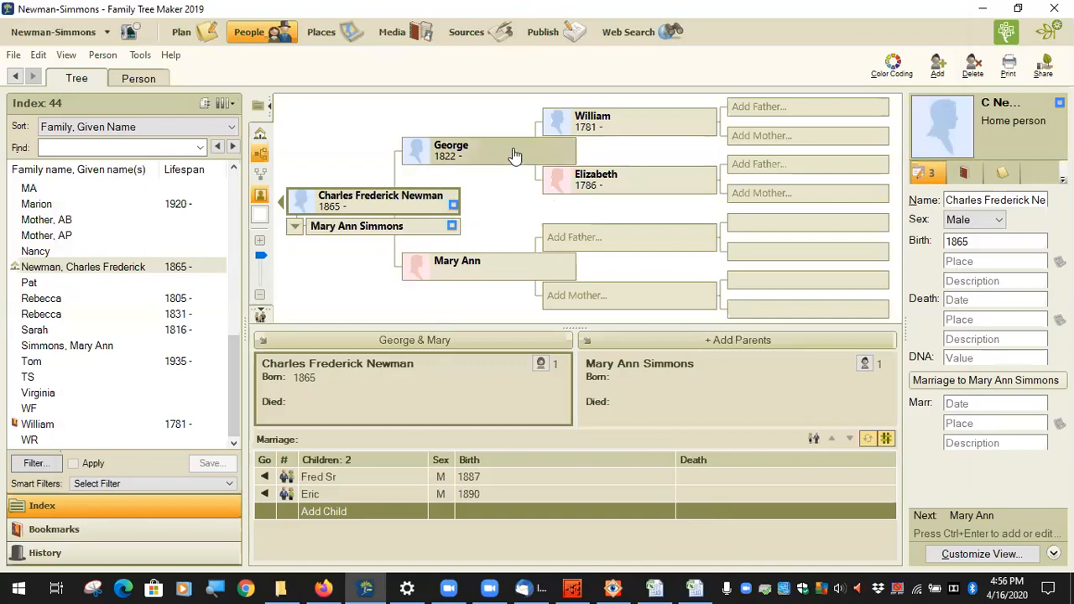
left_click(405, 205)
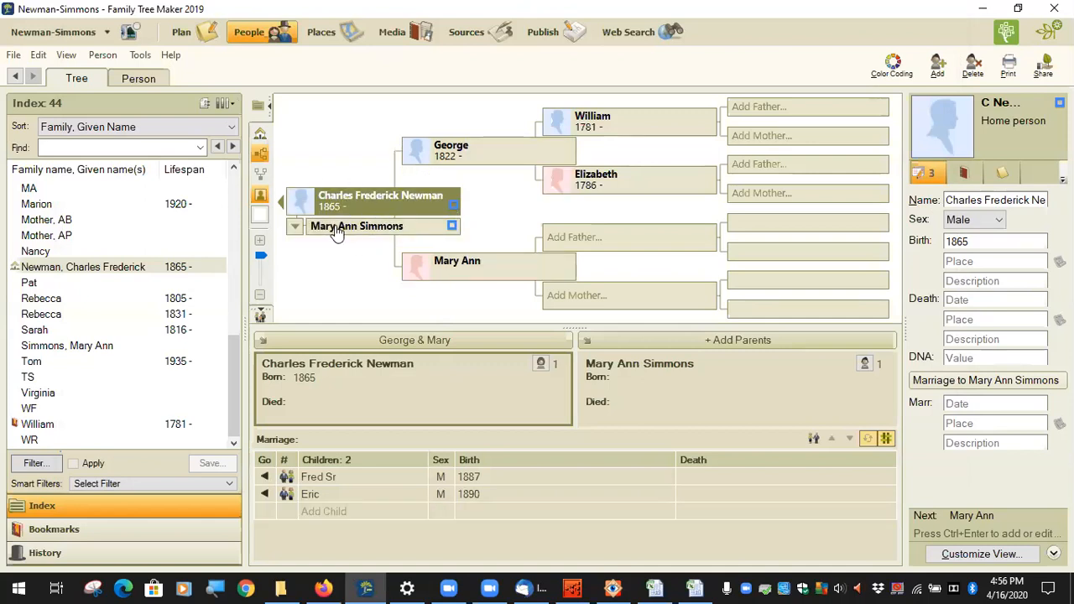
mouse_move(374, 211)
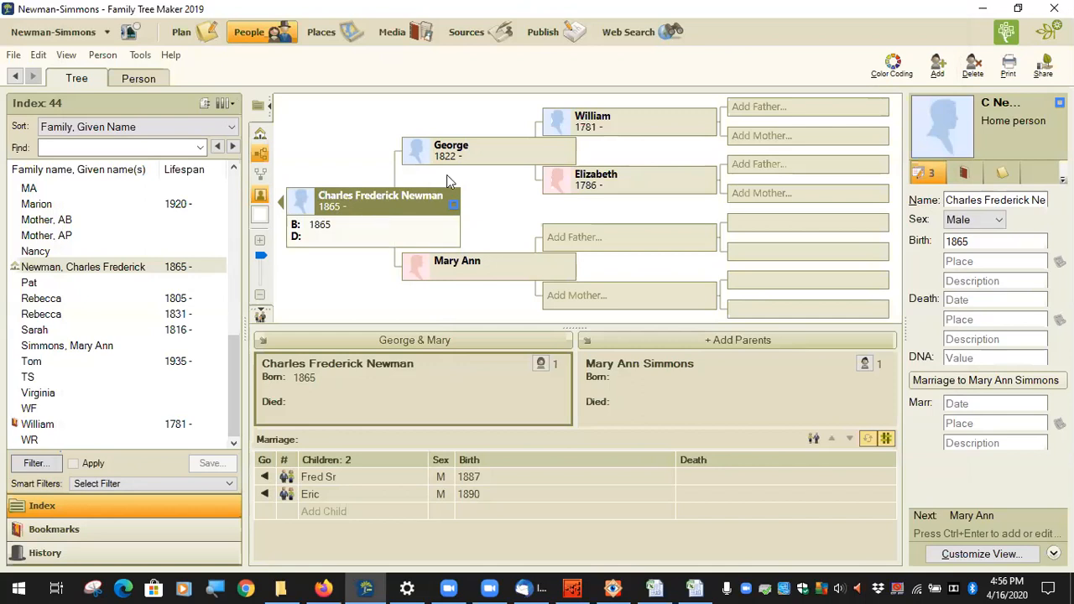
left_click(505, 157)
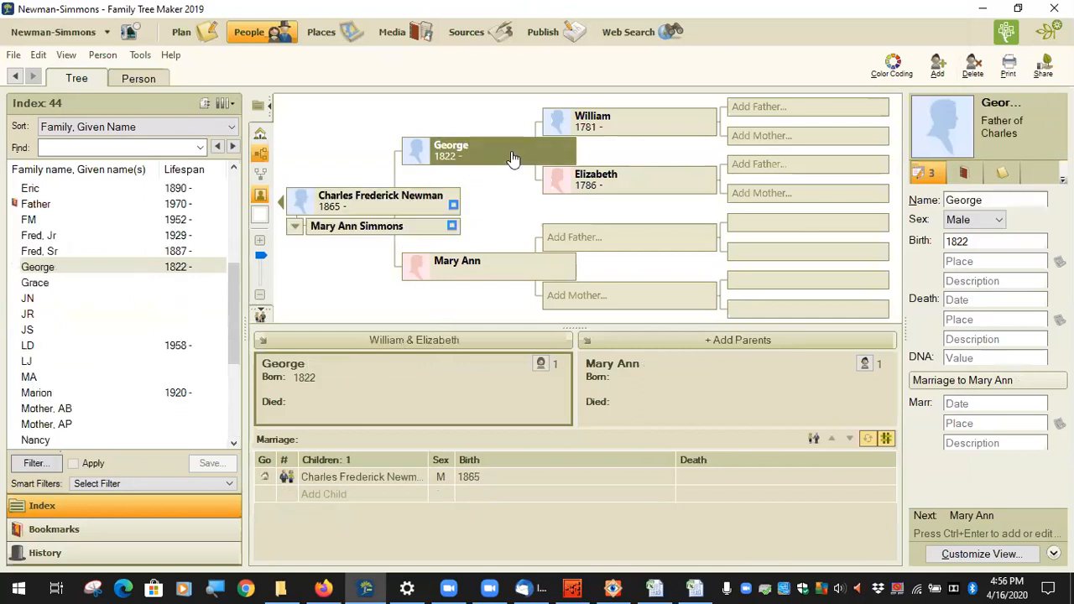
left_click(623, 126)
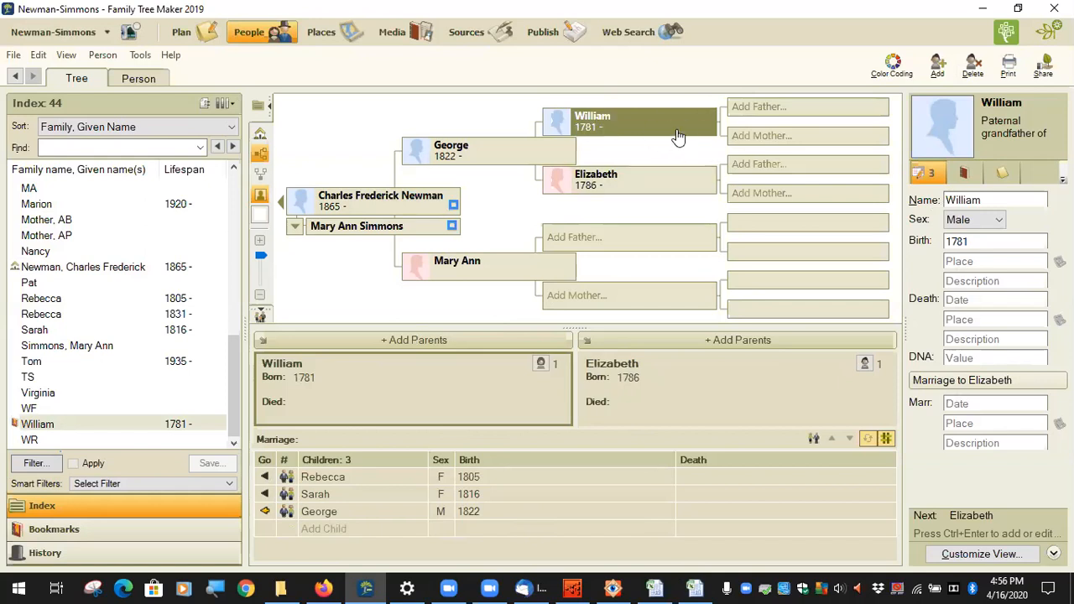
left_click(415, 229)
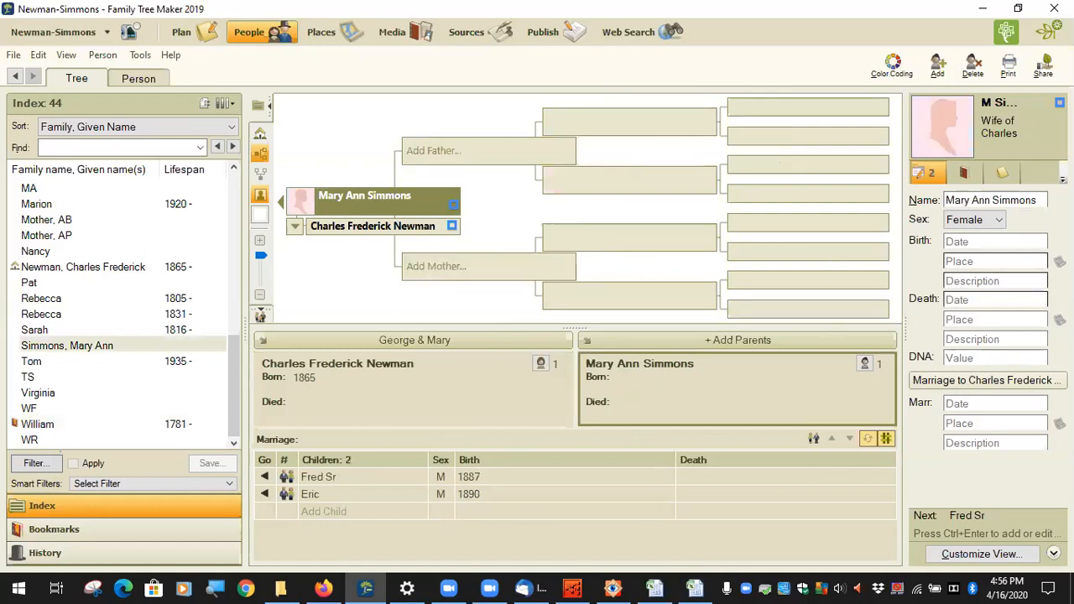
left_click(391, 235)
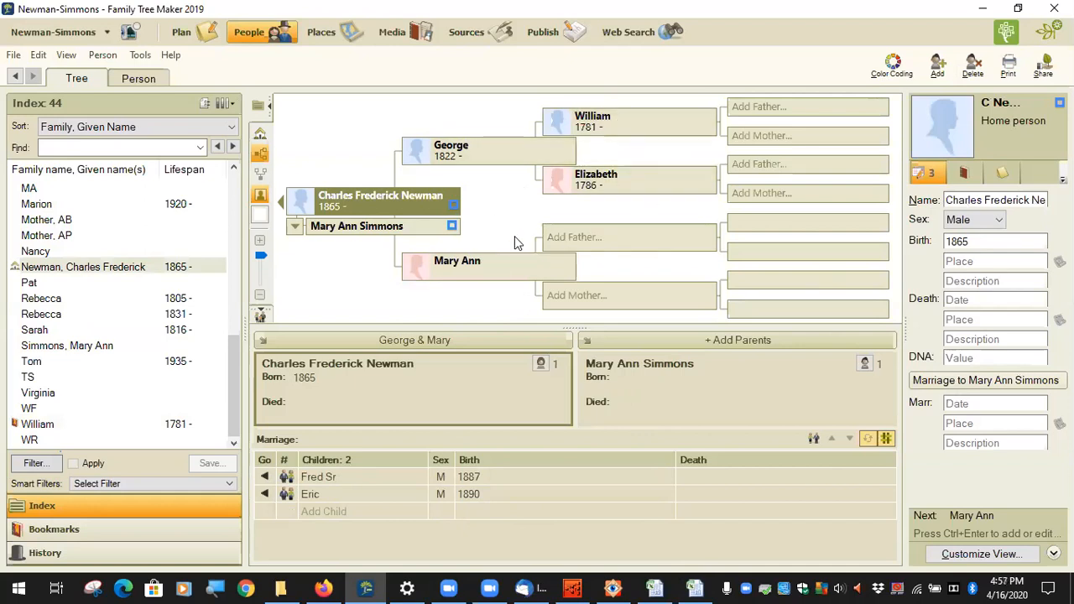
Step: Select William and export the file to Charting Companion via Tools > Plugins
mouse_move(437, 232)
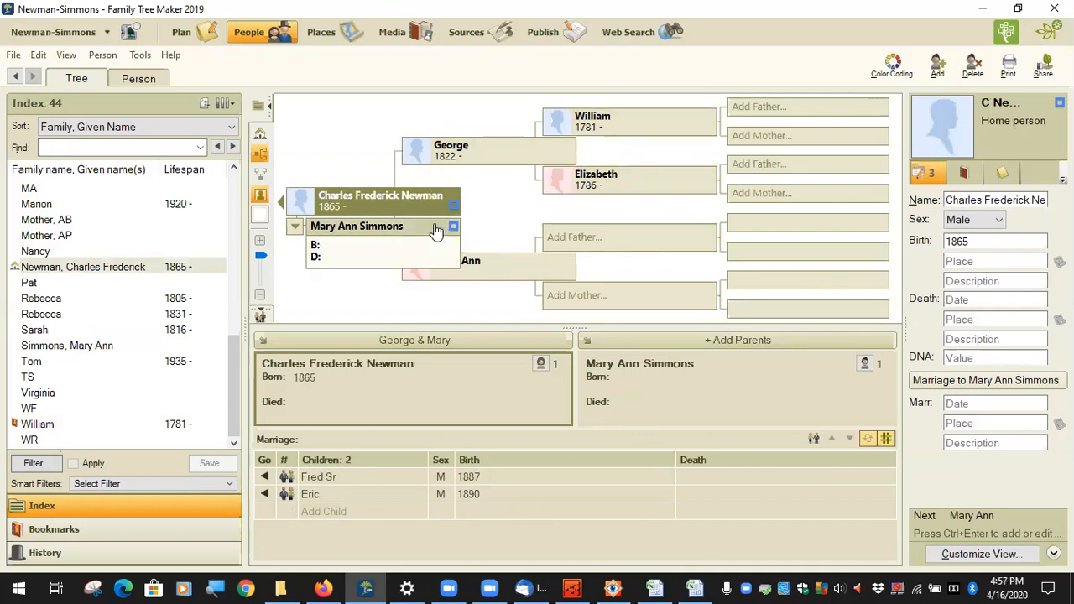
left_click(663, 132)
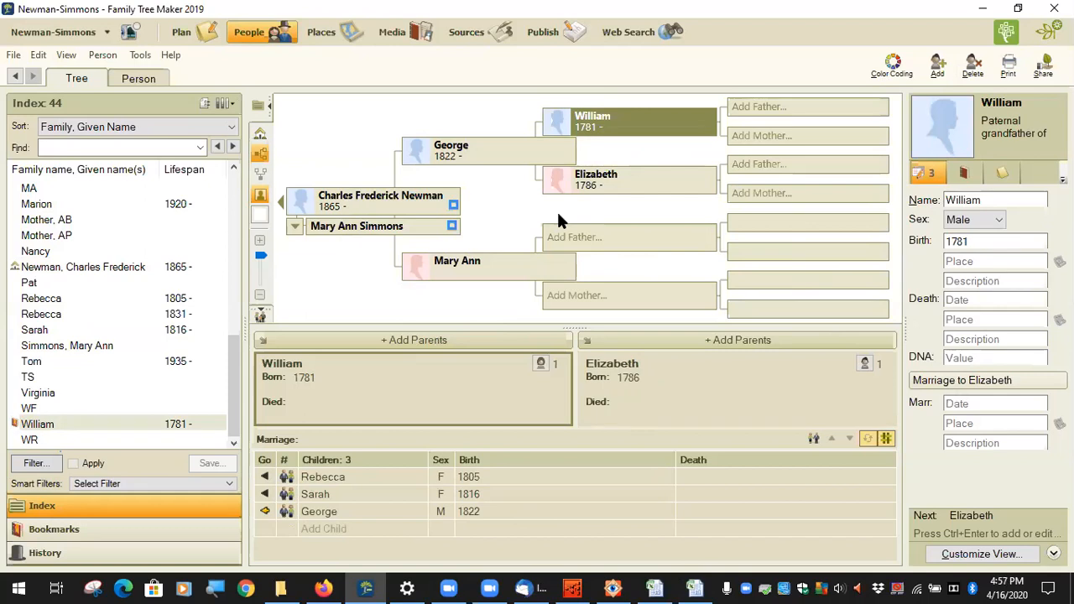
left_click(496, 152)
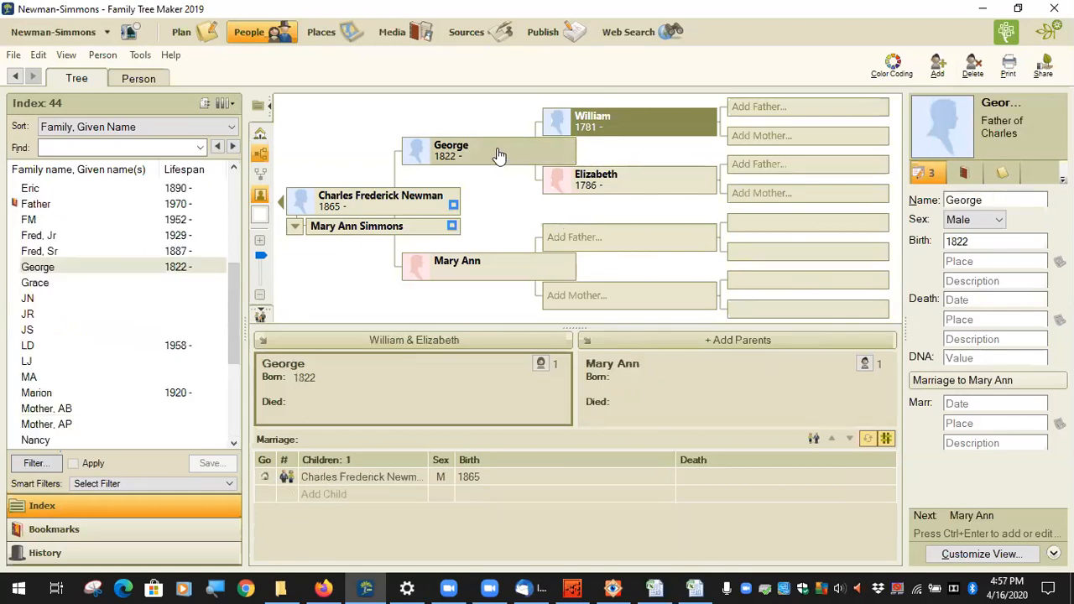
left_click(646, 126)
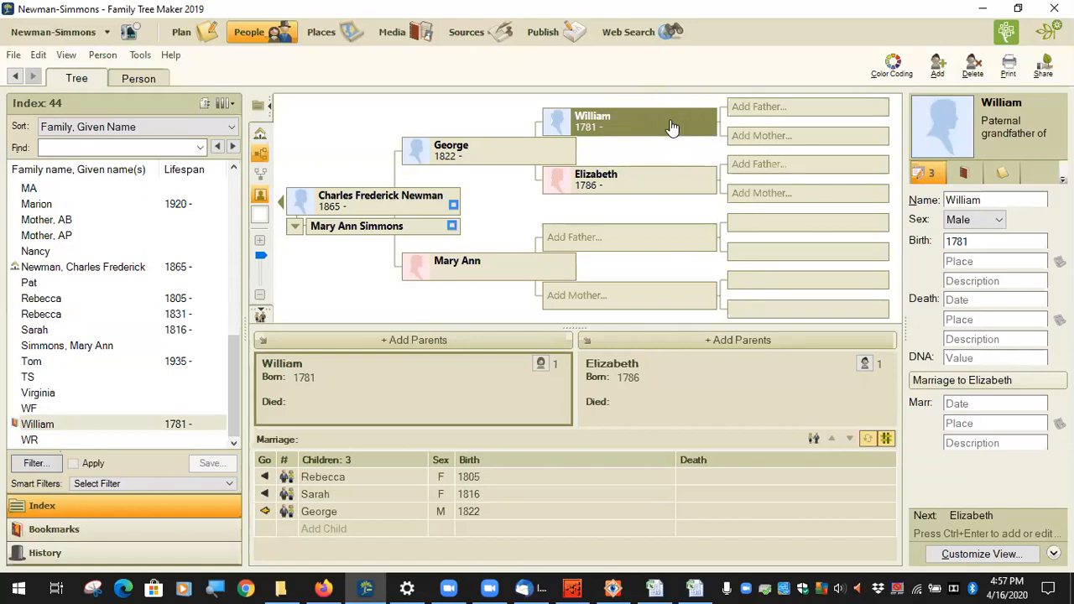
left_click(140, 54)
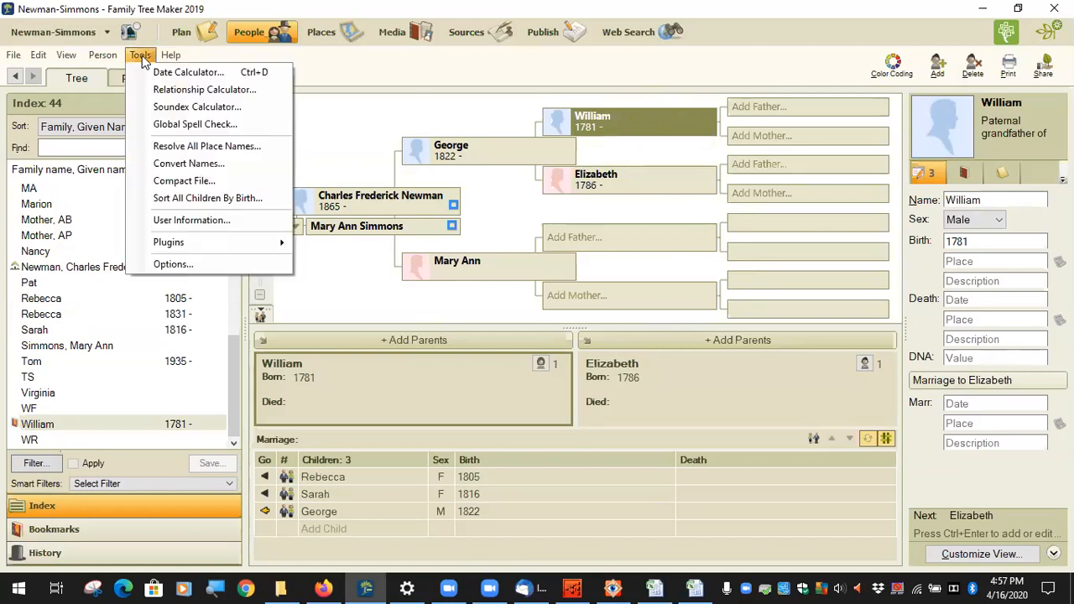
mouse_move(242, 238)
mouse_move(407, 244)
left_click(498, 246)
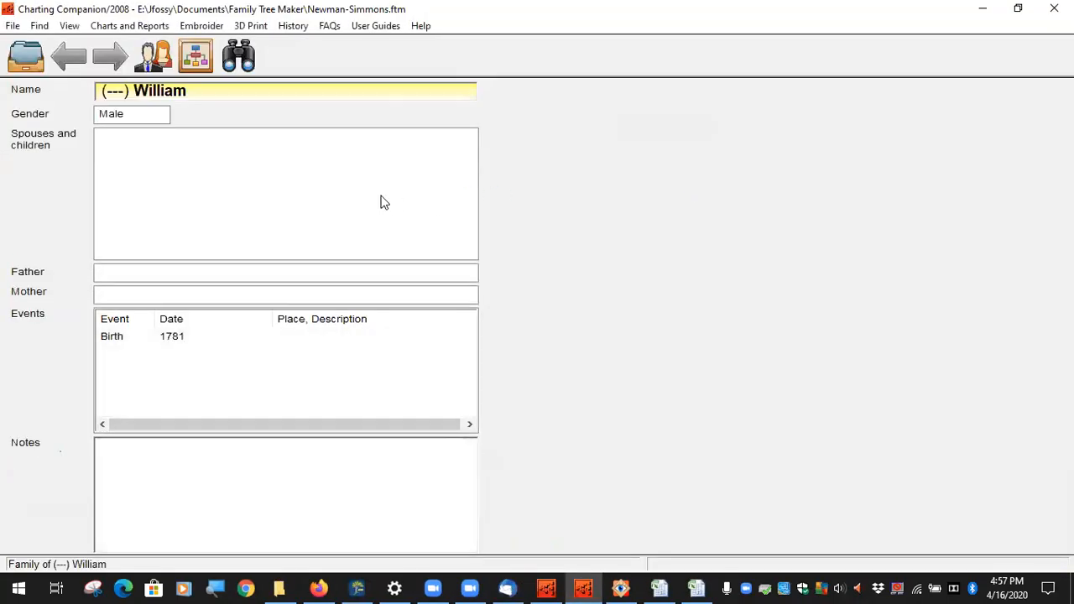
Step: Open Descendant Chart (with DNA Matrix) DNA Sim settings, edit Max. generations, then show Newman-Simmons.jpg
left_click(130, 25)
left_click(213, 279)
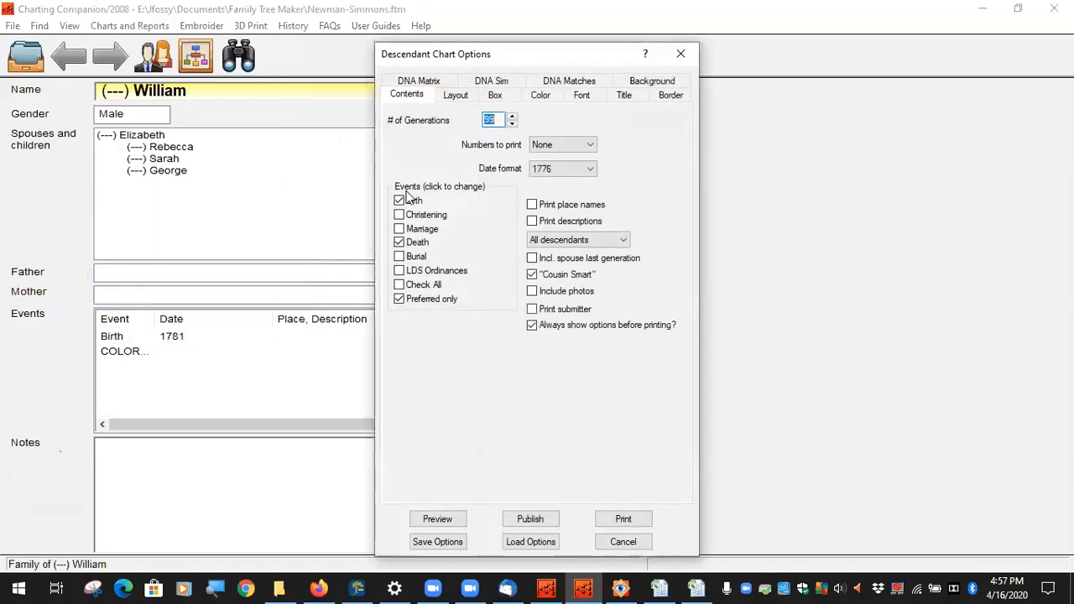
left_click(413, 85)
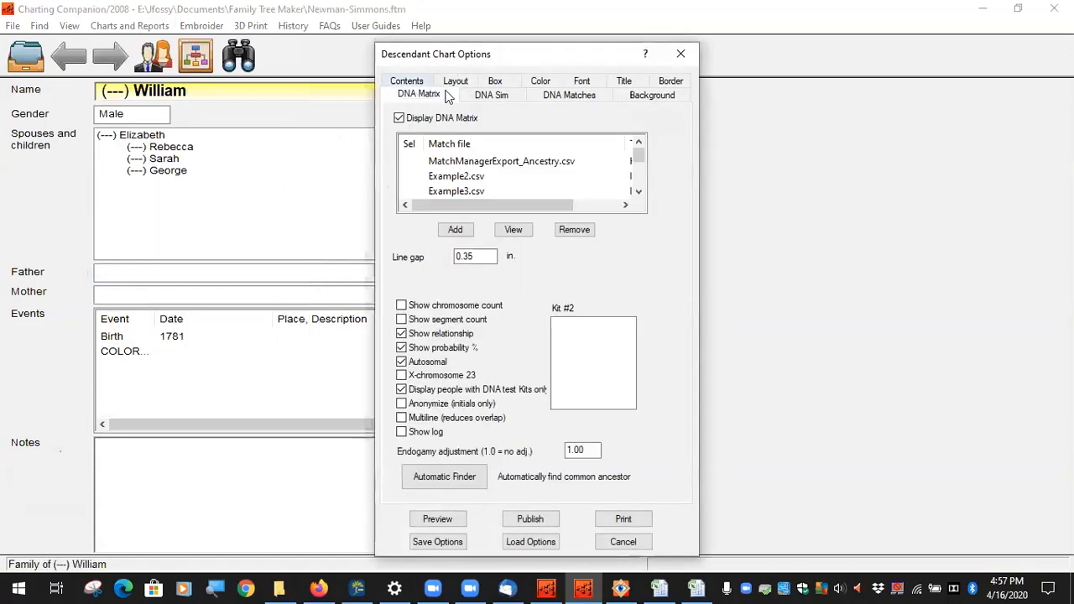
left_click(510, 97)
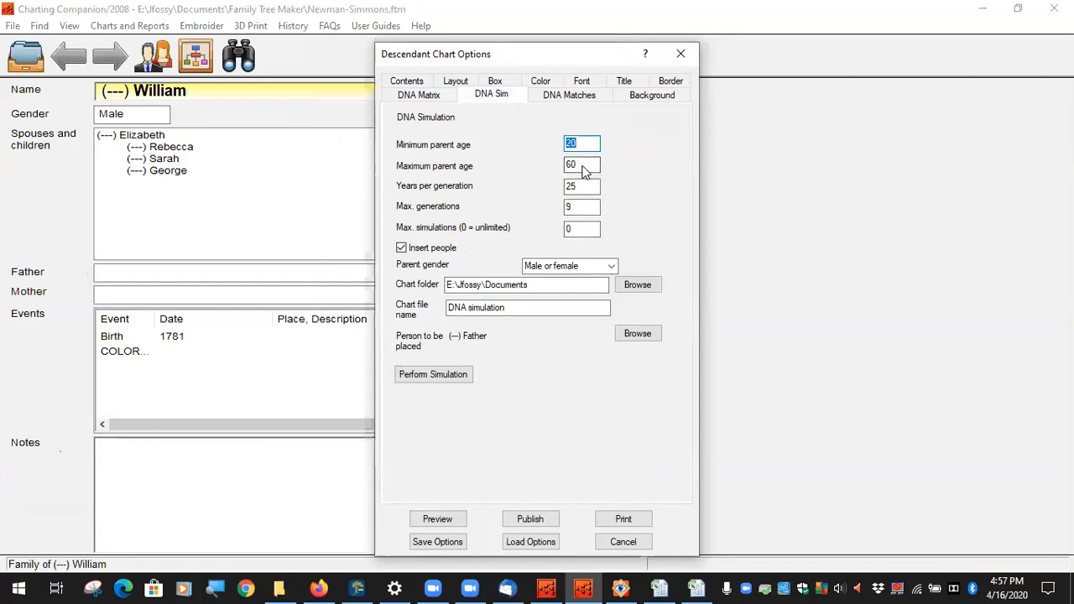
left_click(582, 214)
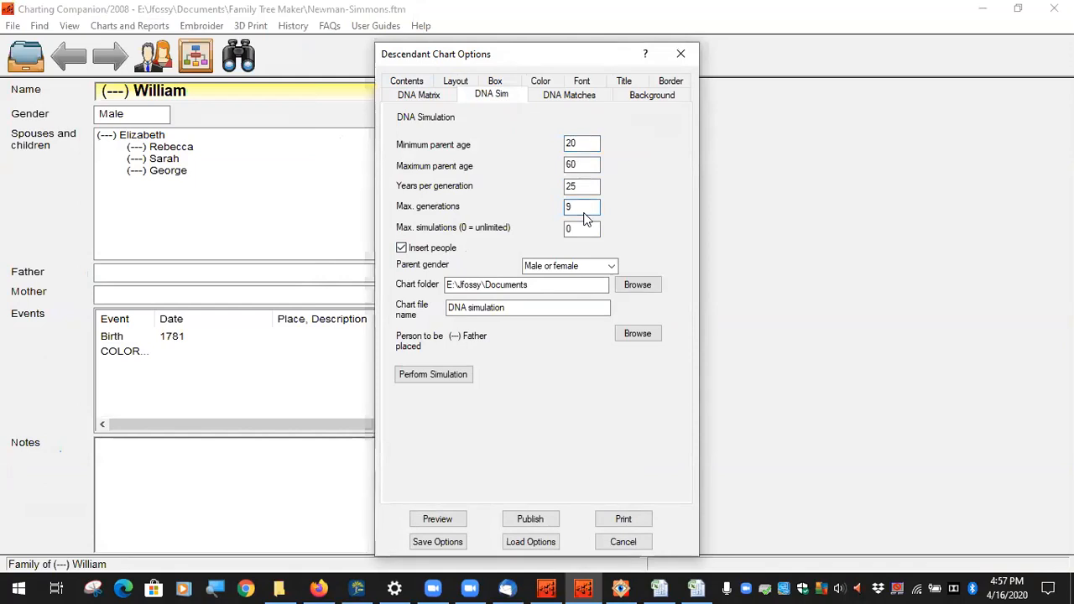
left_click(622, 589)
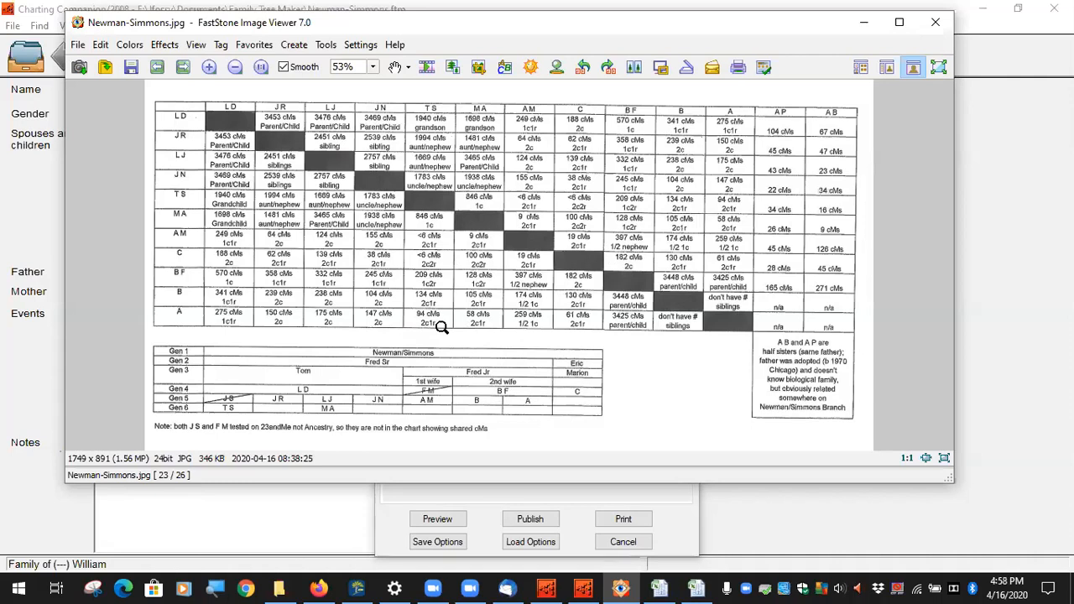
Step: Bring Charting Companion's DNA simulation settings (max generations 9) back in front of the image
left_click(684, 519)
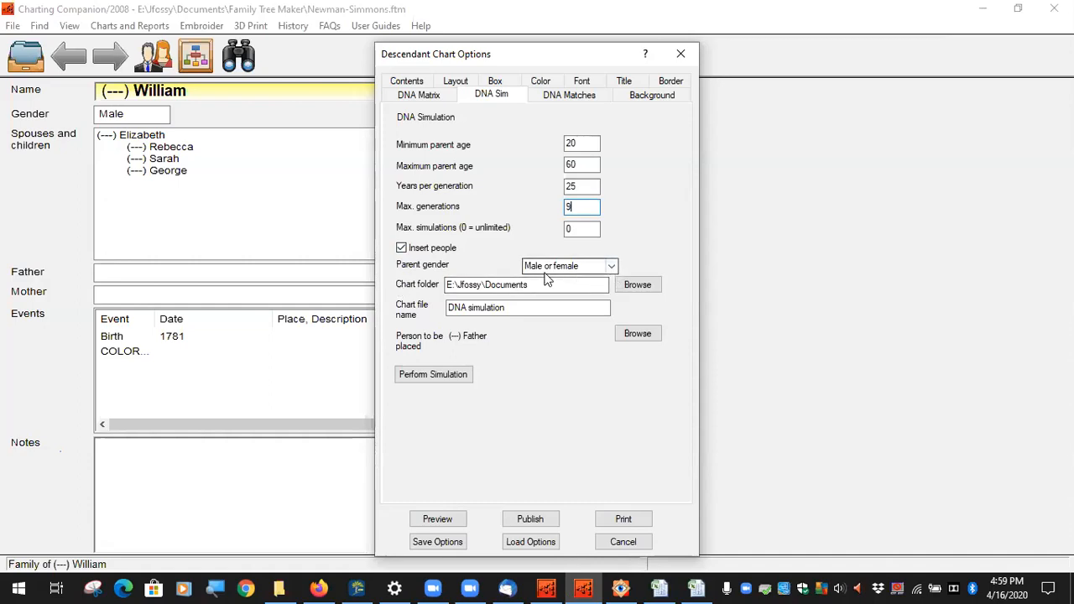
Step: Keep parent gender as male or female and set JS as the person placed, searching 'fath'
left_click(611, 266)
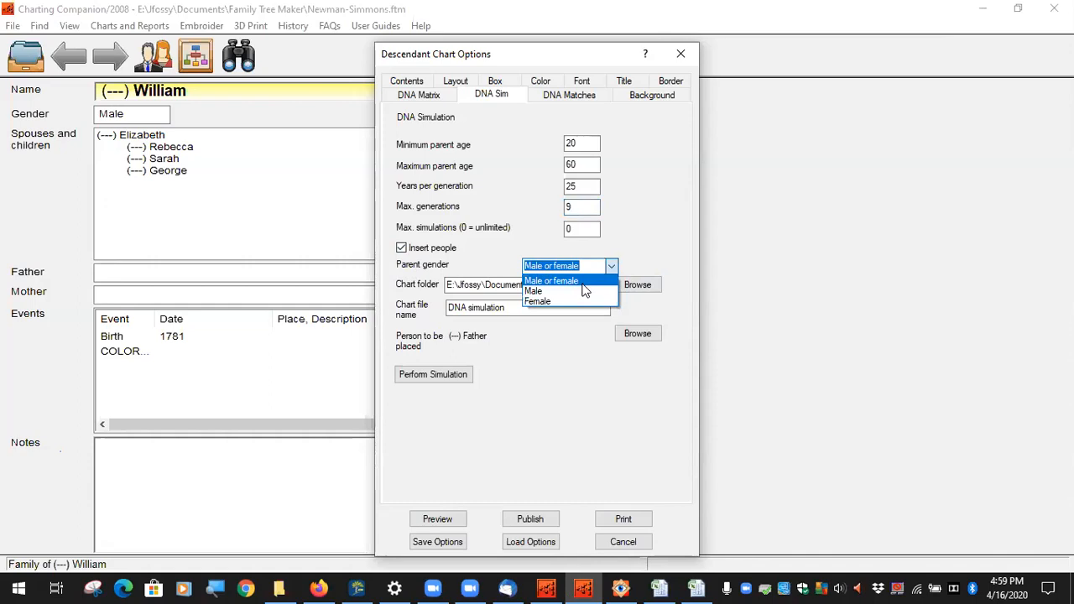
left_click(590, 289)
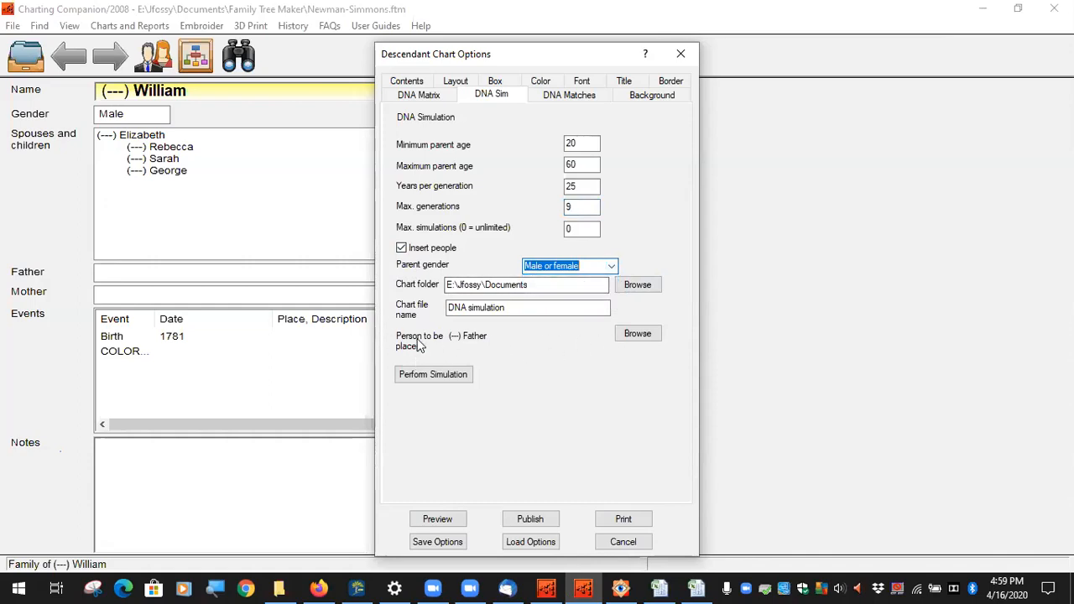
left_click(638, 334)
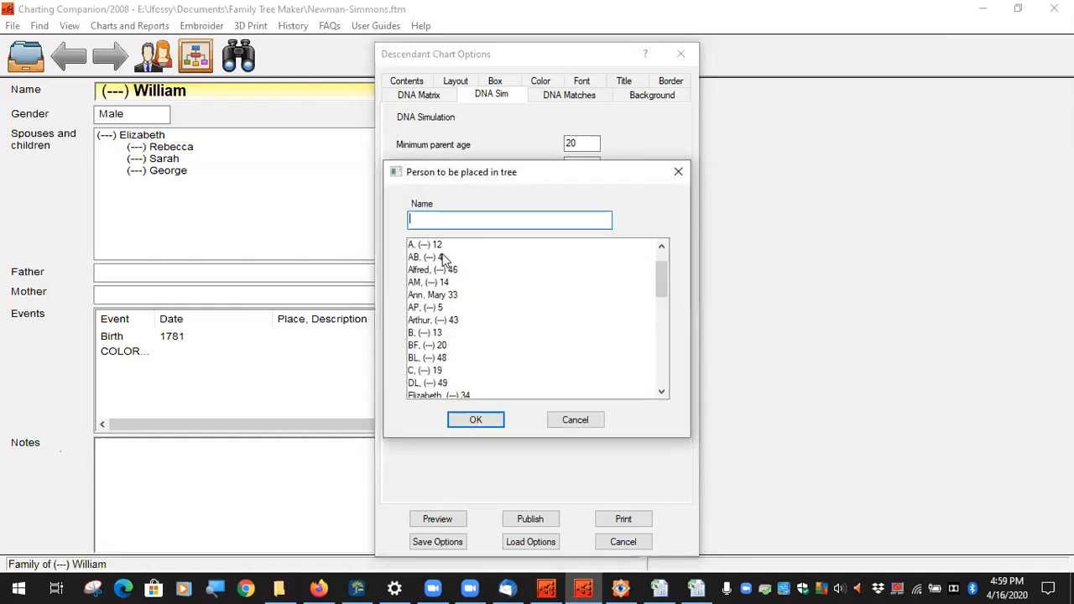
scroll(442, 304, "down", 2)
scroll(442, 304, "down", 4)
scroll(445, 328, "up", 2)
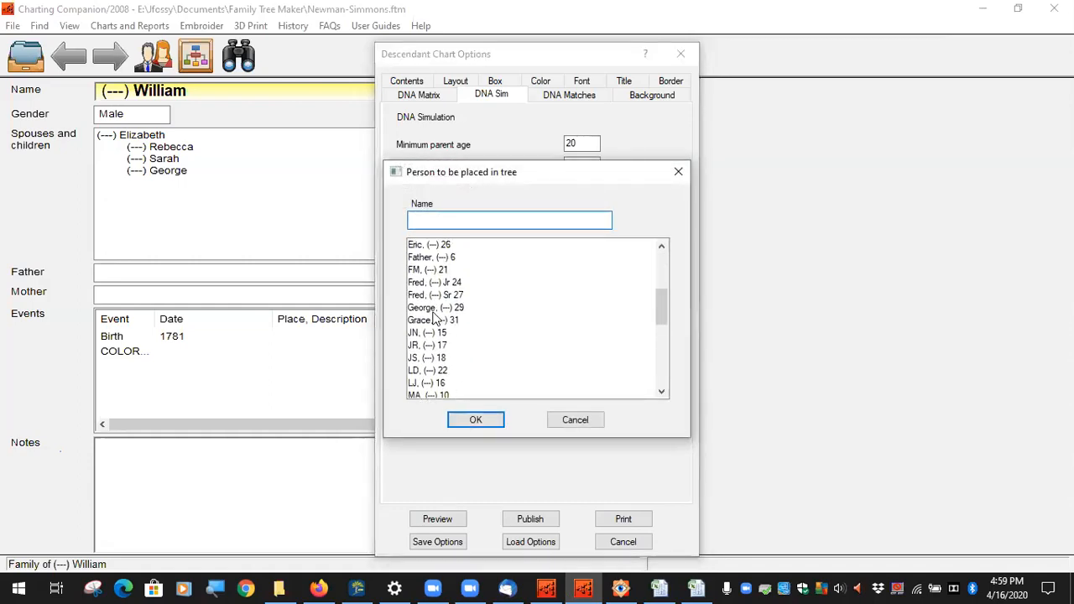
left_click(423, 296)
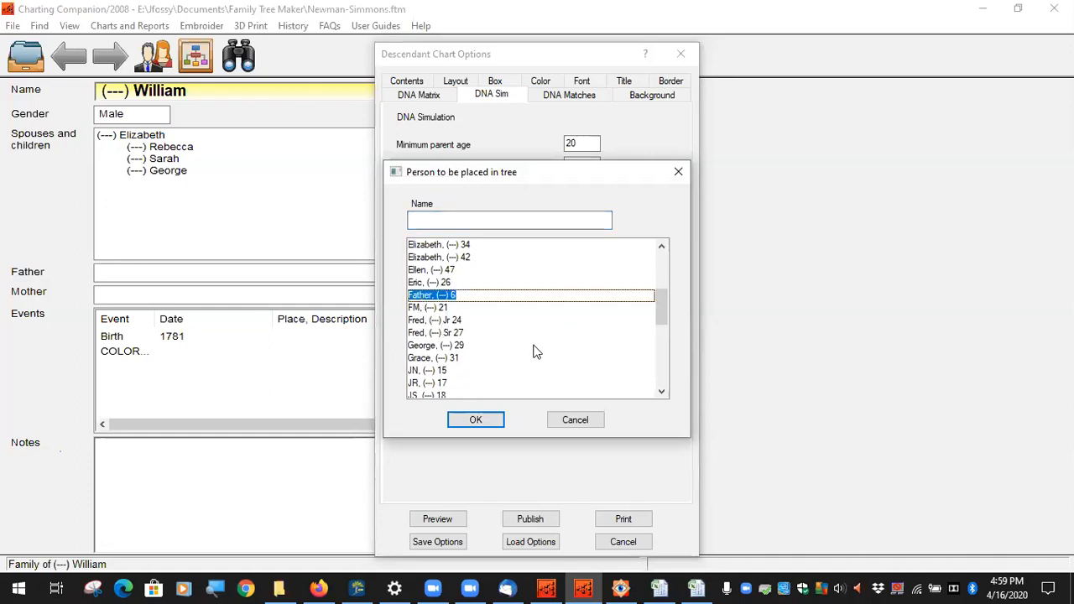
left_click(475, 220)
type("fath")
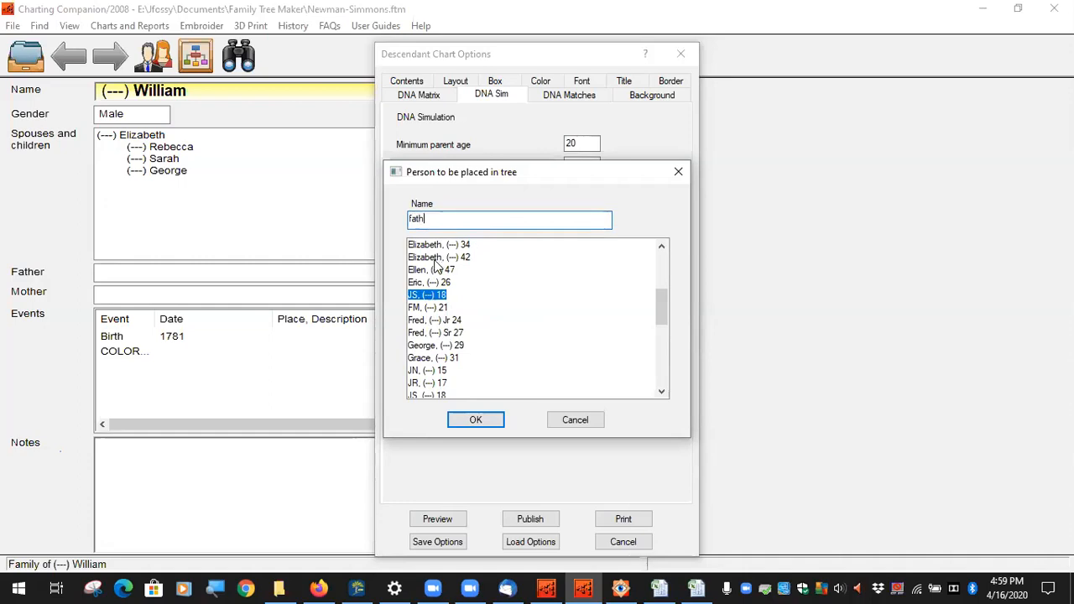
left_click(474, 426)
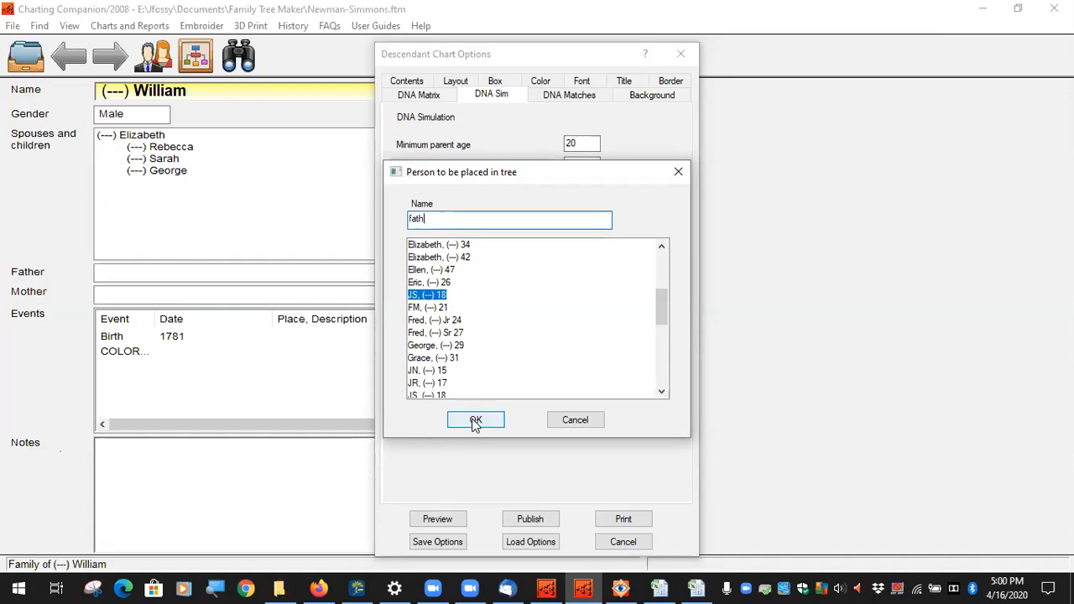
left_click(475, 423)
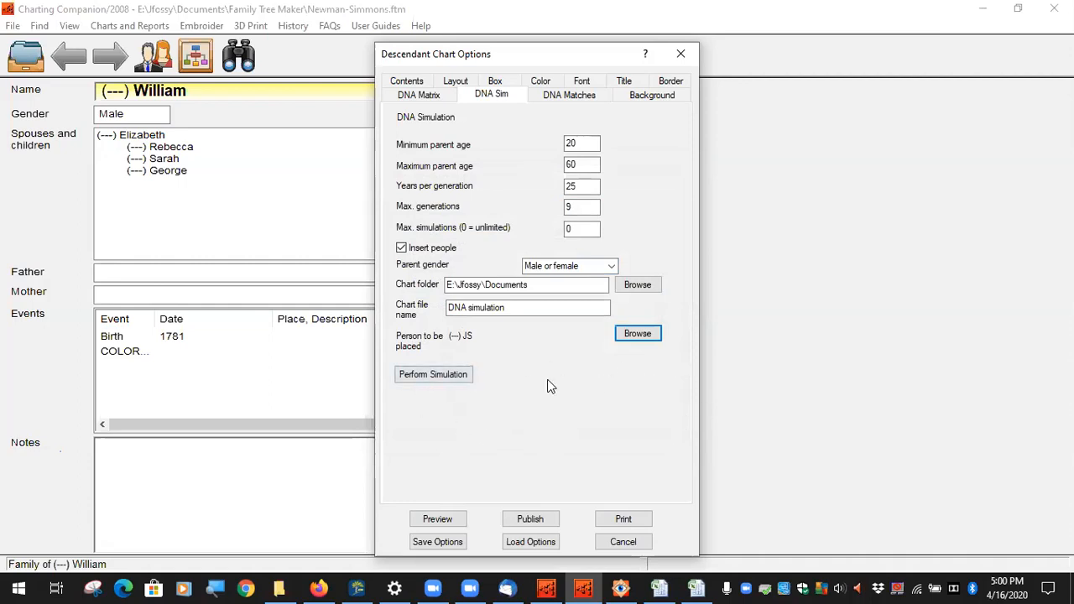
Step: Reopen the person picker, search 'pare', and close it without changing anything
left_click(648, 337)
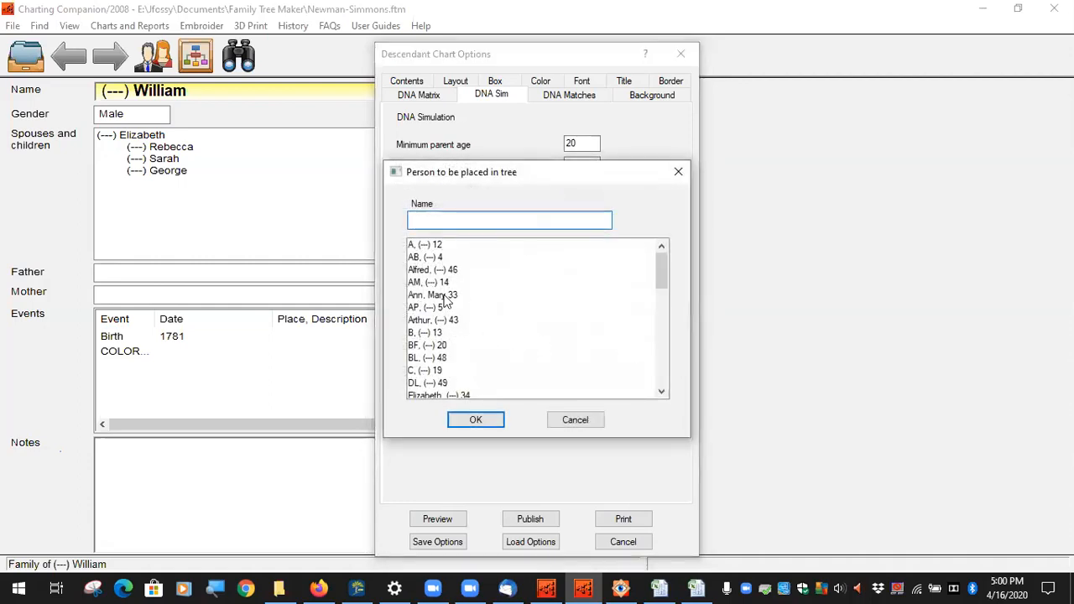
type("pare")
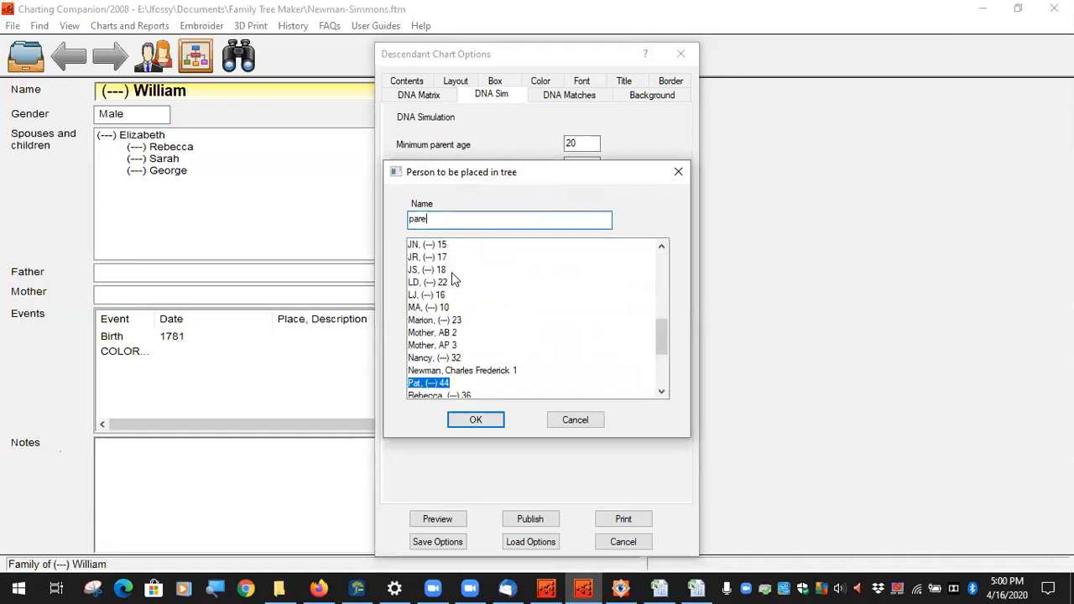
scroll(527, 343, "down", 2)
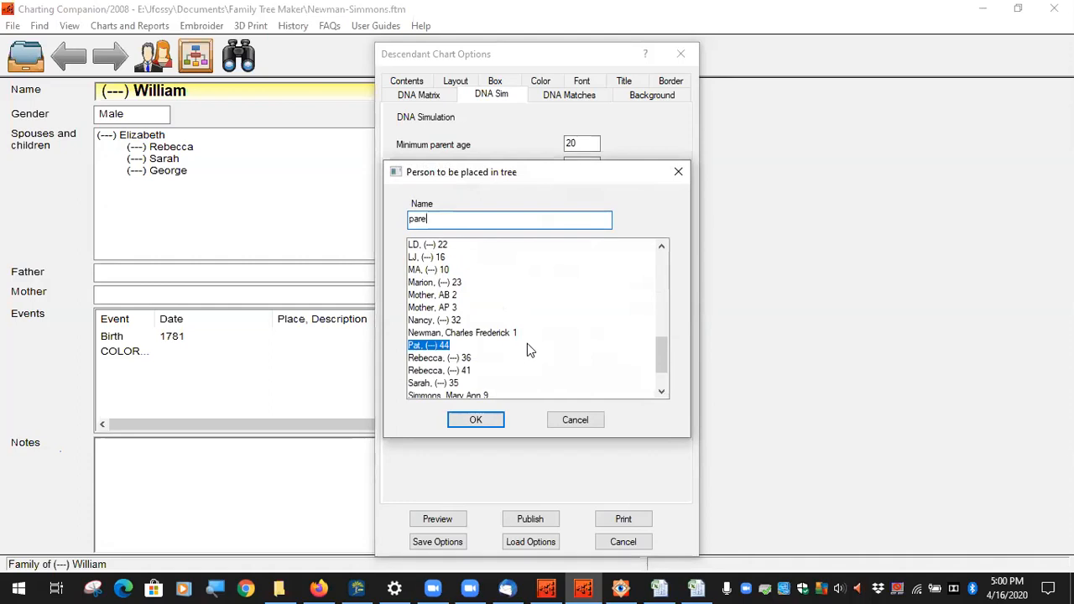
scroll(526, 342, "down", 2)
scroll(525, 341, "up", 3)
scroll(524, 344, "up", 2)
scroll(556, 352, "down", 3)
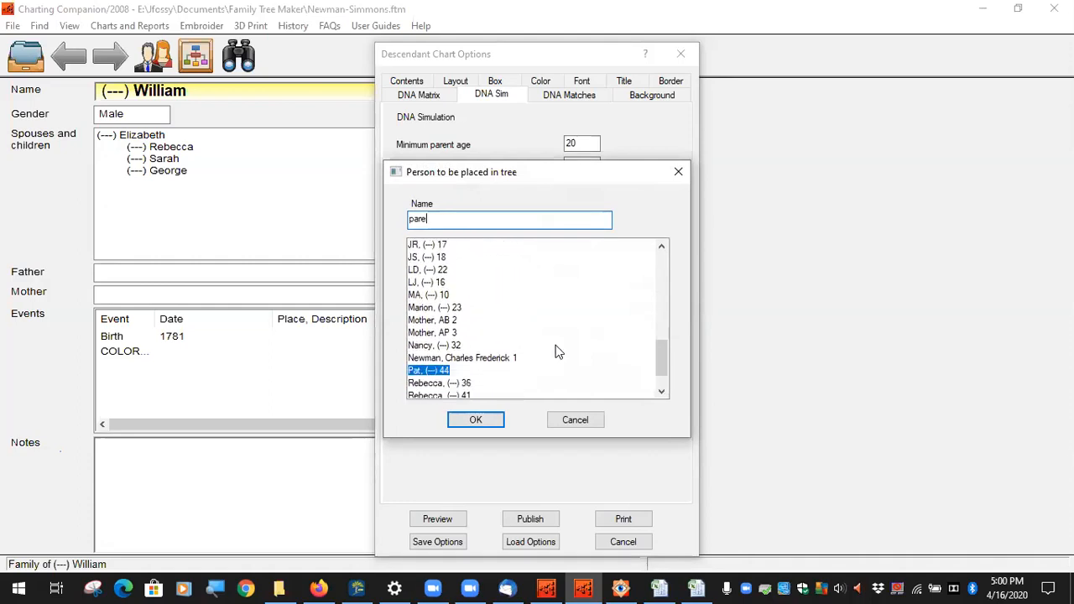
left_click(576, 420)
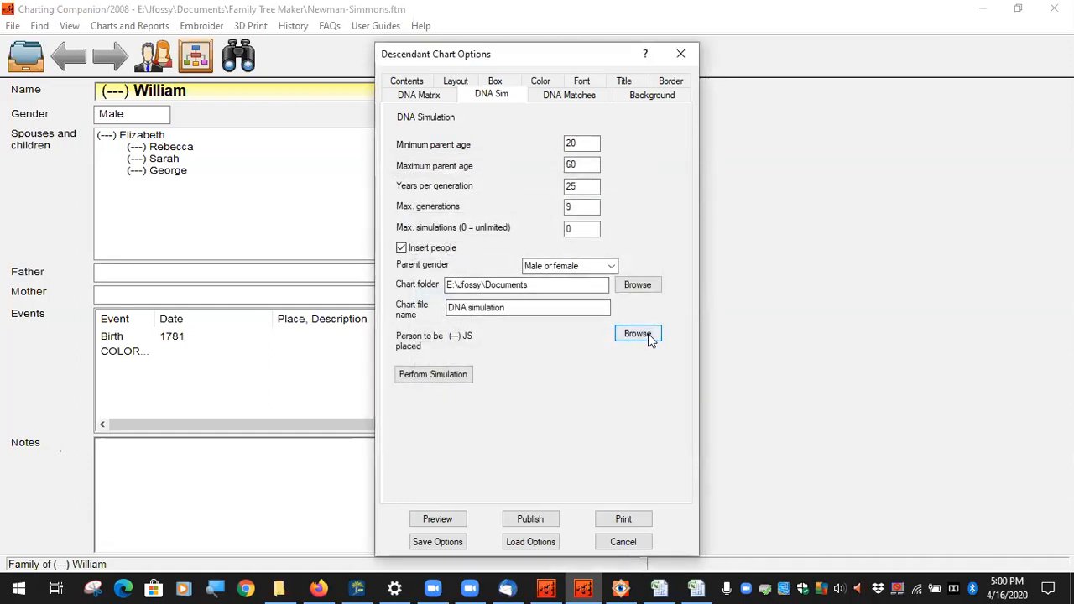
Step: Search the people list for 'father', cancel the picker, and close Descendant Chart Options unchanged
left_click(637, 334)
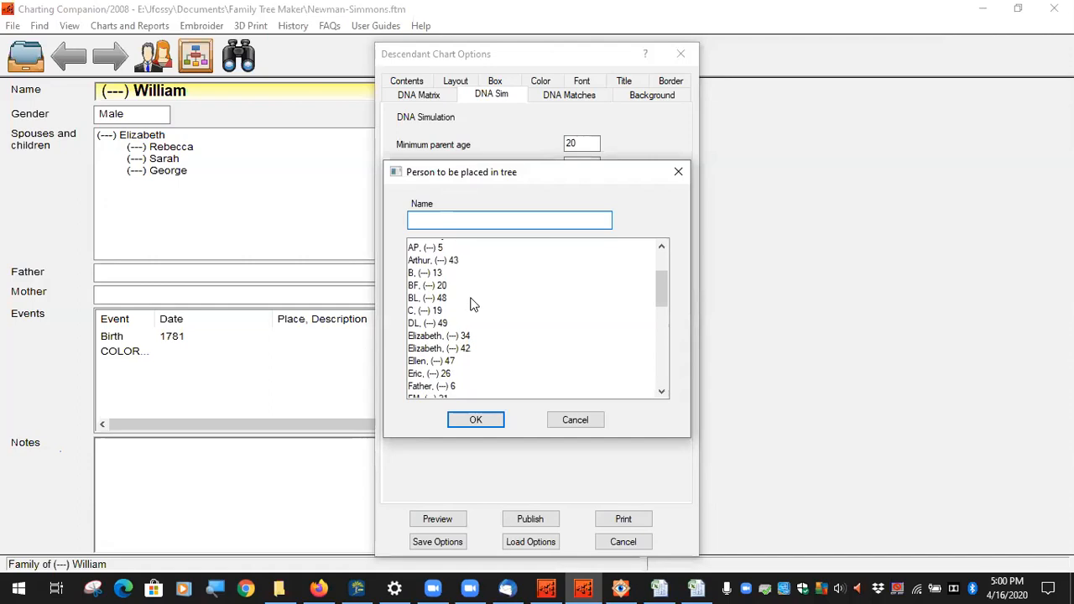
scroll(471, 304, "down", 3)
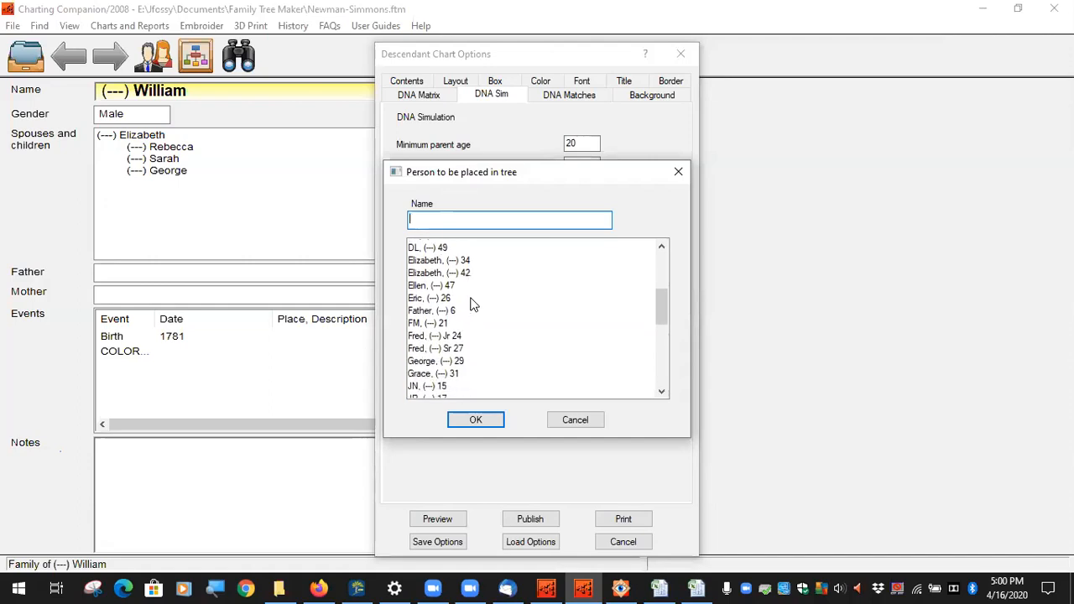
scroll(472, 304, "down", 2)
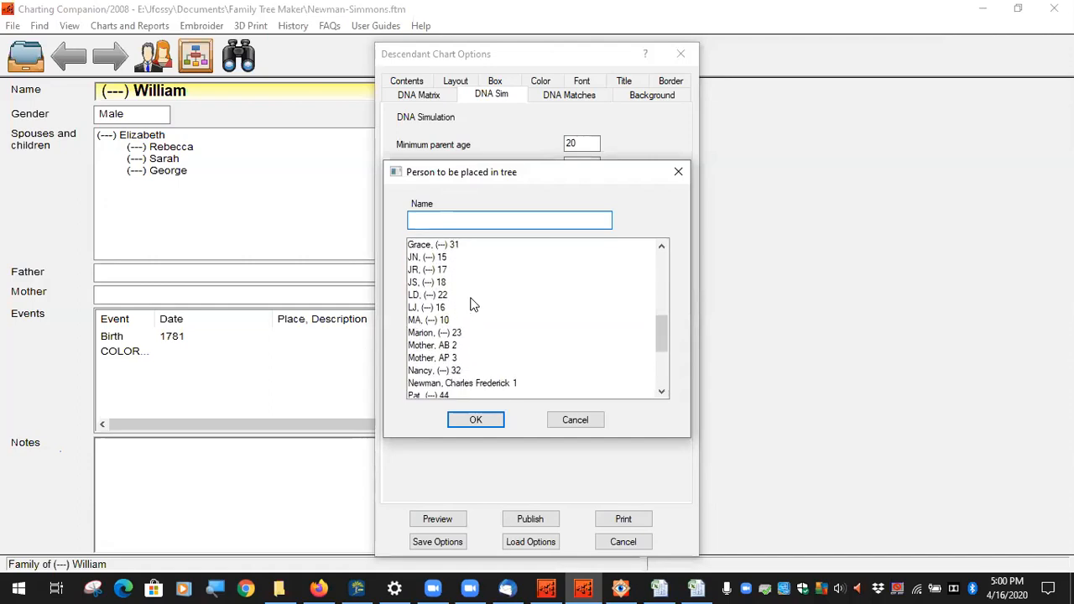
scroll(474, 307, "up", 3)
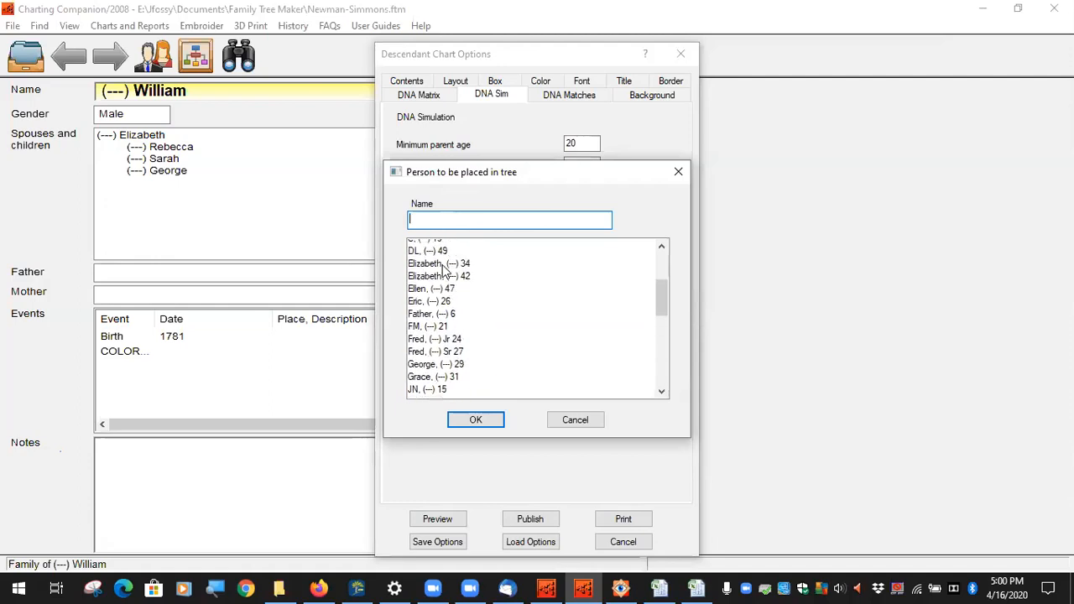
type("fath")
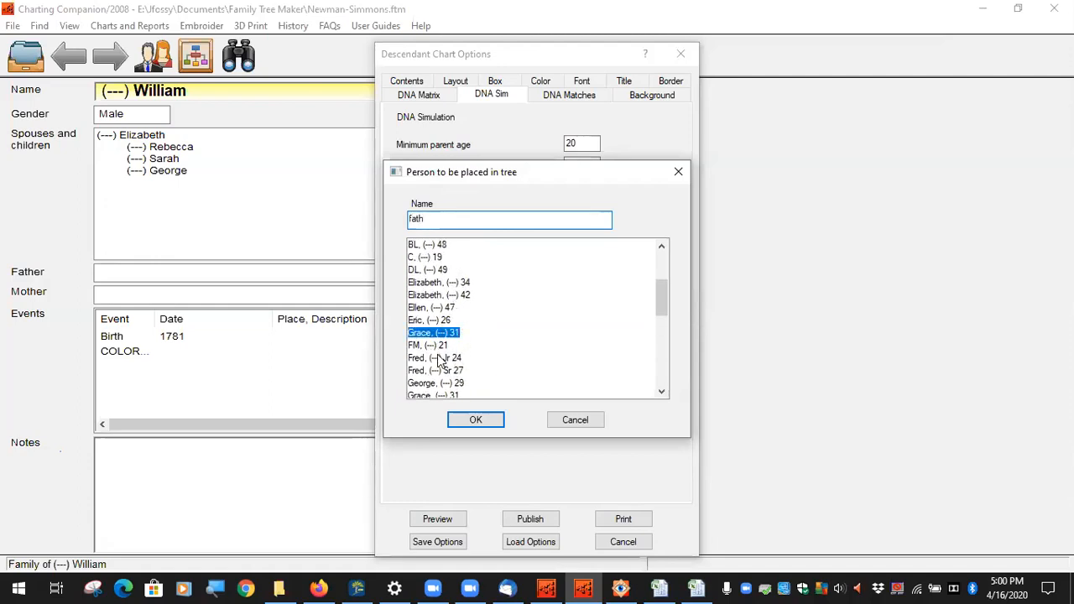
type("er")
left_click(575, 420)
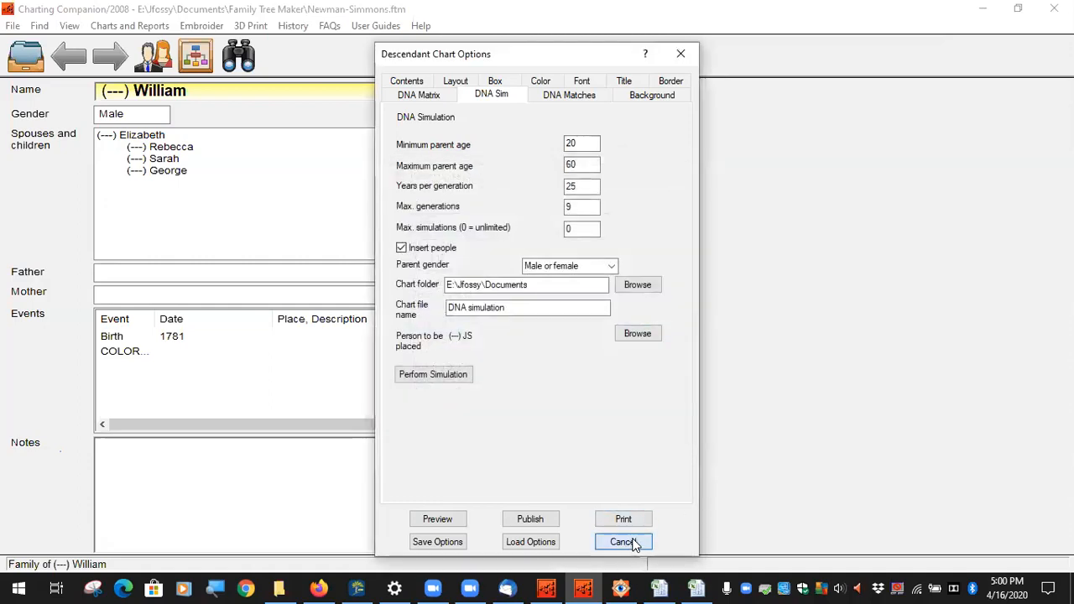
left_click(623, 541)
Step: Close Charting Companion and relaunch it from Family Tree Maker's plugin list
left_click(1054, 9)
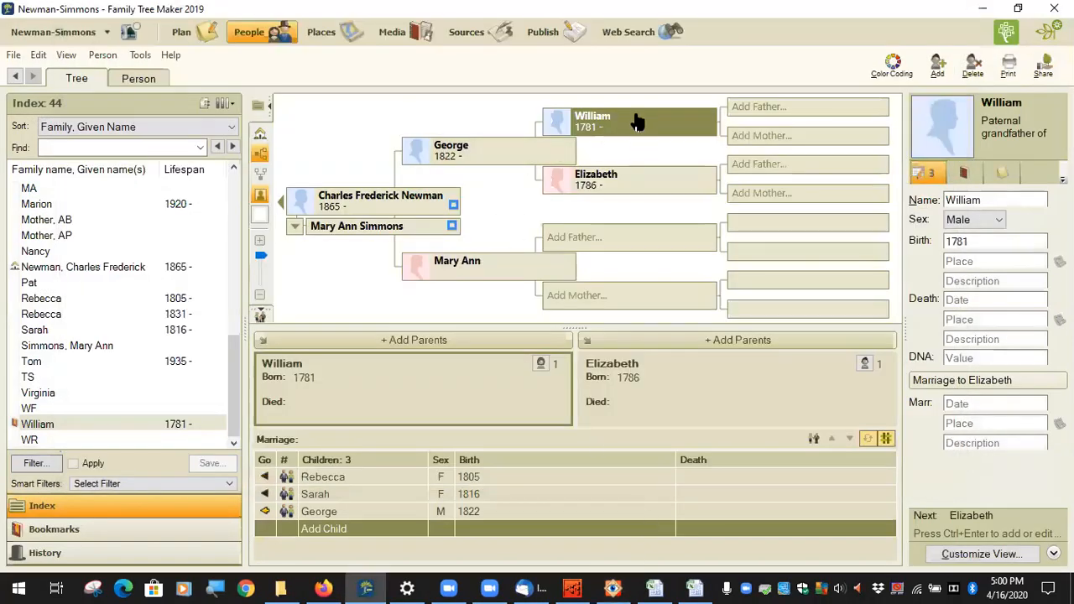
left_click(152, 58)
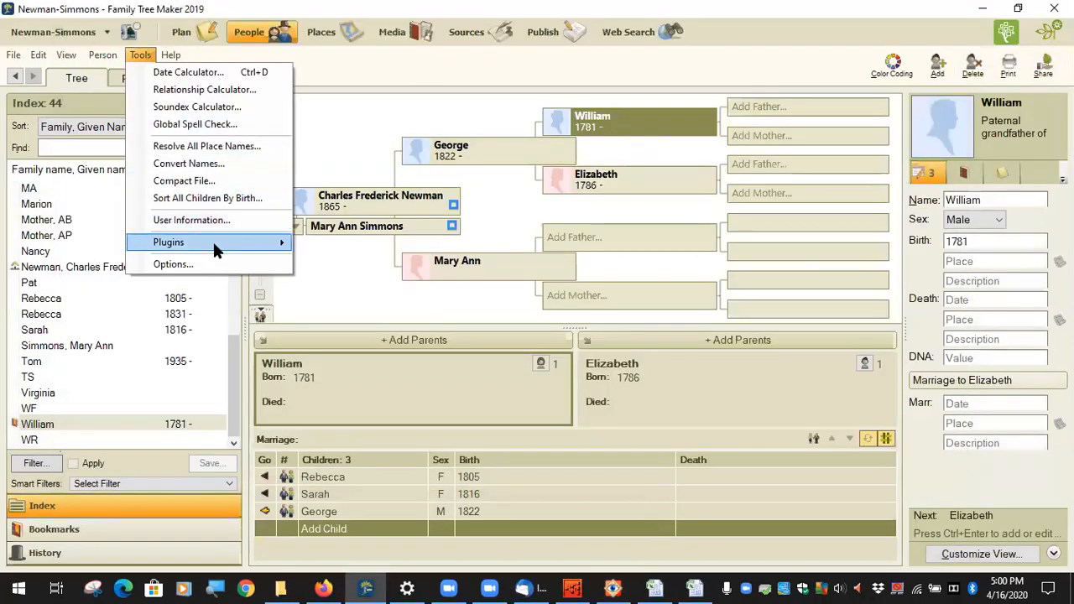
mouse_move(212, 241)
mouse_move(413, 250)
left_click(474, 245)
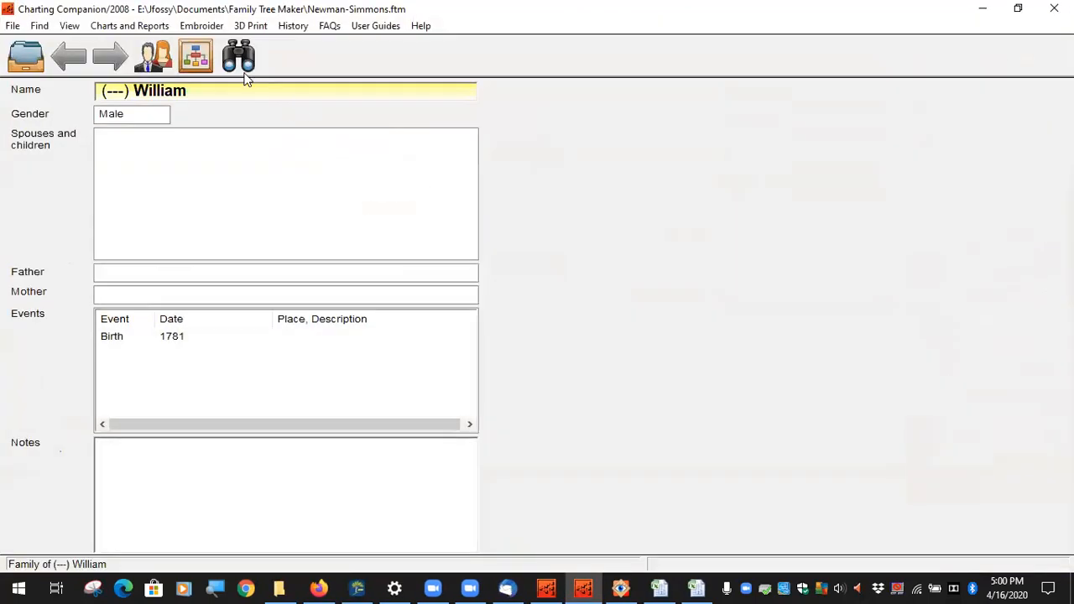
left_click(148, 26)
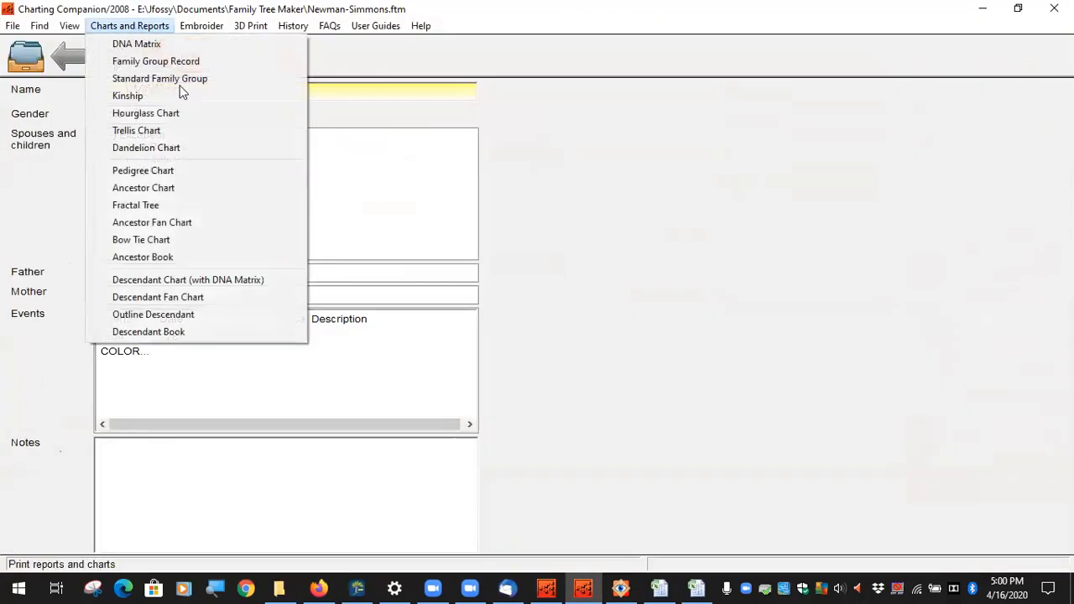
Step: Choose the Descendant Chart (with DNA Matrix) and set Father as the DNA simulation's person to place
left_click(211, 280)
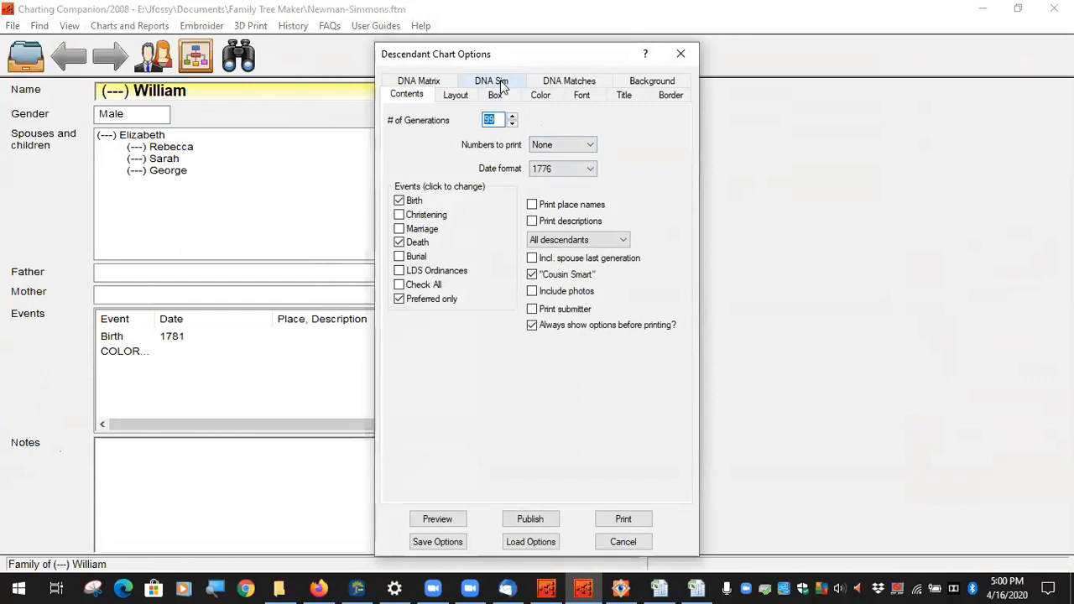
left_click(493, 84)
left_click(637, 334)
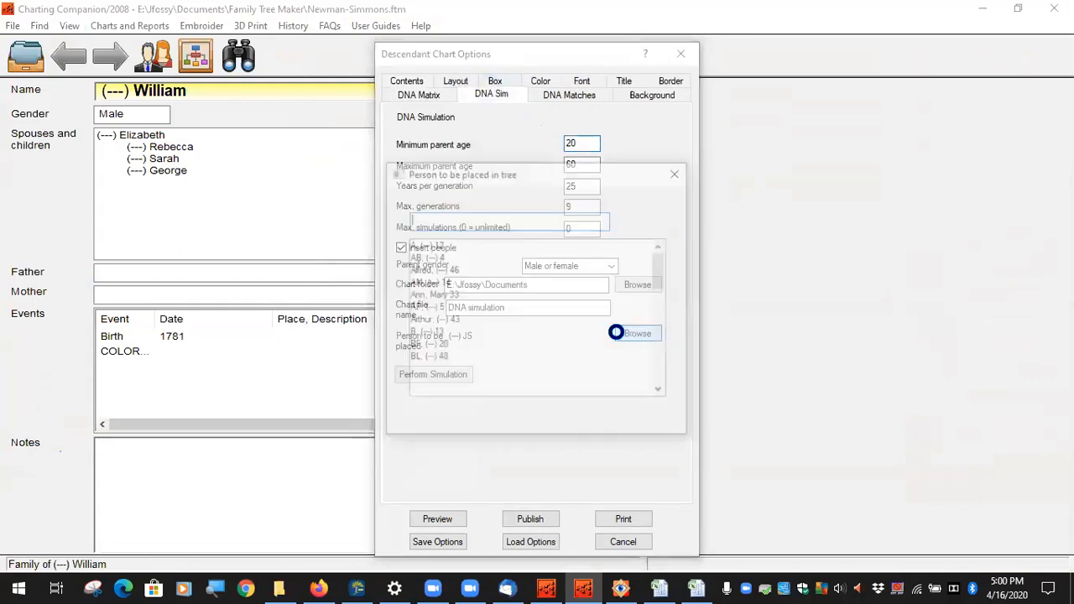
scroll(454, 299, "down", 2)
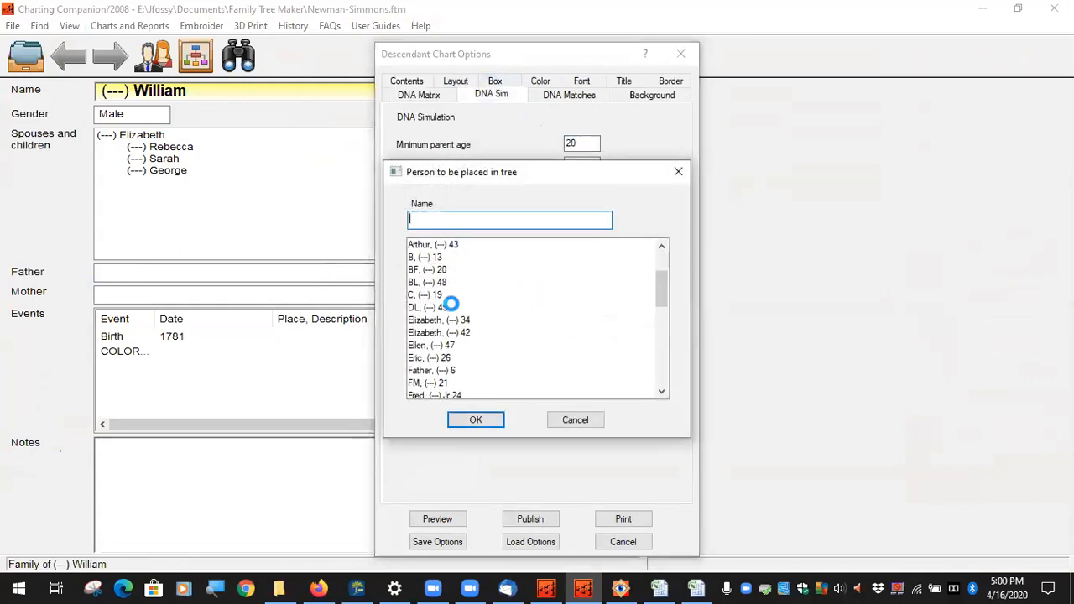
left_click(438, 370)
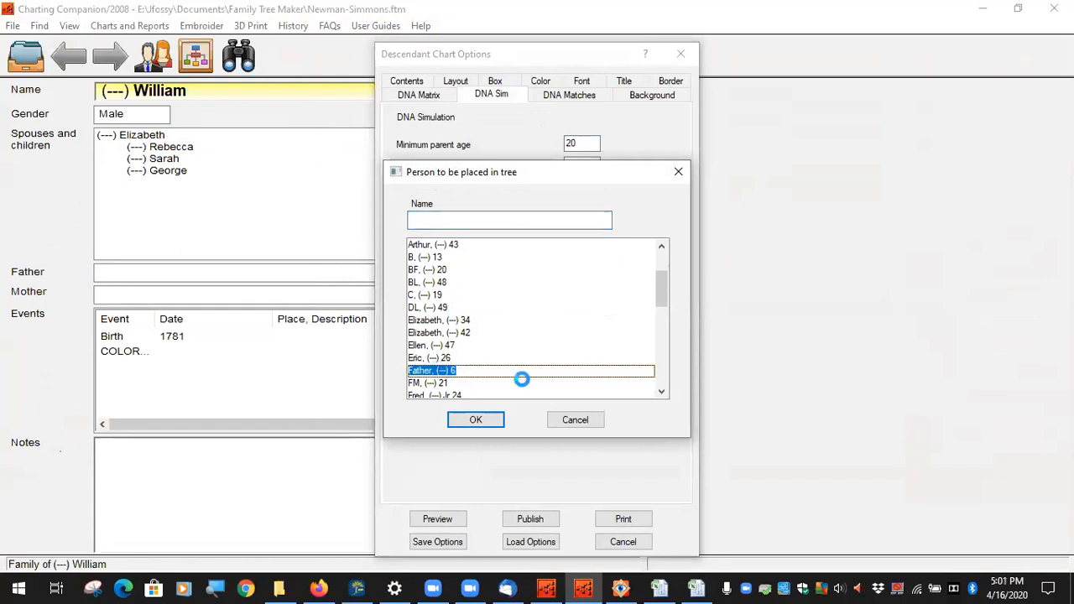
left_click(477, 419)
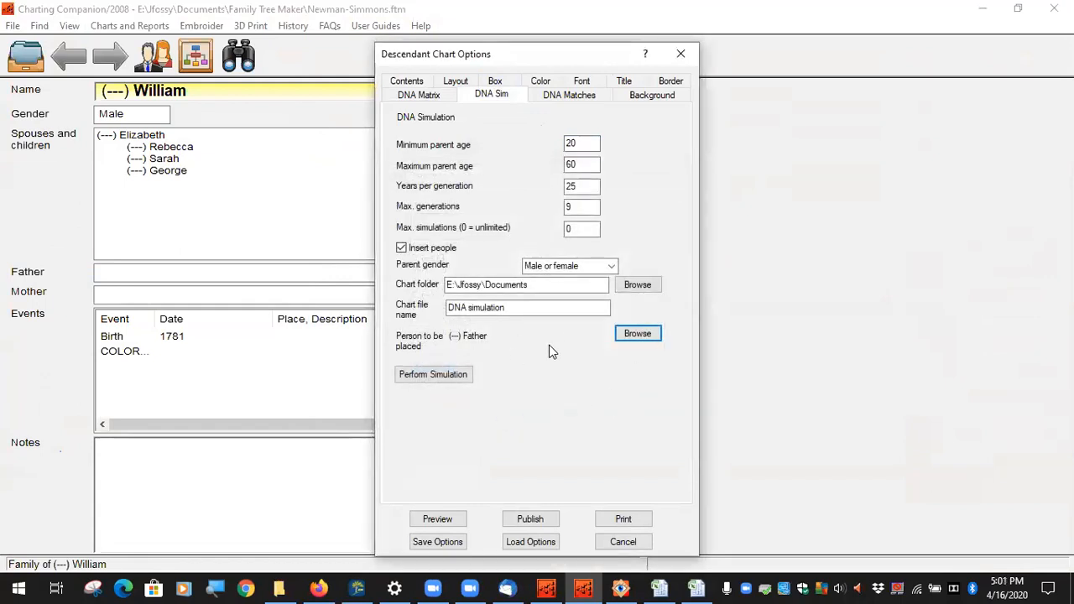
Step: Run the simulation and find Father under Fred Sr via Inserted Persons 311 and 313
left_click(454, 380)
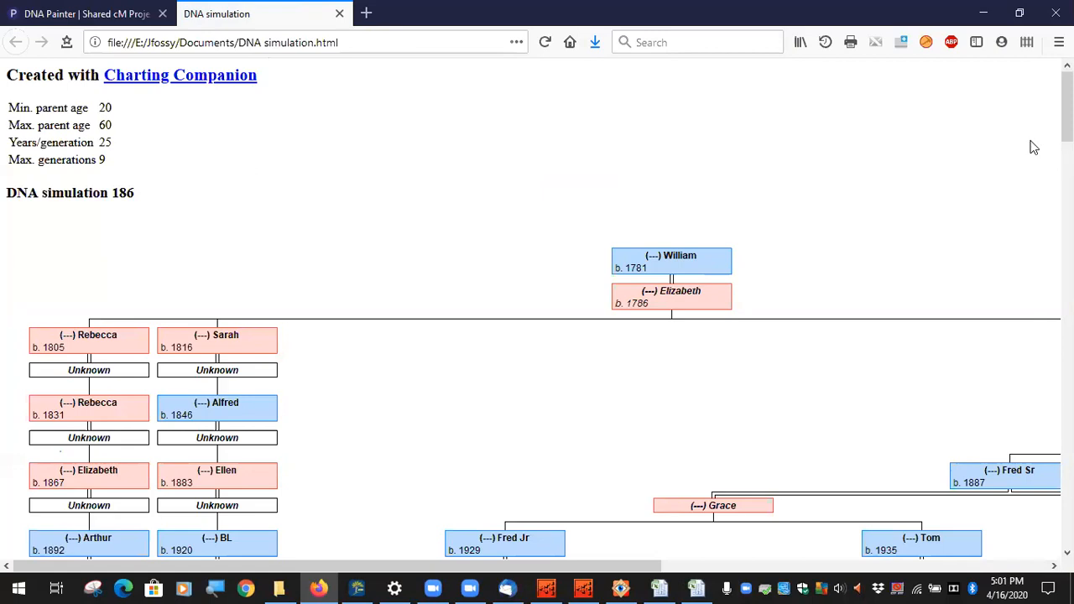
left_click_drag(1067, 107, 1067, 512)
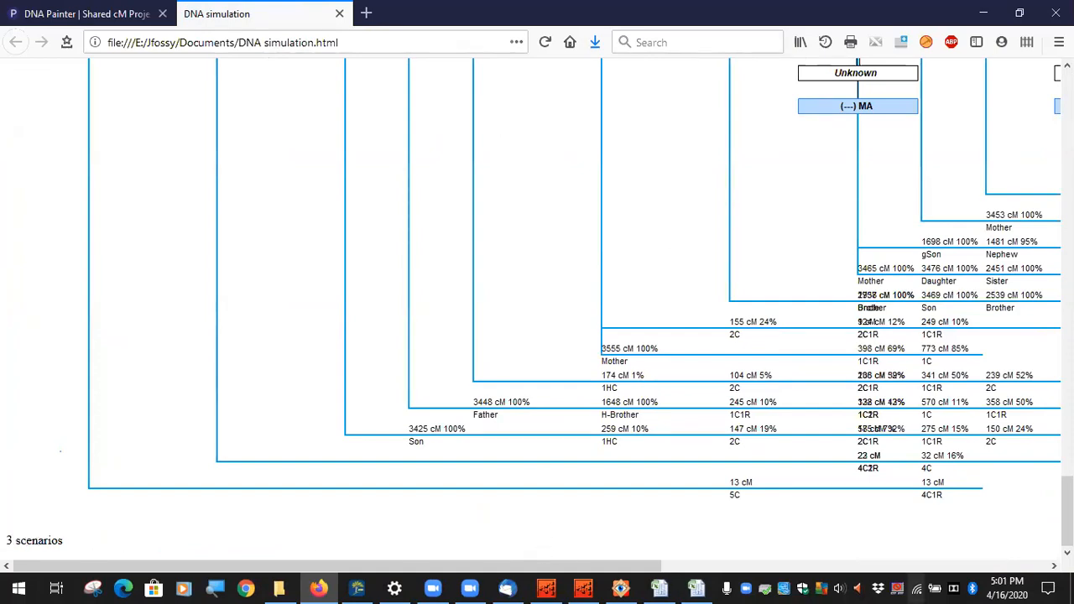
left_click_drag(1067, 511, 1066, 107)
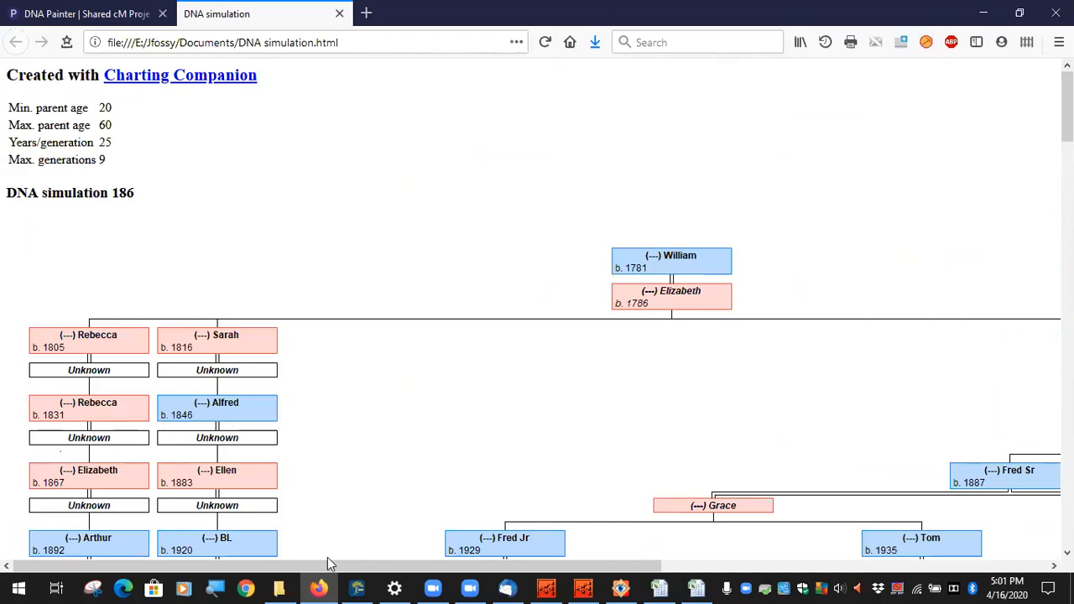
left_click_drag(319, 568, 707, 554)
scroll(938, 128, "down", 4)
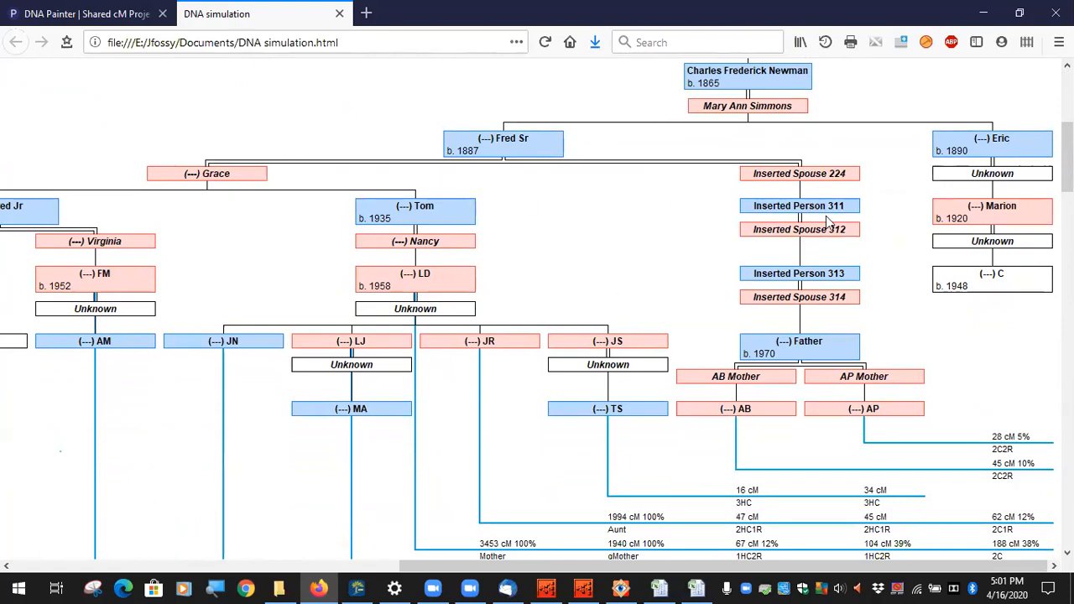
left_click_drag(561, 250, 587, 241)
left_click_drag(747, 569, 649, 569)
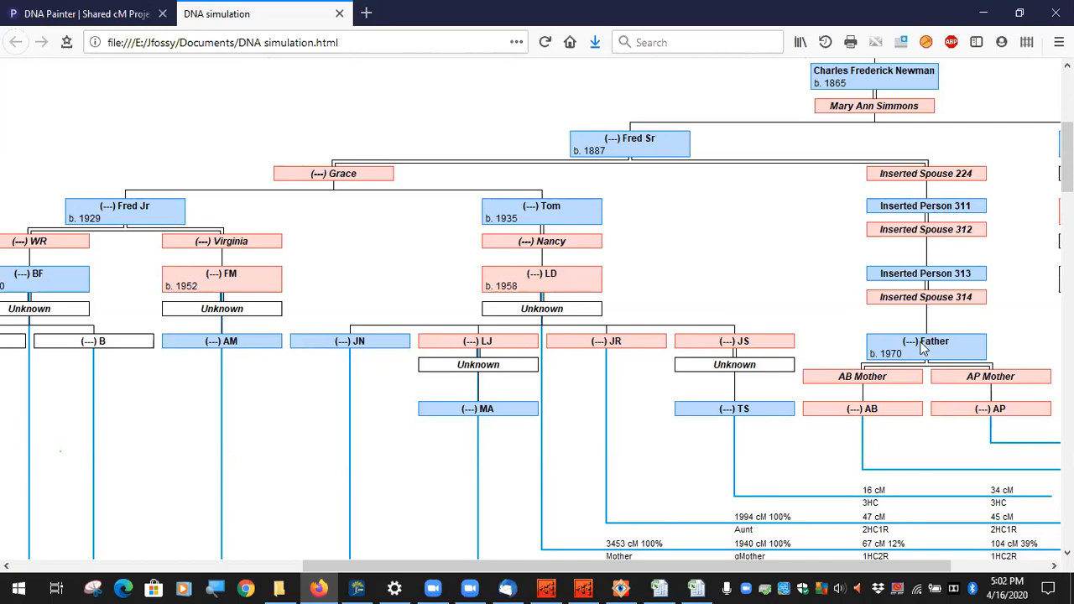
mouse_move(948, 458)
left_mouse_down()
mouse_move(923, 425)
mouse_move(941, 448)
left_mouse_up()
scroll(814, 522, "down", 5)
left_click_drag(758, 567, 849, 568)
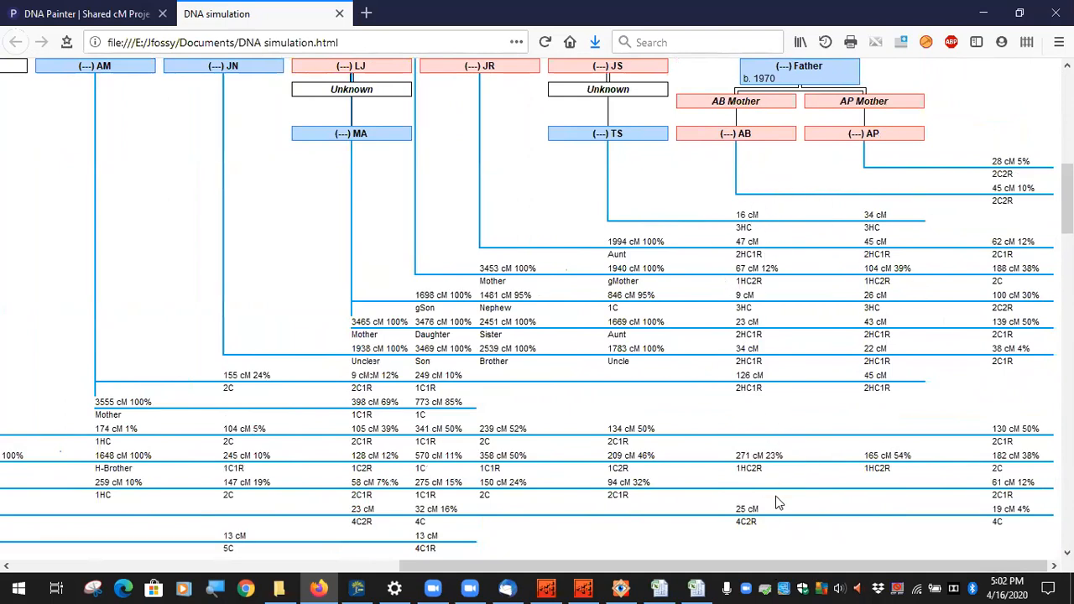
scroll(734, 319, "up", 2)
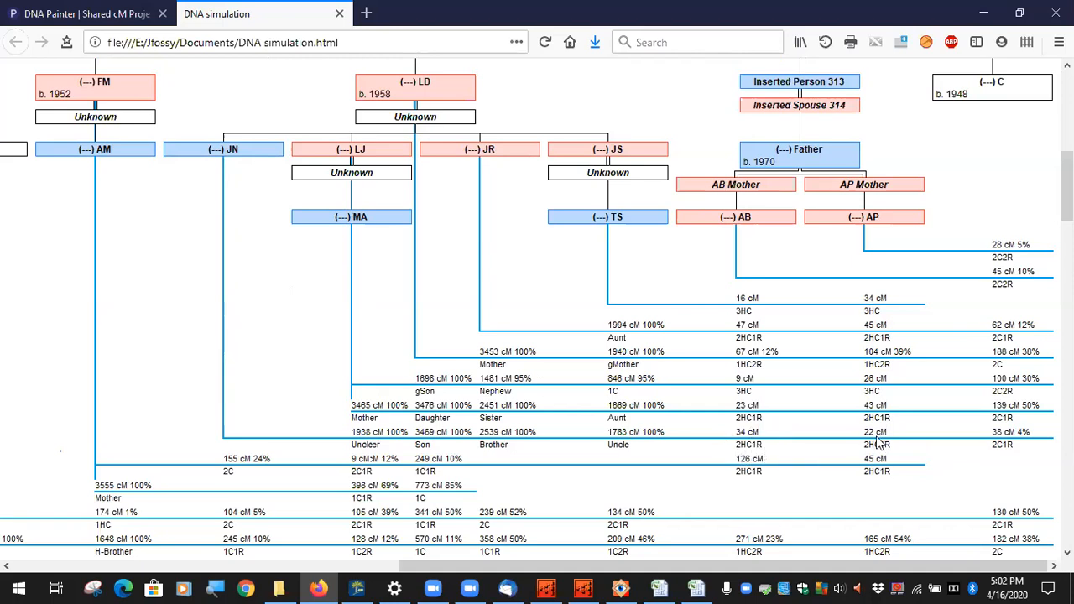
scroll(872, 438, "down", 5)
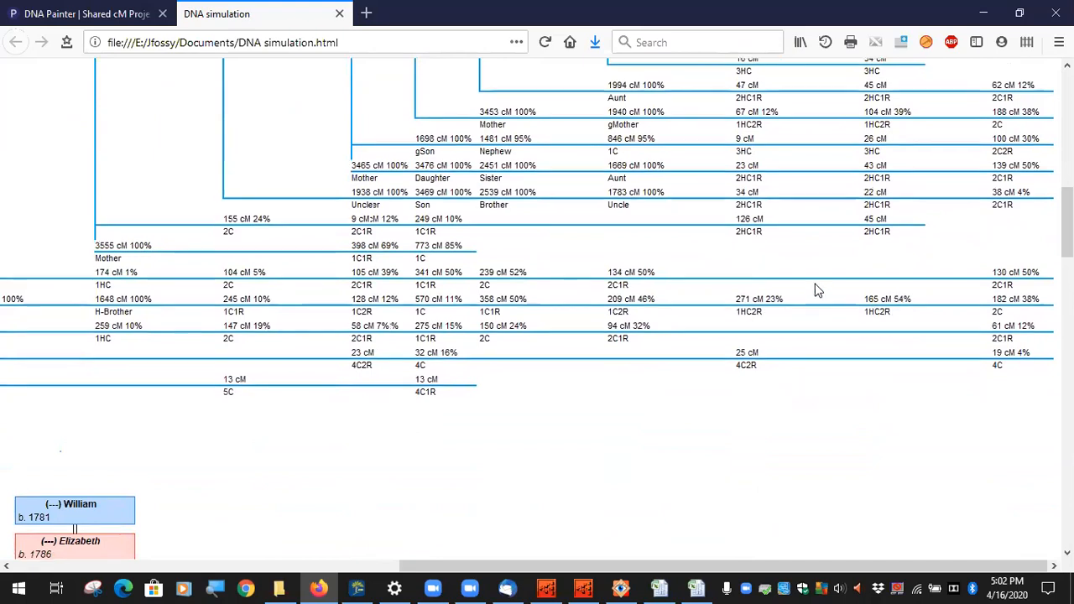
scroll(815, 282, "up", 8)
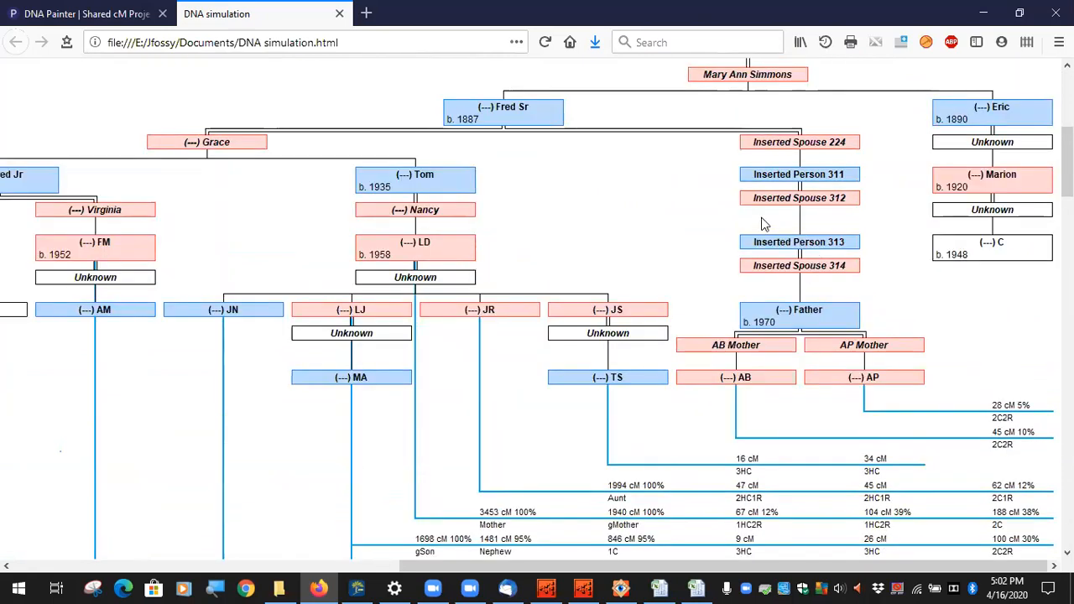
scroll(765, 227, "down", 12)
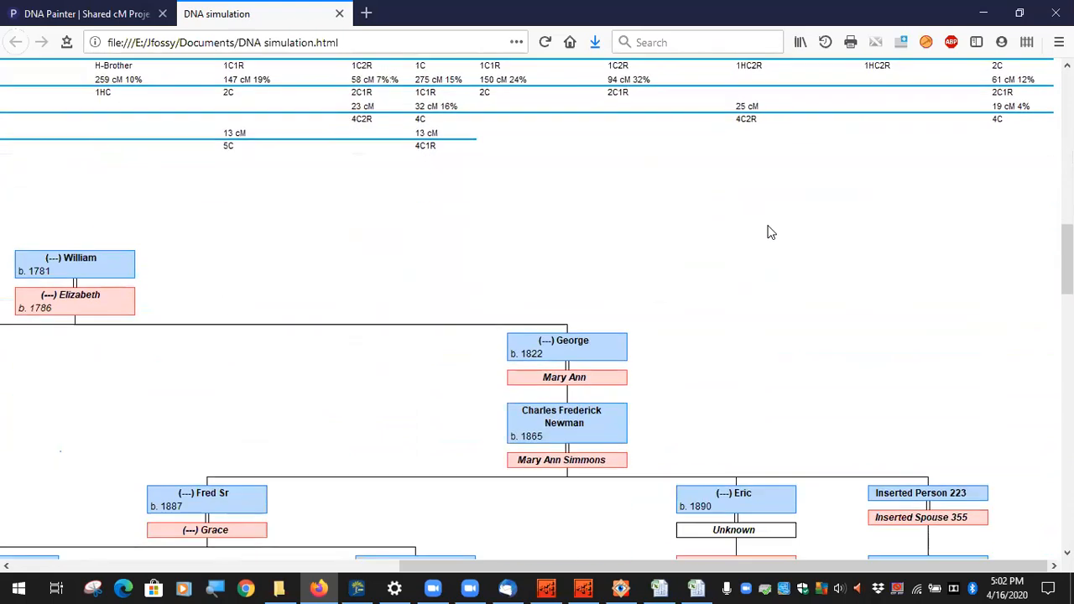
scroll(770, 233, "down", 5)
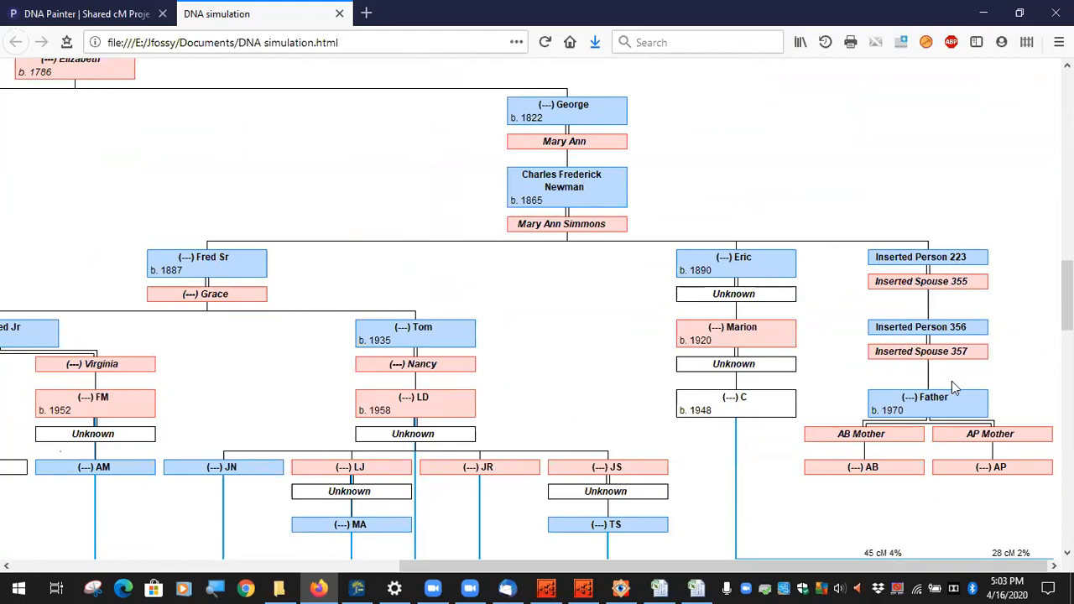
scroll(952, 382, "down", 3)
scroll(953, 379, "down", 5)
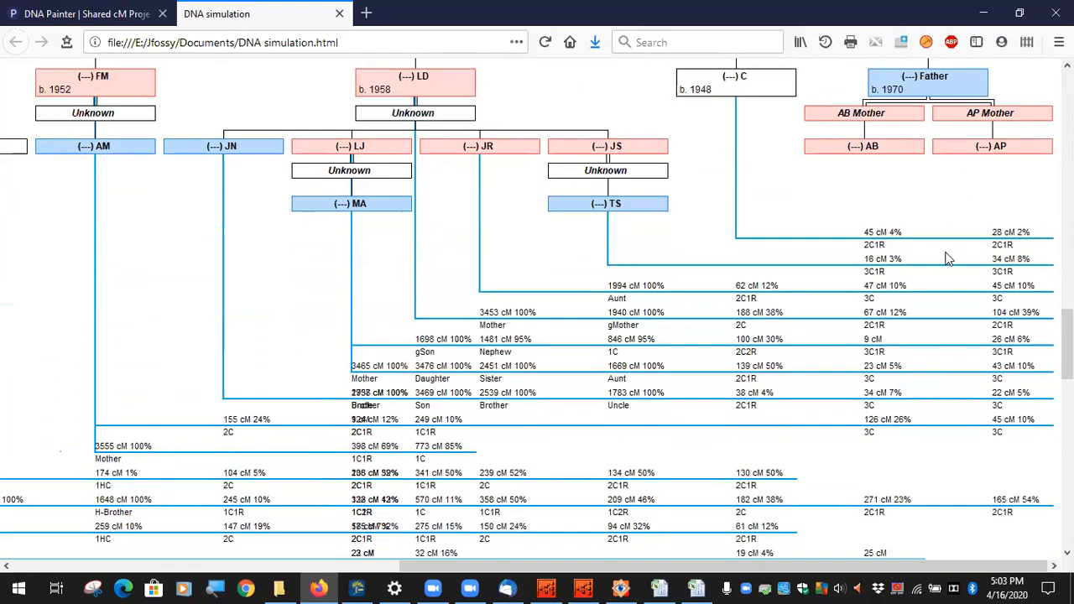
scroll(980, 164, "down", 3)
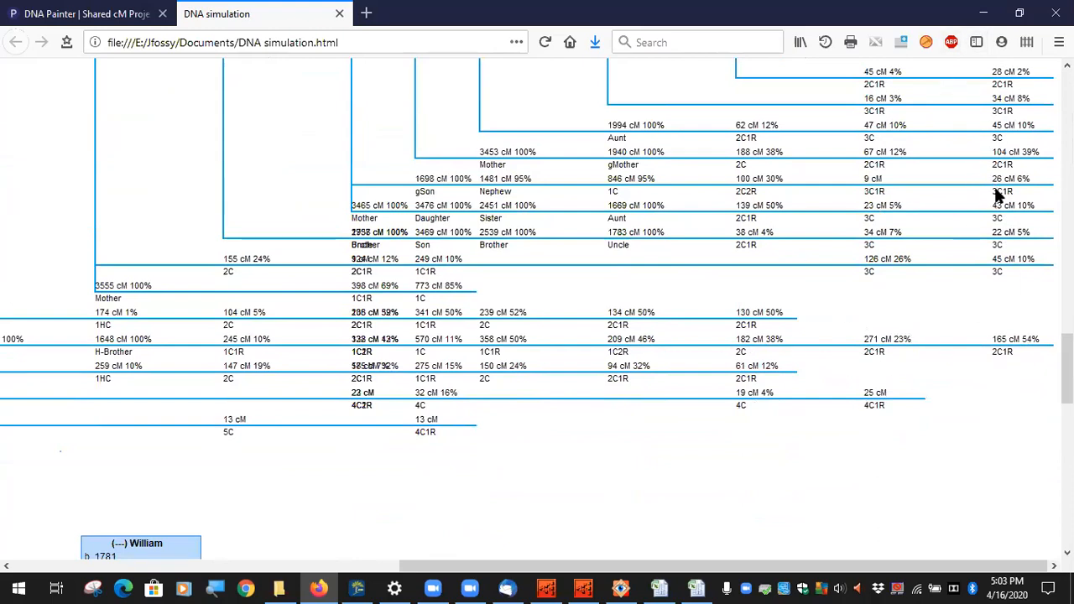
scroll(945, 238, "down", 7)
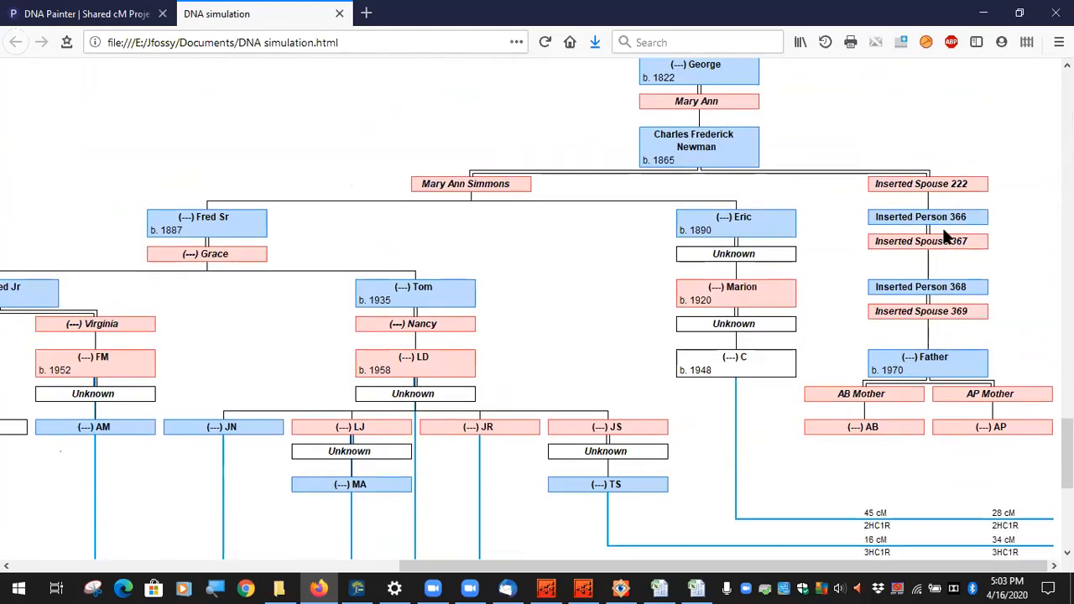
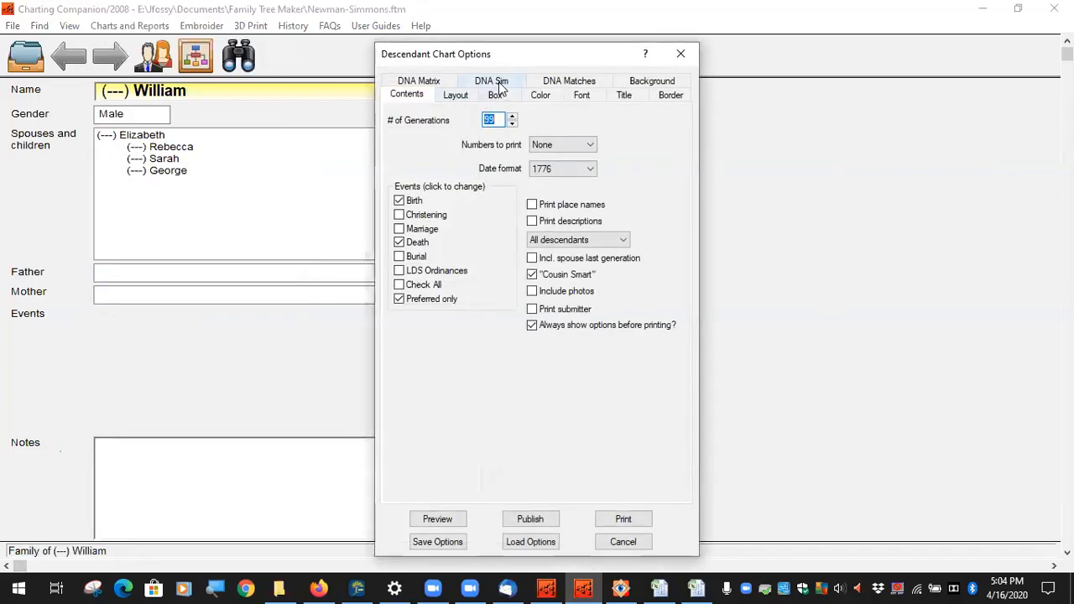
Step: Show the DNA Sim settings in Descendant Chart Options and bring up a File Explorer window
left_click(493, 81)
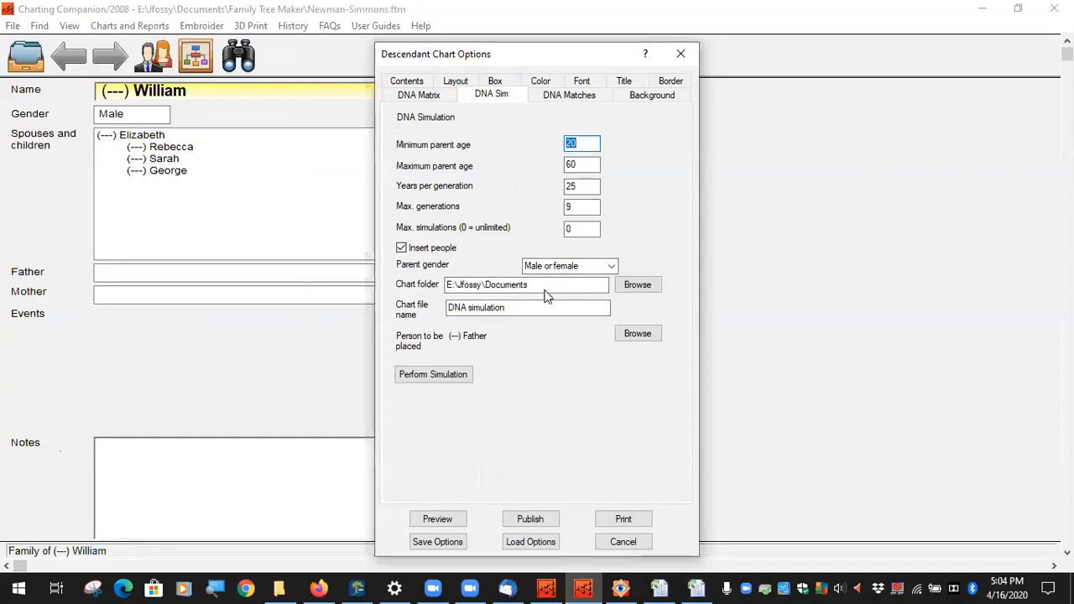
left_click(281, 588)
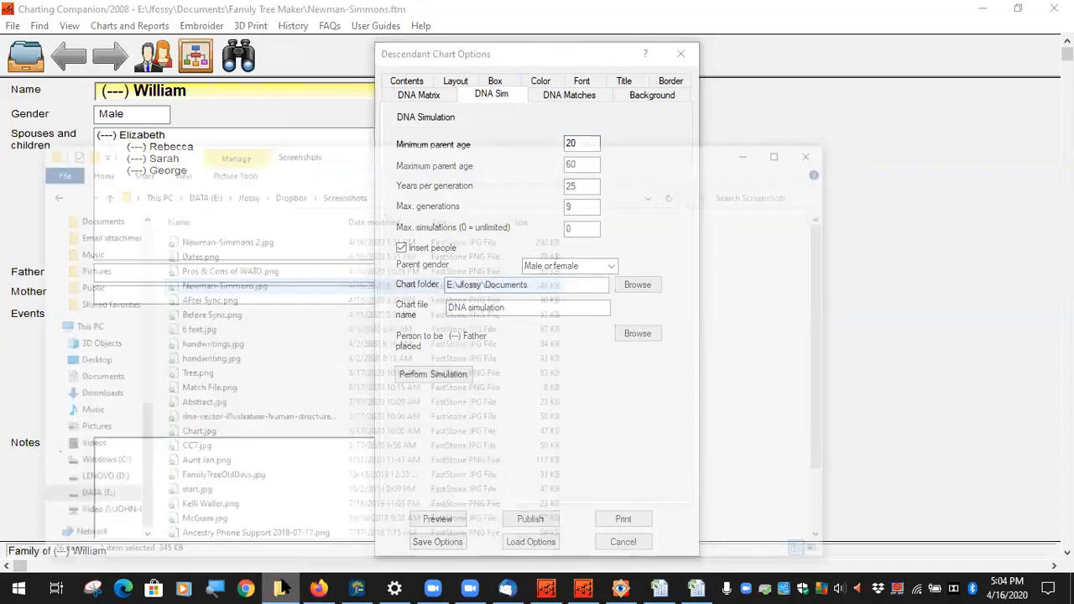
Step: Open the Documents folder from the File Explorer taskbar jump list
right_click(283, 588)
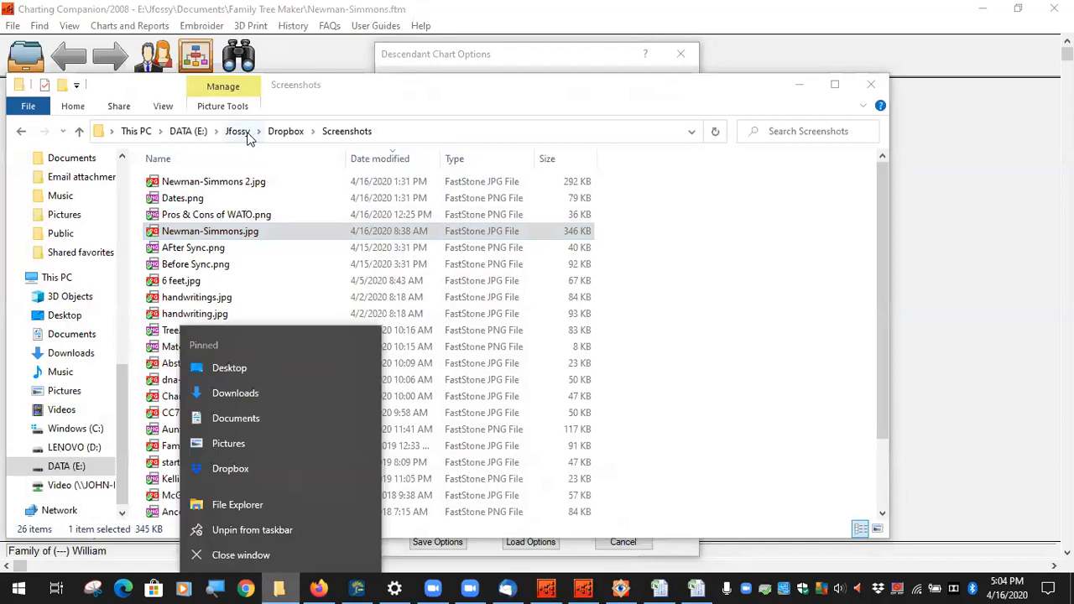
scroll(77, 378, "up", 2)
scroll(80, 382, "down", 1)
left_click(86, 397)
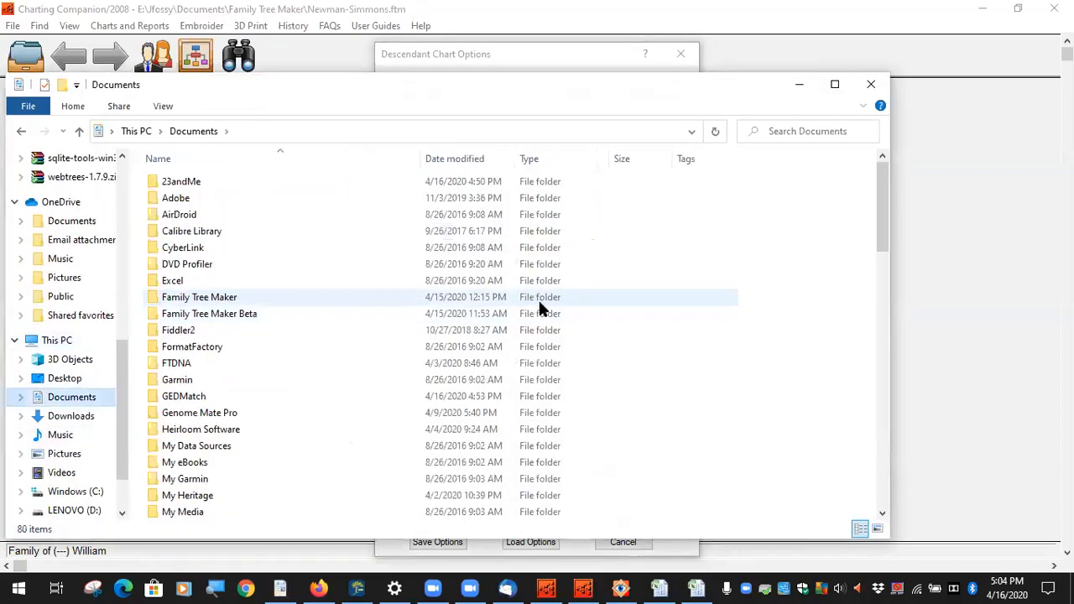
scroll(342, 357, "down", 15)
scroll(310, 377, "up", 1)
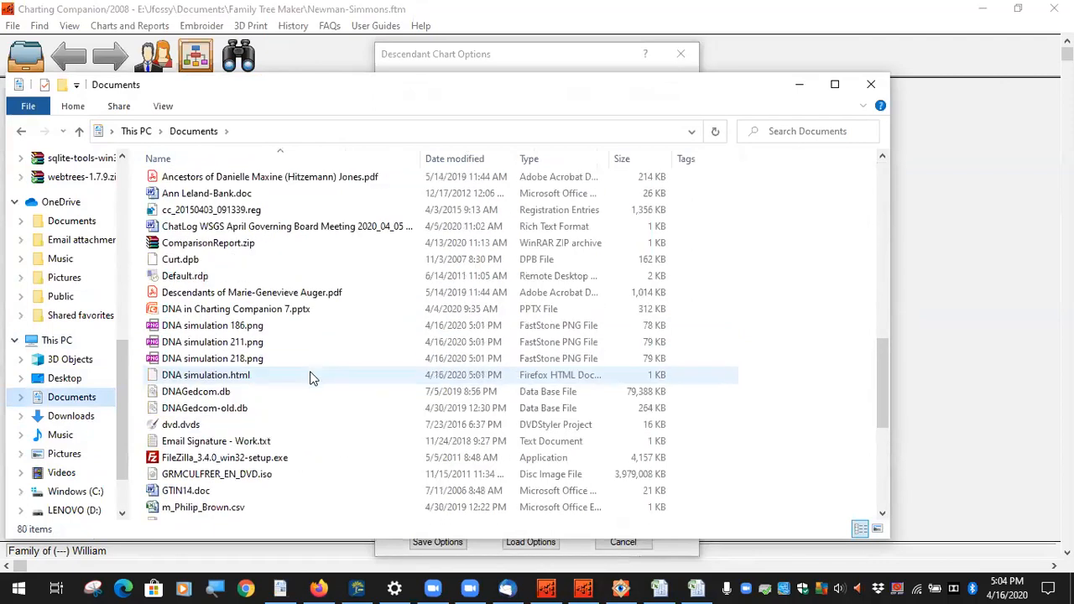
Step: Select DNA simulation.html, then the DNA simulation 186, 211 and 218 PNG images
left_click(233, 379)
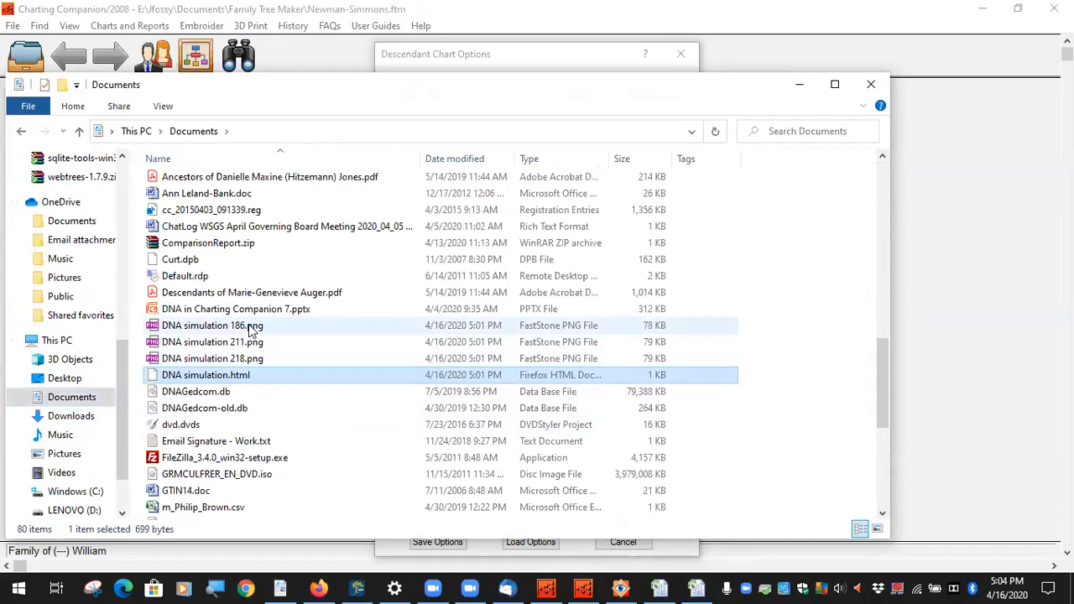
left_click(250, 328)
left_click(247, 343)
left_click(244, 359)
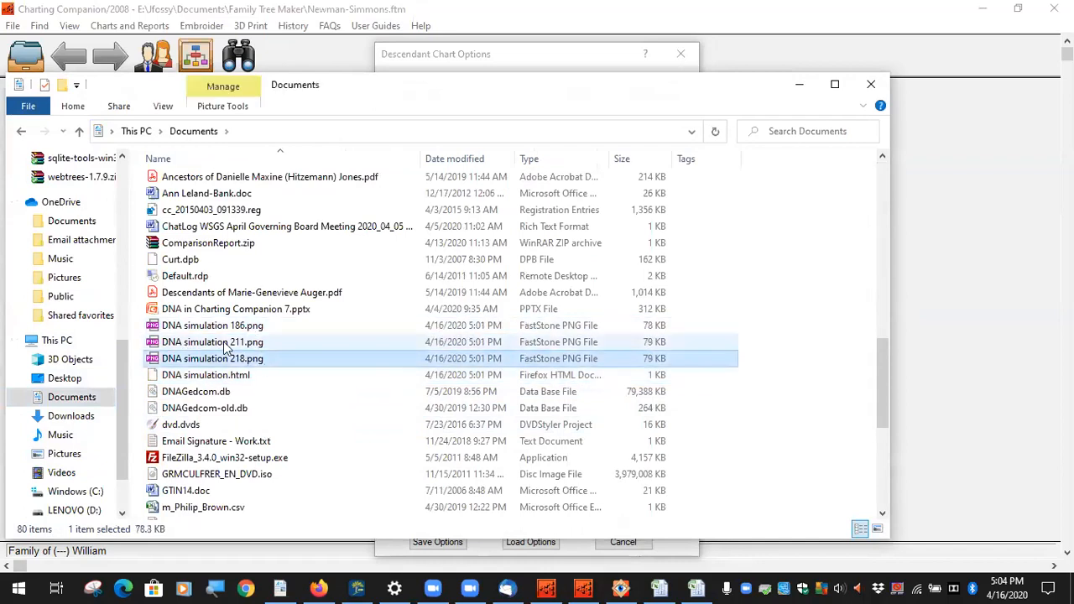
left_click(233, 330)
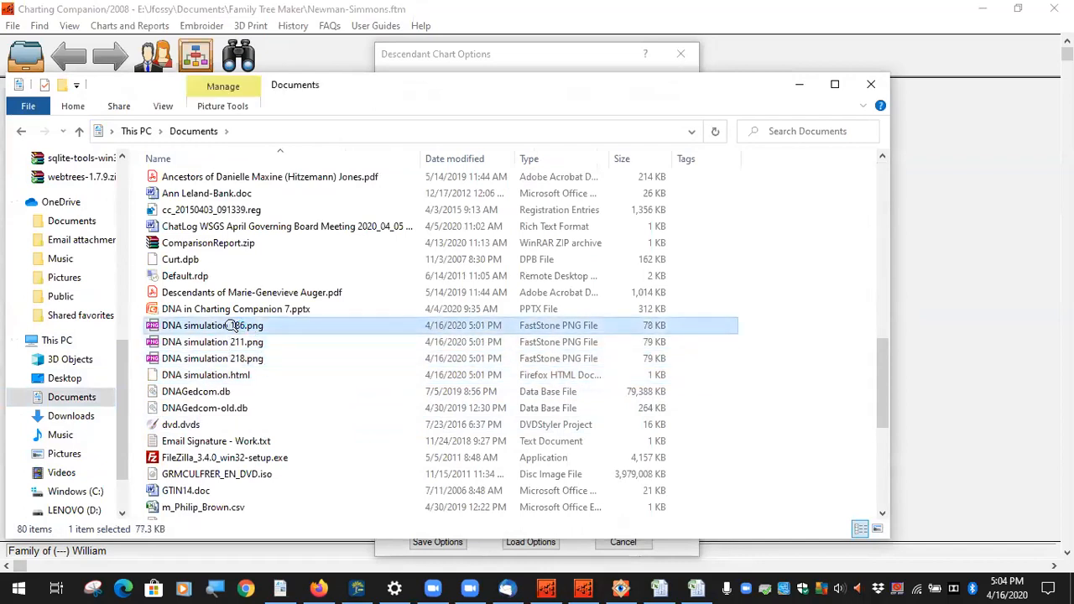
Step: View DNA simulation 186.png, 211.png and 218.png in FastStone, closing each in turn
double_click(233, 325)
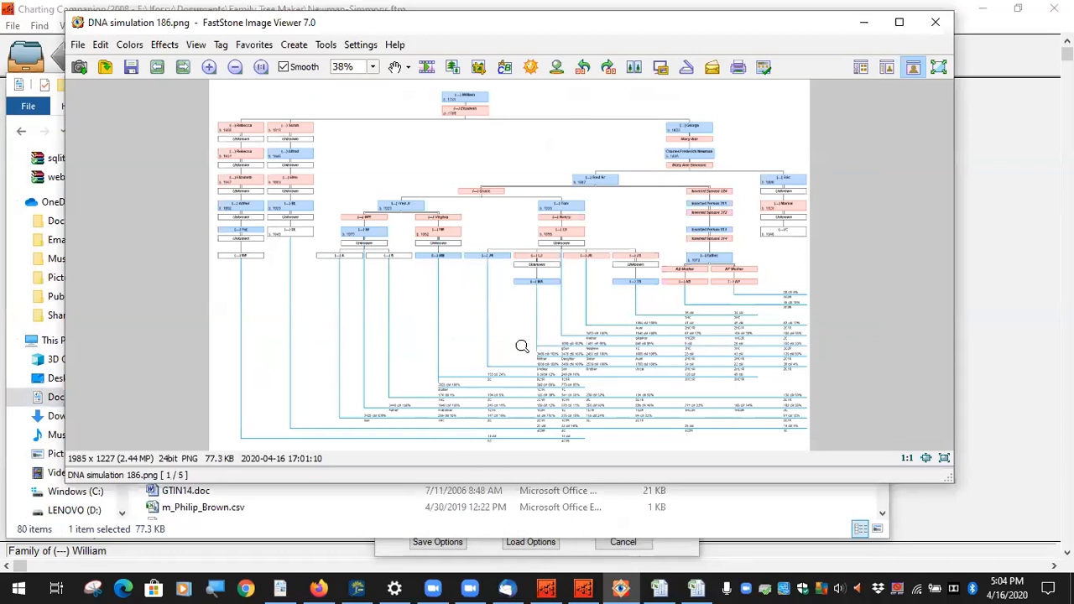
left_click(935, 21)
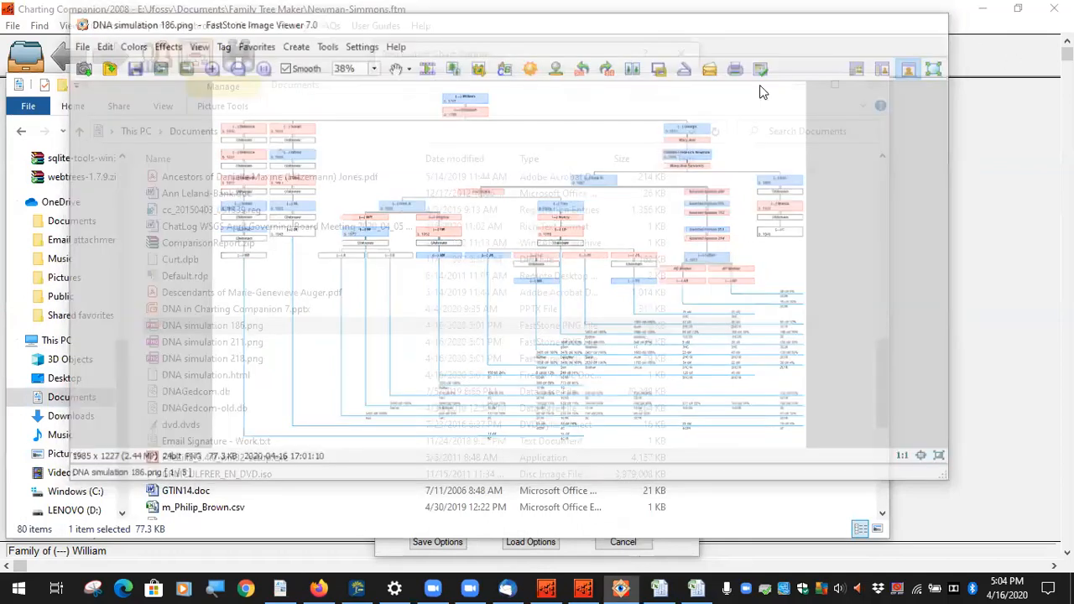
double_click(259, 343)
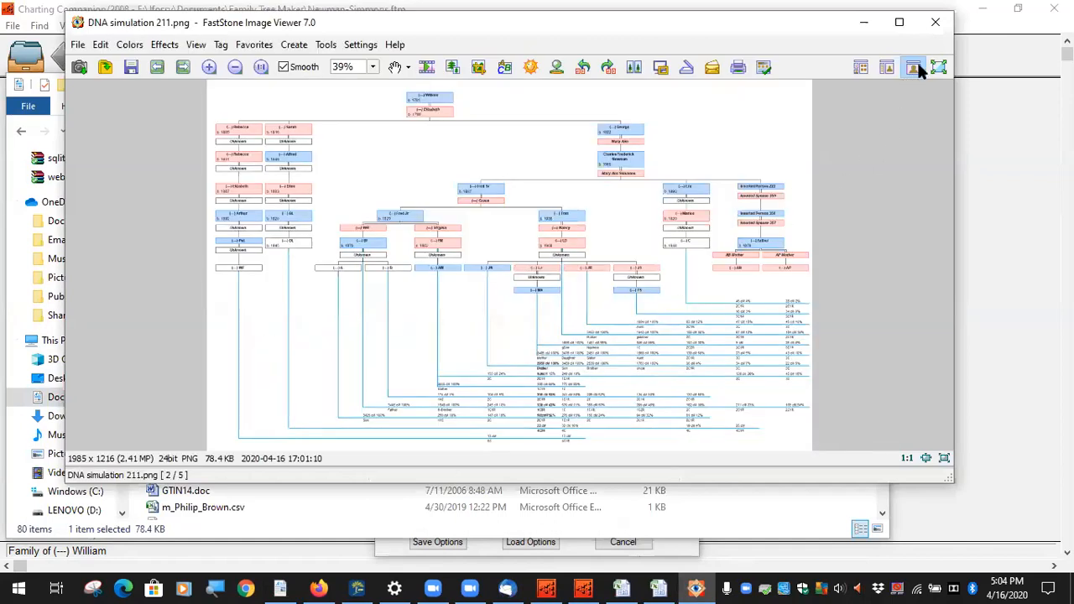
left_click(937, 22)
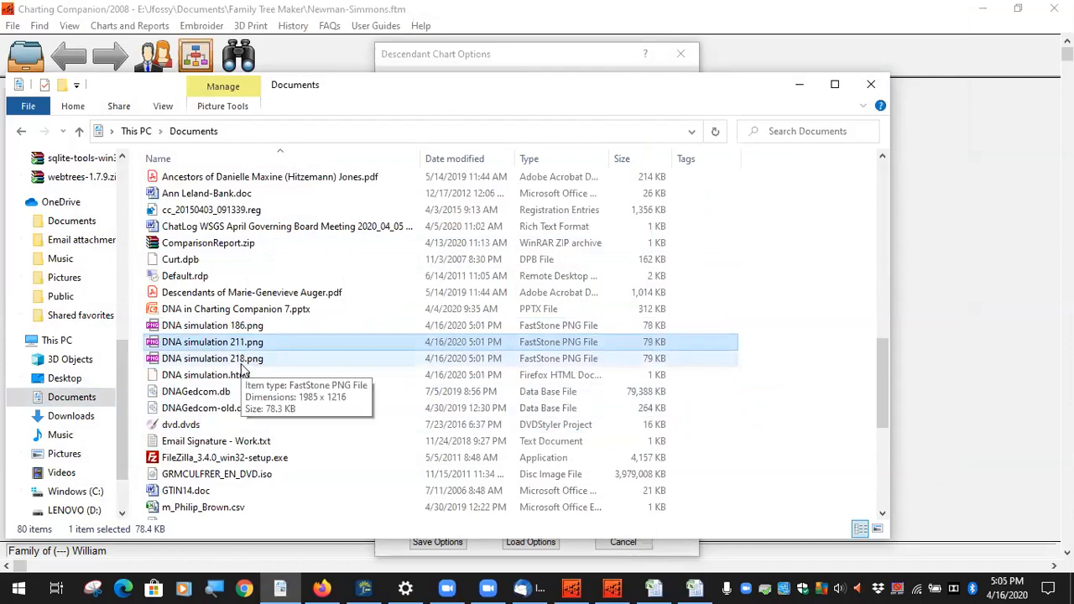
double_click(242, 361)
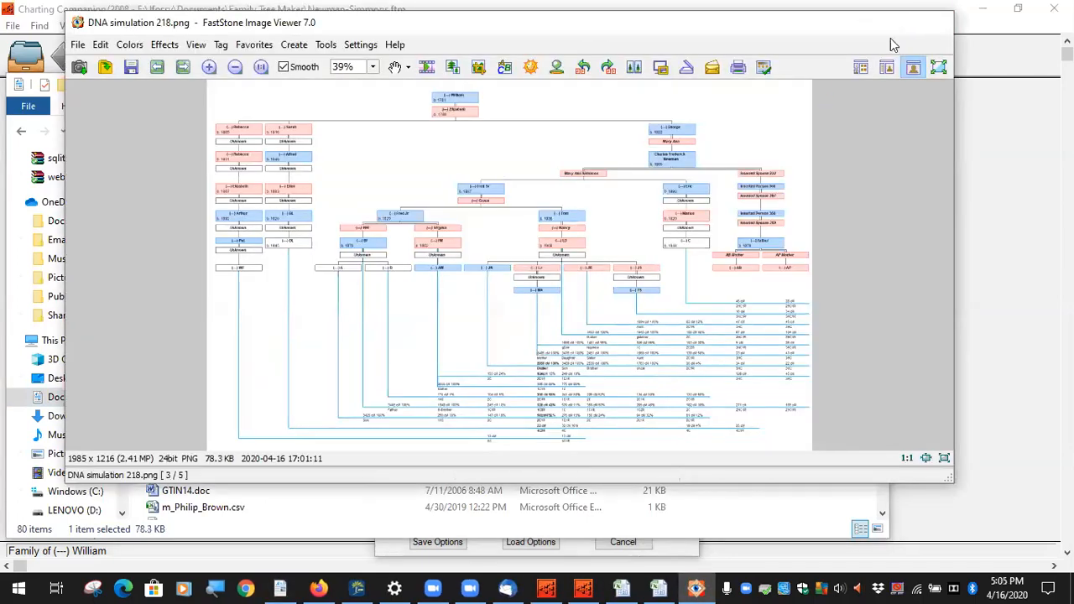
left_click(936, 22)
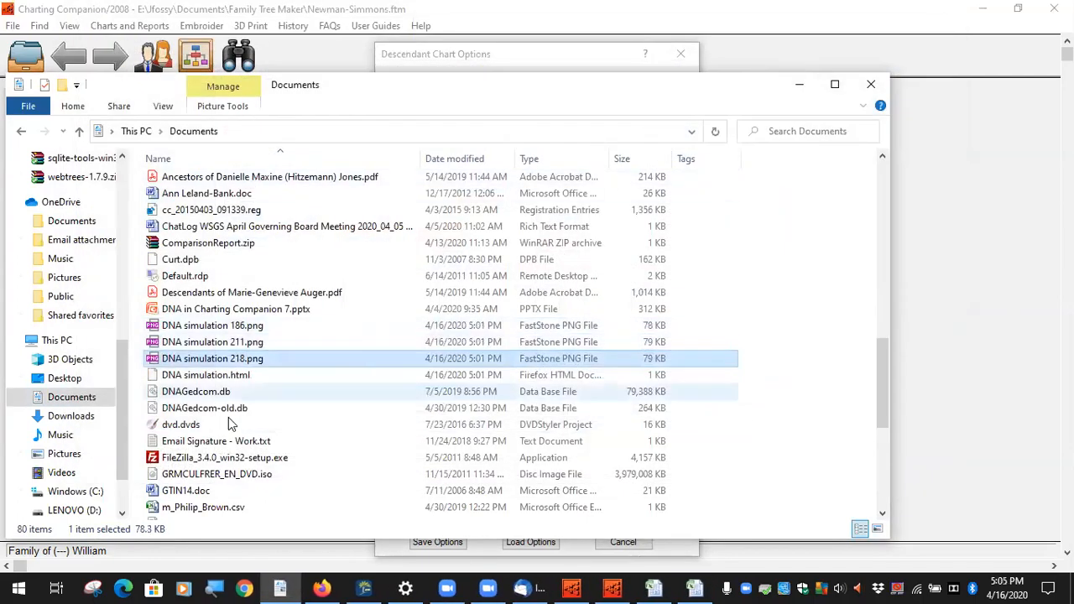
Step: Permanently delete DNA simulation 186.png and open the DNA simulation.html report
left_click(259, 328)
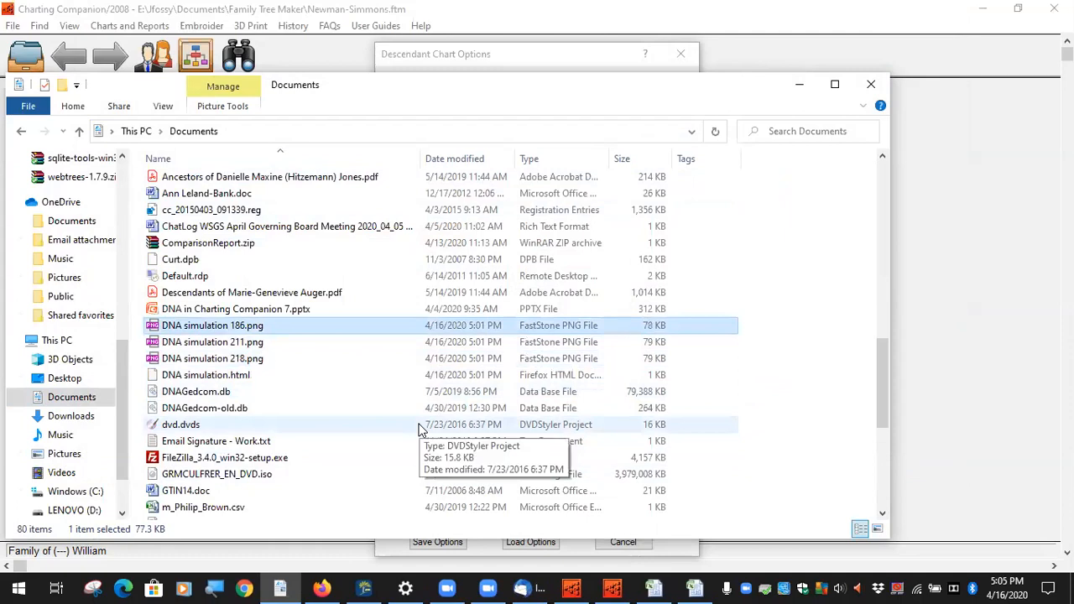
key("shift+Delete")
key("Return")
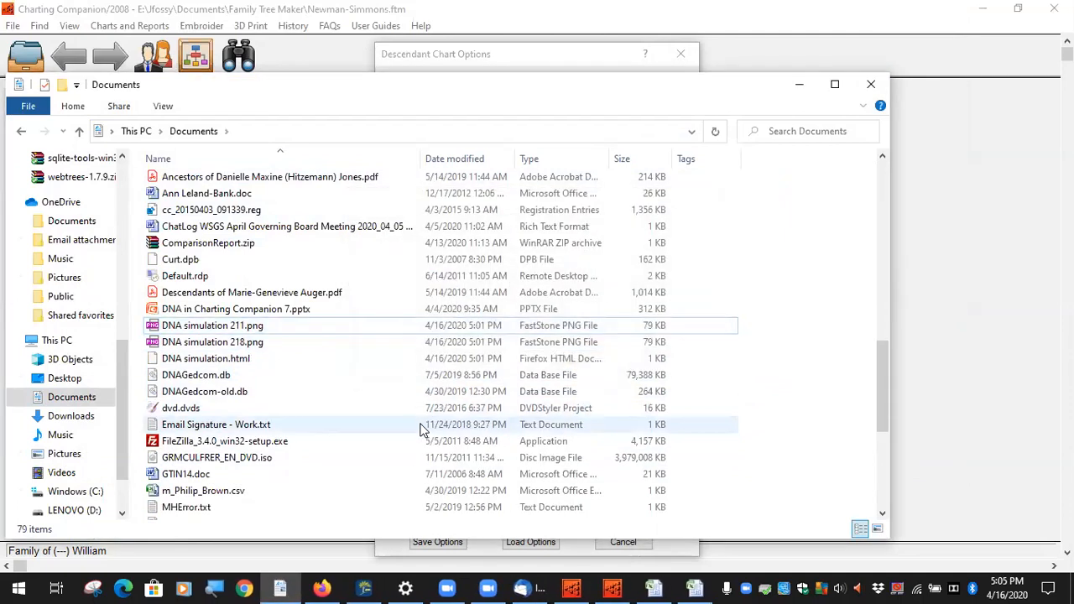
double_click(236, 360)
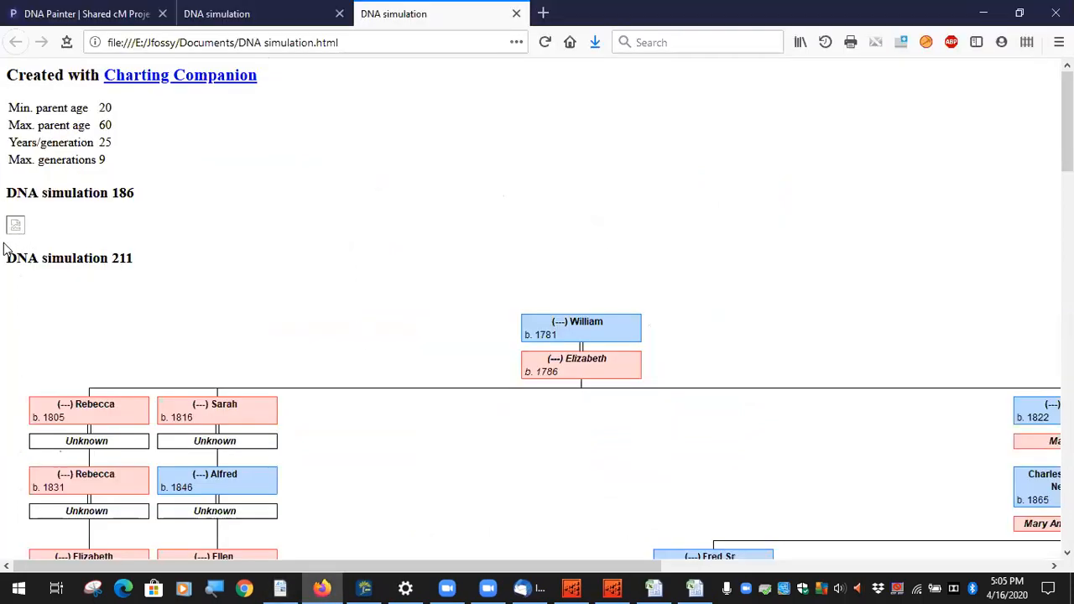
Step: Scroll through the DNA simulation report, then close both report tabs, leaving DNA Painter's chart
scroll(375, 279, "down", 15)
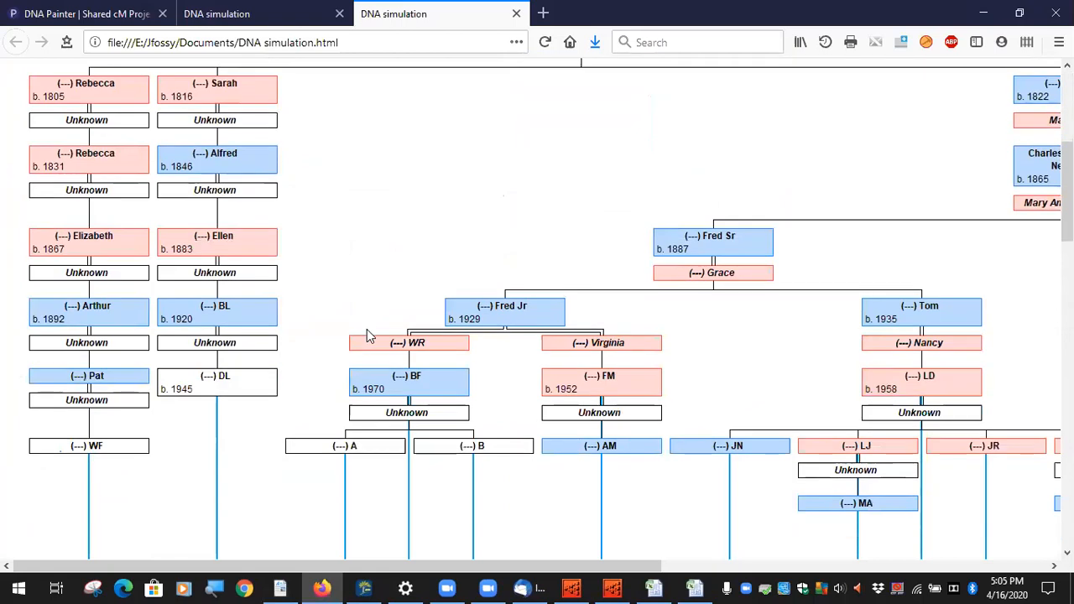
scroll(368, 393, "up", 5)
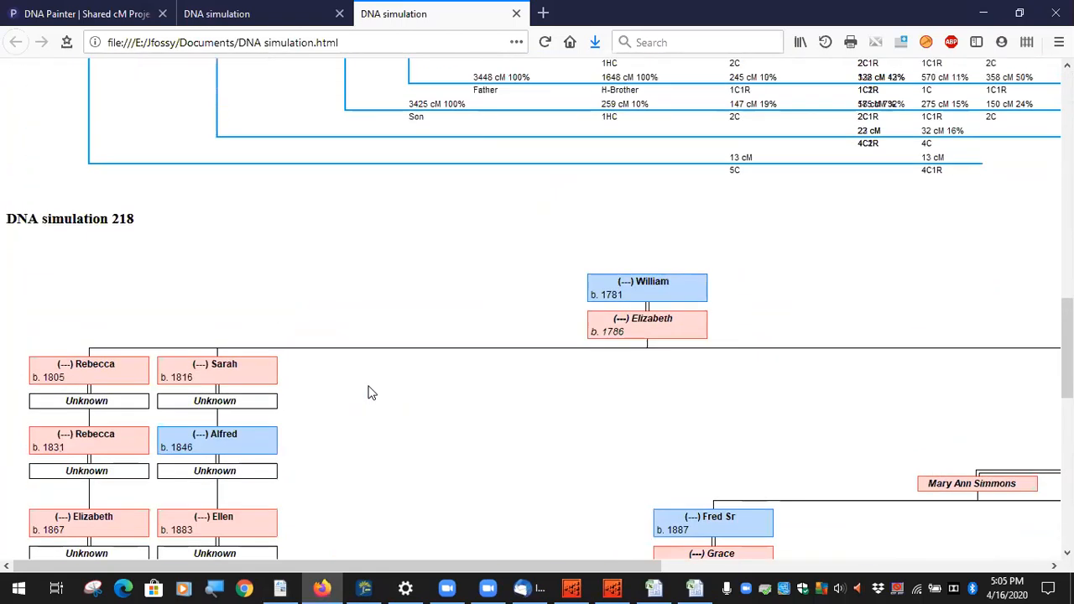
scroll(250, 352, "down", 14)
left_click_drag(504, 15, 342, 33)
left_click(339, 13)
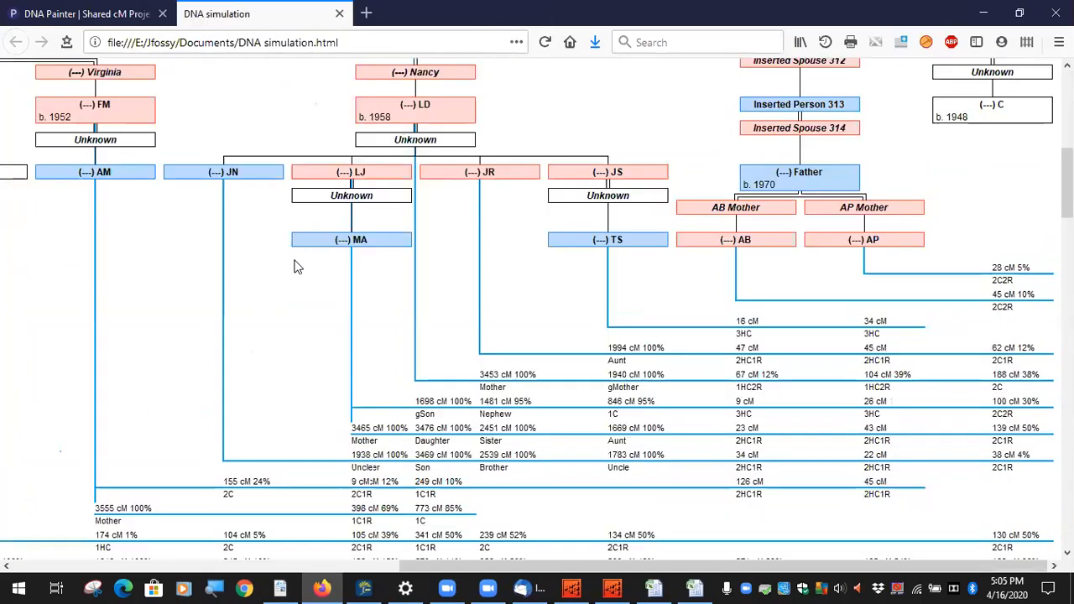
left_click(339, 14)
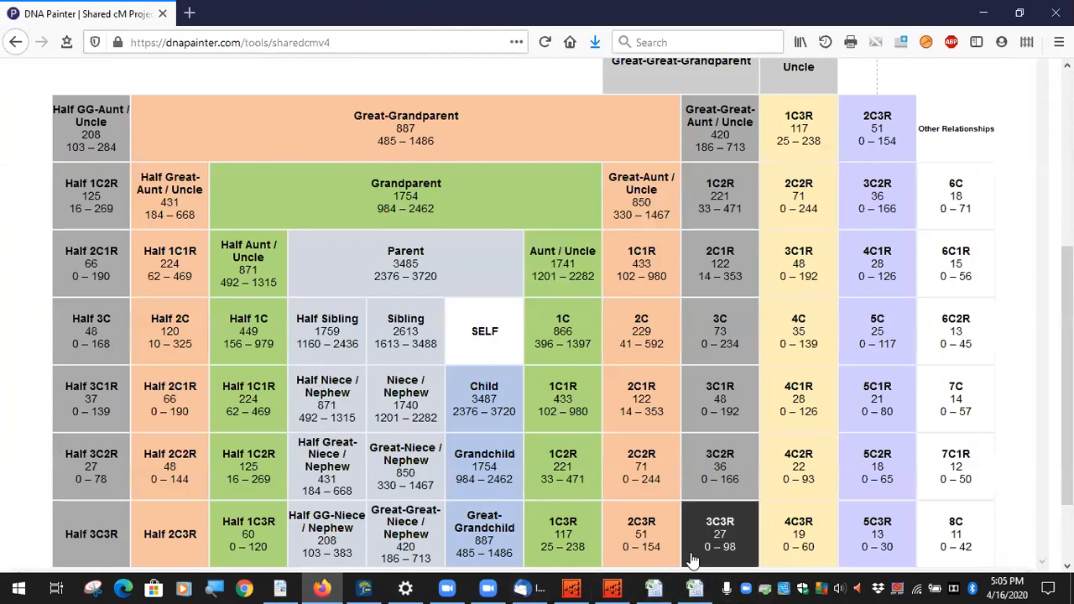
Step: Switch from Firefox back to Charting Companion's Descendant Chart Options
left_click(612, 588)
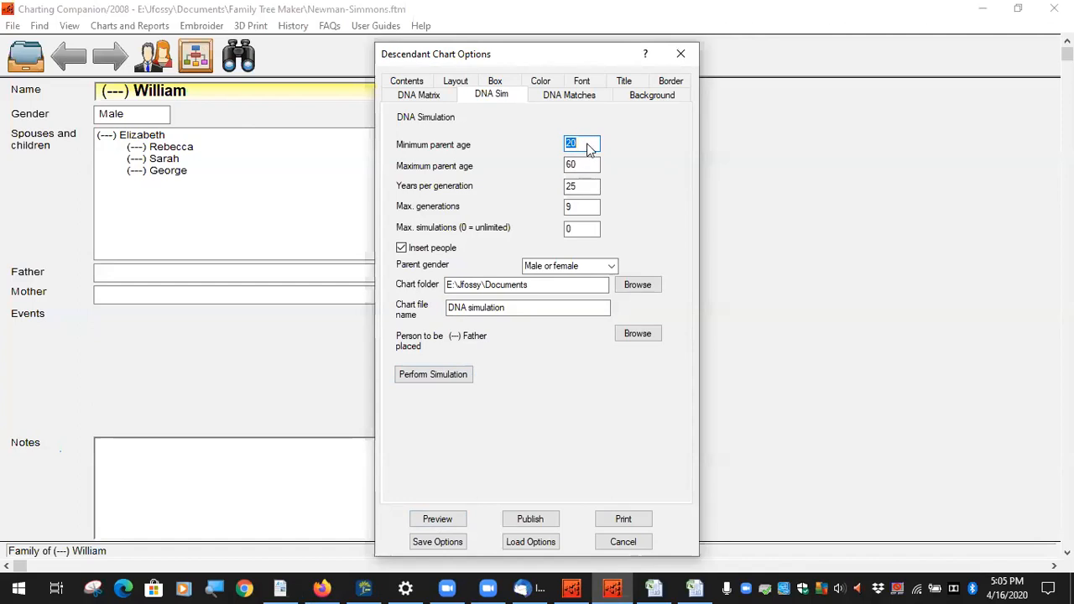
Step: On the DNA Sim tab, enter minimum parent age 15 and 35 years per generation, then preview
type("15")
left_click(583, 167)
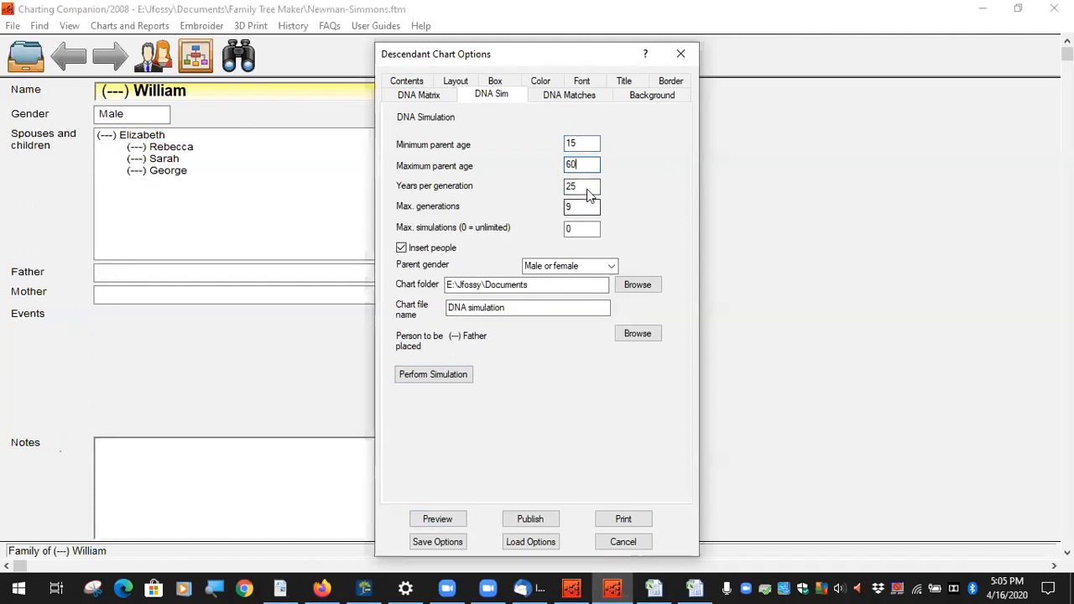
left_click(589, 193)
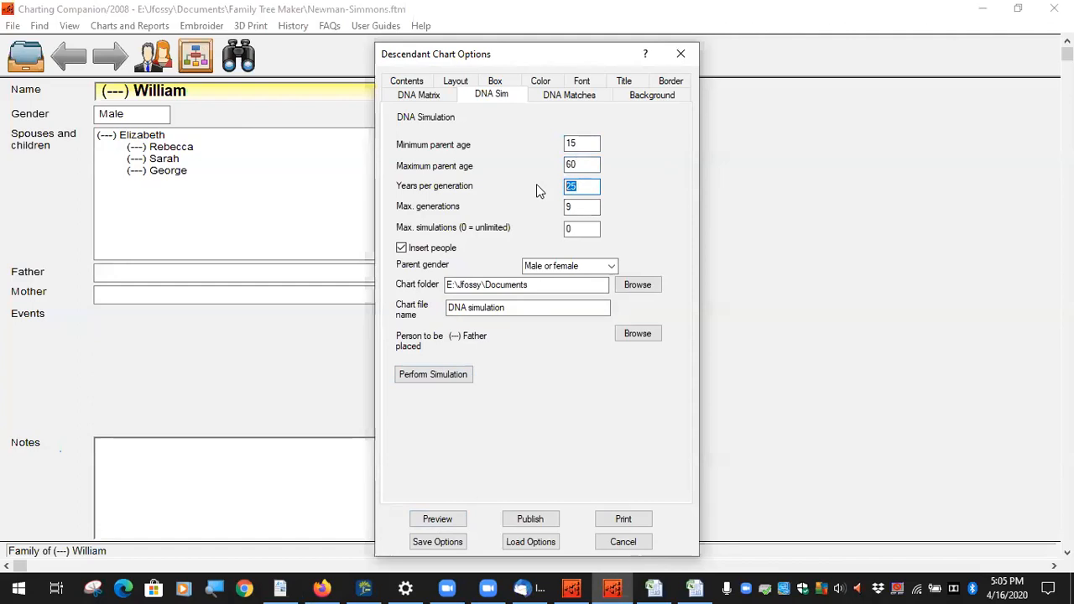
type("3")
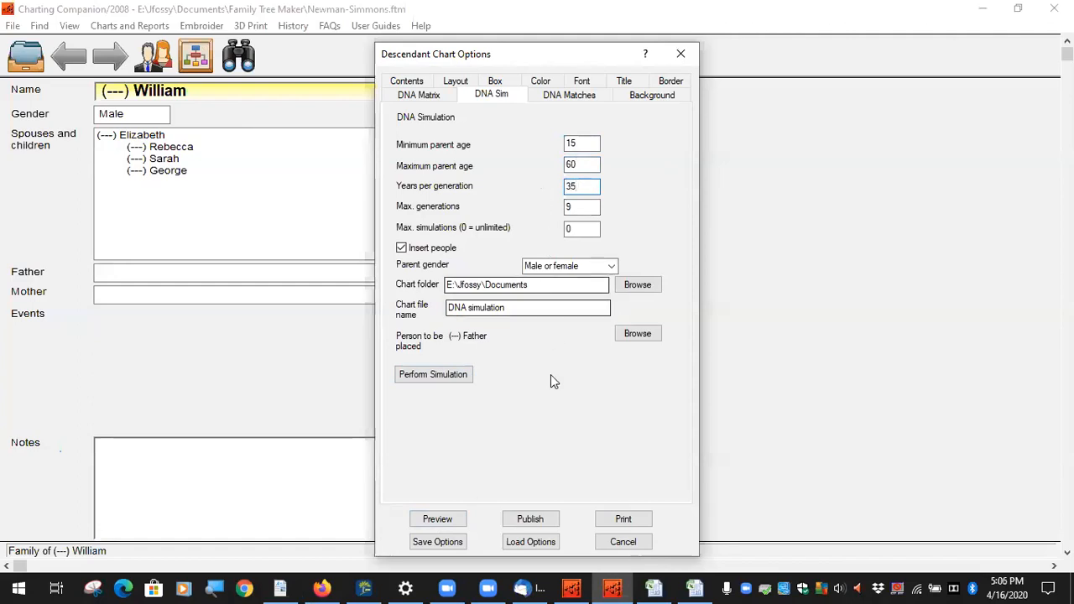
left_click(438, 517)
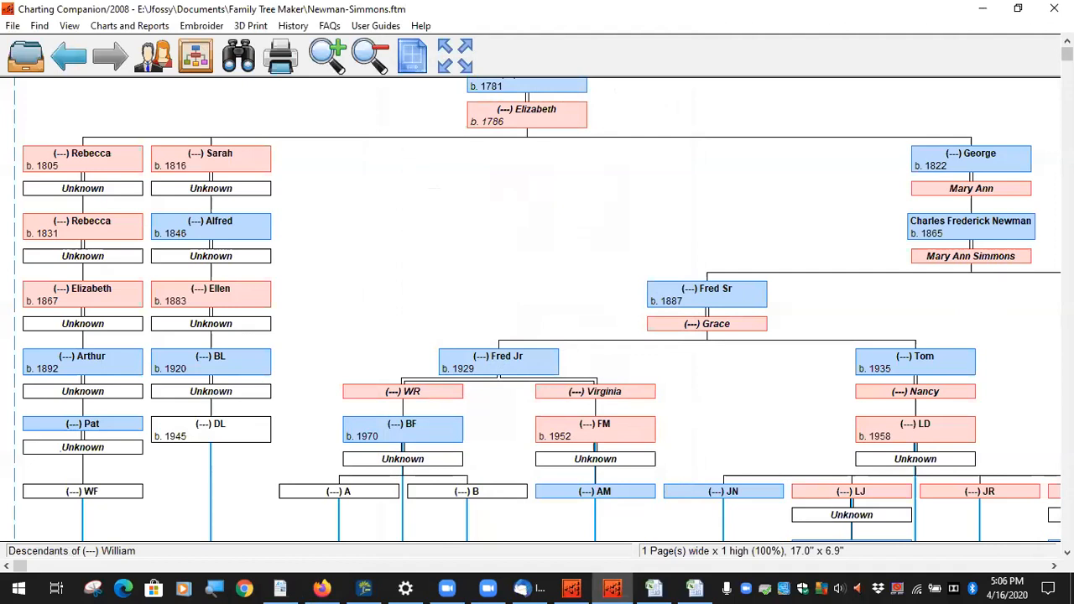
Step: Reopen Descendant Chart (with DNA Matrix) options and perform the simulation from the DNA Sim tab
left_click_drag(1067, 54, 938, 7)
left_click(129, 25)
left_click(265, 278)
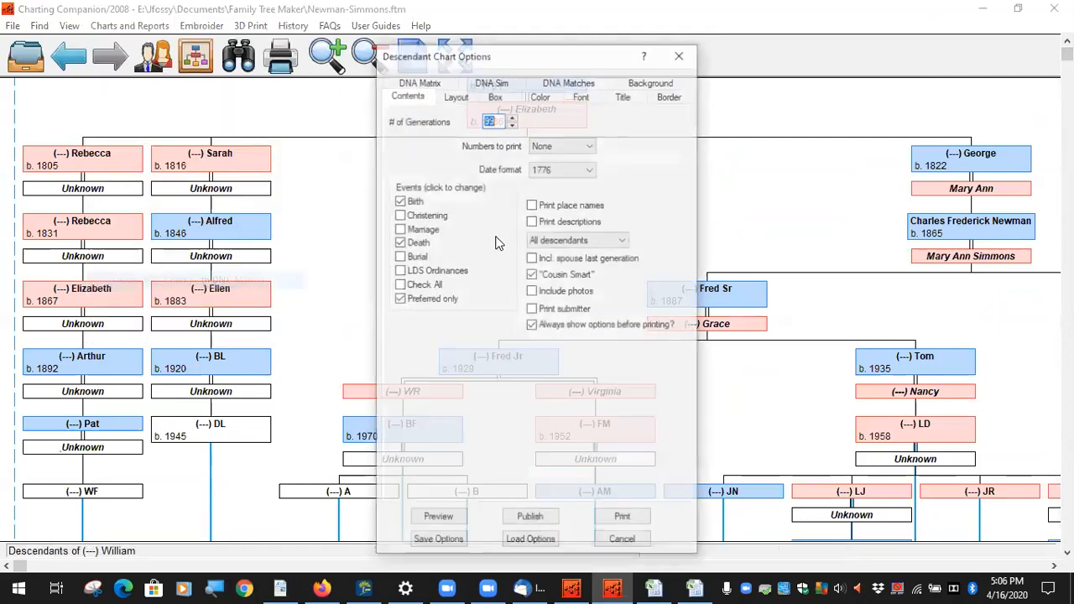
left_click(494, 80)
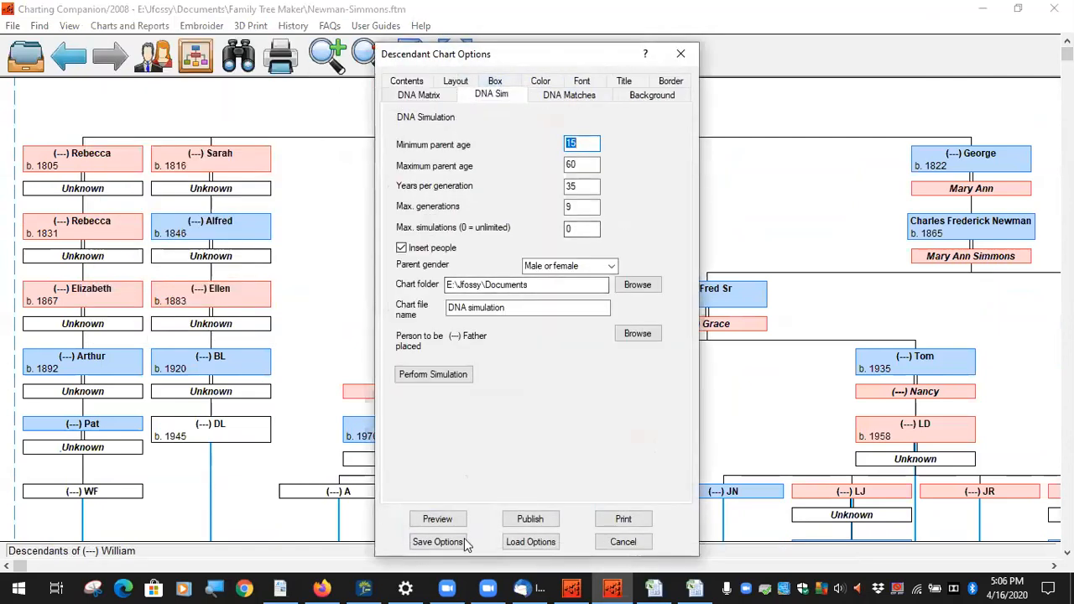
left_click(456, 374)
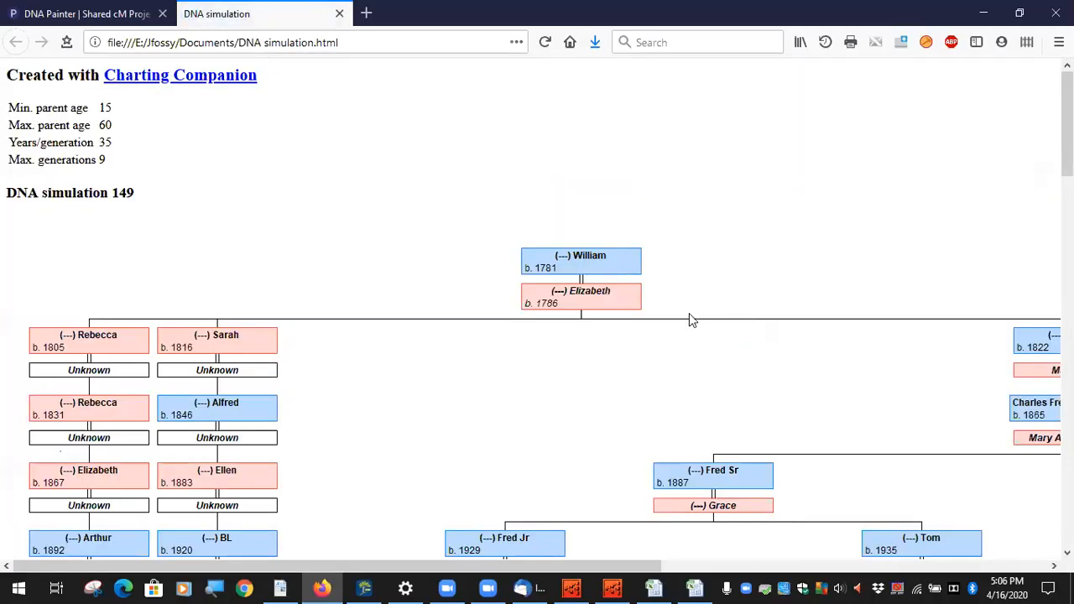
Step: Scroll through the new report's inserted persons and cM rows, then return to Charting Companion
left_click_drag(1068, 112, 1068, 169)
left_click_drag(621, 568, 928, 568)
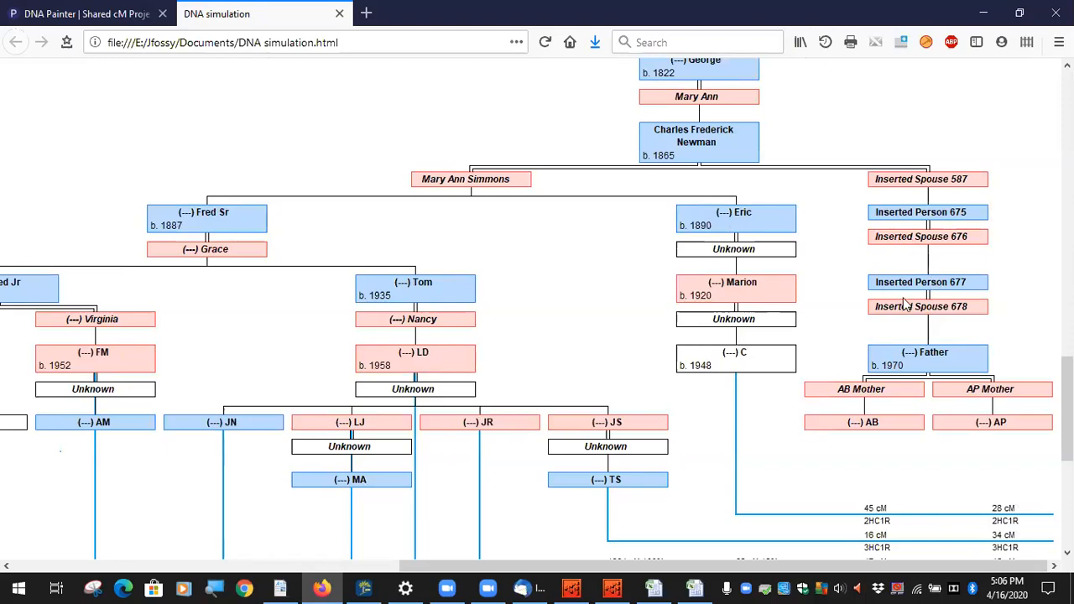
scroll(848, 311, "down", 5)
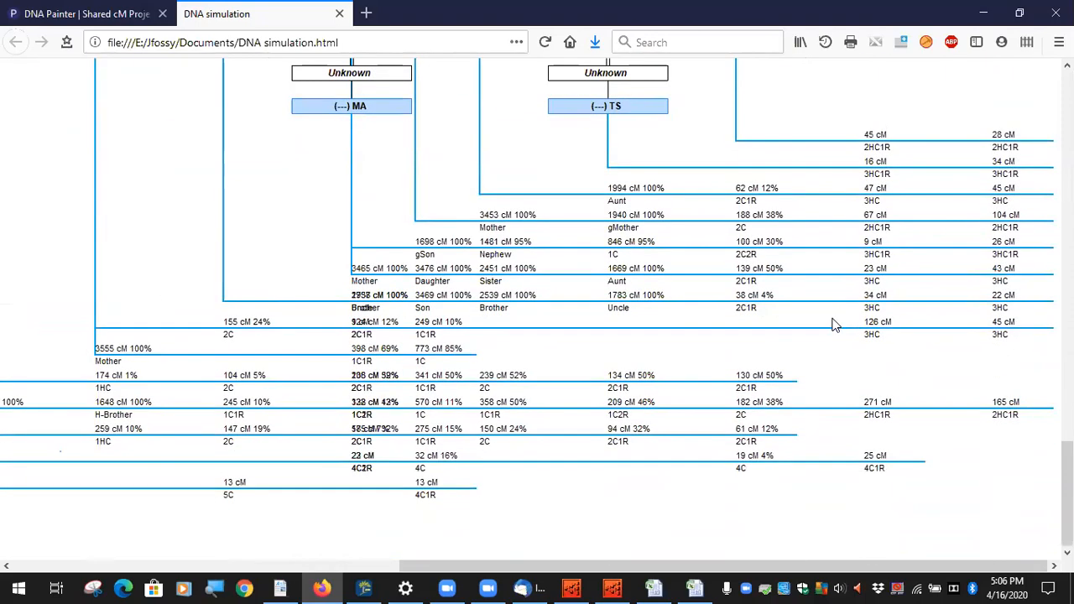
scroll(831, 324, "up", 16)
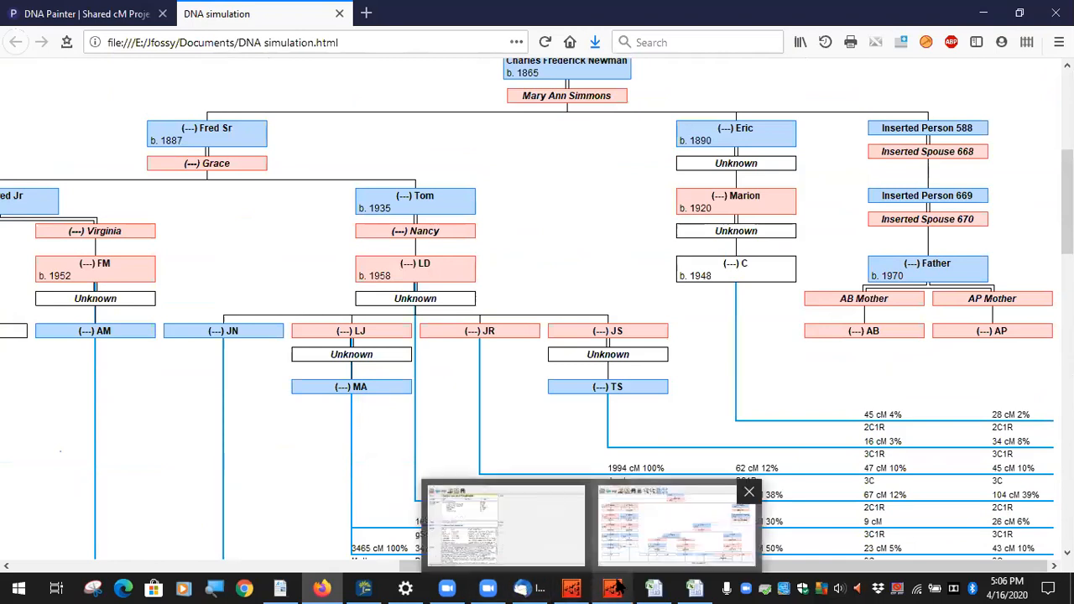
left_click(617, 587)
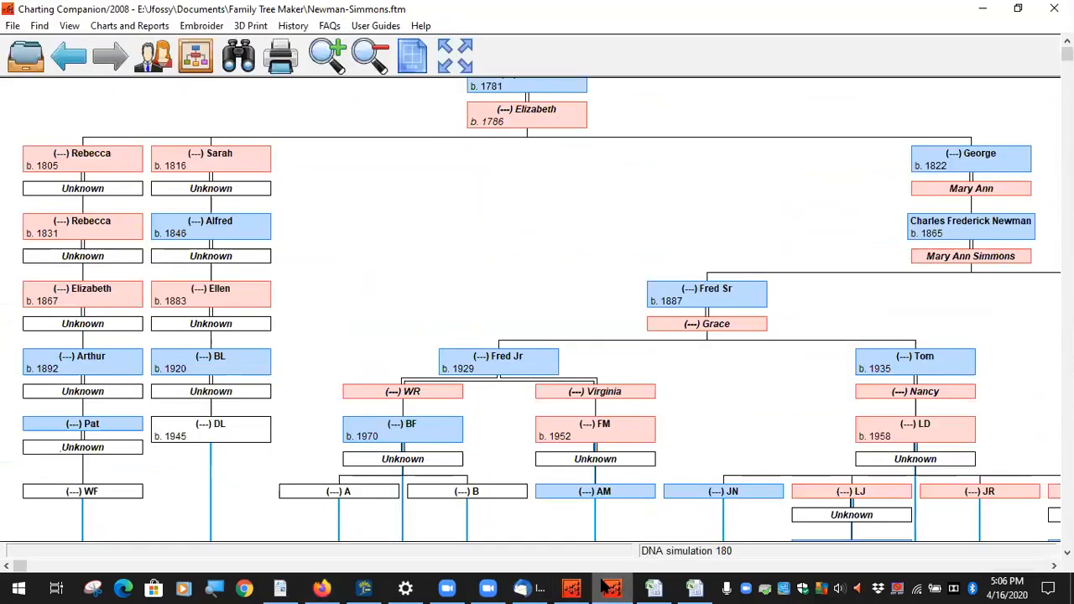
left_click(282, 587)
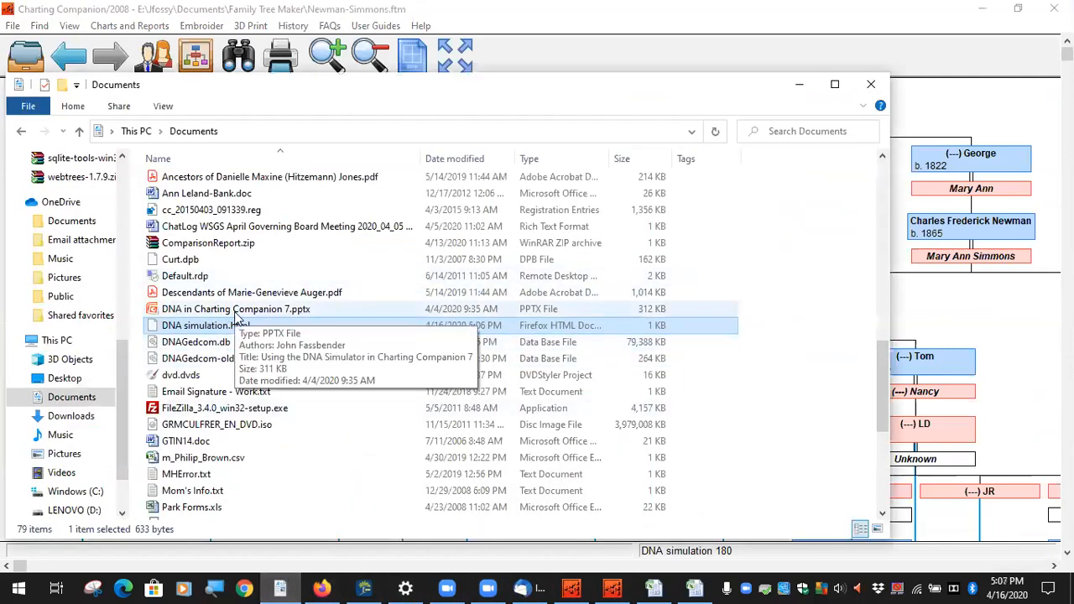
scroll(235, 313, "up", 2)
scroll(233, 313, "down", 5)
scroll(231, 312, "up", 6)
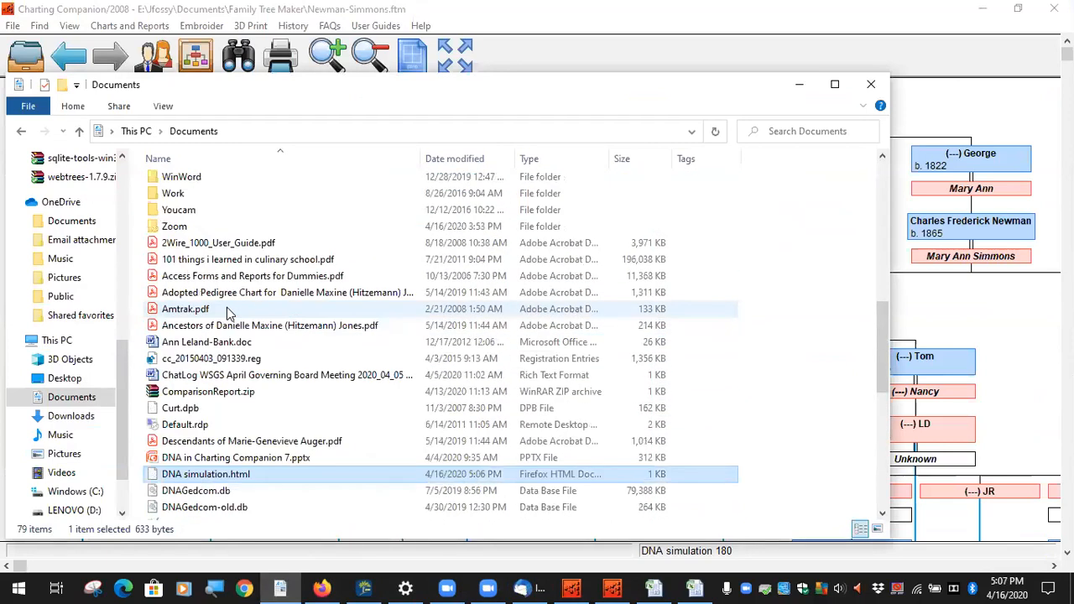
scroll(231, 315, "down", 2)
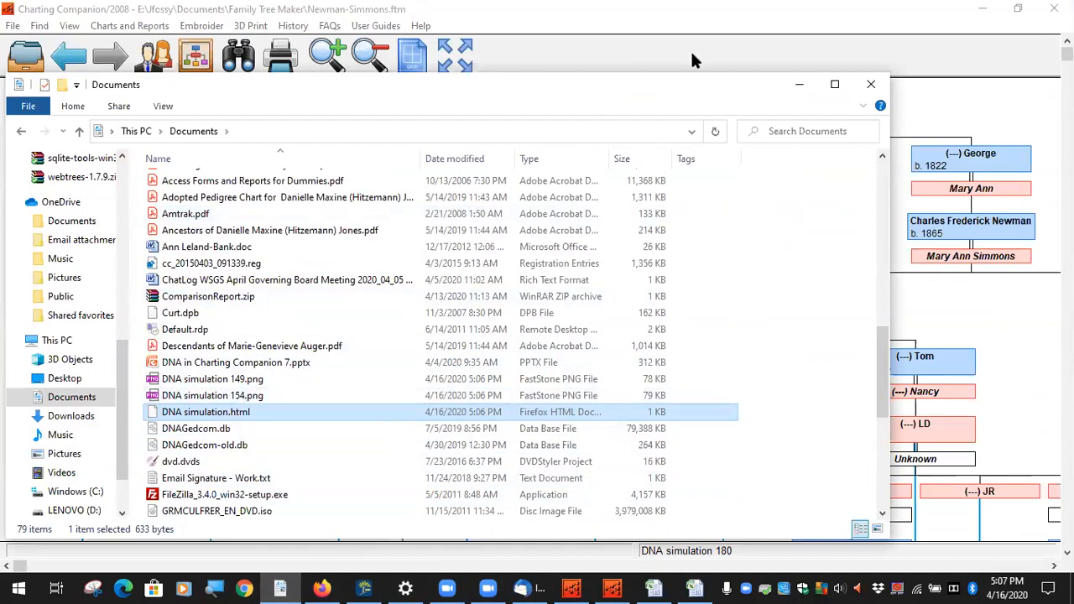
left_click(243, 380)
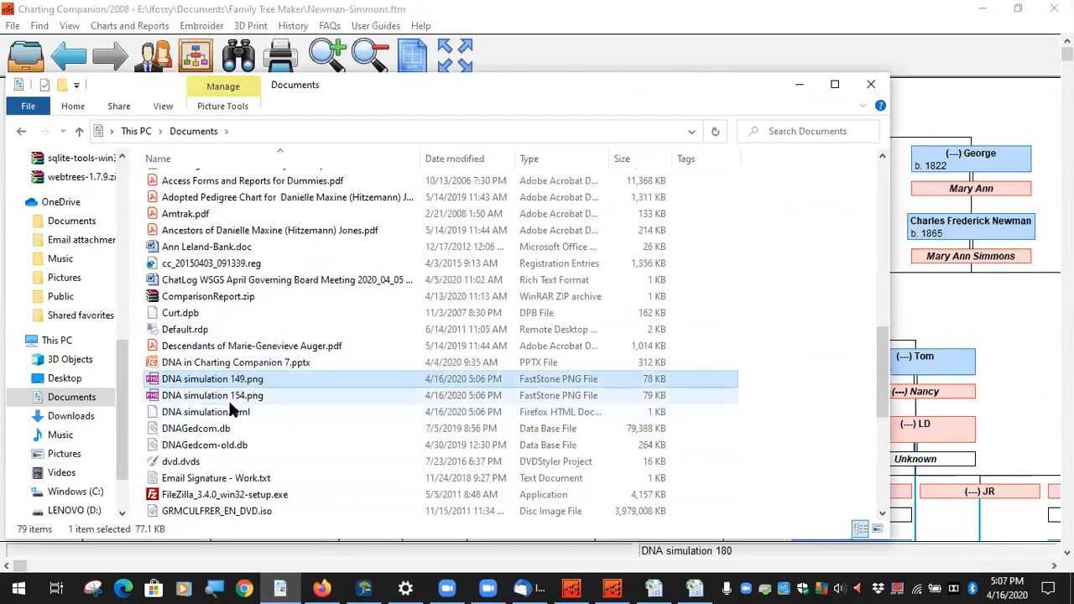
left_click(225, 411)
left_click(226, 384)
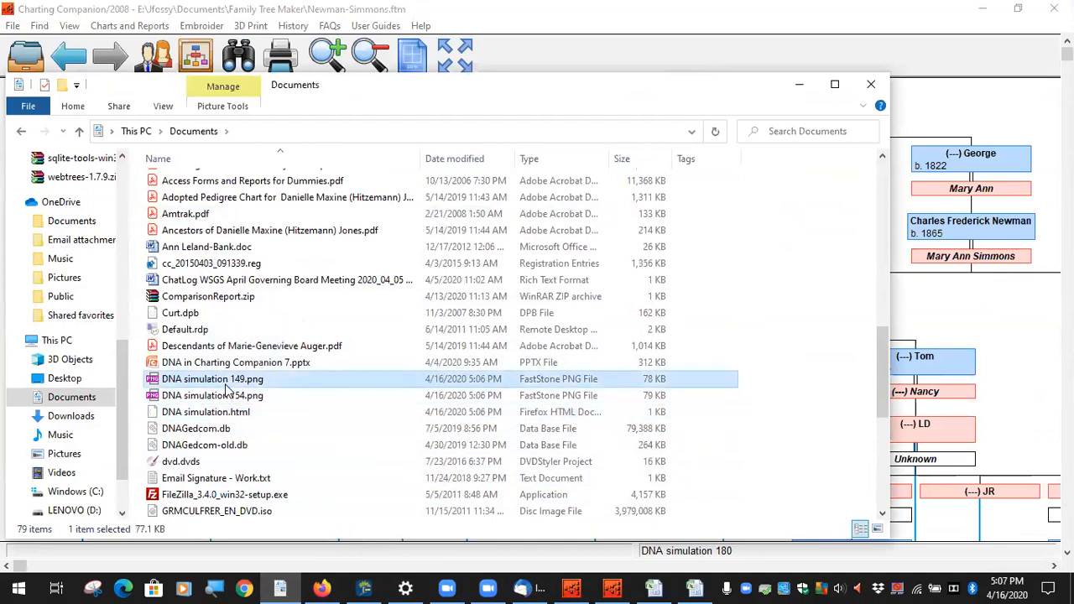
left_click(872, 84)
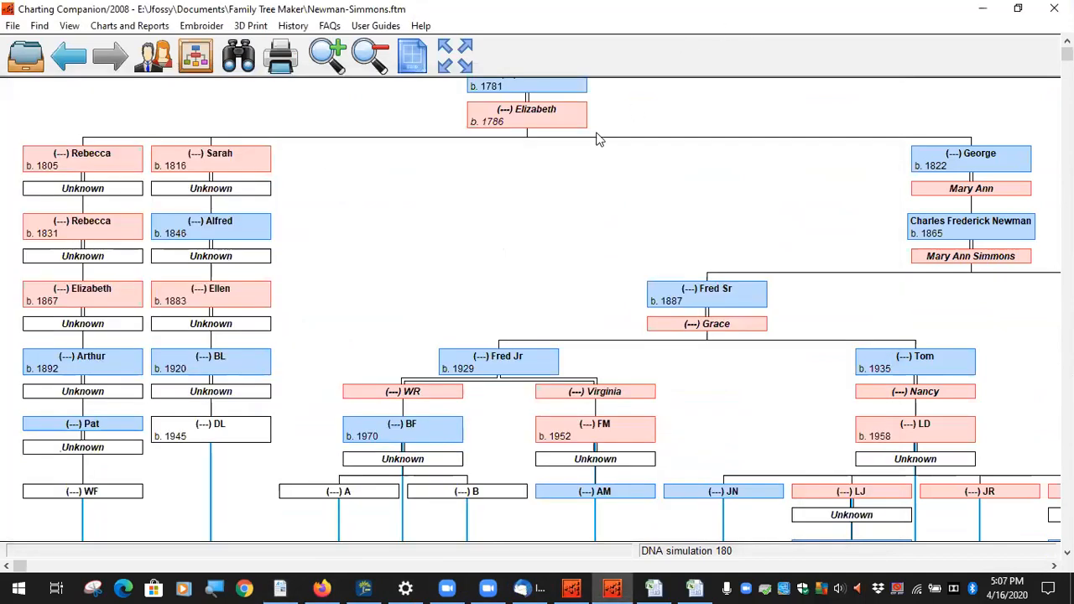
left_click(134, 26)
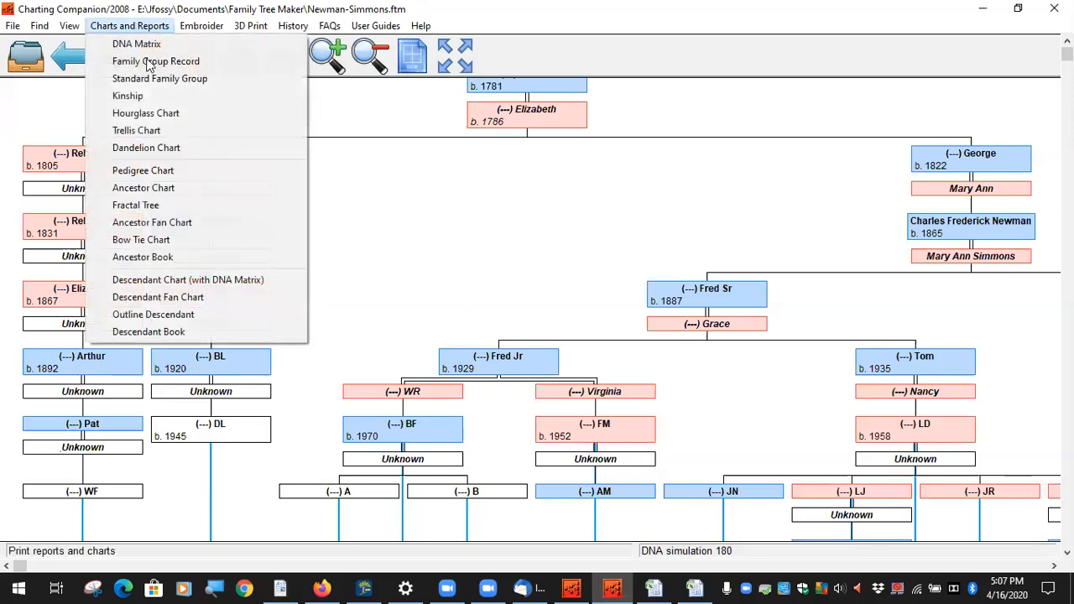
left_click(208, 283)
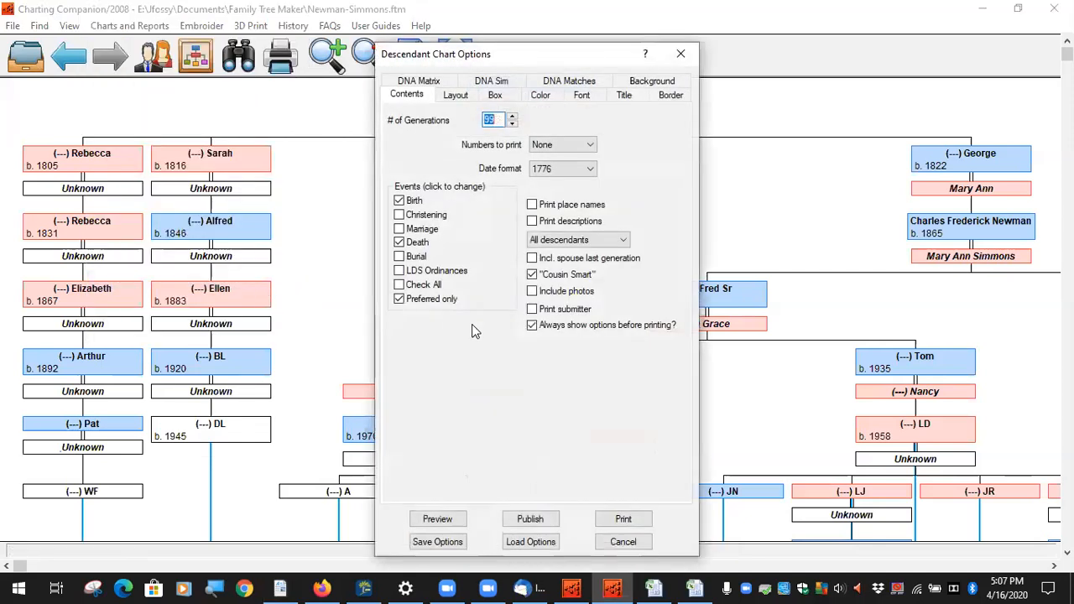
left_click(497, 83)
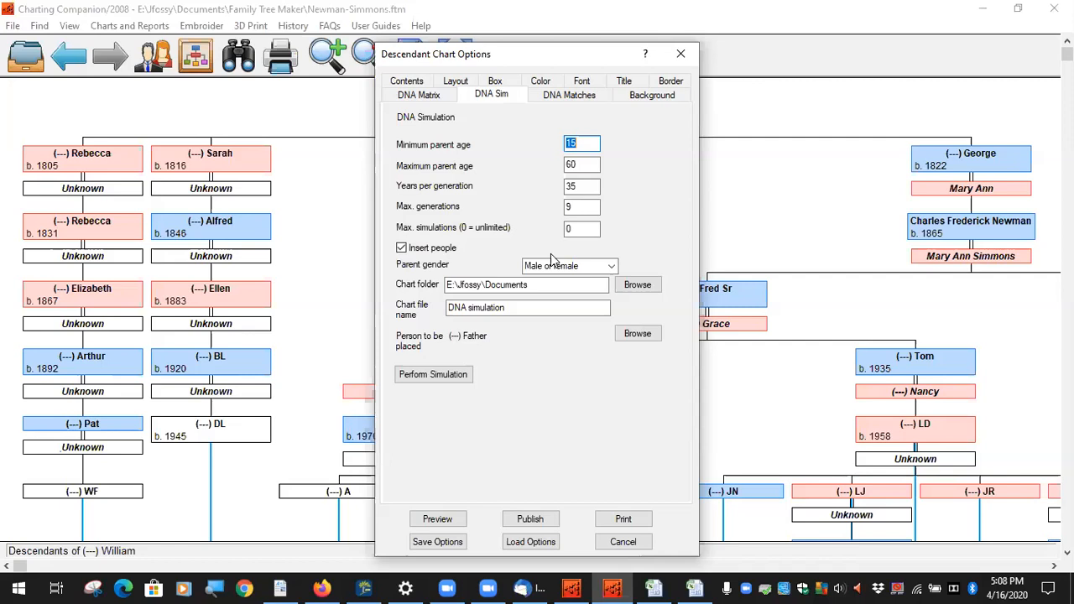
left_click(625, 542)
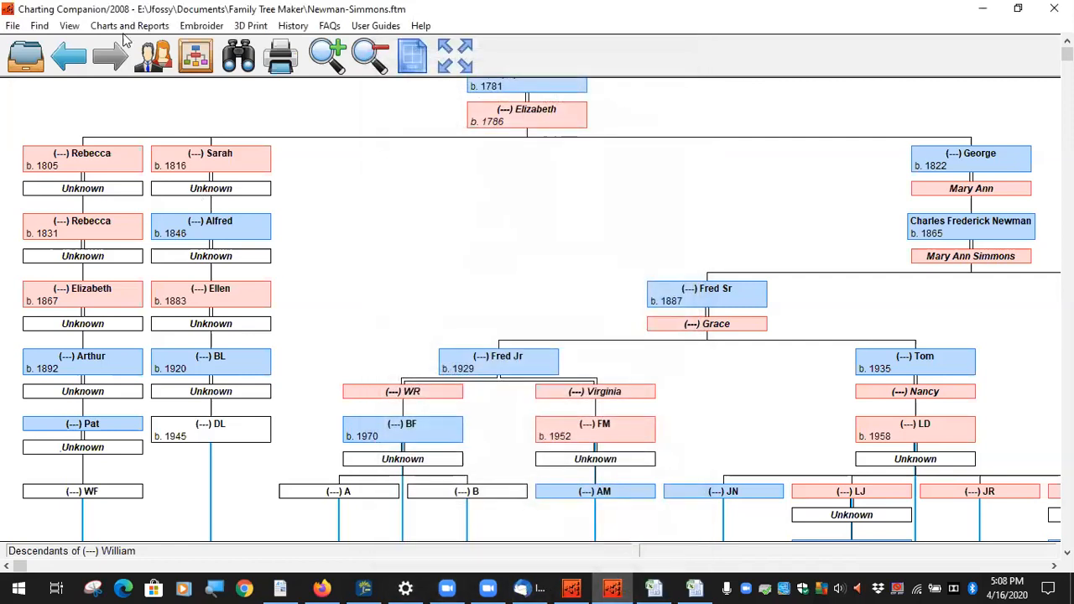
Step: Open the Descendant Chart (with DNA Matrix) options and review the Layout and Contents tabs
left_click(124, 26)
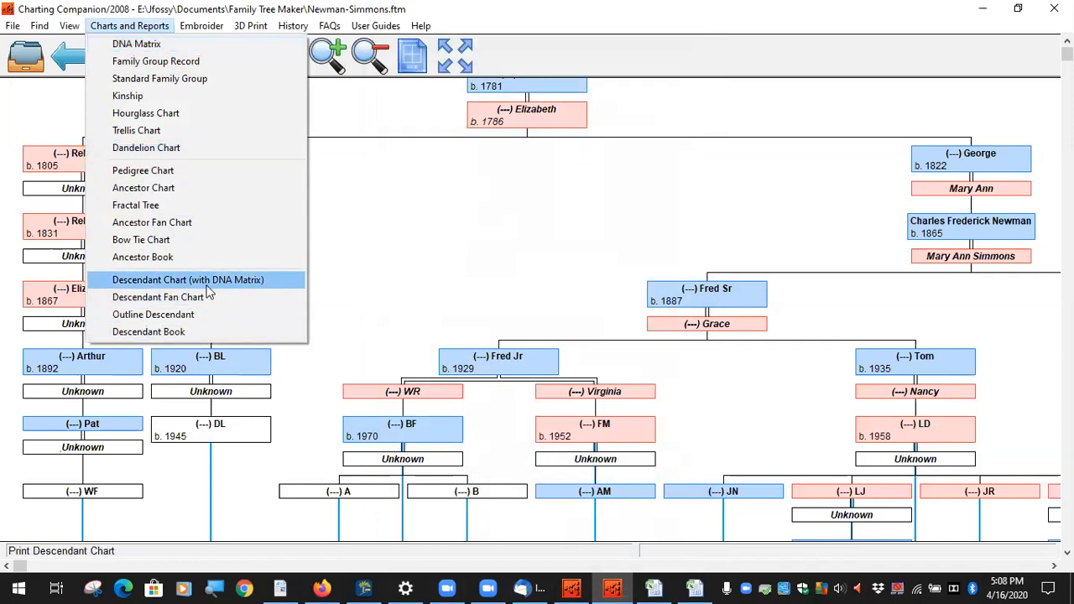
left_click(210, 281)
left_click(458, 96)
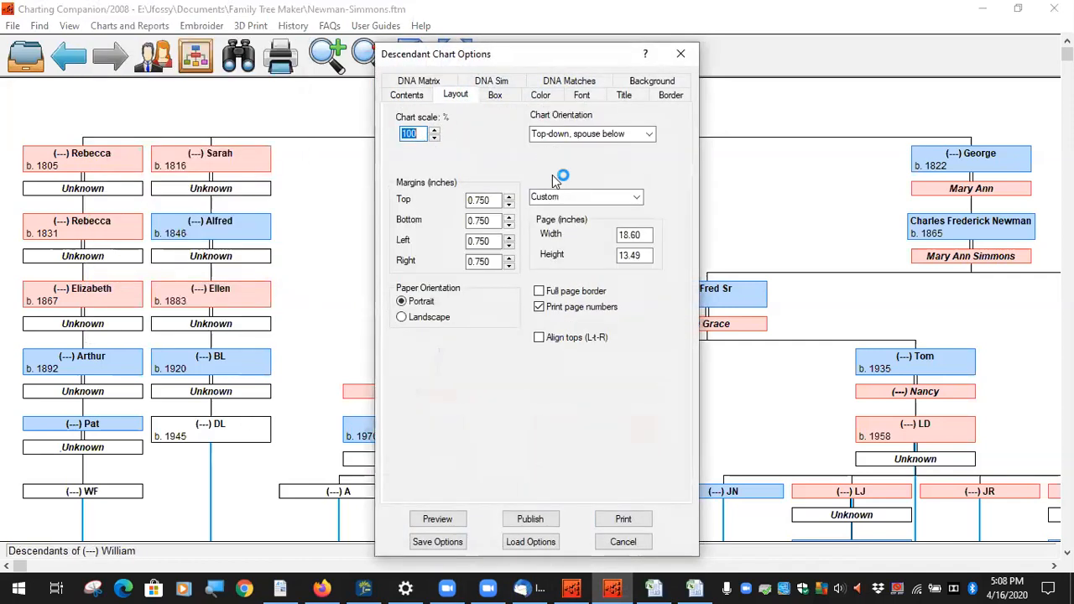
left_click(412, 100)
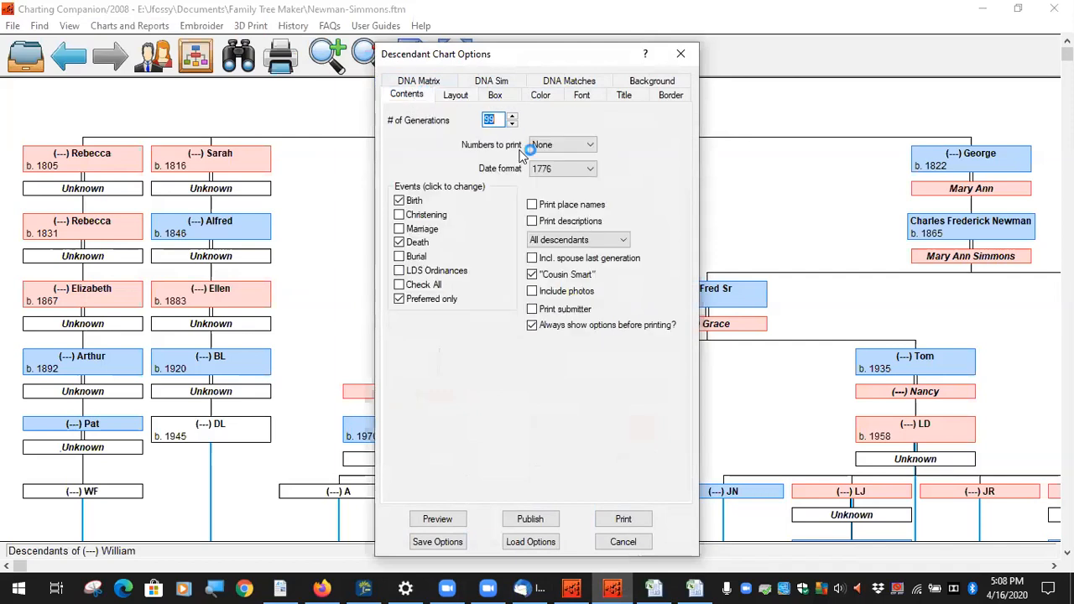
Step: In the DNA Matrix tab, include ExampleA.csv, exclude ExampleD.csv, and preview the chart
left_click(441, 84)
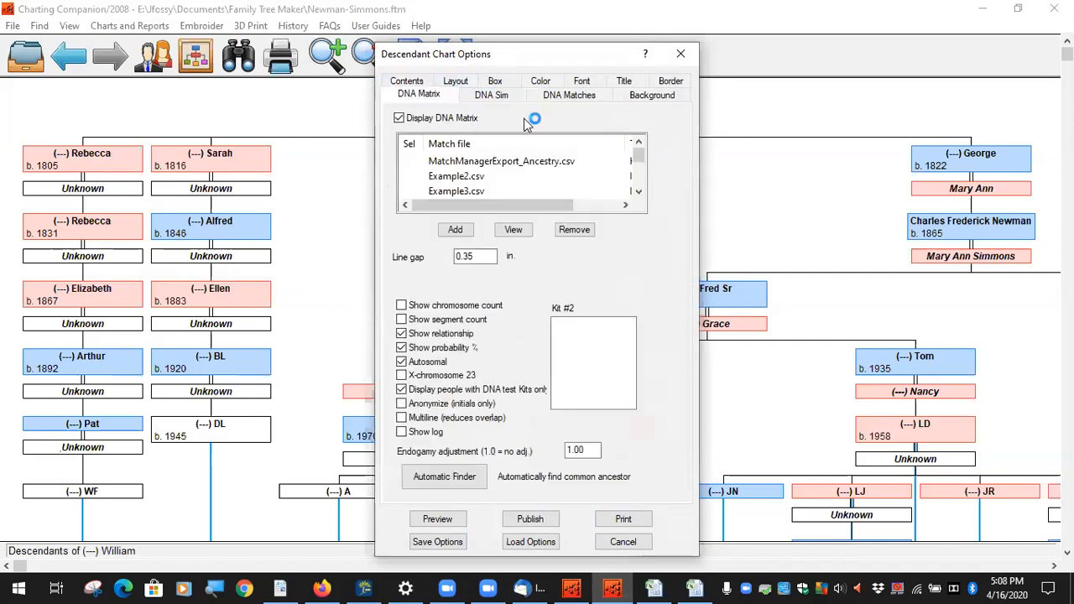
scroll(446, 175, "down", 1)
left_click(415, 178)
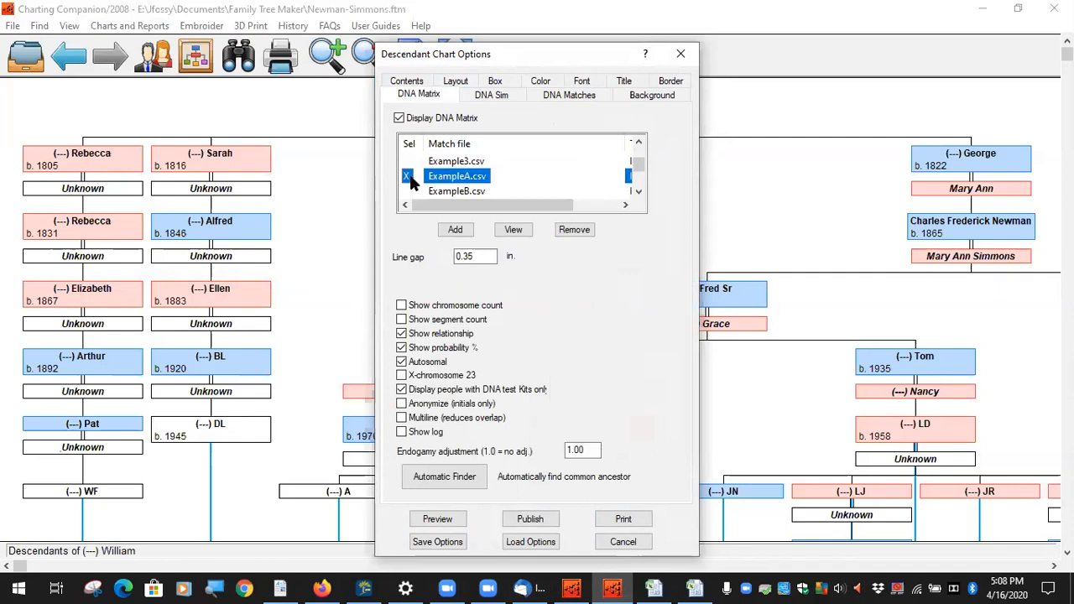
scroll(487, 182, "down", 3)
scroll(433, 176, "up", 2)
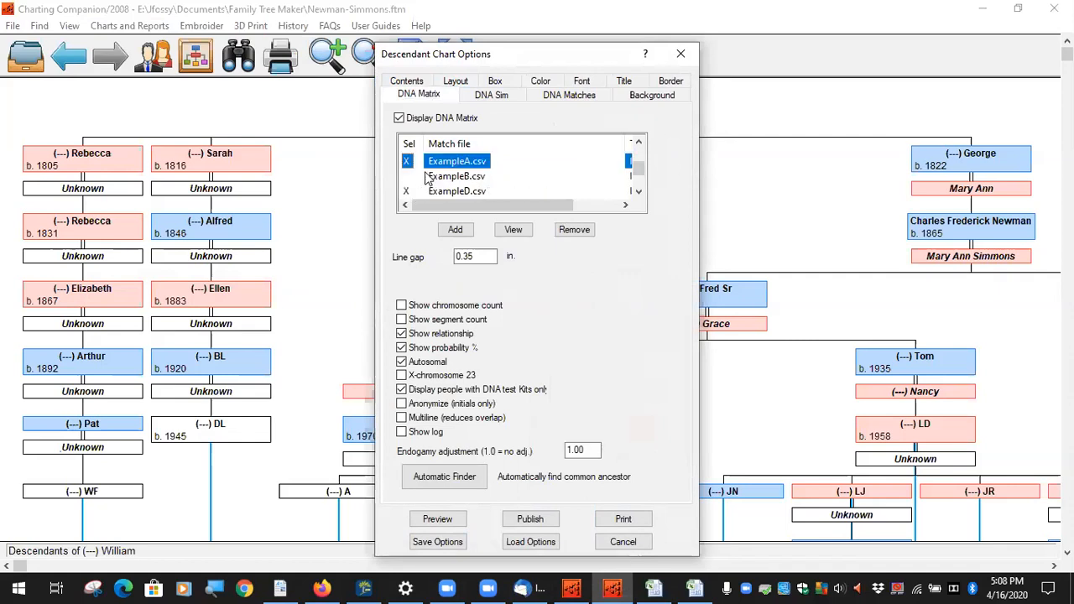
left_click(408, 192)
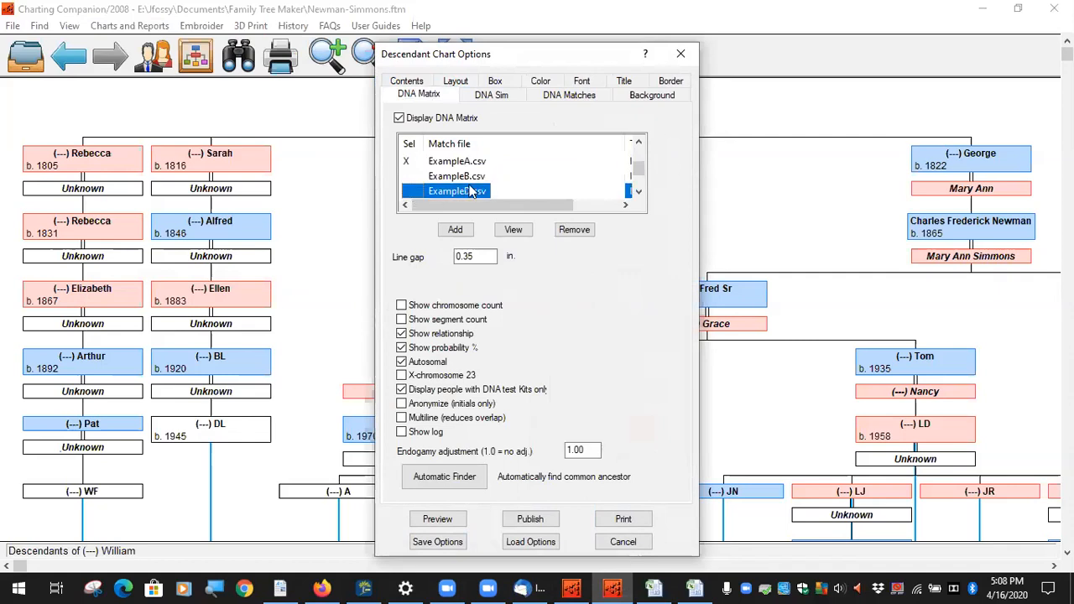
scroll(460, 177, "down", 2)
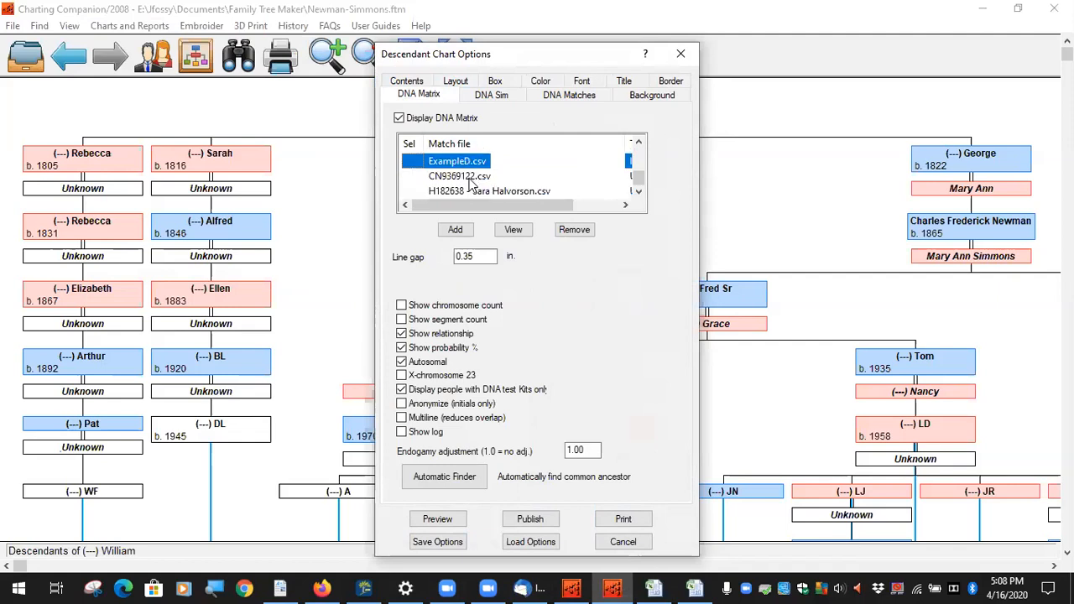
left_click(435, 517)
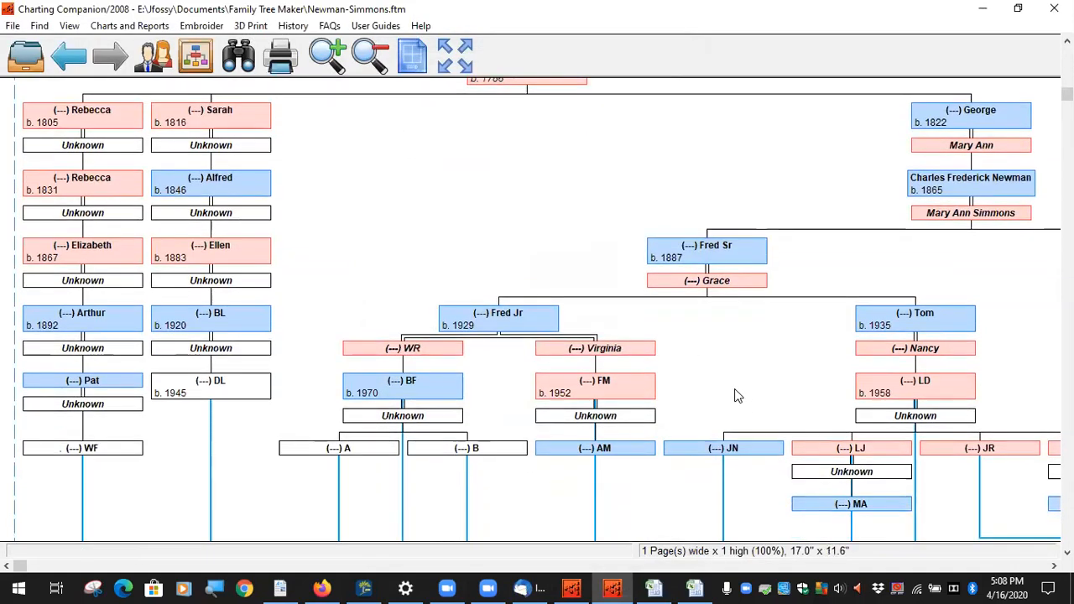
Step: Pan around the chart preview and nudge the AM box slightly to the left
scroll(734, 392, "down", 7)
left_click_drag(711, 413, 594, 342)
left_click_drag(532, 332, 720, 516)
left_click_drag(665, 230, 609, 231)
left_click_drag(694, 314, 663, 155)
left_click_drag(851, 285, 576, 274)
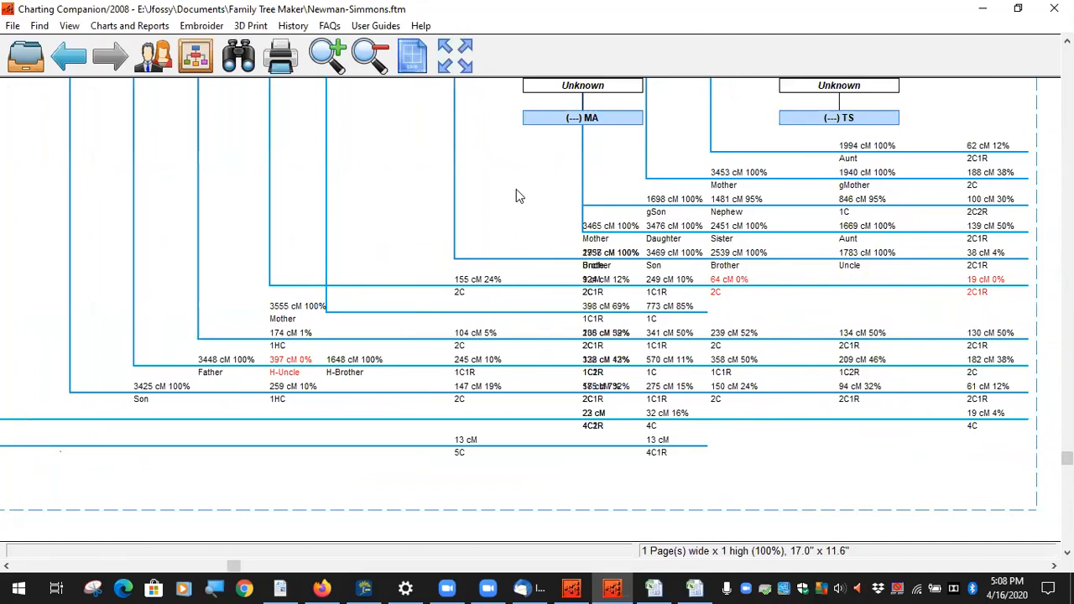
left_click_drag(492, 99, 479, 456)
Step: In the DNA Sim tab, enter minimum parent age 20 and 25 years per generation, then perform the simulation
left_click(98, 18)
left_click(143, 104)
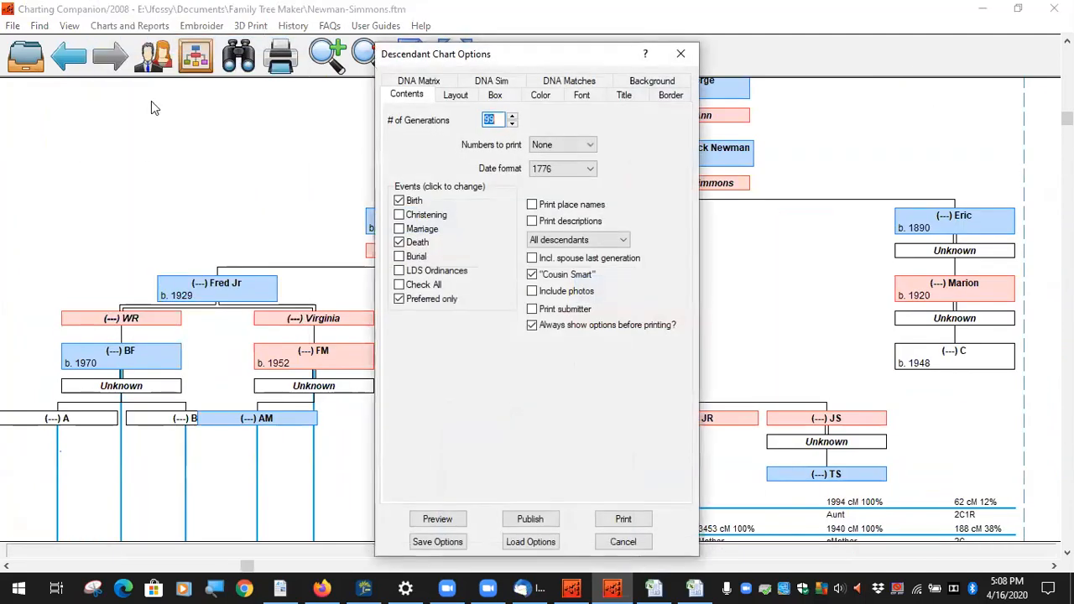
left_click(491, 81)
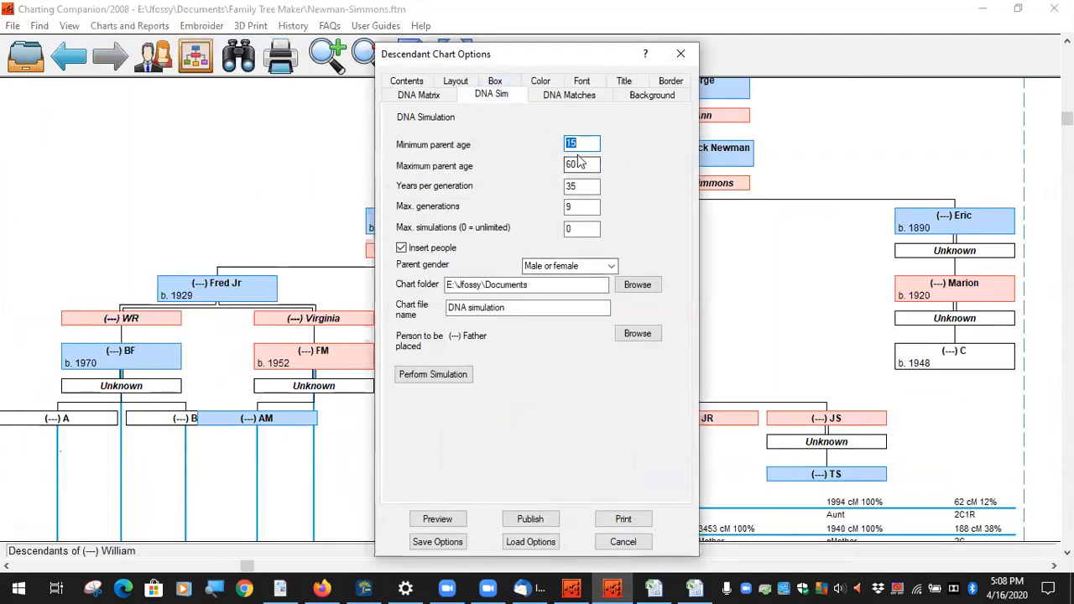
type("20")
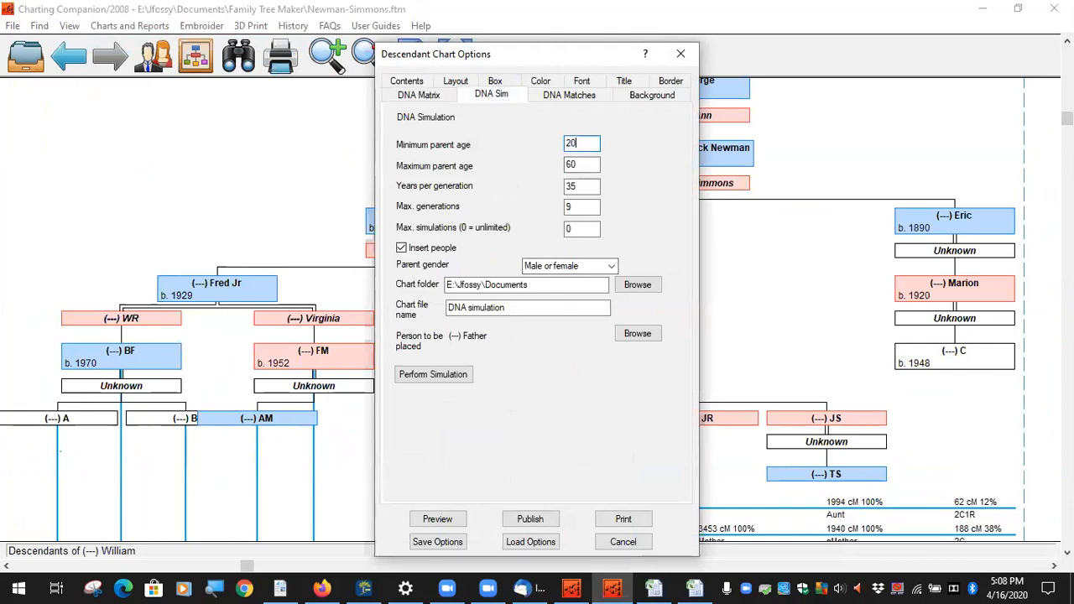
double_click(586, 188)
type("25")
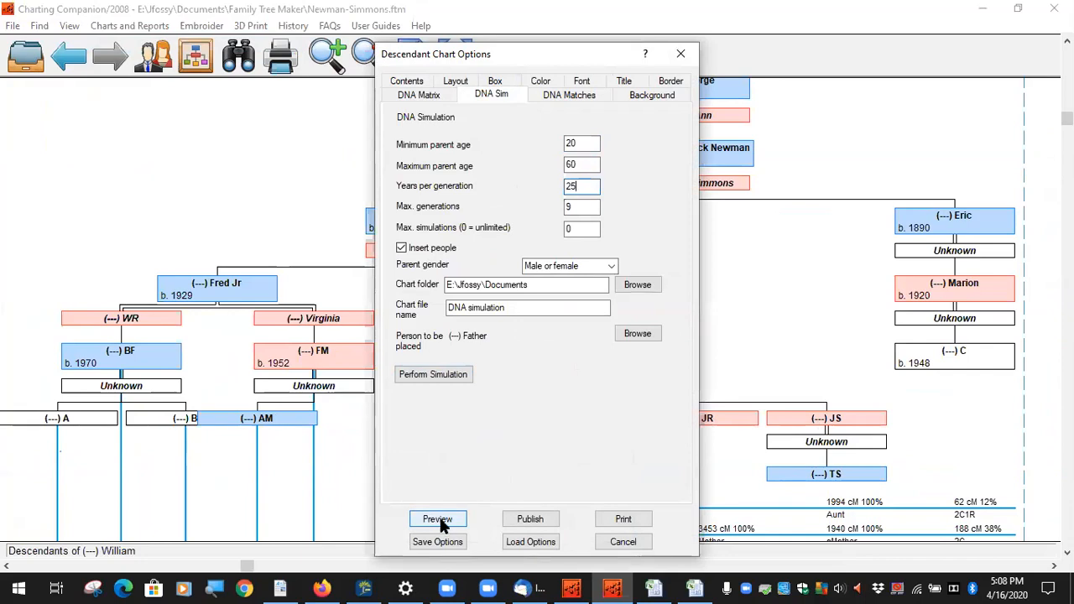
left_click(455, 375)
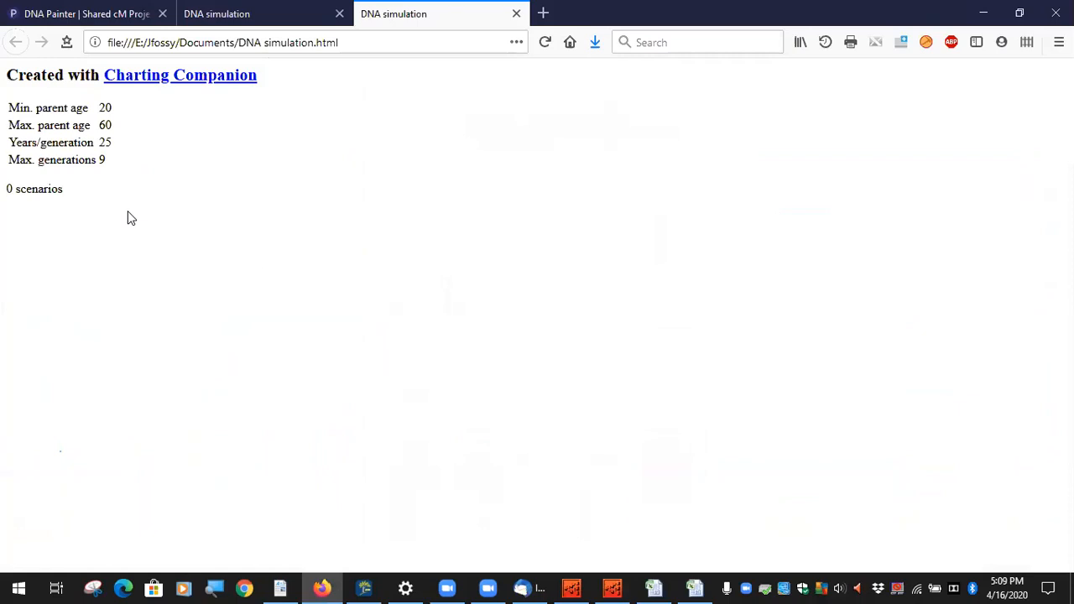
Step: Check the simulated family tree tab, then close the DNA simulation pages in Firefox
left_click(281, 15)
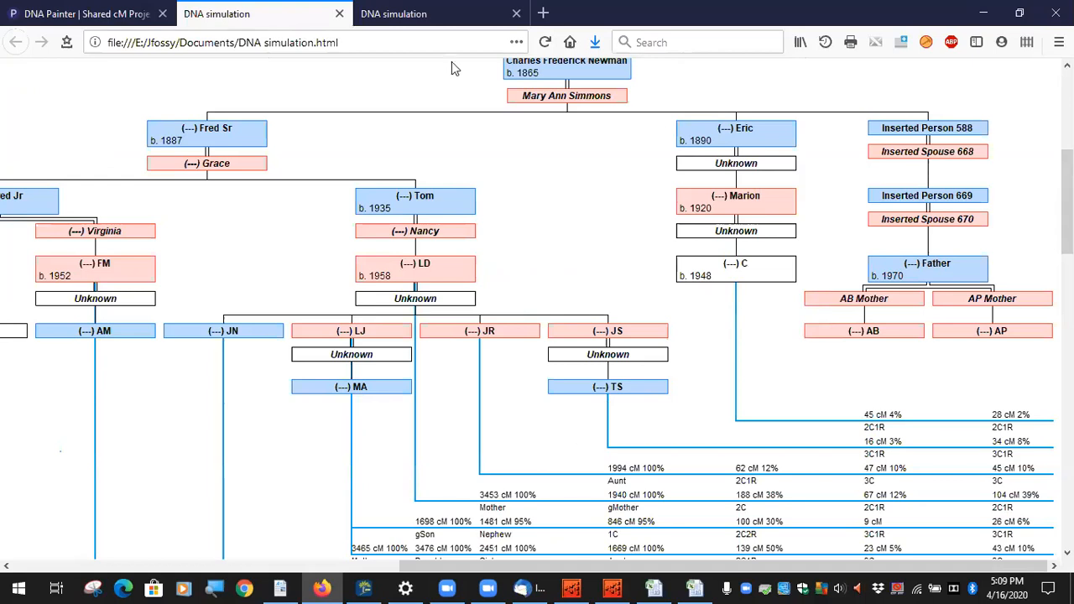
key("ctrl+w")
key("ctrl+w")
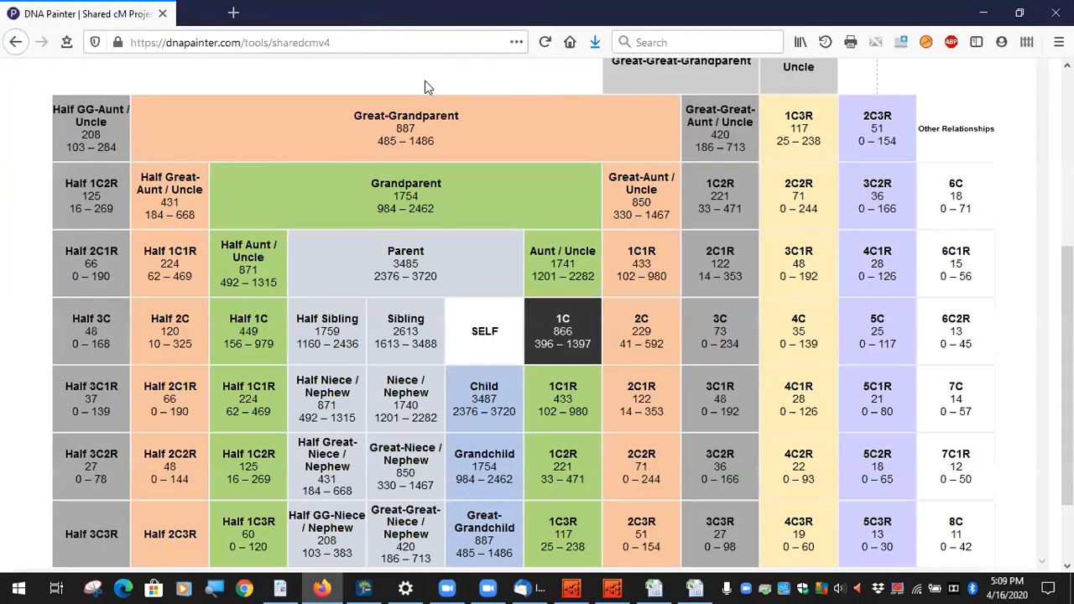
Step: Back in Charting Companion, reopen the descendant chart's DNA matrix settings and preview the recalculated chart
left_click(613, 588)
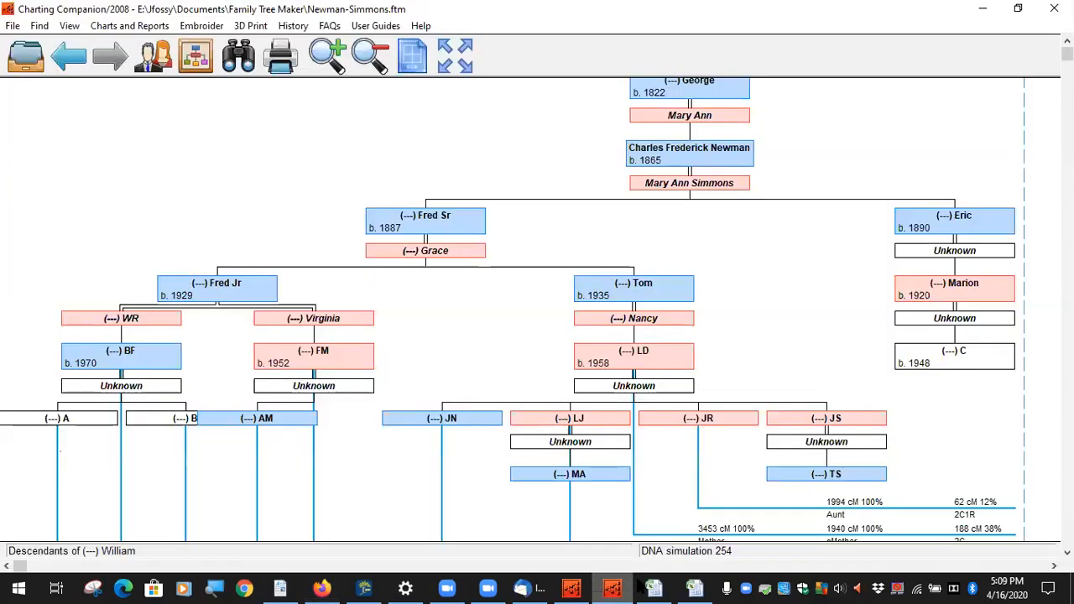
left_click_drag(1068, 53, 1045, 475)
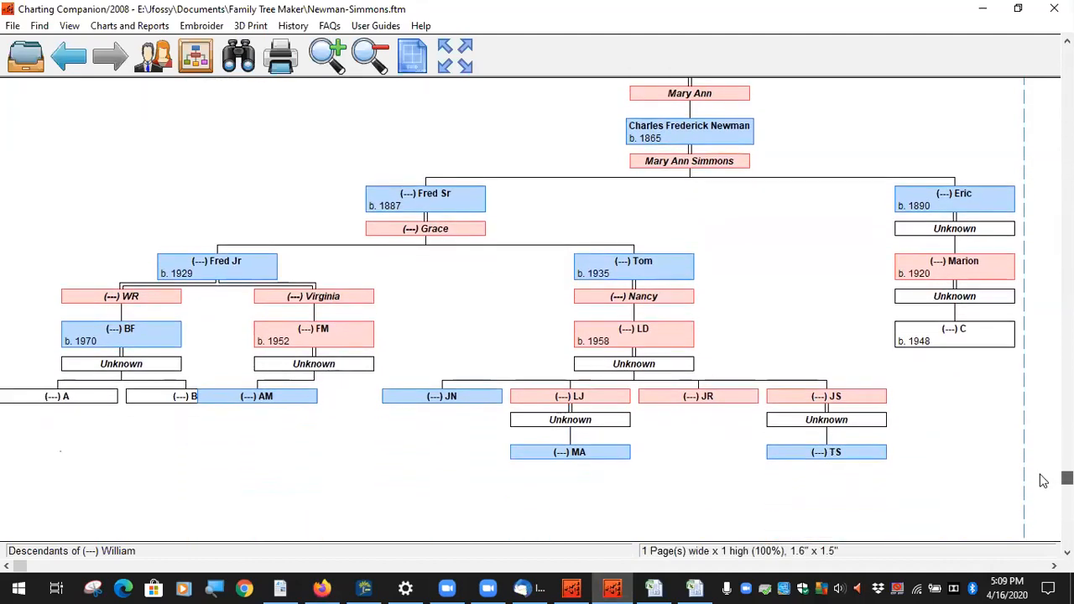
left_click_drag(355, 397, 343, 467)
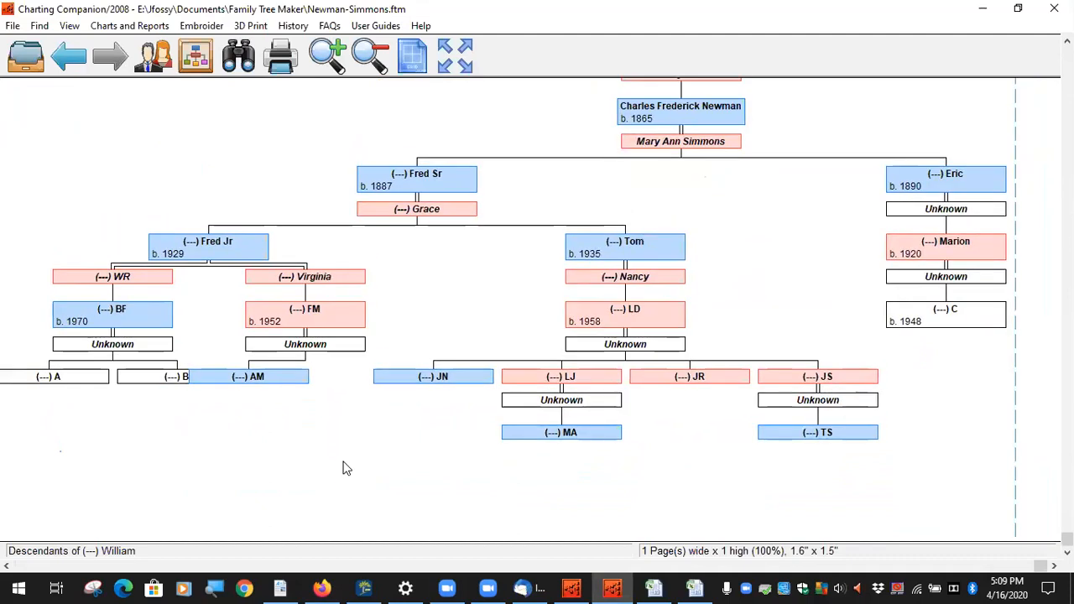
left_click(130, 26)
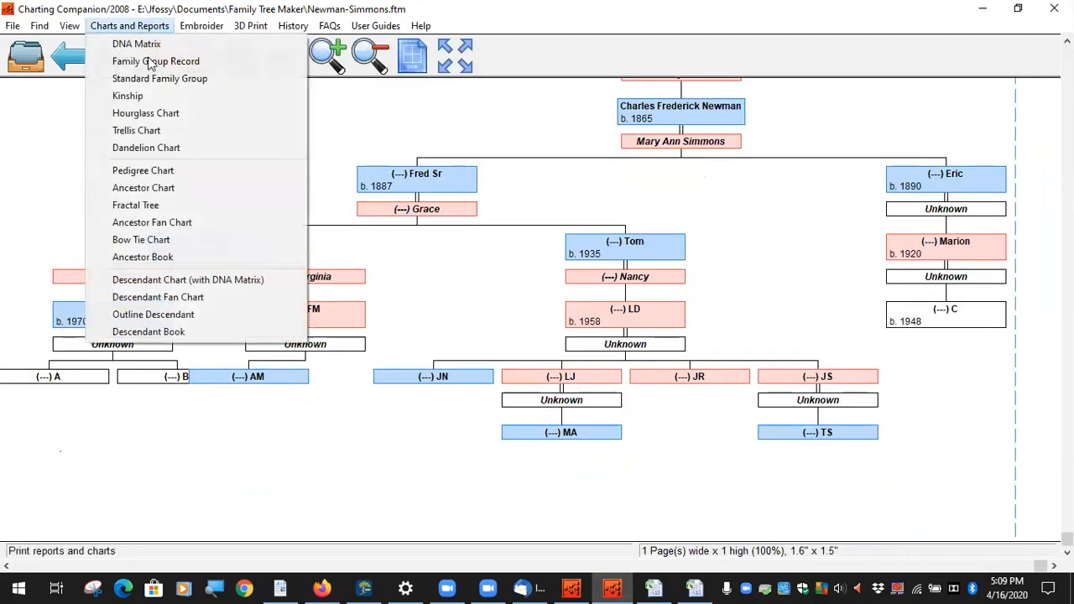
left_click(134, 267)
left_click(420, 80)
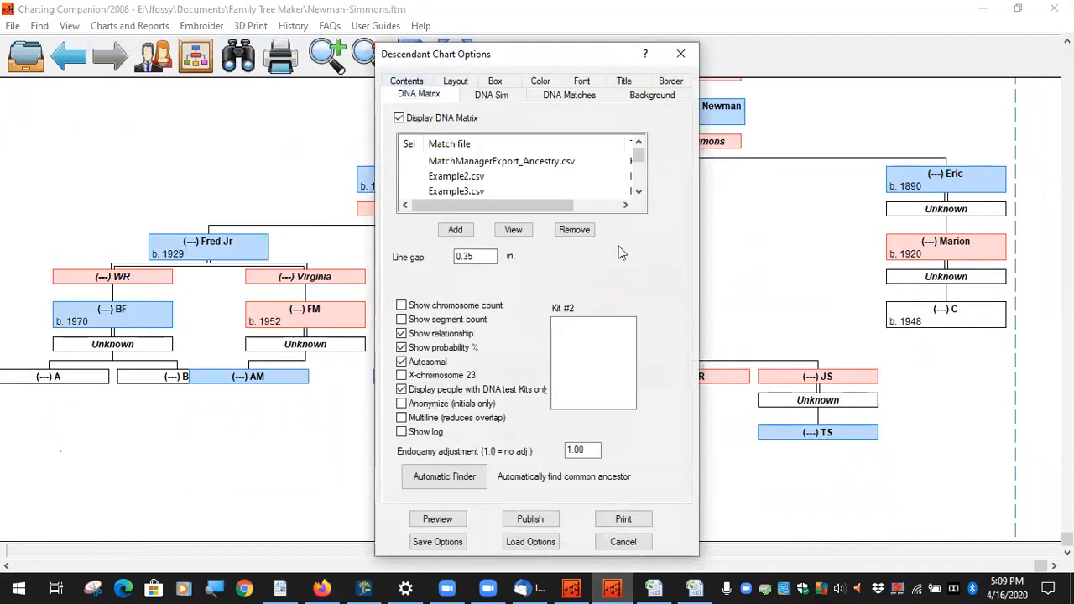
left_click(437, 519)
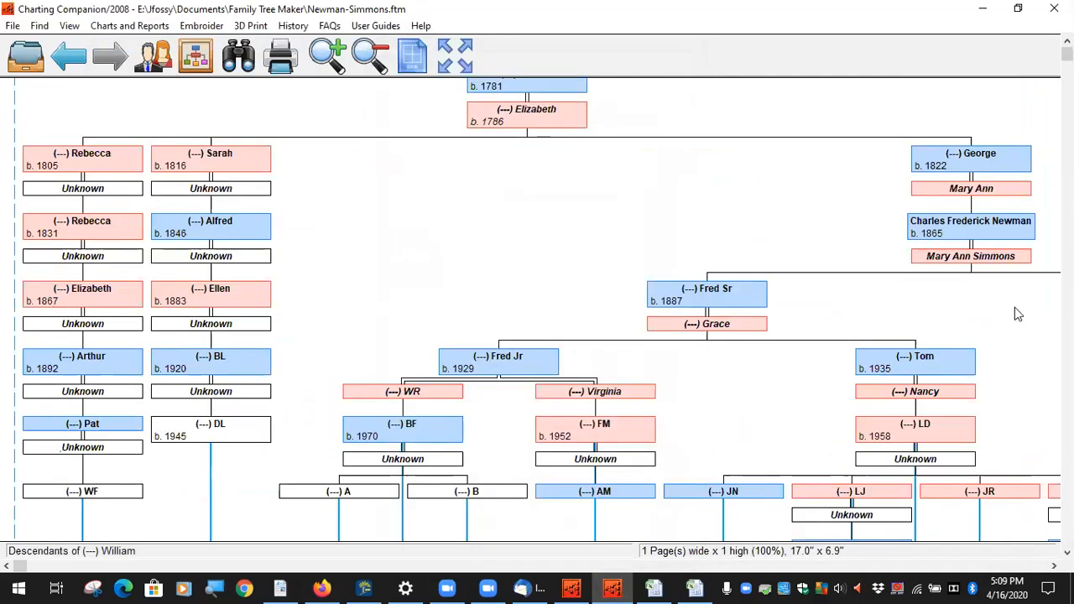
Step: Bring the DNA matrix into view and drag the AM and MA boxes left
left_click_drag(773, 458, 690, 38)
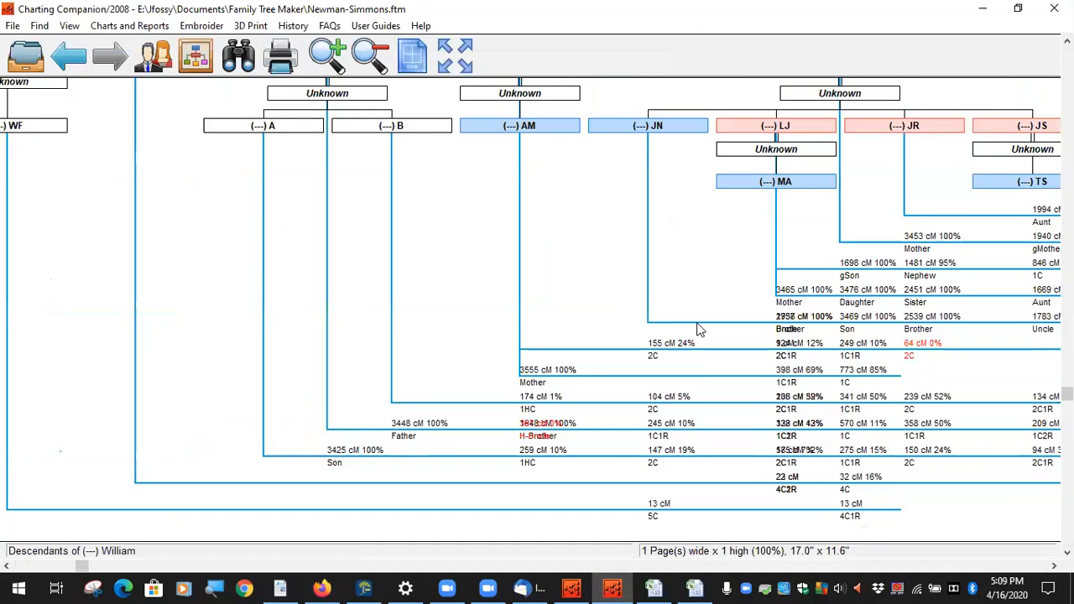
left_click_drag(546, 126, 488, 130)
mouse_move(885, 340)
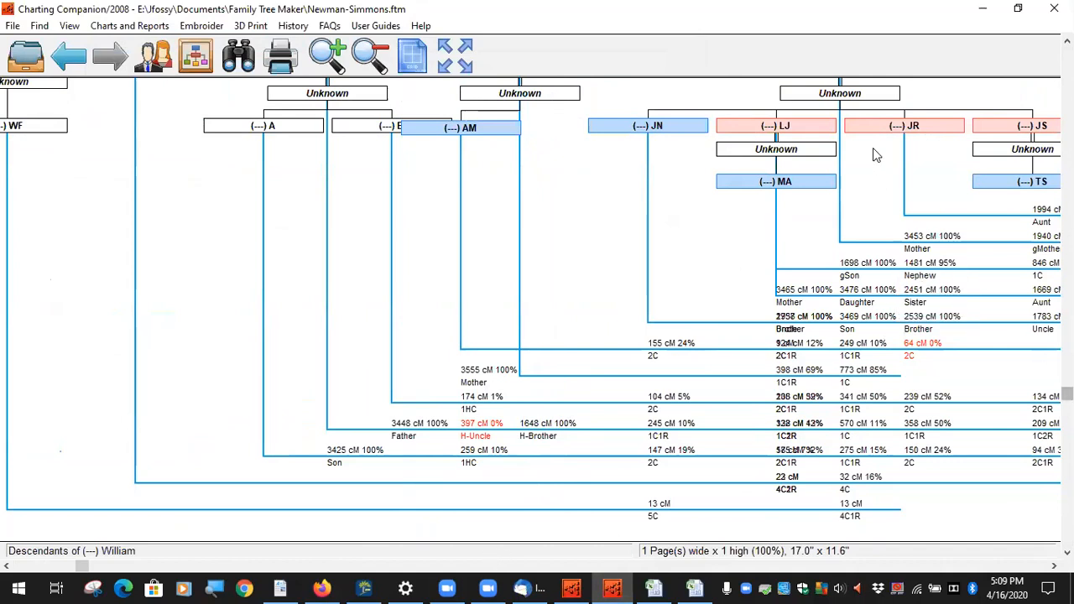
left_click_drag(823, 183, 753, 191)
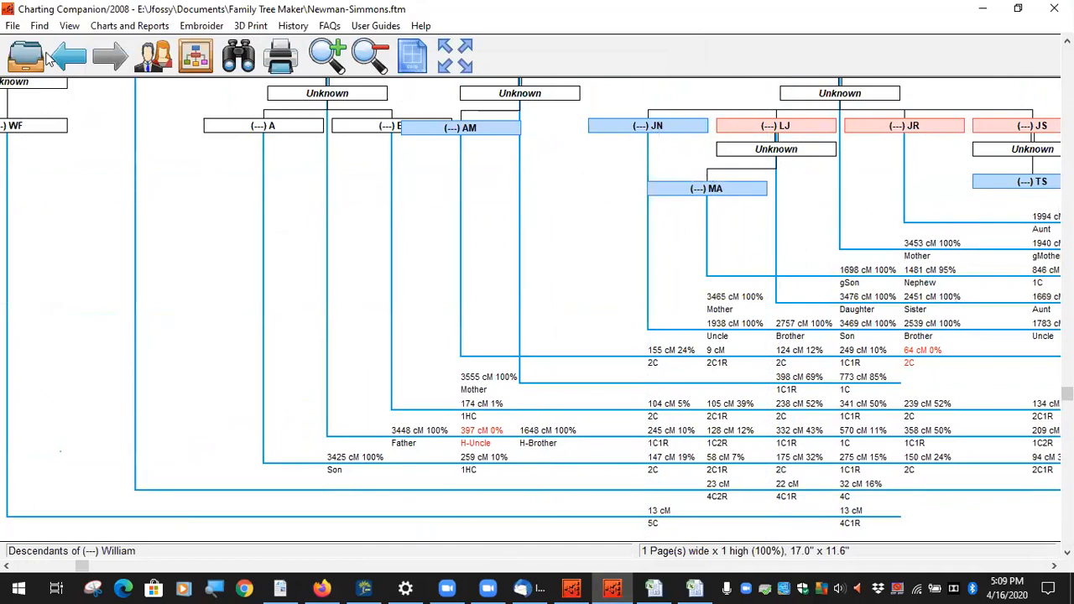
Step: Regenerate the Descendant Chart (with DNA Matrix) using the DNA Matrix options and preview it
left_click(138, 26)
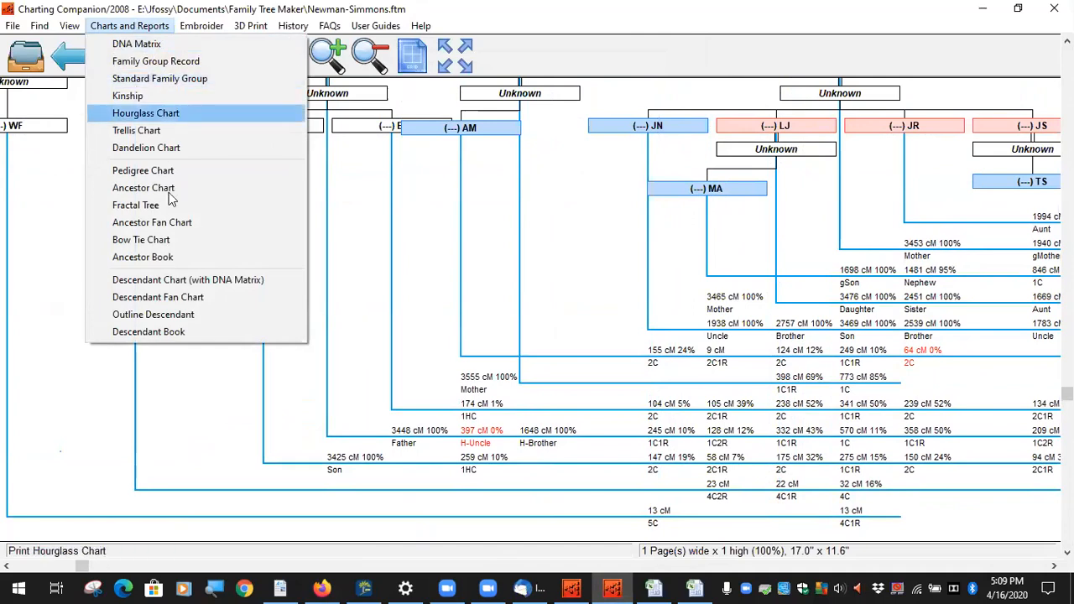
left_click(177, 279)
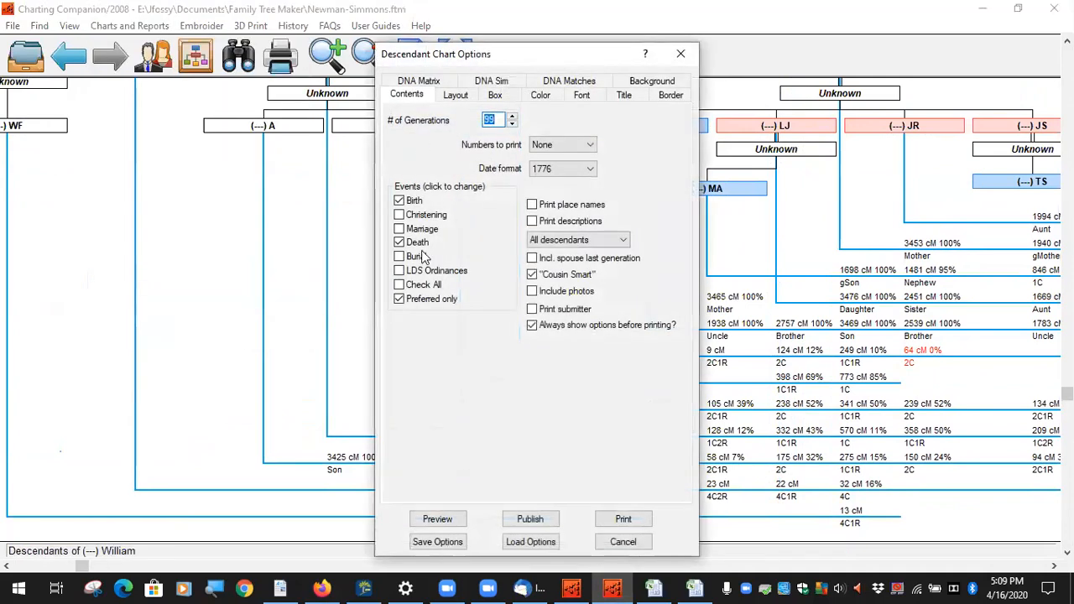
left_click(418, 84)
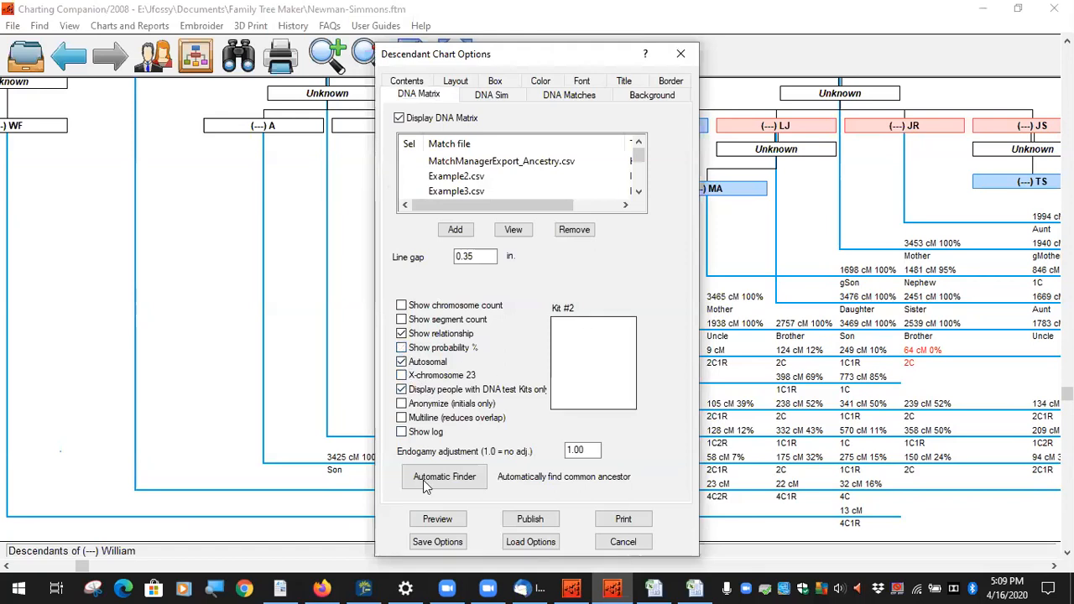
left_click(445, 520)
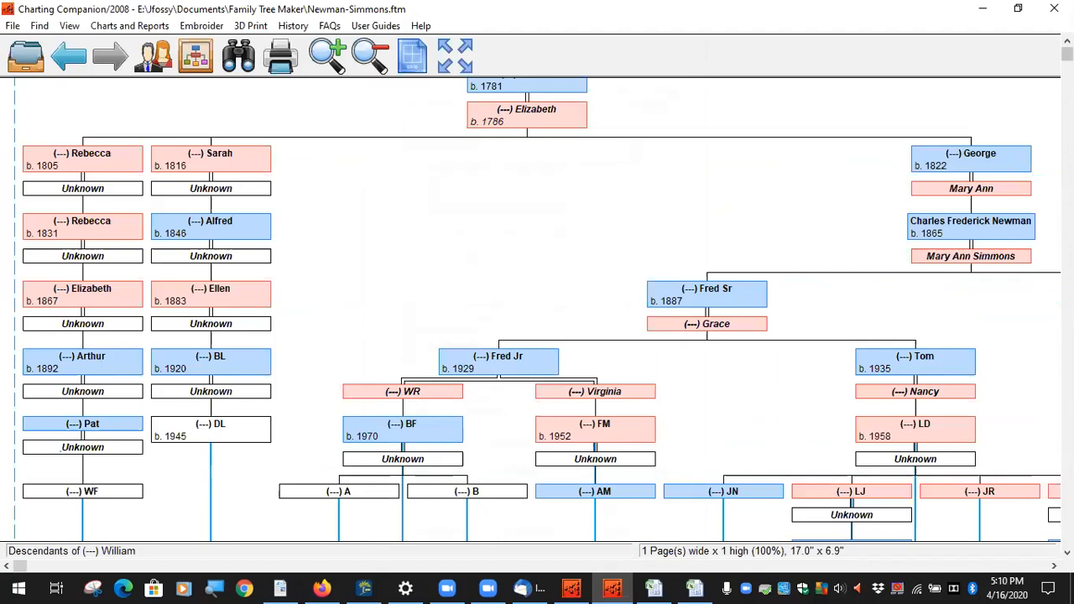
Step: Shift the BF branch and the AM and MA boxes left, checking the cM columns
left_click_drag(810, 351, 828, 49)
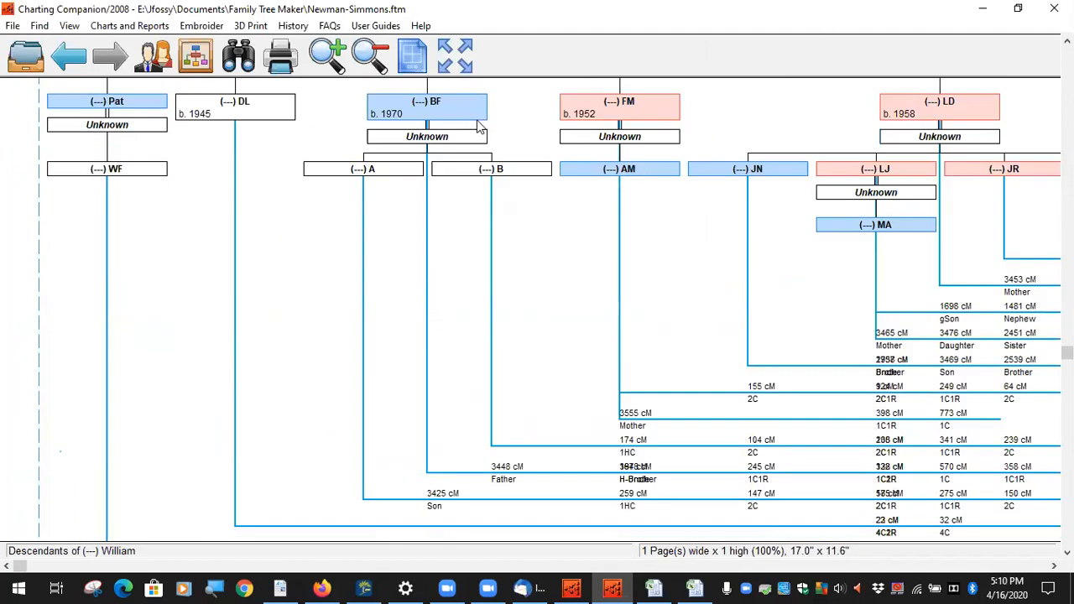
left_click_drag(464, 114, 401, 113)
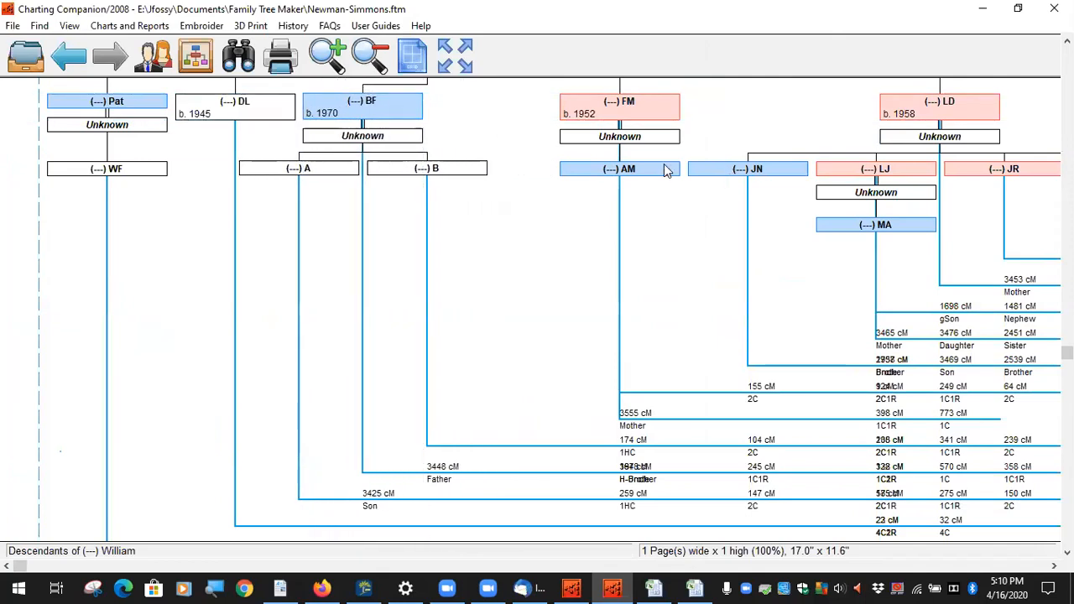
left_click_drag(665, 171, 604, 170)
left_click_drag(915, 225, 851, 223)
left_click_drag(588, 291, 386, 234)
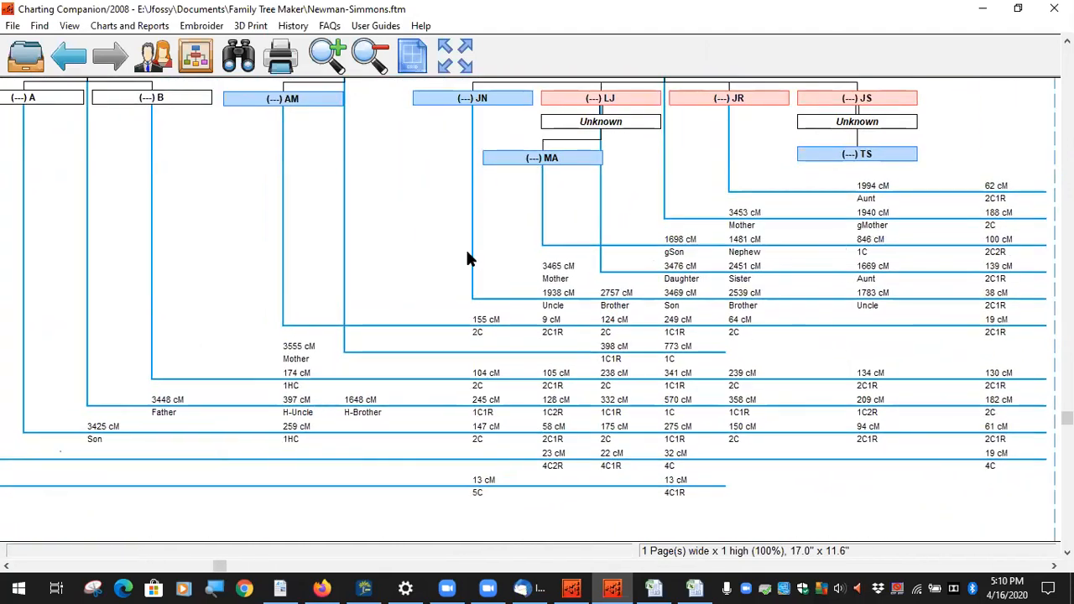
left_click_drag(420, 230, 613, 393)
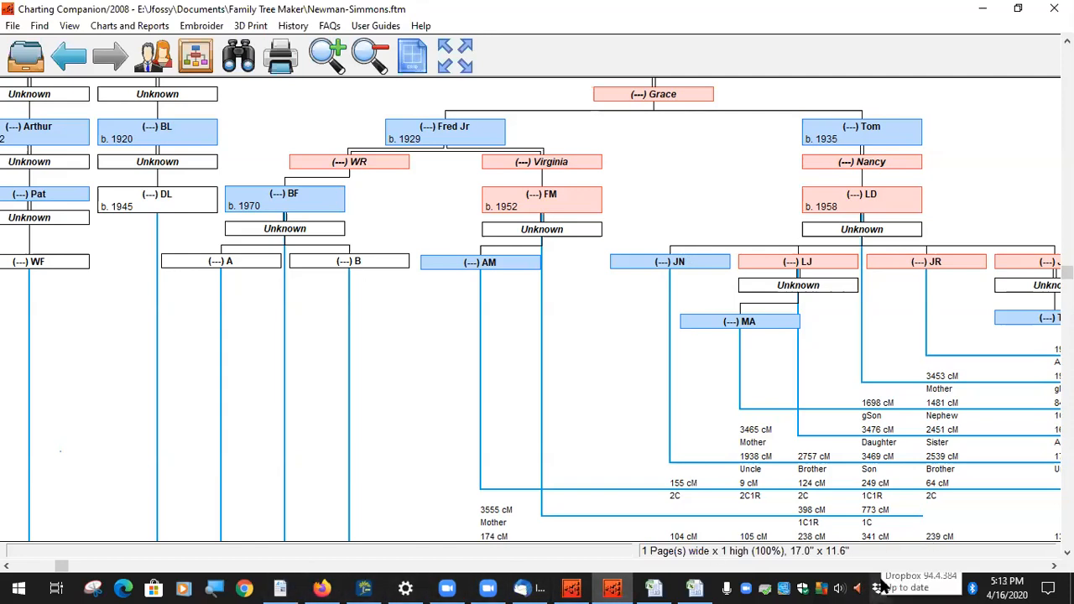
Step: Review the DNA matrix: 3465 cM Mother under MA, 3476 cM Daughter under LJ
mouse_move(644, 586)
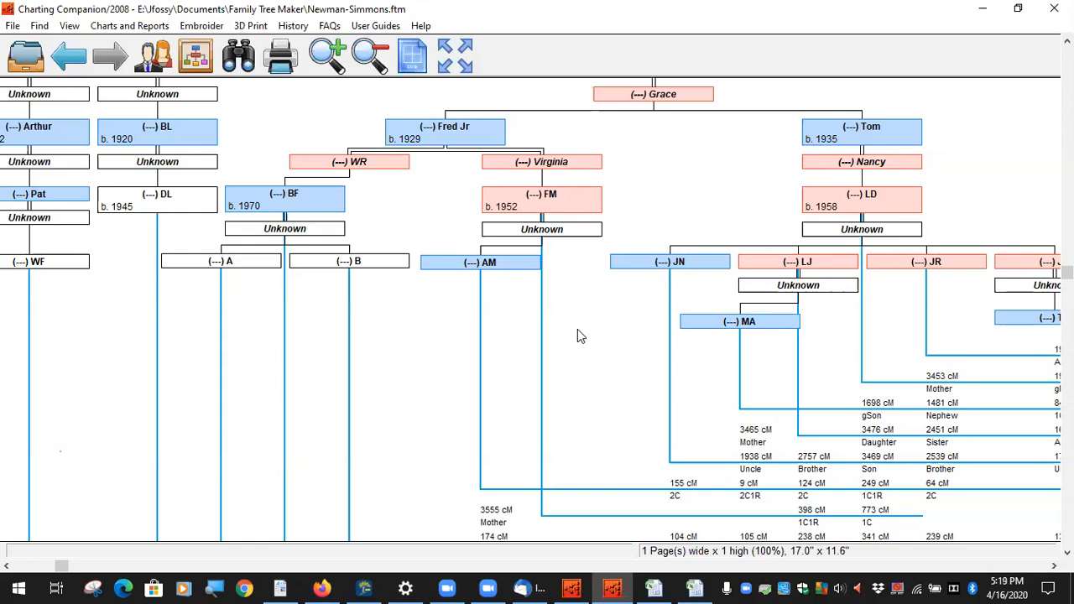
Step: Open Dropbox > Genealogy > Charting Companion and launch Charting Companion & FTM.pdf
left_click(877, 588)
double_click(877, 588)
left_click(210, 270)
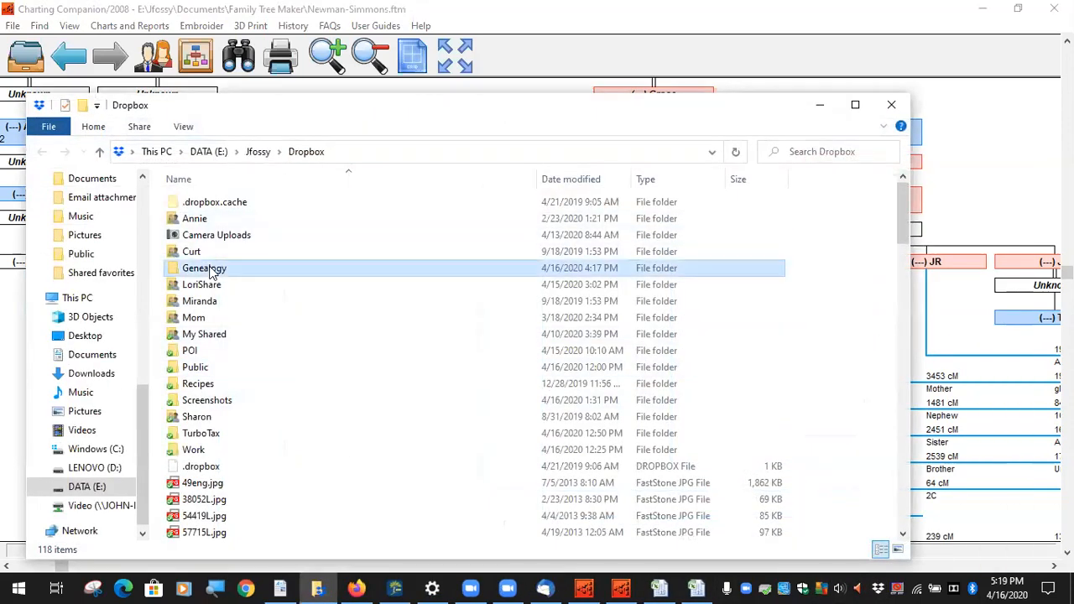
double_click(210, 268)
double_click(220, 202)
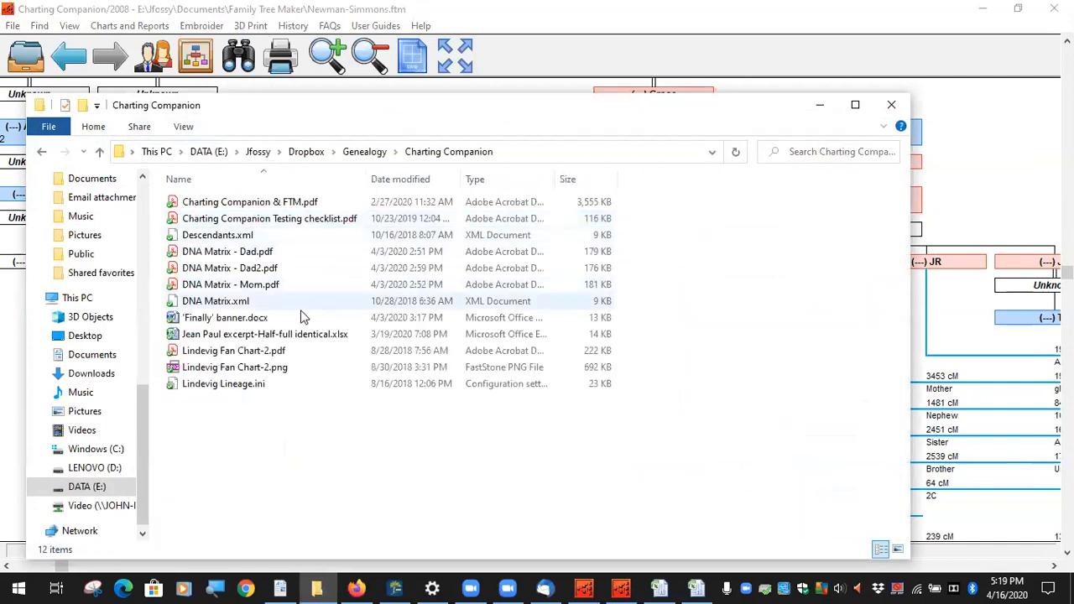
double_click(299, 205)
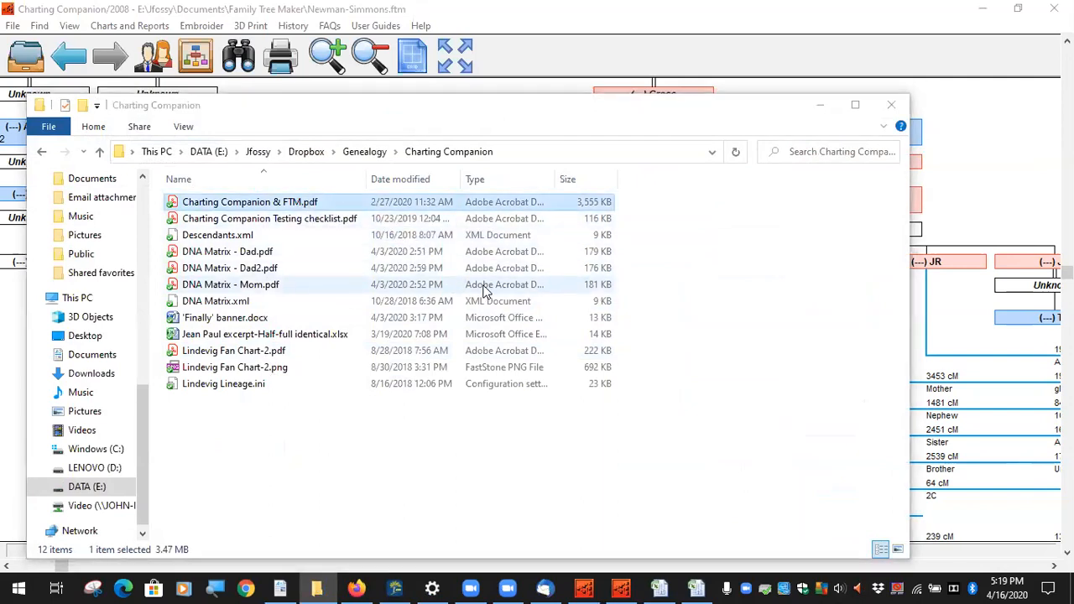
Step: Scroll to page 30, 'Ruby – daughter of Alfred?', and collapse the Tools pane
scroll(581, 383, "down", 20)
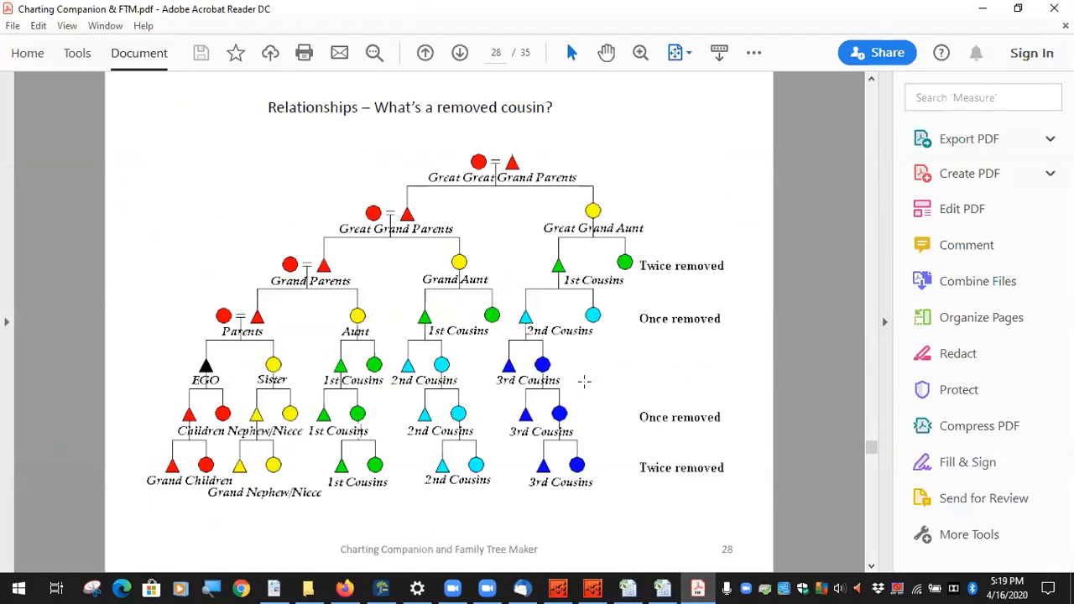
scroll(584, 382, "down", 1)
scroll(585, 382, "down", 1)
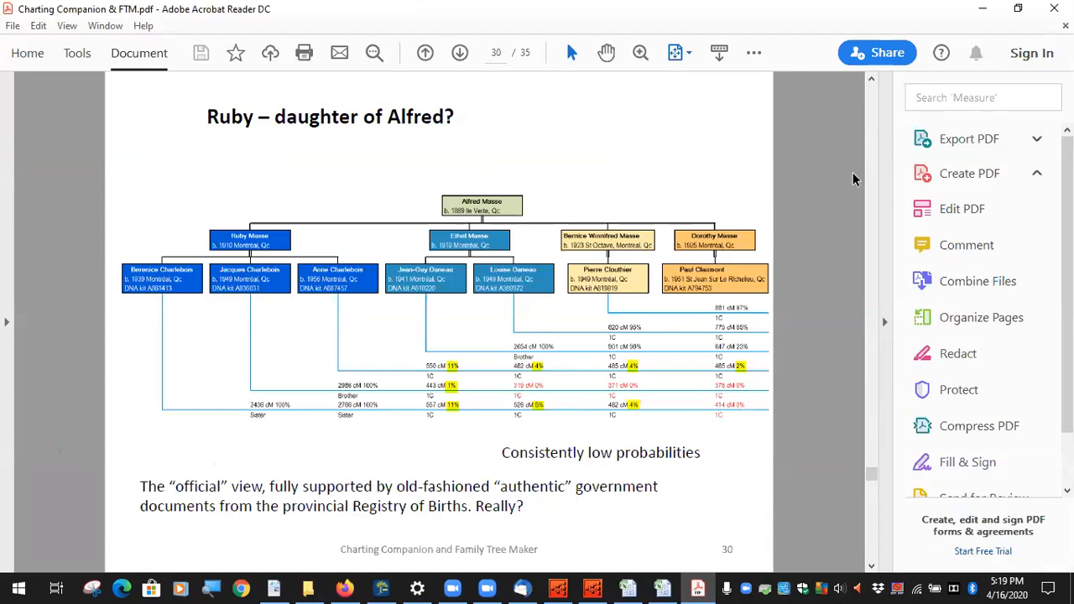
left_click(886, 323)
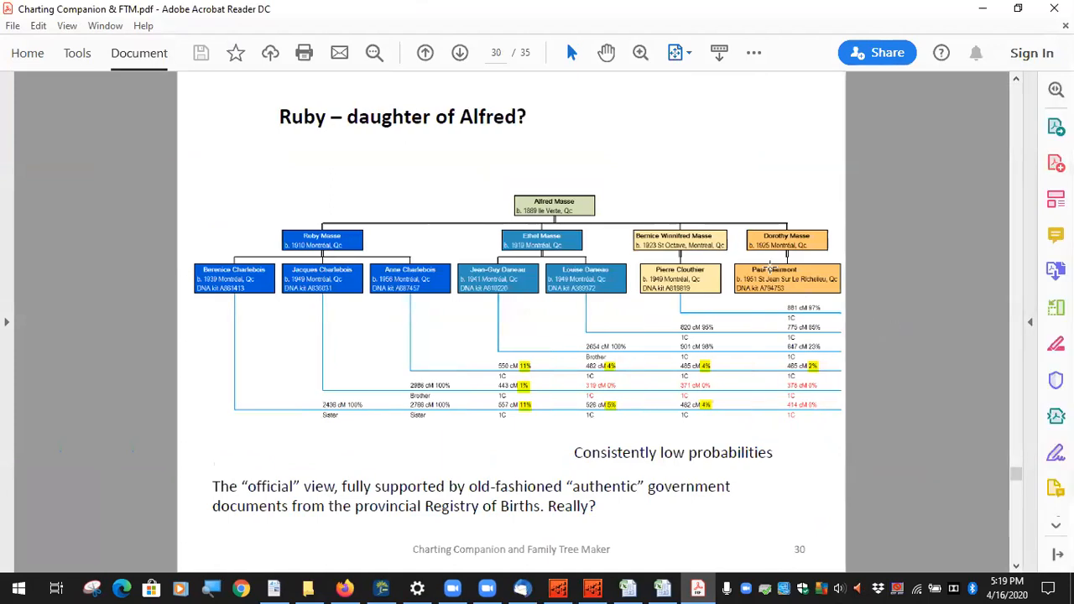
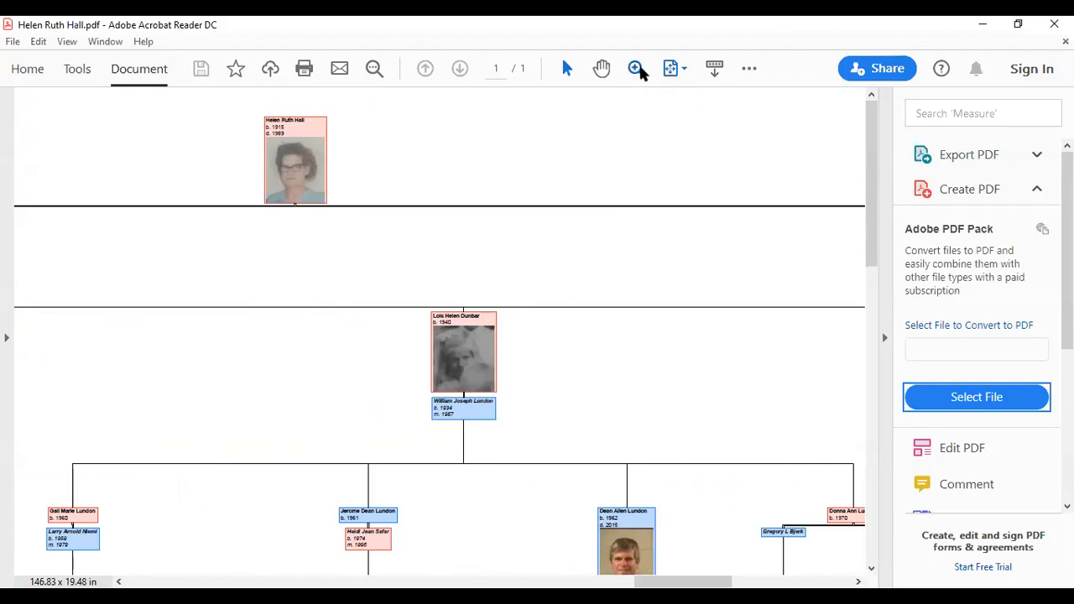
left_click(641, 72)
left_click(687, 108)
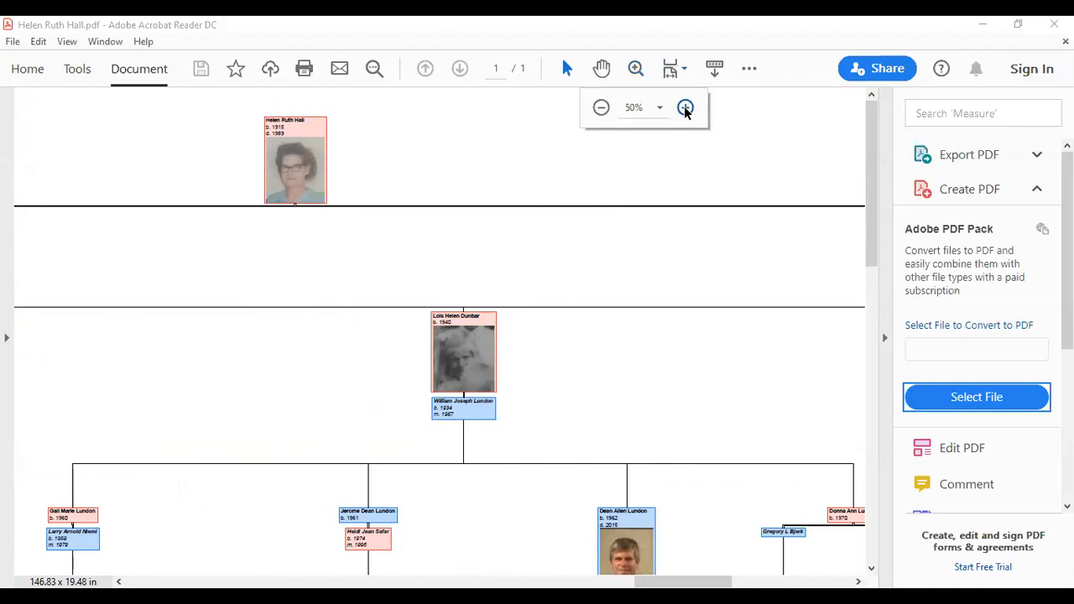
left_click(686, 110)
left_click(686, 108)
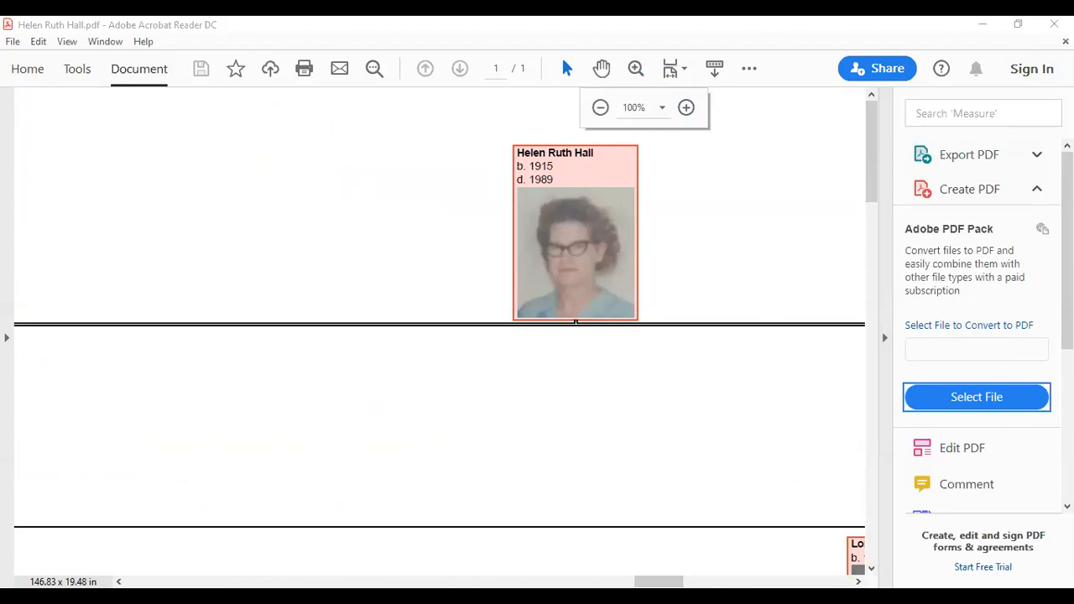
Step: Scroll across the full-size chart to review the descendants' names and photos
left_click_drag(664, 582, 506, 575)
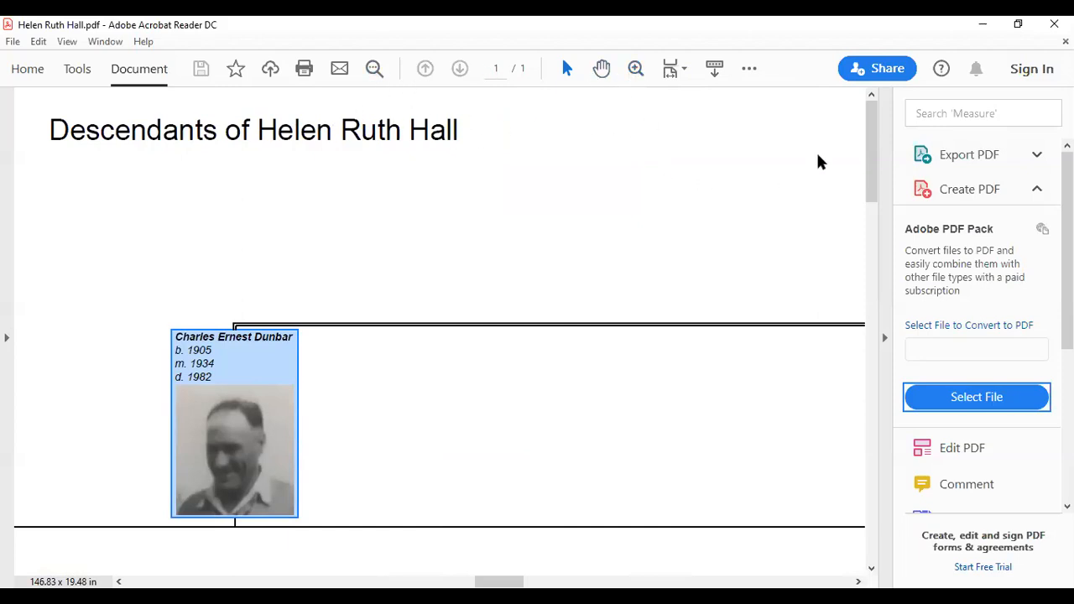
left_click_drag(873, 153, 848, 518)
left_click_drag(479, 581, 336, 571)
left_click_drag(870, 509, 872, 430)
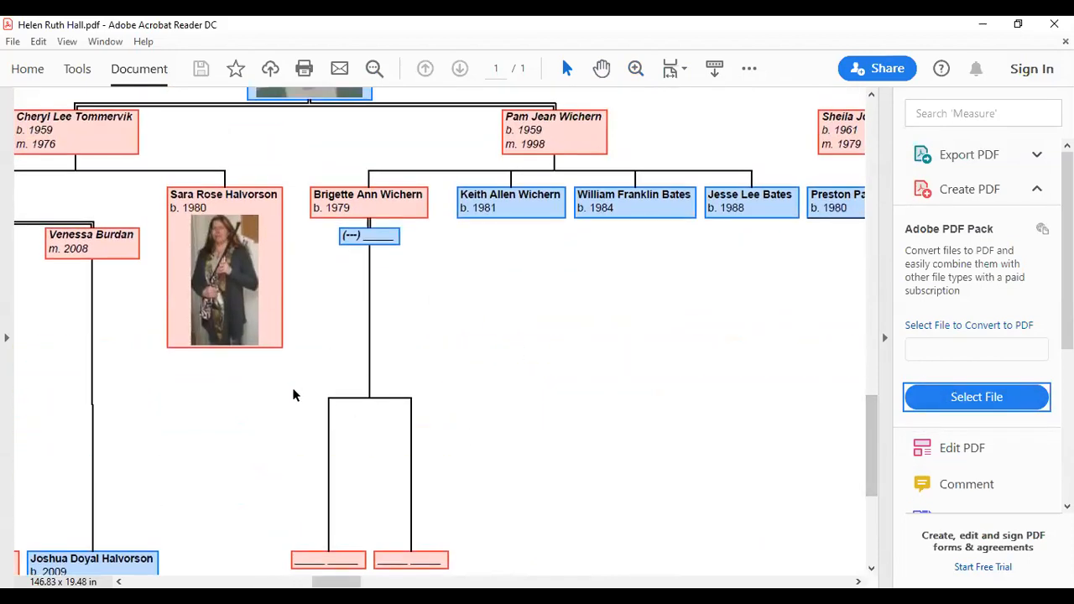
scroll(593, 358, "up", 2)
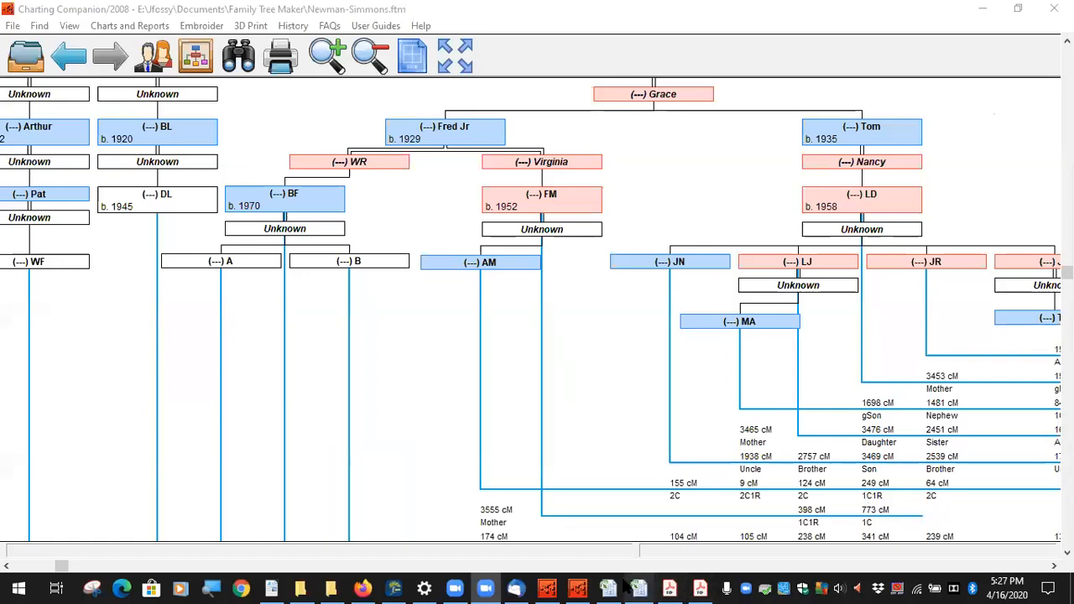
Step: Glance at the Charting Companion & FTM PDF, then bring Charting Companion back to the front
left_click(579, 588)
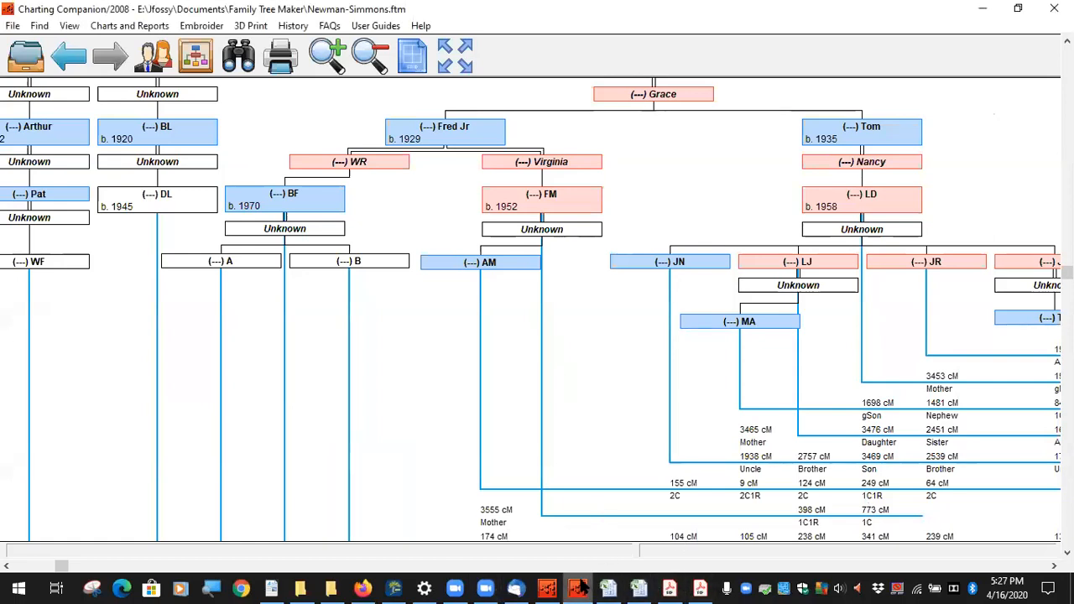
left_click(579, 588)
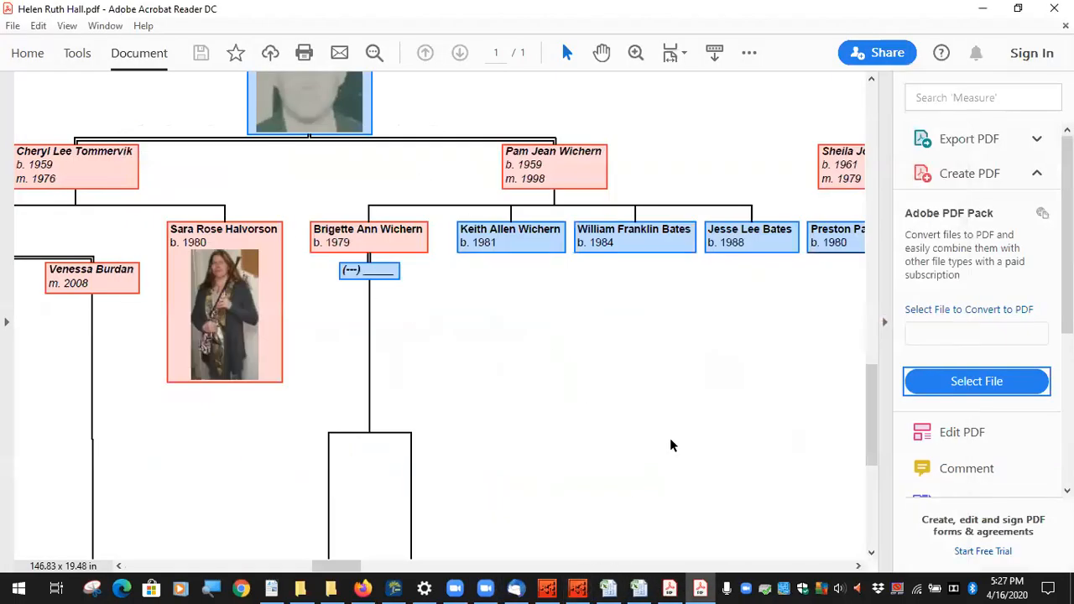
left_click(702, 588)
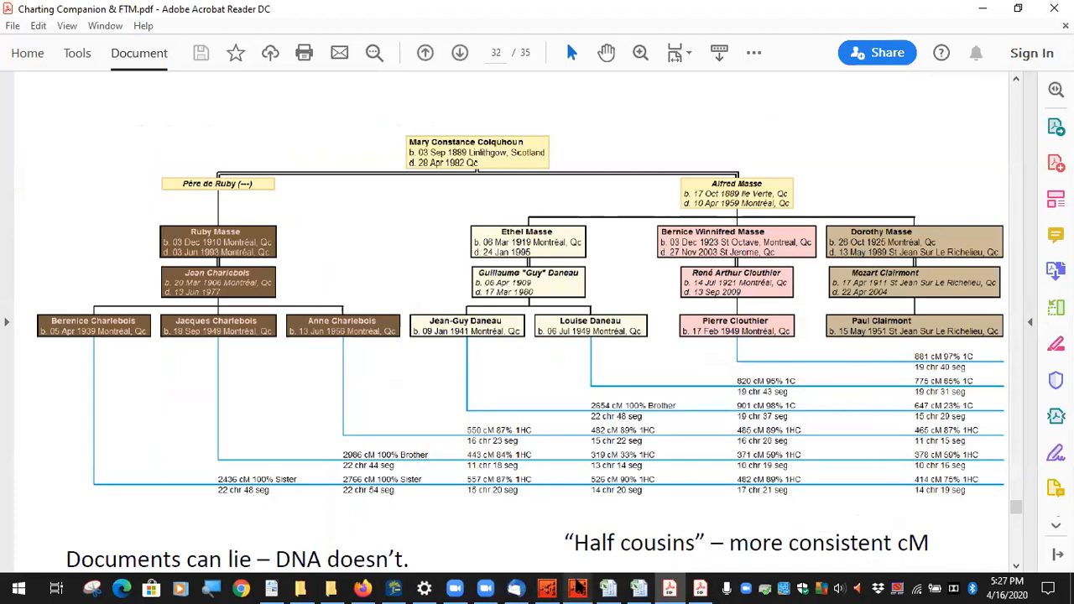
left_click(577, 587)
Step: Preview William's Descendant Chart (with DNA Matrix) and pan to its 'Descendants of William' title
left_click(149, 30)
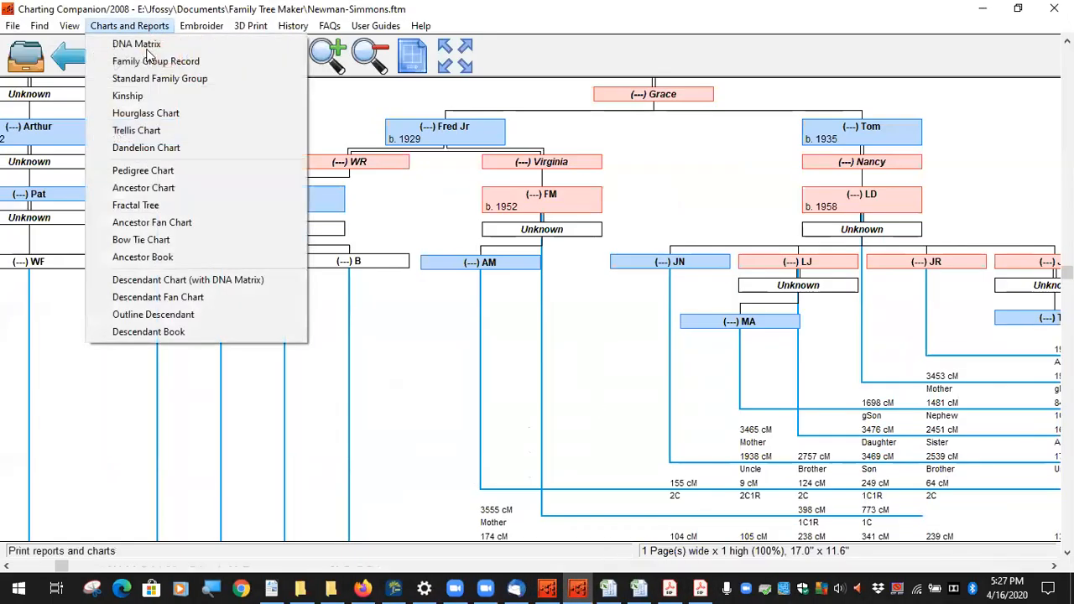
left_click(188, 280)
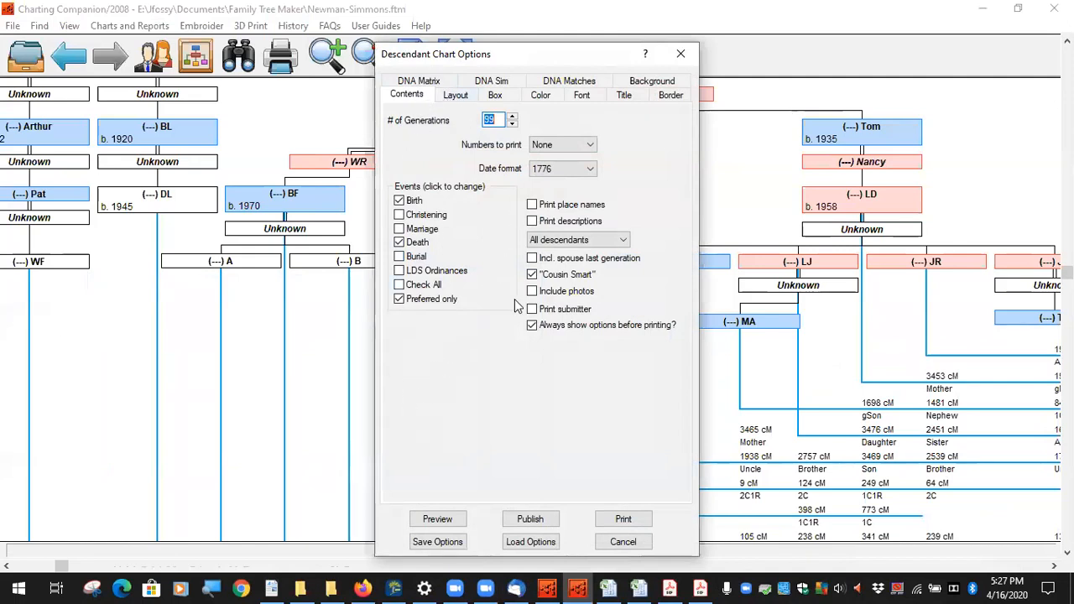
left_click(439, 517)
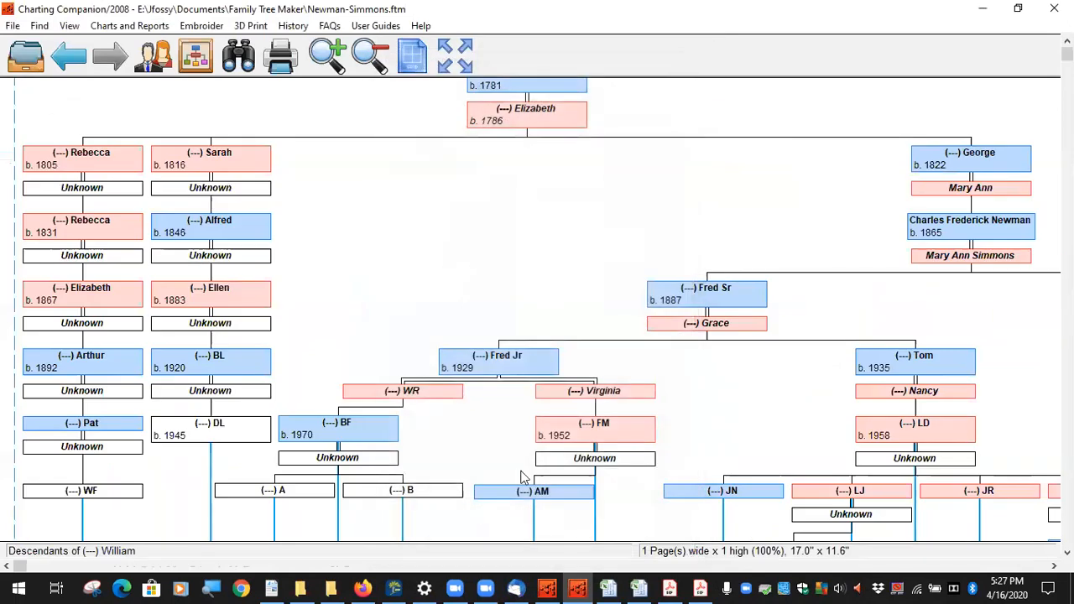
left_click_drag(586, 314, 374, 214)
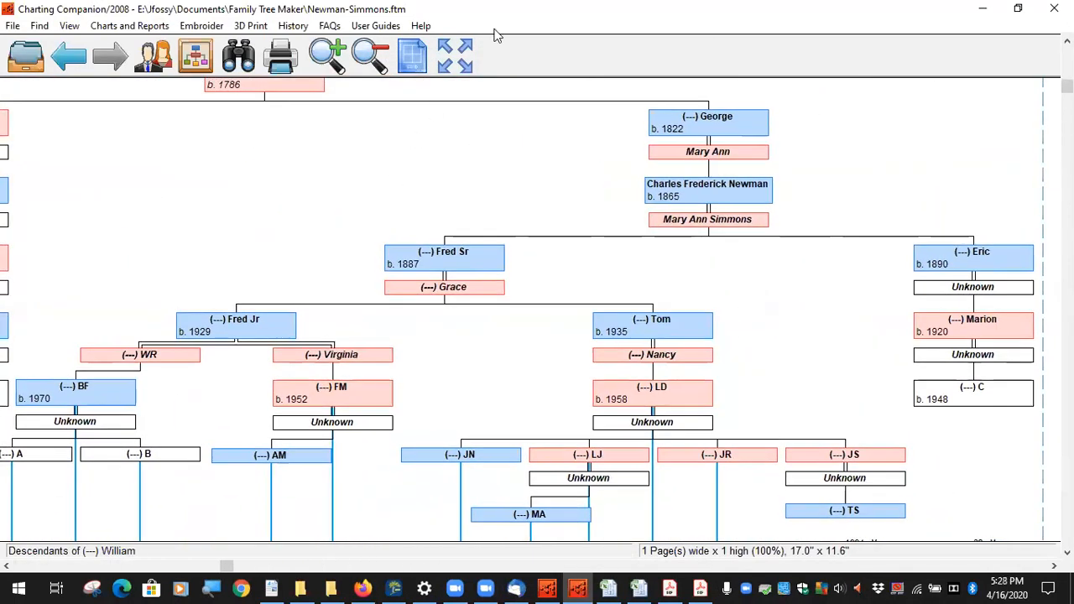
left_click_drag(621, 125, 480, 324)
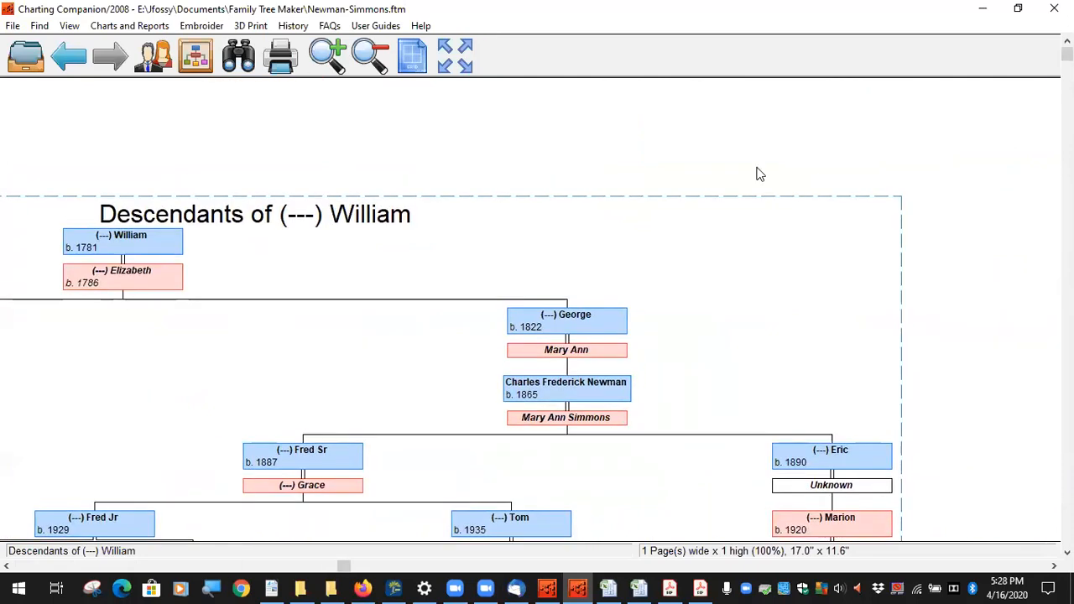
left_click_drag(715, 285, 941, 156)
left_click_drag(468, 229, 490, 352)
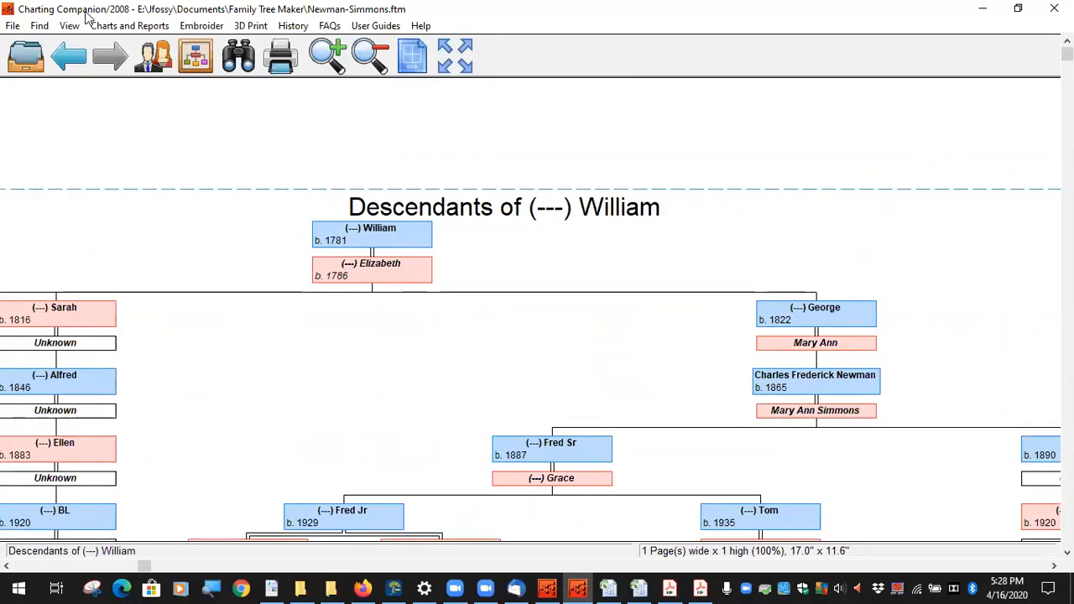
Step: Turn off Display DNA Matrix in Descendant Chart Options and preview the chart
left_click(132, 31)
left_click(409, 81)
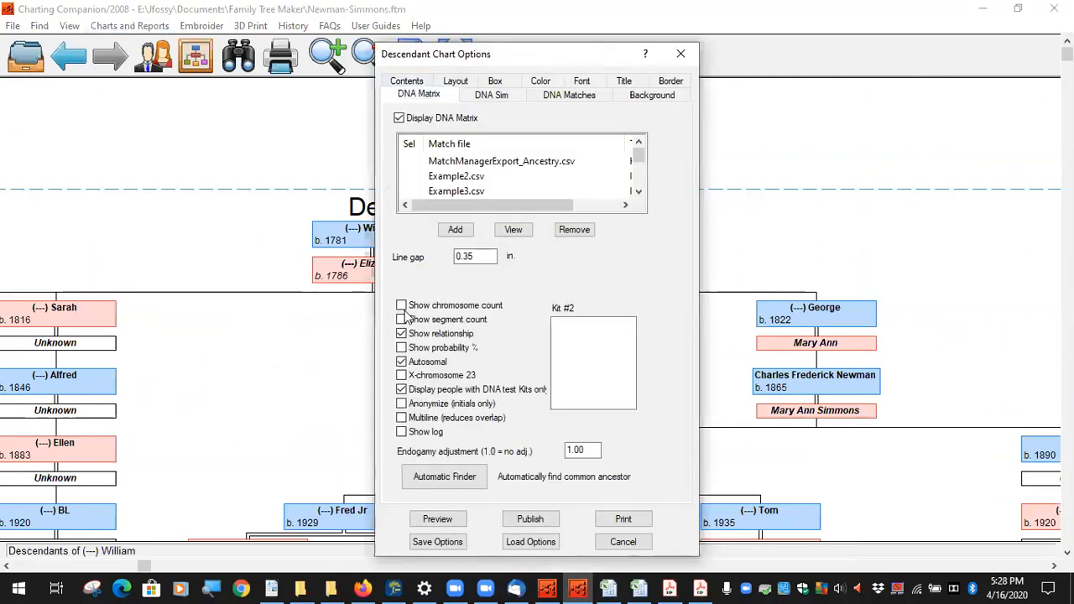
left_click(399, 120)
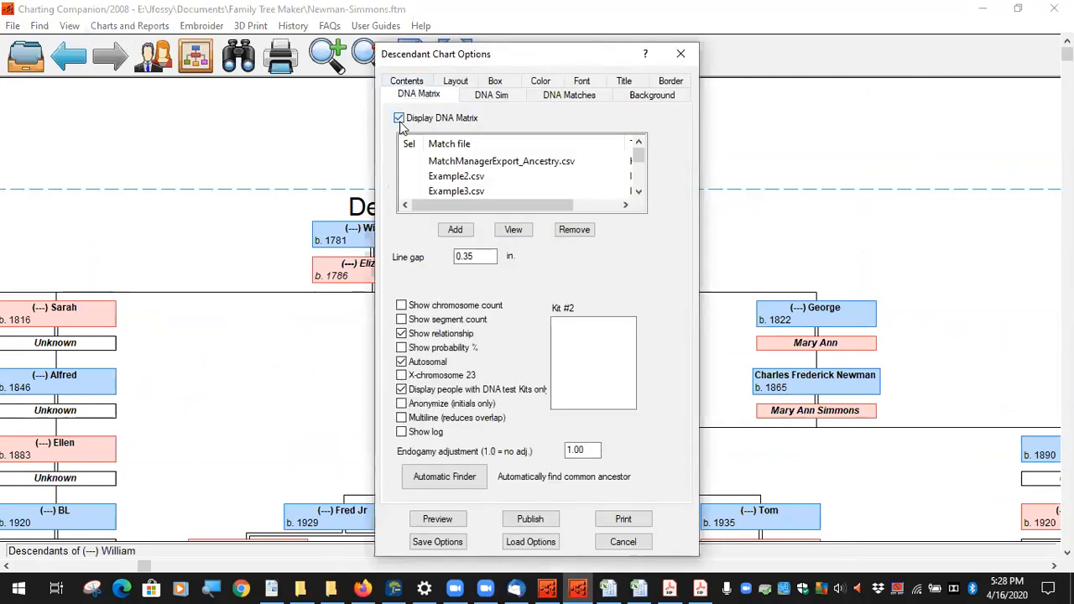
left_click(437, 520)
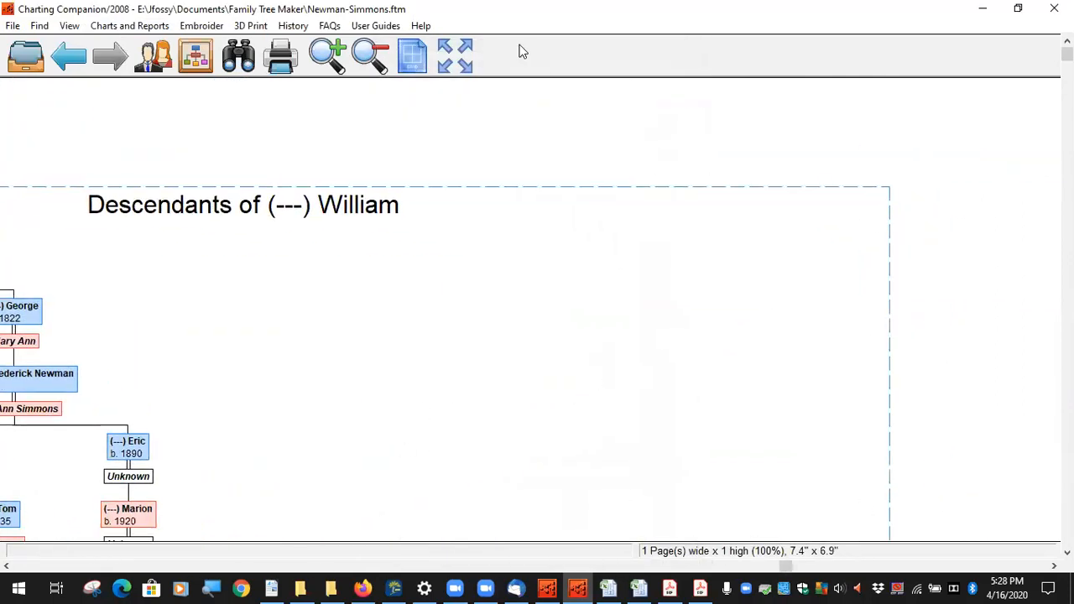
Step: Fit the chart to one page by decreasing the page size, then pan over it
left_click(453, 68)
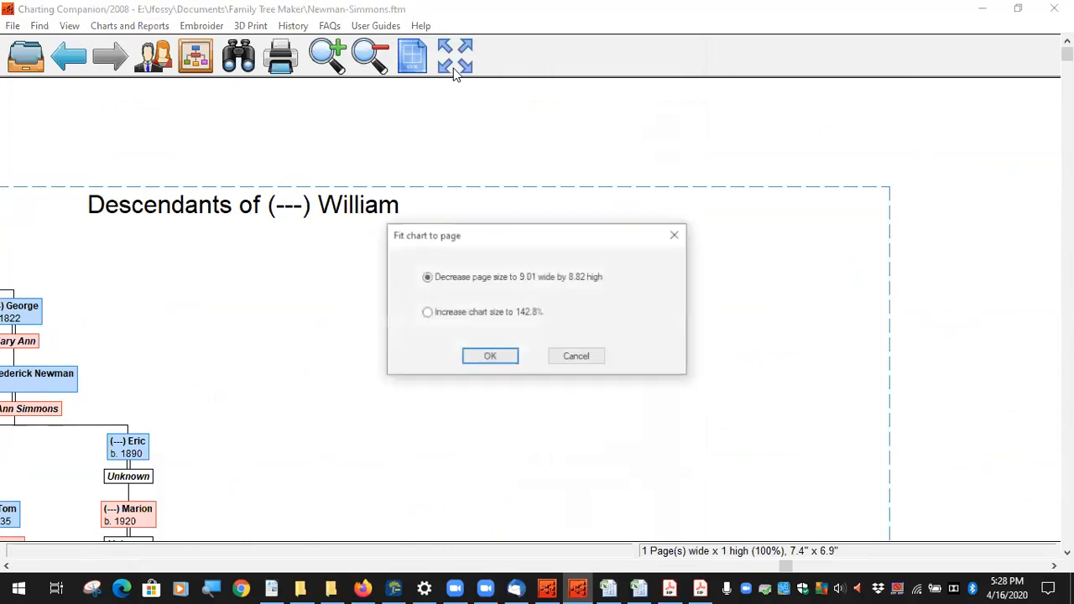
left_click(490, 356)
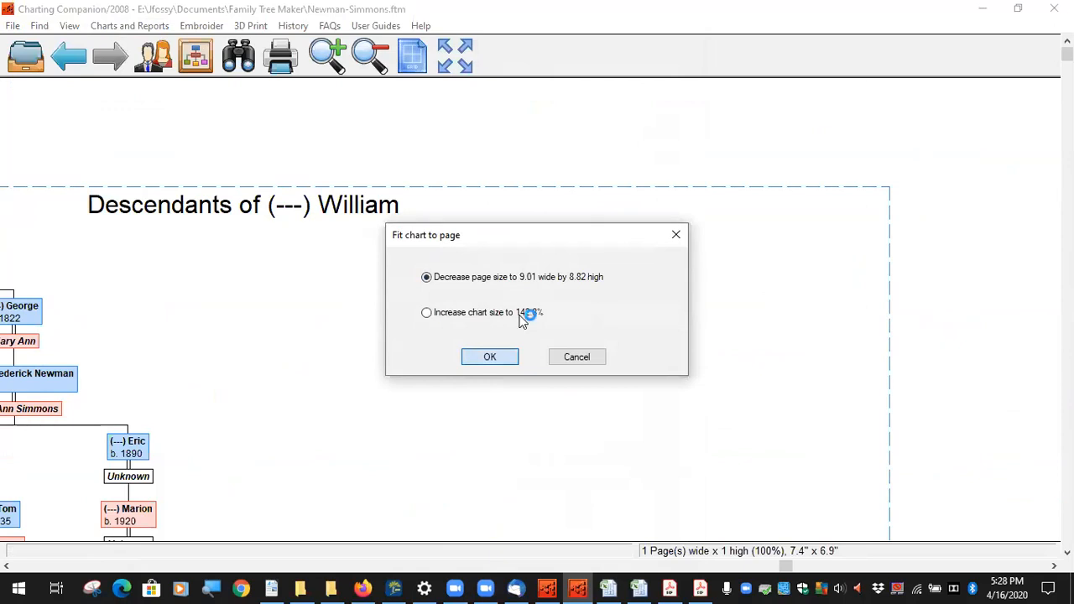
left_click_drag(476, 414, 508, 241)
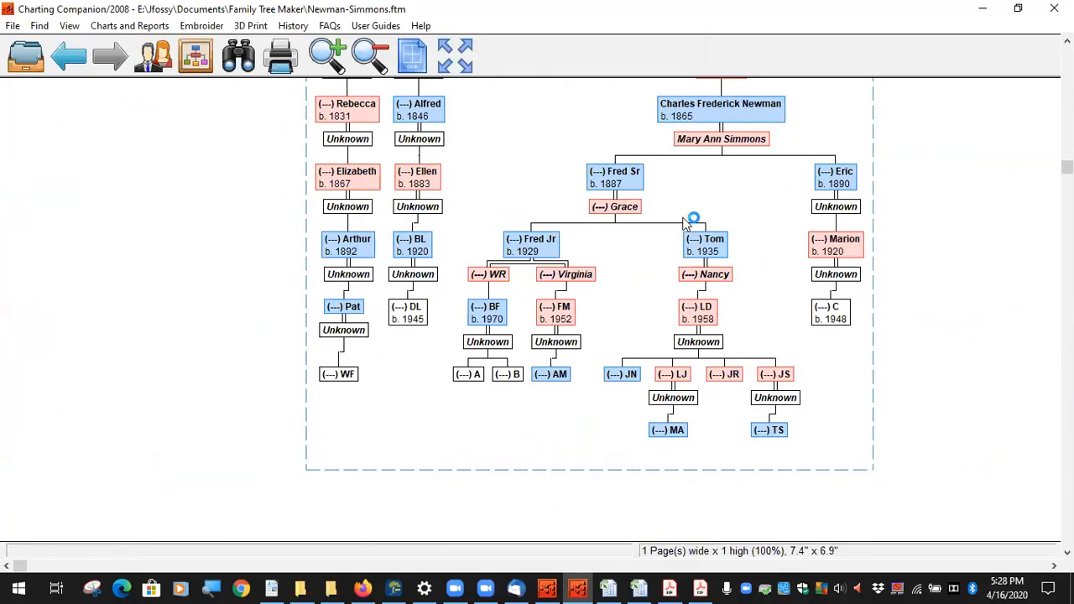
left_click_drag(674, 201, 561, 383)
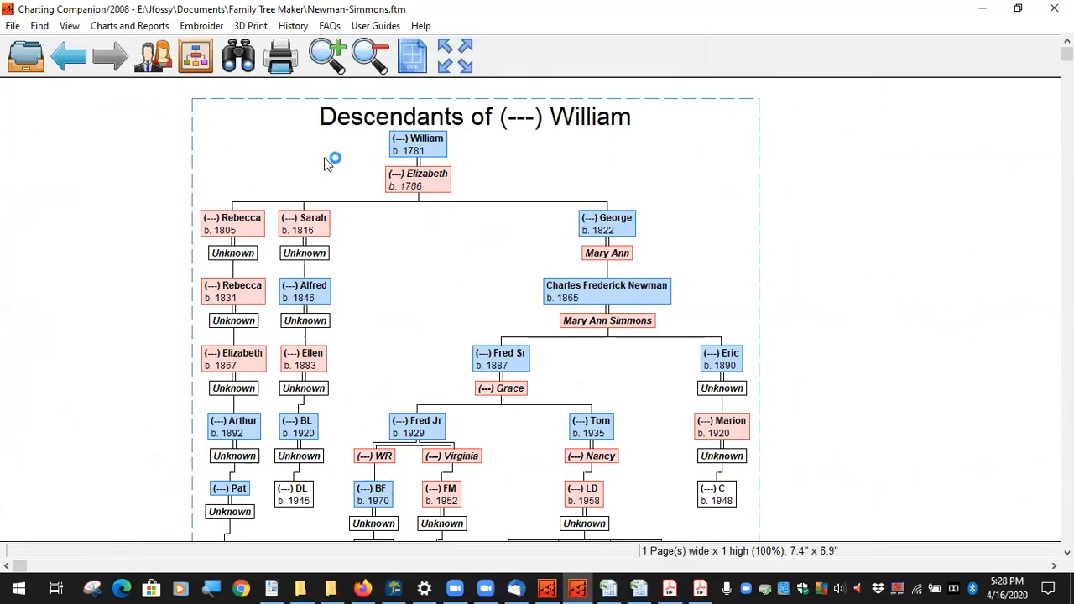
Step: On the Box tab, enter 4, set minimum box width 3 and photo height limit 3
left_click(130, 26)
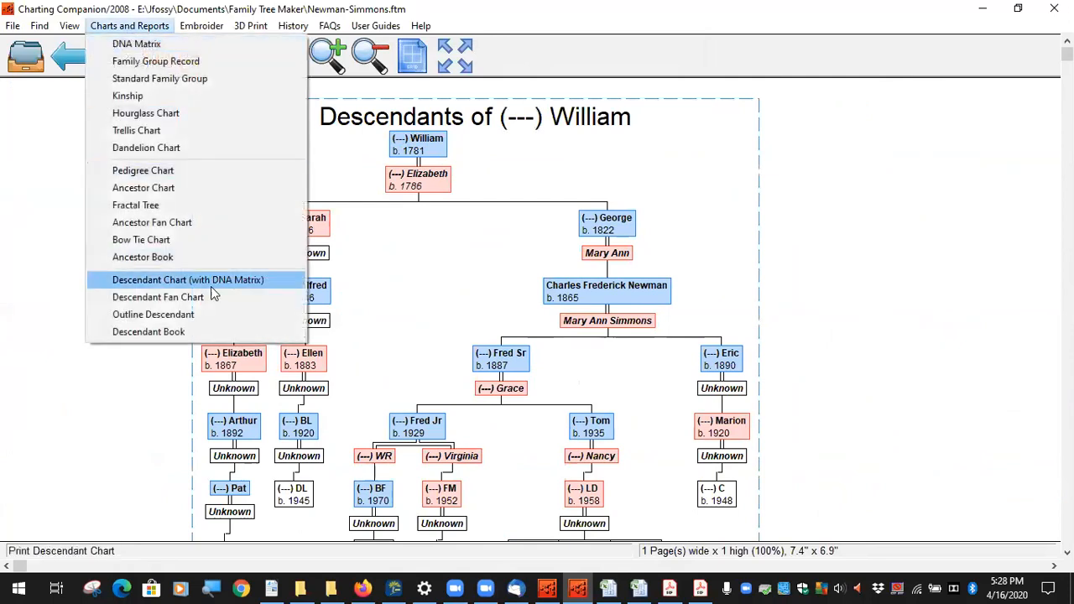
left_click(212, 284)
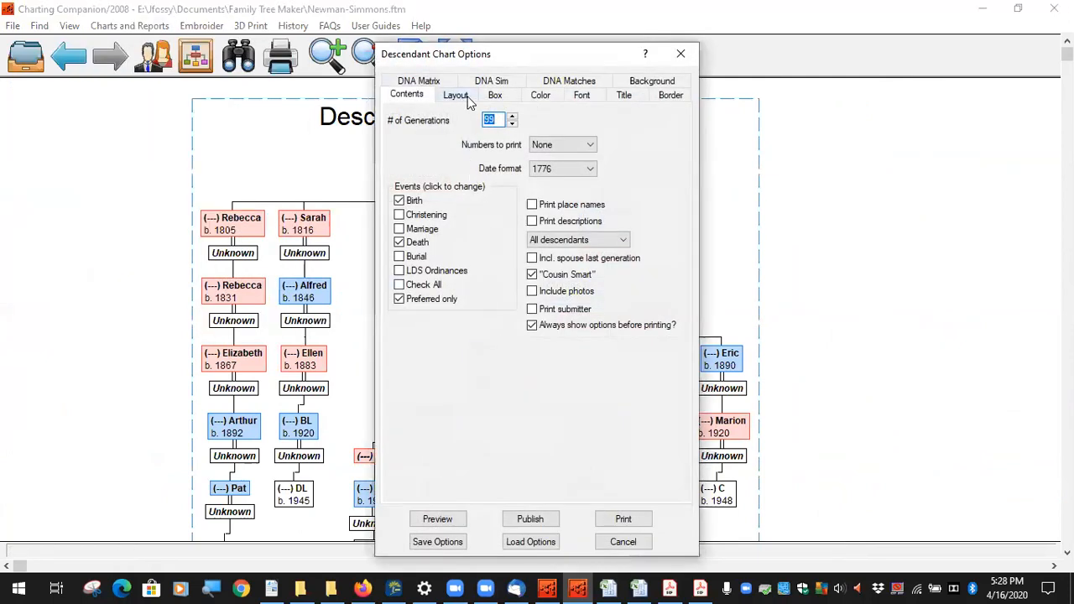
left_click(495, 95)
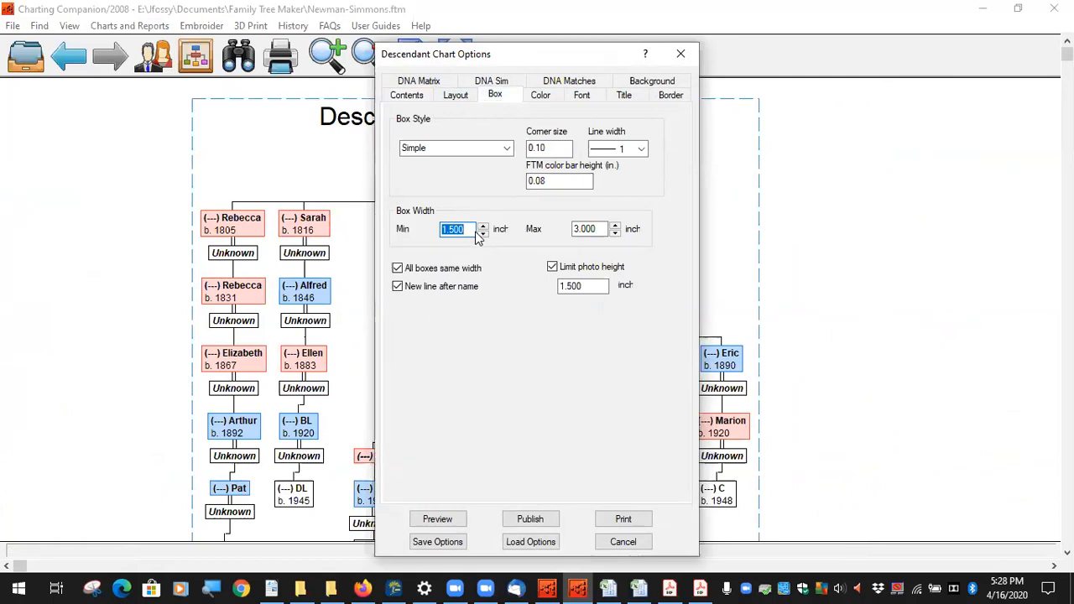
type("4")
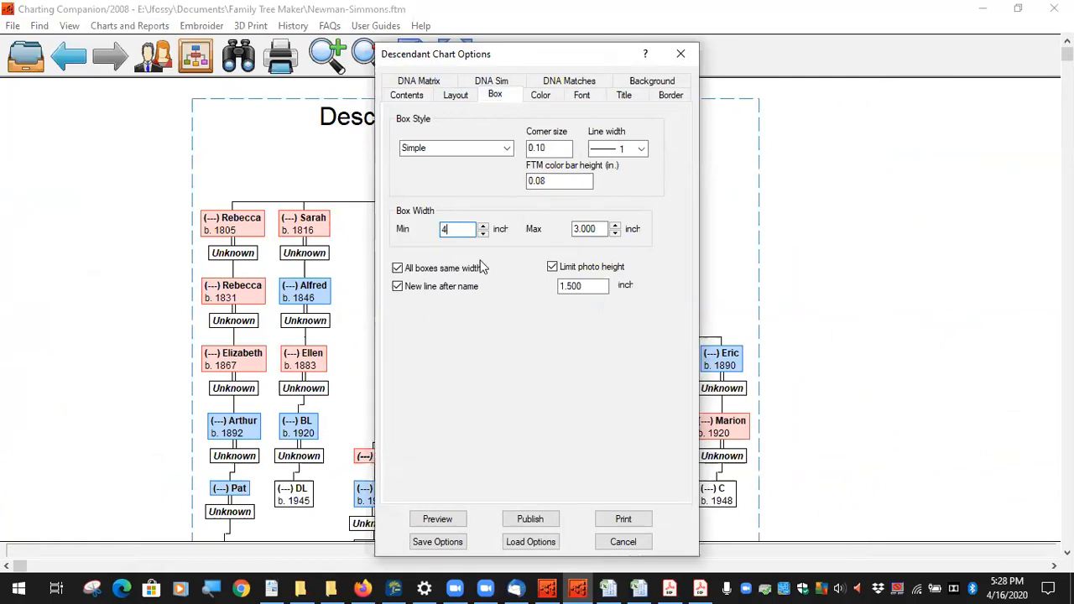
left_click_drag(472, 229, 408, 220)
type("3")
left_click_drag(587, 288, 521, 288)
type("3")
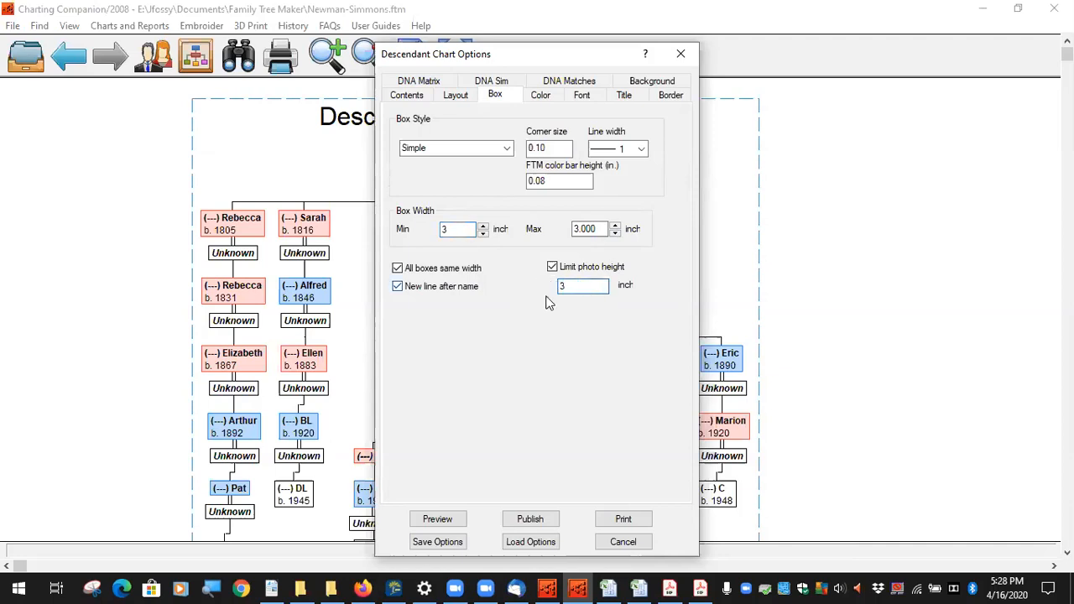
Step: Set Box Style to Octagon with line width 3 and preview the redrawn chart
left_click(507, 149)
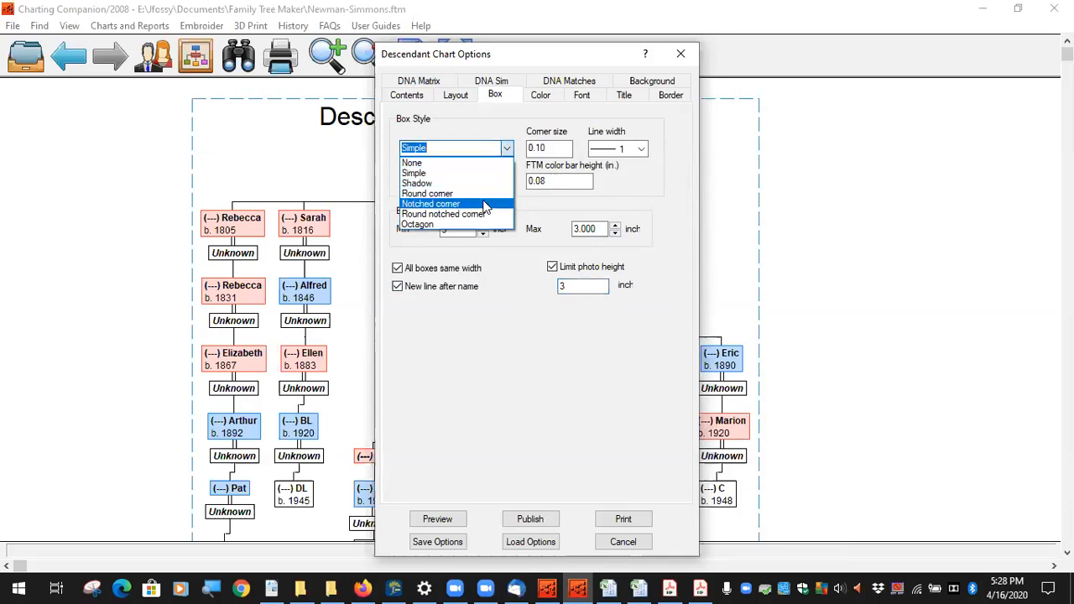
left_click(467, 224)
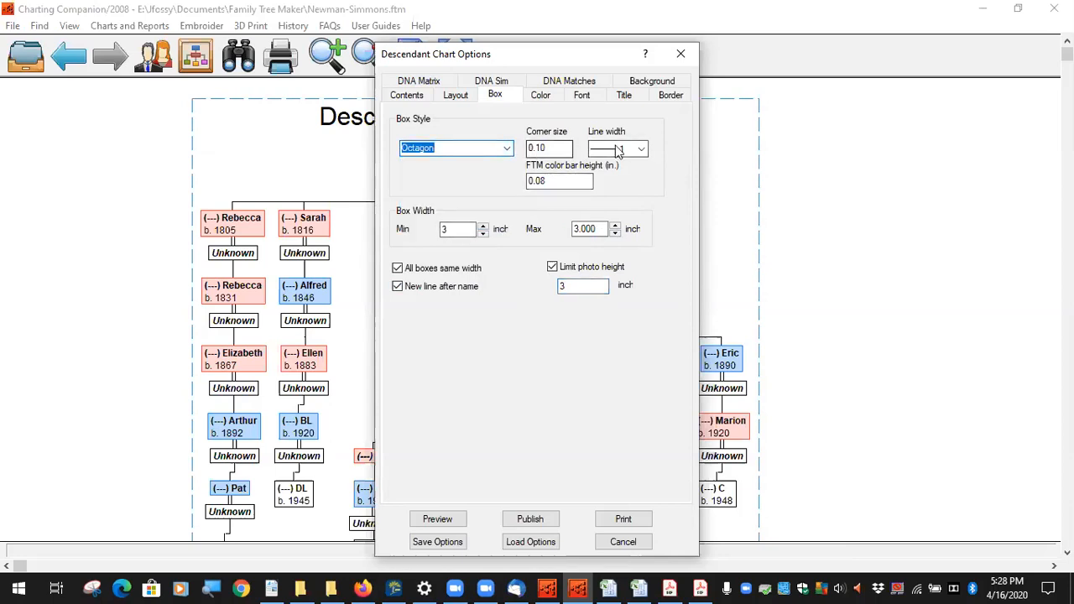
left_click(641, 149)
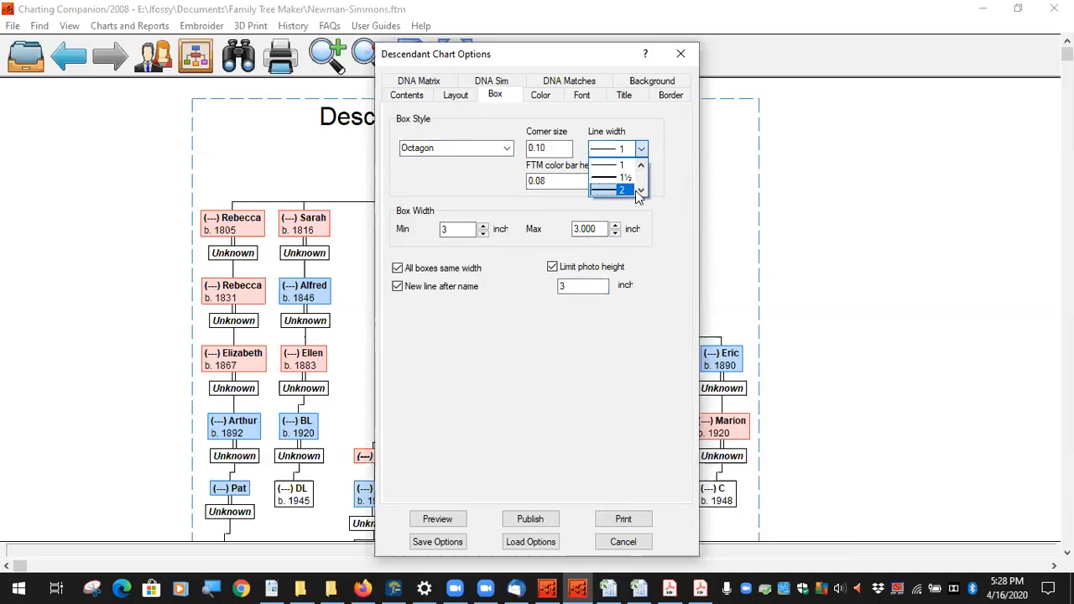
left_click(640, 191)
left_click(619, 192)
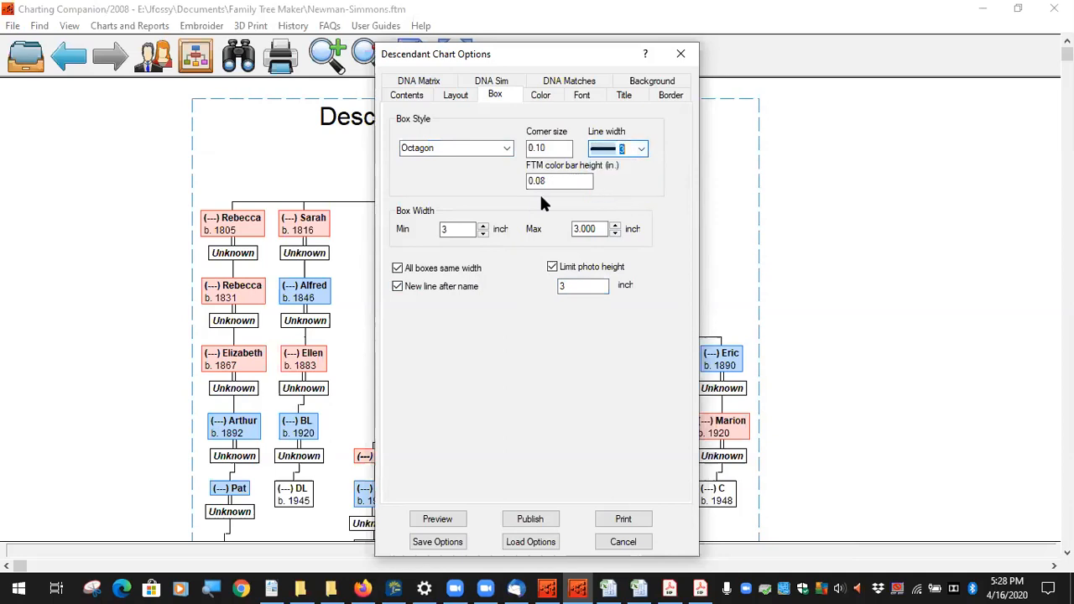
left_click(459, 98)
left_click(502, 97)
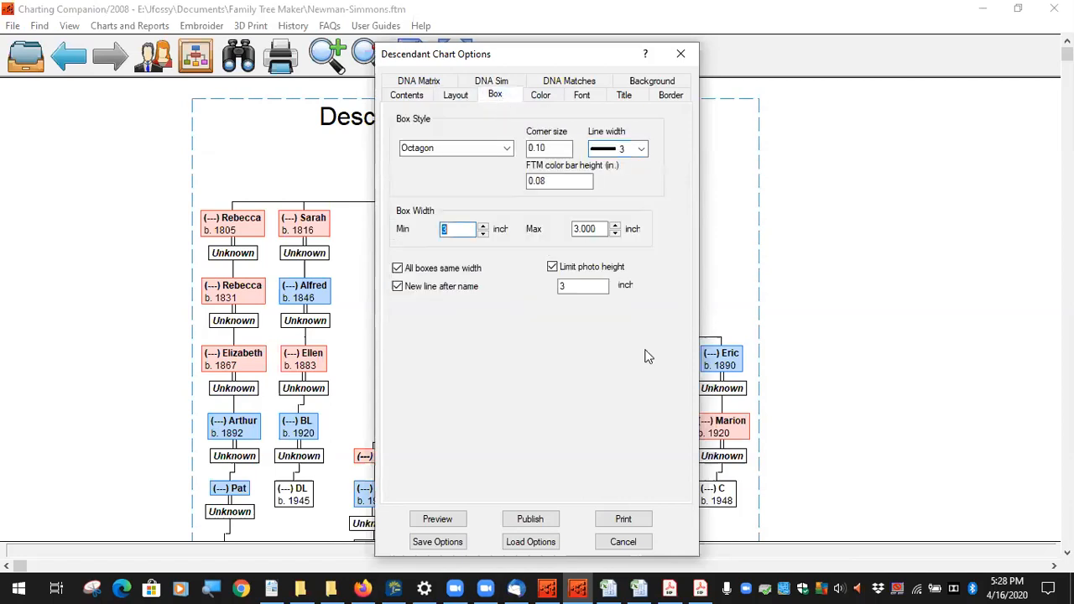
left_click(437, 519)
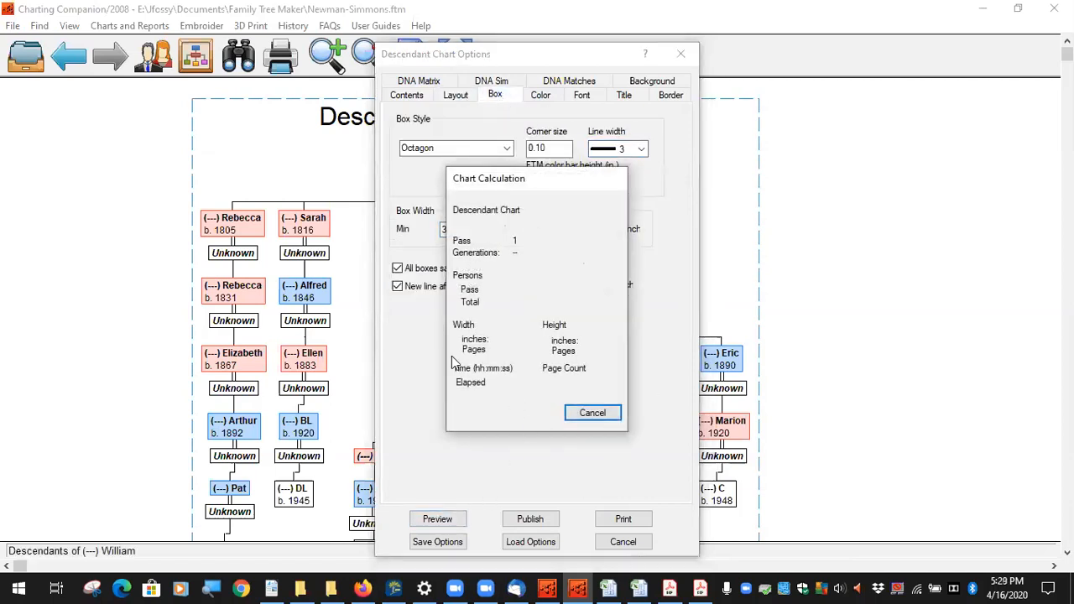
left_click_drag(318, 309, 374, 190)
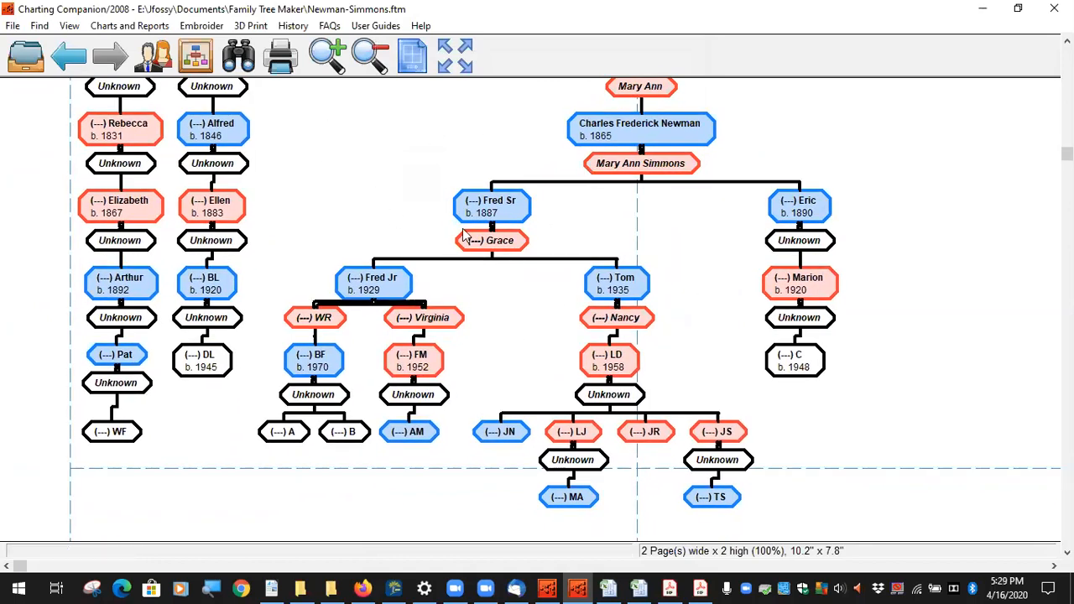
left_click(460, 57)
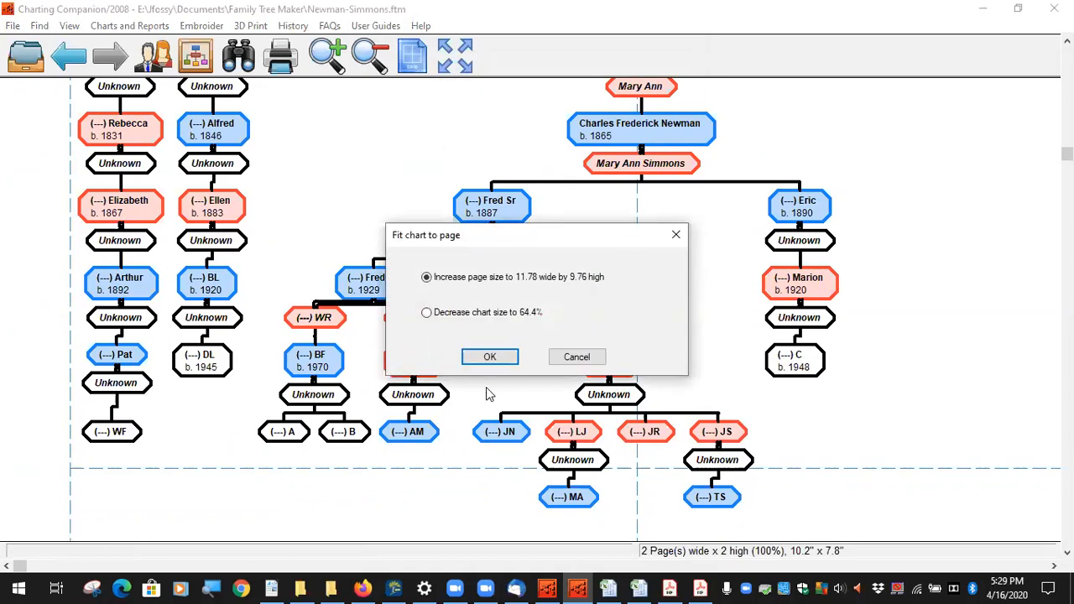
Step: Increase the page size to fit the octagon chart on one 10.2" x 7.8" page, then pan to the title
left_click(495, 357)
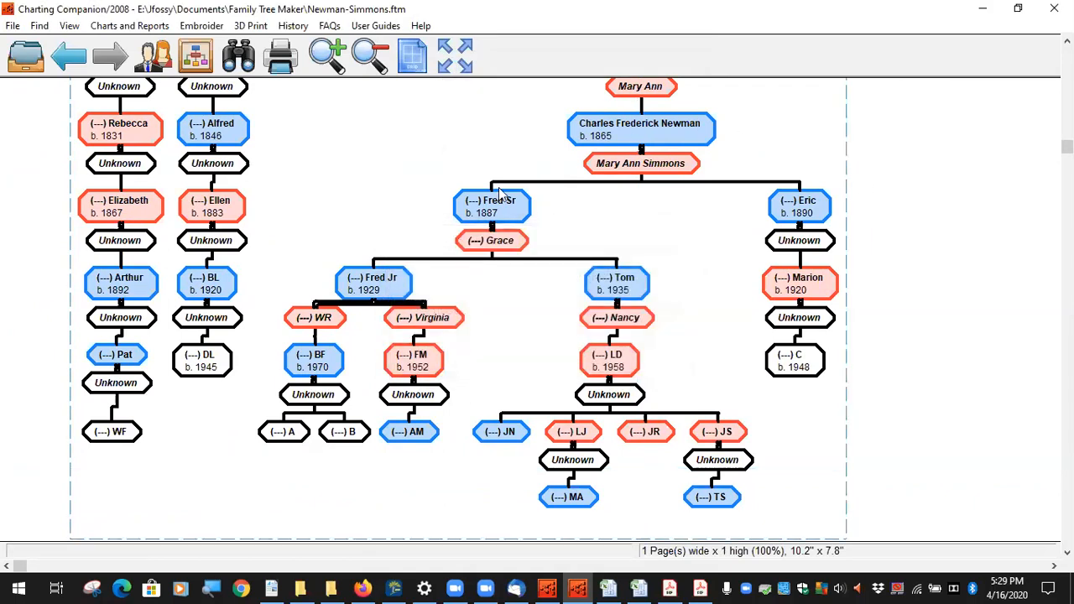
left_click_drag(426, 147, 461, 148)
left_click_drag(736, 311, 619, 256)
left_click_drag(413, 183, 488, 288)
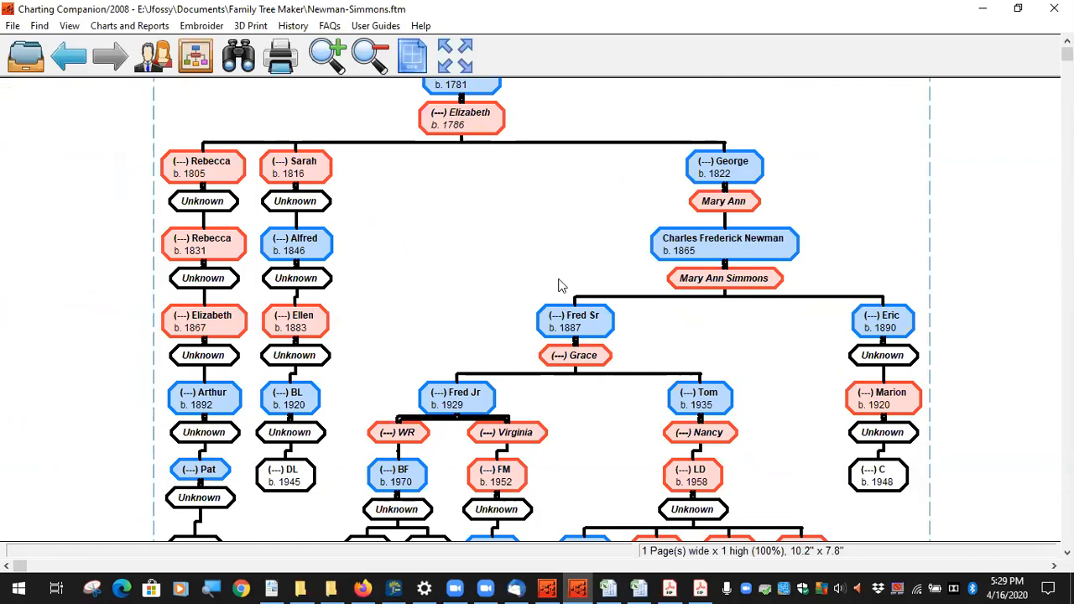
left_click_drag(576, 242, 500, 258)
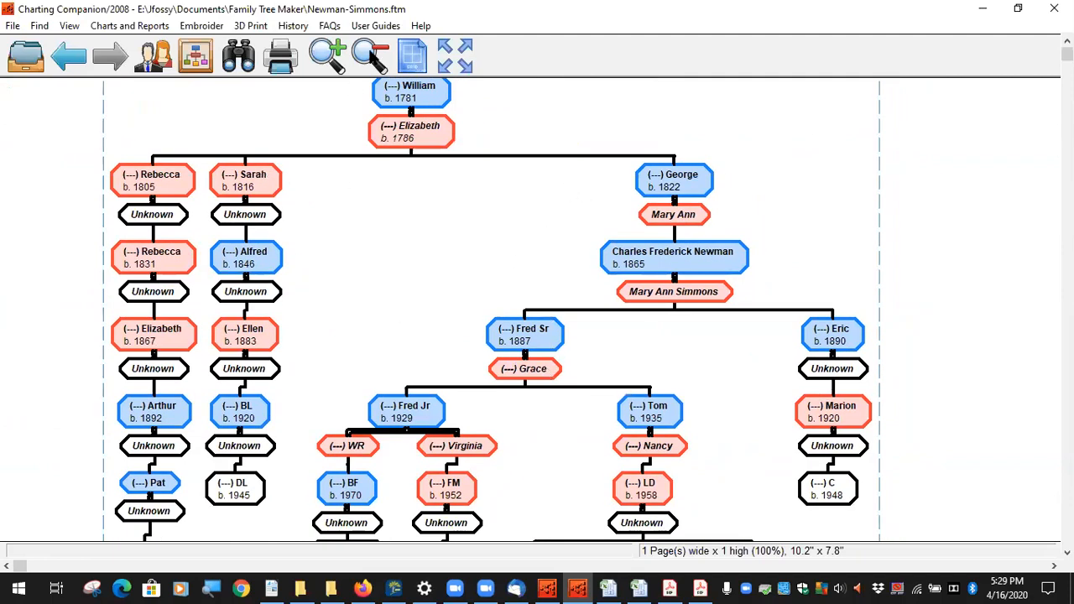
Step: Start publishing the descendant chart to Documents > GEDMatch and list the Save as type formats
left_click(129, 25)
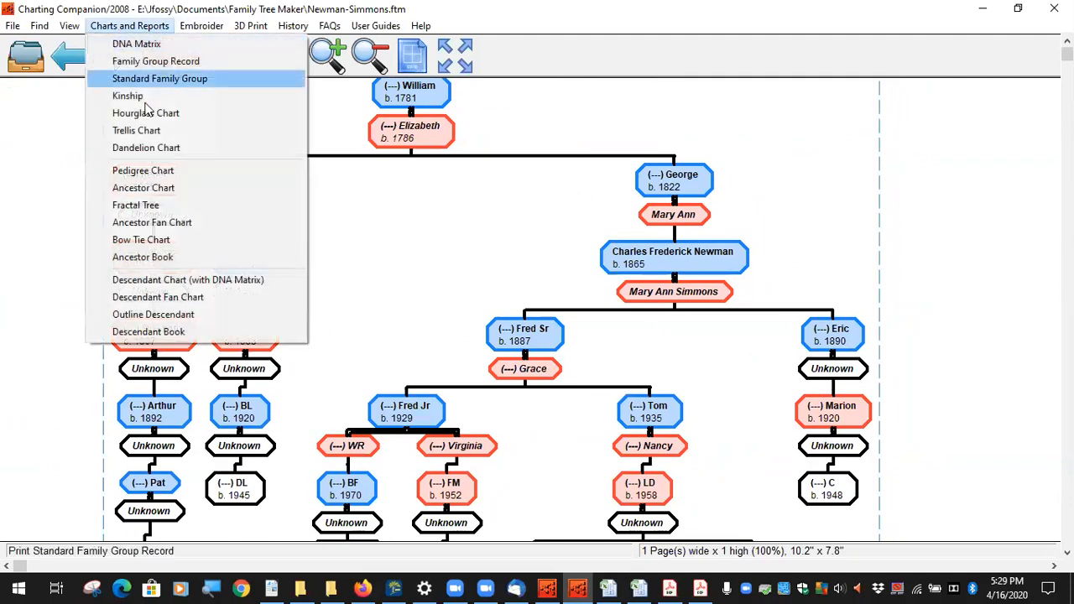
left_click(204, 286)
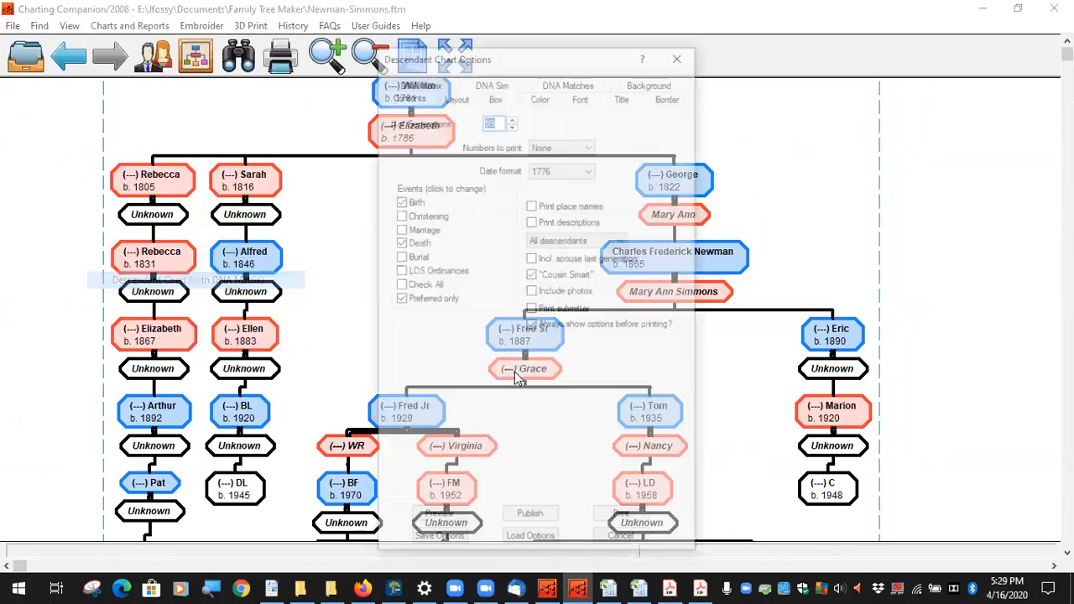
left_click(531, 519)
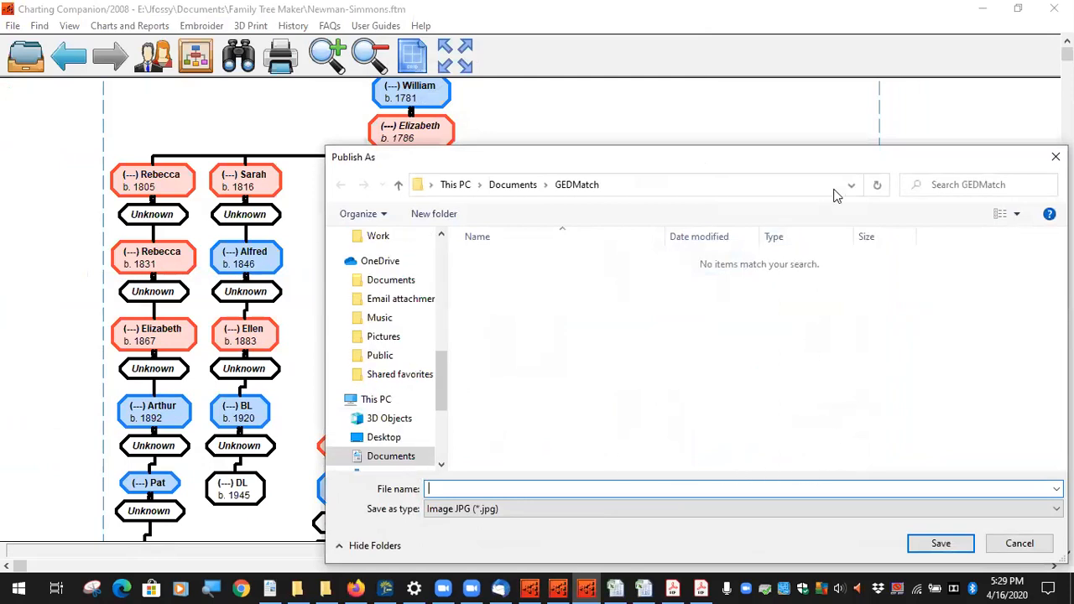
left_click_drag(844, 162, 661, 76)
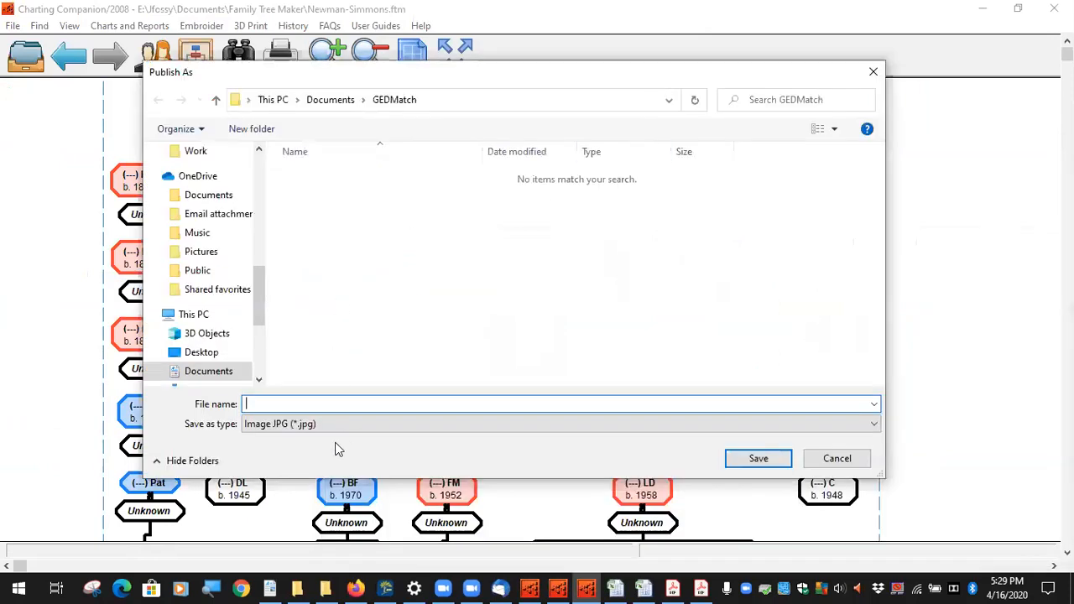
left_click(876, 424)
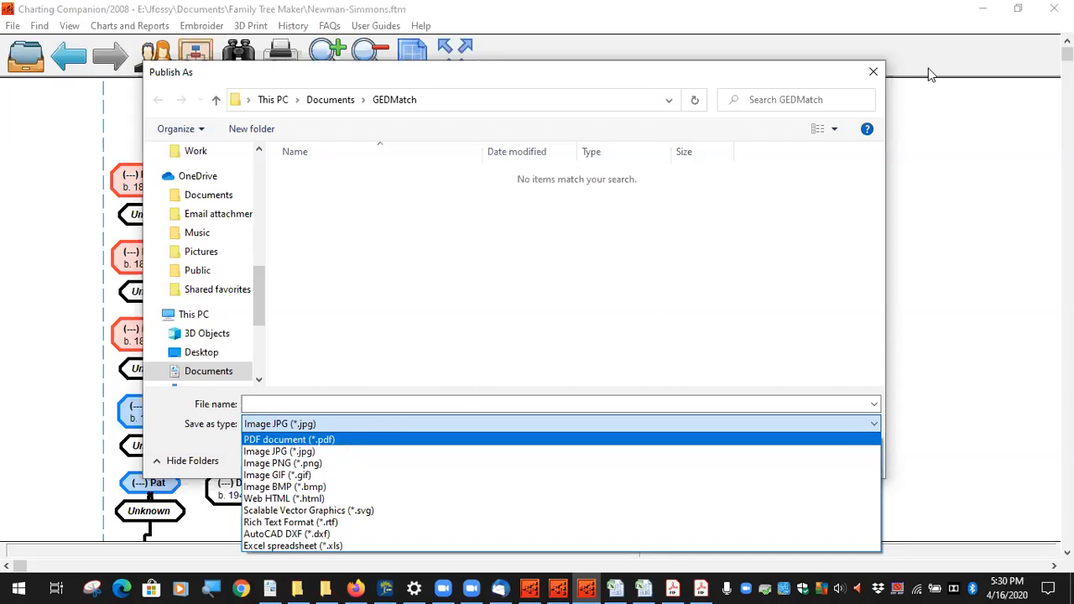
Step: Cancel the Publish As dialog and return to the one-page octagon-box William chart
left_click(874, 73)
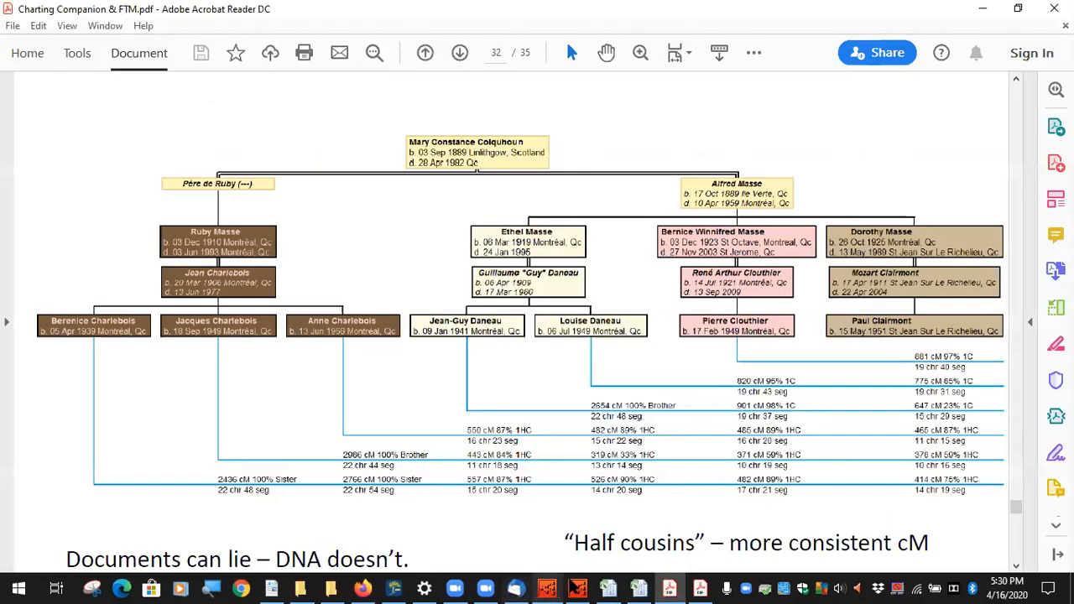
left_click(578, 587)
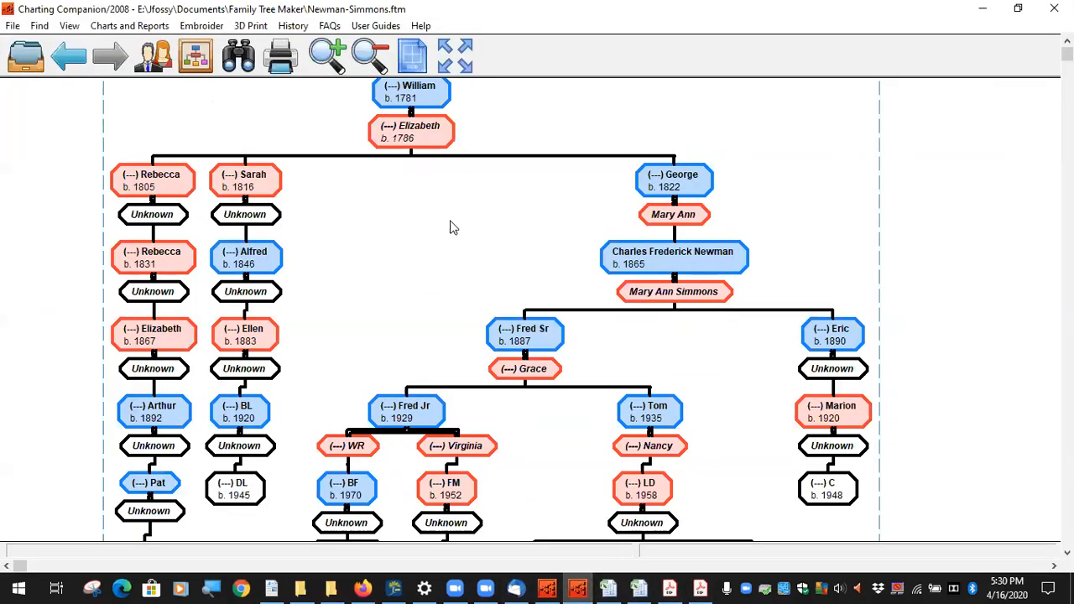
left_click_drag(432, 256, 425, 172)
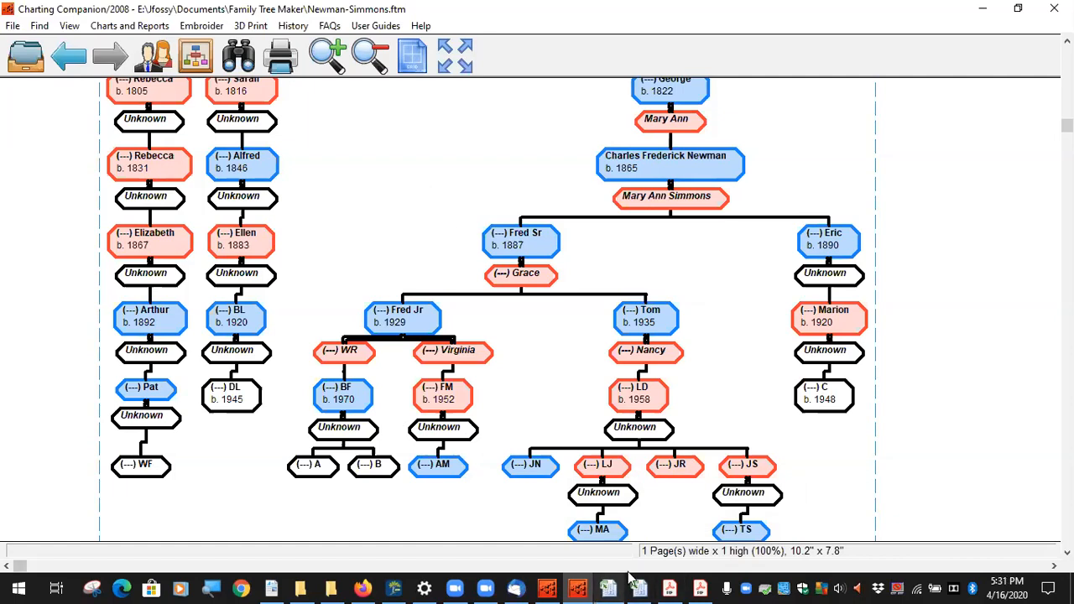
mouse_move(639, 587)
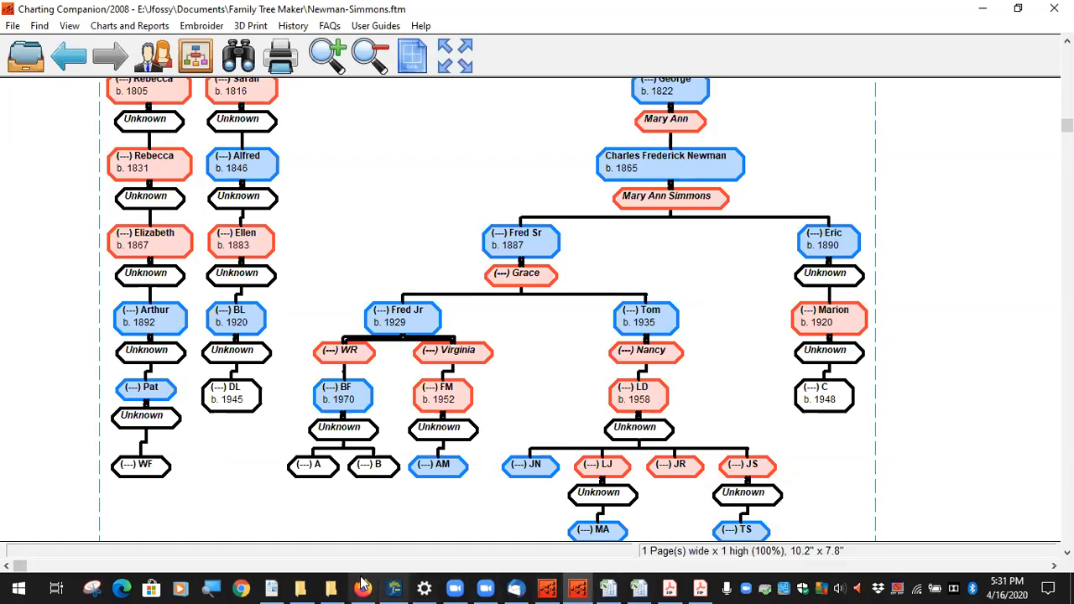
mouse_move(369, 587)
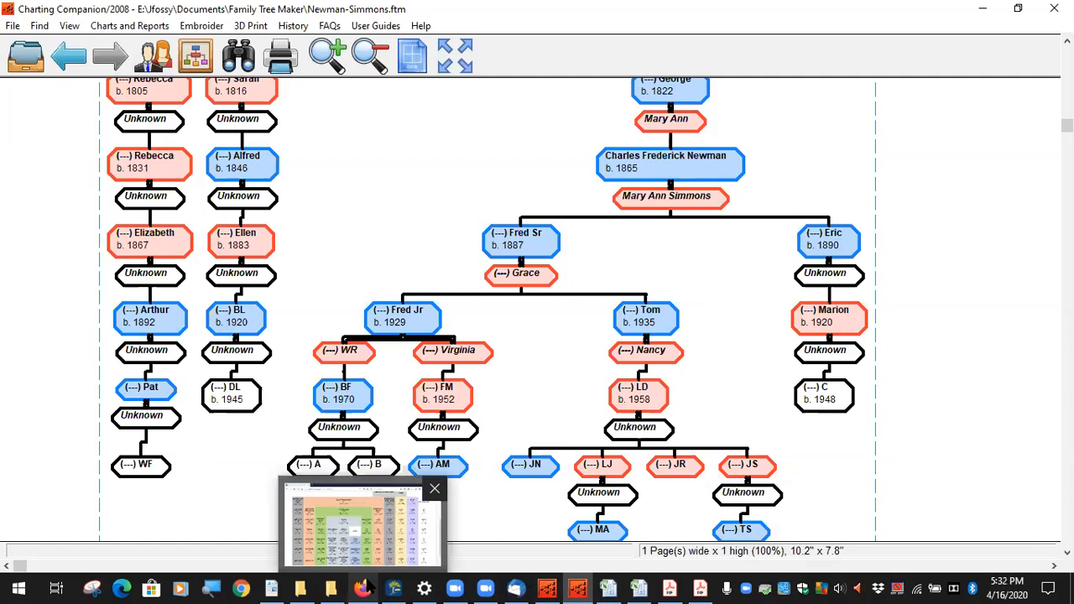
Step: Open Facebook in Firefox and expand the sidebar shortcuts to list the genealogy groups
left_click(367, 587)
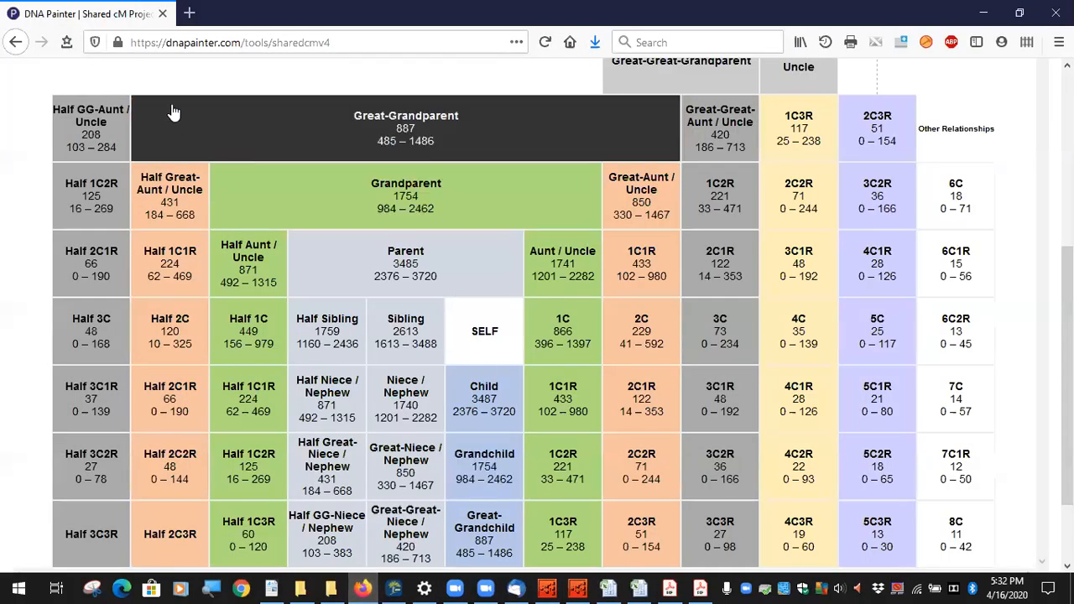
left_click(340, 42)
type("facebook.com/")
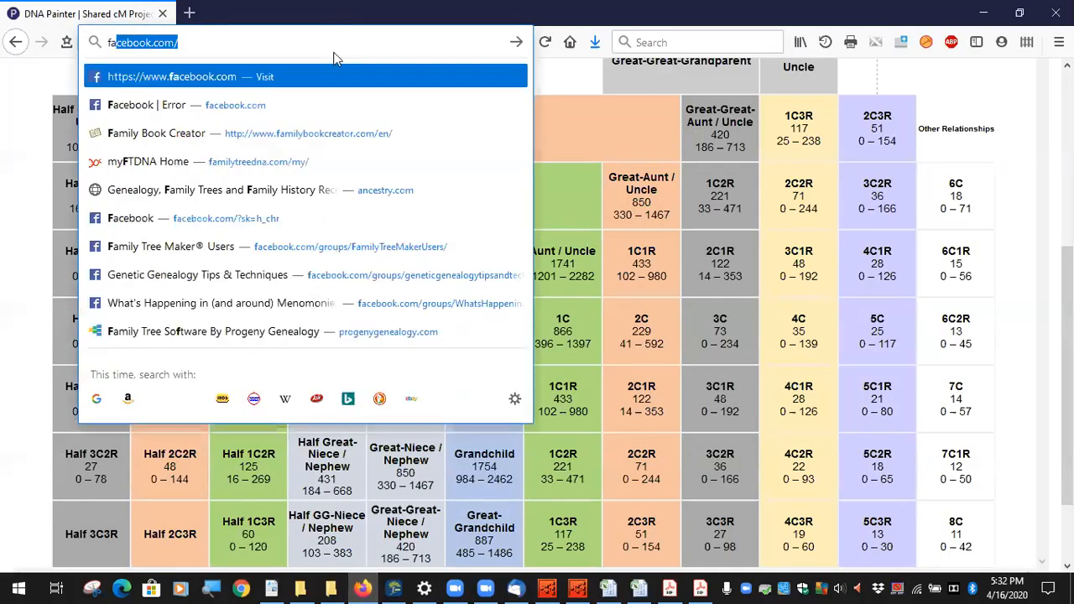
left_click(246, 106)
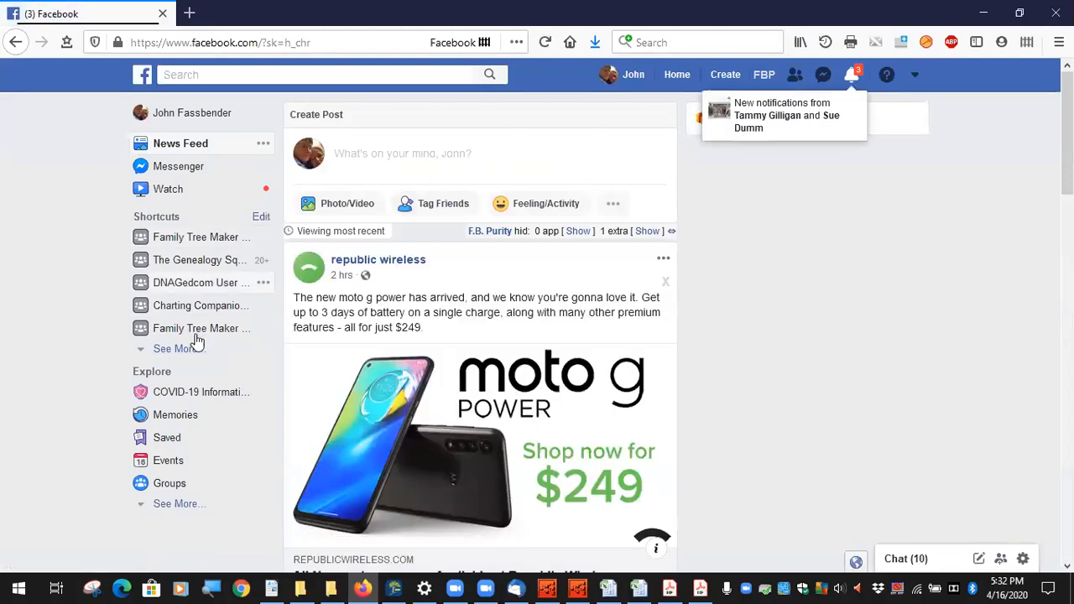
left_click(178, 351)
scroll(210, 357, "down", 2)
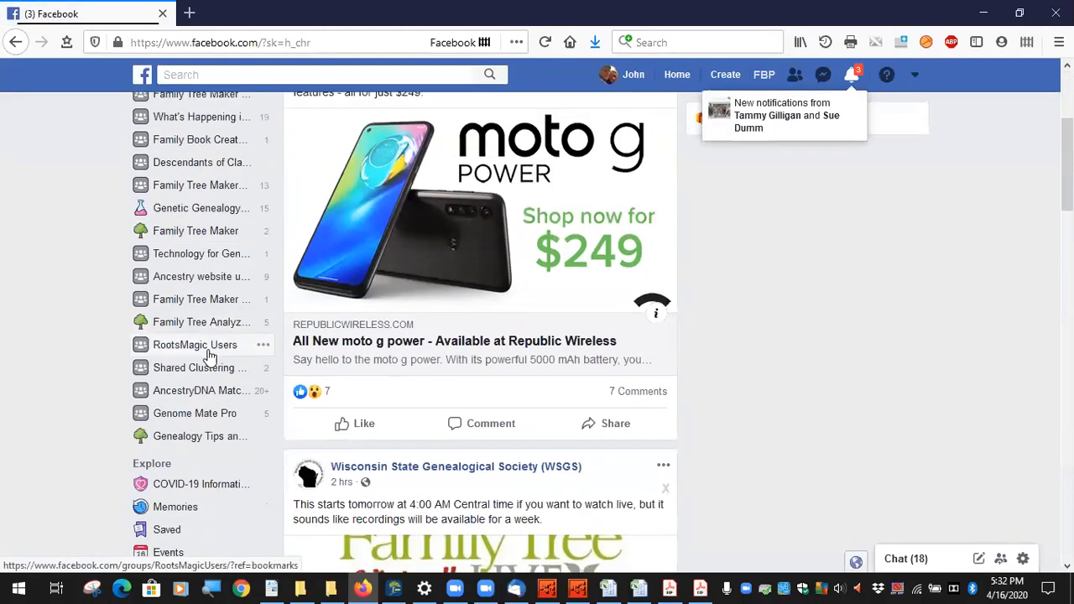
scroll(218, 318, "up", 1)
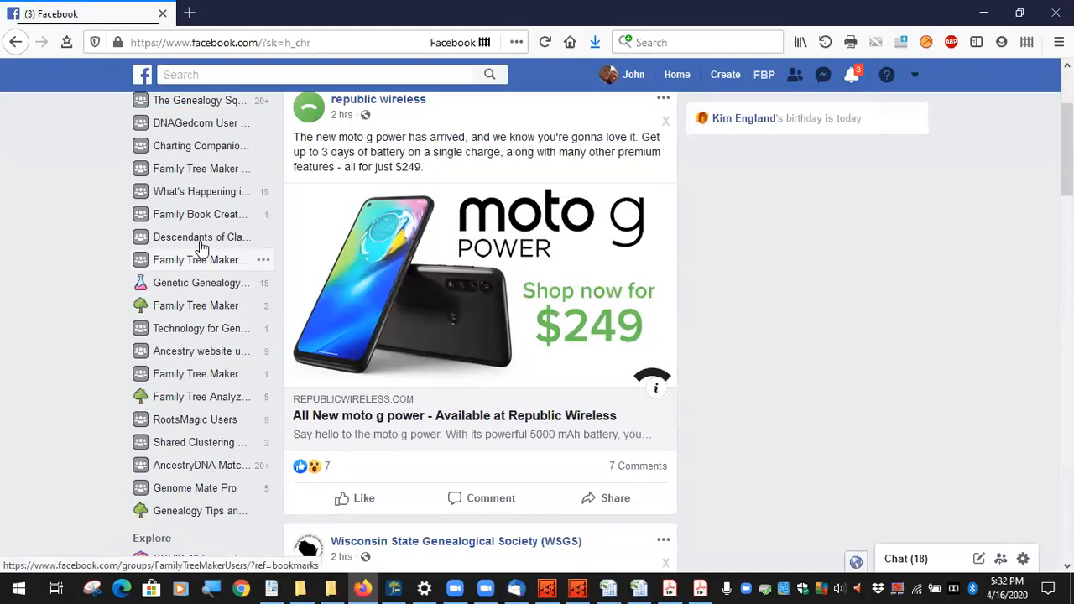
left_click(210, 237)
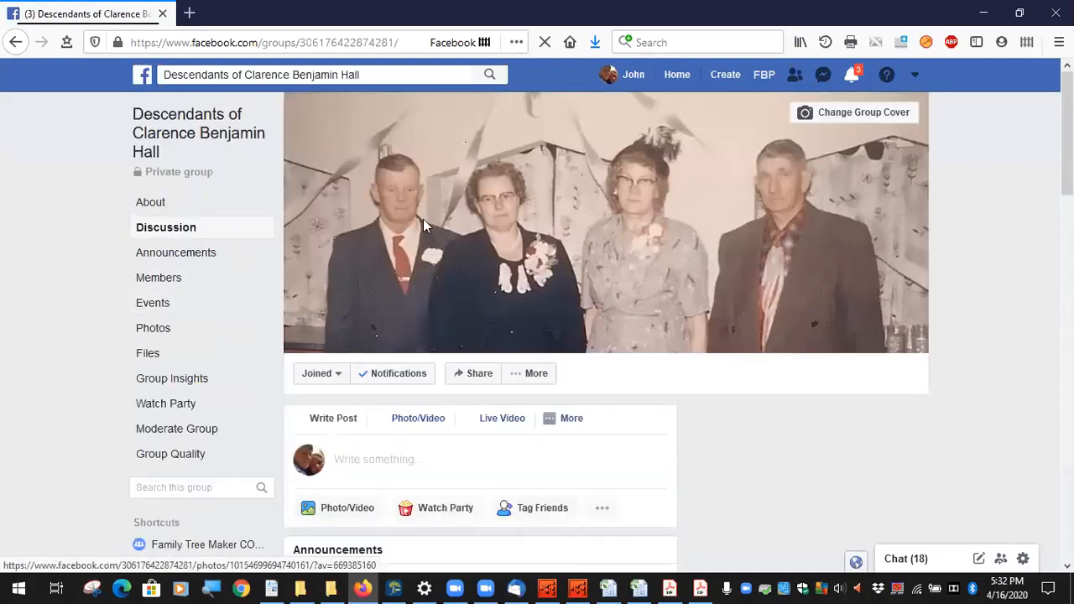
scroll(480, 293, "down", 3)
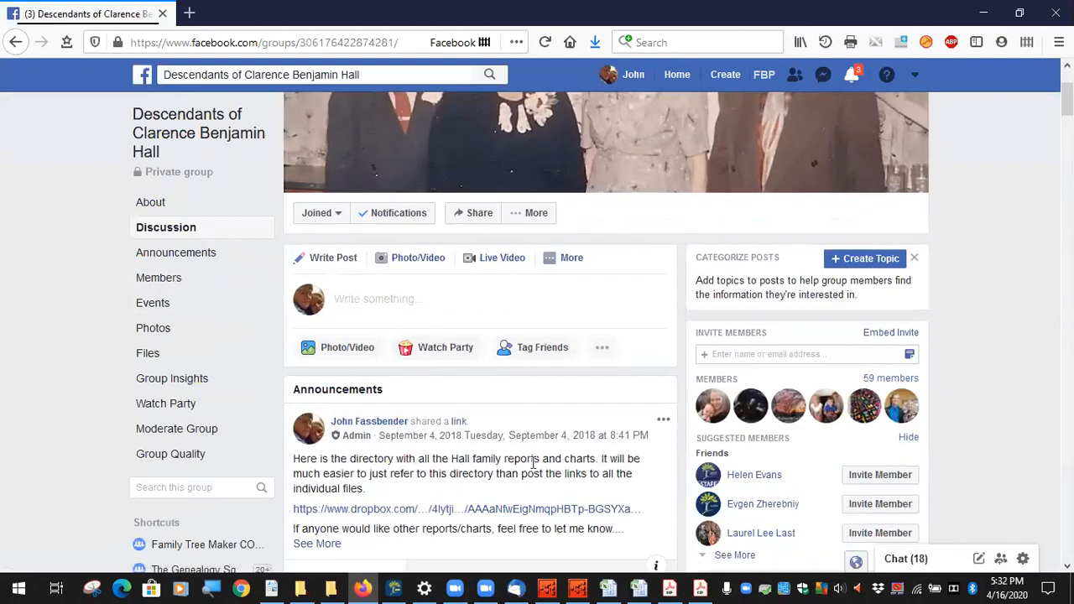
scroll(528, 473, "down", 2)
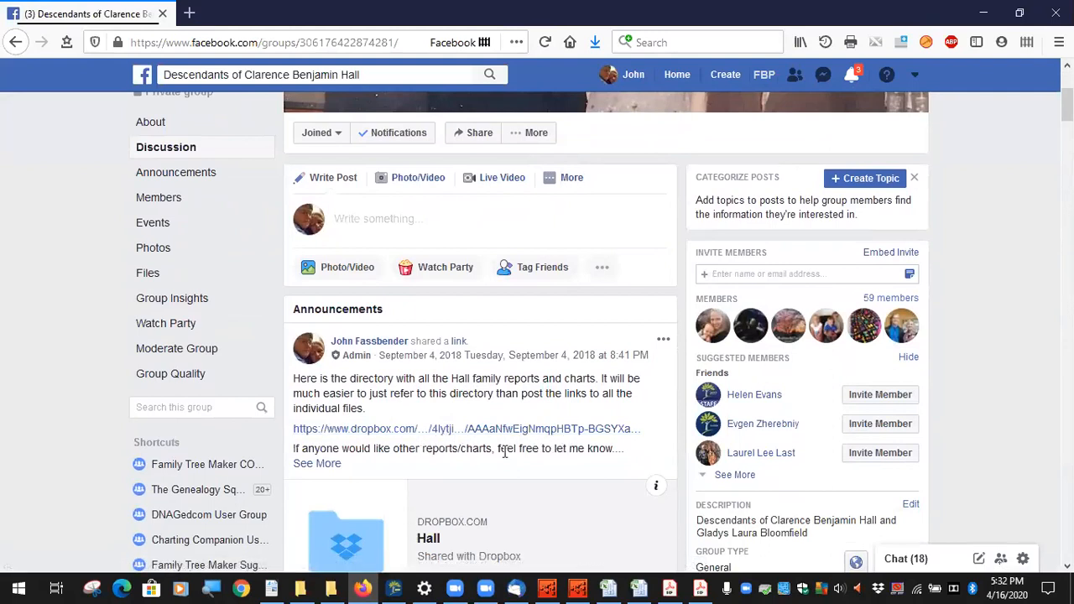
scroll(465, 442, "down", 2)
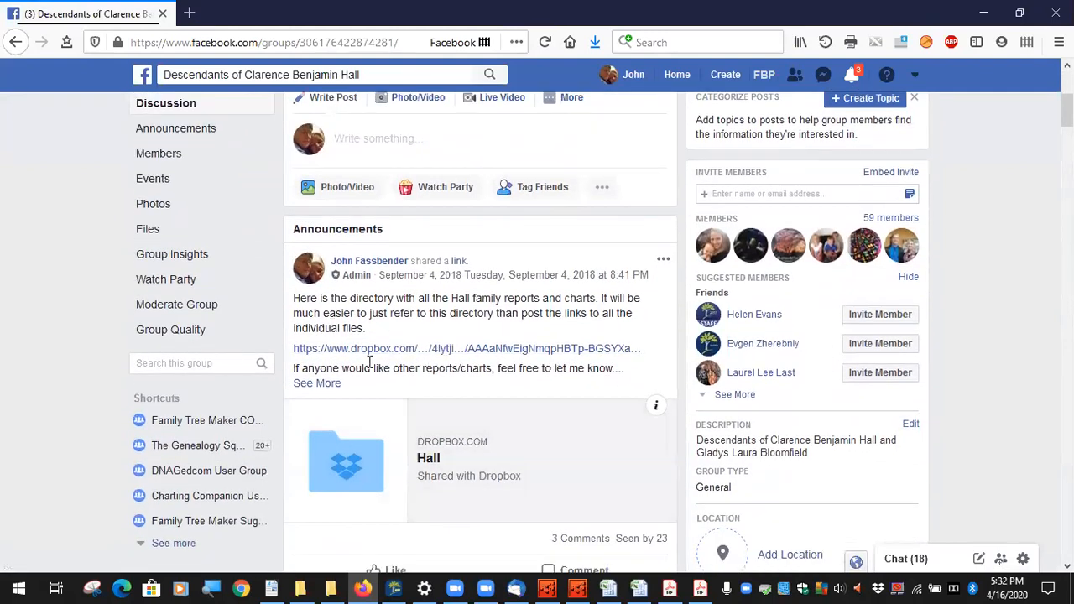
left_click(486, 356)
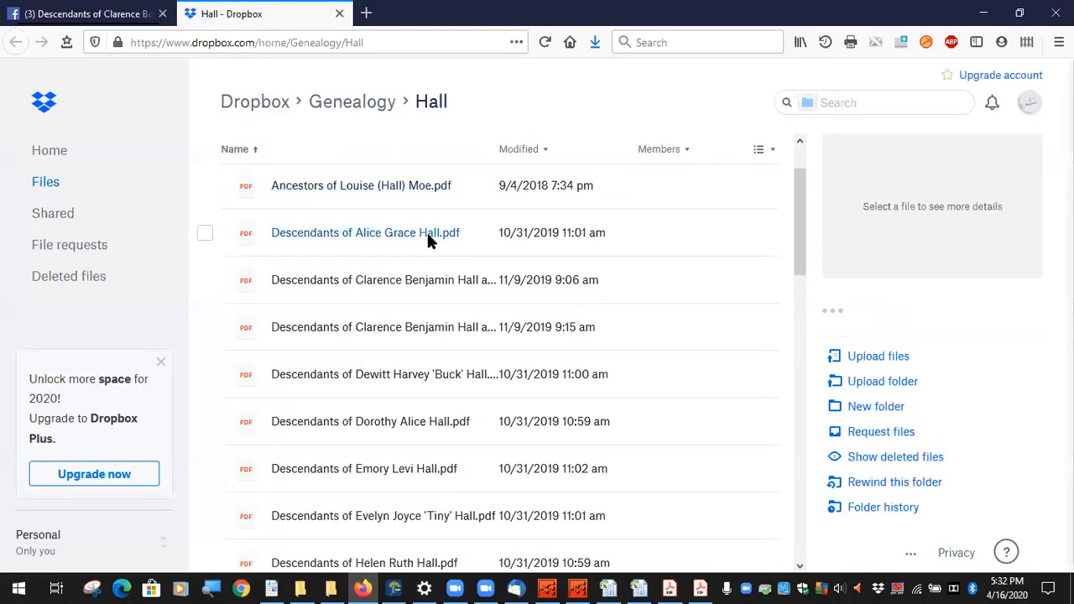
Step: Browse the Dropbox Hall folder and open its Charts subfolder
scroll(404, 289, "down", 2)
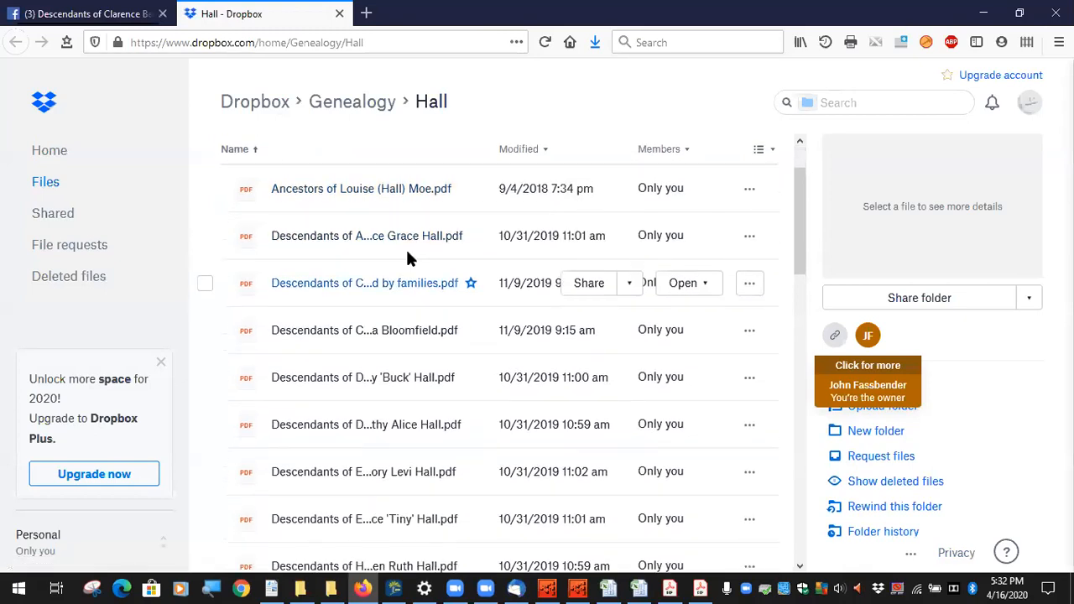
scroll(399, 288, "down", 10)
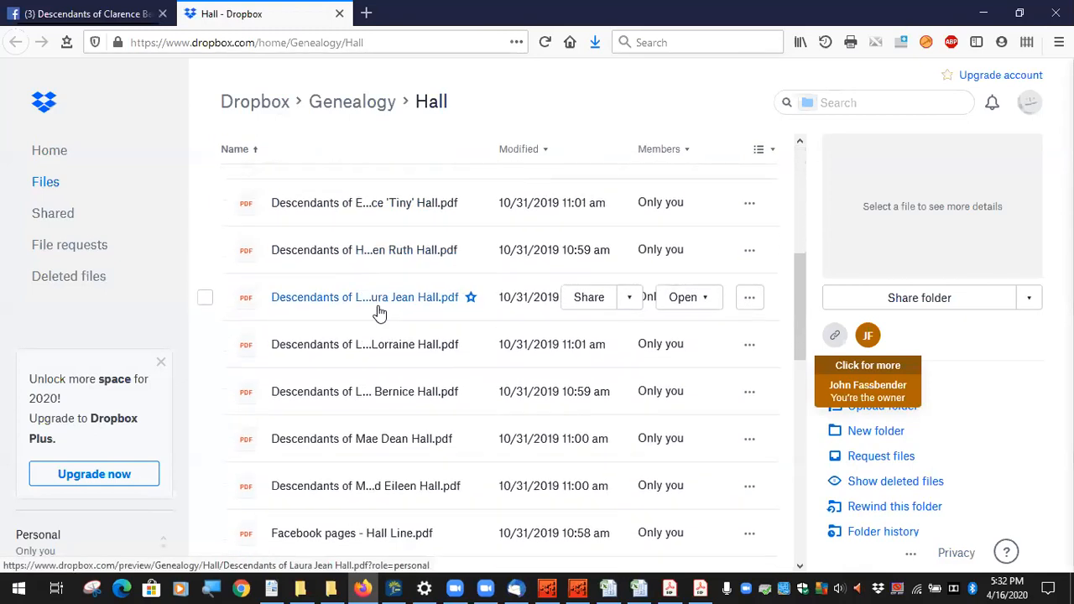
scroll(376, 314, "down", 3)
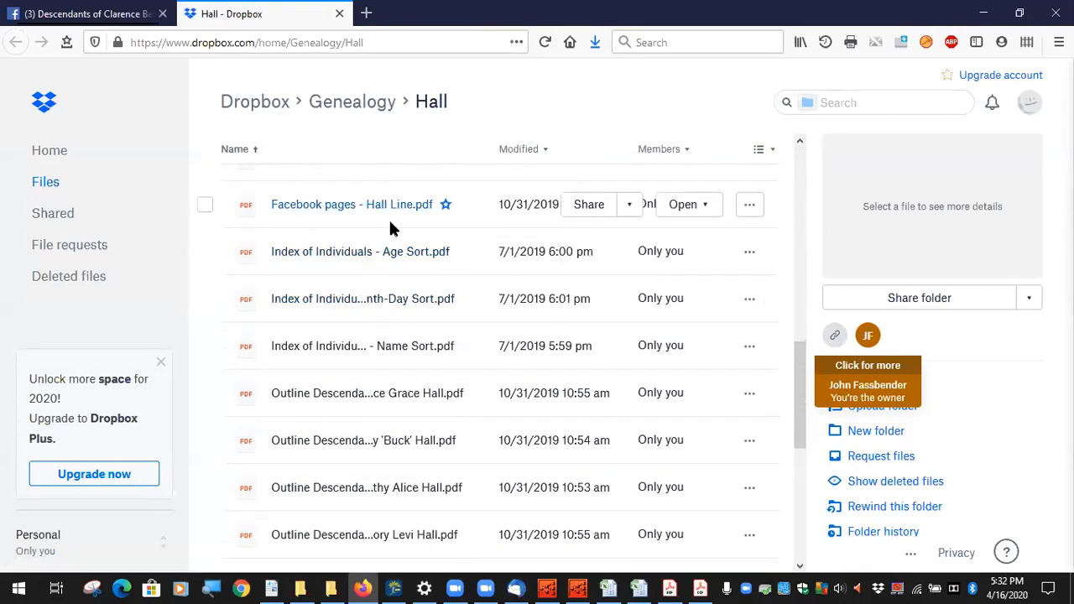
scroll(388, 338, "down", 8)
scroll(386, 336, "up", 16)
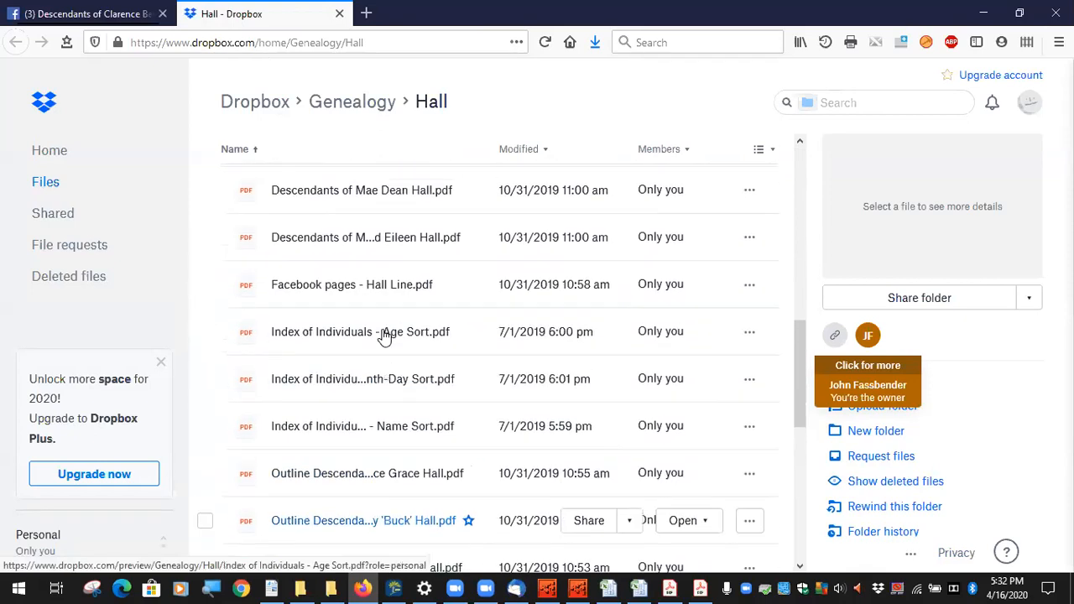
scroll(378, 329, "up", 3)
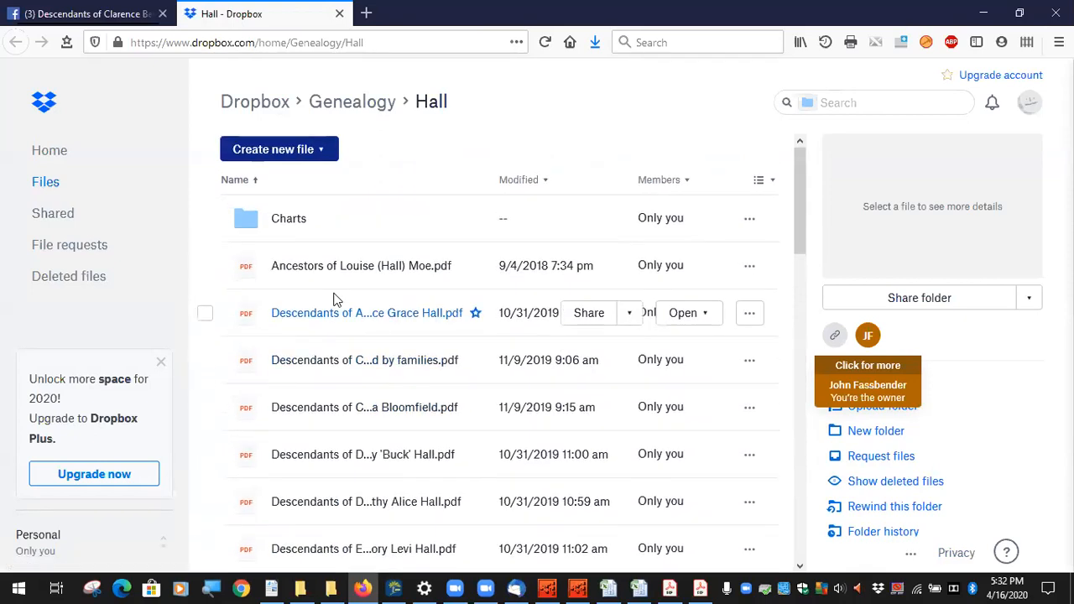
left_click(286, 223)
scroll(384, 280, "down", 4)
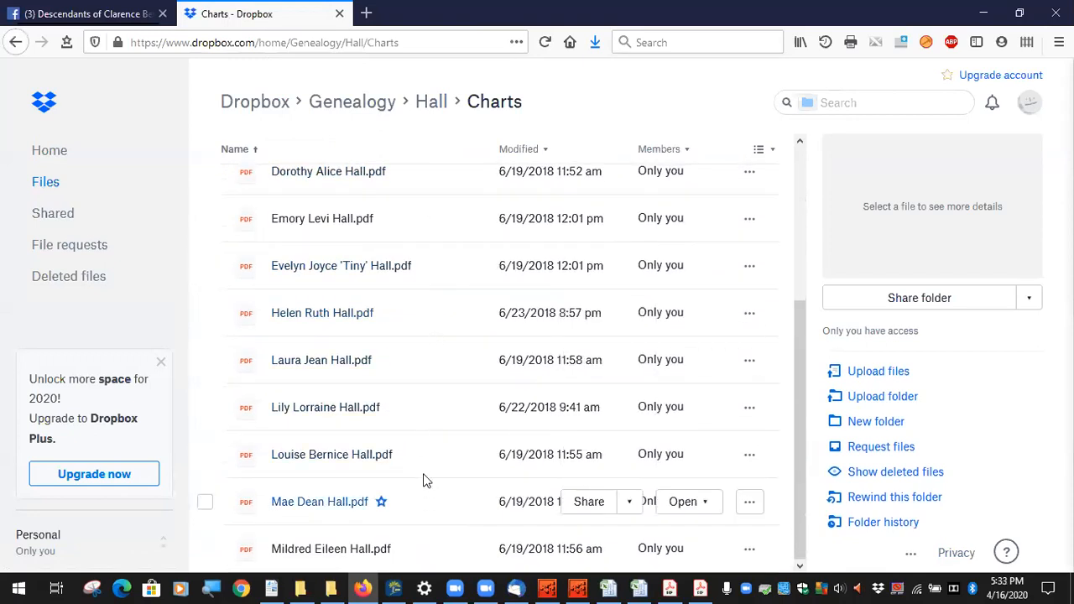
scroll(428, 453, "up", 3)
scroll(426, 395, "up", 1)
scroll(432, 311, "down", 3)
scroll(430, 517, "up", 3)
scroll(468, 477, "down", 3)
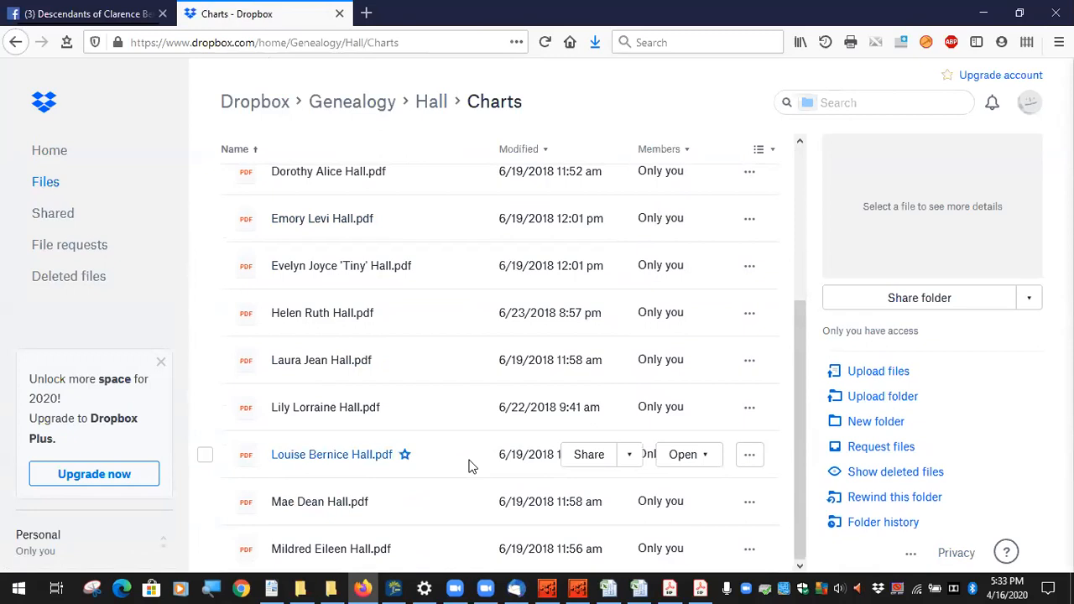
scroll(468, 467, "up", 3)
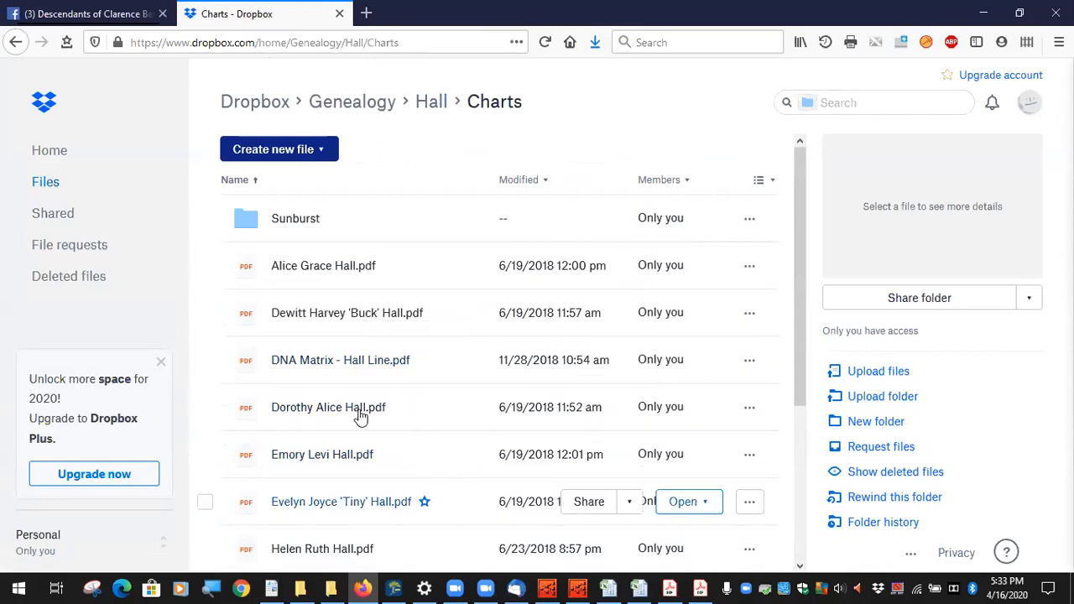
Step: Preview DNA Matrix - Hall Line.pdf, then go back to the Charts listing
left_click(363, 366)
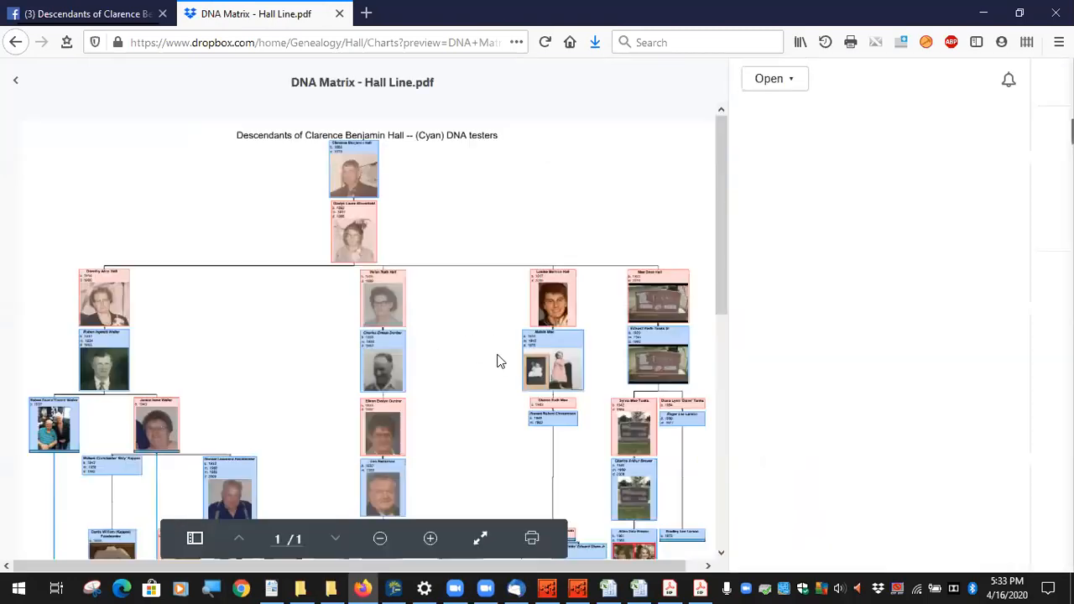
scroll(493, 361, "down", 3)
scroll(487, 364, "down", 2)
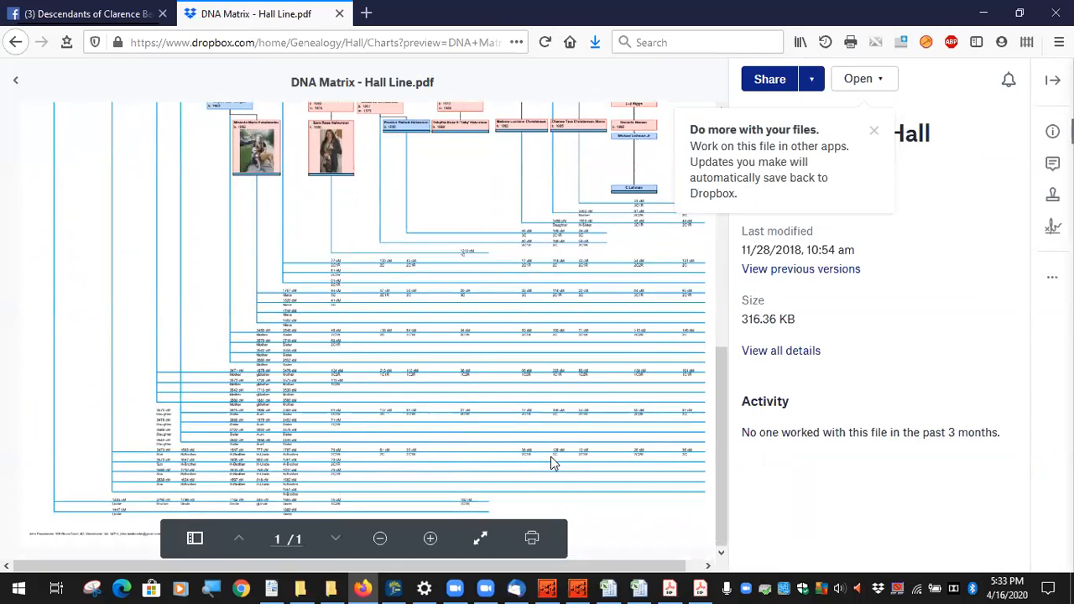
scroll(549, 456, "up", 3)
scroll(549, 460, "up", 3)
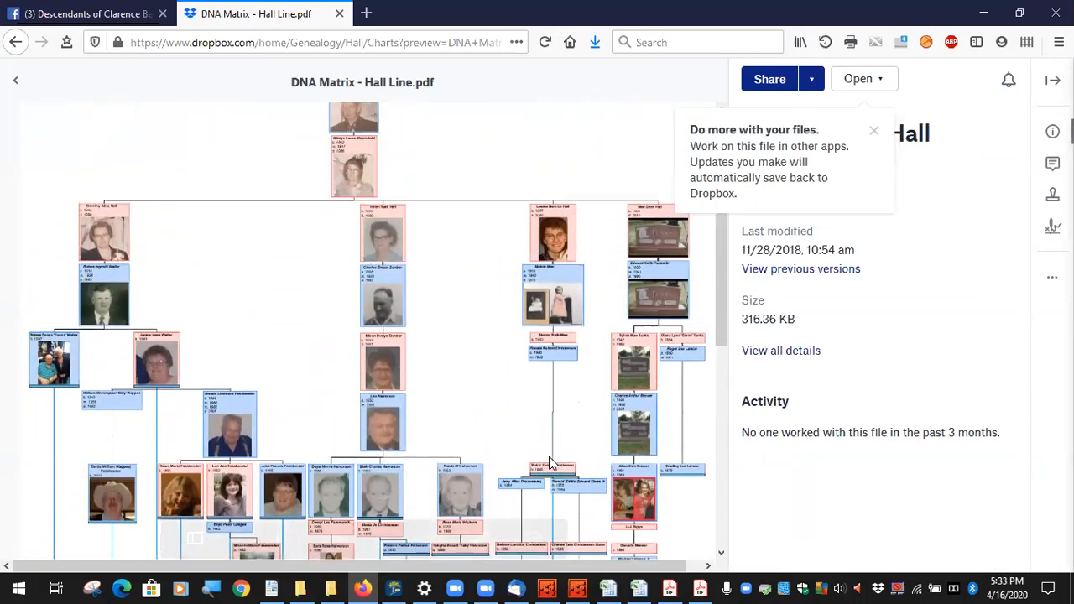
scroll(545, 458, "down", 4)
scroll(544, 460, "down", 3)
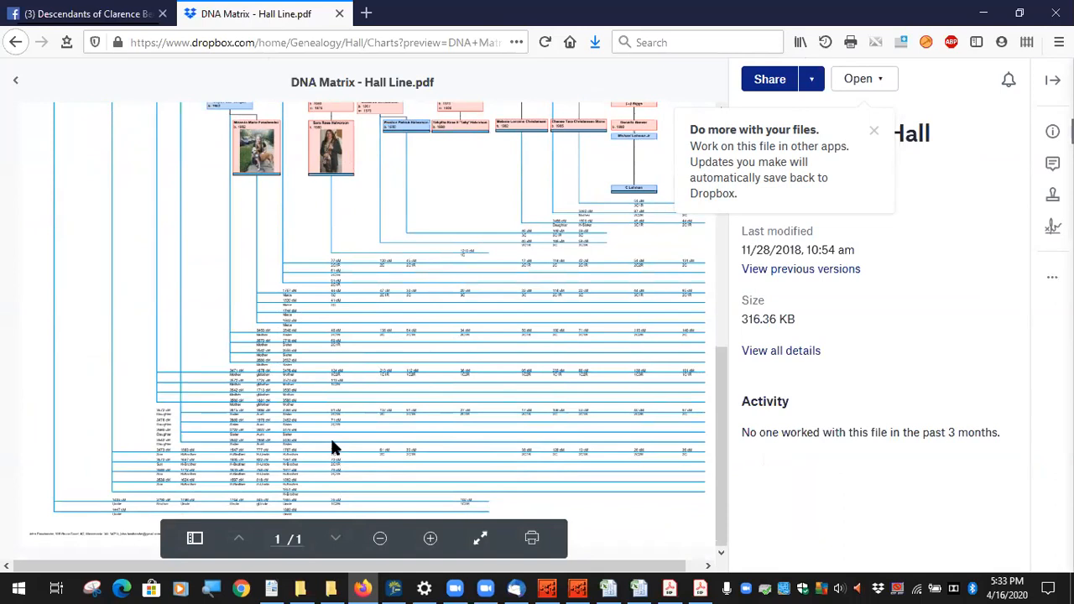
scroll(334, 445, "up", 5)
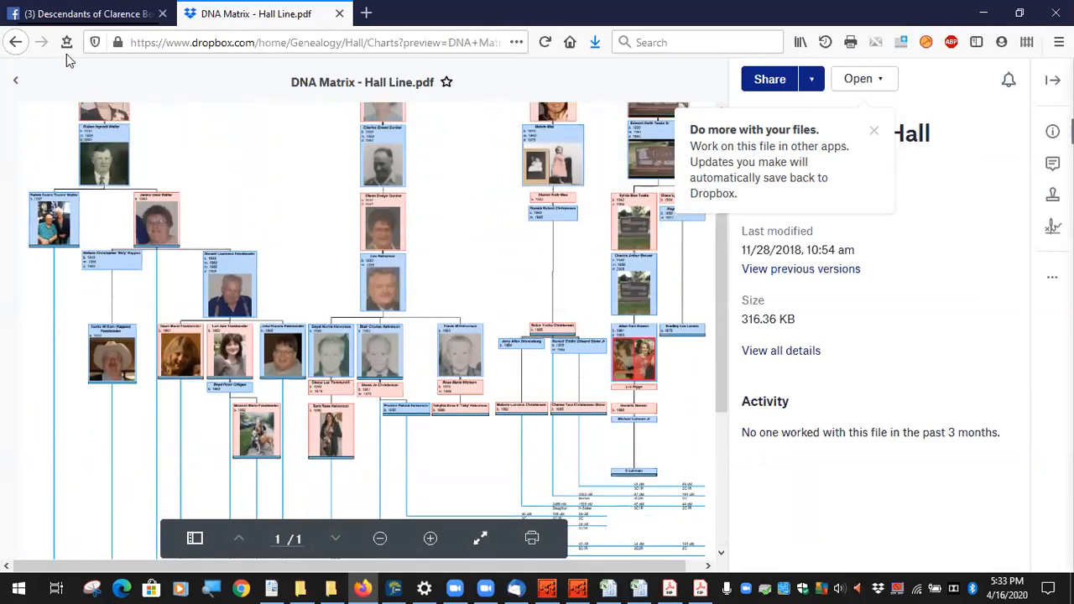
left_click(15, 42)
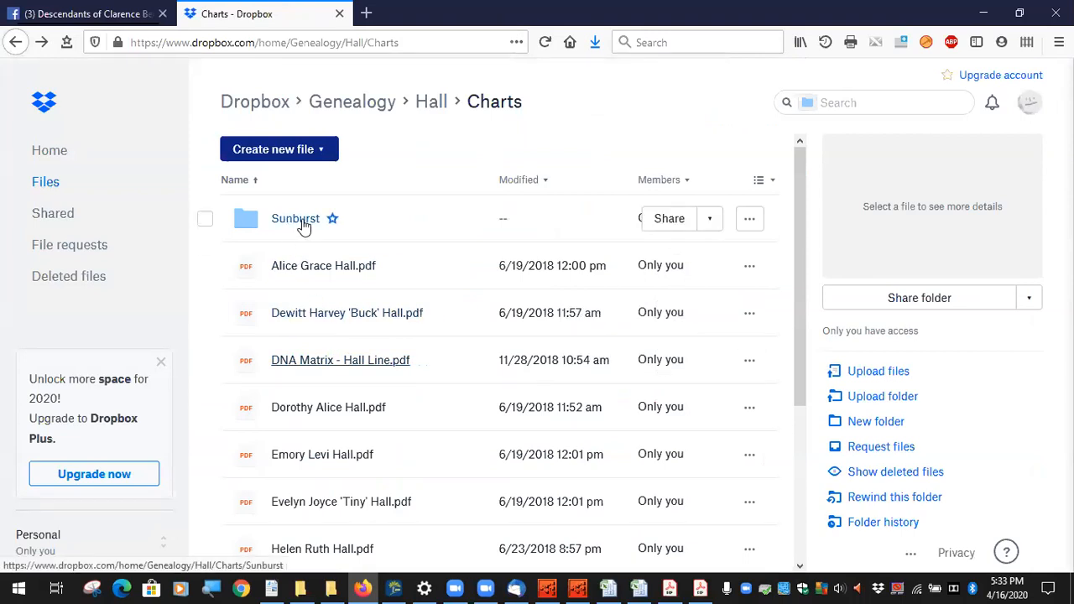
Step: Go back to the Dropbox Hall folder, then return to the Facebook group's announcement post
left_click(15, 42)
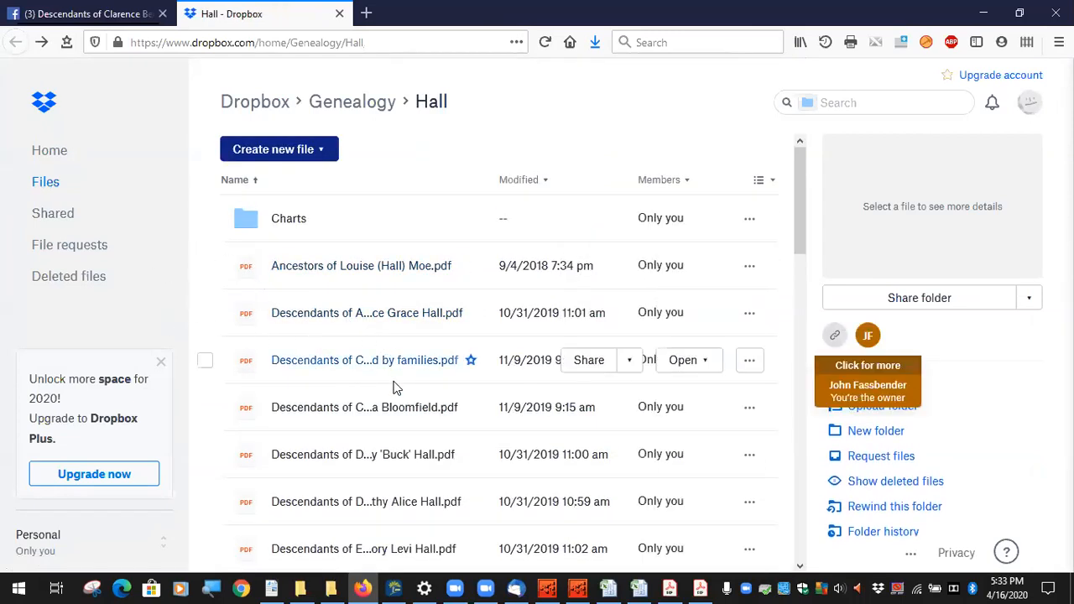
mouse_move(582, 586)
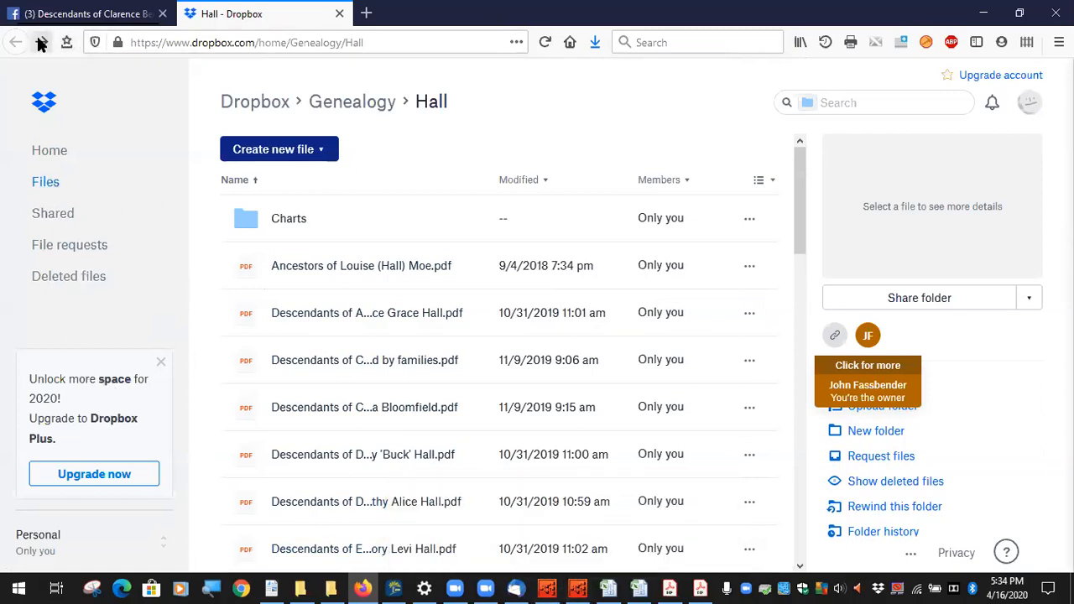
left_click(91, 16)
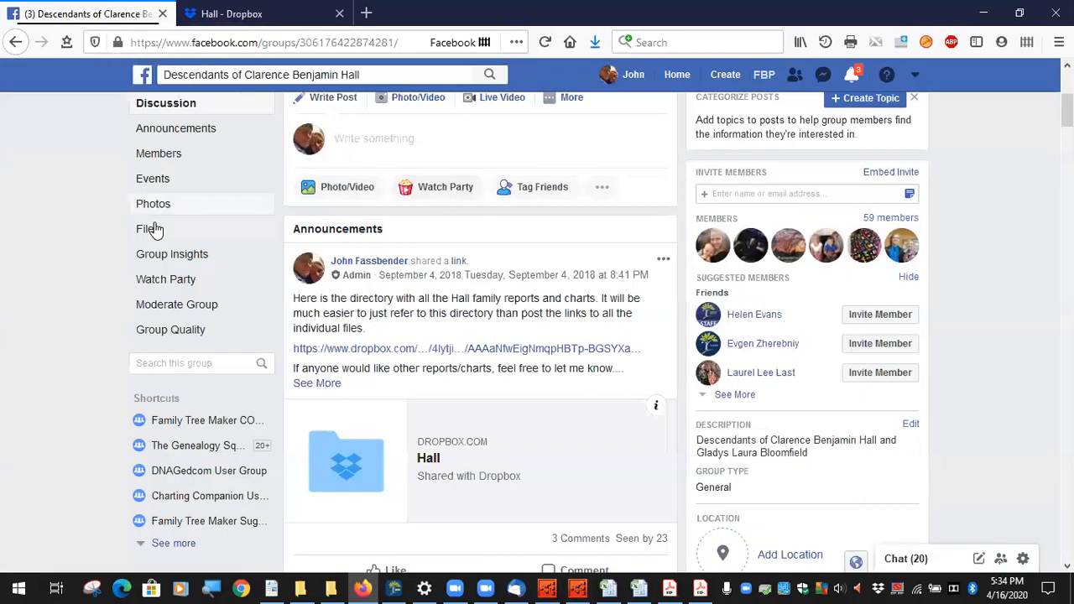
left_click(148, 231)
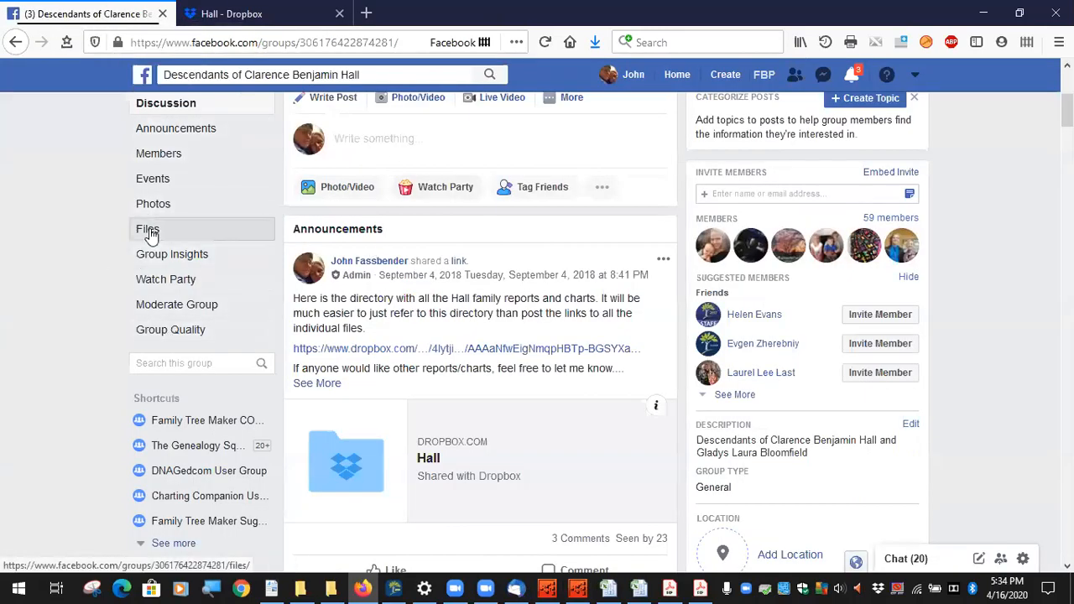
scroll(514, 444, "down", 1)
scroll(515, 440, "down", 5)
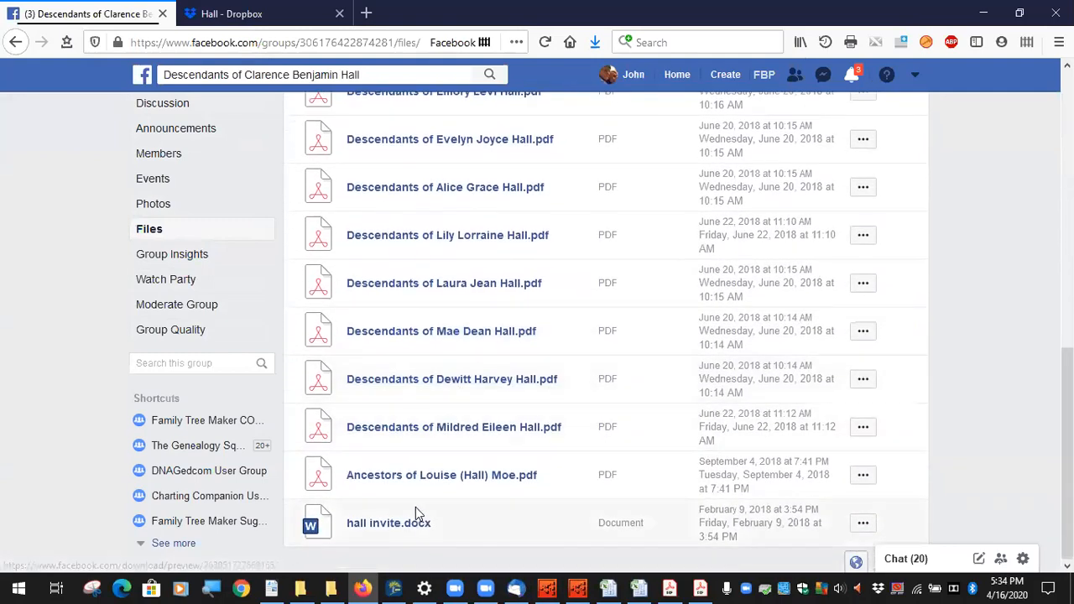
scroll(449, 487, "up", 3)
scroll(457, 445, "up", 1)
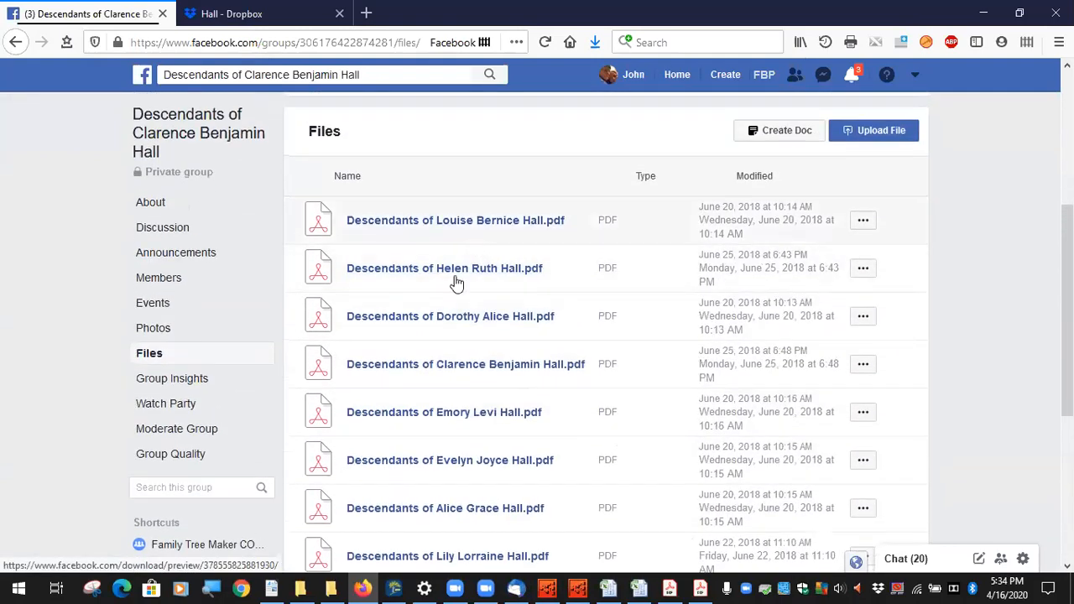
scroll(479, 495, "down", 3)
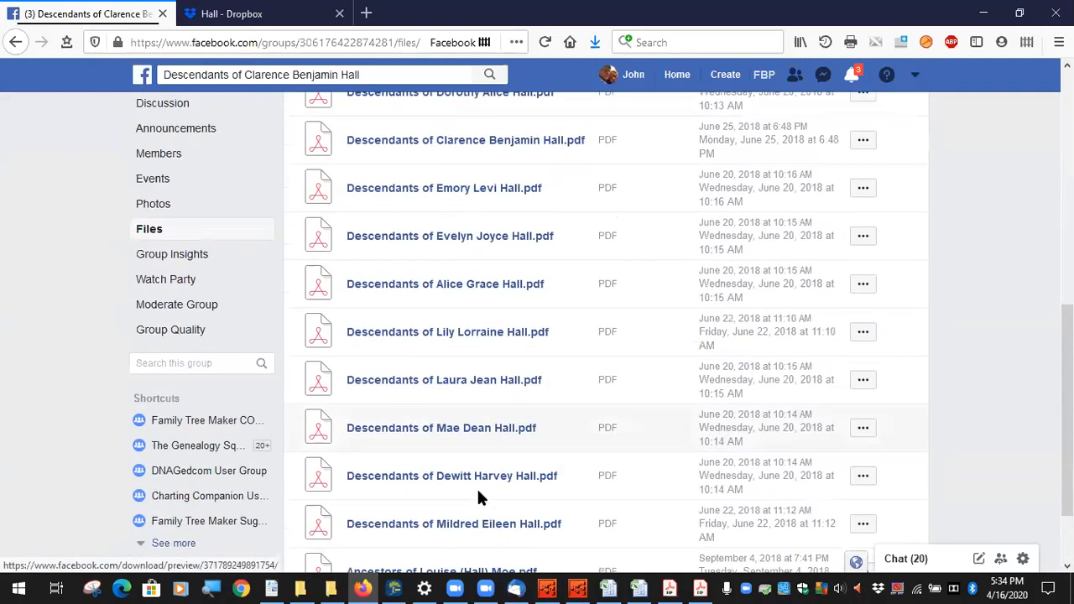
scroll(478, 496, "up", 2)
scroll(475, 454, "up", 3)
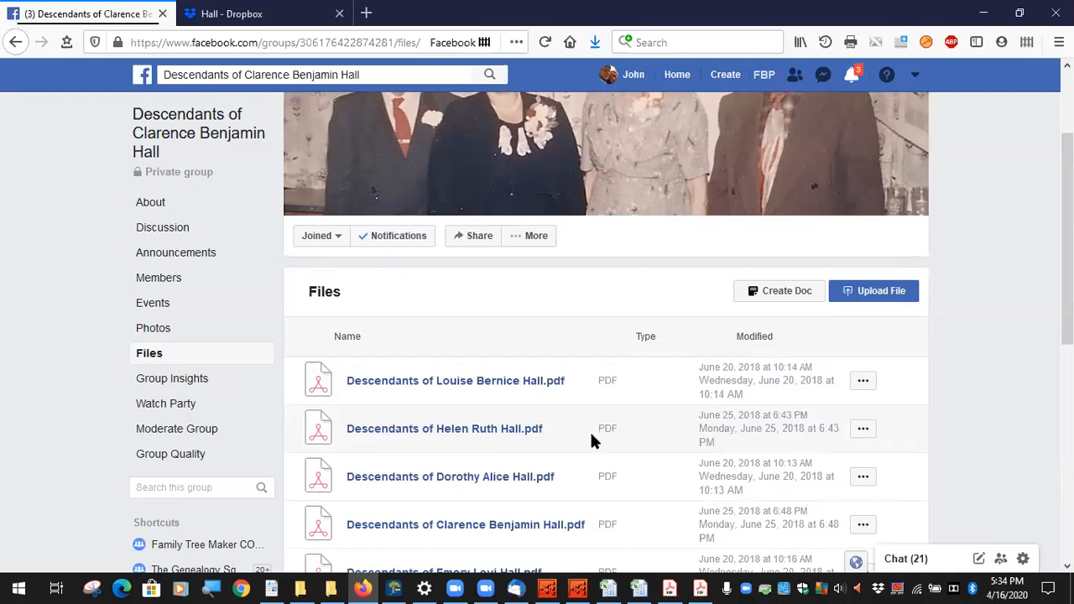
left_click(863, 381)
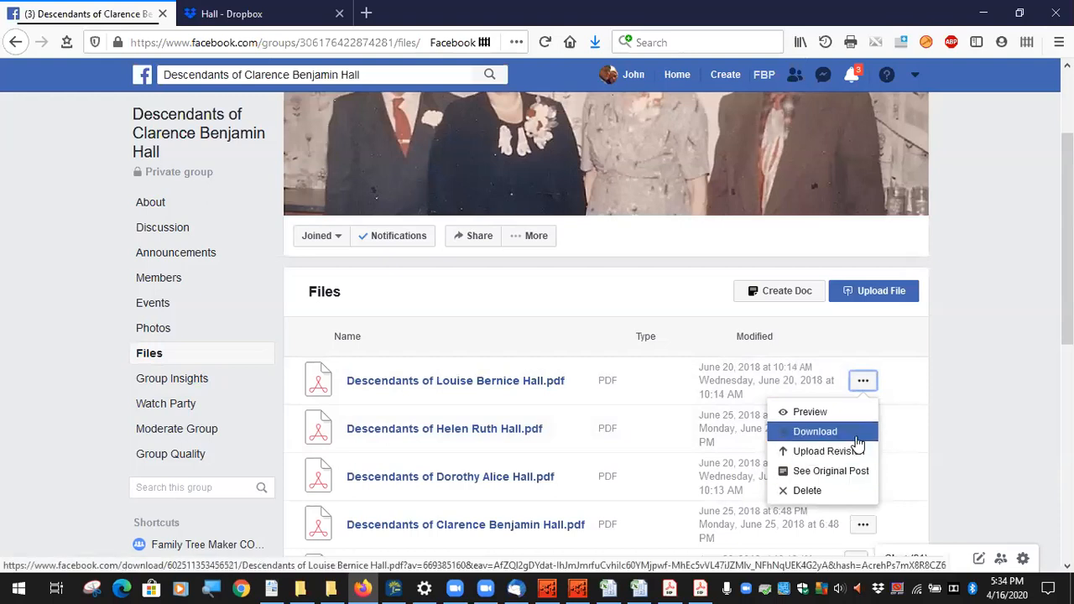
scroll(896, 438, "down", 4)
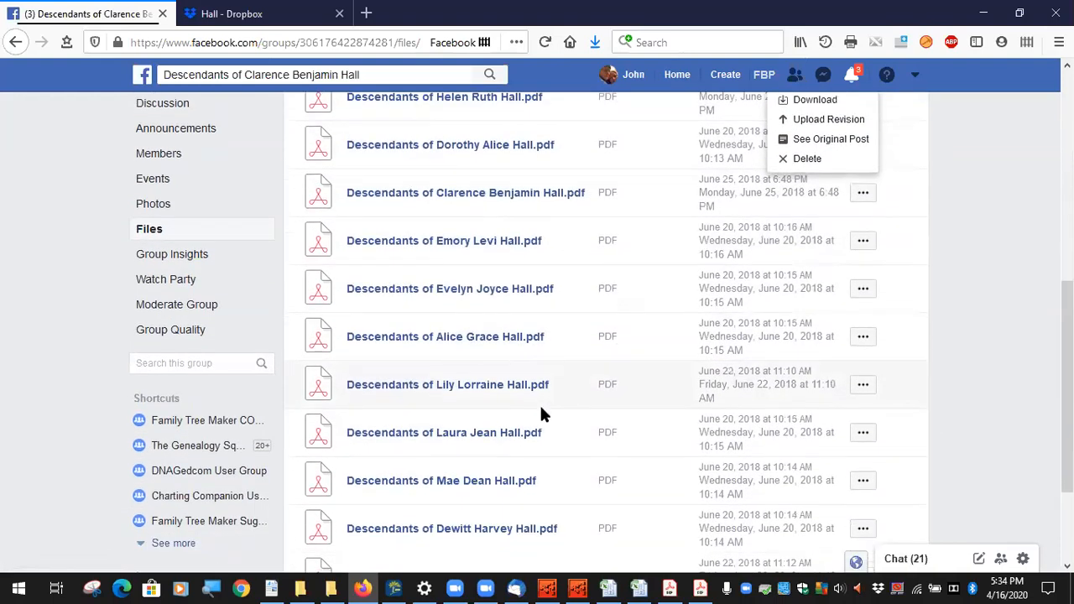
scroll(525, 489, "down", 2)
scroll(527, 470, "up", 6)
scroll(529, 462, "up", 2)
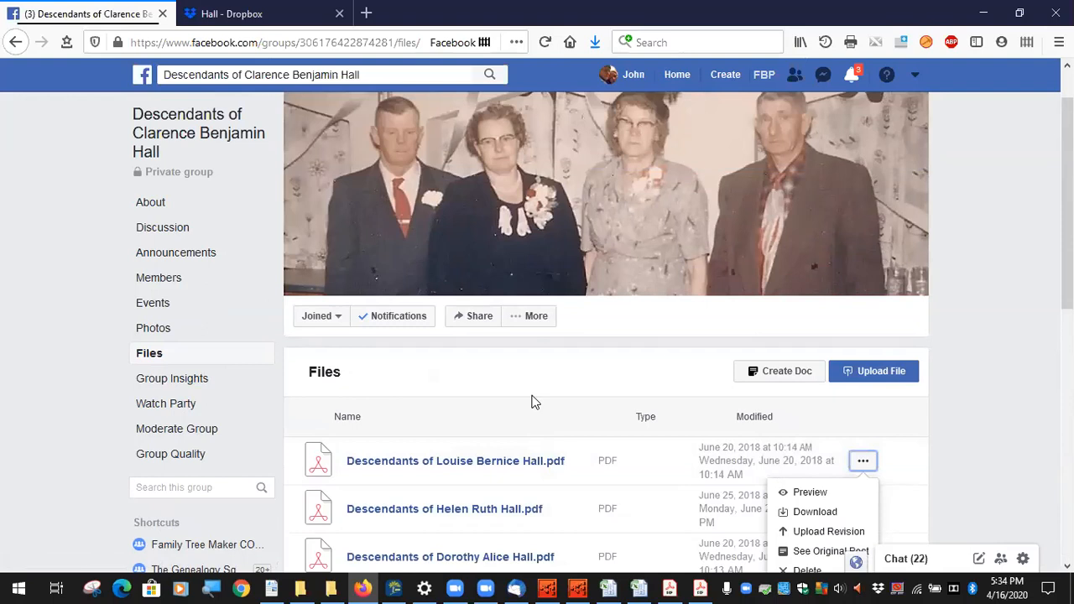
left_click(955, 474)
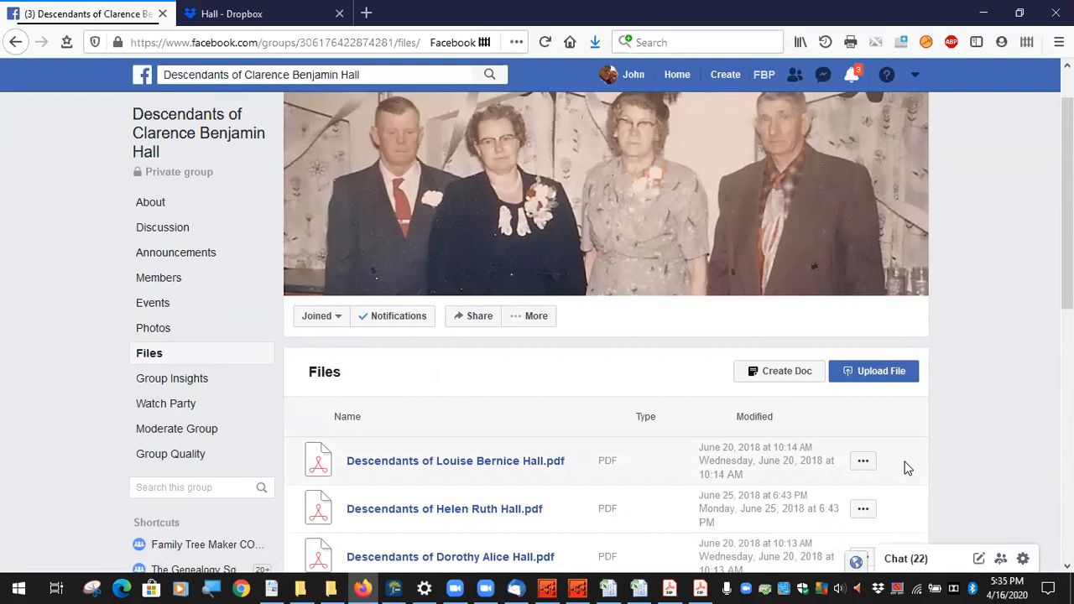
scroll(576, 434, "down", 2)
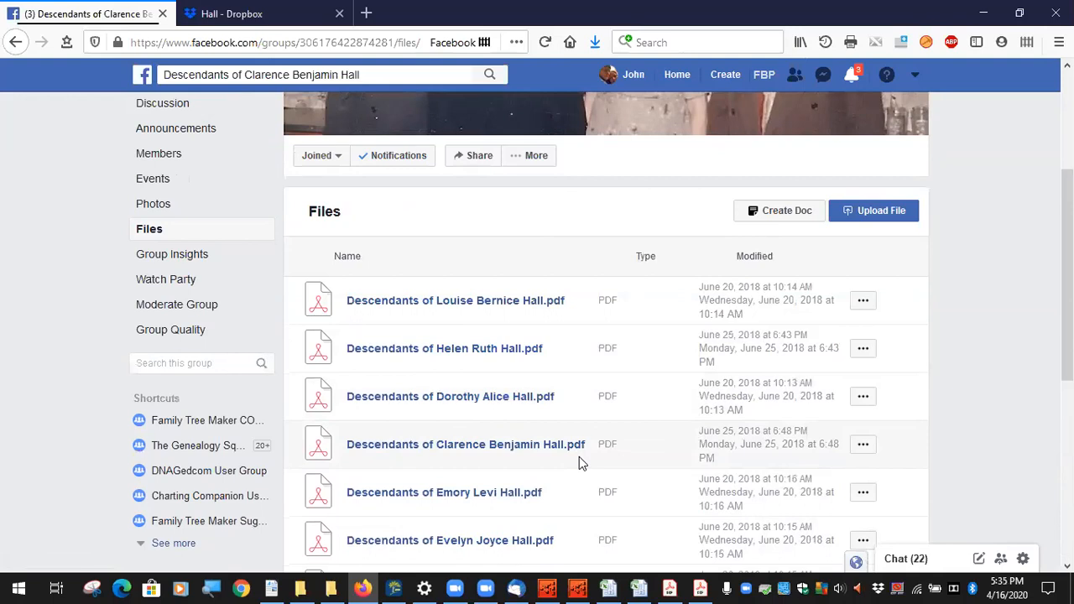
scroll(579, 465, "down", 1)
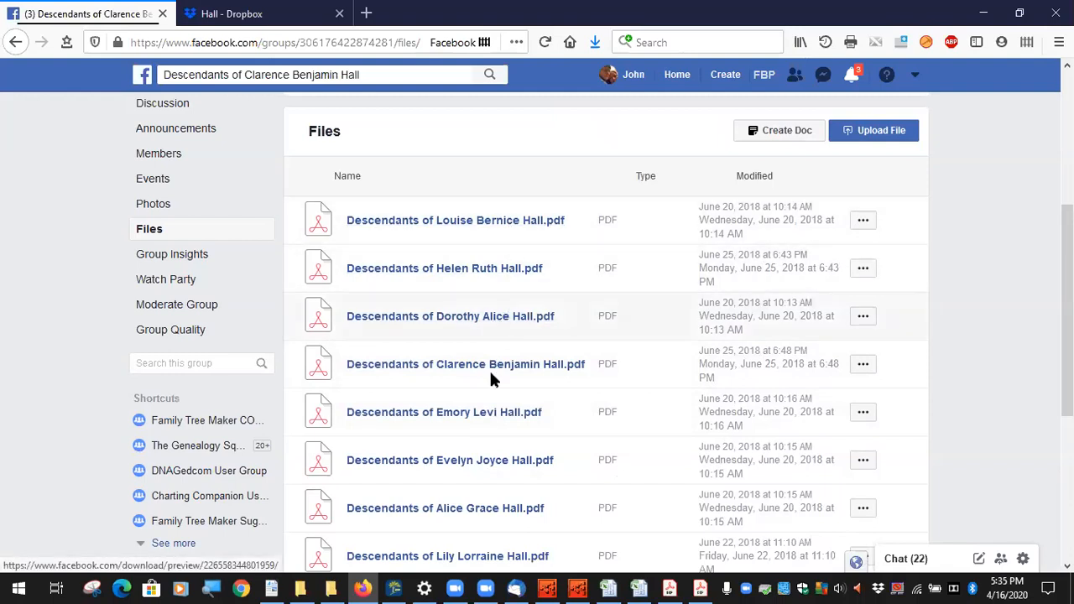
scroll(490, 418, "down", 3)
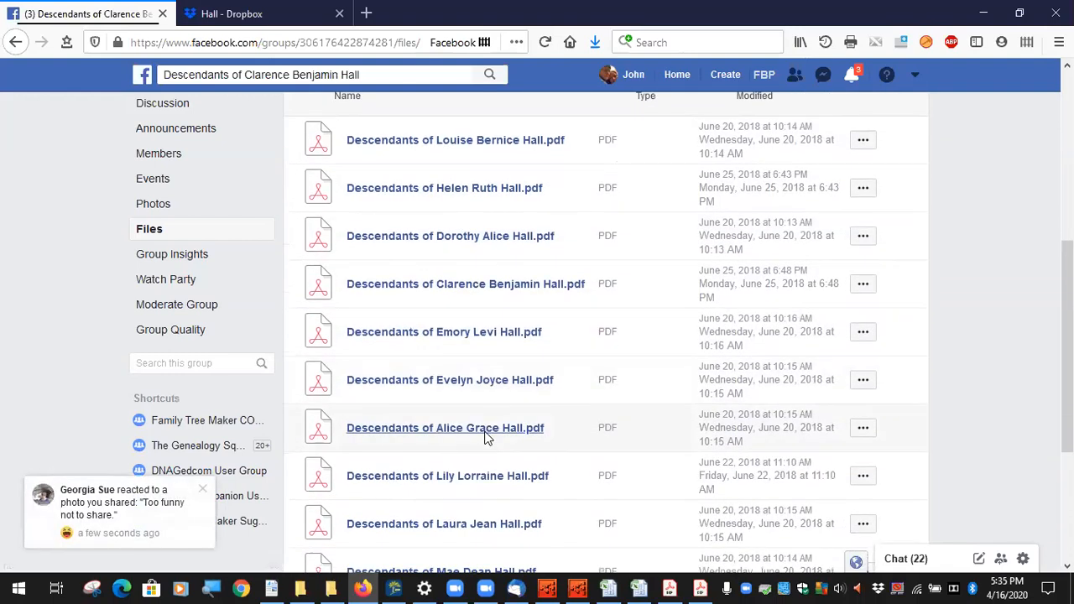
scroll(483, 445, "down", 2)
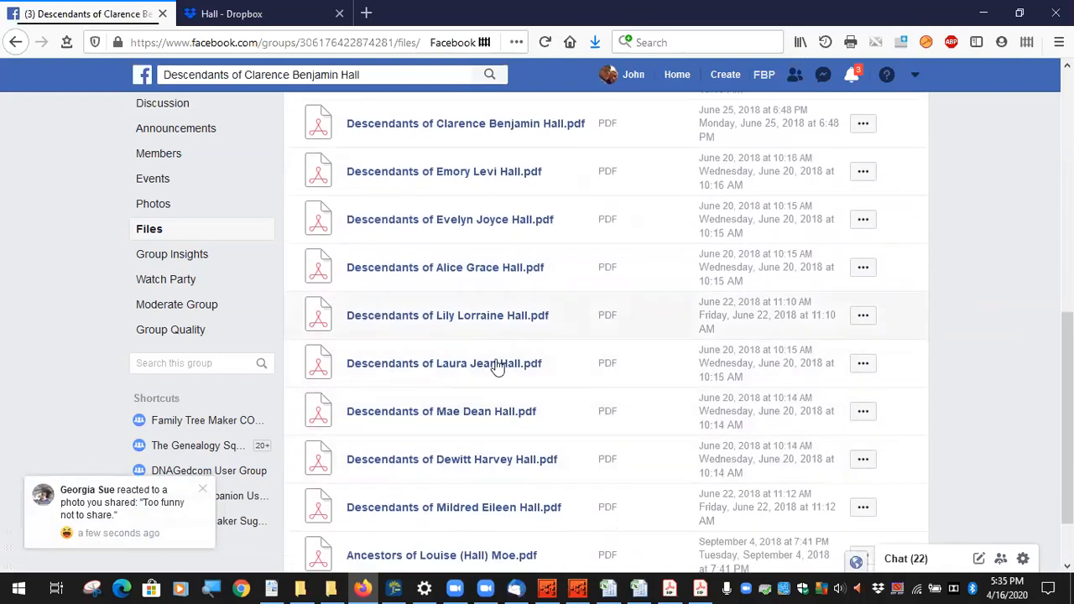
scroll(493, 411, "down", 2)
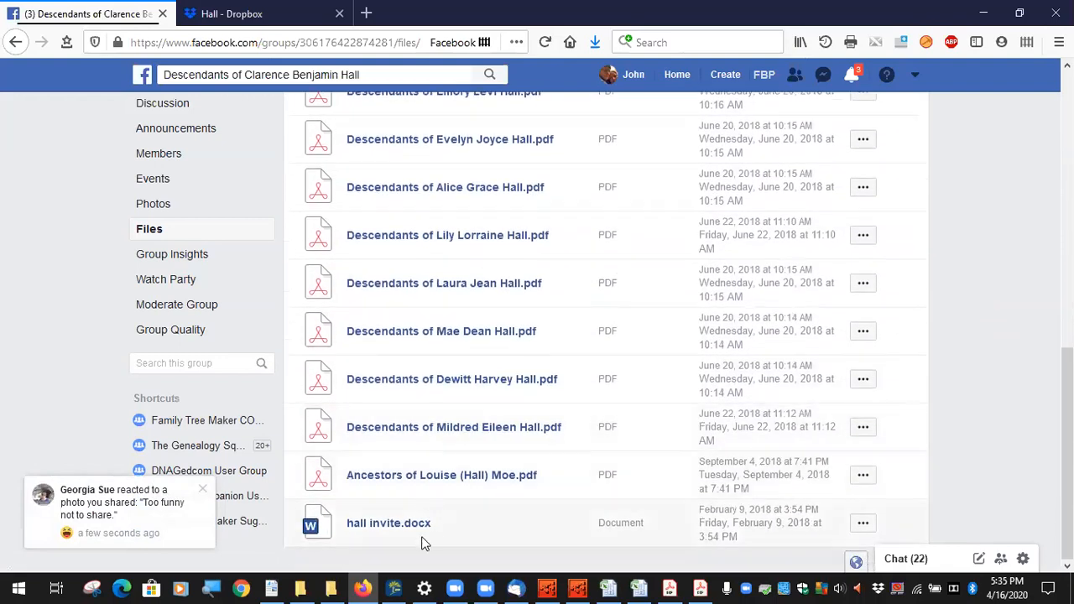
scroll(470, 478, "up", 9)
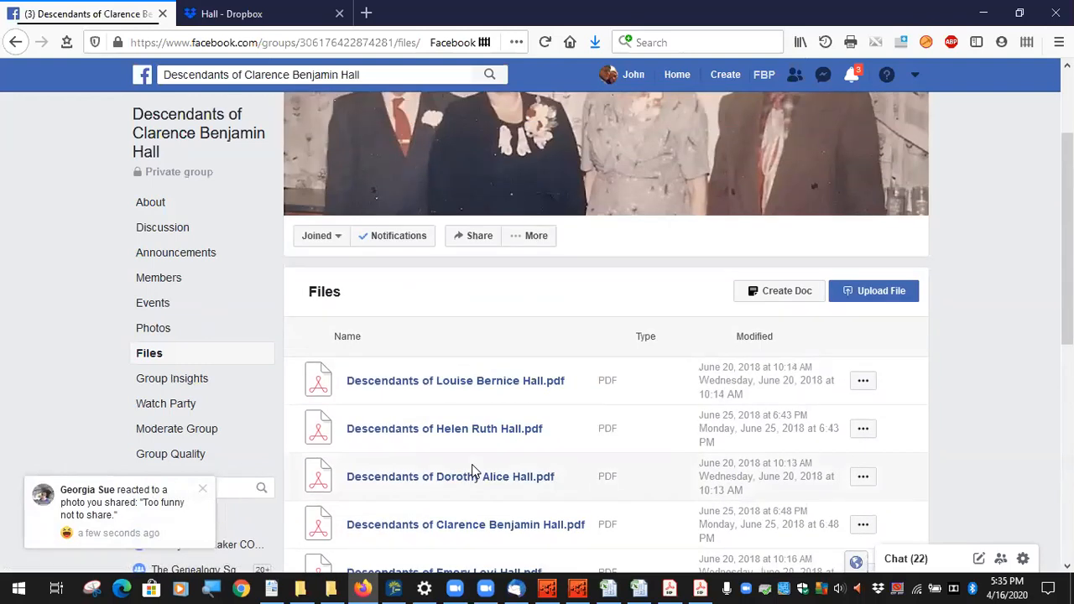
scroll(468, 360, "down", 2)
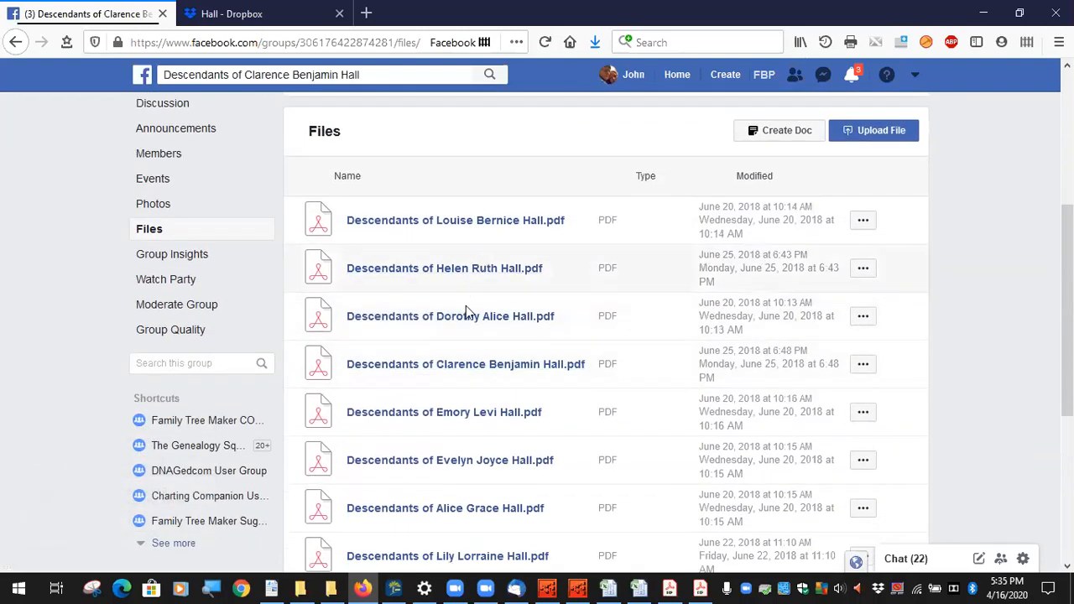
scroll(470, 290, "down", 4)
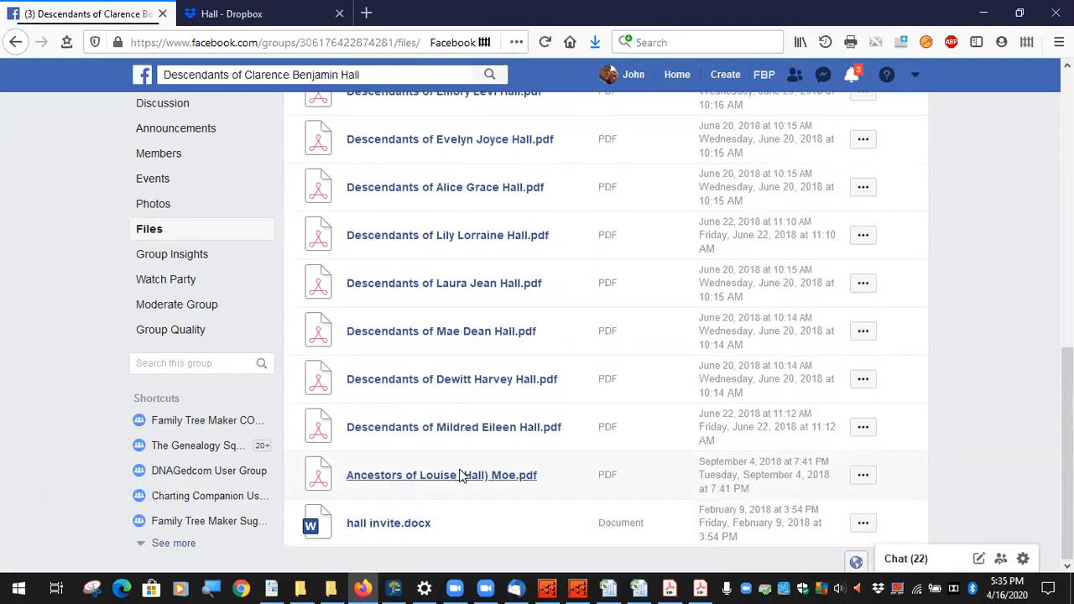
scroll(460, 475, "up", 6)
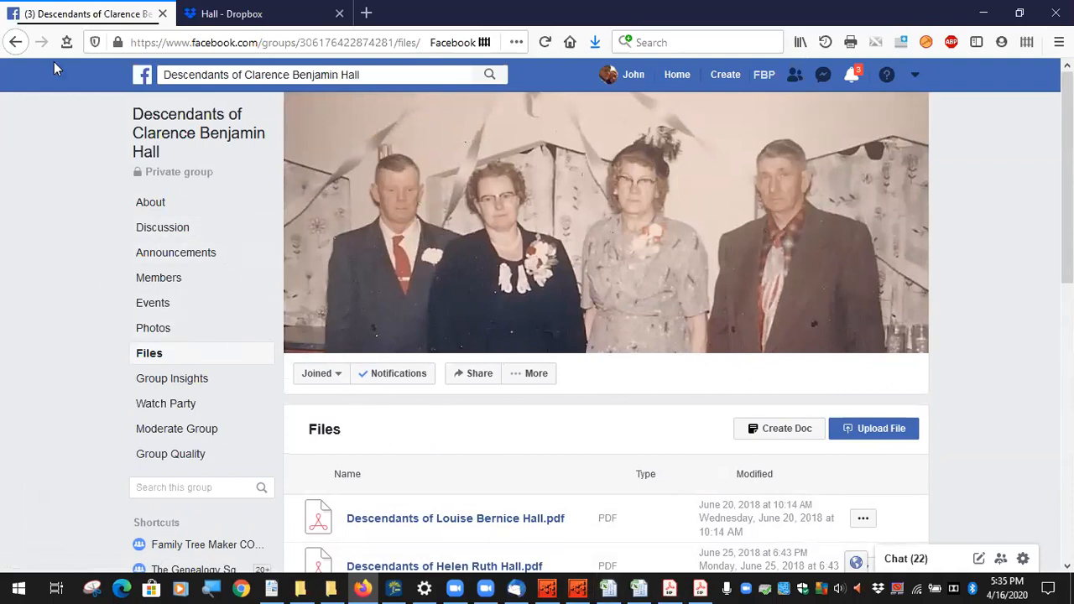
Step: Return to the group's discussion page, then open the Charts folder inside the Dropbox Hall folder
left_click(16, 41)
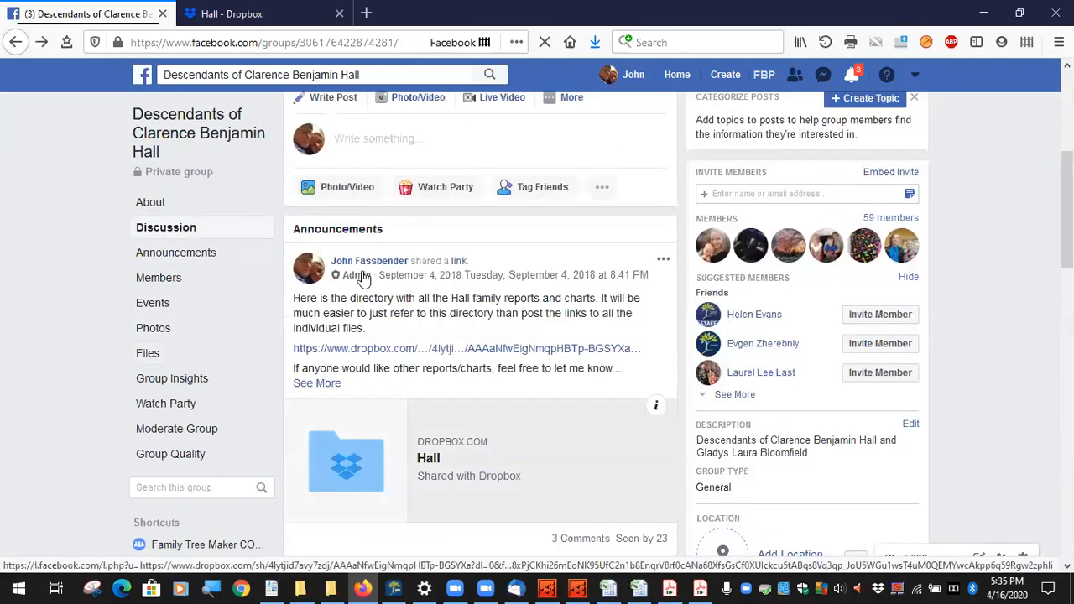
left_click(261, 17)
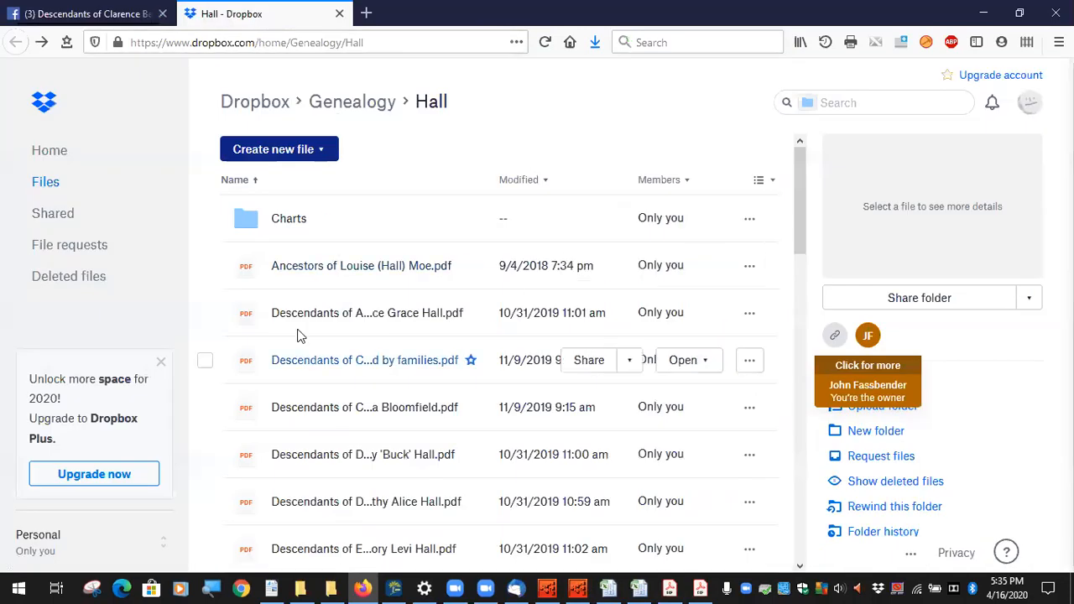
left_click(286, 225)
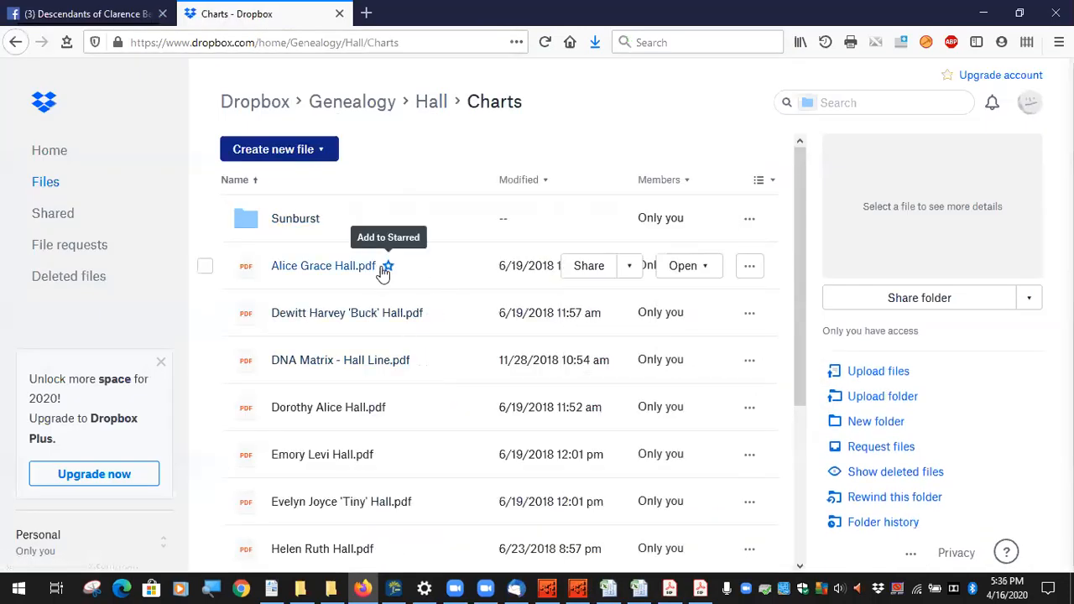
scroll(391, 331, "down", 3)
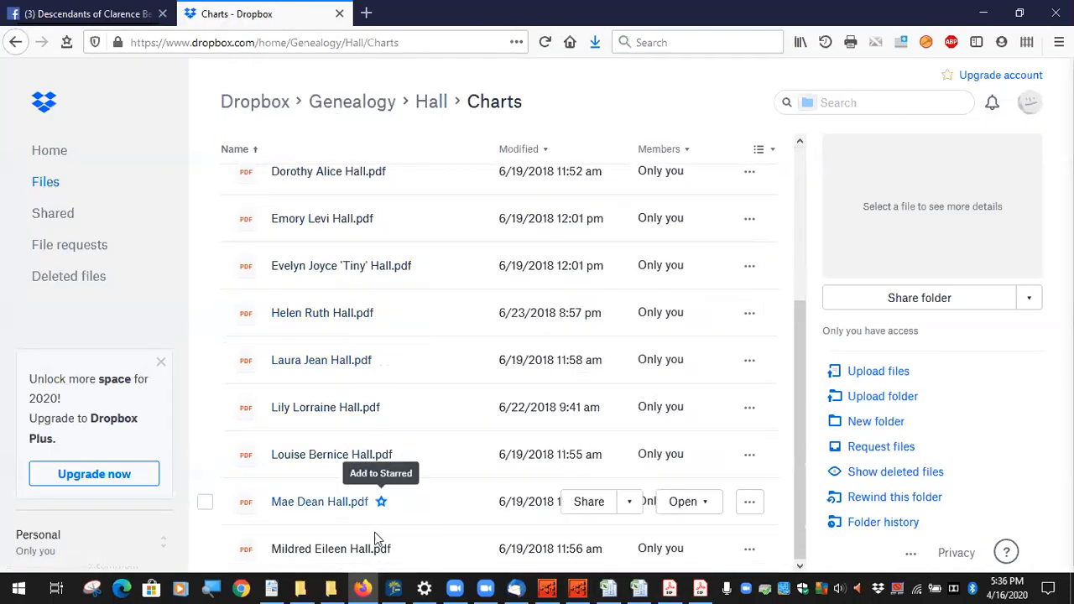
scroll(440, 529, "up", 1)
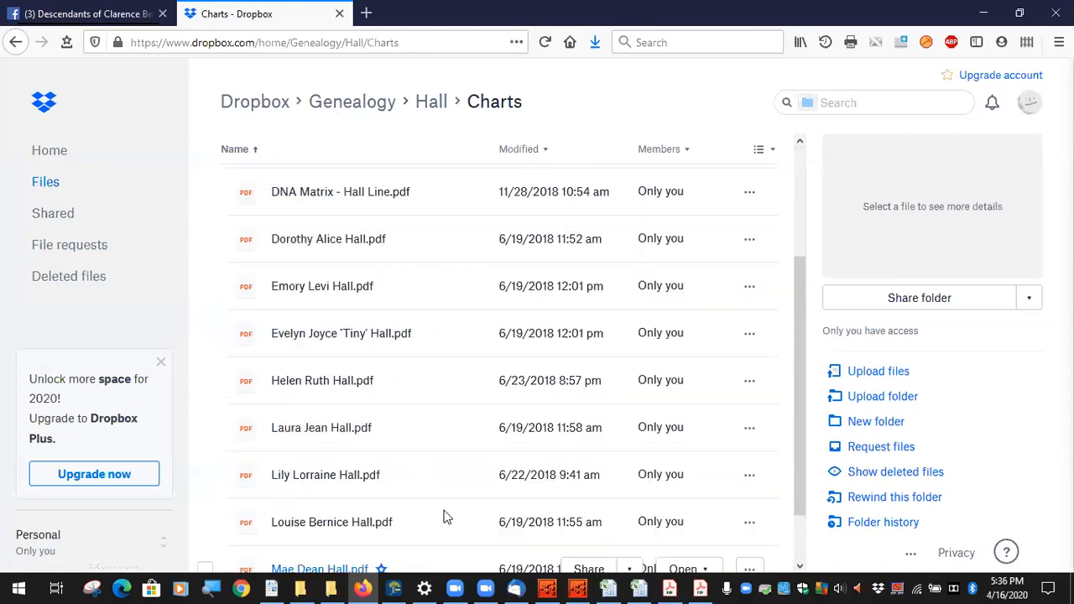
scroll(445, 517, "up", 3)
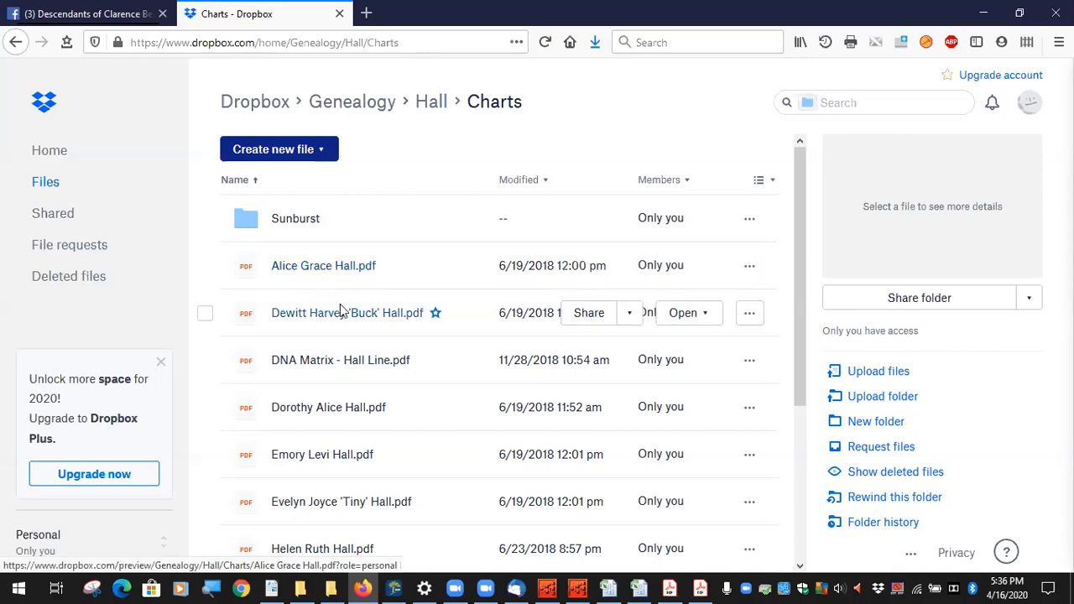
scroll(344, 487, "down", 5)
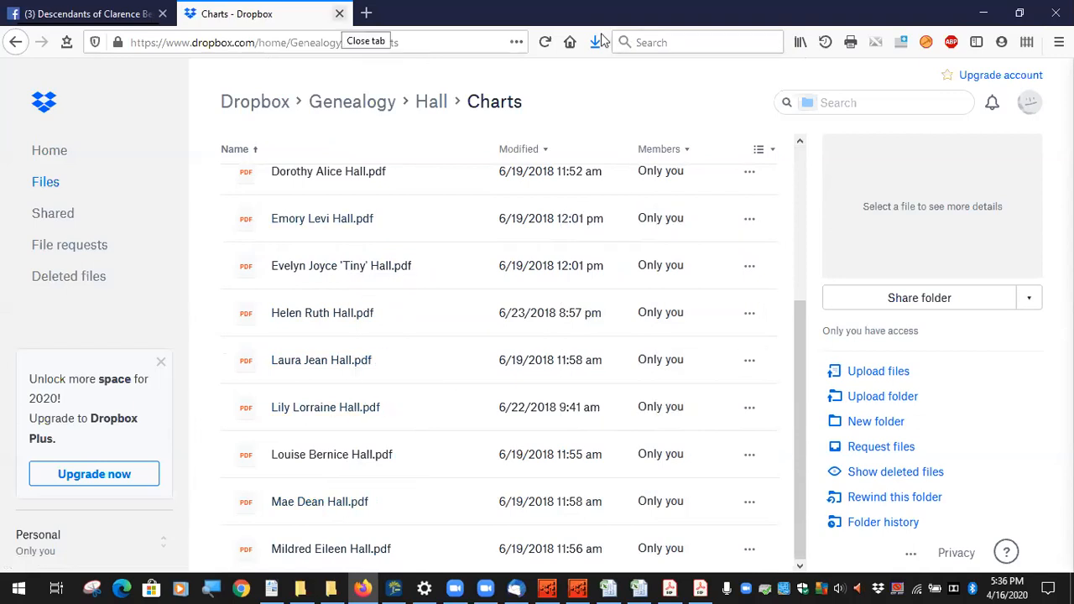
left_click(339, 13)
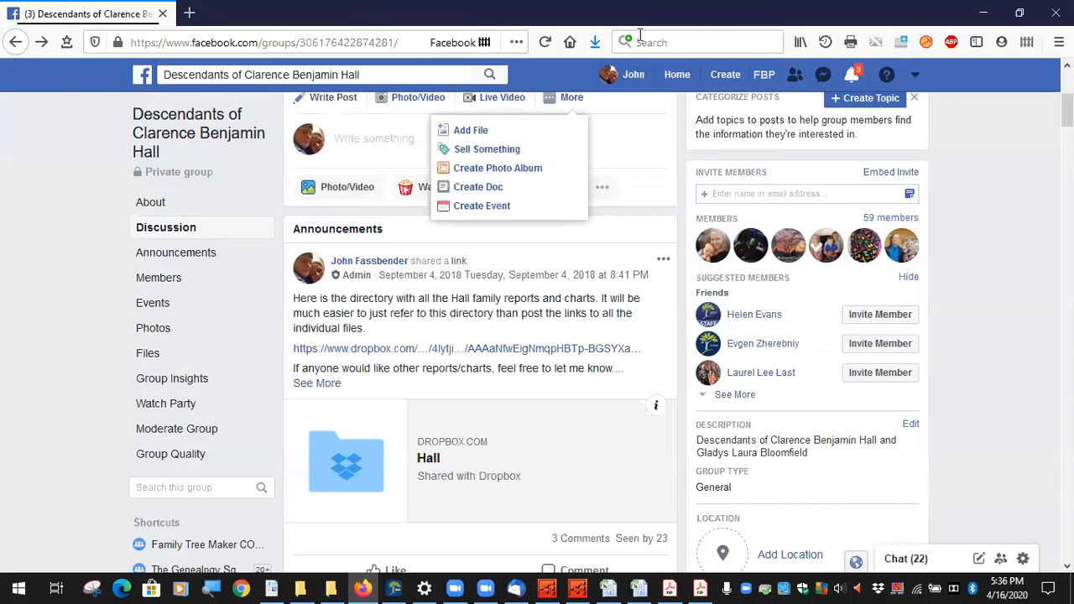